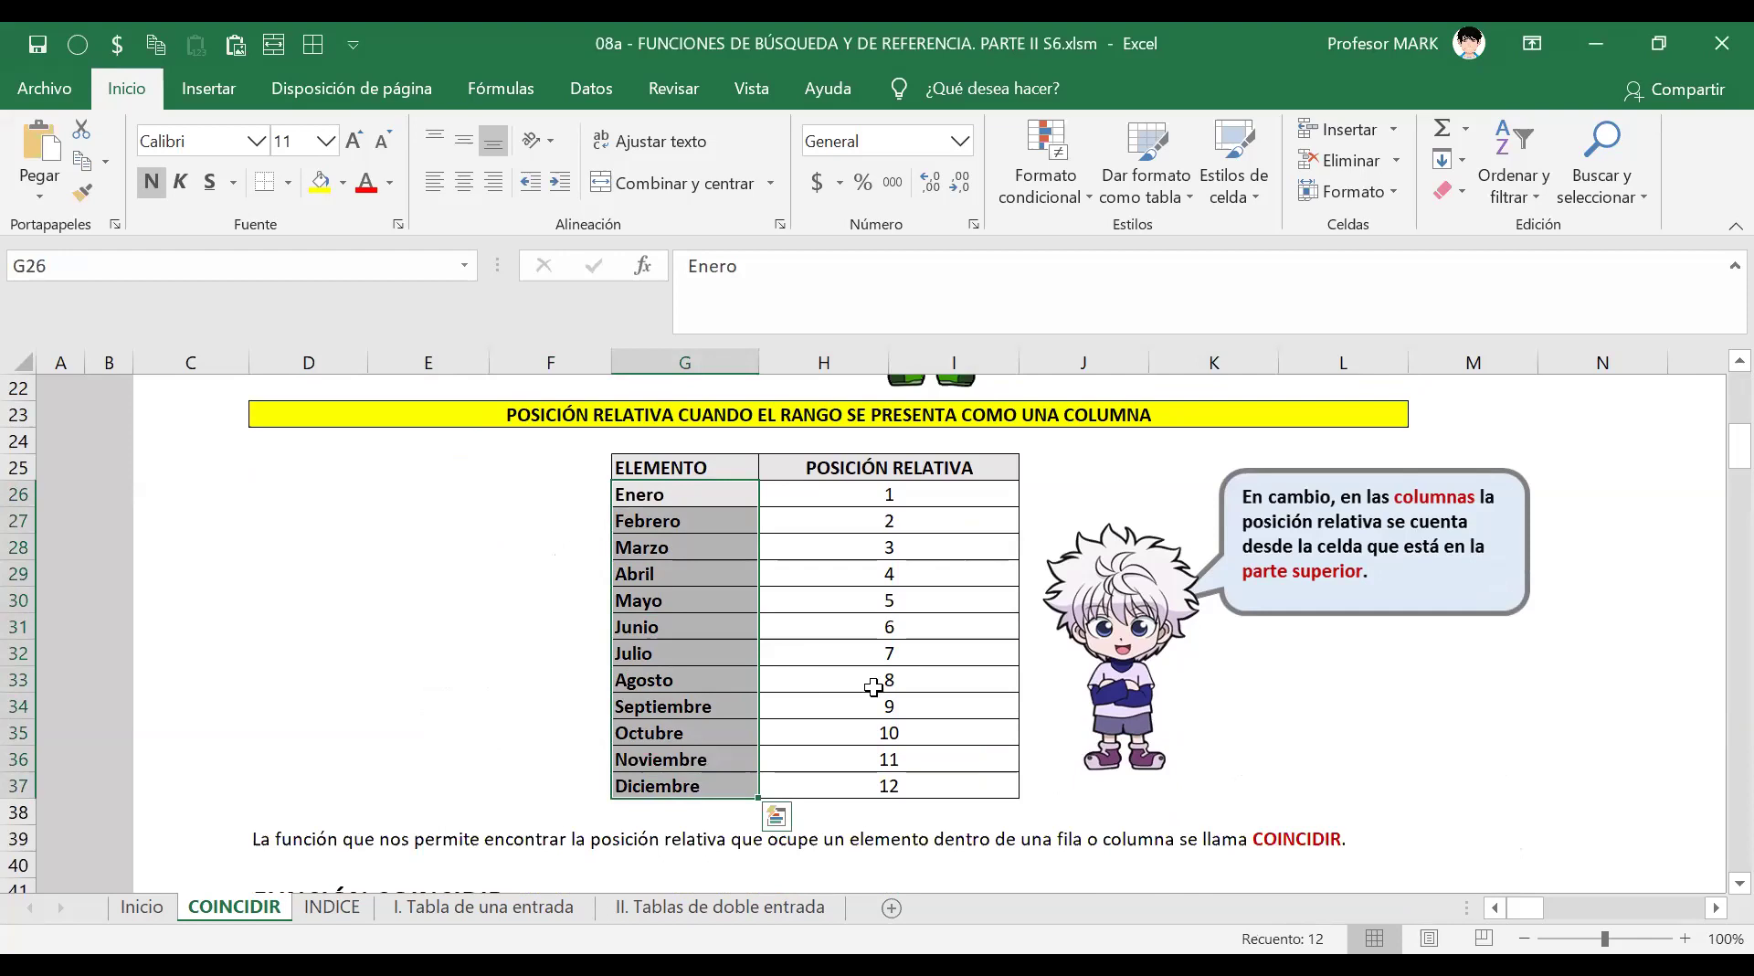
# Examine how relative positions are counted in the months column example and the weekdays row example.
pyautogui.moveTo(665, 494); pyautogui.dragTo(676, 784)
pyautogui.moveTo(842, 489); pyautogui.dragTo(837, 779)
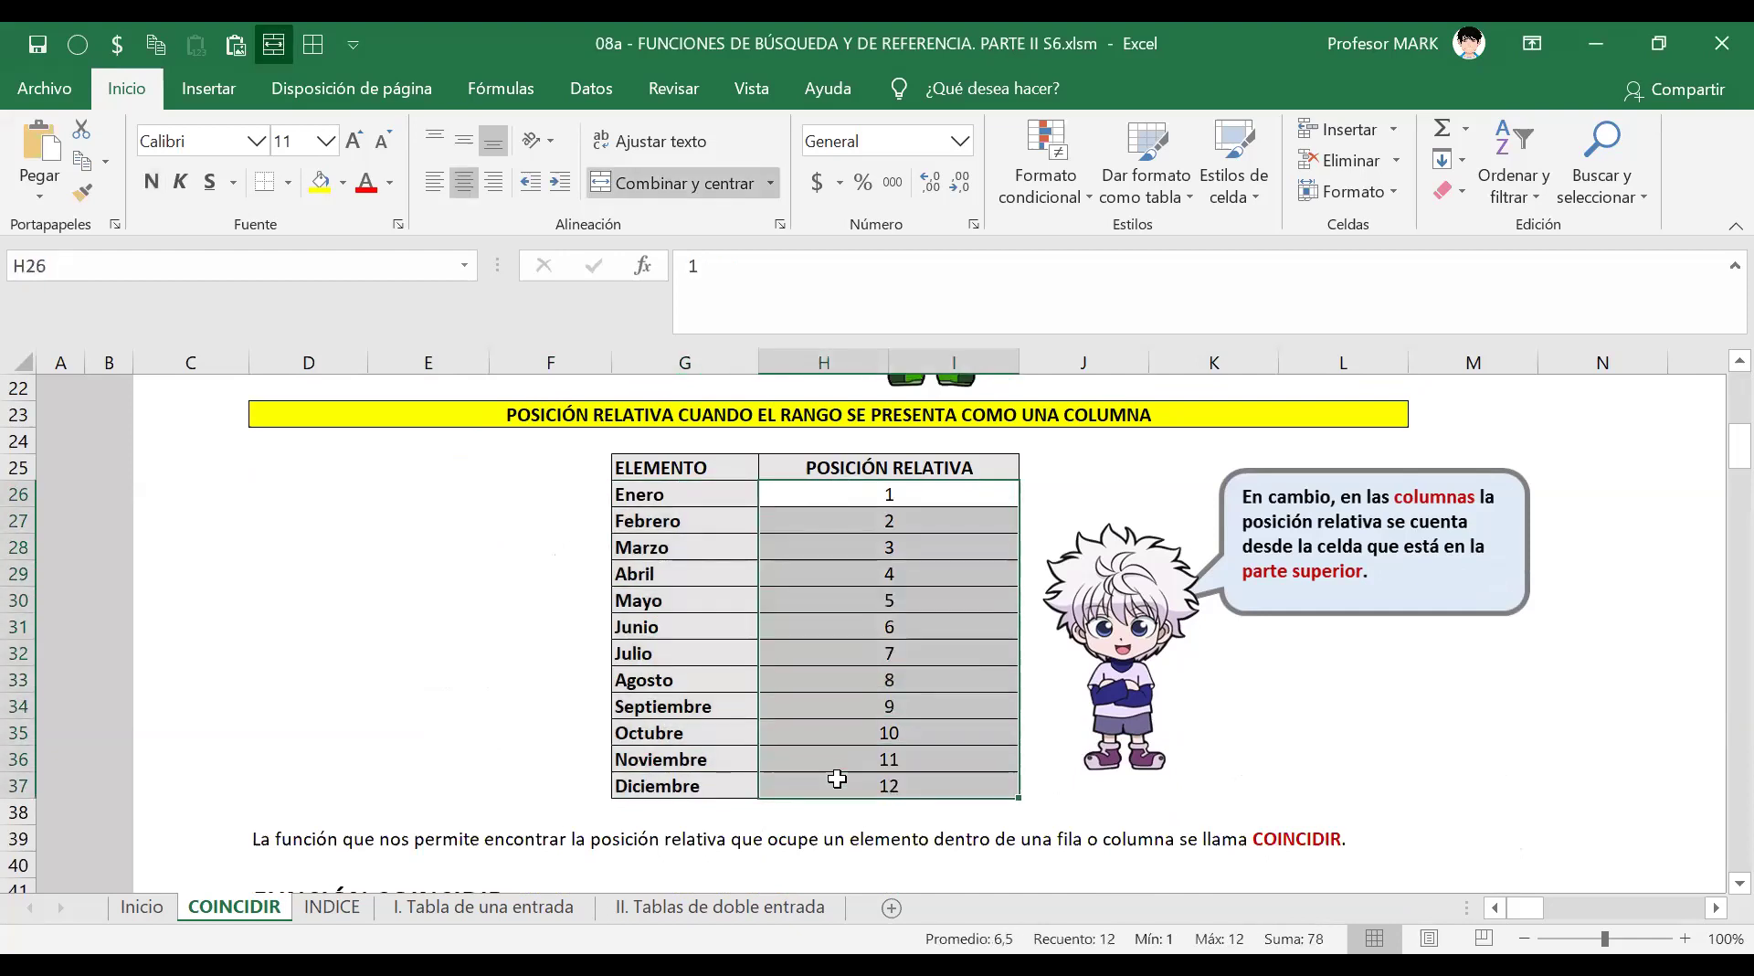
pyautogui.click(804, 679)
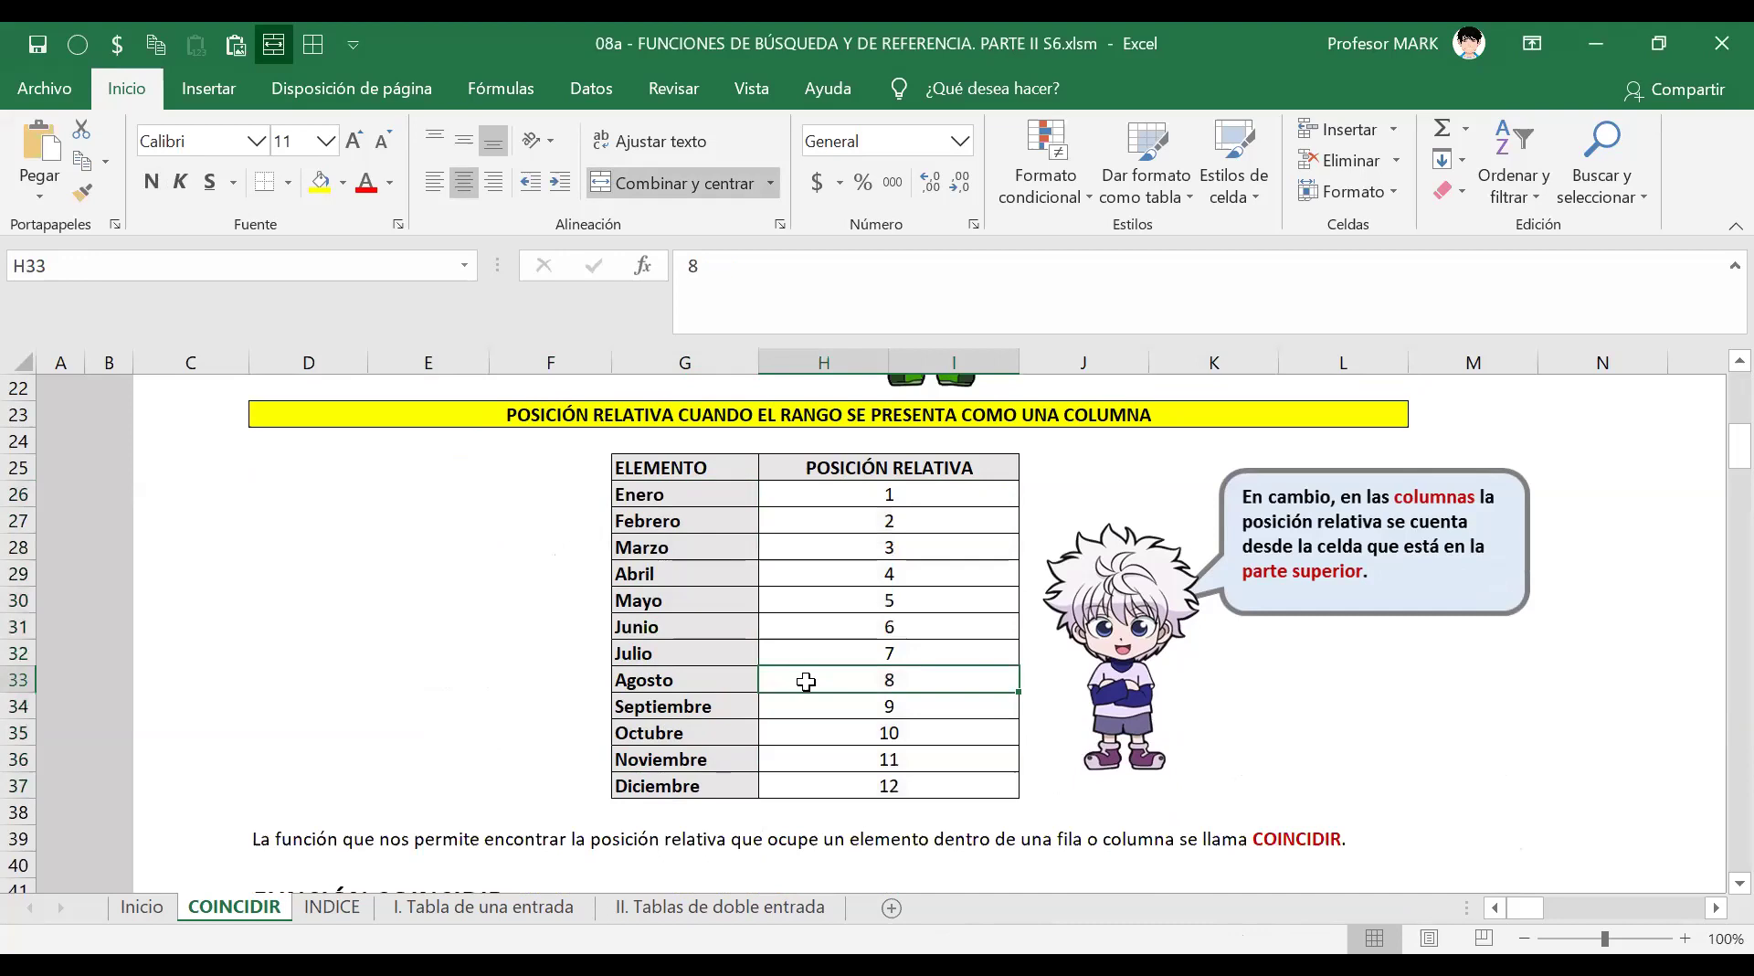
pyautogui.moveTo(799, 675); pyautogui.dragTo(717, 676)
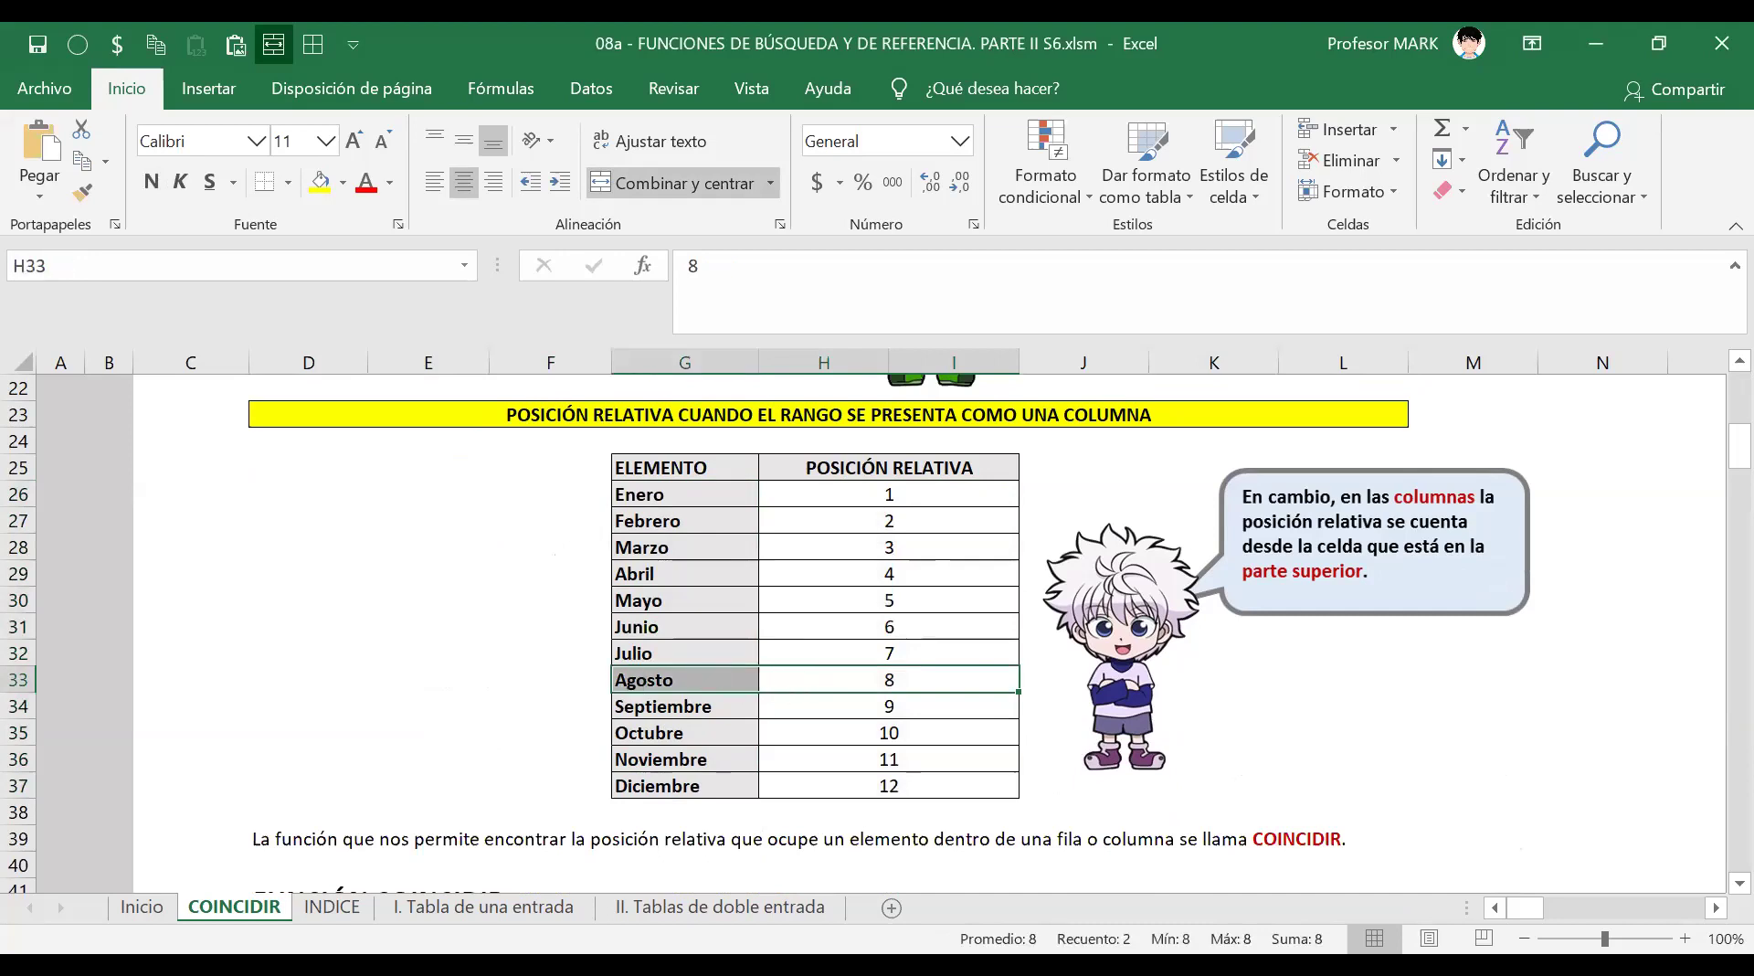
pyautogui.scroll(3, 824, 653)
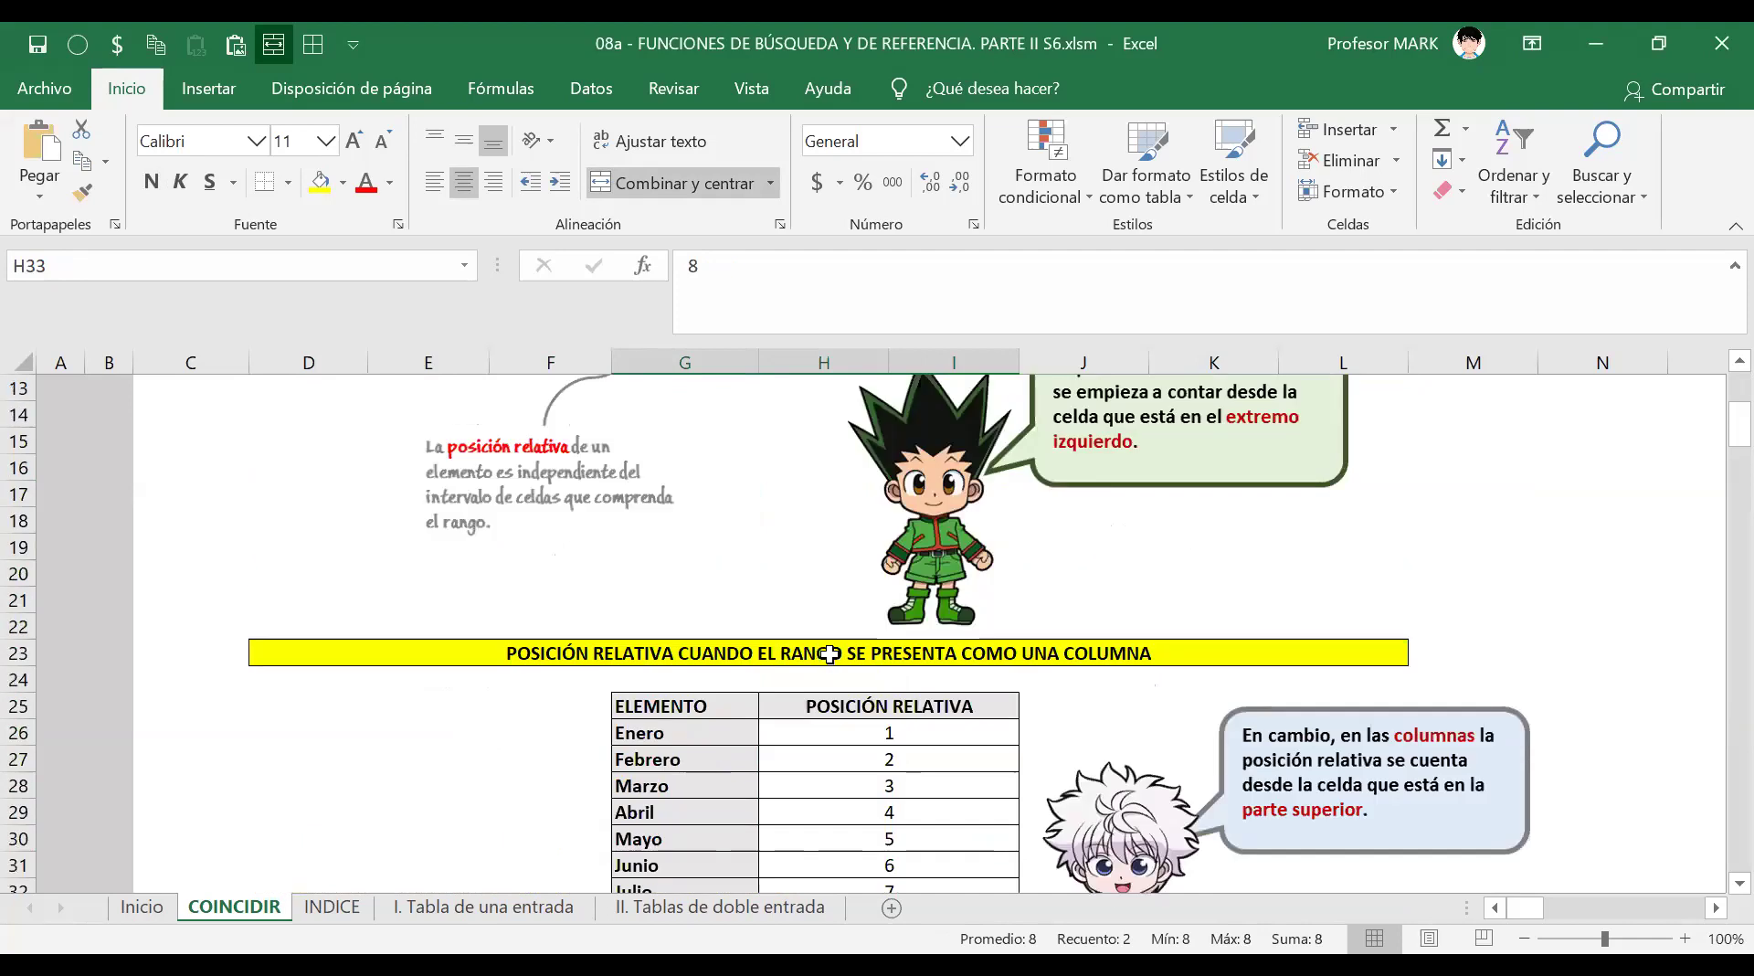
pyautogui.scroll(4, 824, 653)
pyautogui.moveTo(550, 624); pyautogui.dragTo(1335, 600)
pyautogui.scroll(-4, 1112, 651)
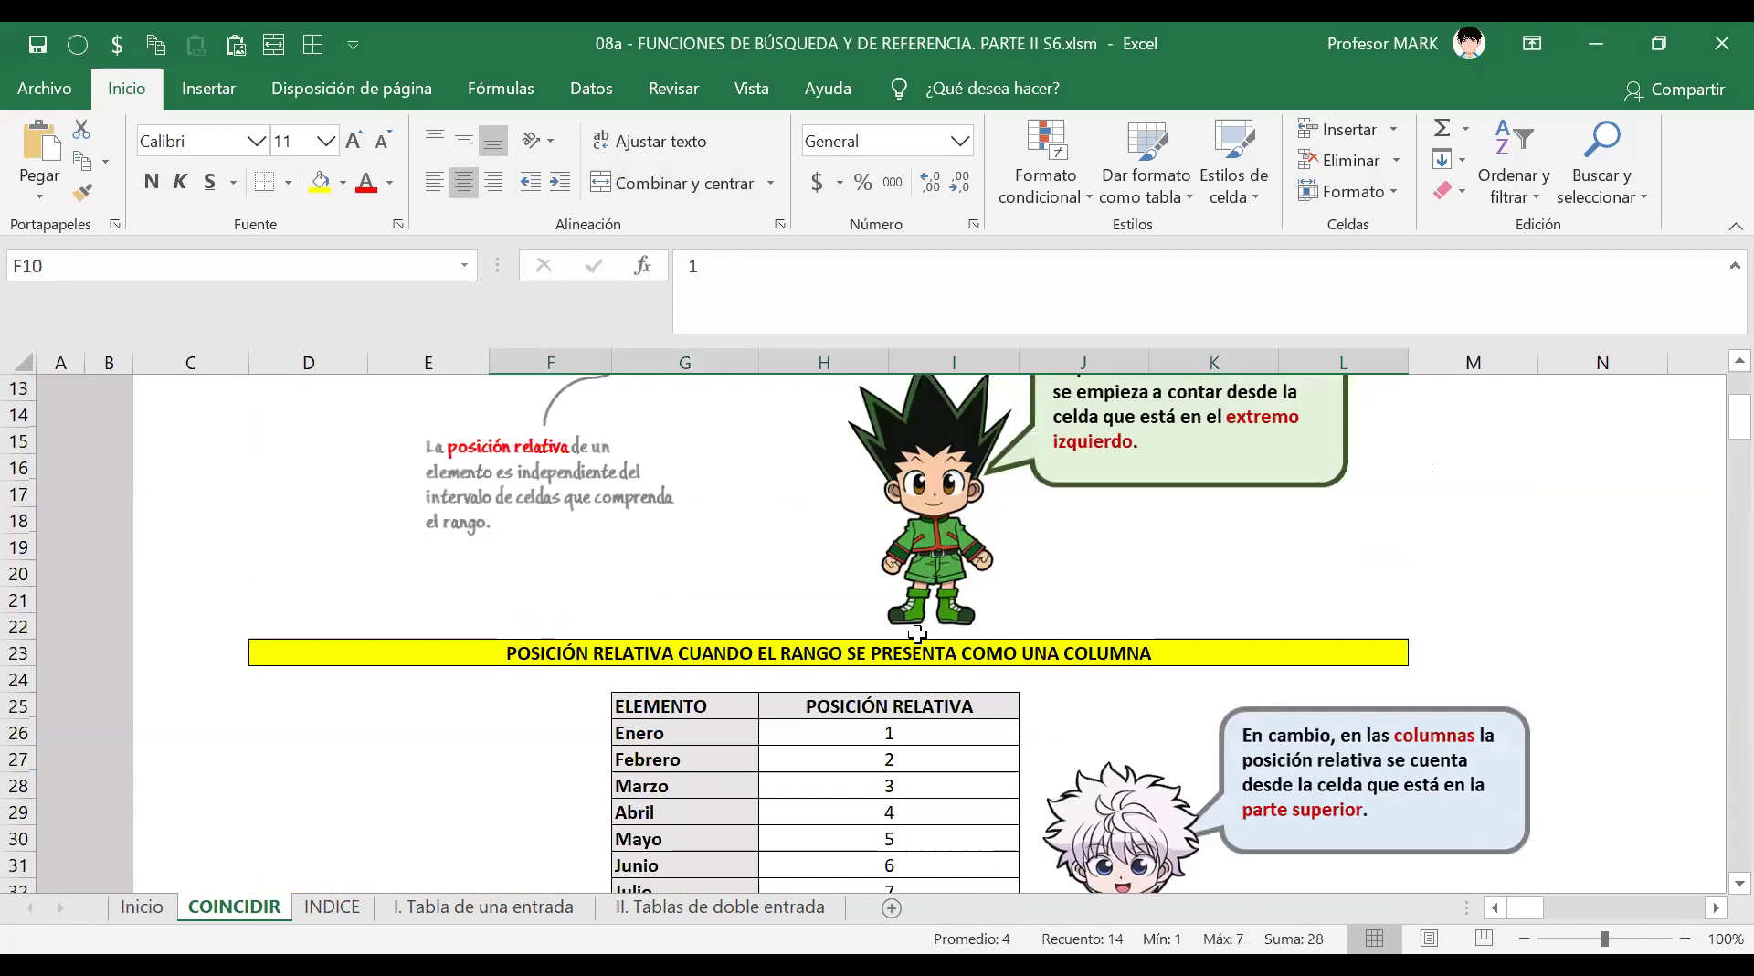
pyautogui.scroll(-4, 905, 621)
pyautogui.scroll(4, 908, 627)
pyautogui.scroll(3, 658, 574)
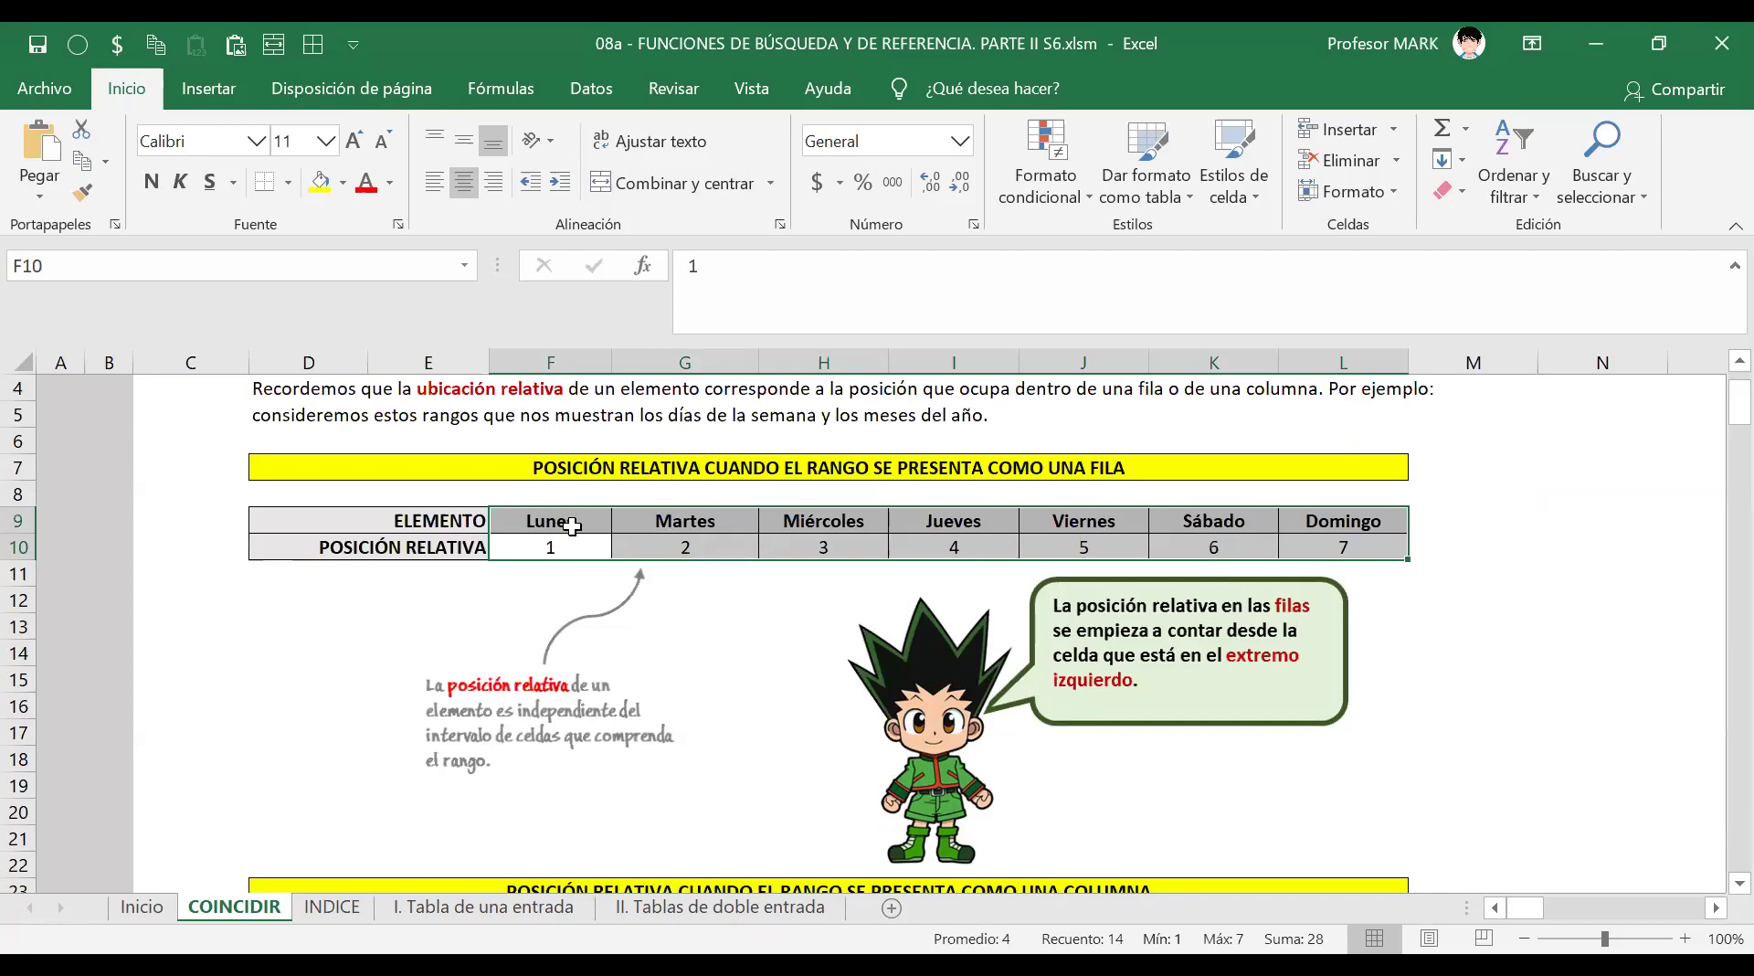
pyautogui.scroll(-6, 740, 540)
pyautogui.moveTo(703, 491); pyautogui.dragTo(730, 786)
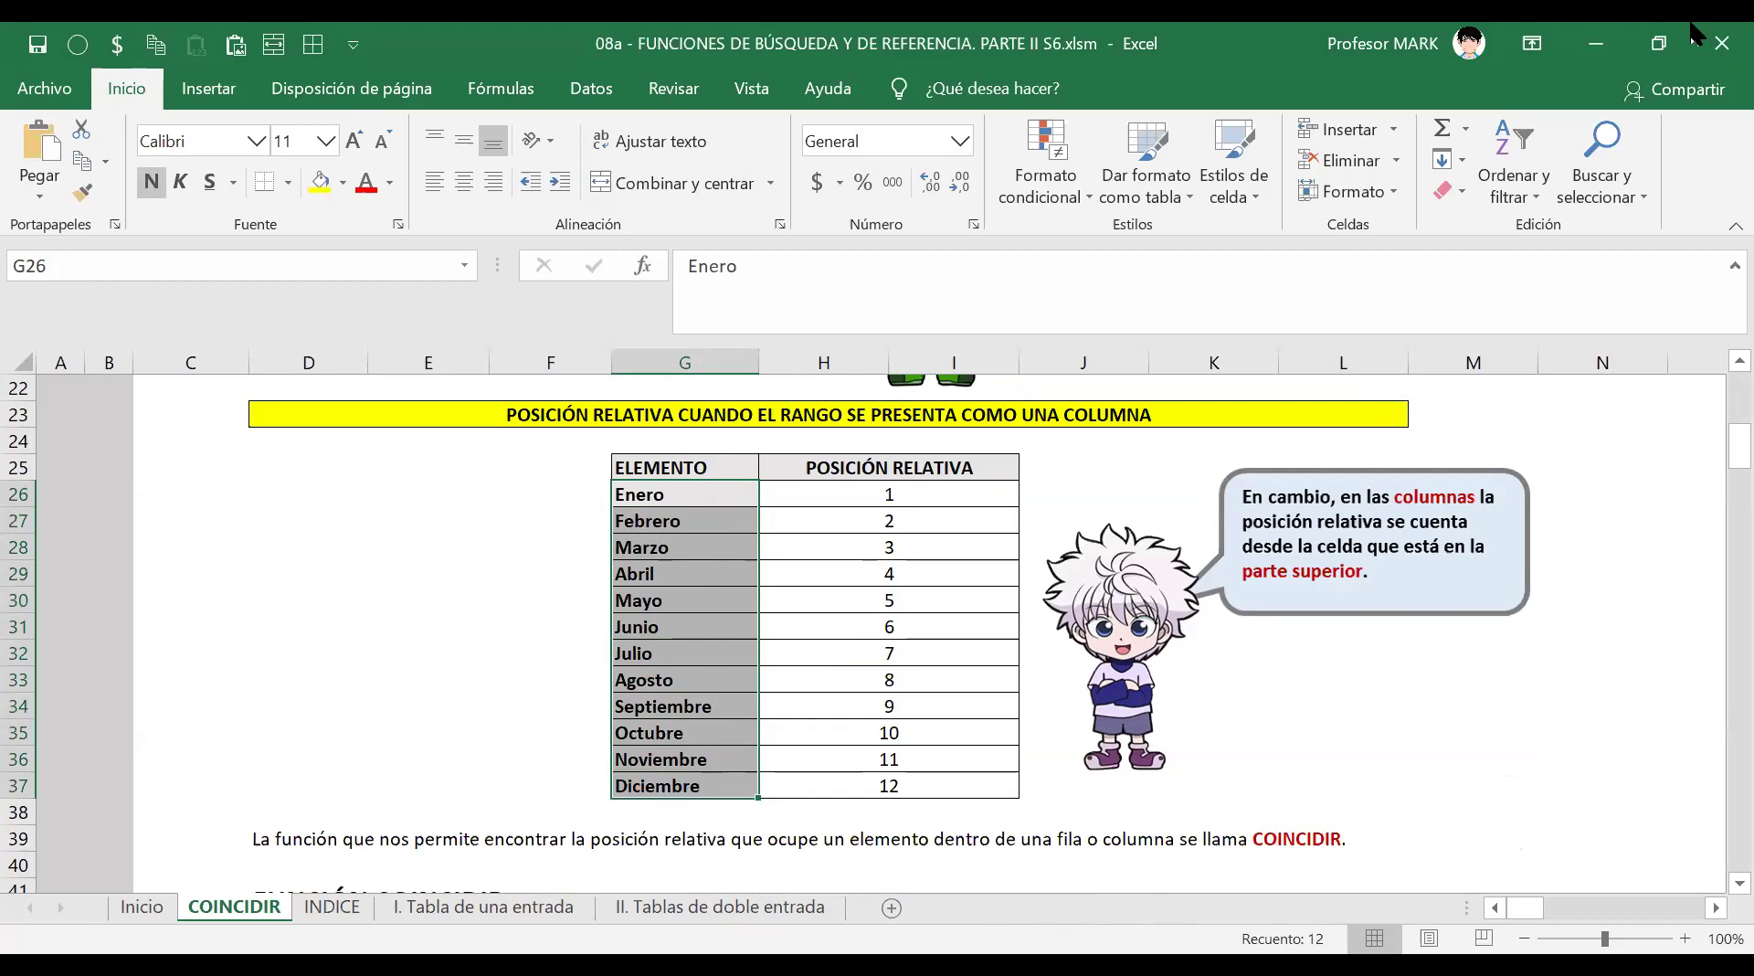
pyautogui.click(696, 575)
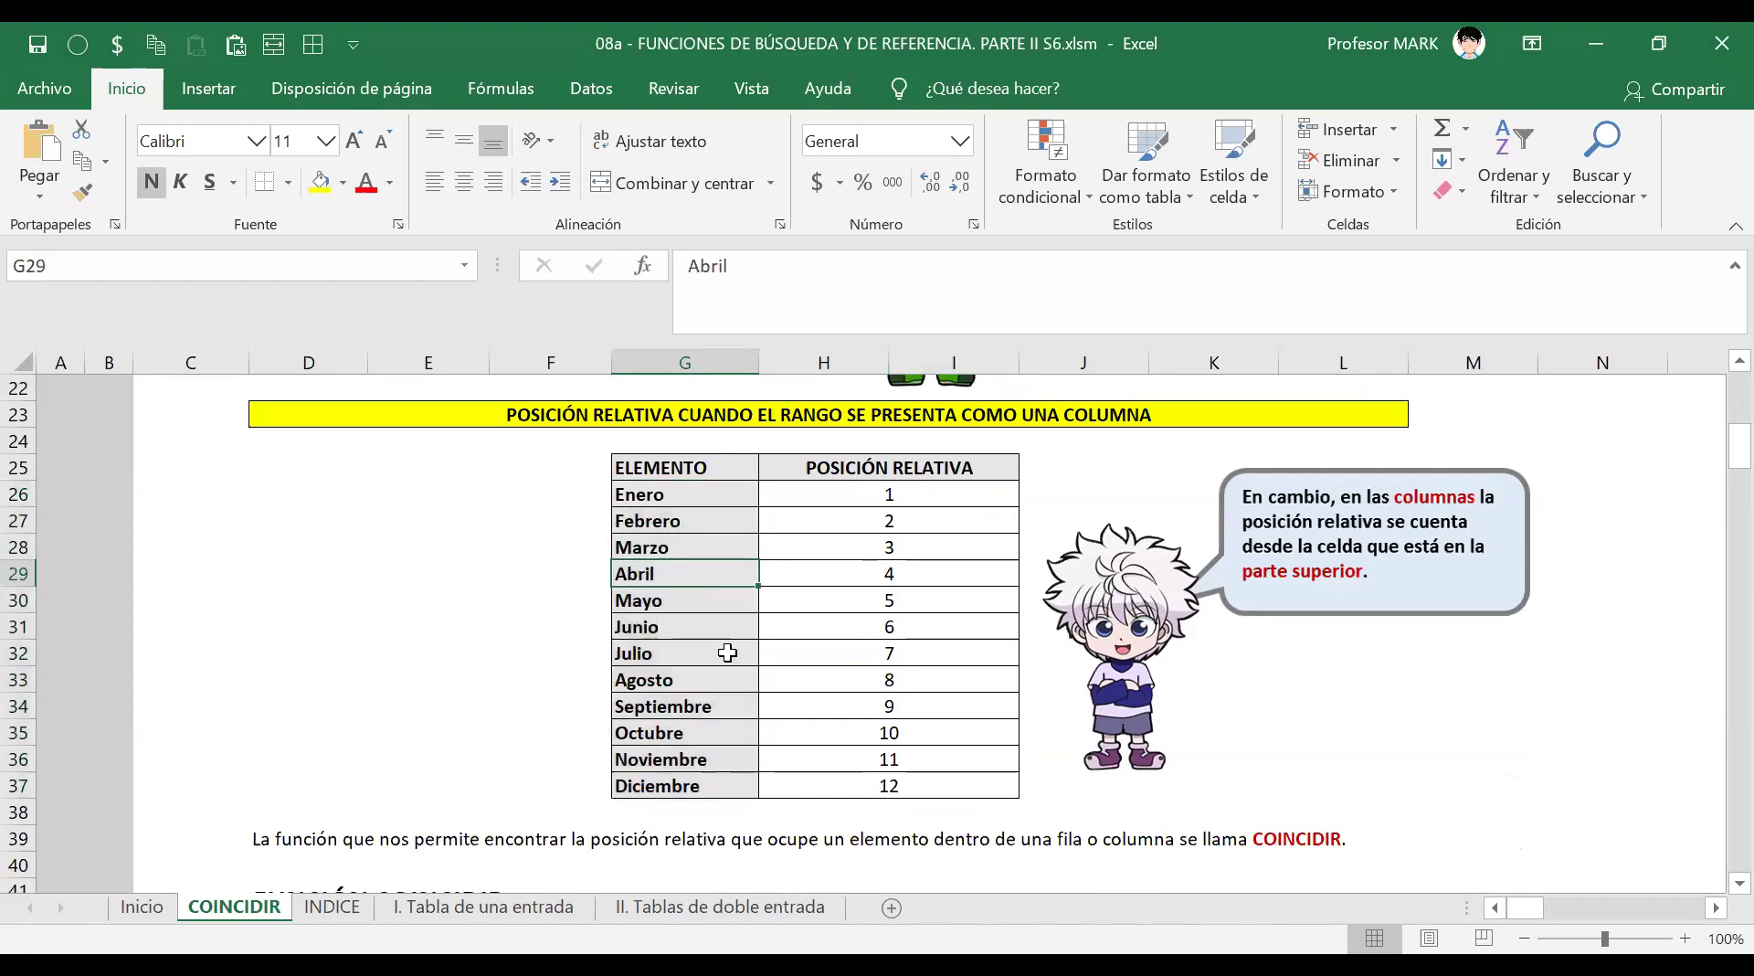
pyautogui.click(689, 597)
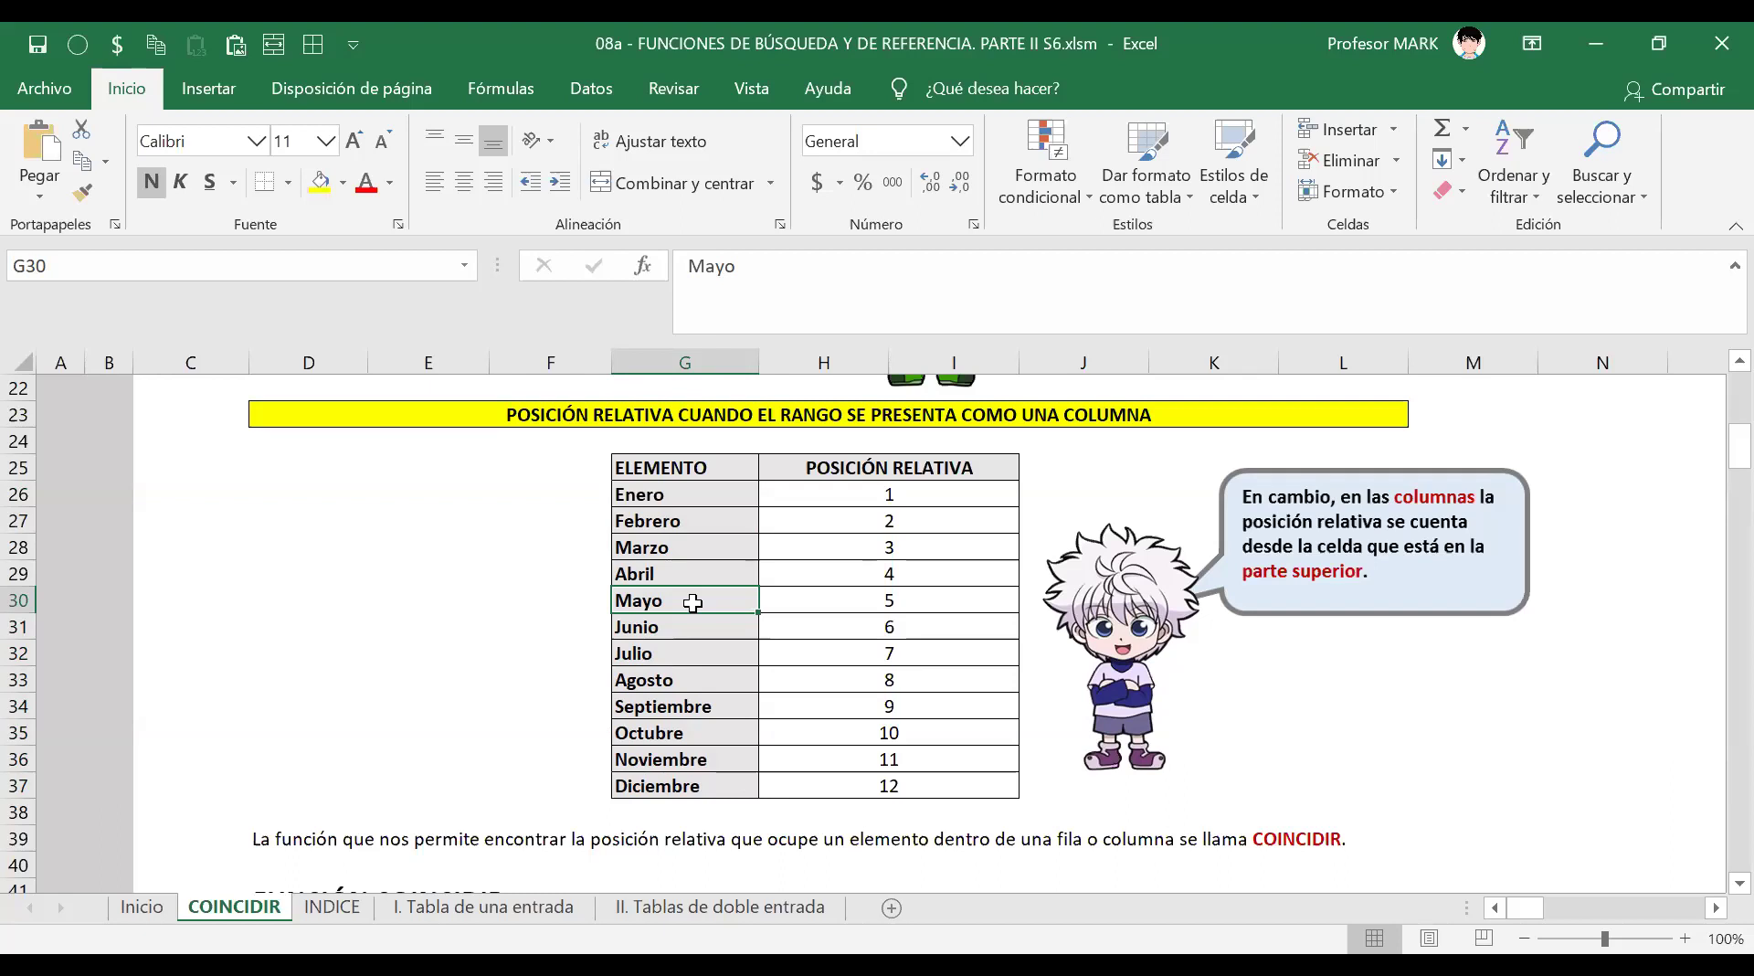
# Read the COINCIDIR function's syntax and its table of match types -1, 0 and 1.
pyautogui.scroll(-2, 693, 602)
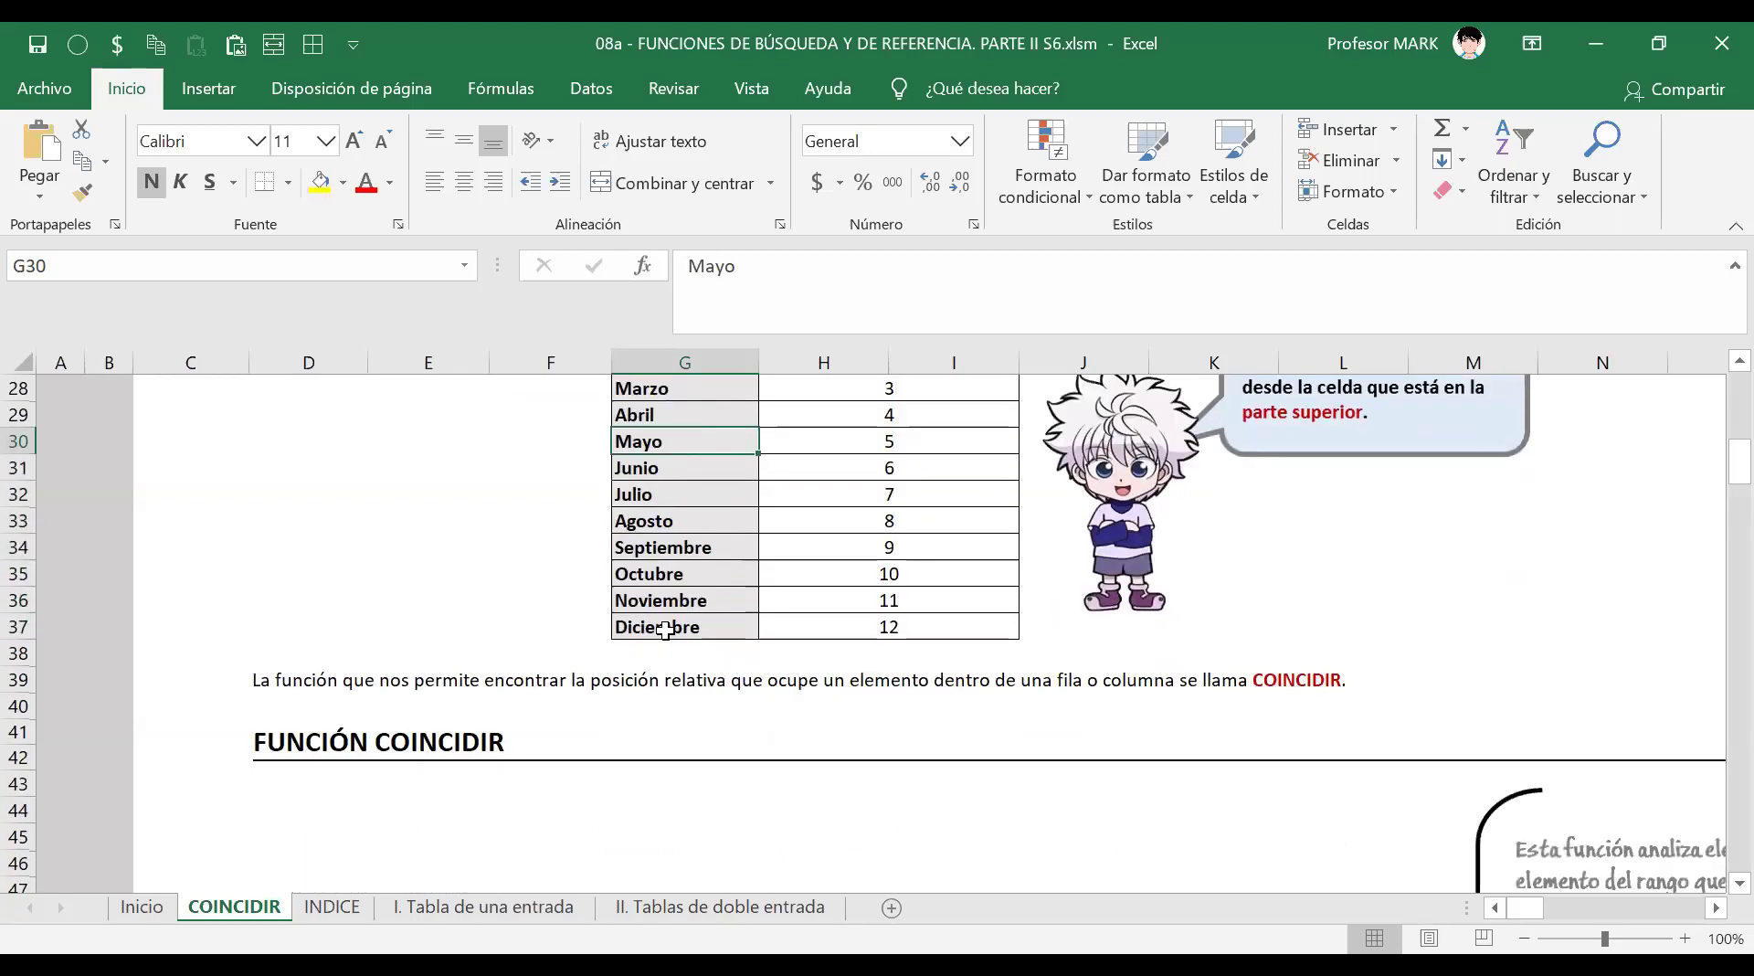
pyautogui.scroll(-3, 654, 649)
pyautogui.scroll(-2, 643, 668)
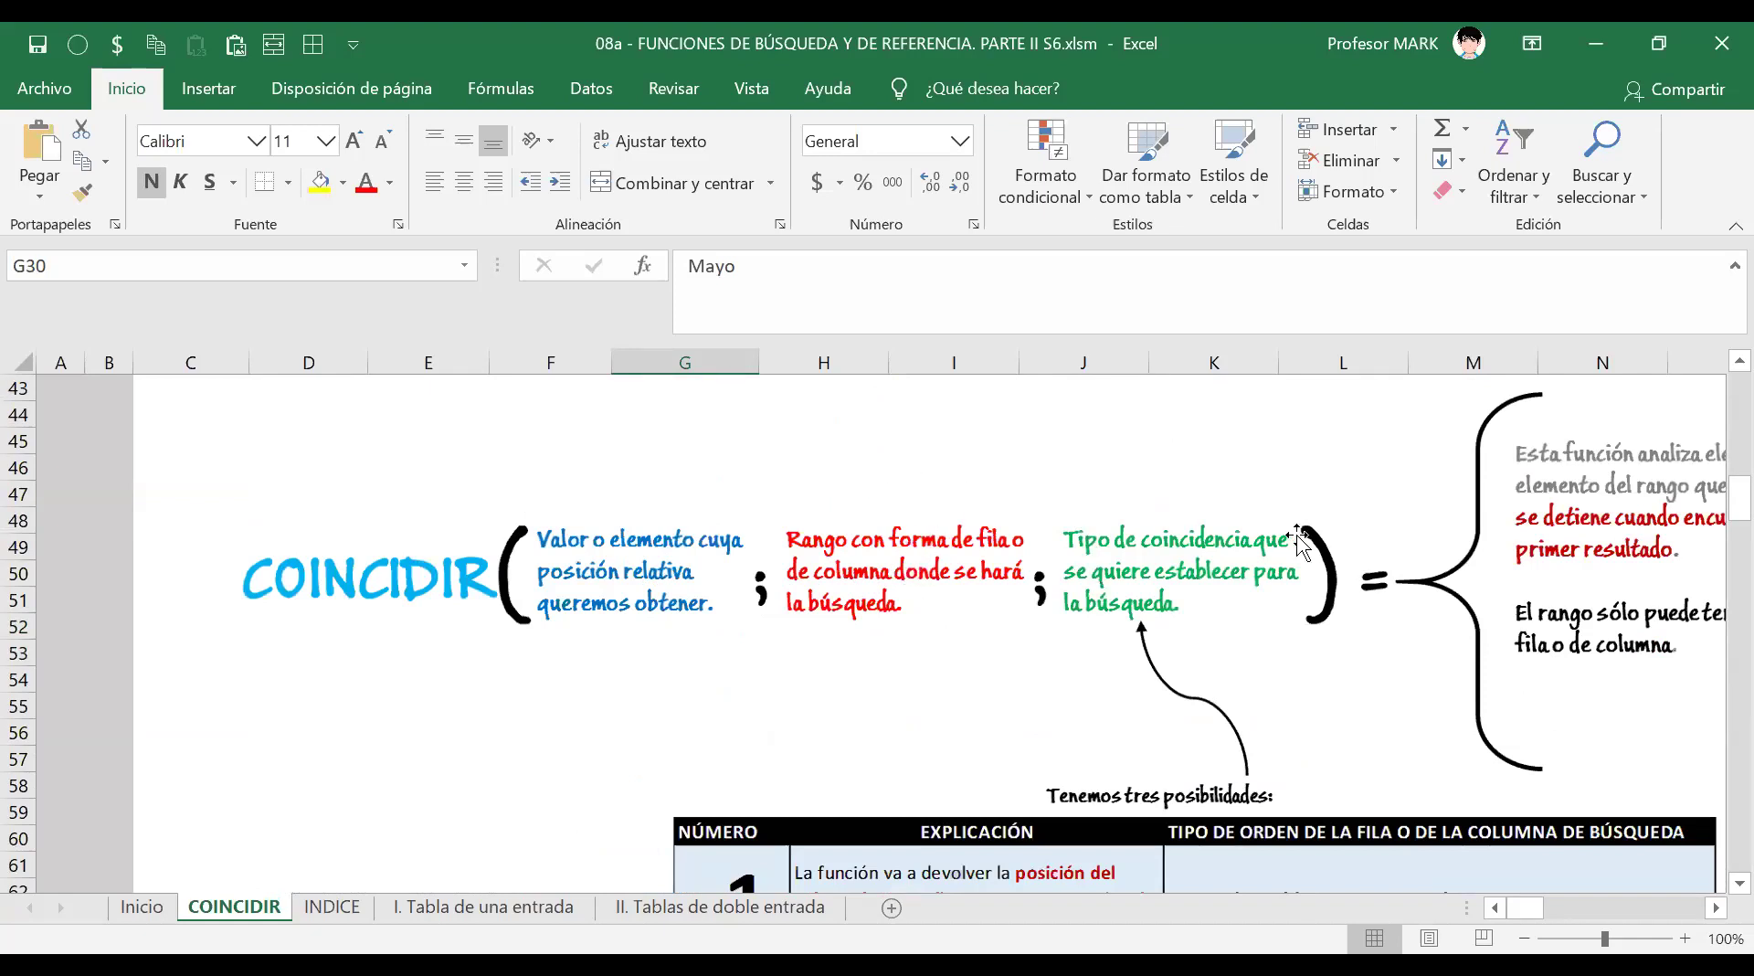
pyautogui.scroll(-1, 1296, 539)
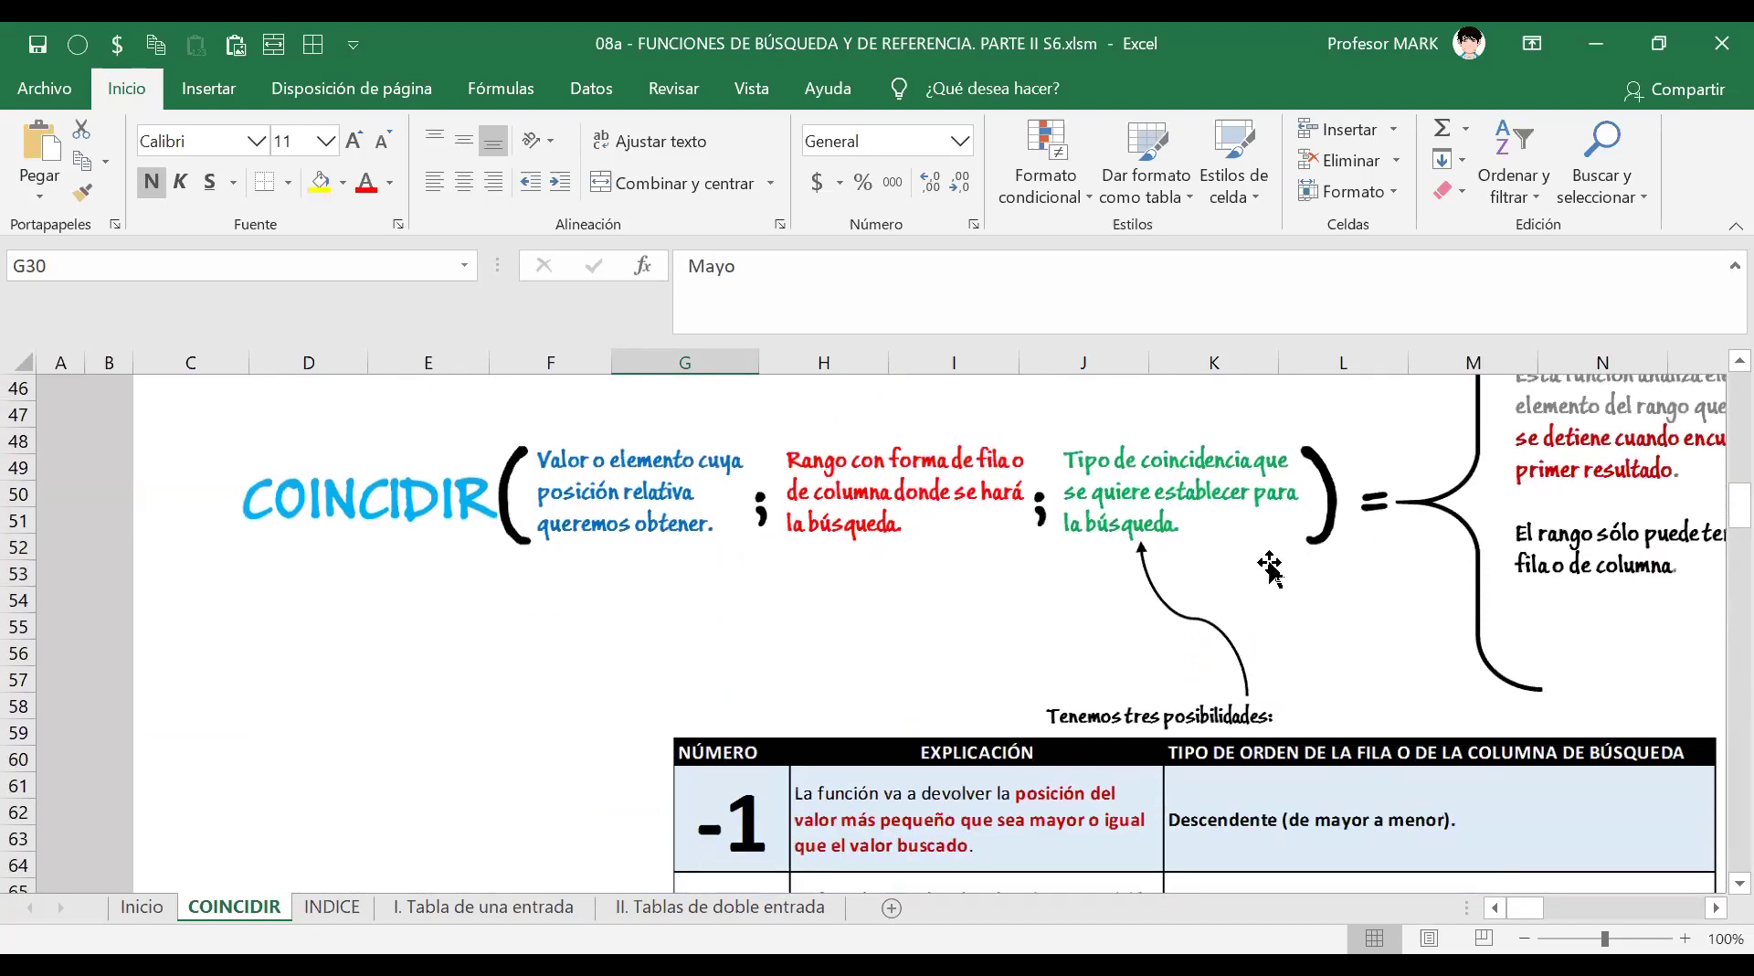
pyautogui.scroll(-1, 1277, 582)
pyautogui.scroll(-2, 1276, 583)
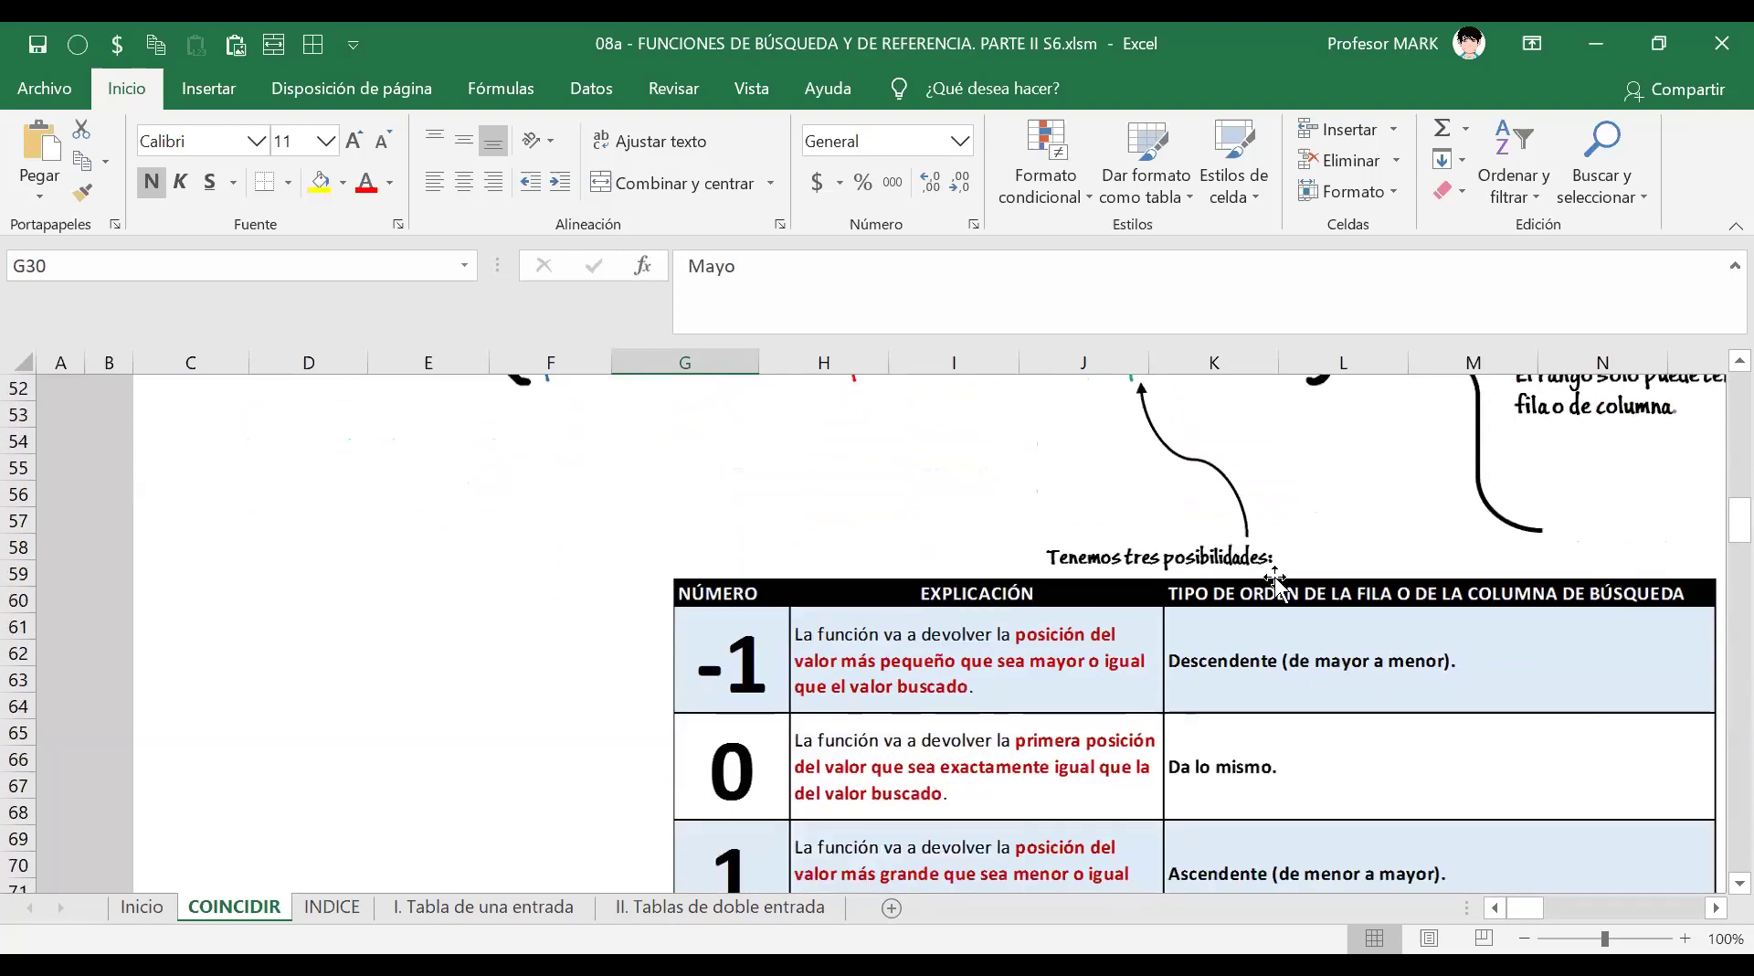
pyautogui.scroll(-1, 816, 665)
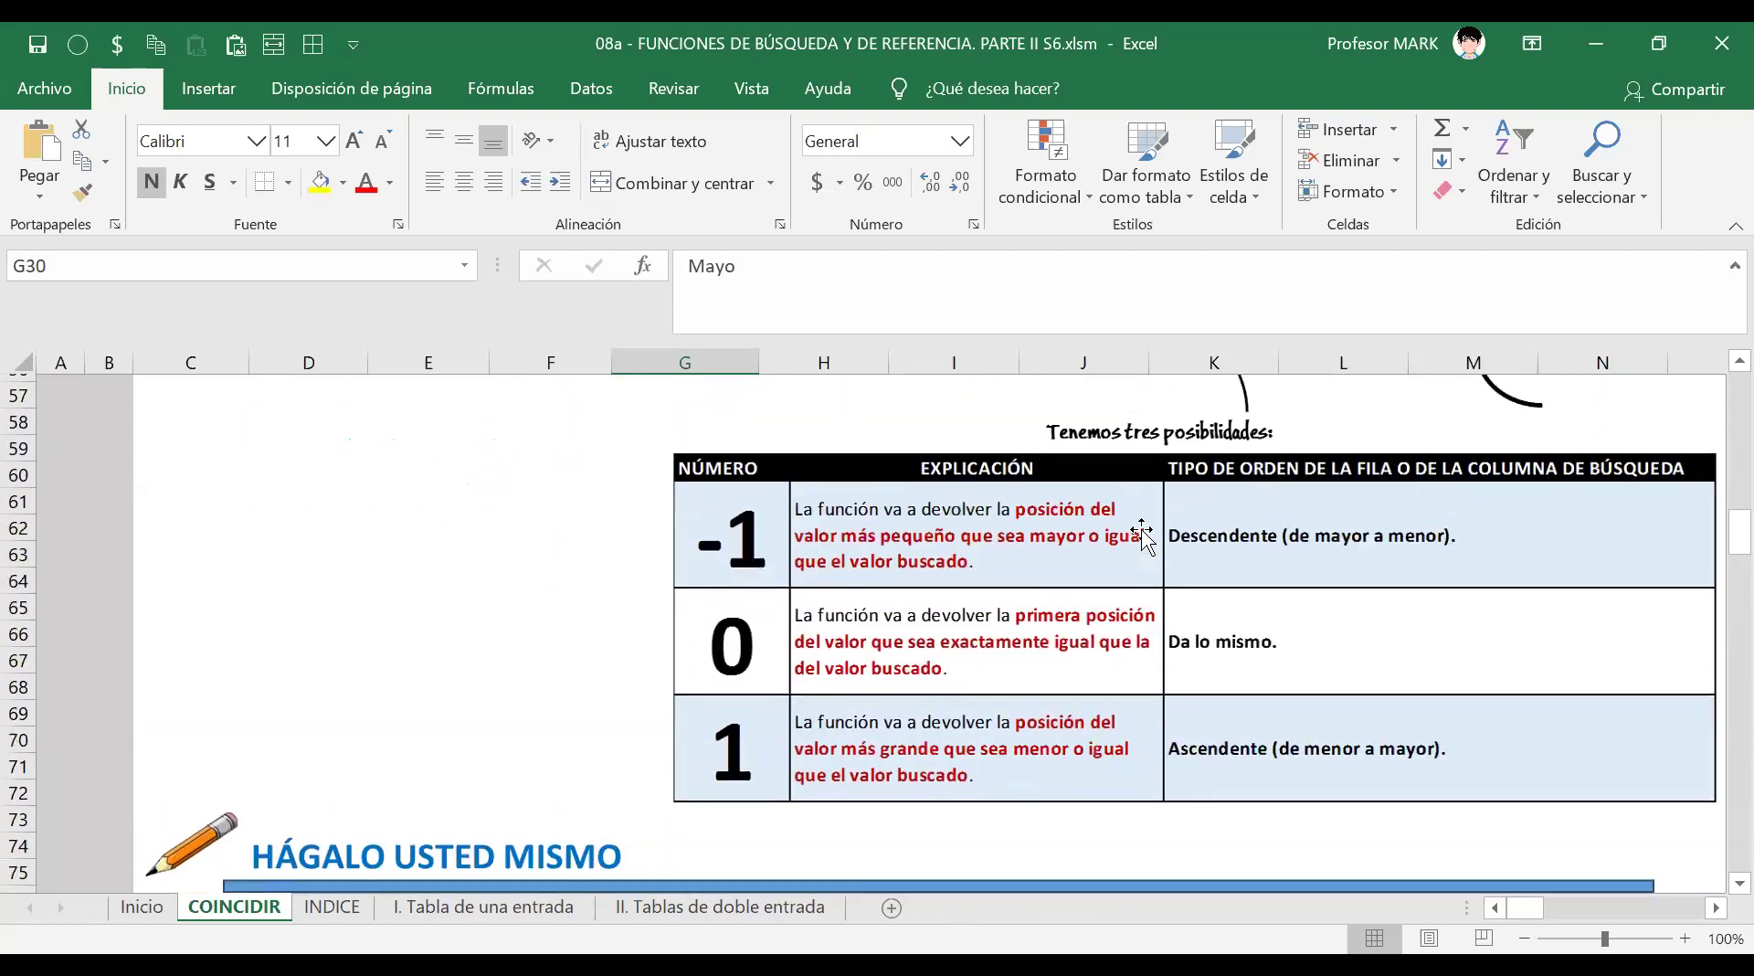
pyautogui.scroll(5, 1101, 543)
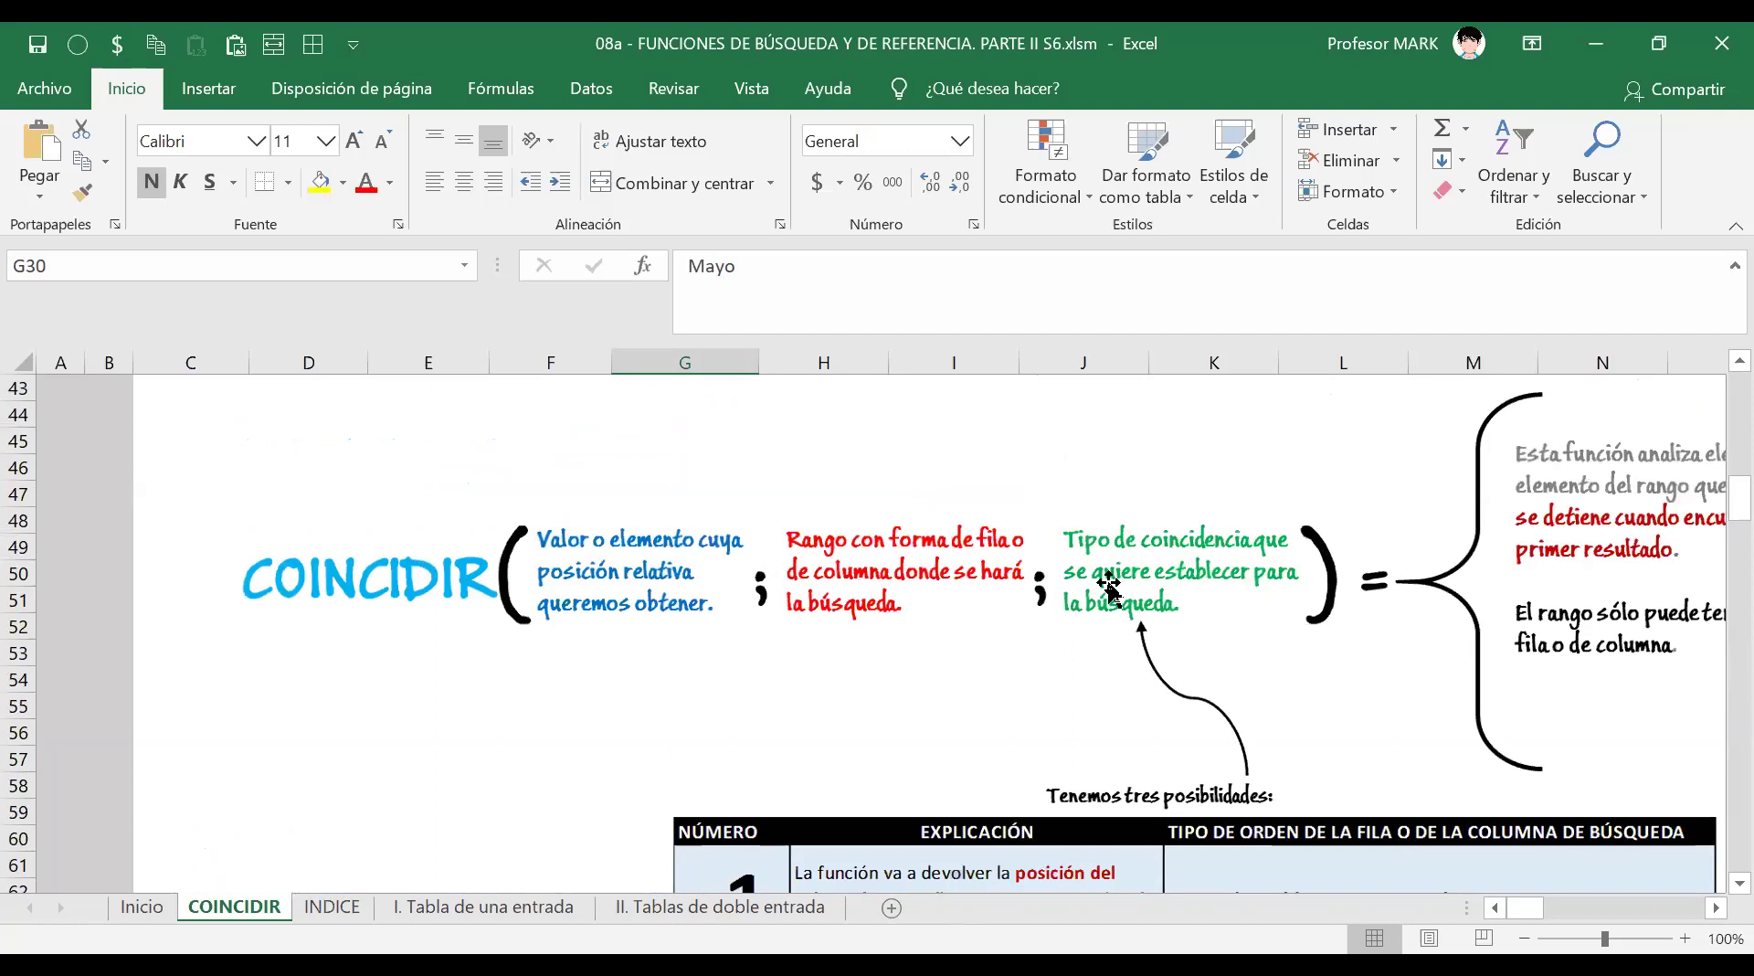
pyautogui.scroll(-3, 1108, 587)
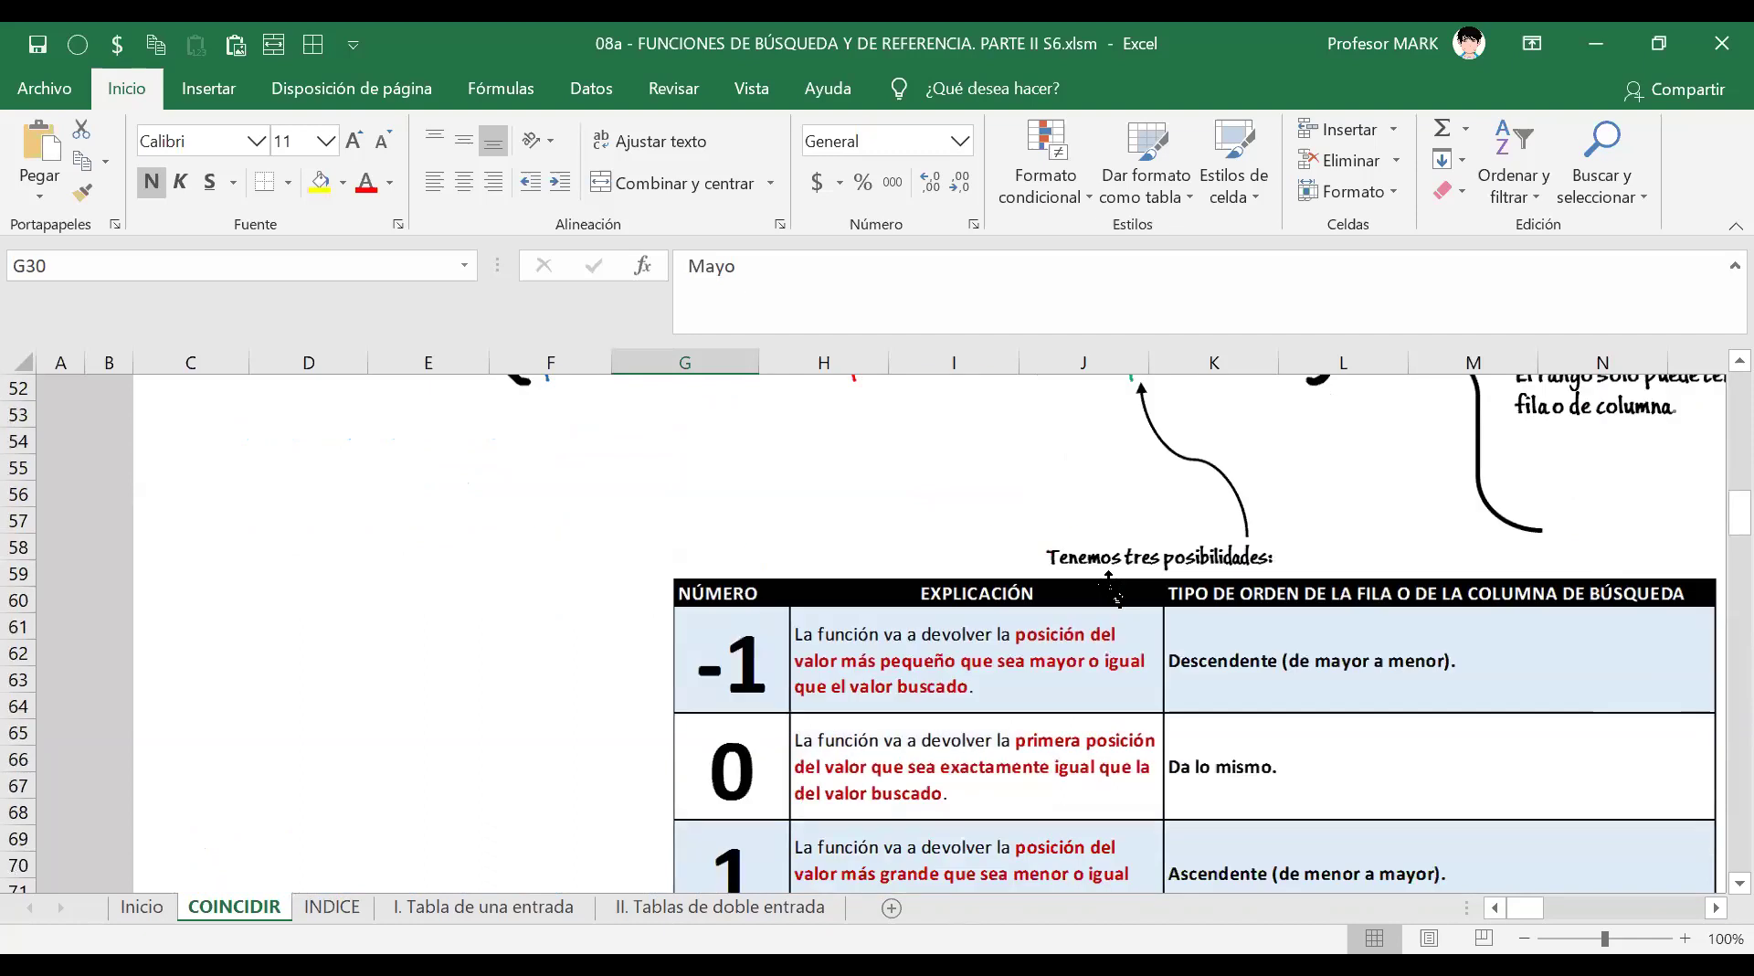
pyautogui.scroll(-1, 810, 717)
pyautogui.scroll(-2, 810, 717)
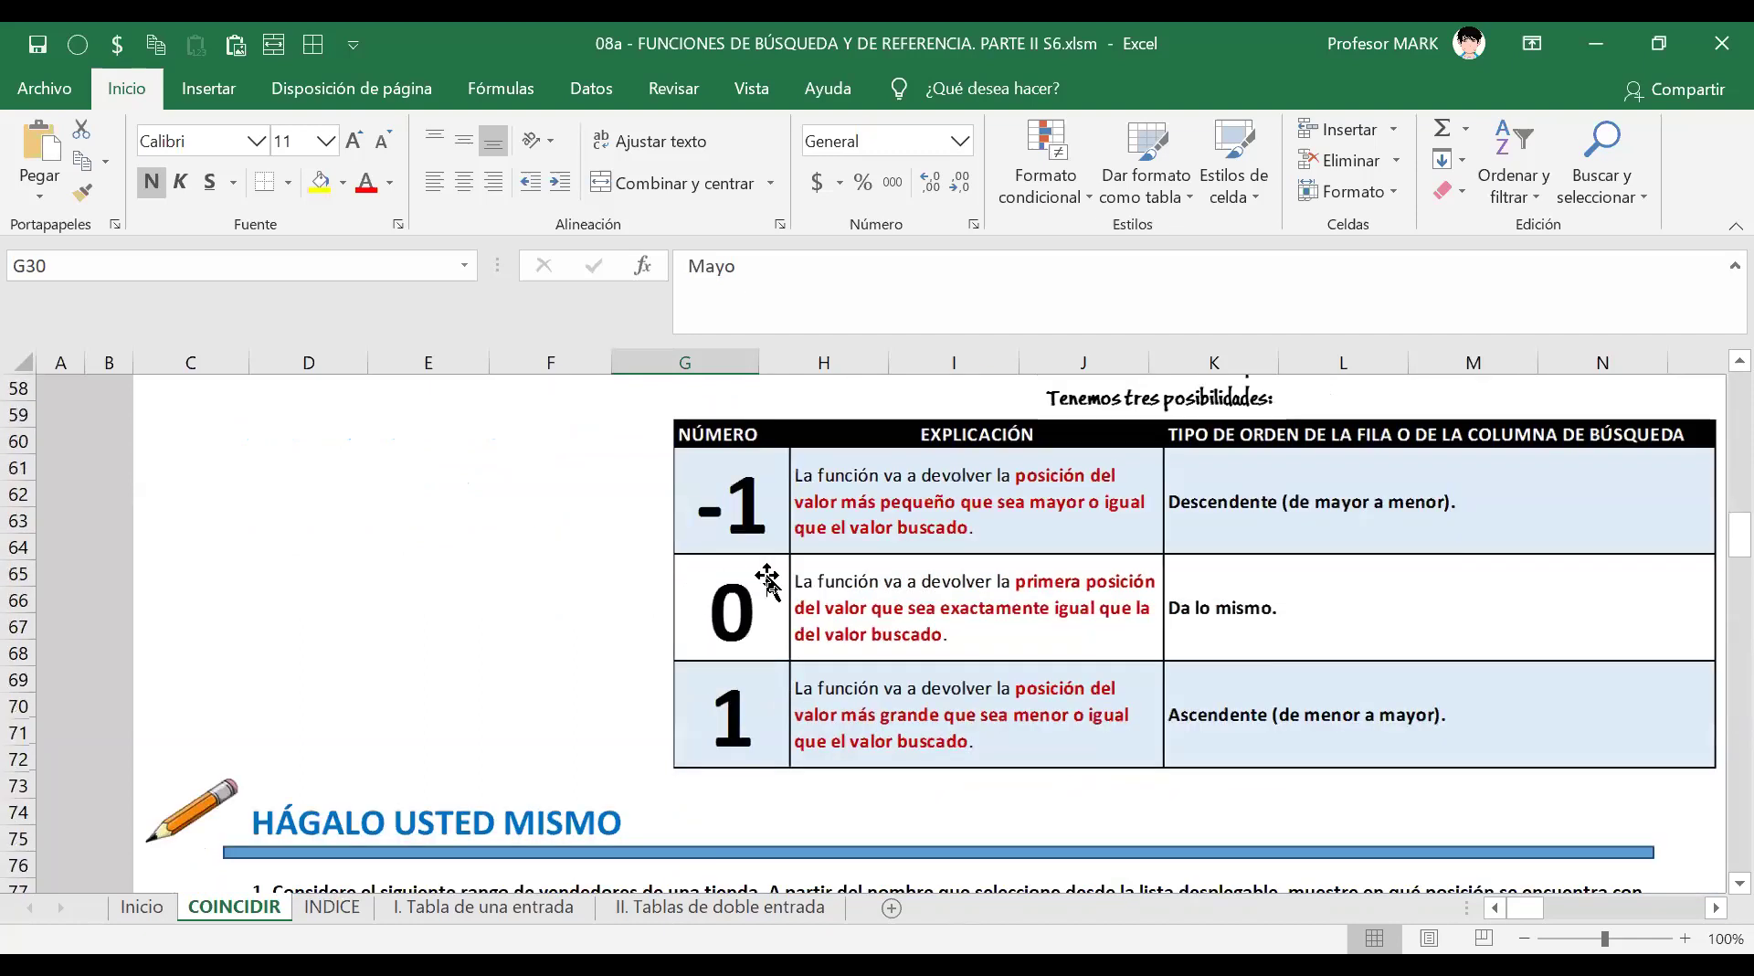
pyautogui.scroll(-1, 704, 548)
pyautogui.scroll(-5, 704, 549)
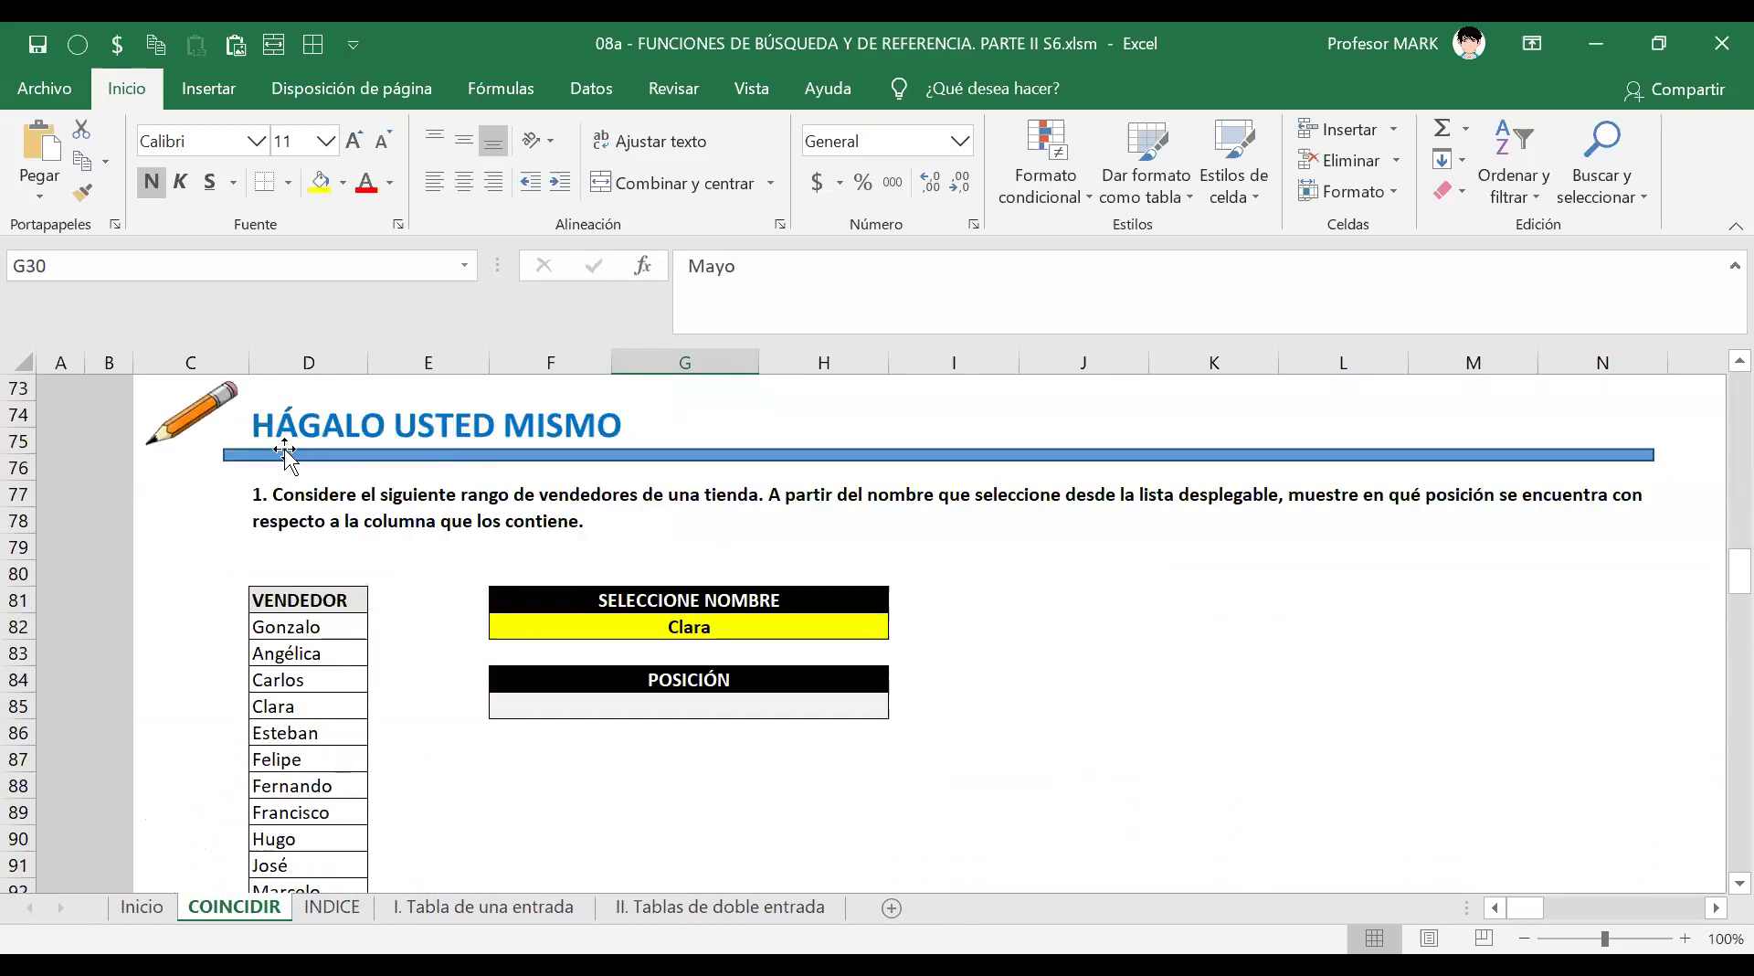
# Read exercise 1 about the seller's position and check the names offered by the drop-down list under SELECCIONE NOMBRE.
pyautogui.click(338, 513)
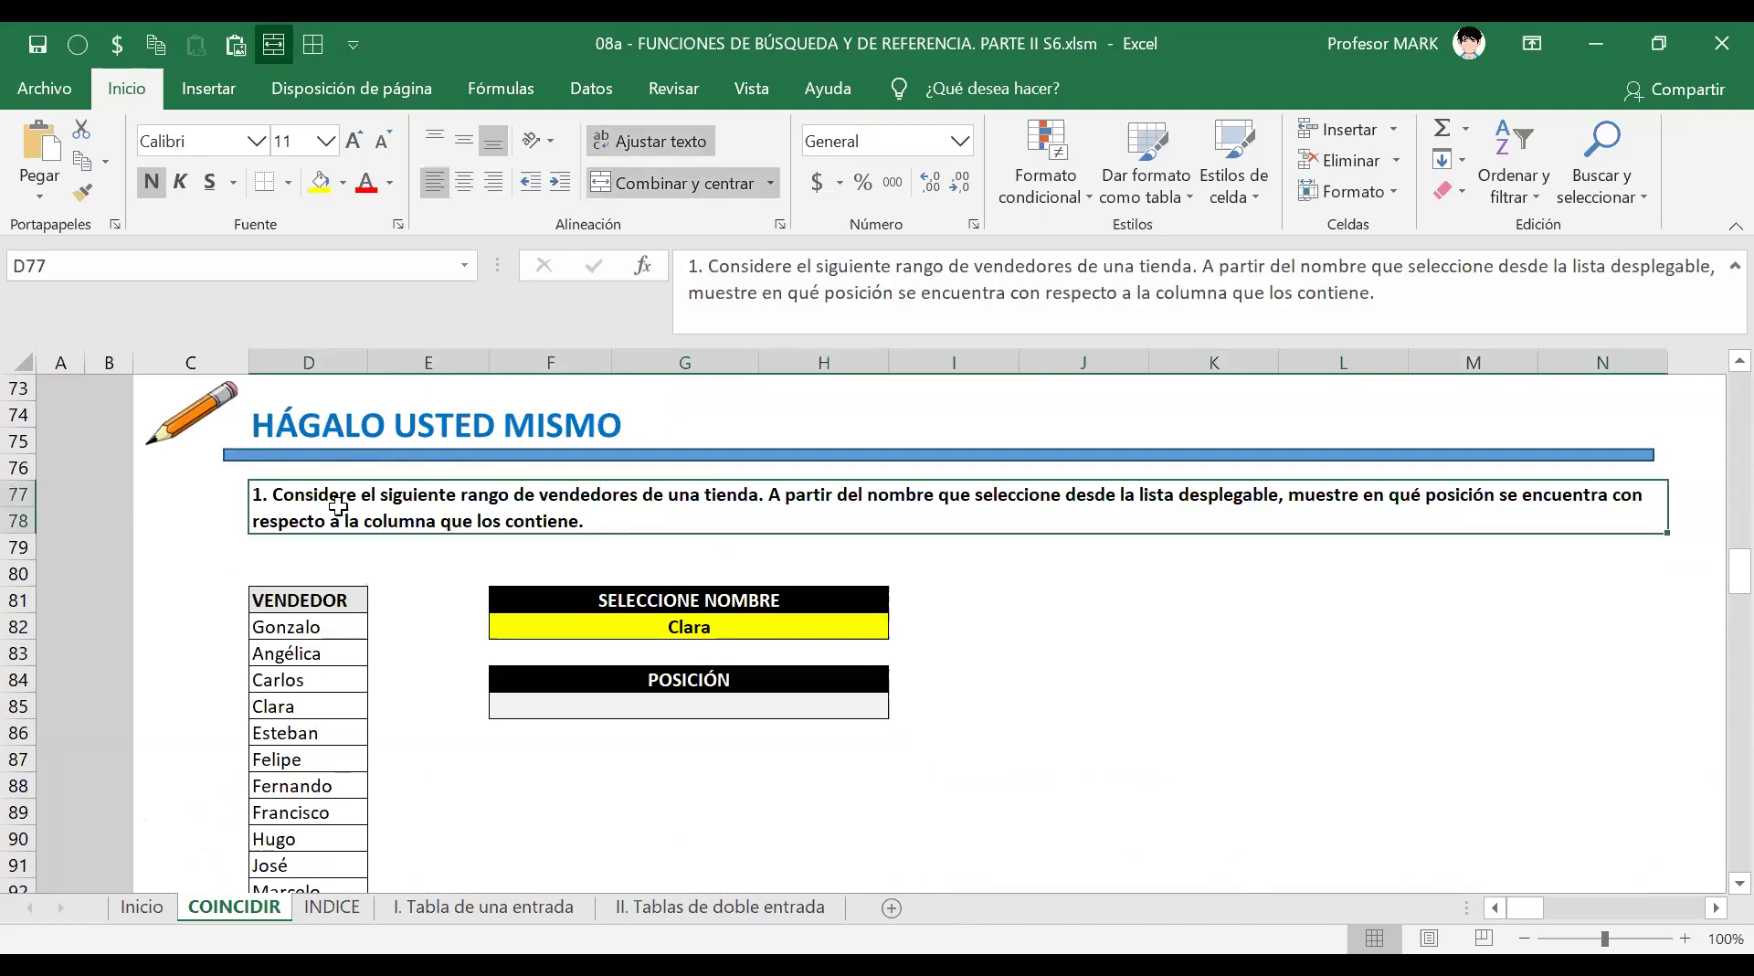
pyautogui.scroll(-1, 347, 562)
pyautogui.scroll(-2, 348, 561)
pyautogui.scroll(3, 347, 562)
pyautogui.click(784, 625)
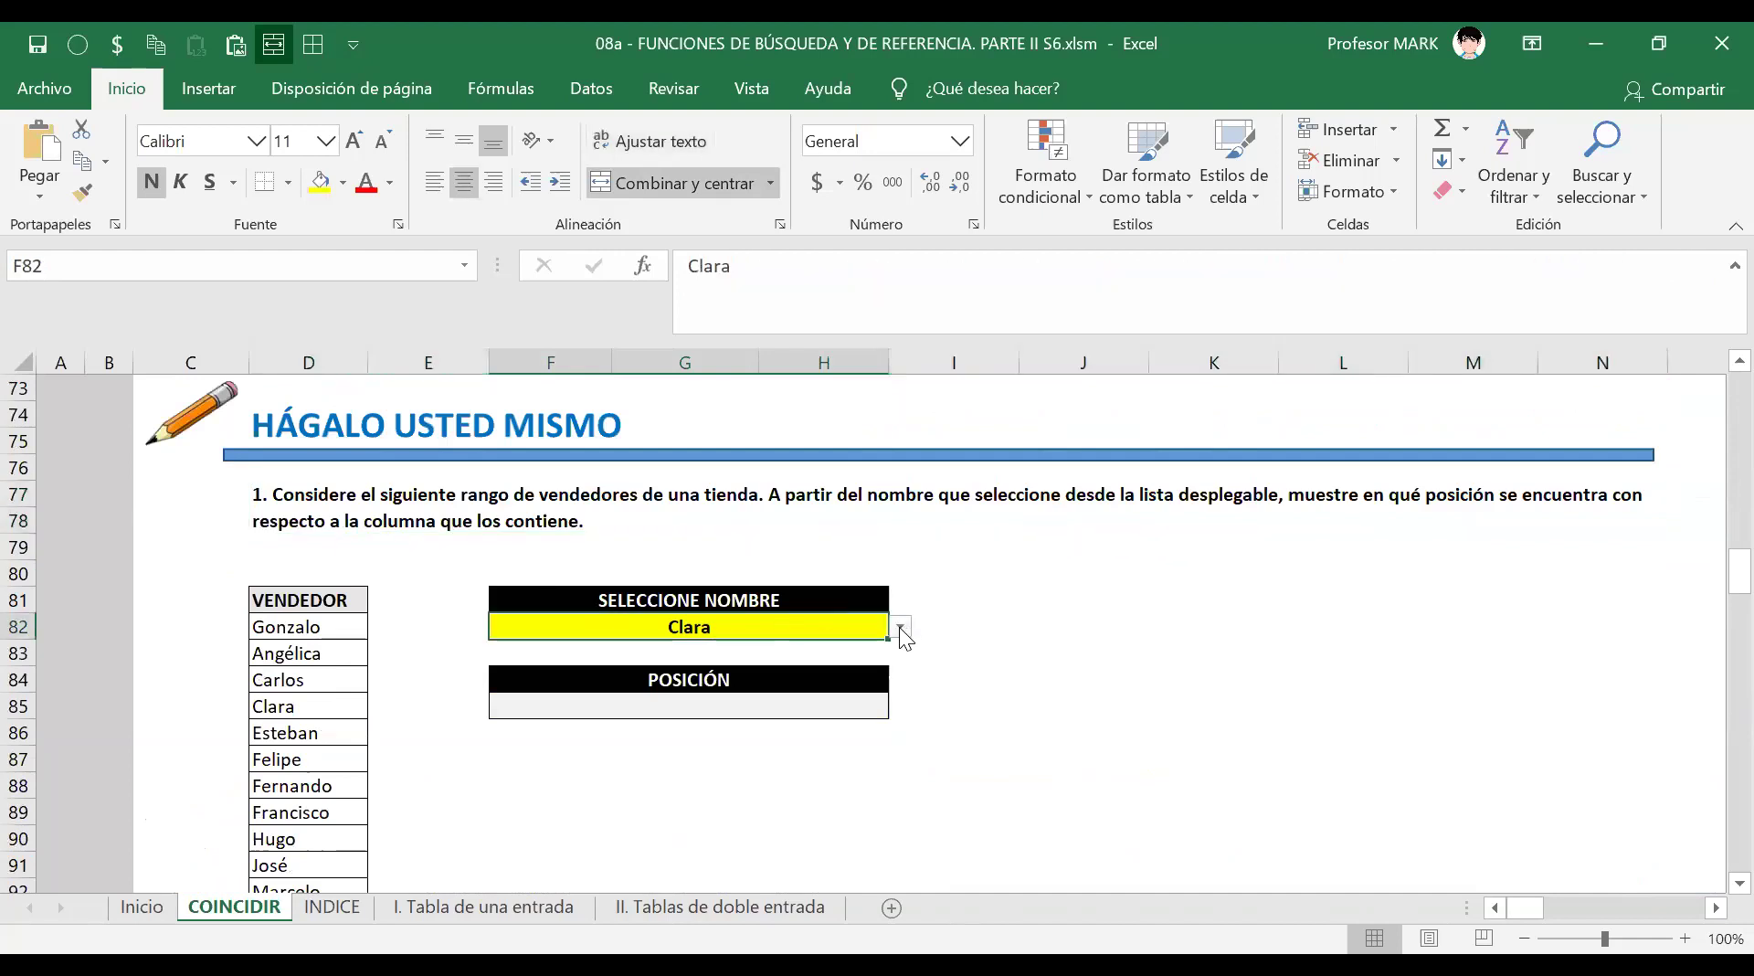
pyautogui.click(900, 627)
pyautogui.click(897, 778)
pyautogui.scroll(2, 904, 776)
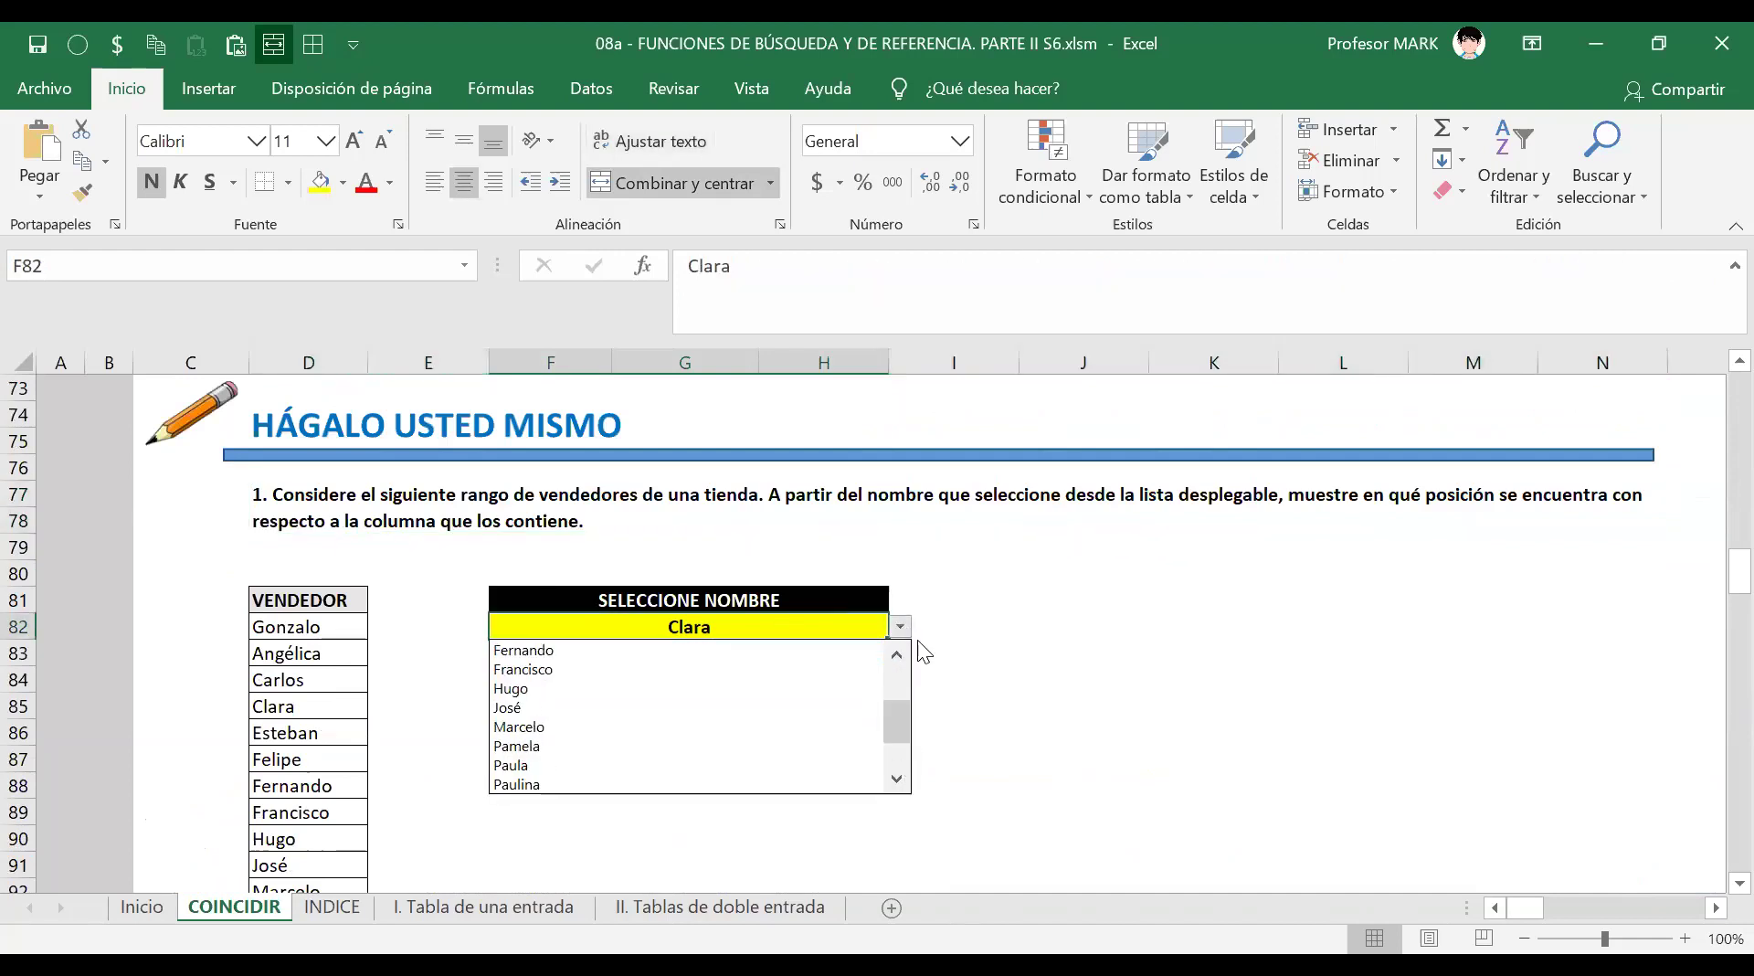
pyautogui.click(900, 626)
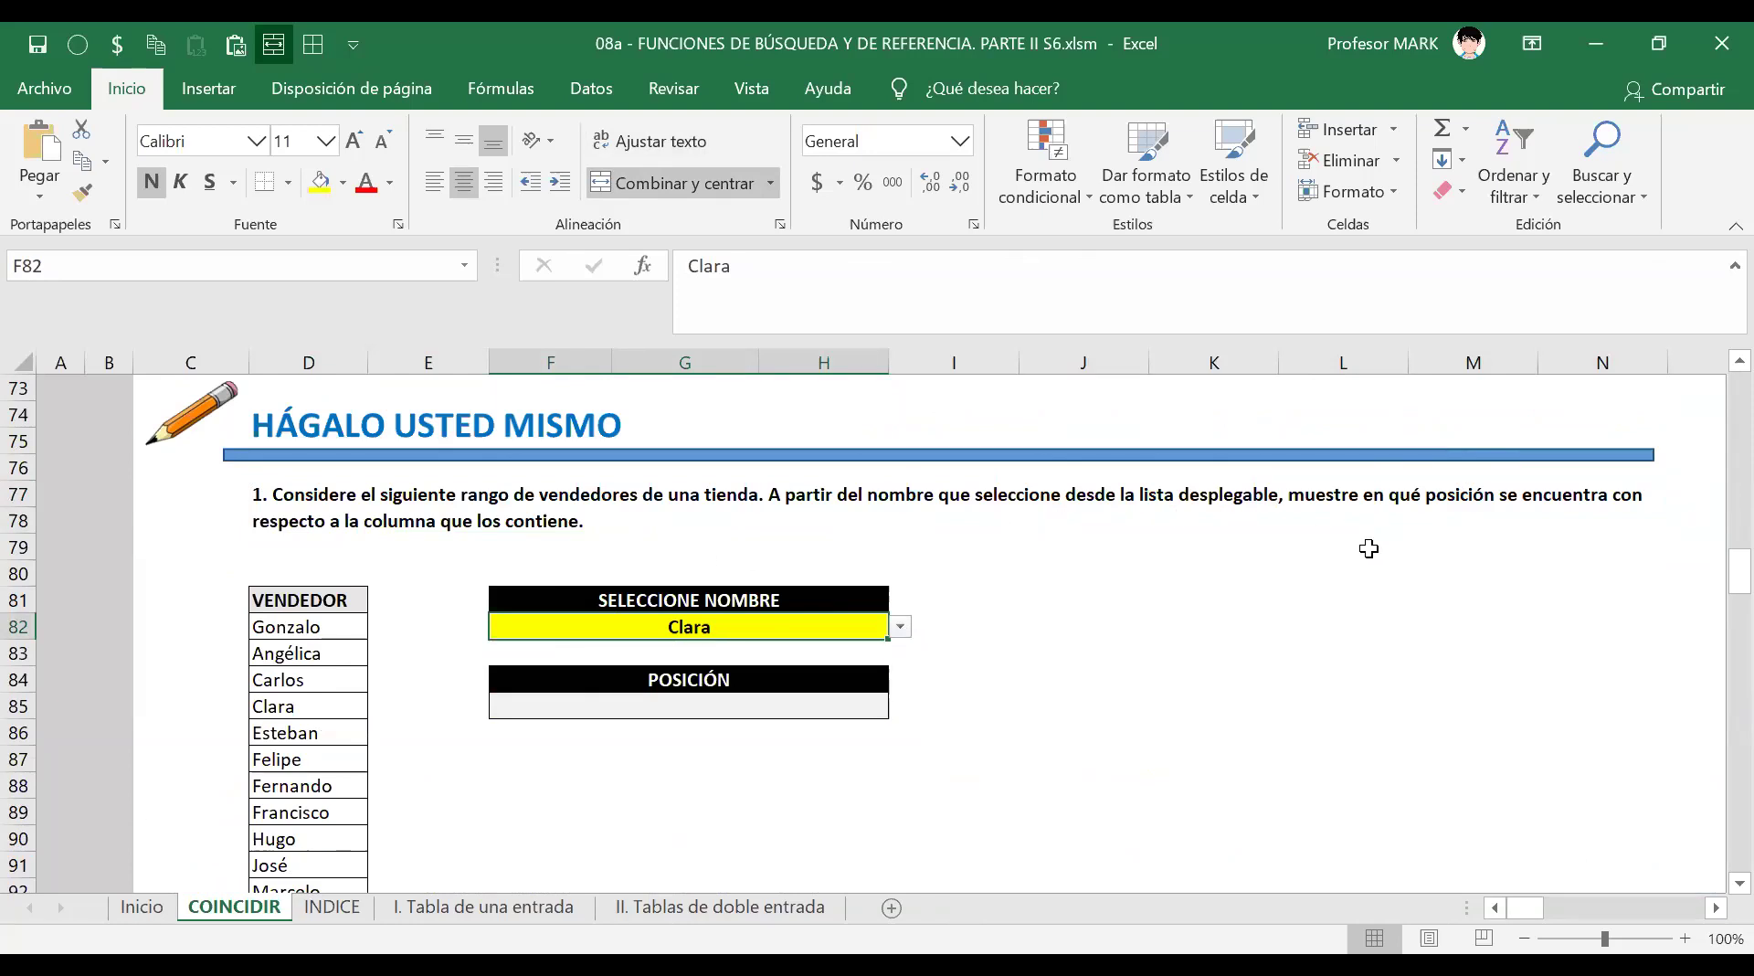
pyautogui.scroll(-2, 1368, 548)
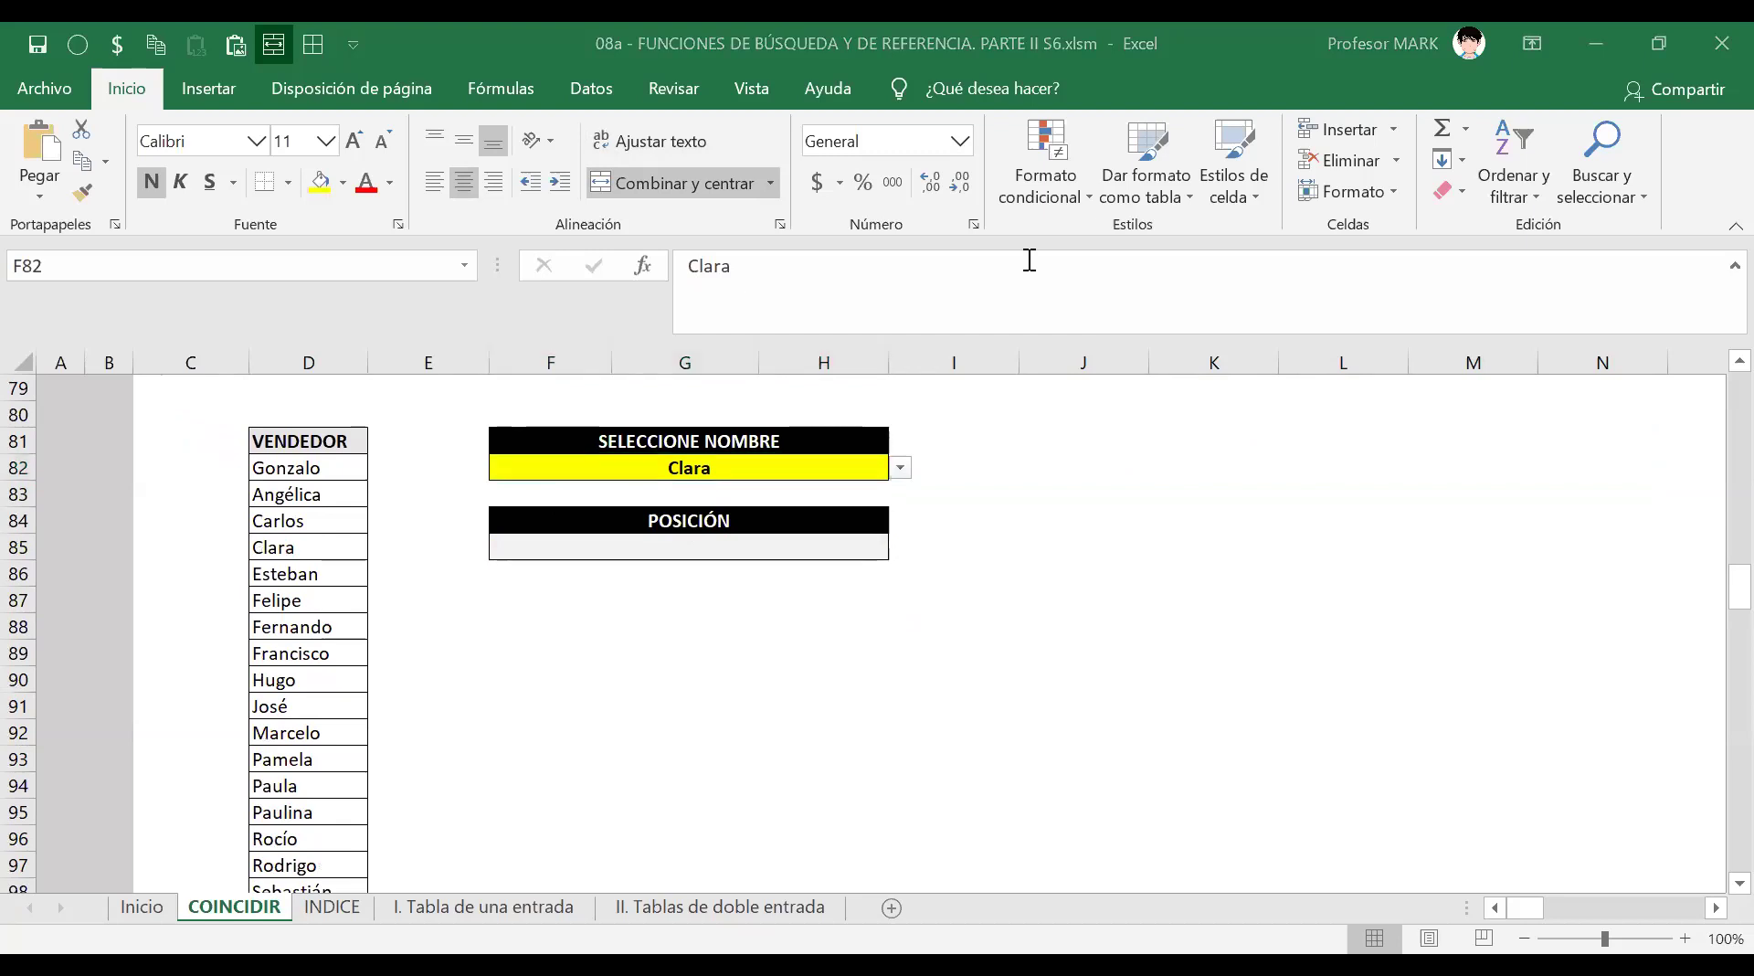
# Count through the first cells of the VENDEDOR column down to the seller chosen in the yellow cell.
pyautogui.click(309, 470)
pyautogui.click(306, 493)
pyautogui.click(298, 545)
pyautogui.click(304, 517)
pyautogui.click(298, 547)
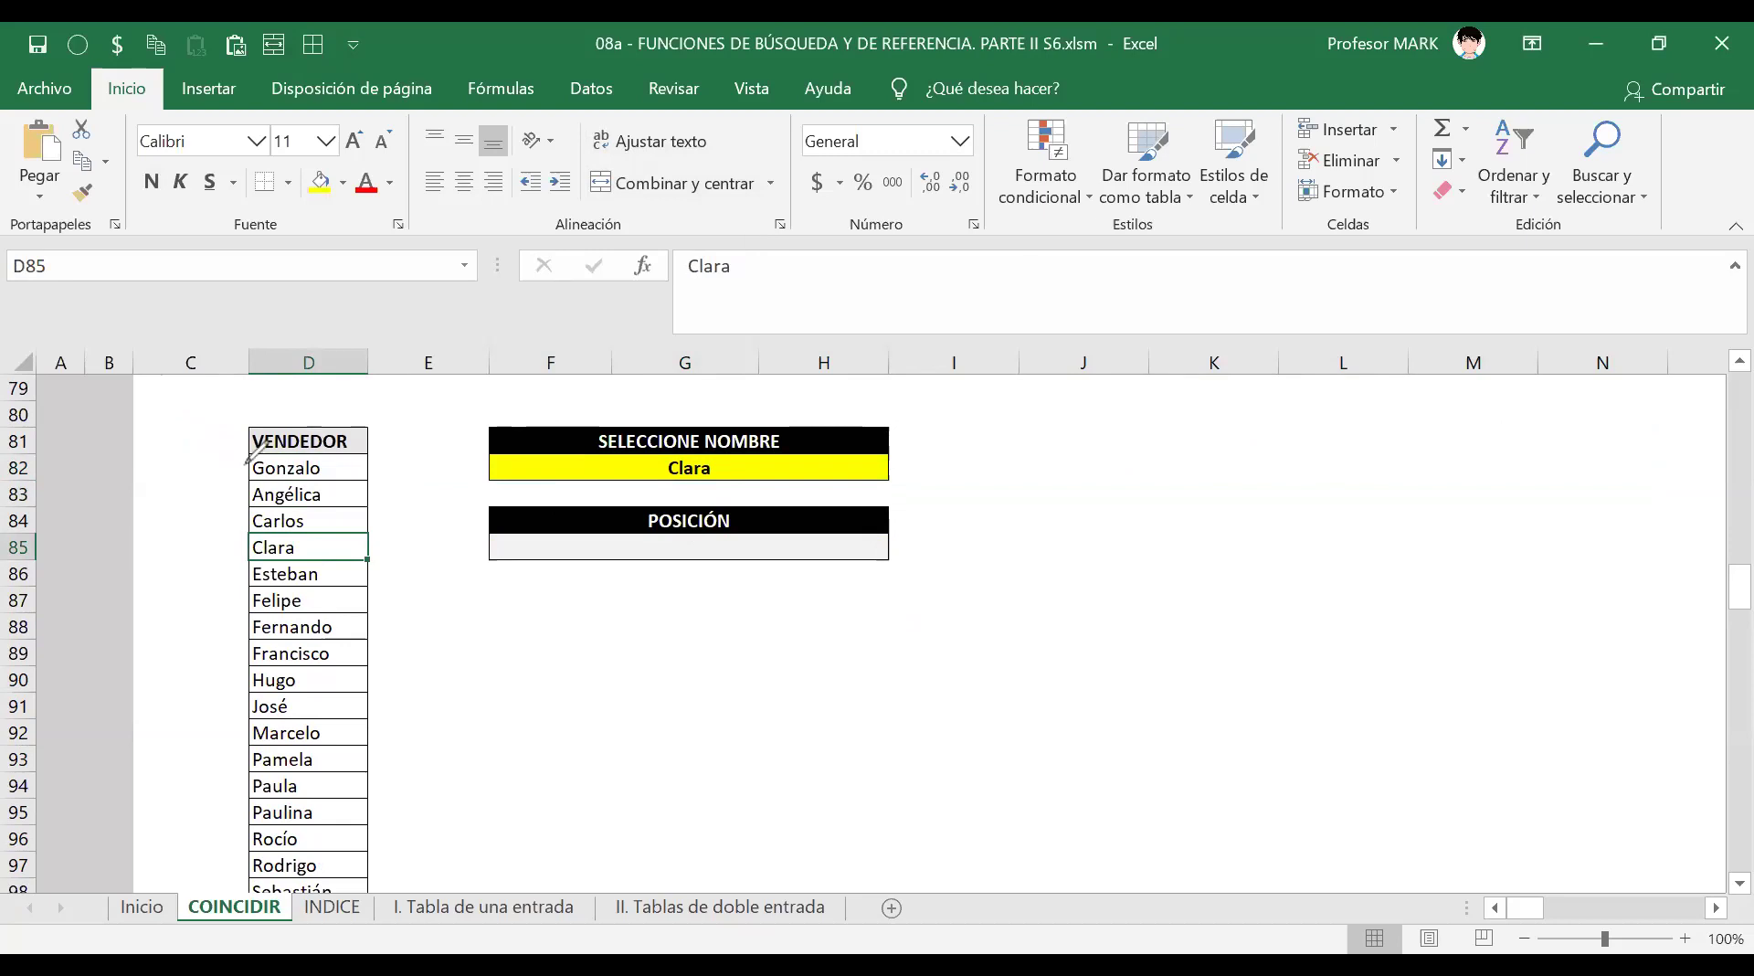
# Mark positions 1 to 6 and the downward counting direction on the seller list in red pen, and erase the marks.
pyautogui.moveTo(225, 454)
pyautogui.mouseDown()
pyautogui.moveTo(234, 475)
pyautogui.moveTo(340, 475)
pyautogui.moveTo(340, 499)
pyautogui.moveTo(354, 484)
pyautogui.mouseUp()
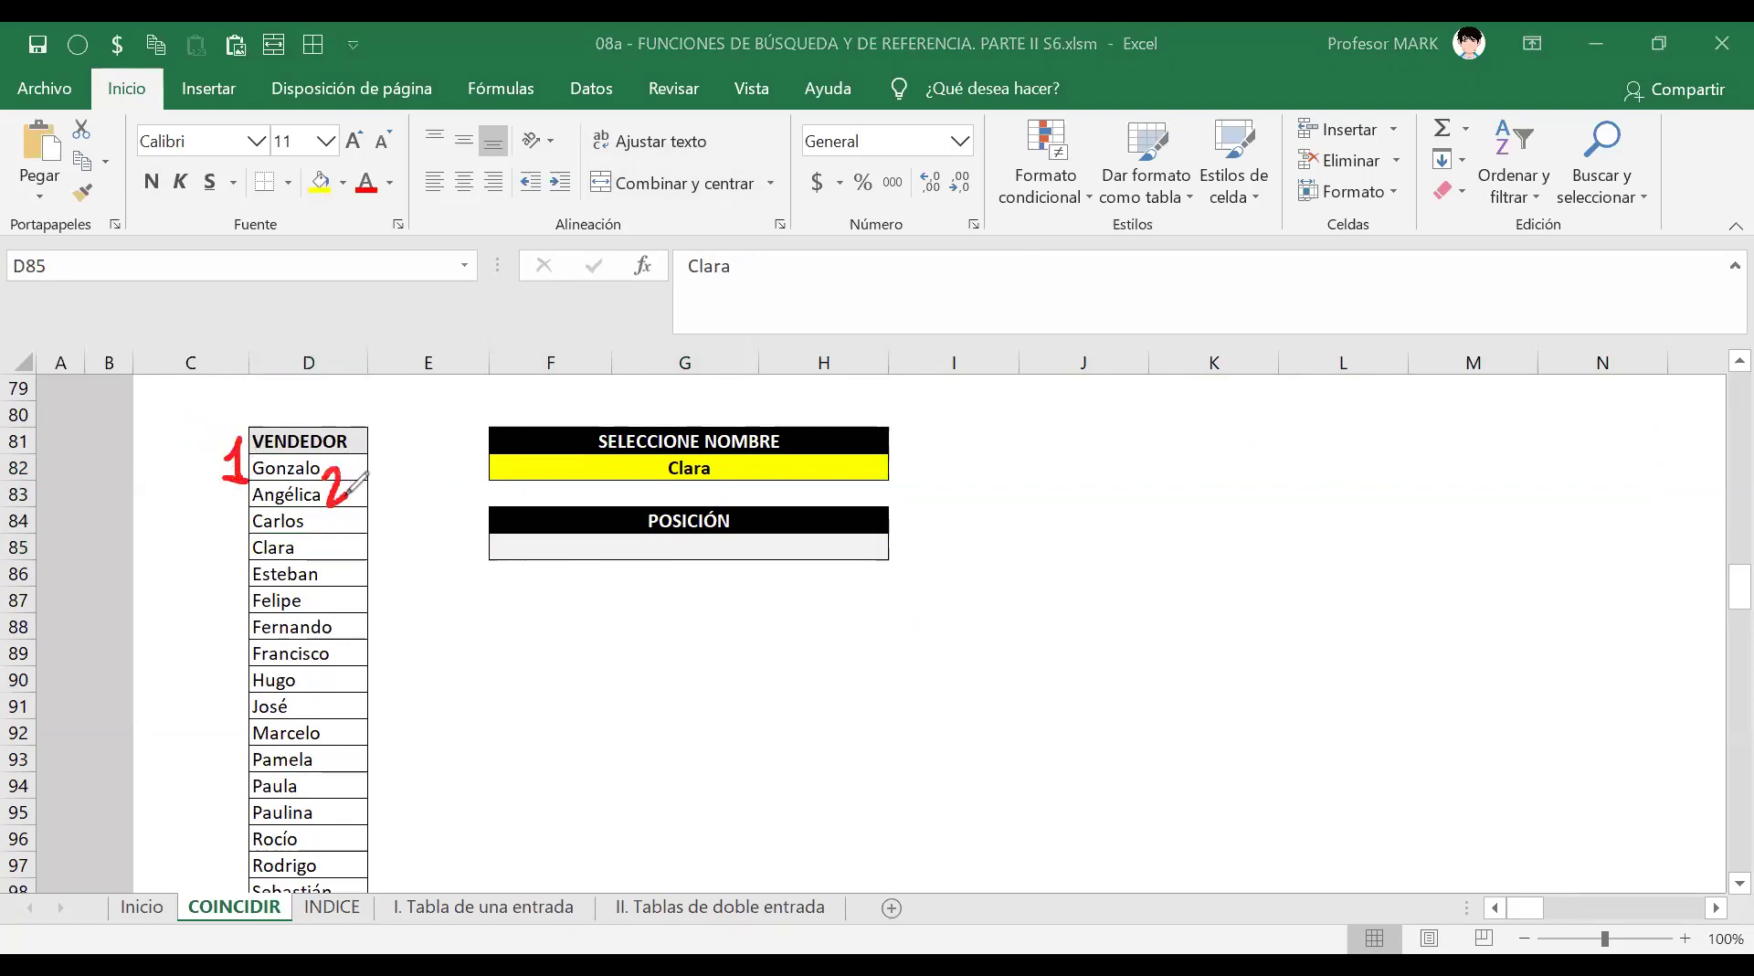
pyautogui.moveTo(213, 509)
pyautogui.mouseDown()
pyautogui.moveTo(213, 539)
pyautogui.moveTo(335, 542)
pyautogui.moveTo(323, 566)
pyautogui.moveTo(212, 592)
pyautogui.moveTo(251, 556)
pyautogui.mouseUp()
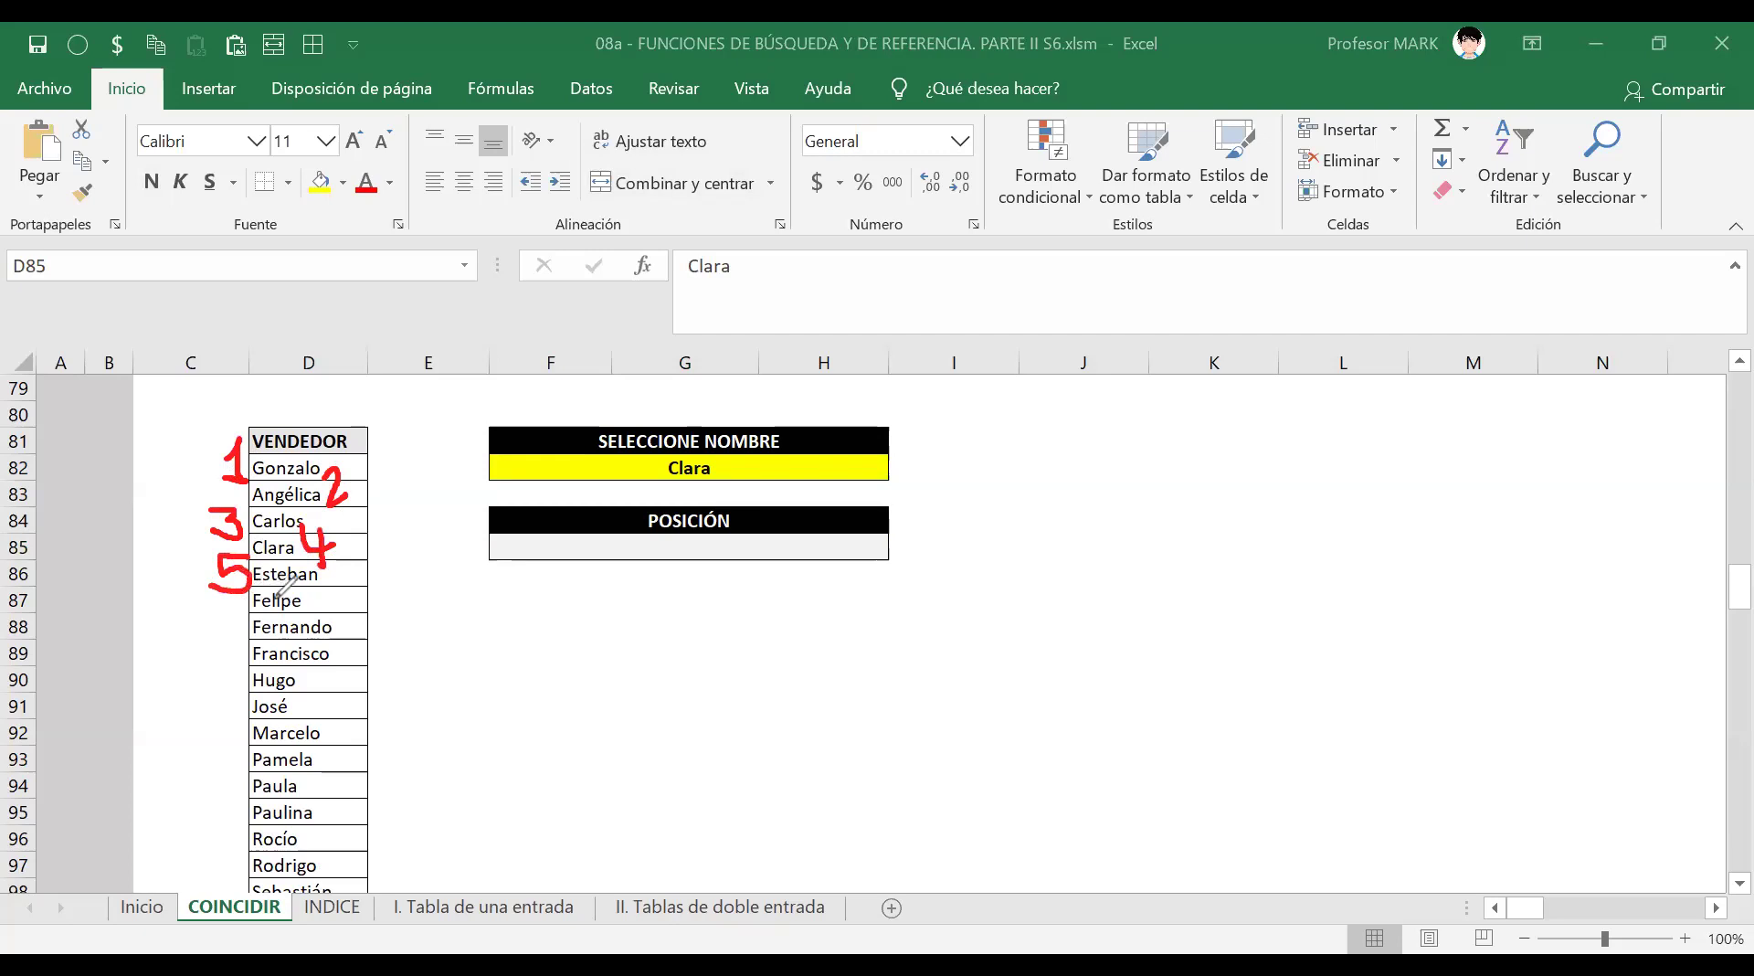
pyautogui.moveTo(356, 570)
pyautogui.mouseDown()
pyautogui.moveTo(329, 614)
pyautogui.moveTo(339, 605)
pyautogui.mouseUp()
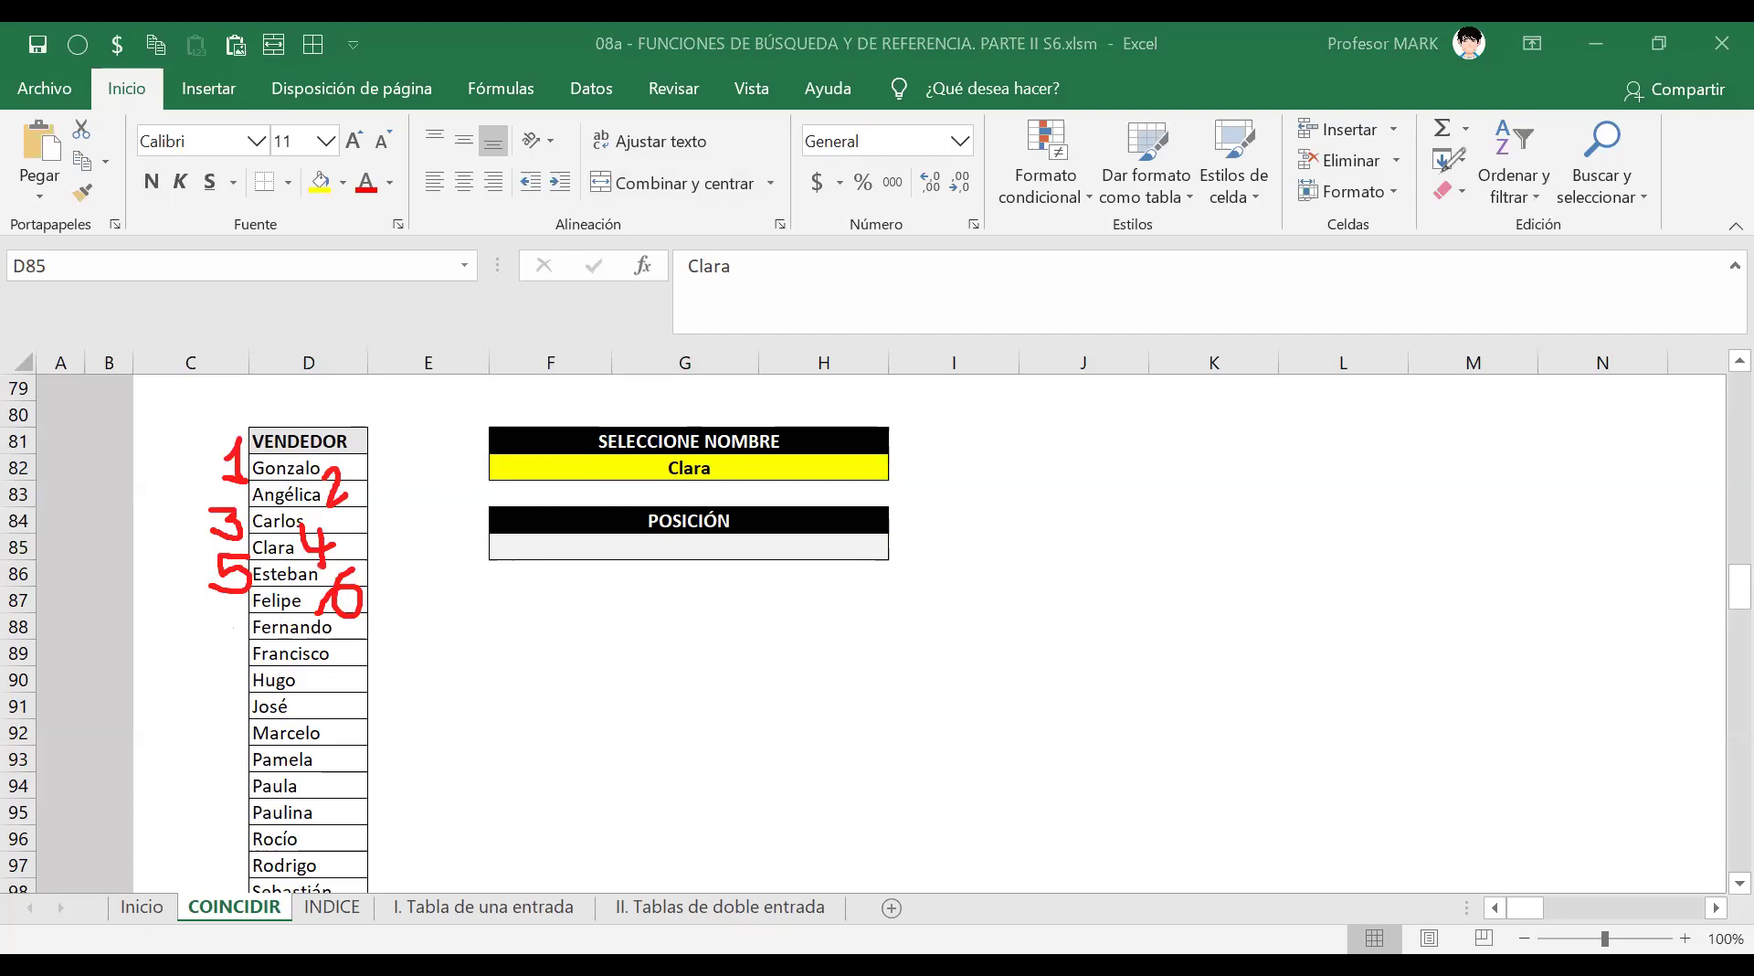
pyautogui.press('e')
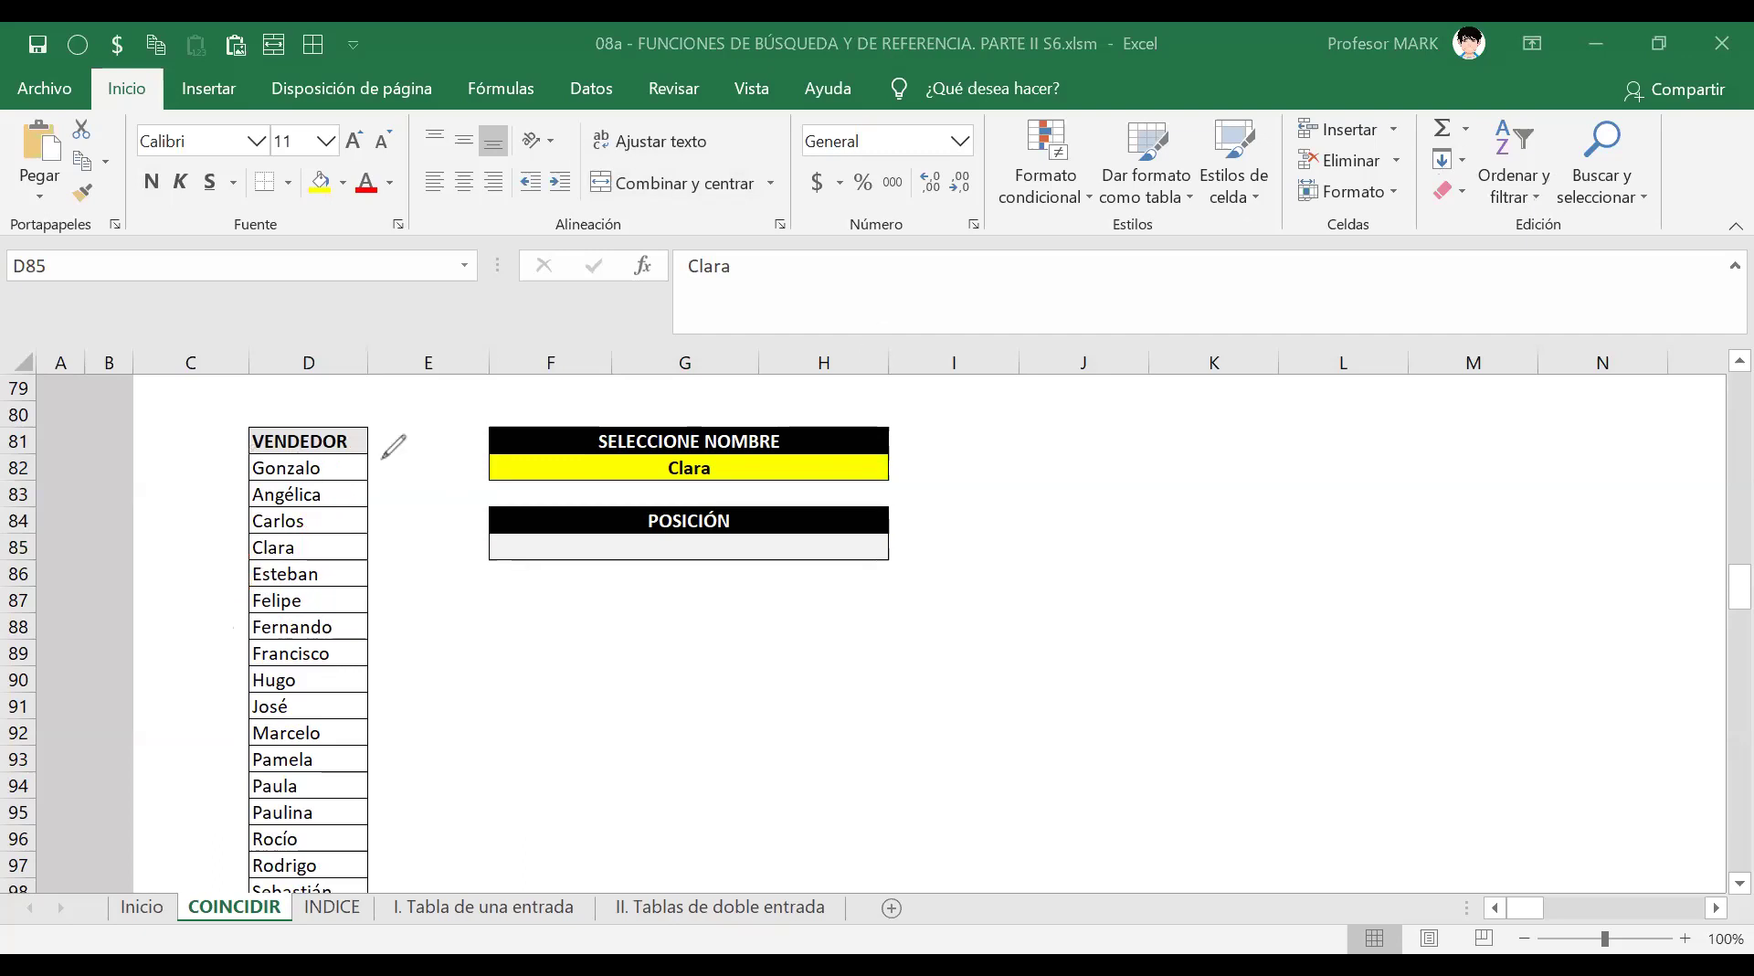
pyautogui.moveTo(289, 454)
pyautogui.mouseDown()
pyautogui.moveTo(252, 475)
pyautogui.moveTo(327, 464)
pyautogui.moveTo(288, 448)
pyautogui.moveTo(274, 738)
pyautogui.moveTo(334, 710)
pyautogui.mouseUp()
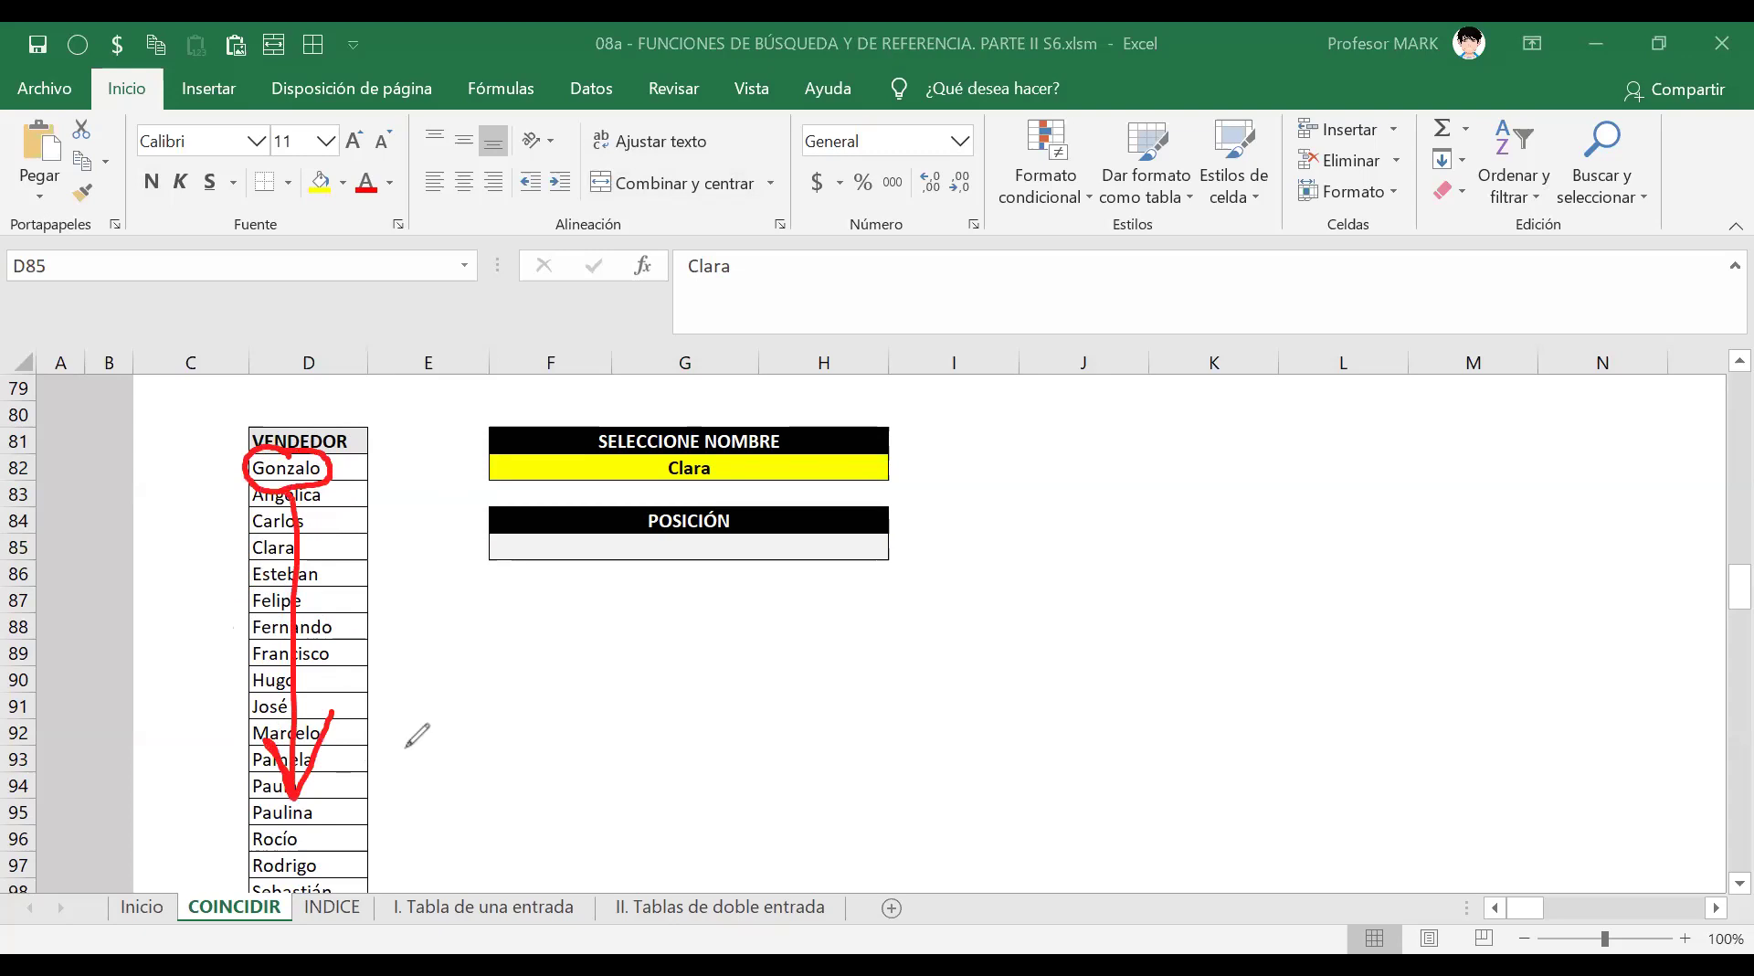
pyautogui.press('e')
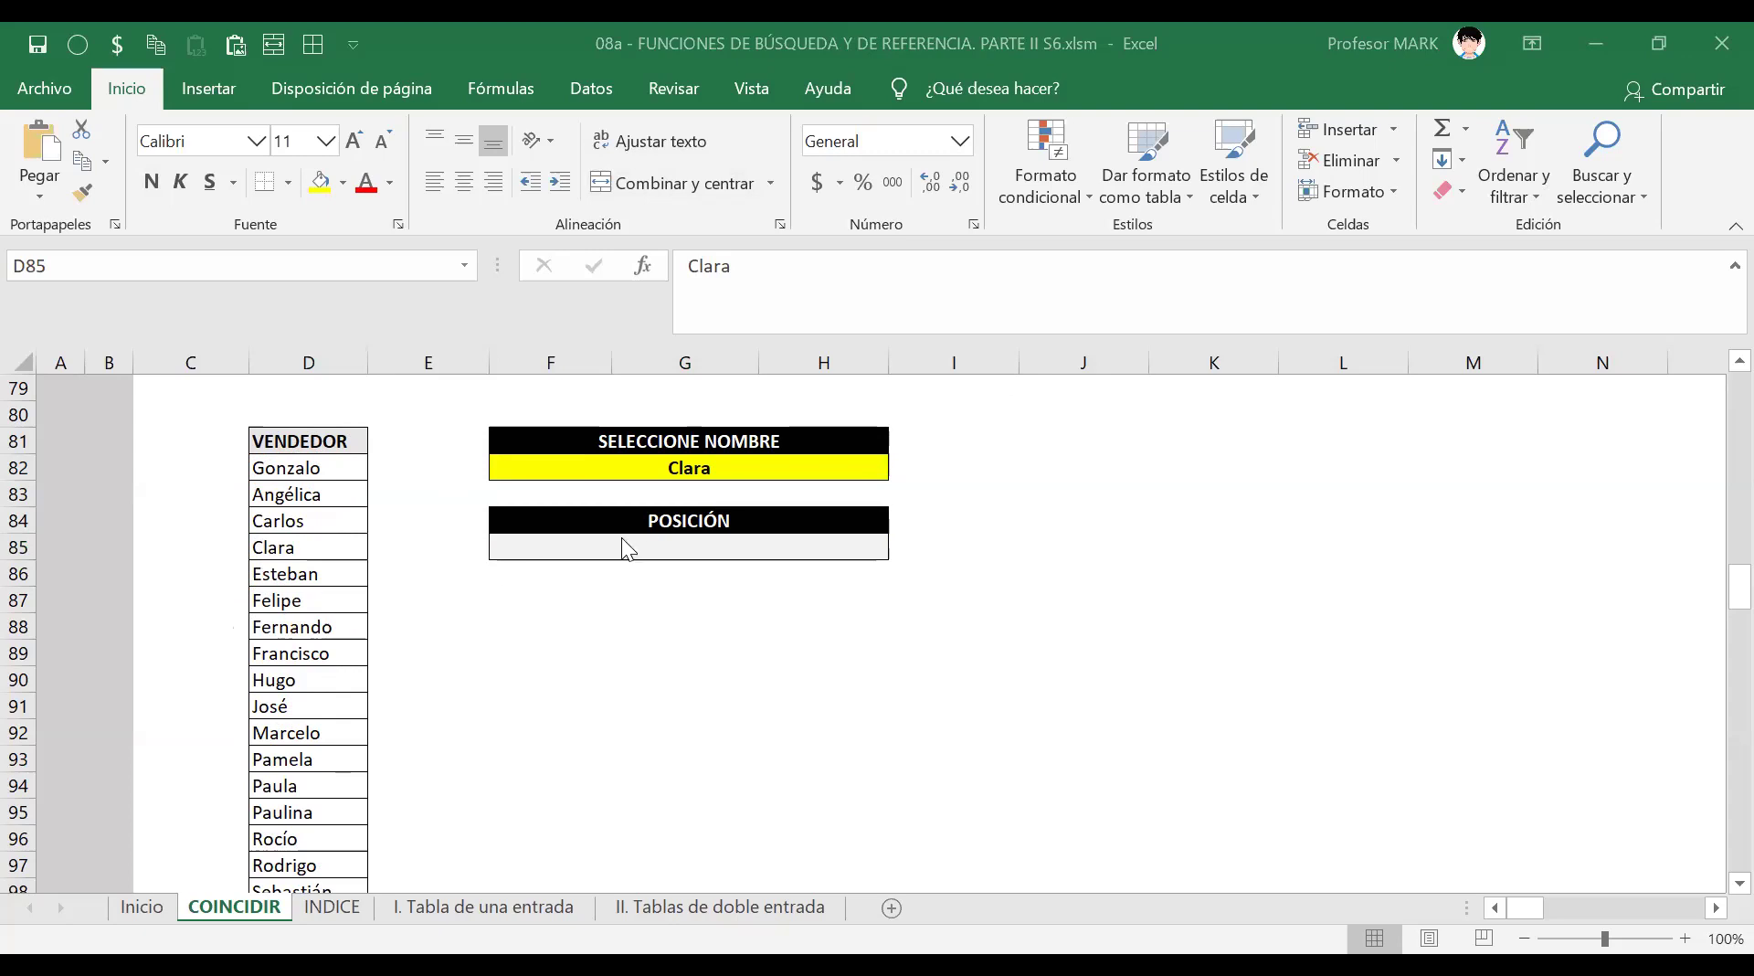
# Convert the VENDEDOR range D81:D99 into a table with headers and clear its table style formatting.
pyautogui.click(301, 467)
pyautogui.click(303, 441)
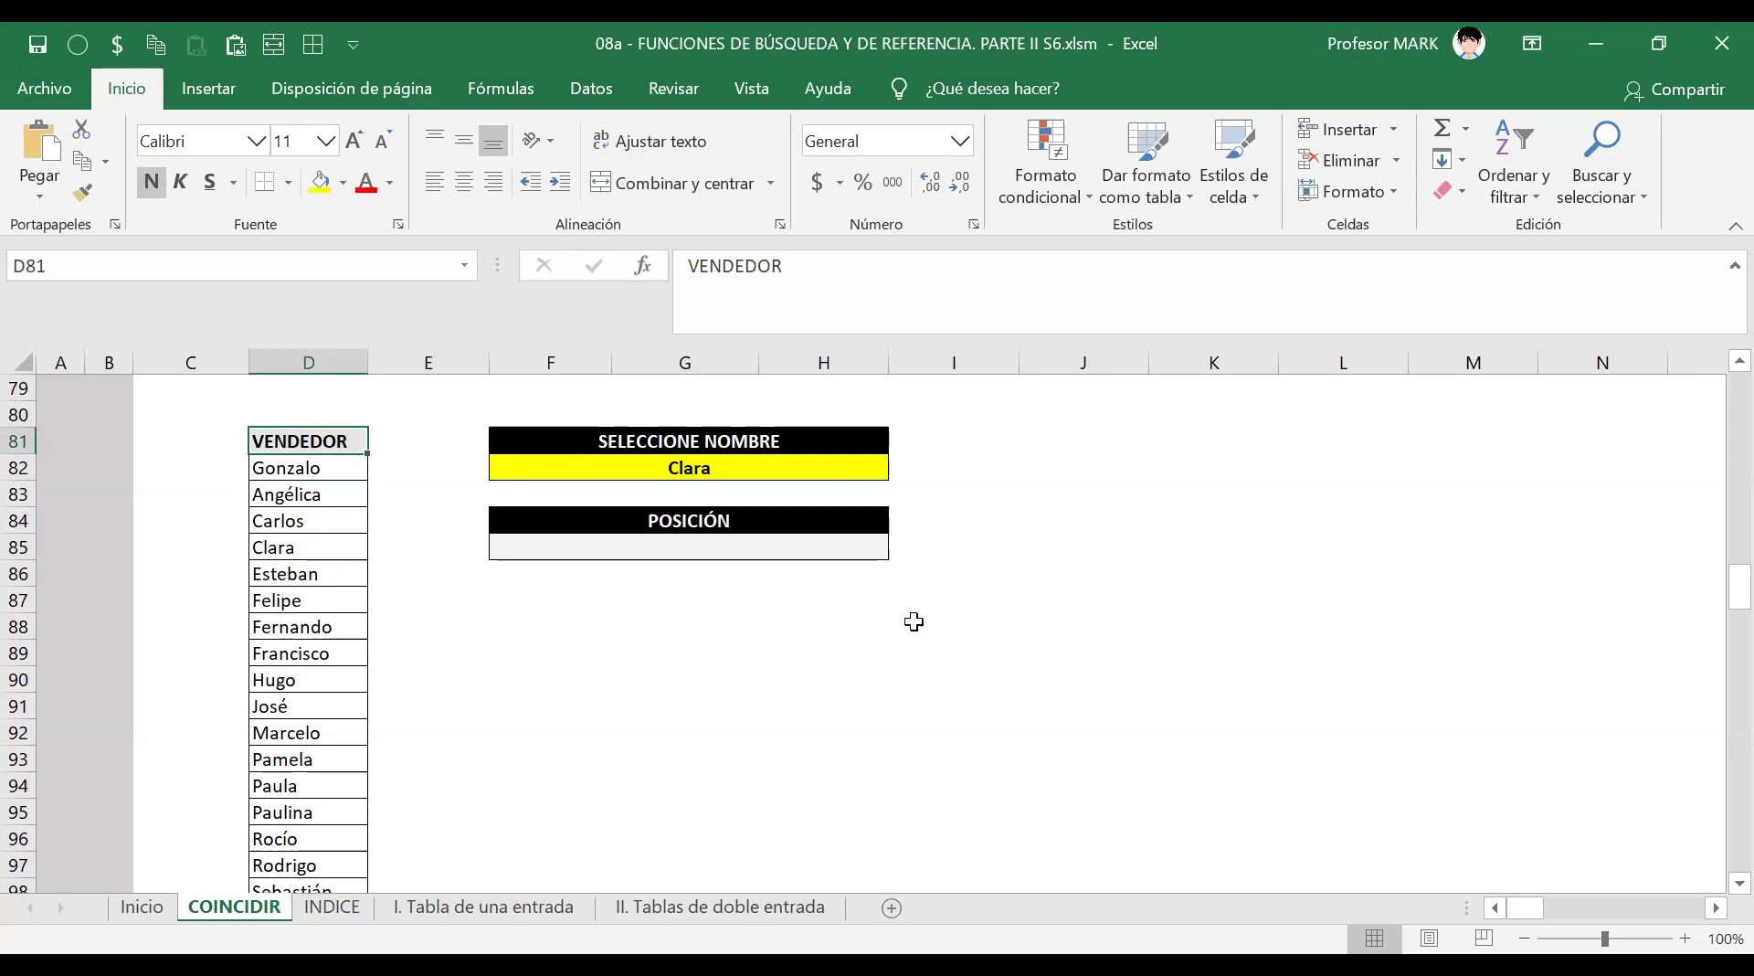
pyautogui.hotkey('ctrl', 'shift', 'Down')
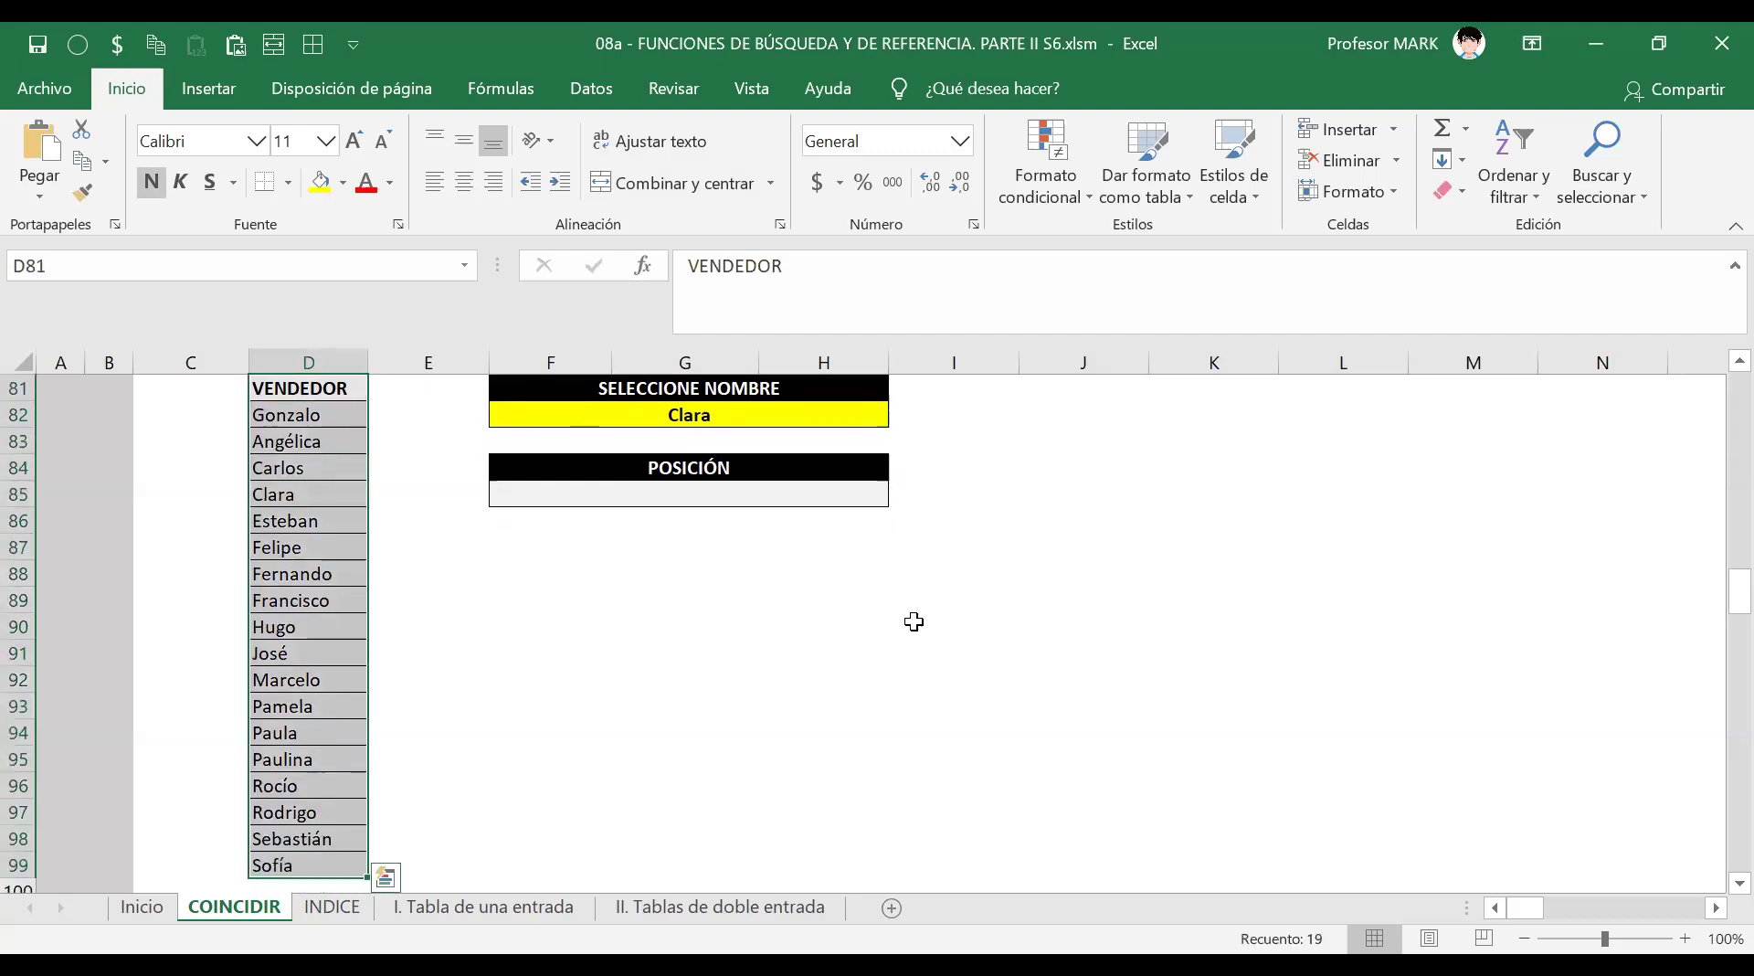
pyautogui.hotkey('ctrl', 't')
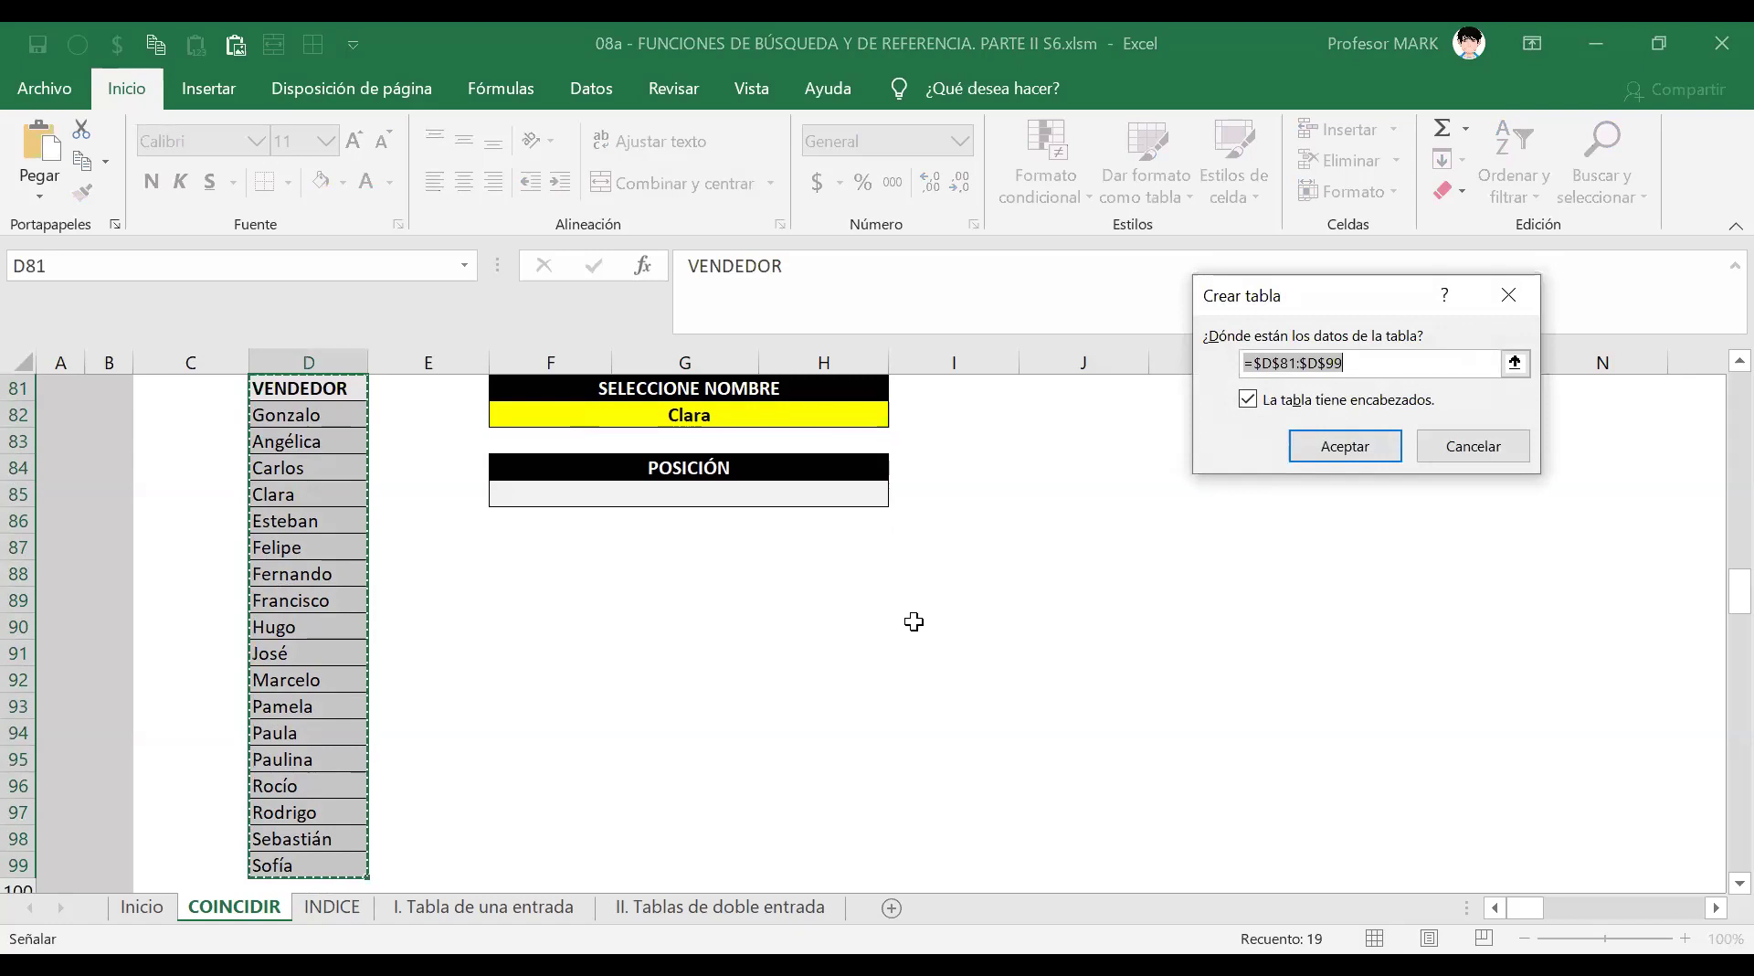
pyautogui.press('Return')
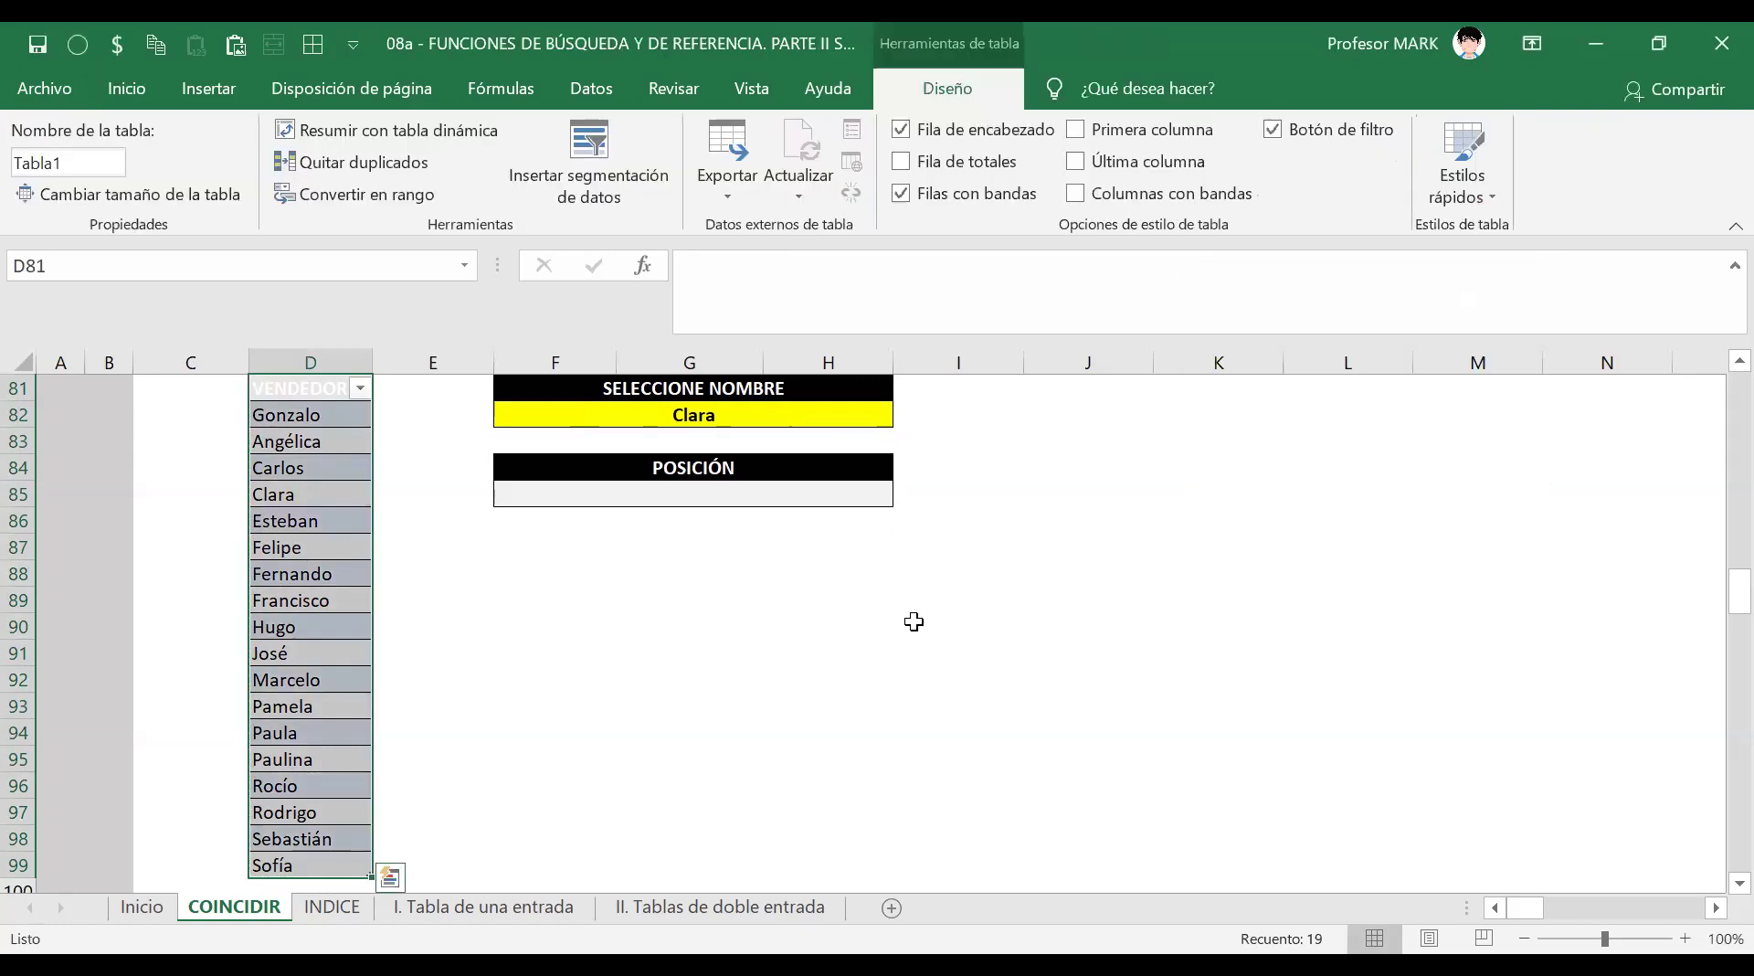
pyautogui.click(313, 443)
pyautogui.scroll(2, 316, 450)
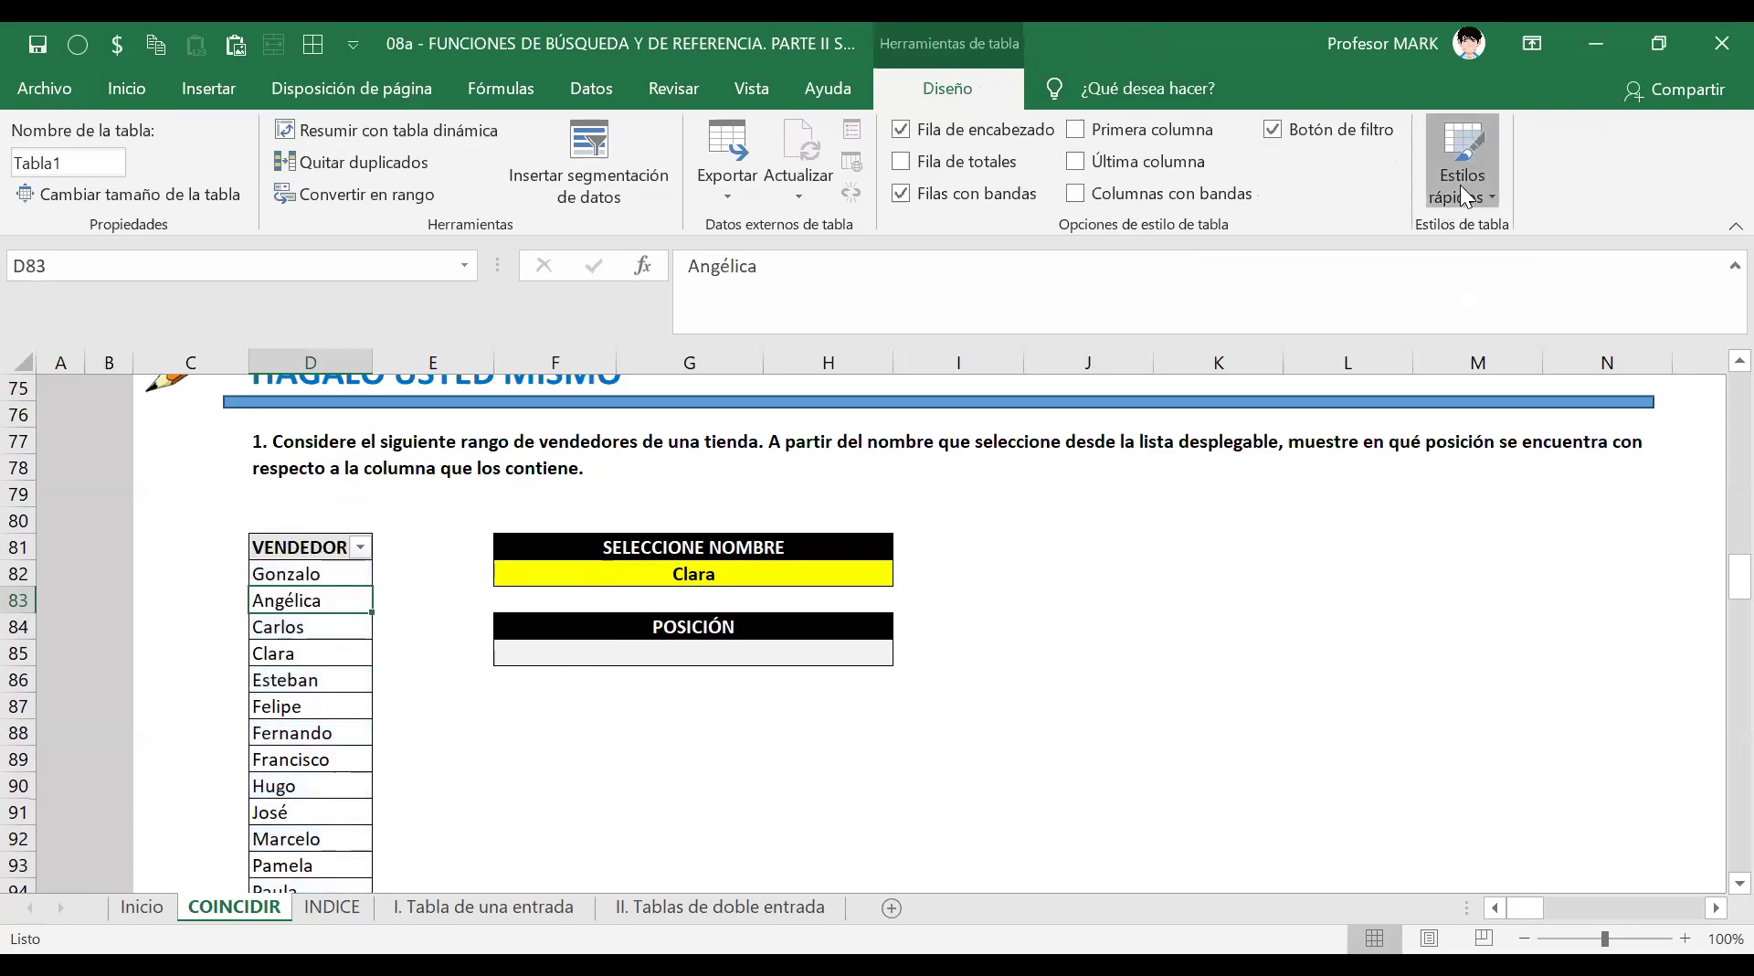
# Set the first Claro table style, the one without formatting, as the default style for tables.
pyautogui.click(1462, 187)
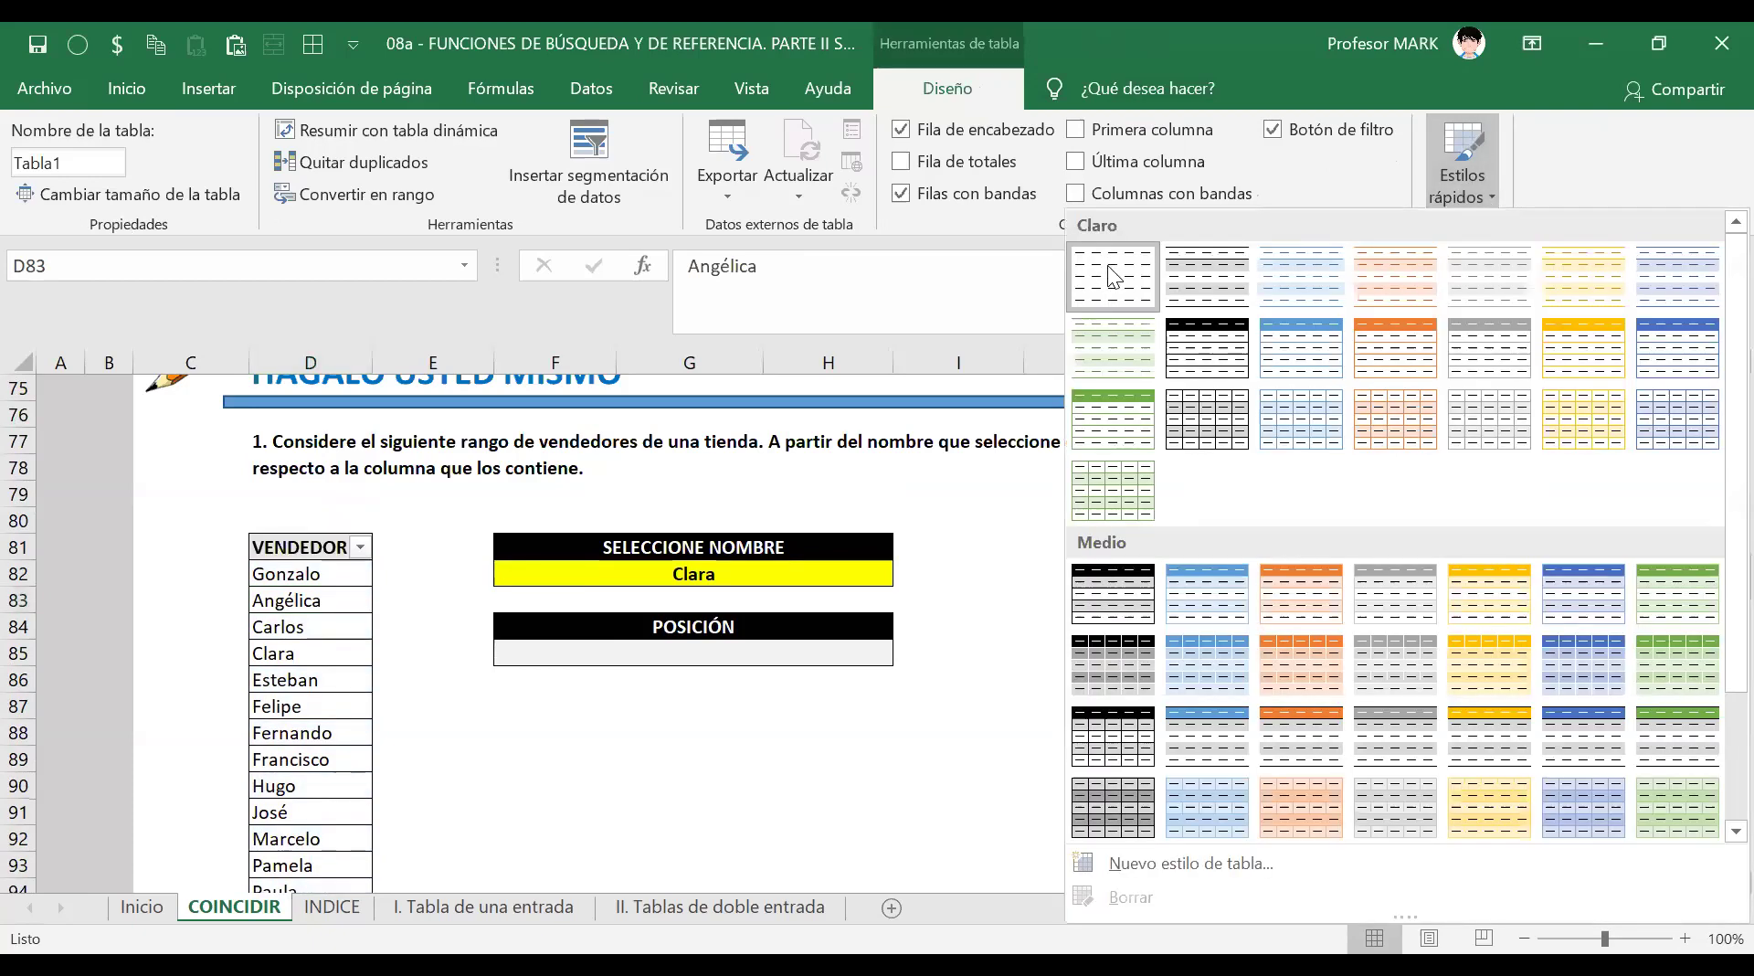
pyautogui.rightClick(1107, 265)
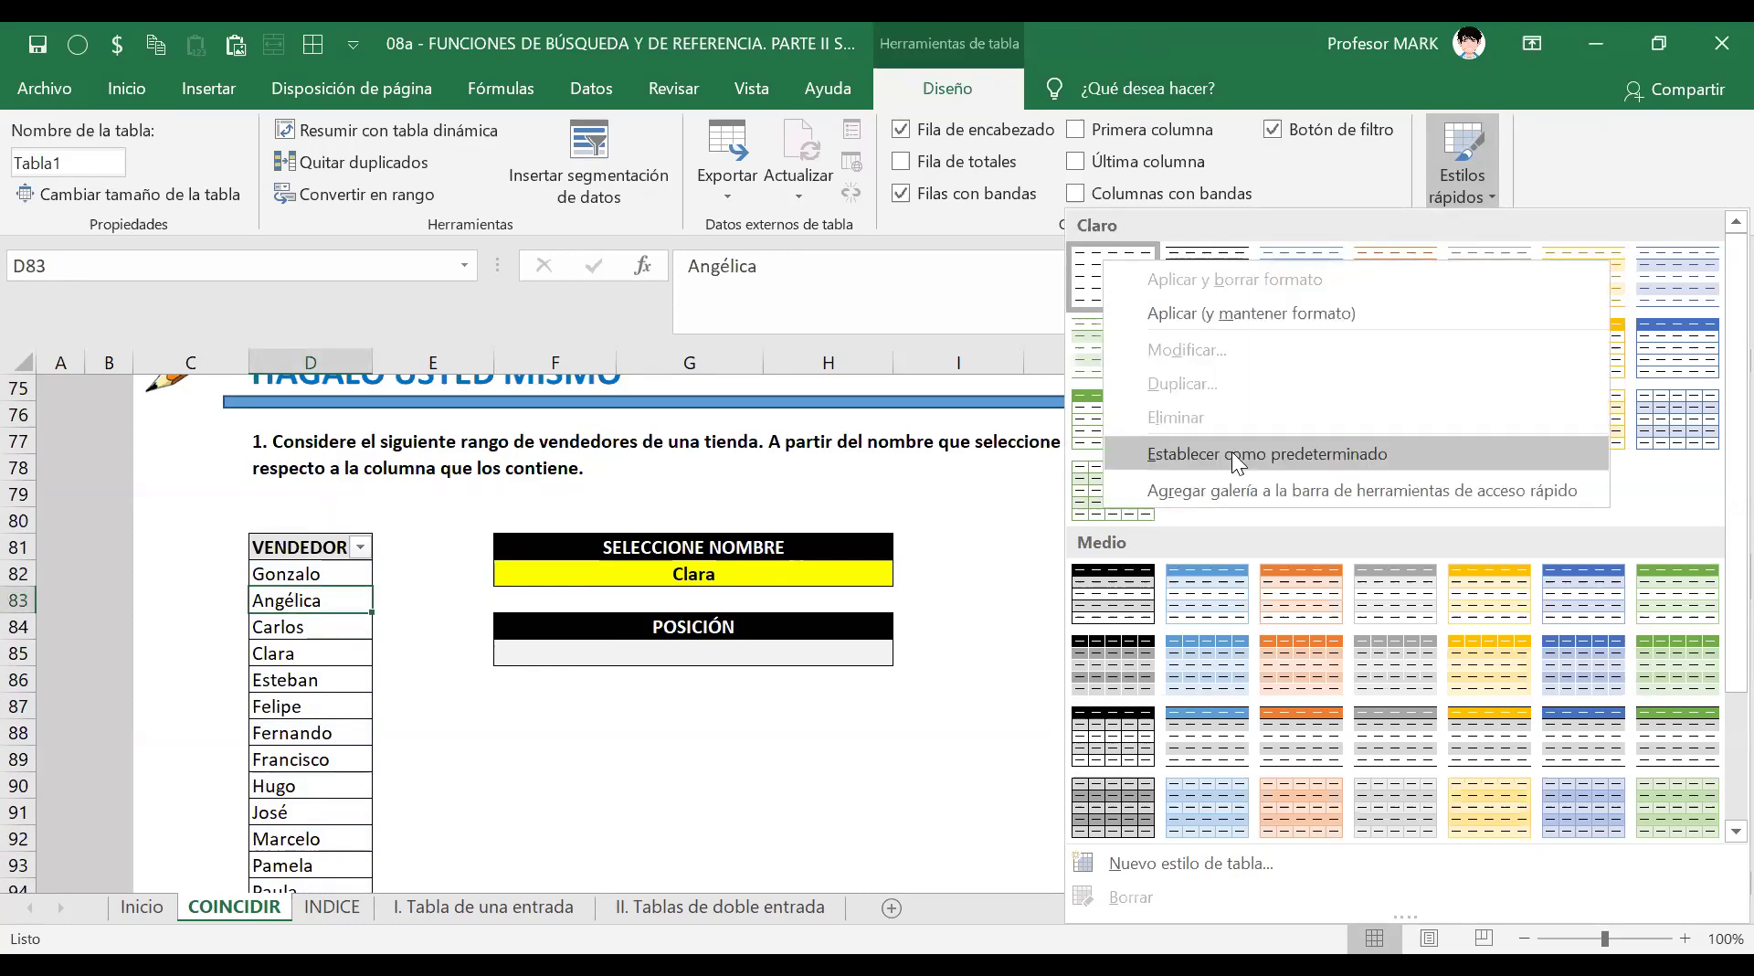
pyautogui.click(1231, 451)
pyautogui.click(347, 667)
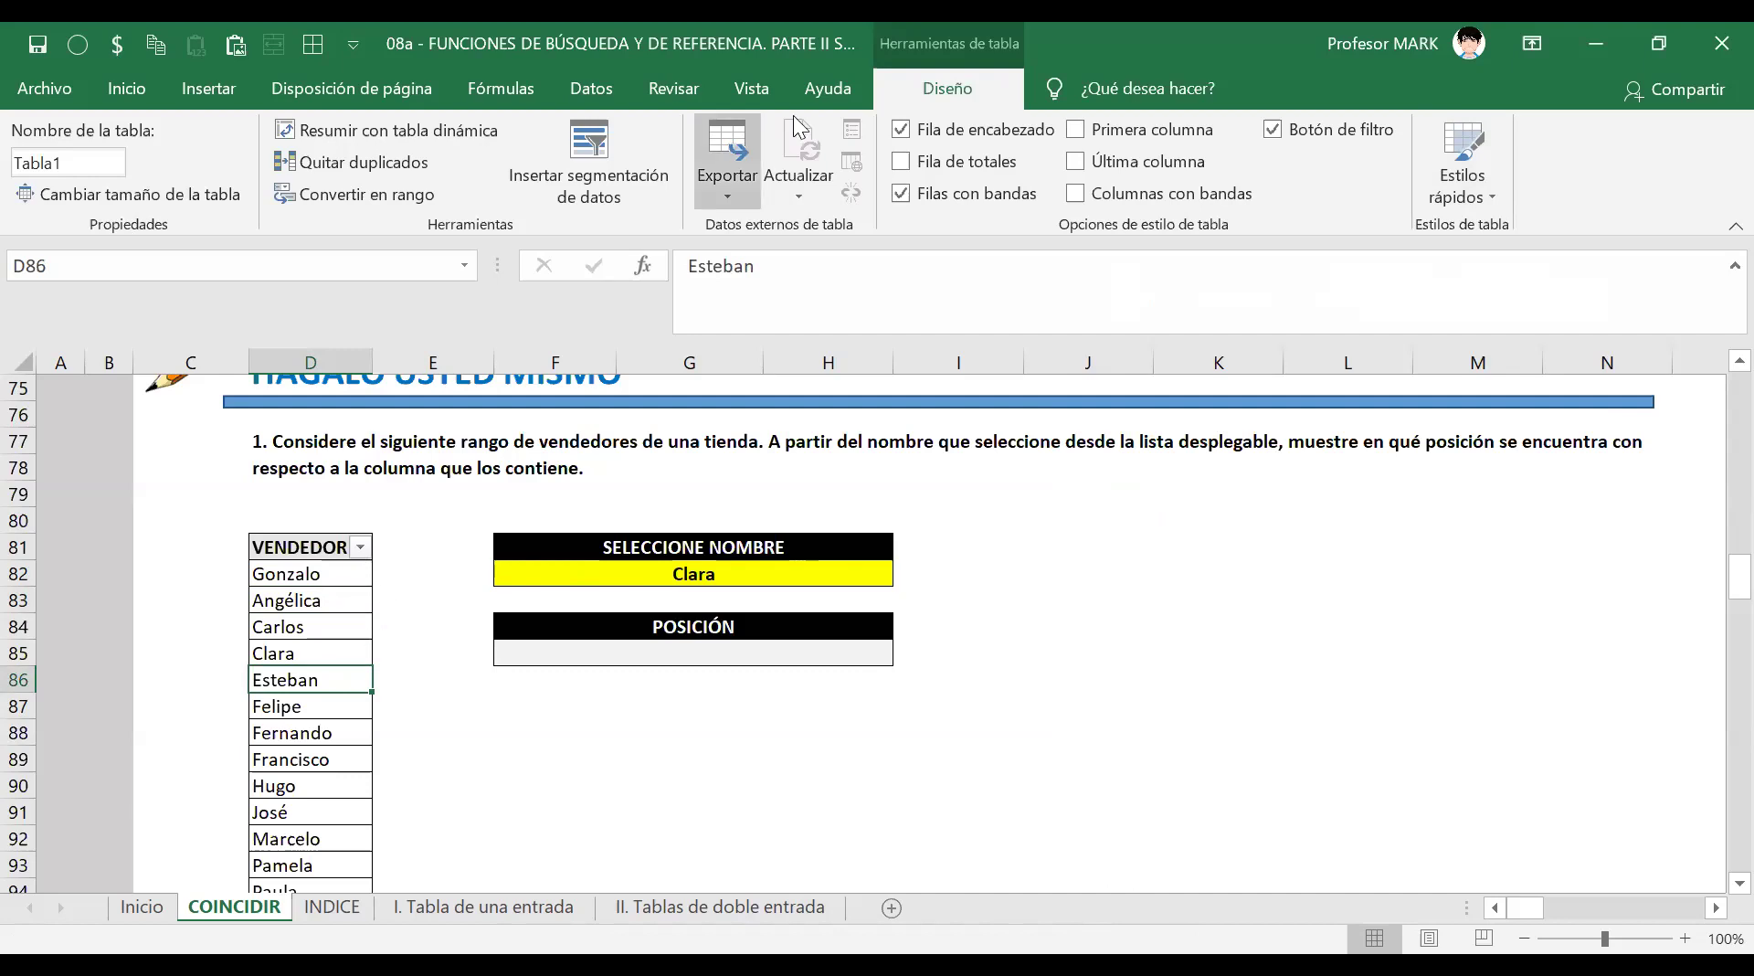
# Rename the seller table as VENDEDORES.
pyautogui.click(82, 163)
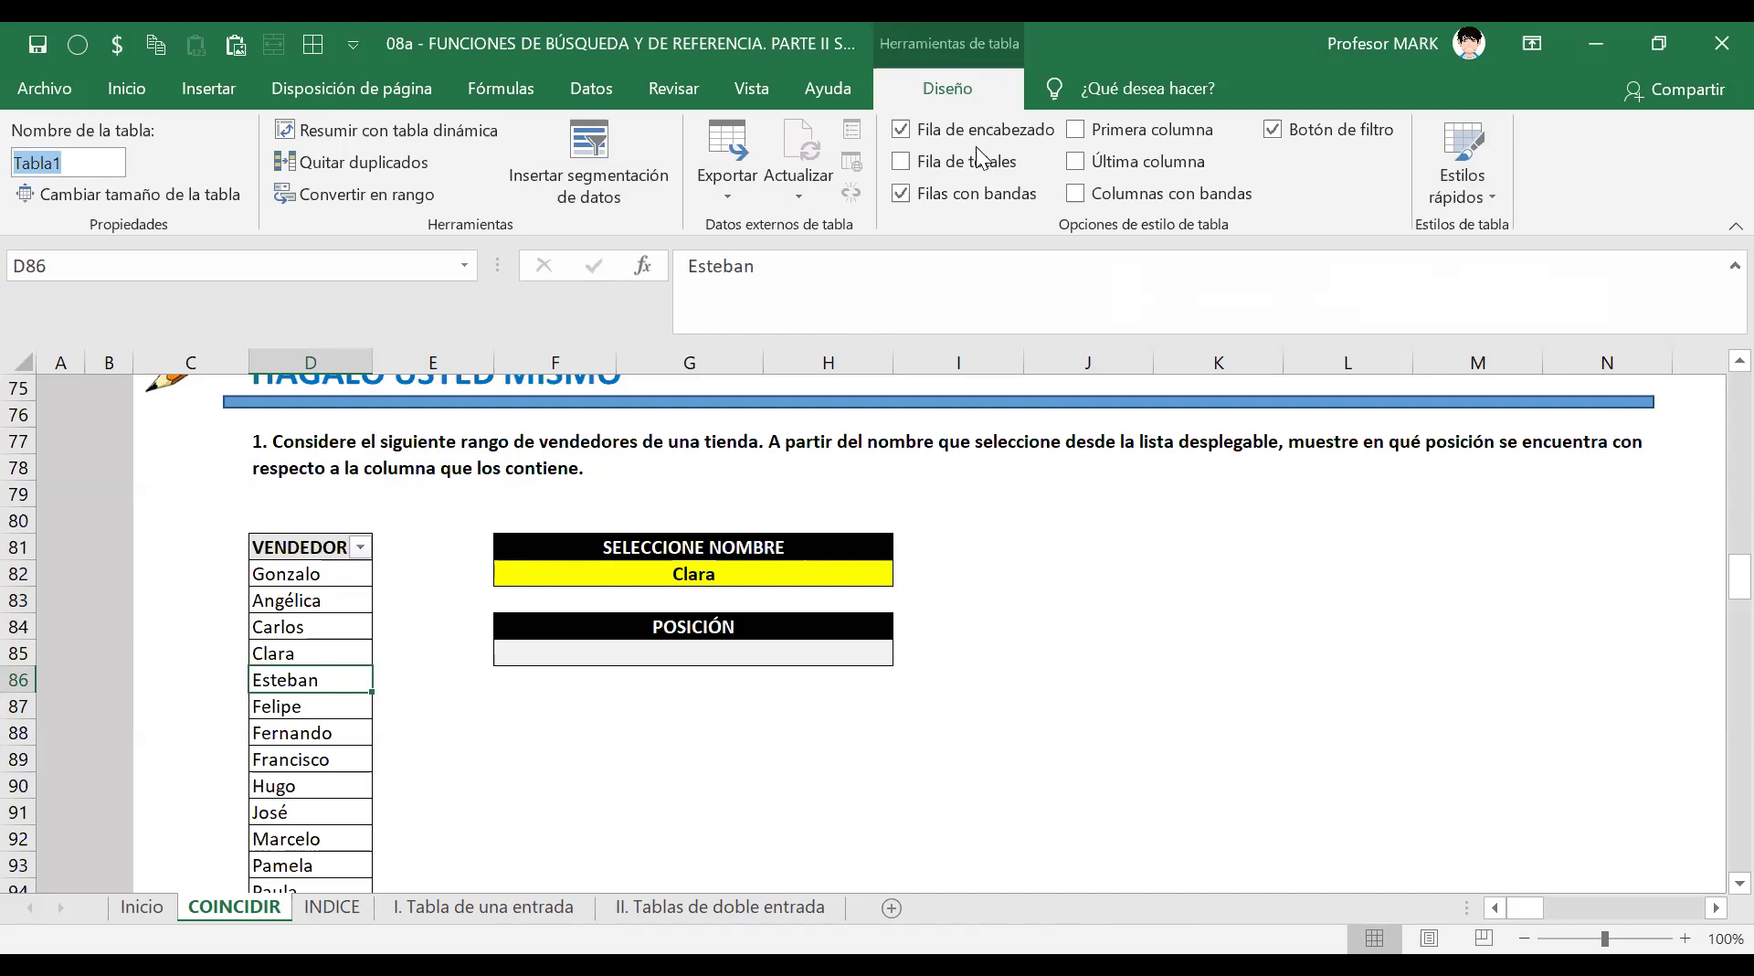
pyautogui.press('Return')
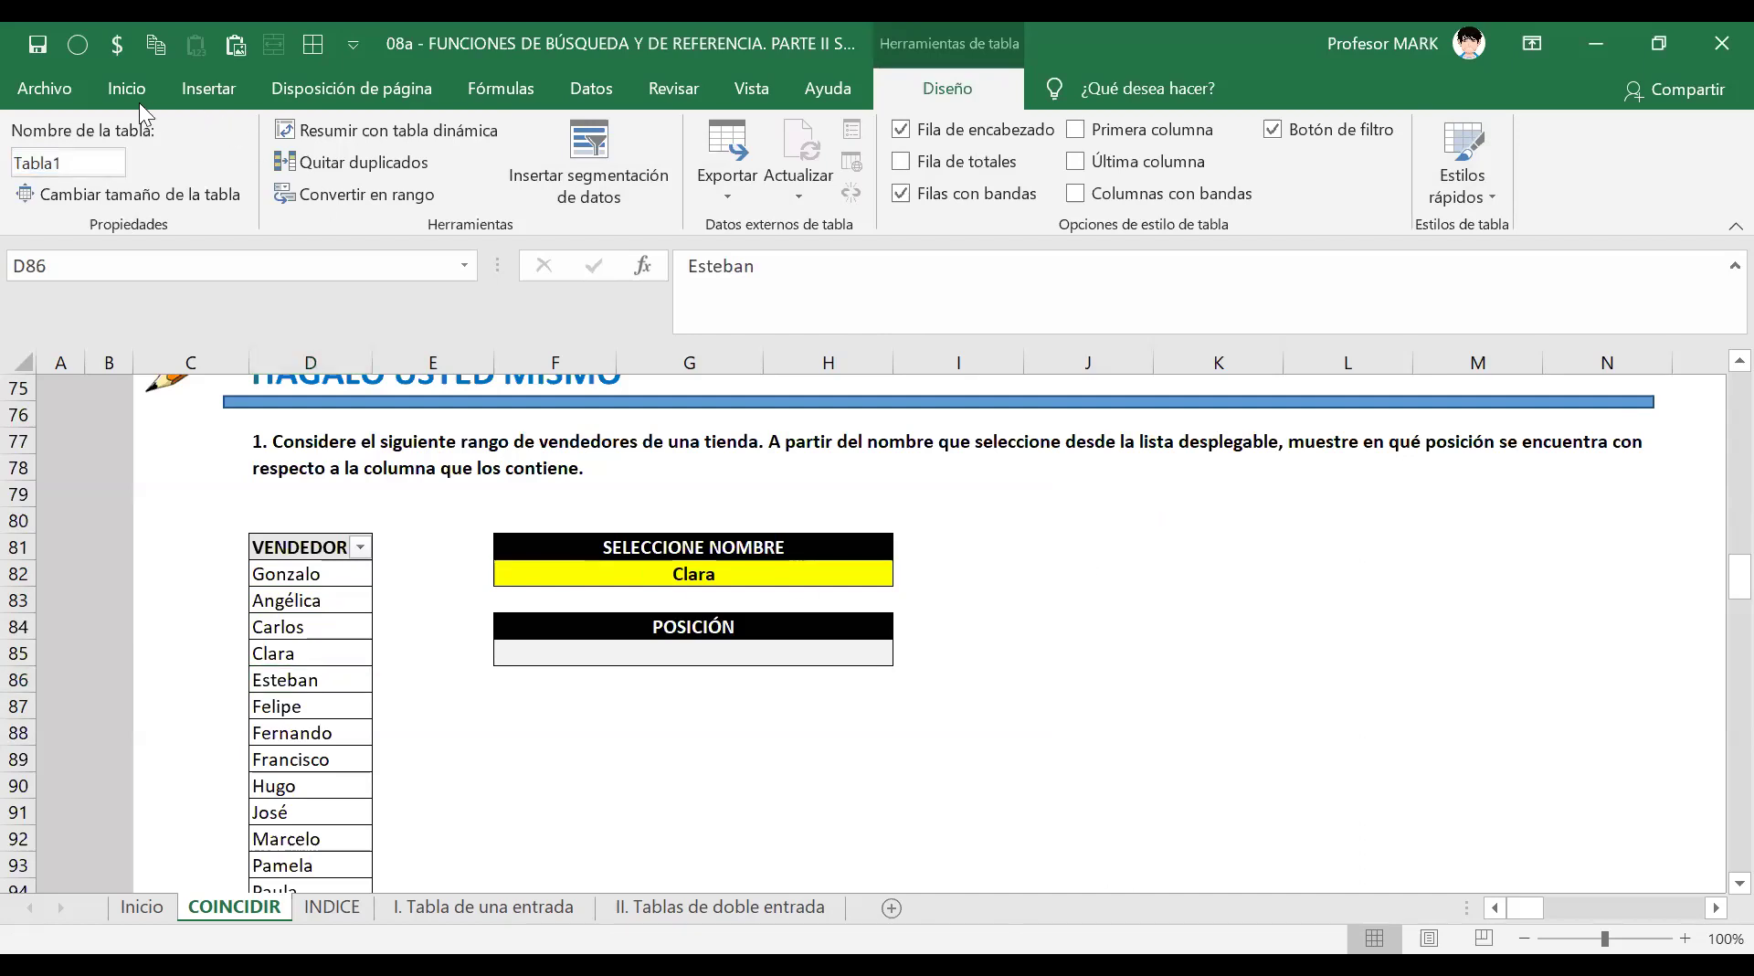
pyautogui.doubleClick(116, 161)
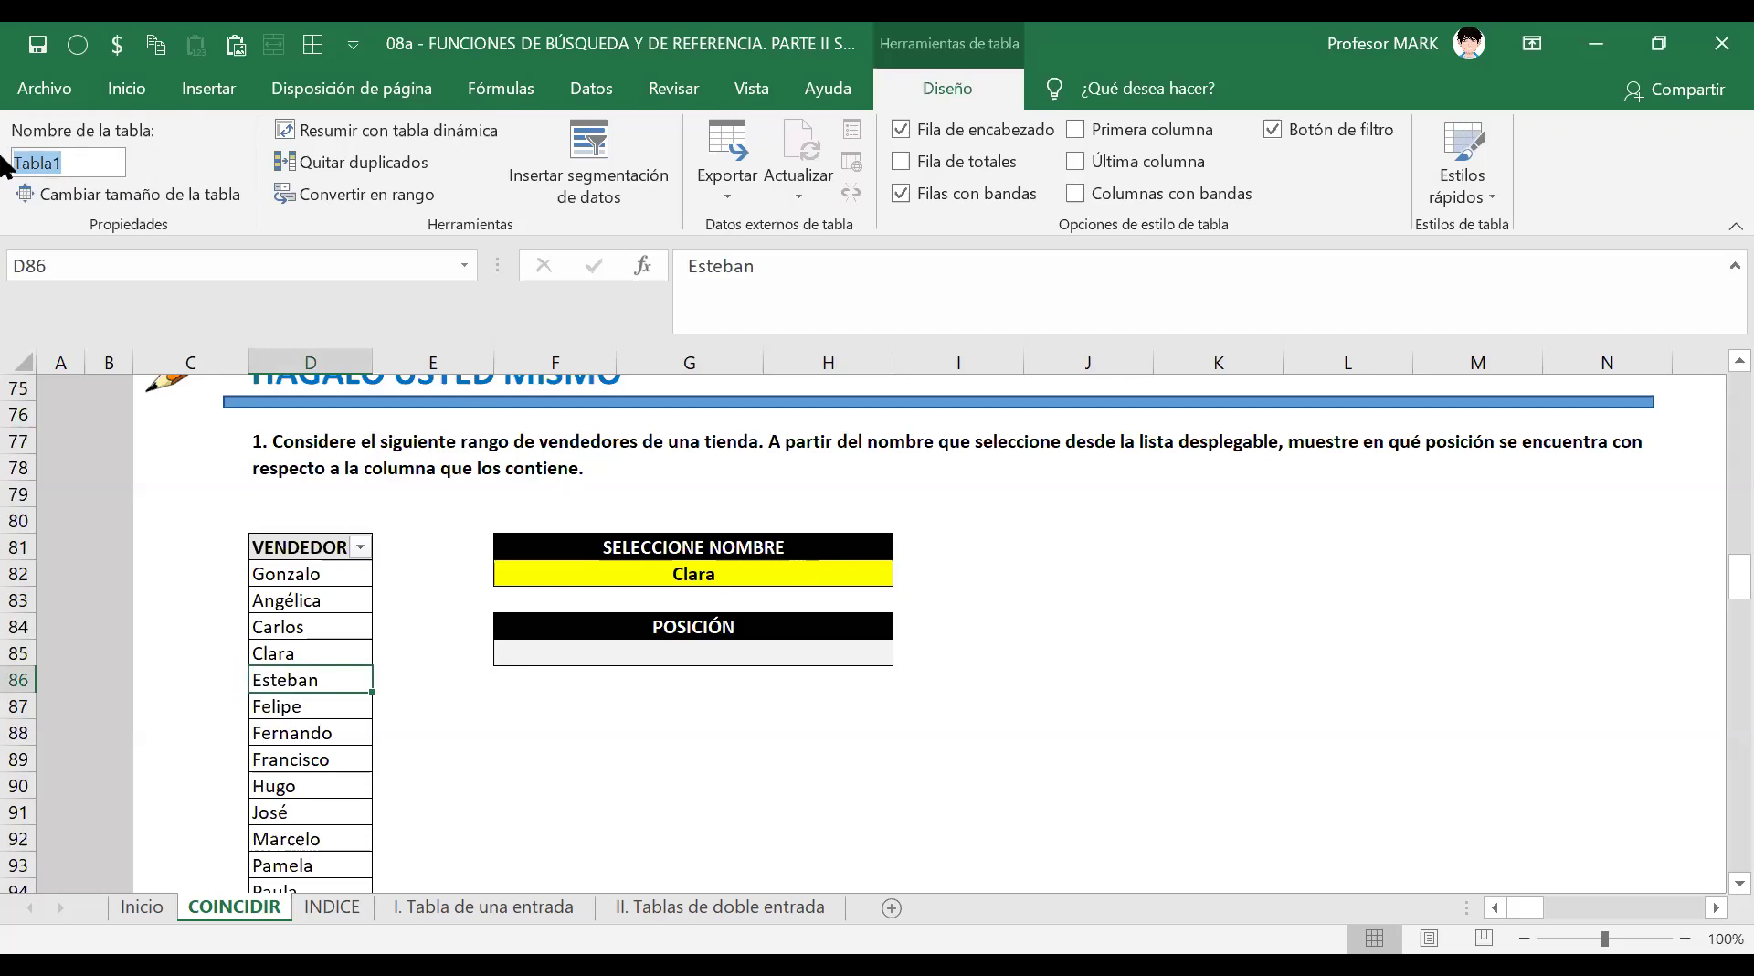
pyautogui.write('VENDEDORES')
pyautogui.press('Return')
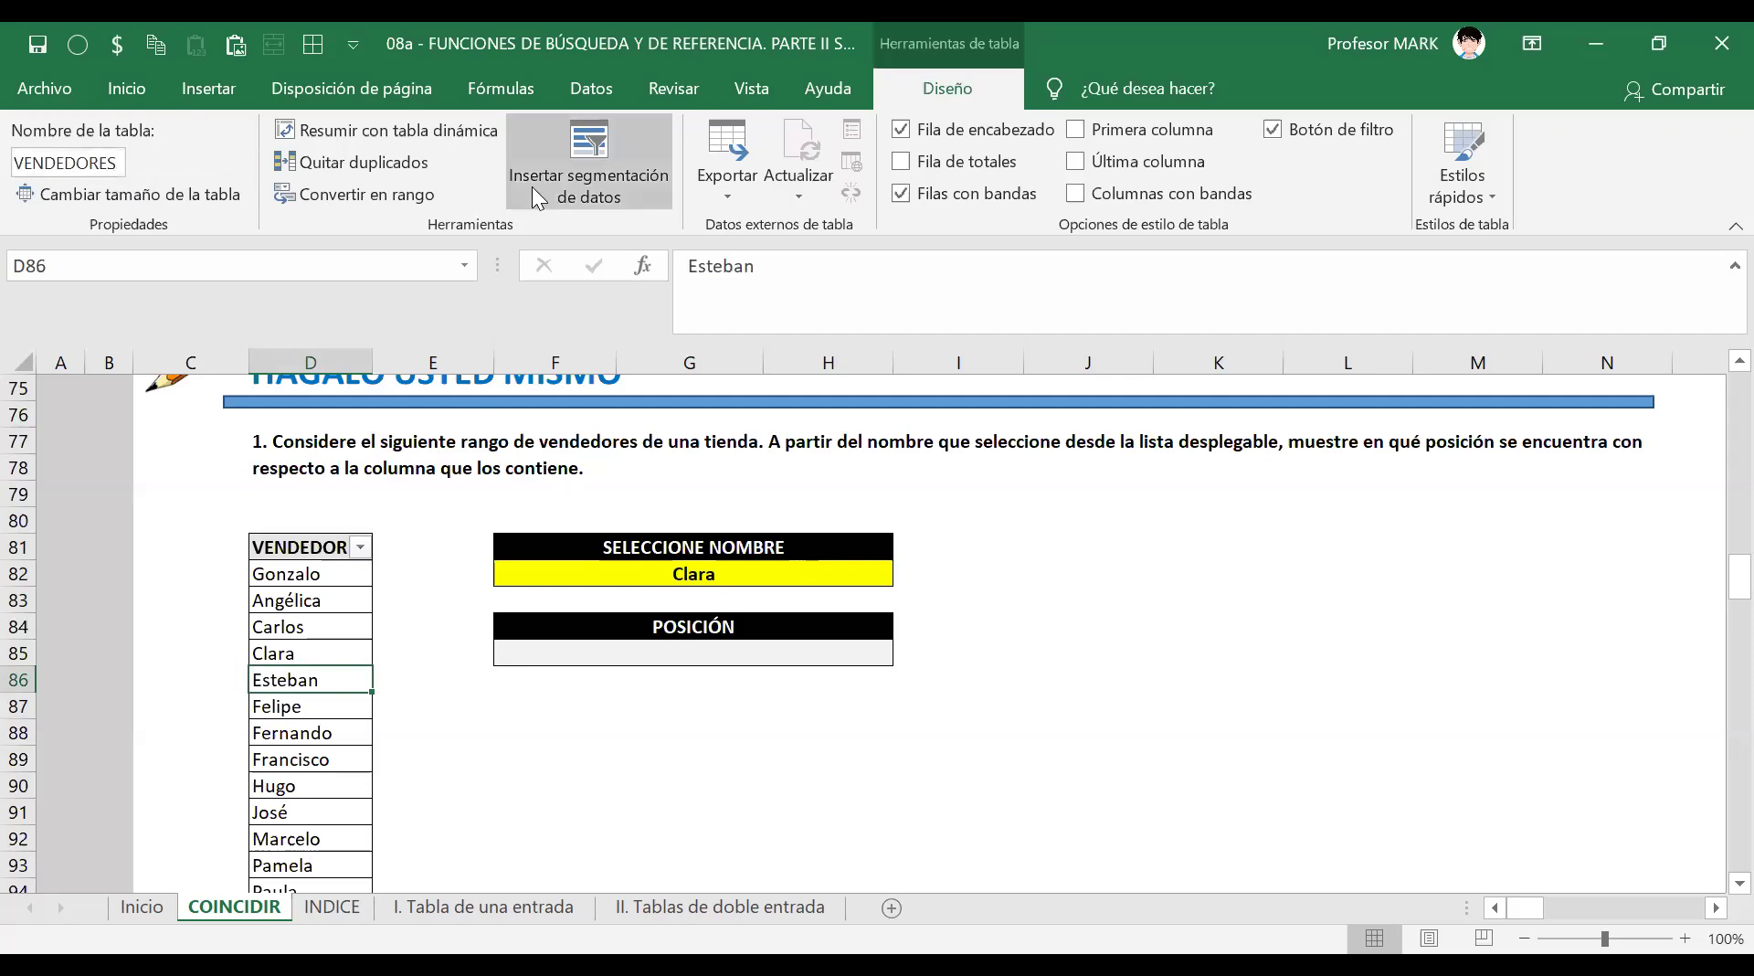
# Enter =COINCIDIR(F82;VENDEDORES[VENDEDOR];0) in cell F85 under POSICIÓN to find the chosen seller's exact-match position.
pyautogui.click(809, 654)
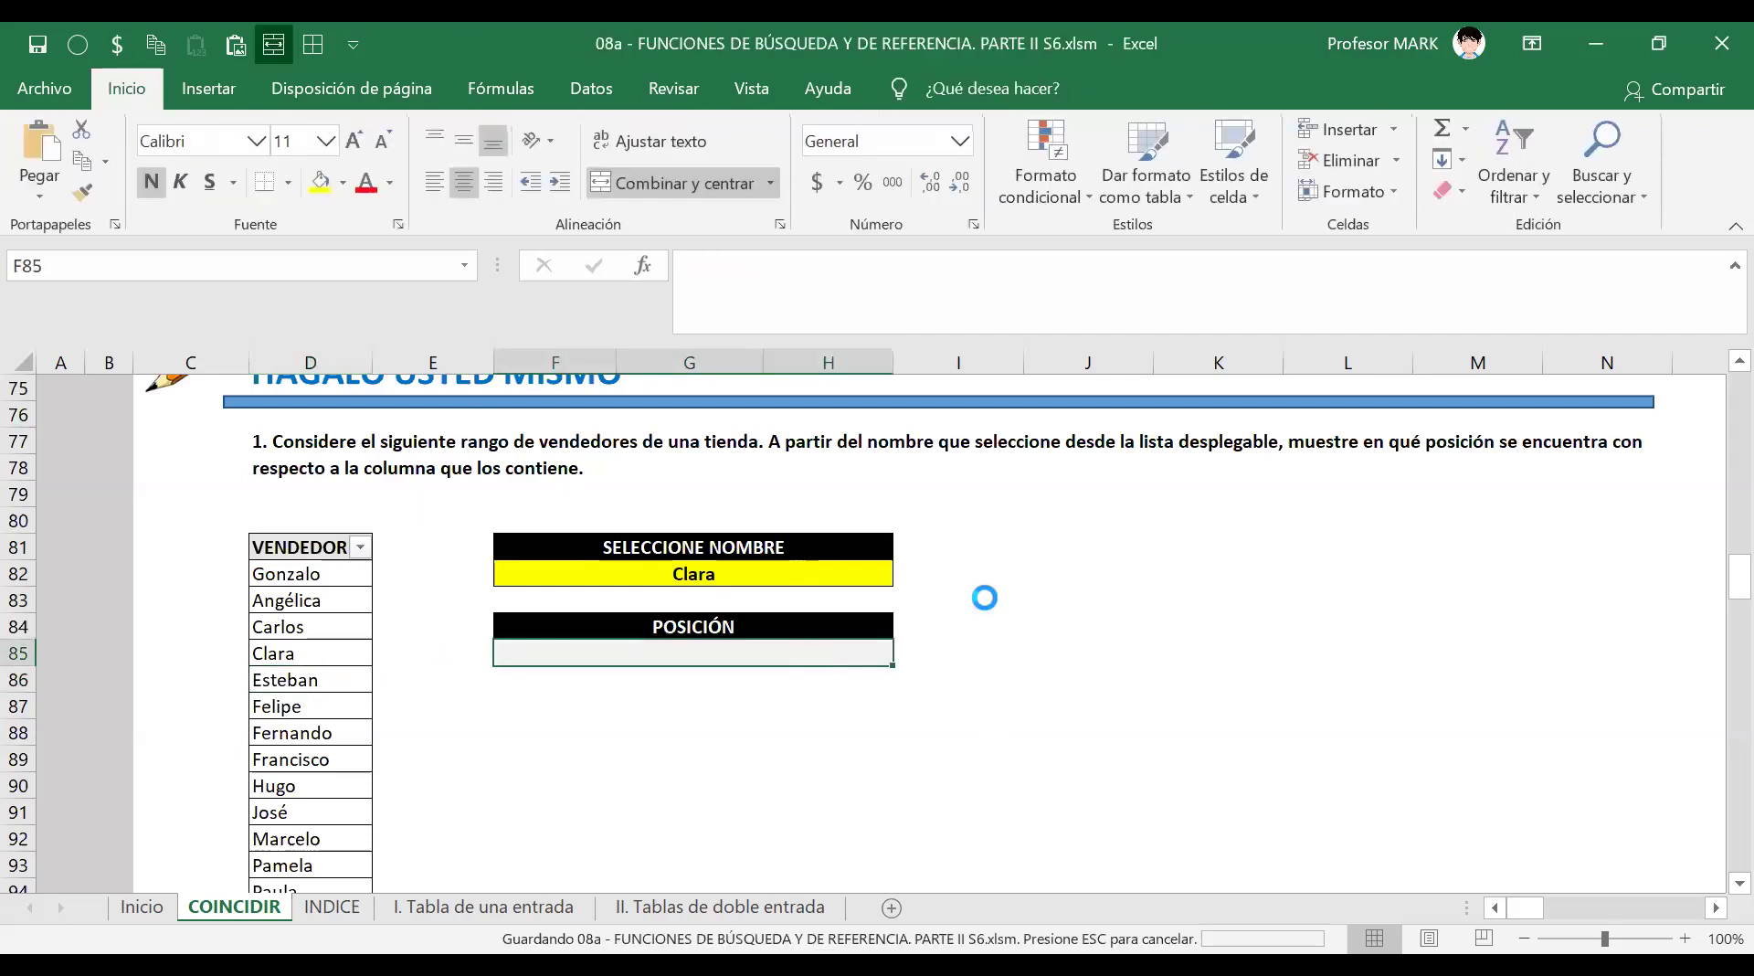
pyautogui.write('=')
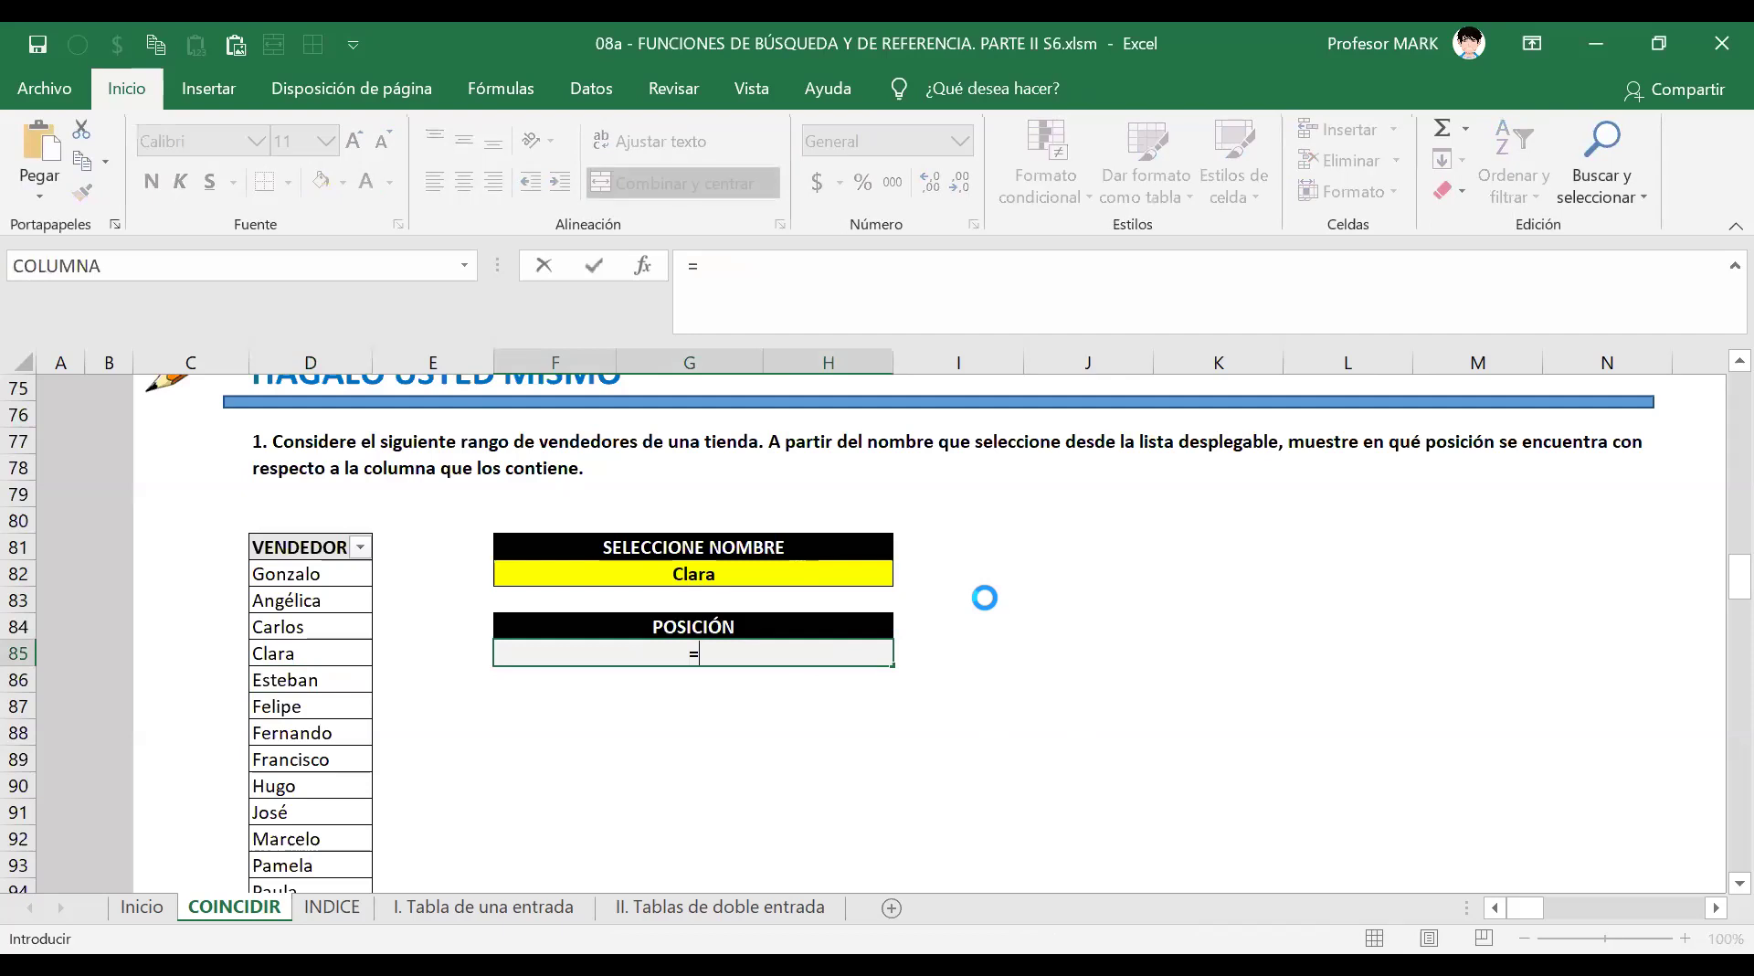
pyautogui.write('COINCIDIR(')
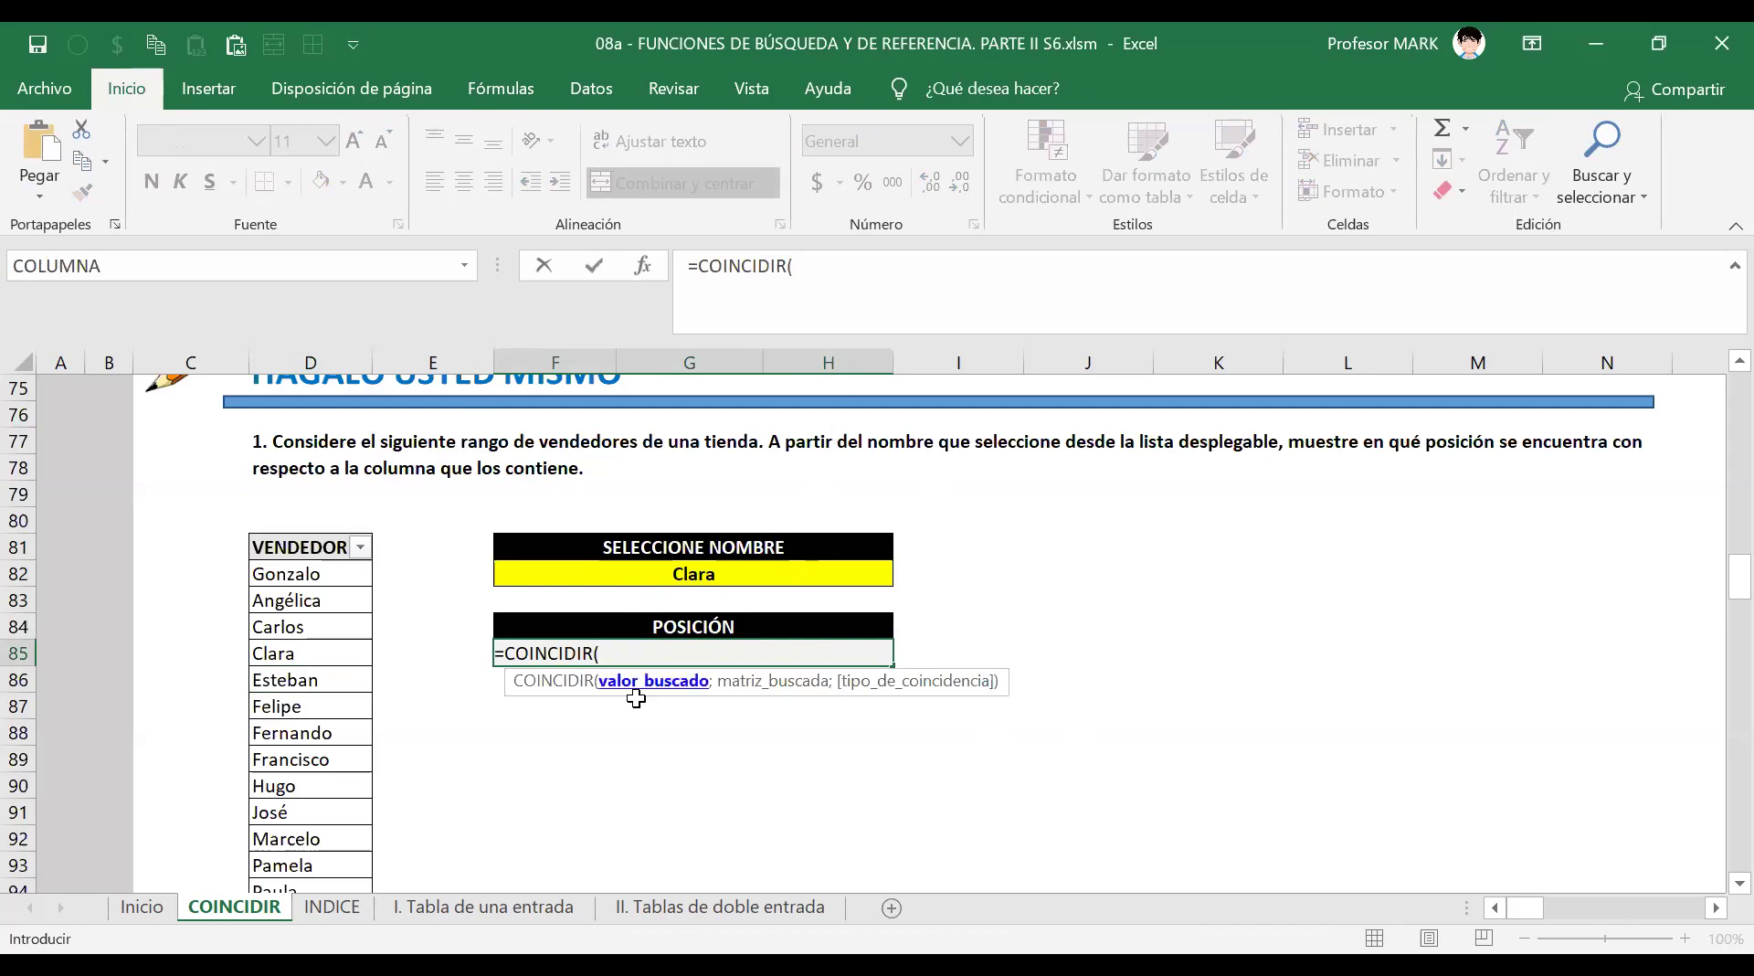
pyautogui.click(656, 577)
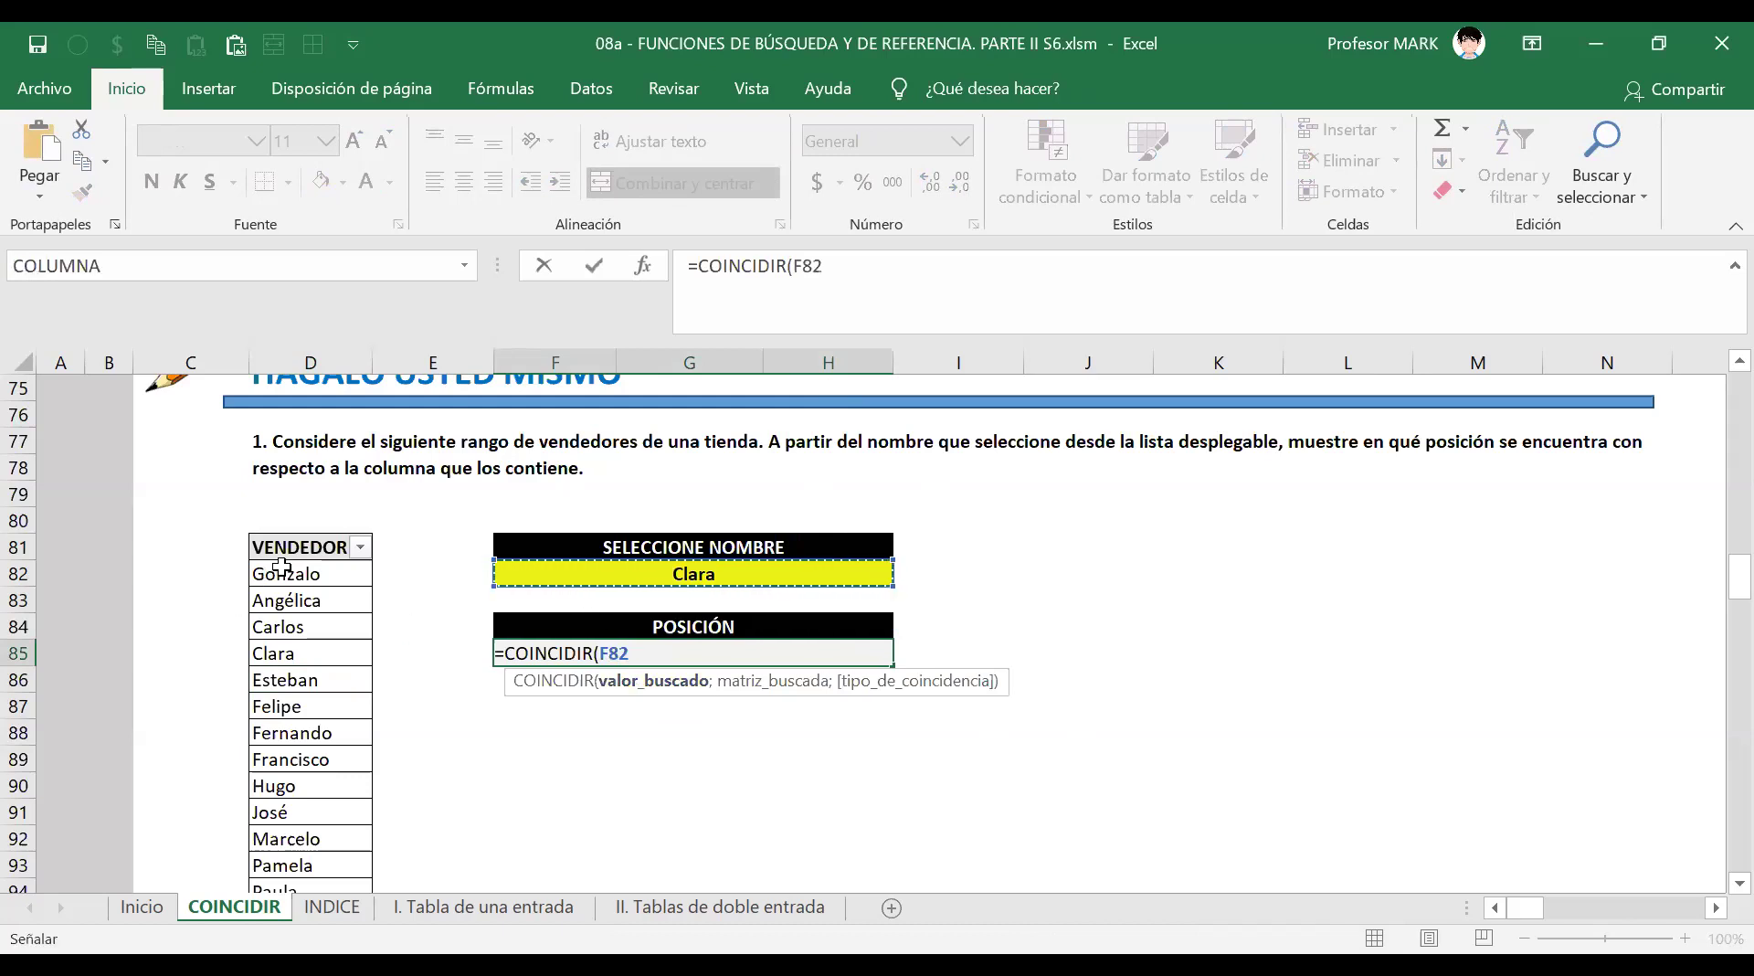
pyautogui.write(';')
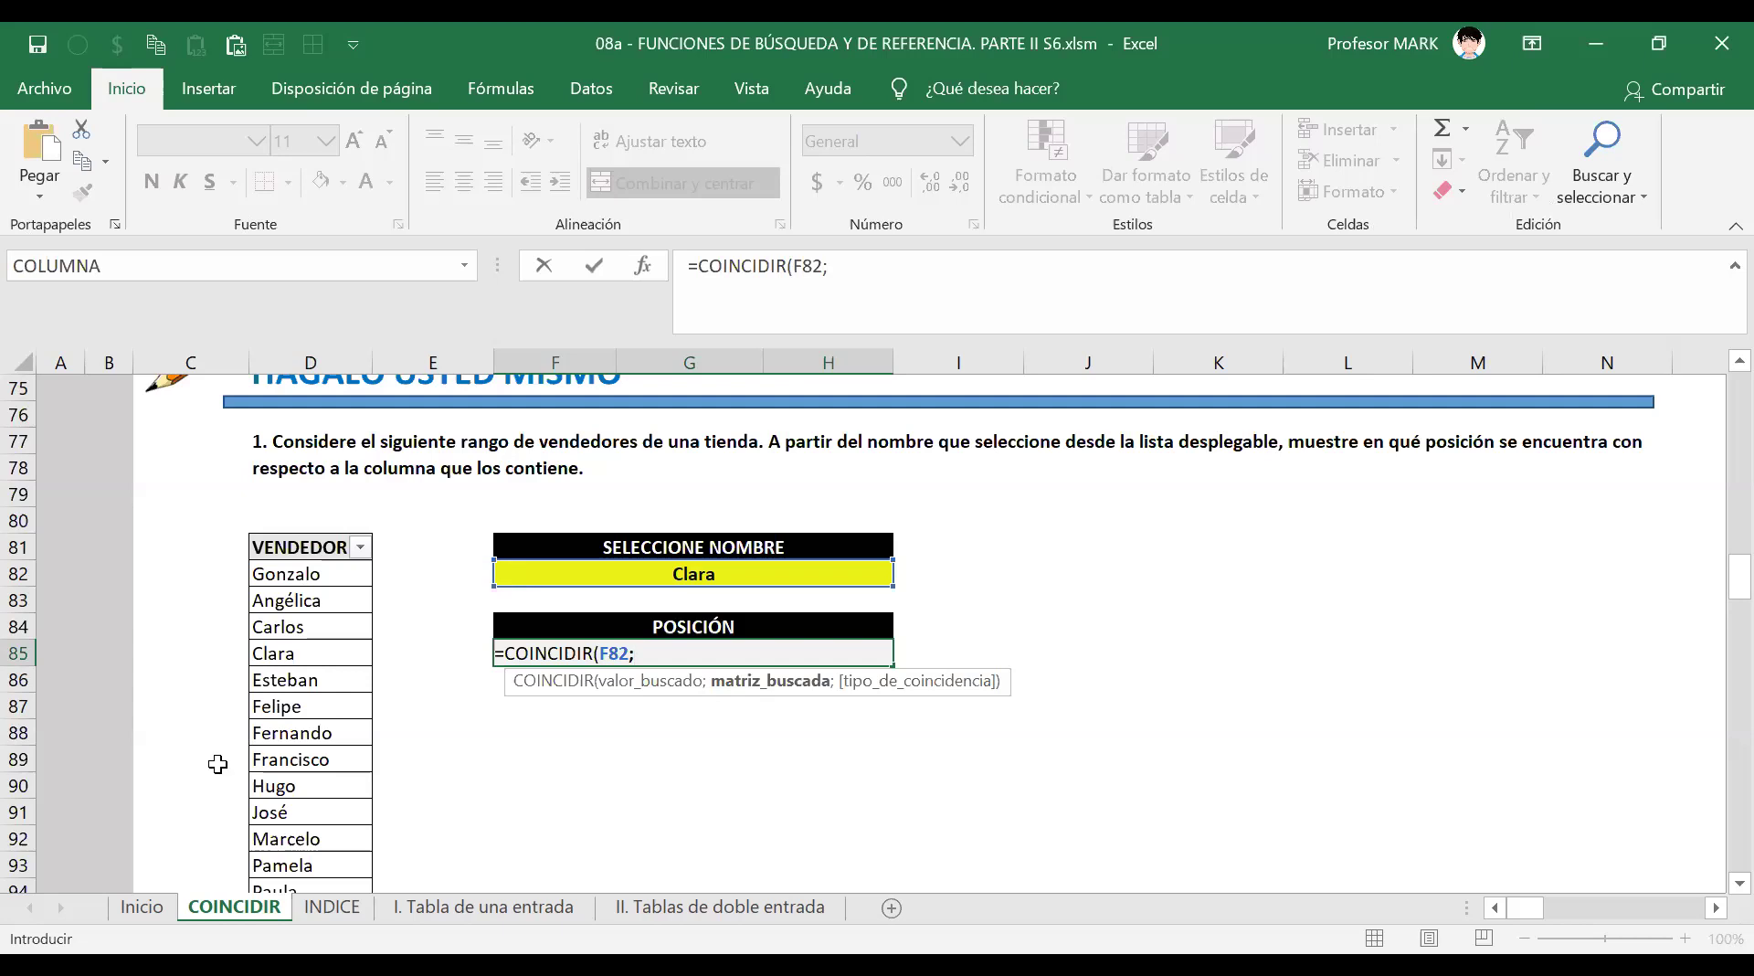
pyautogui.click(327, 578)
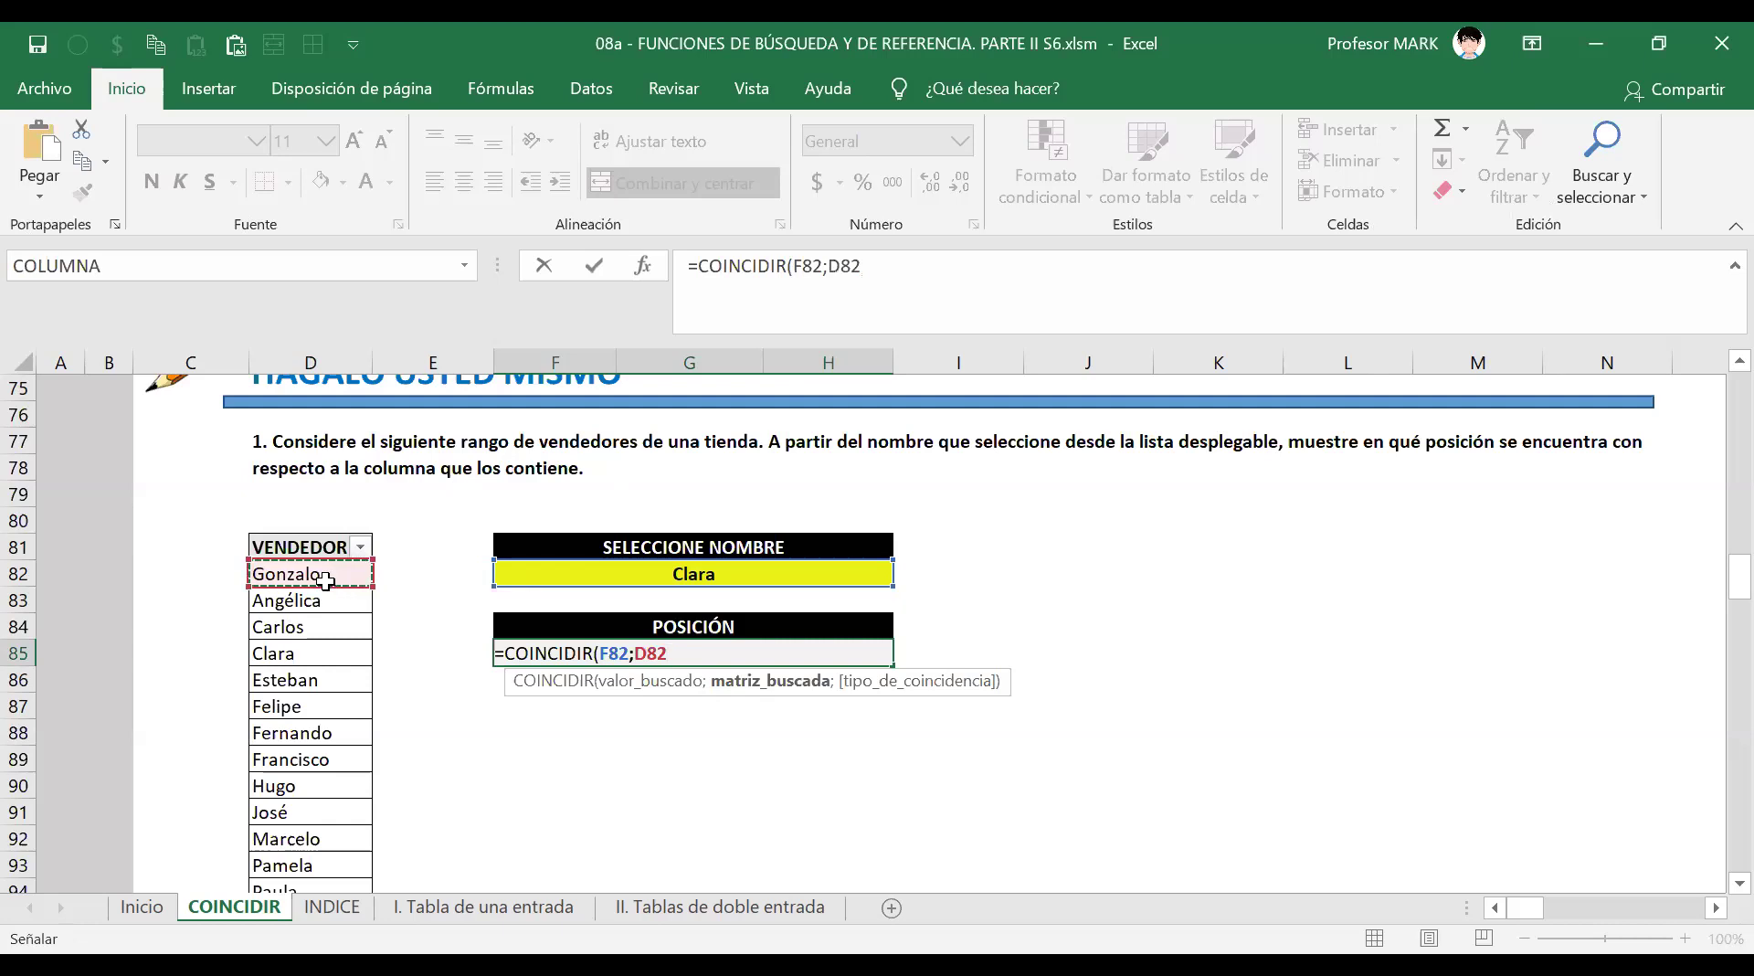
pyautogui.hotkey('ctrl', 'shift', 'Down')
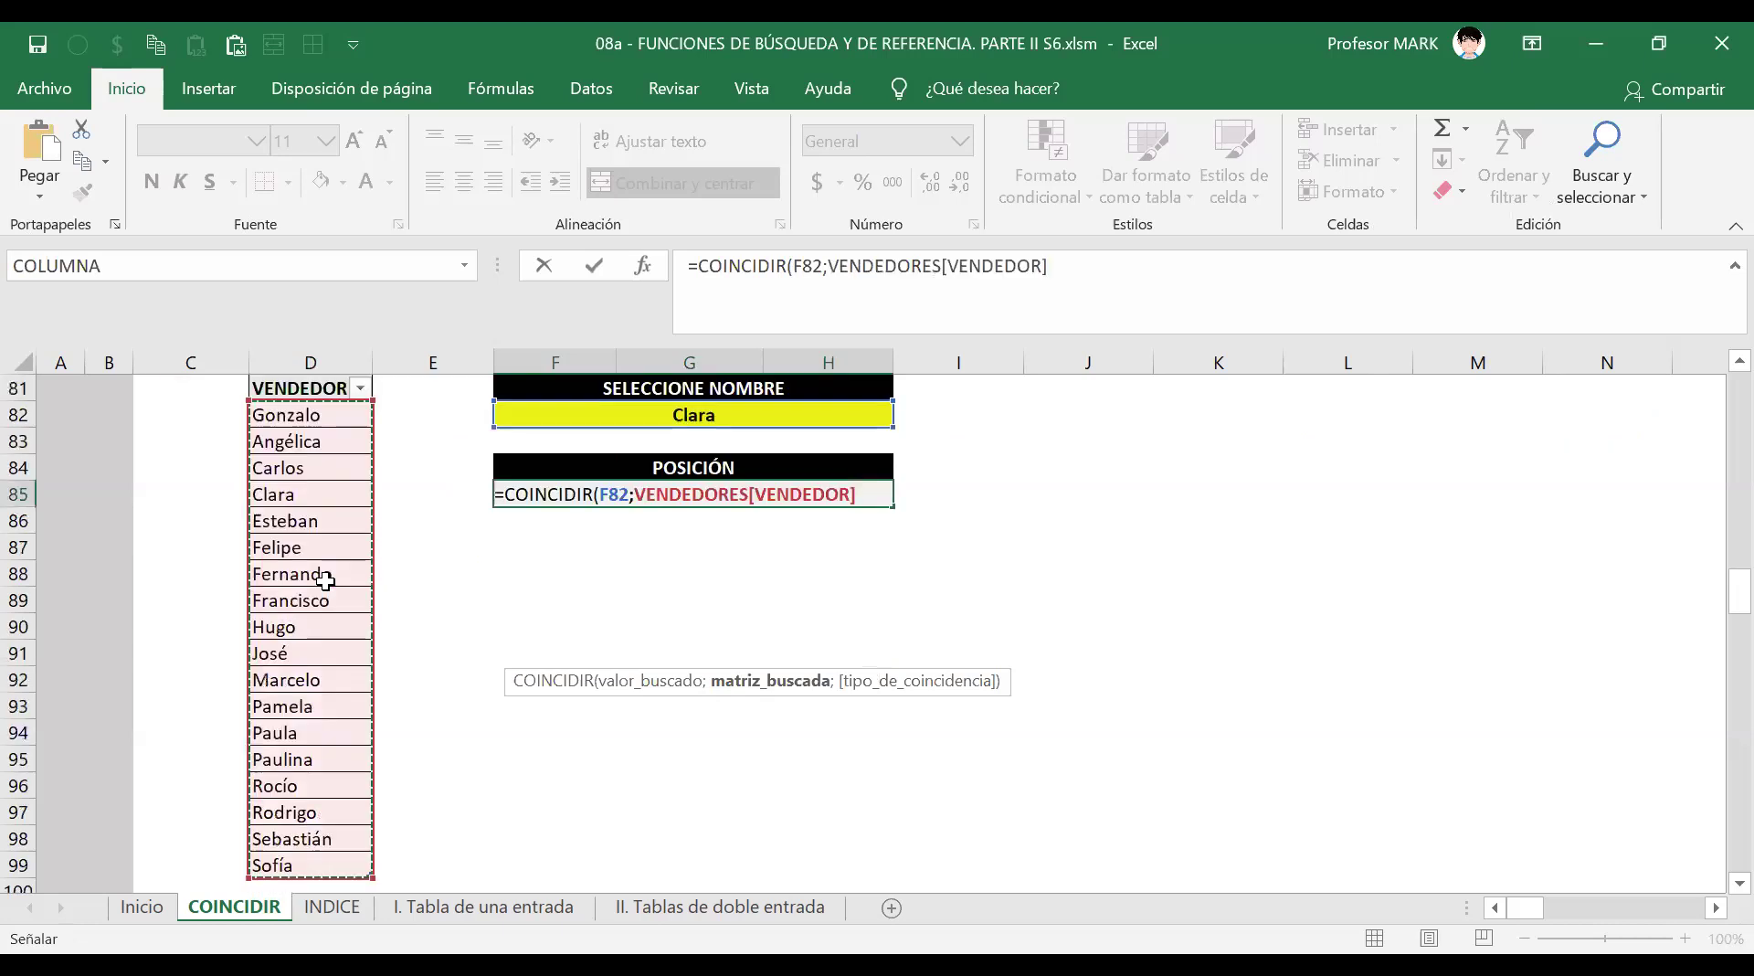
pyautogui.click(719, 495)
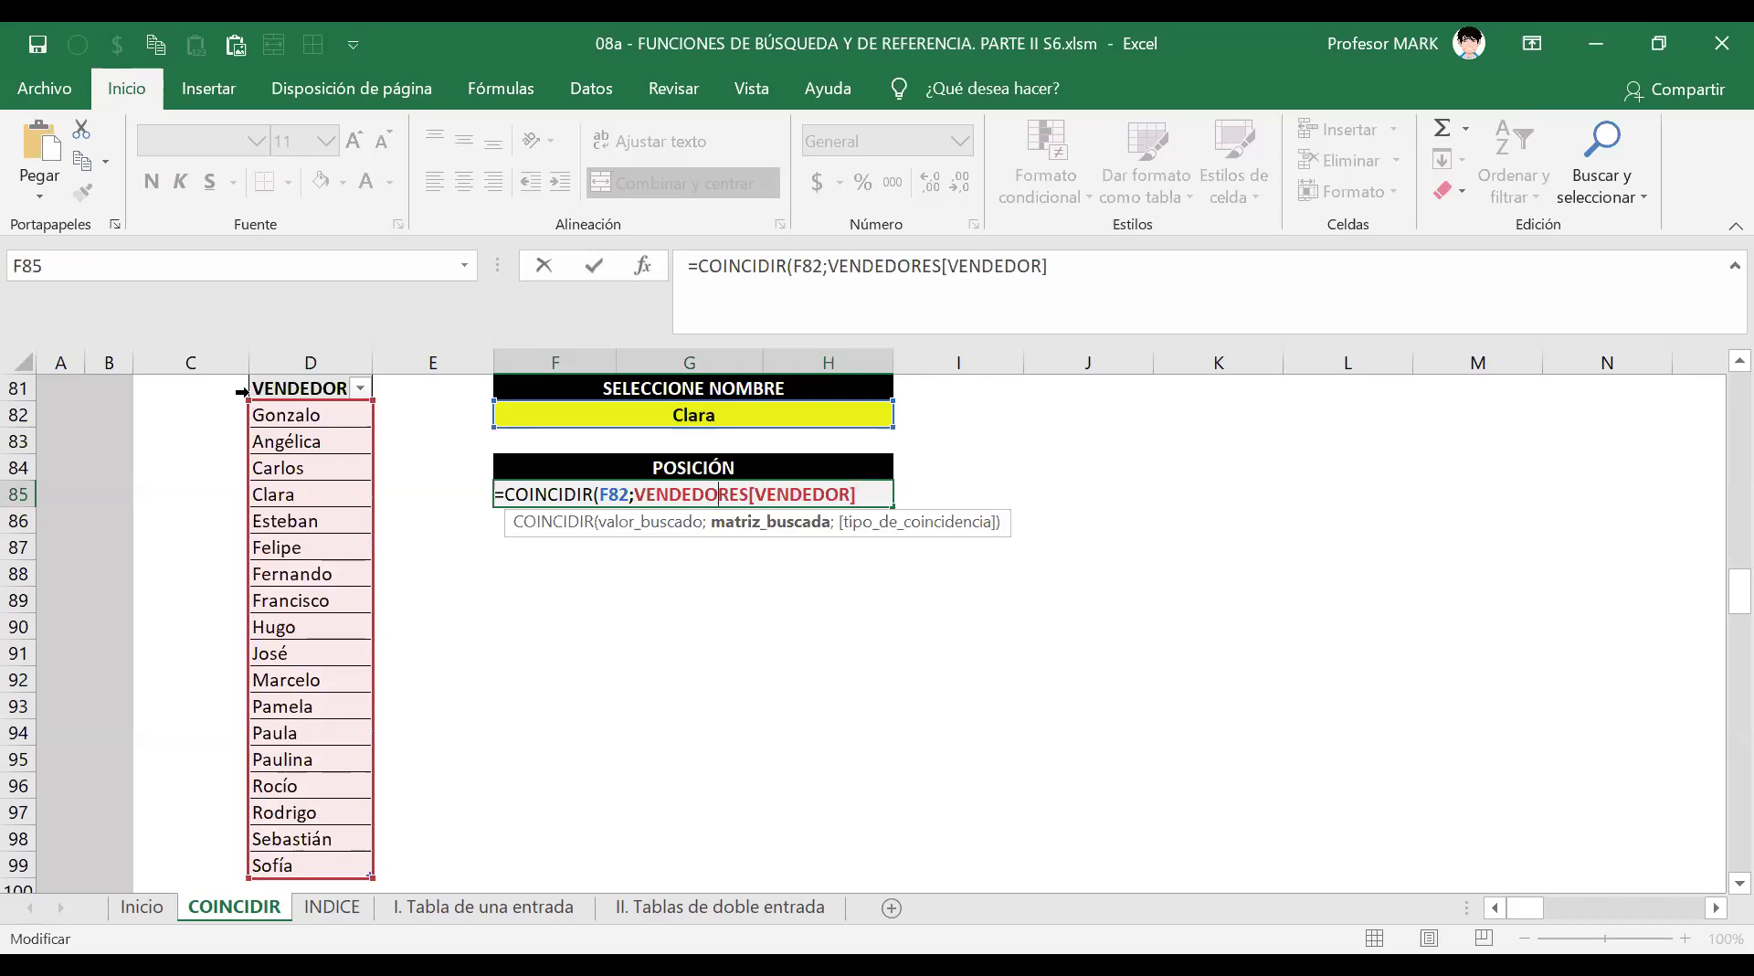
pyautogui.click(873, 494)
pyautogui.write(';')
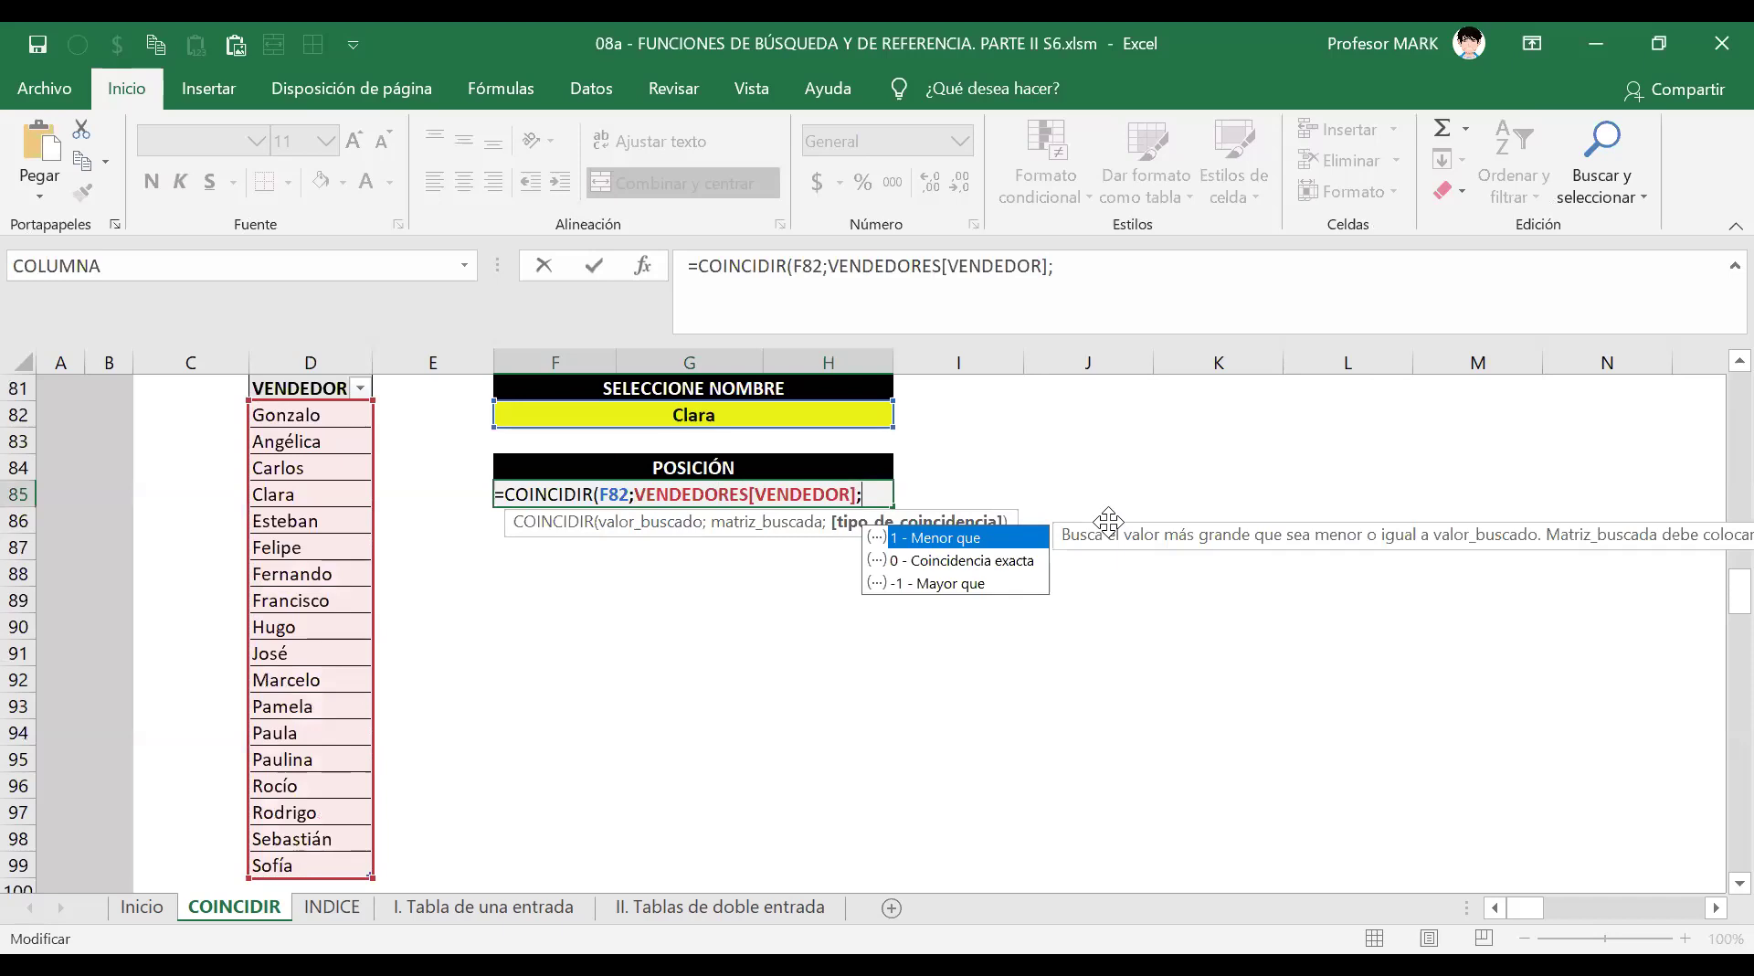
pyautogui.write('0)')
pyautogui.press('Return')
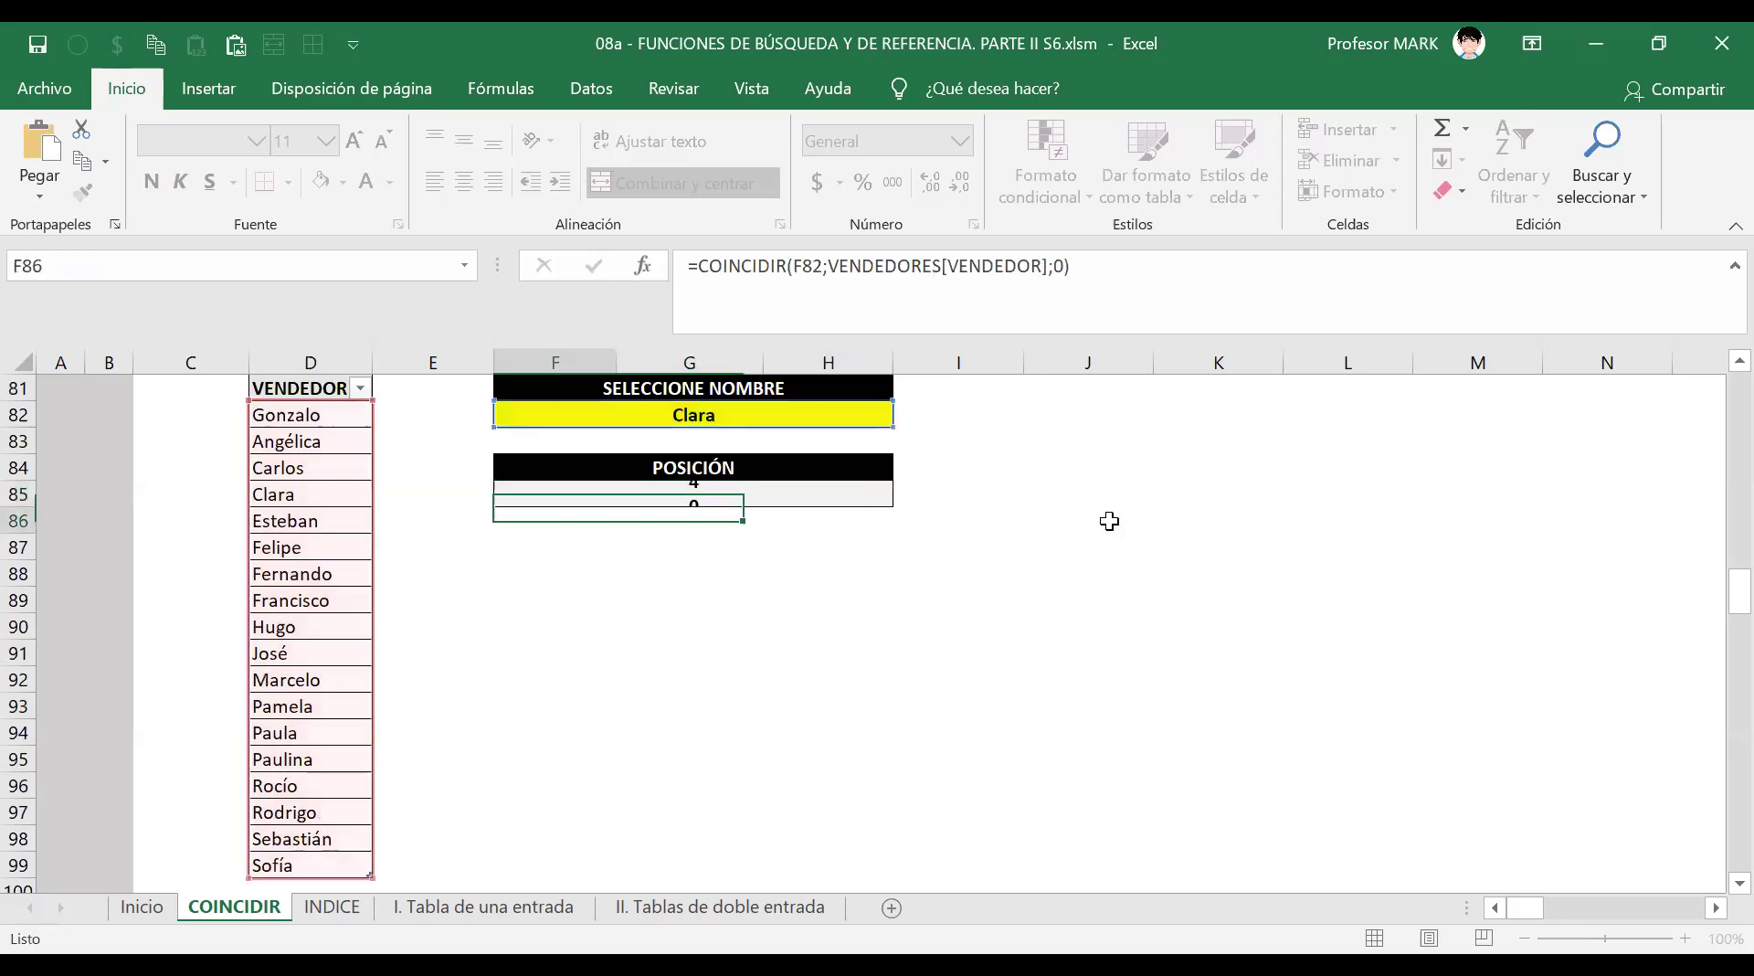
pyautogui.press('Up')
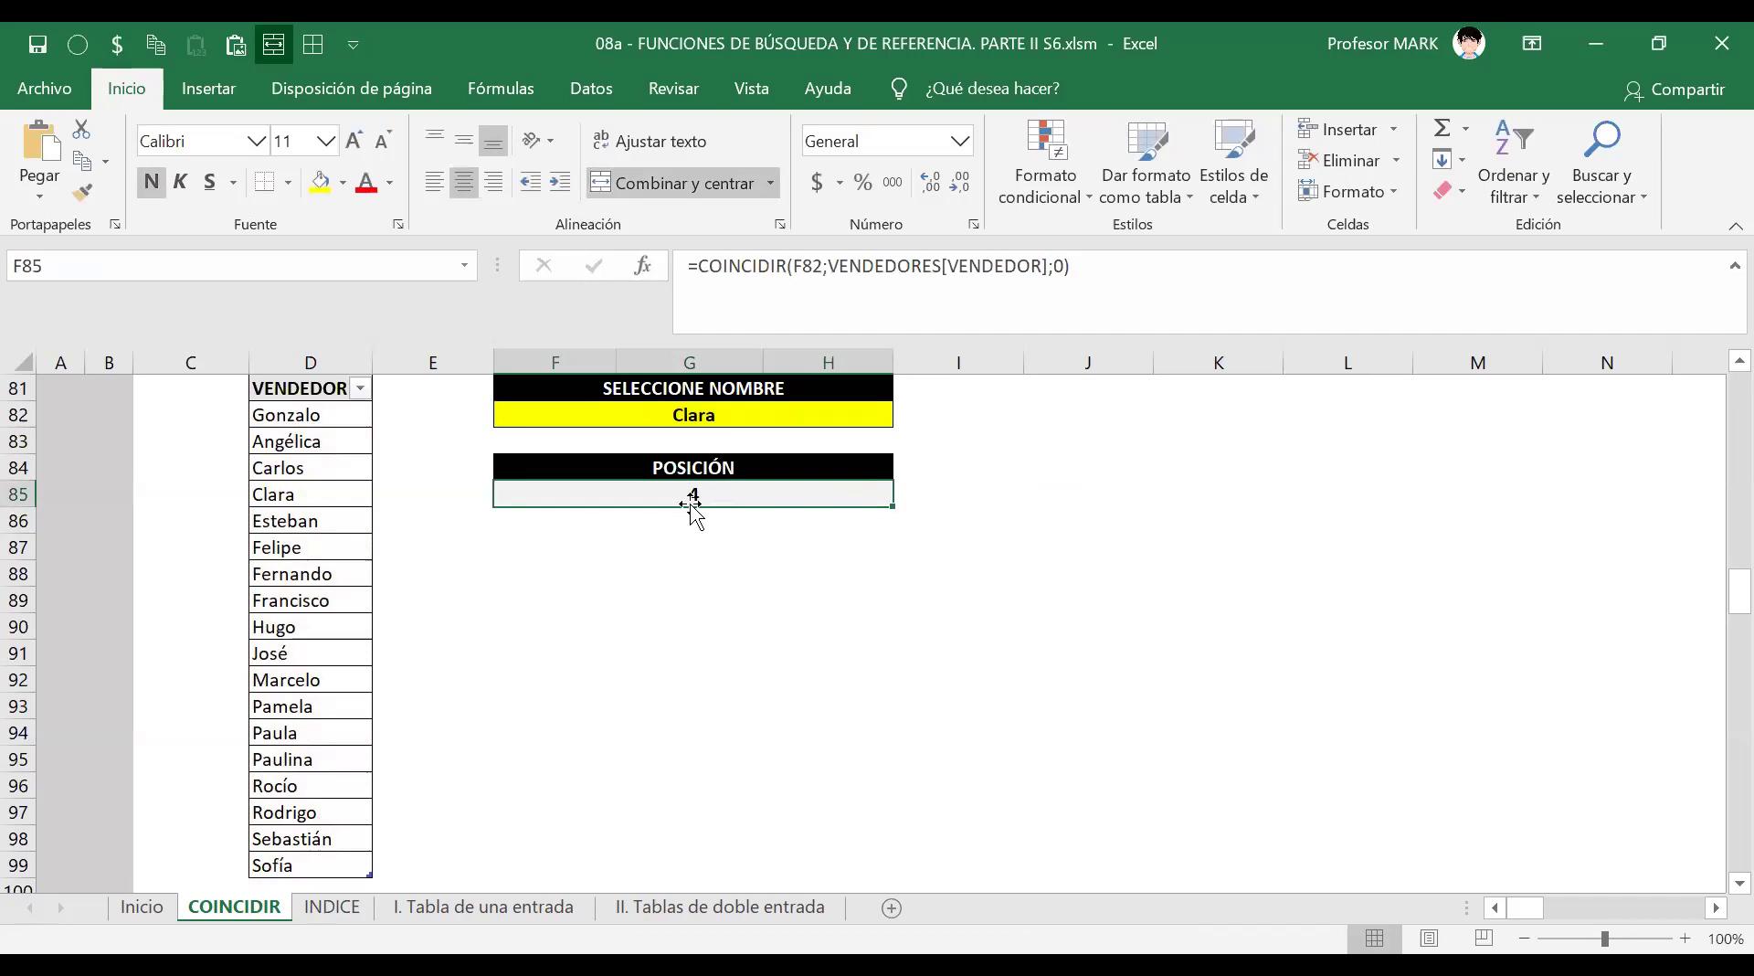
# Review the complete COINCIDIR formula in cell F85 alongside the exercise 1 statement, leaving it as entered.
pyautogui.press('pagedown')
pyautogui.scroll(9, 654, 646)
pyautogui.scroll(-2, 654, 666)
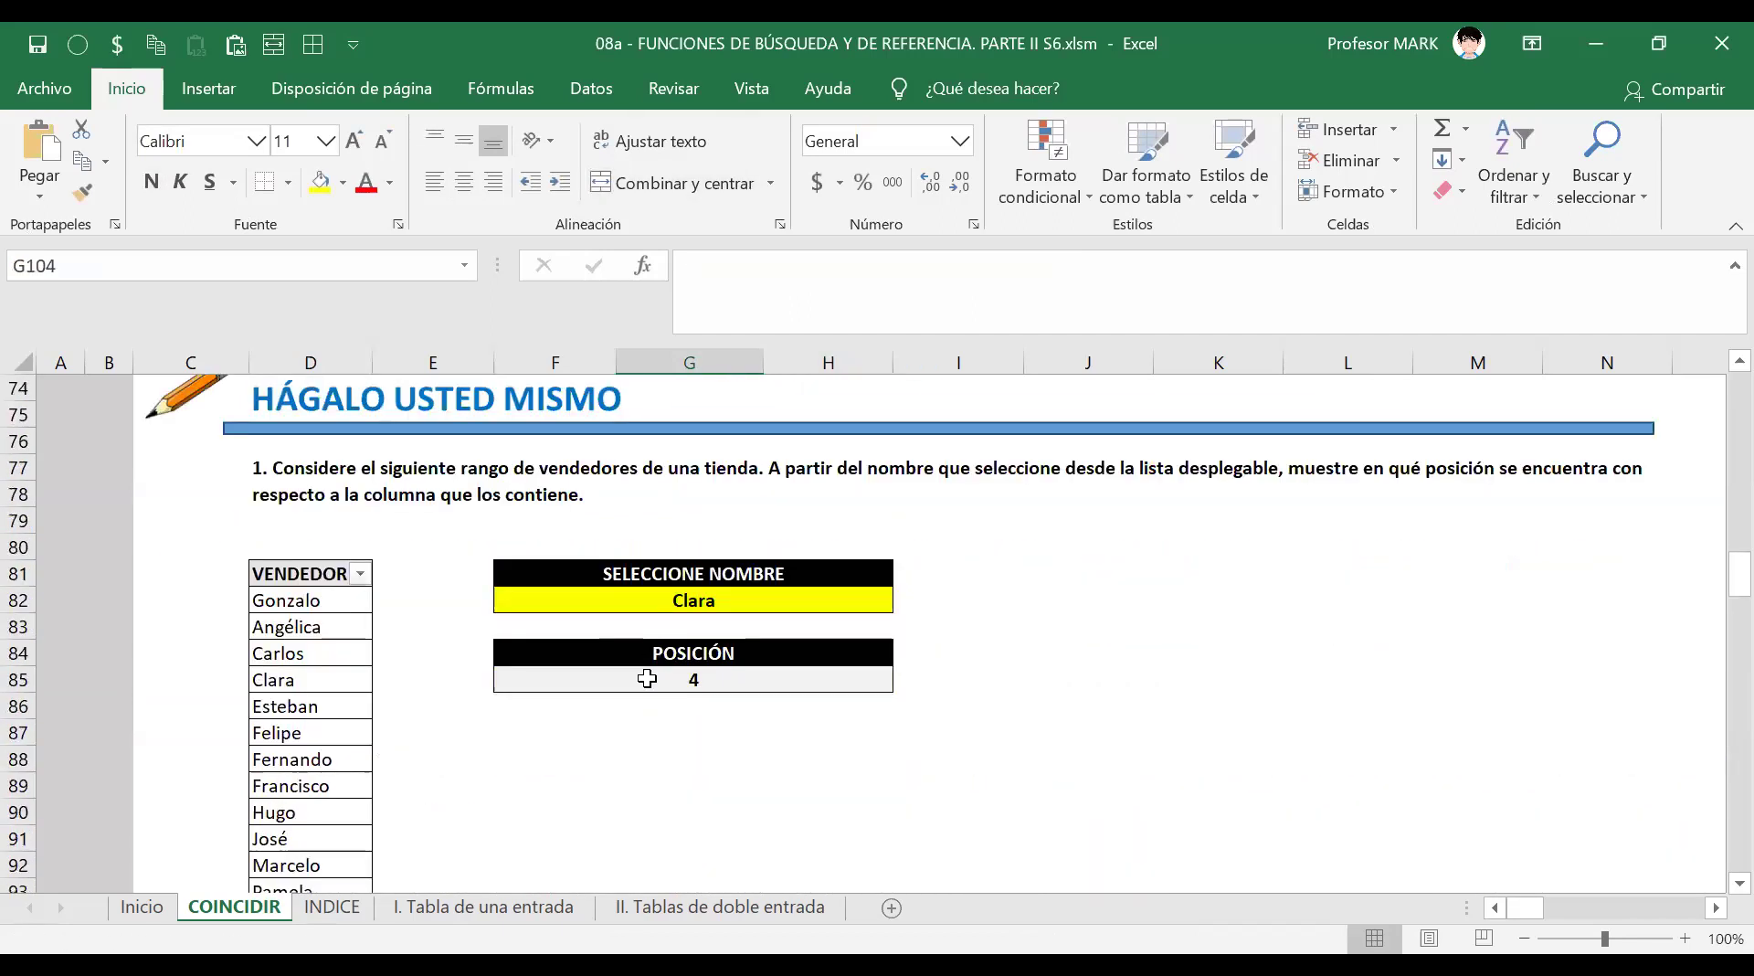
pyautogui.doubleClick(649, 679)
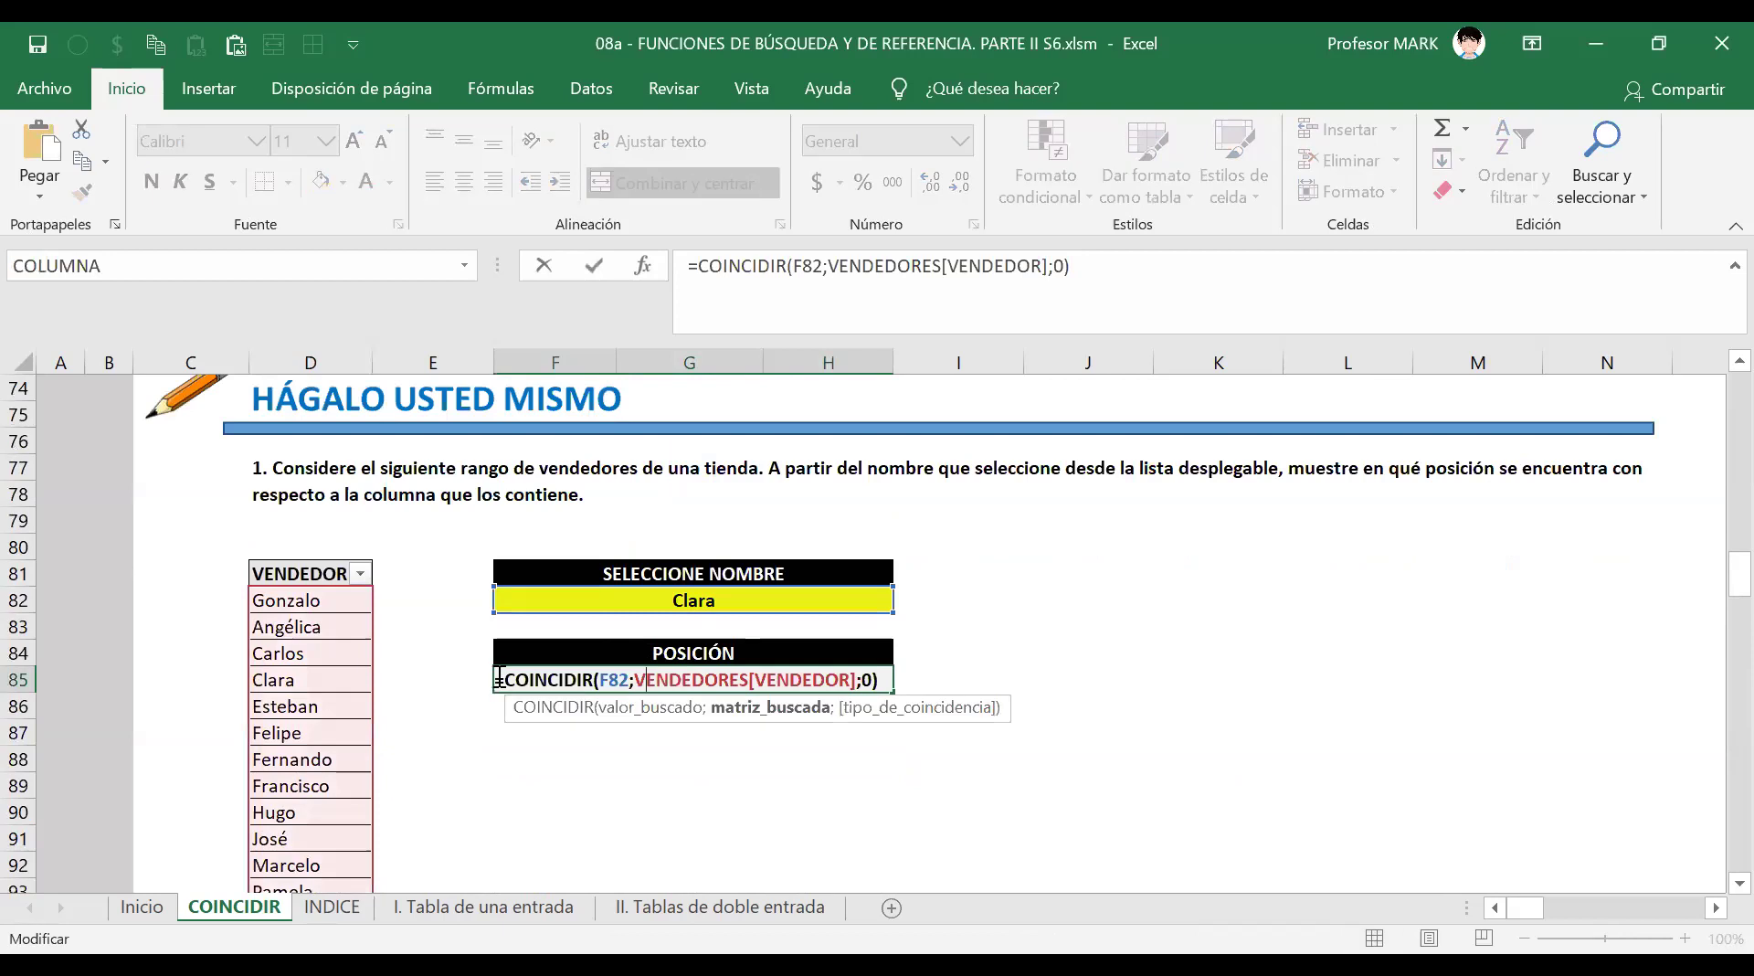
pyautogui.moveTo(607, 679); pyautogui.dragTo(884, 679)
pyautogui.click(886, 687)
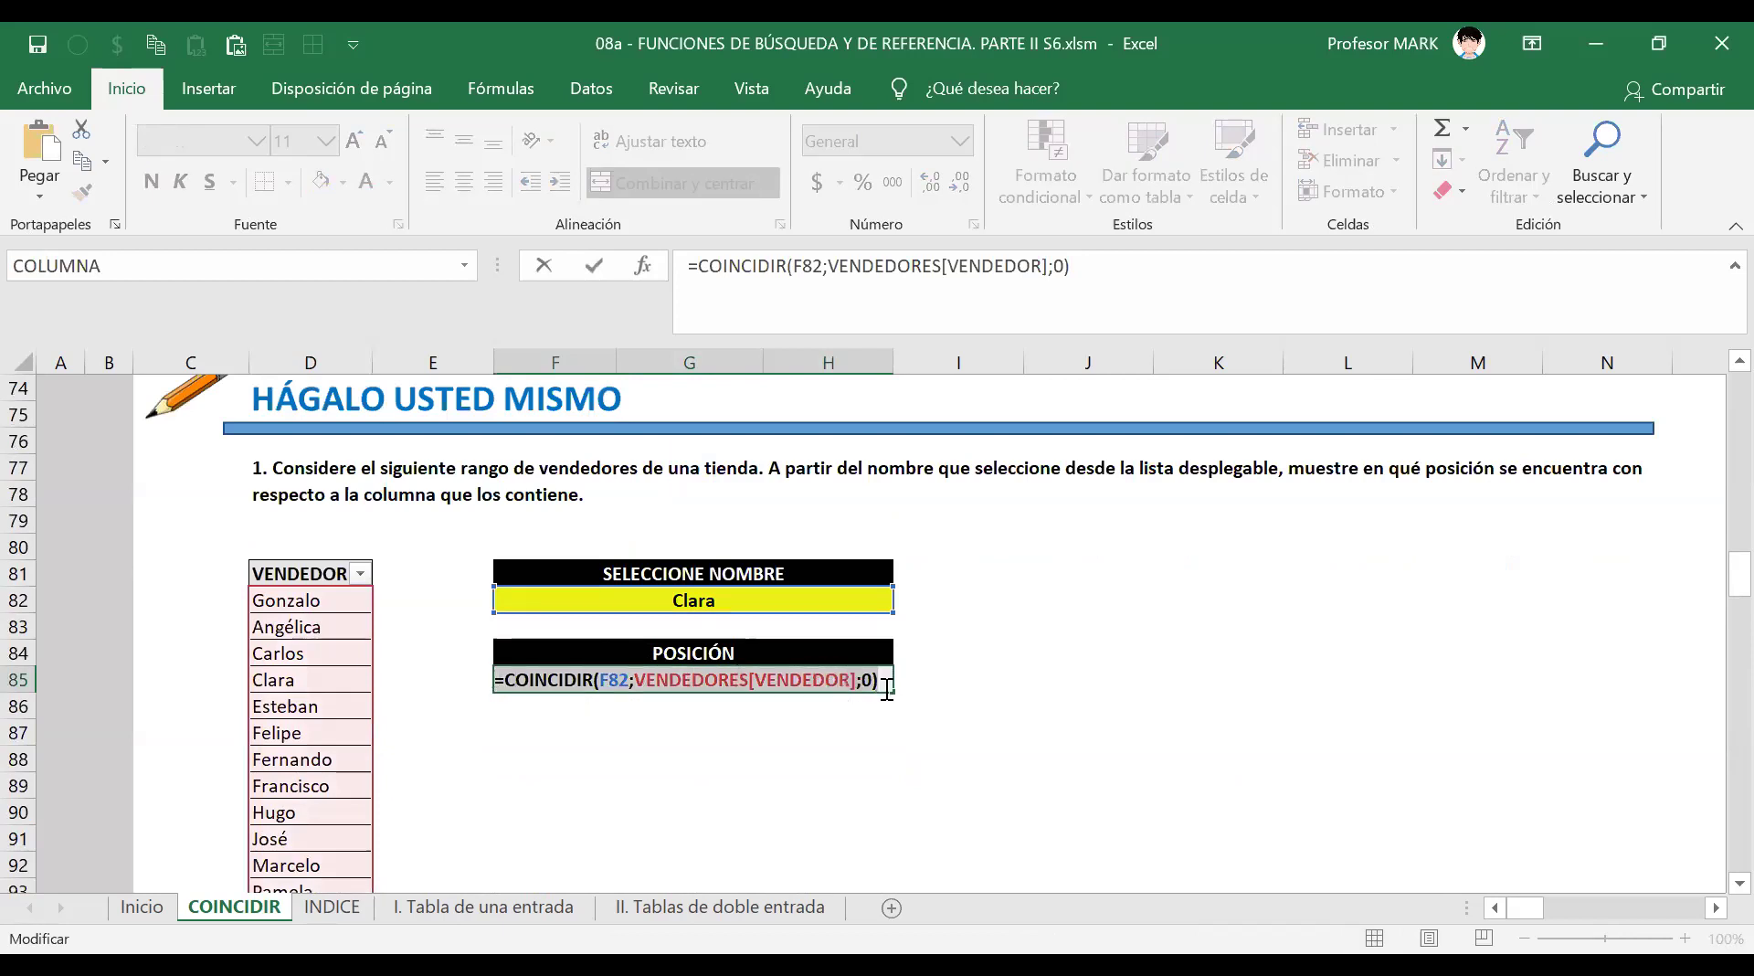
pyautogui.press('Return')
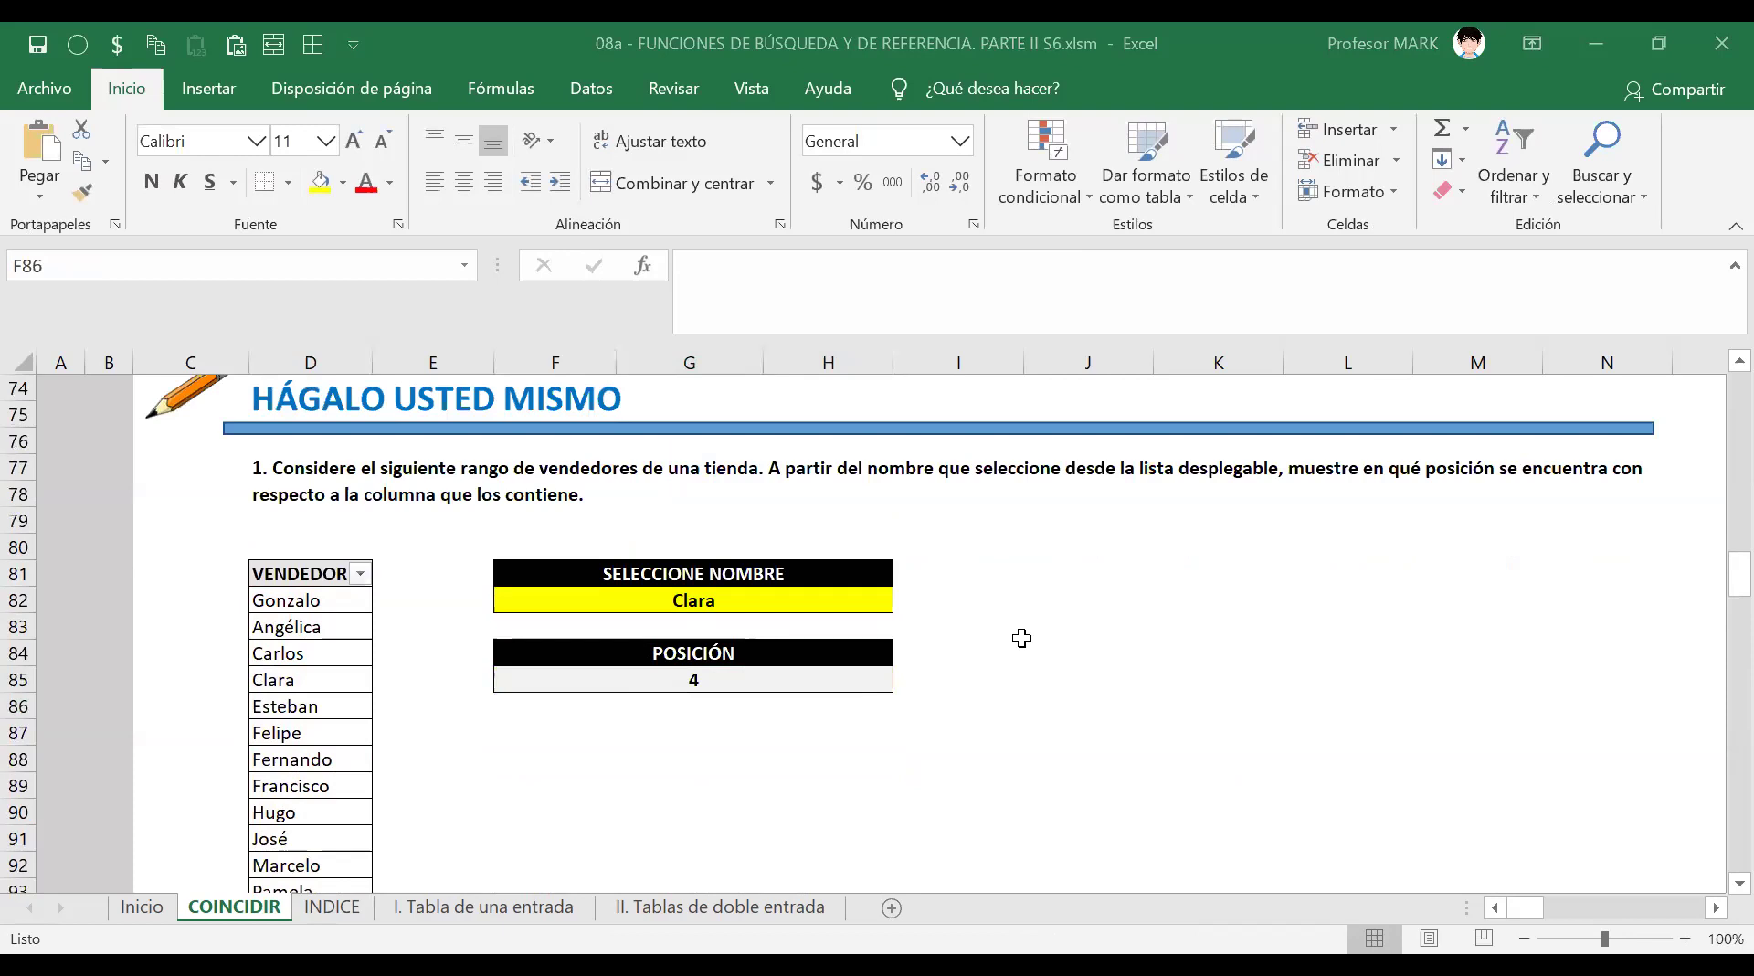
pyautogui.click(782, 674)
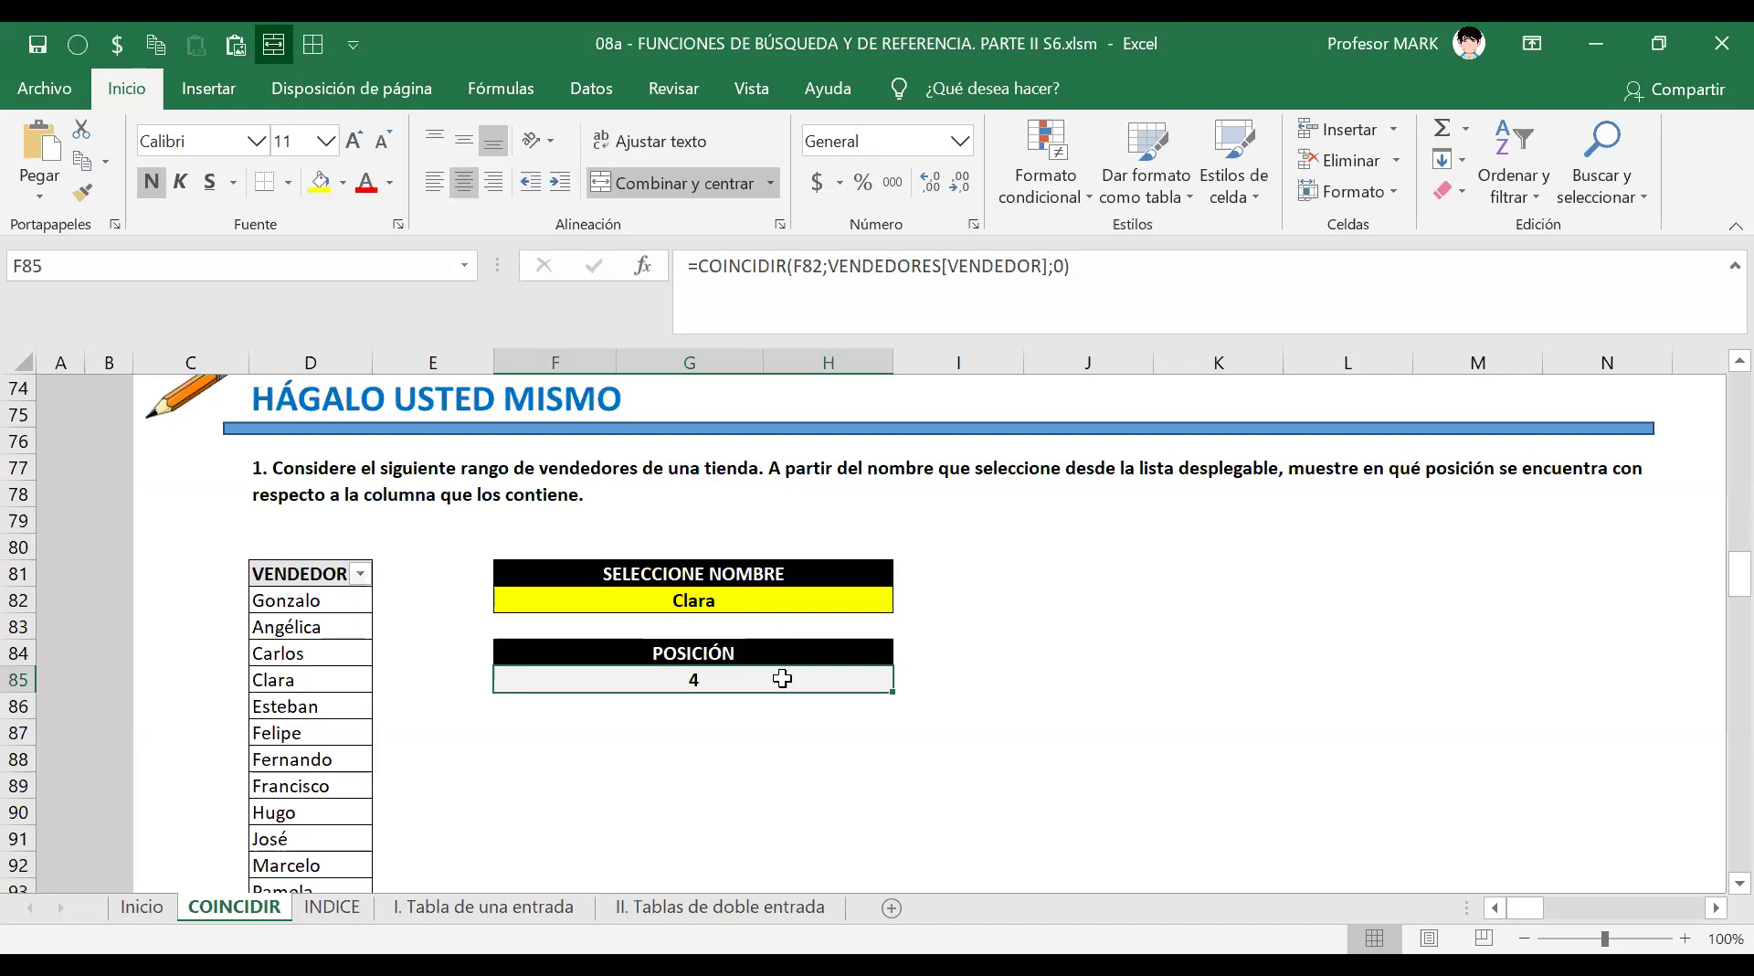
# Examine the F85 formula's arguments, highlighting the VENDEDORES[VENDEDOR] search array and the match type 0.
pyautogui.scroll(-1, 320, 685)
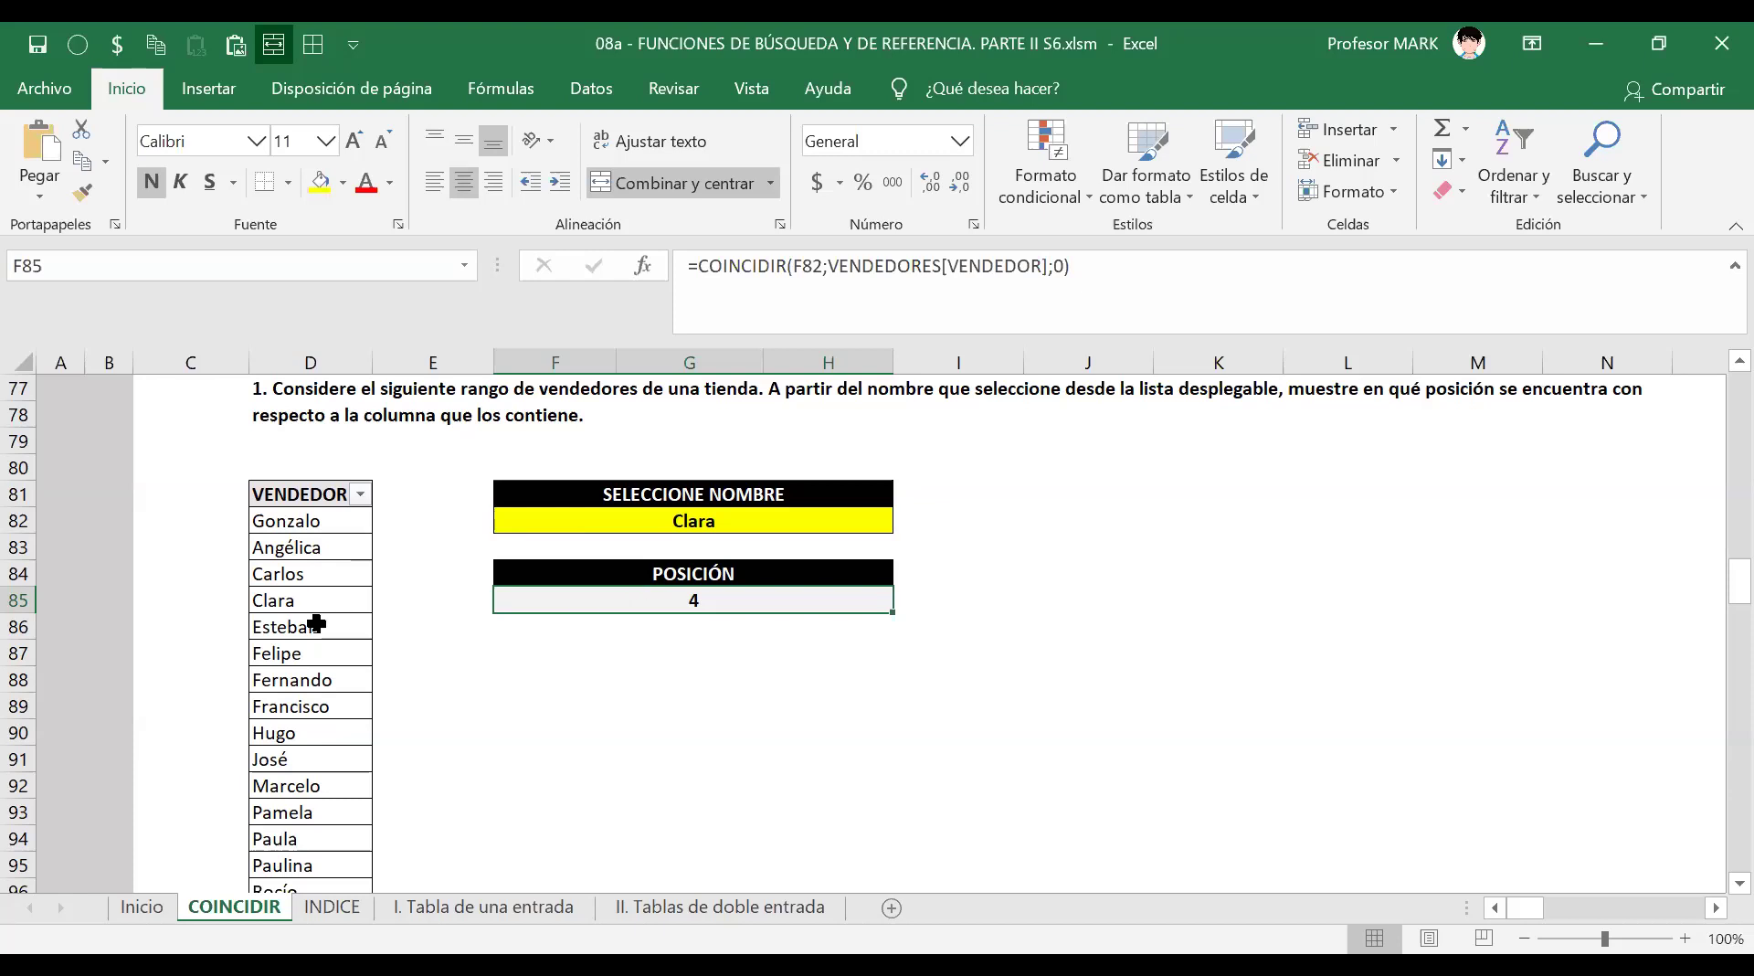
pyautogui.scroll(-1, 316, 623)
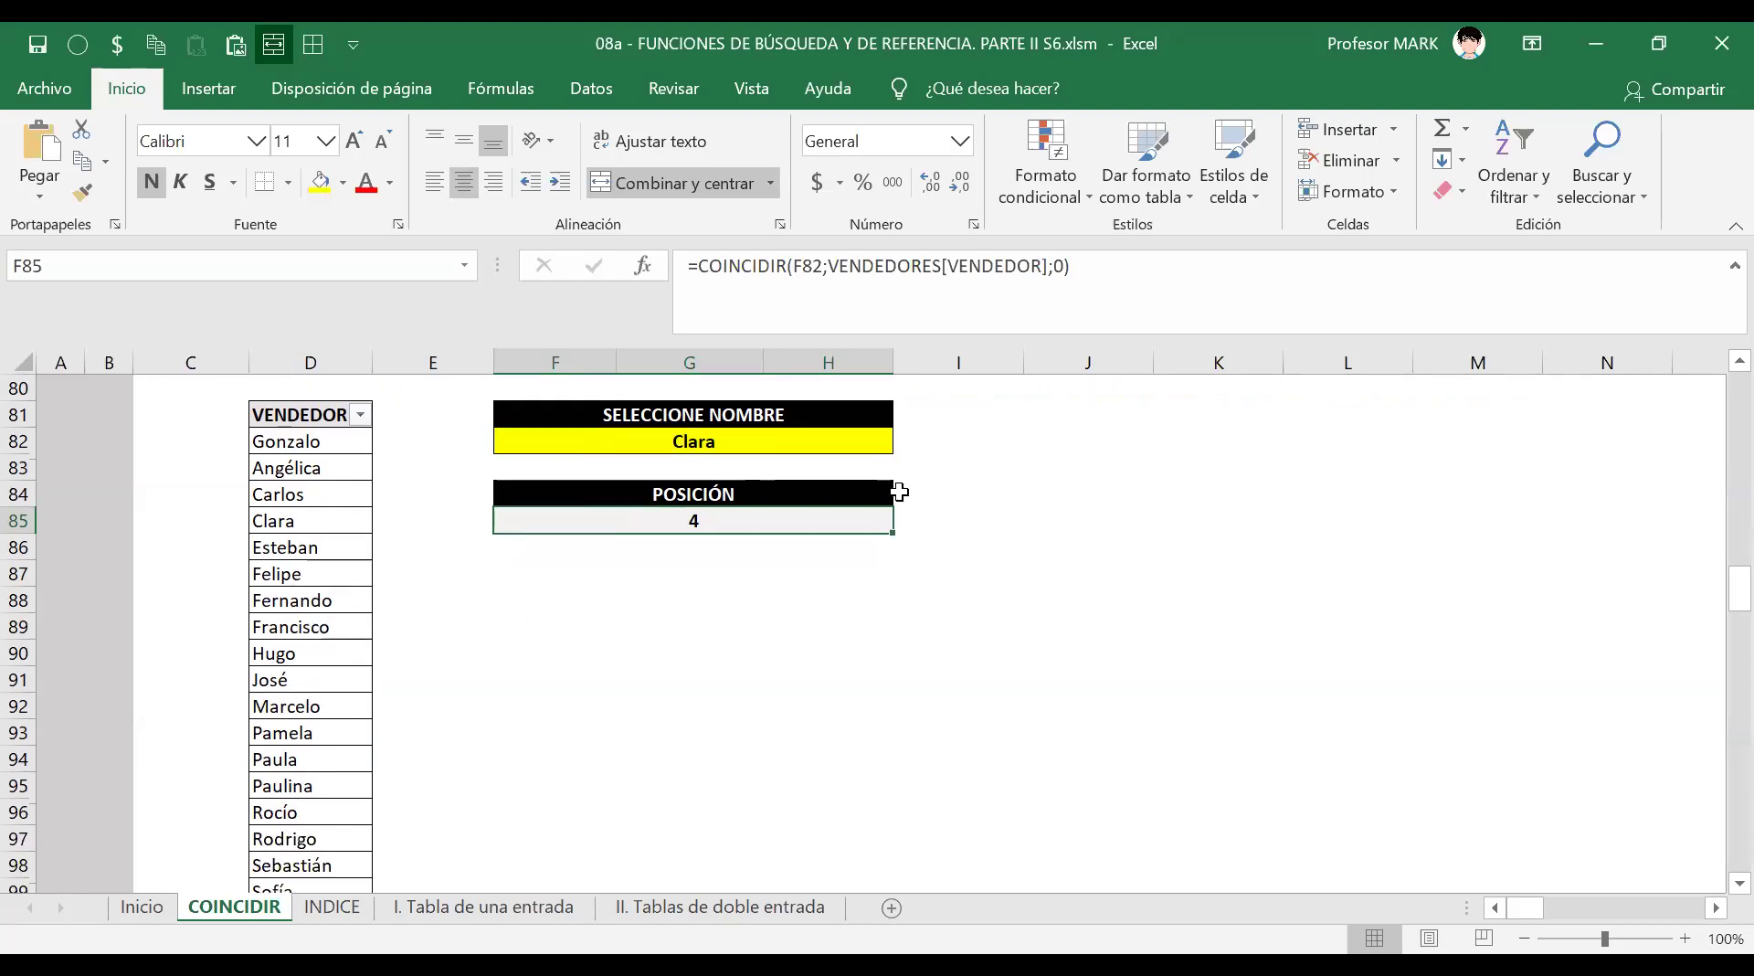
pyautogui.doubleClick(753, 521)
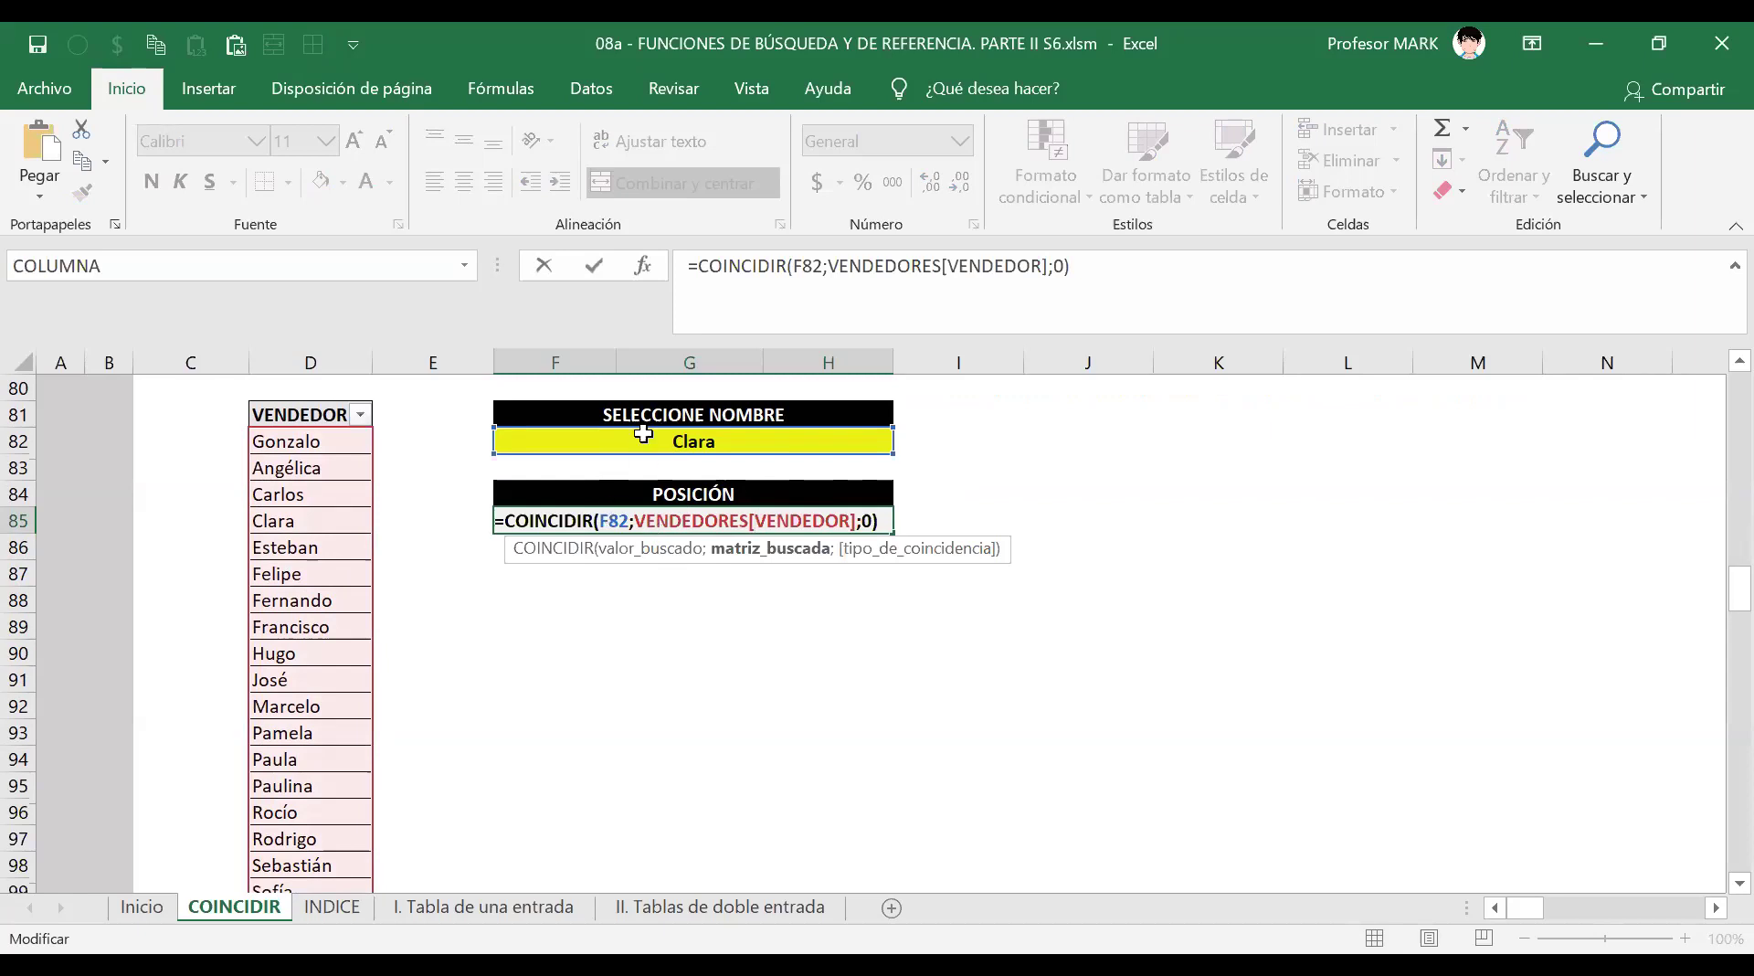
pyautogui.moveTo(634, 520); pyautogui.dragTo(856, 520)
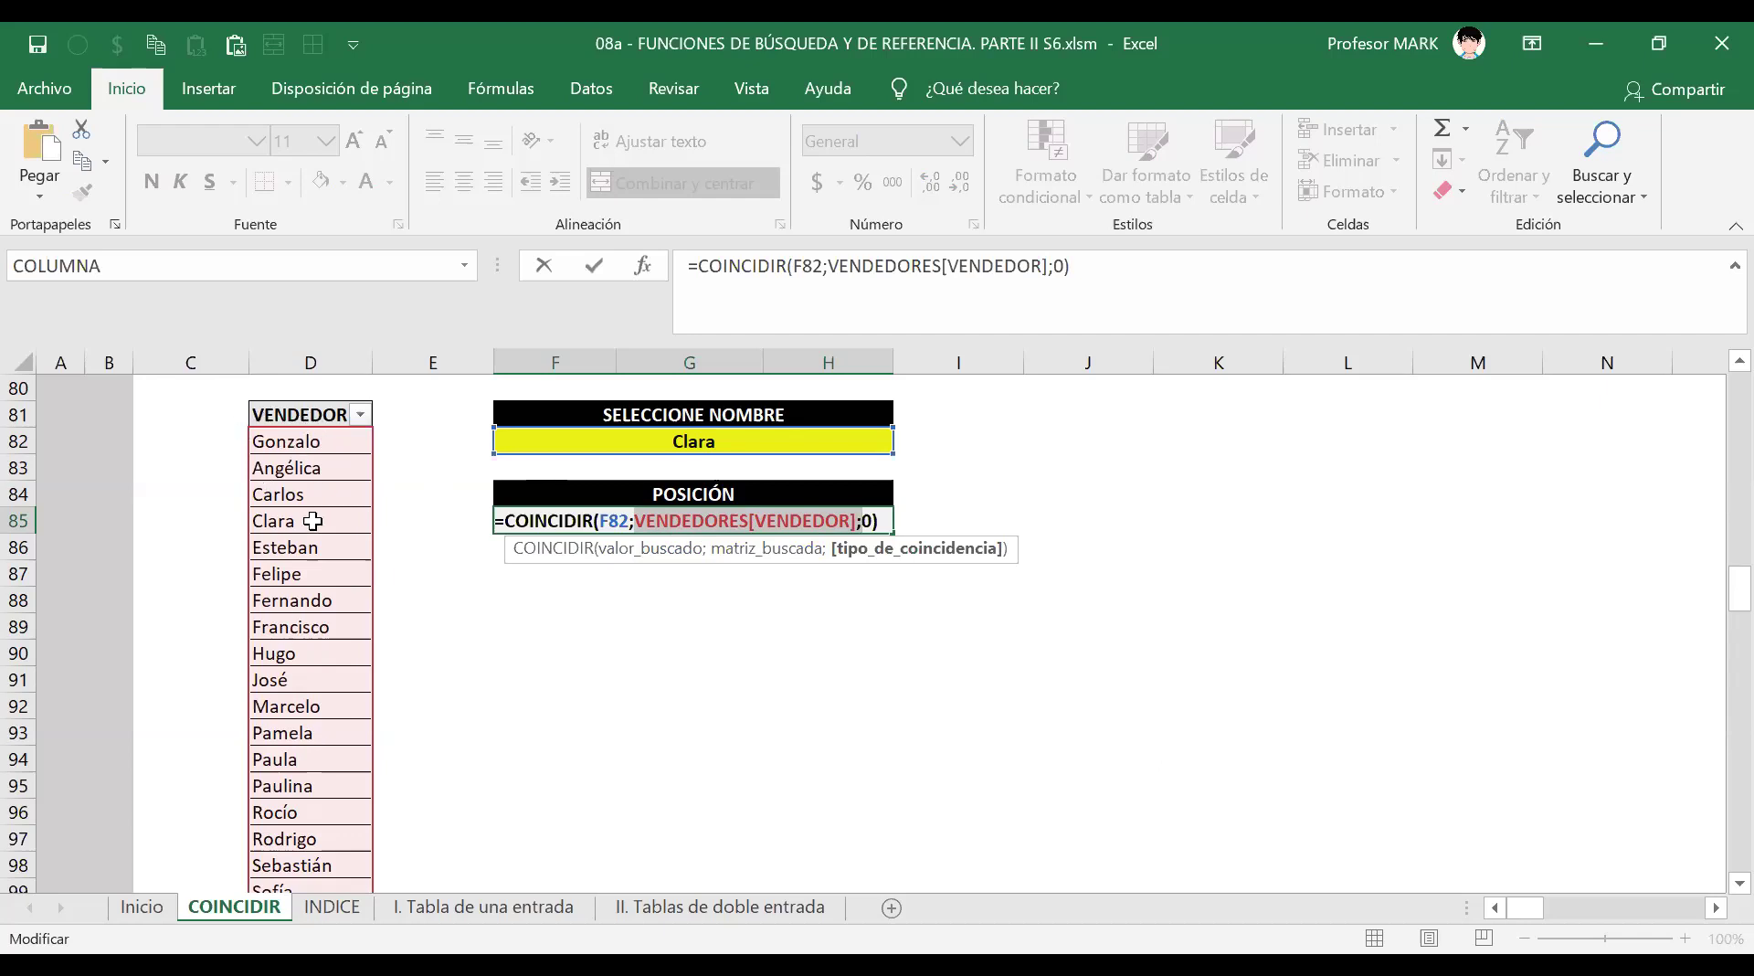
pyautogui.doubleClick(868, 520)
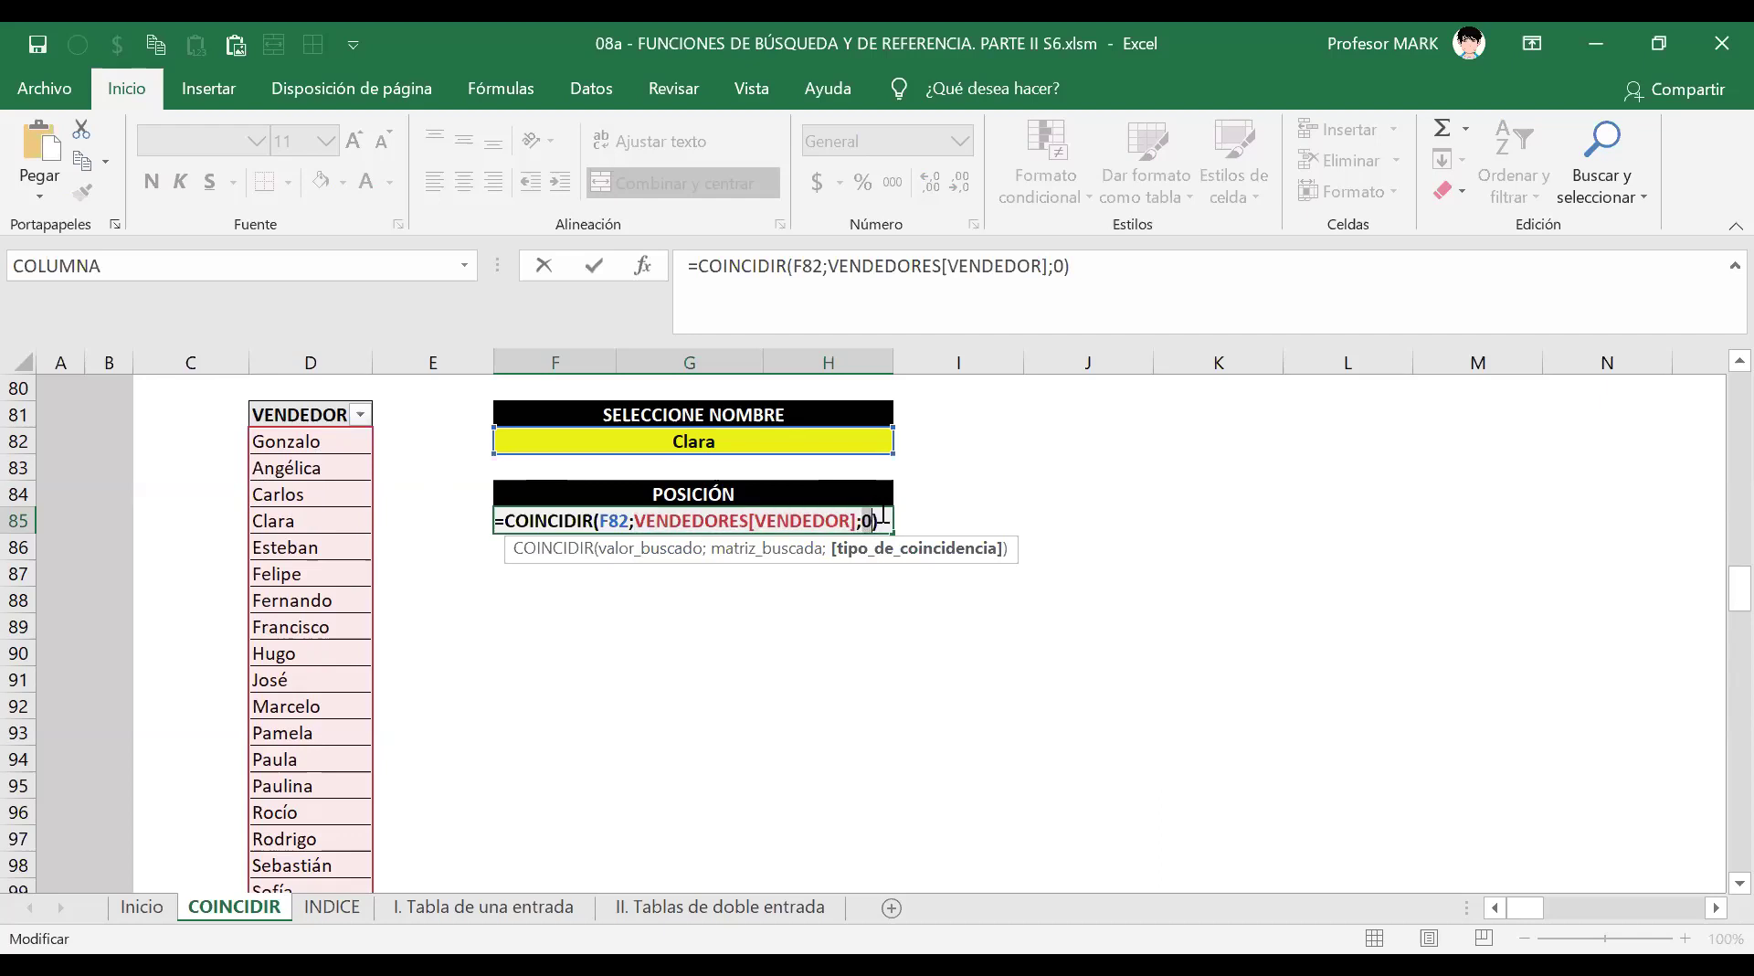
pyautogui.click(879, 518)
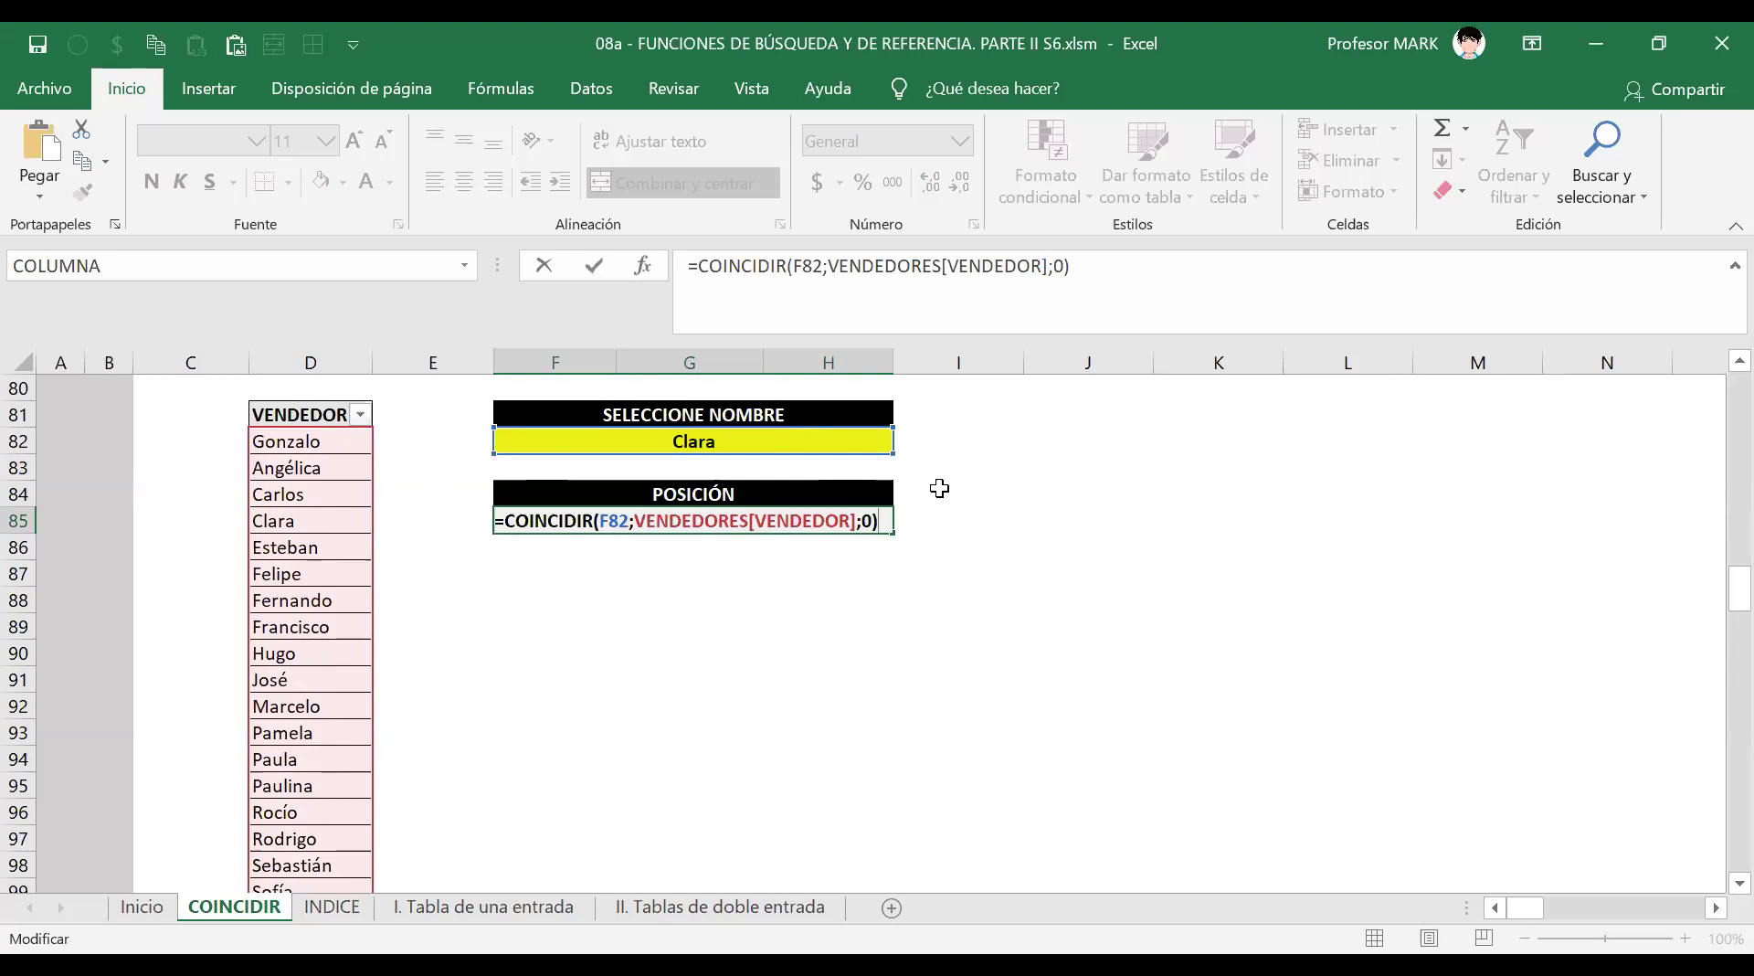
pyautogui.press('Return')
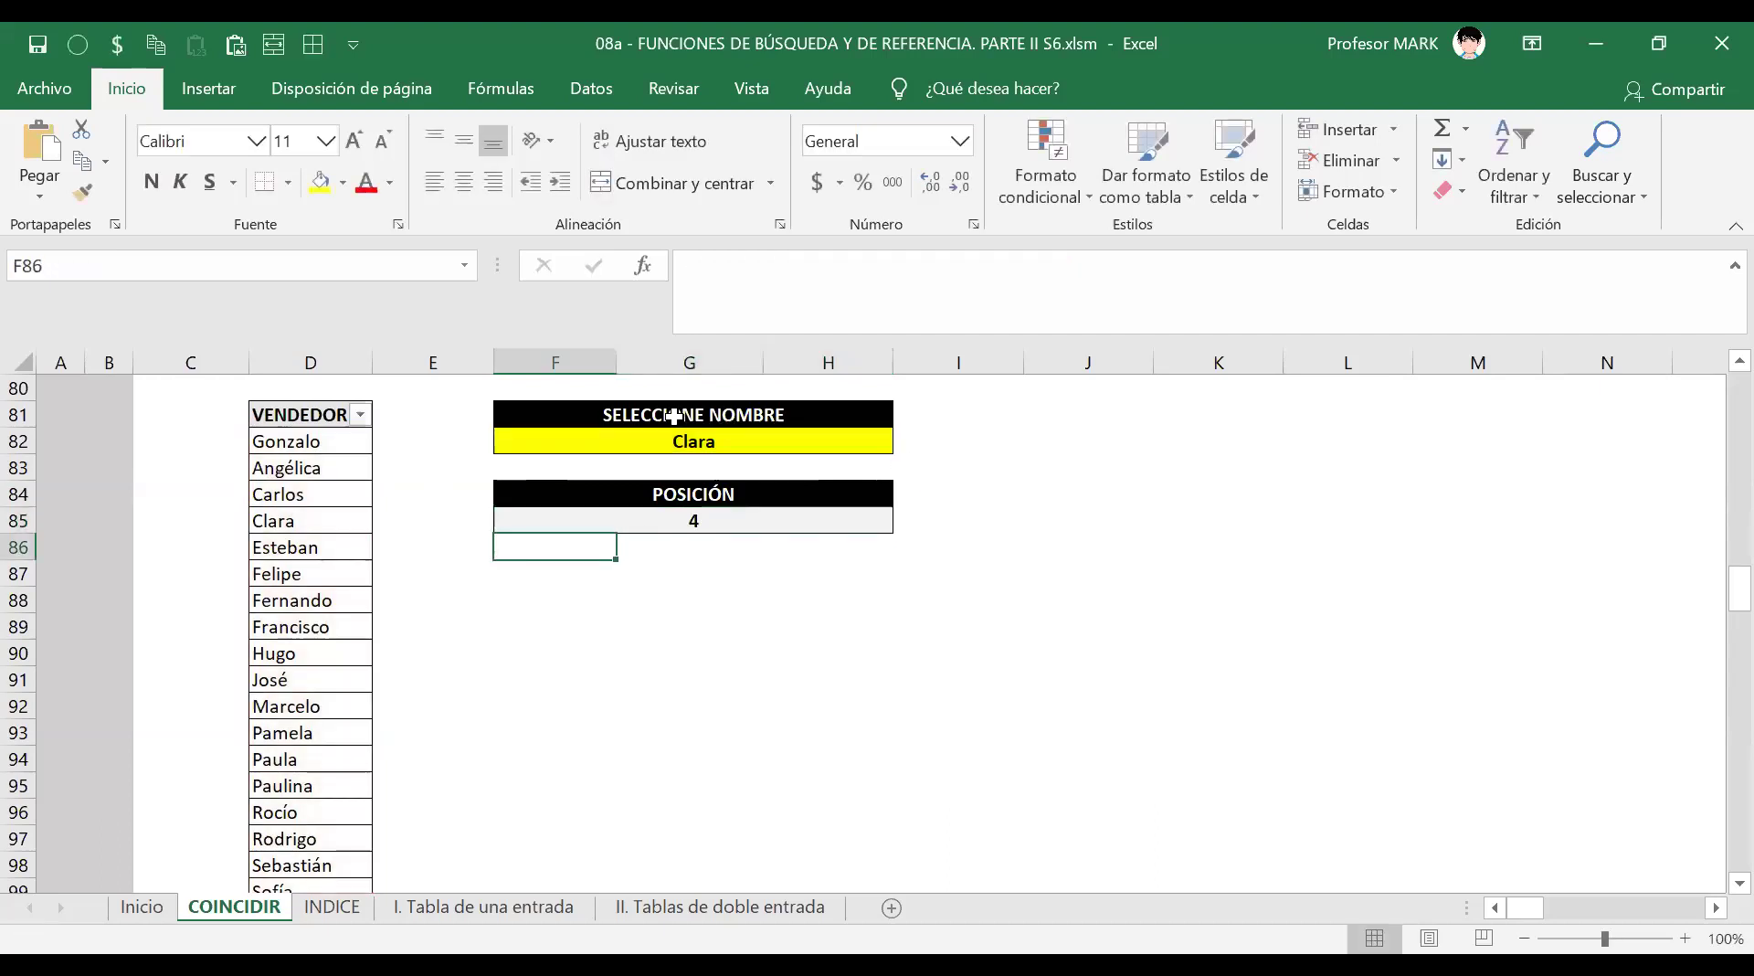
# Choose the seller listed in D91 from the drop-down list under SELECCIONE NOMBRE.
pyautogui.click(715, 441)
pyautogui.click(905, 442)
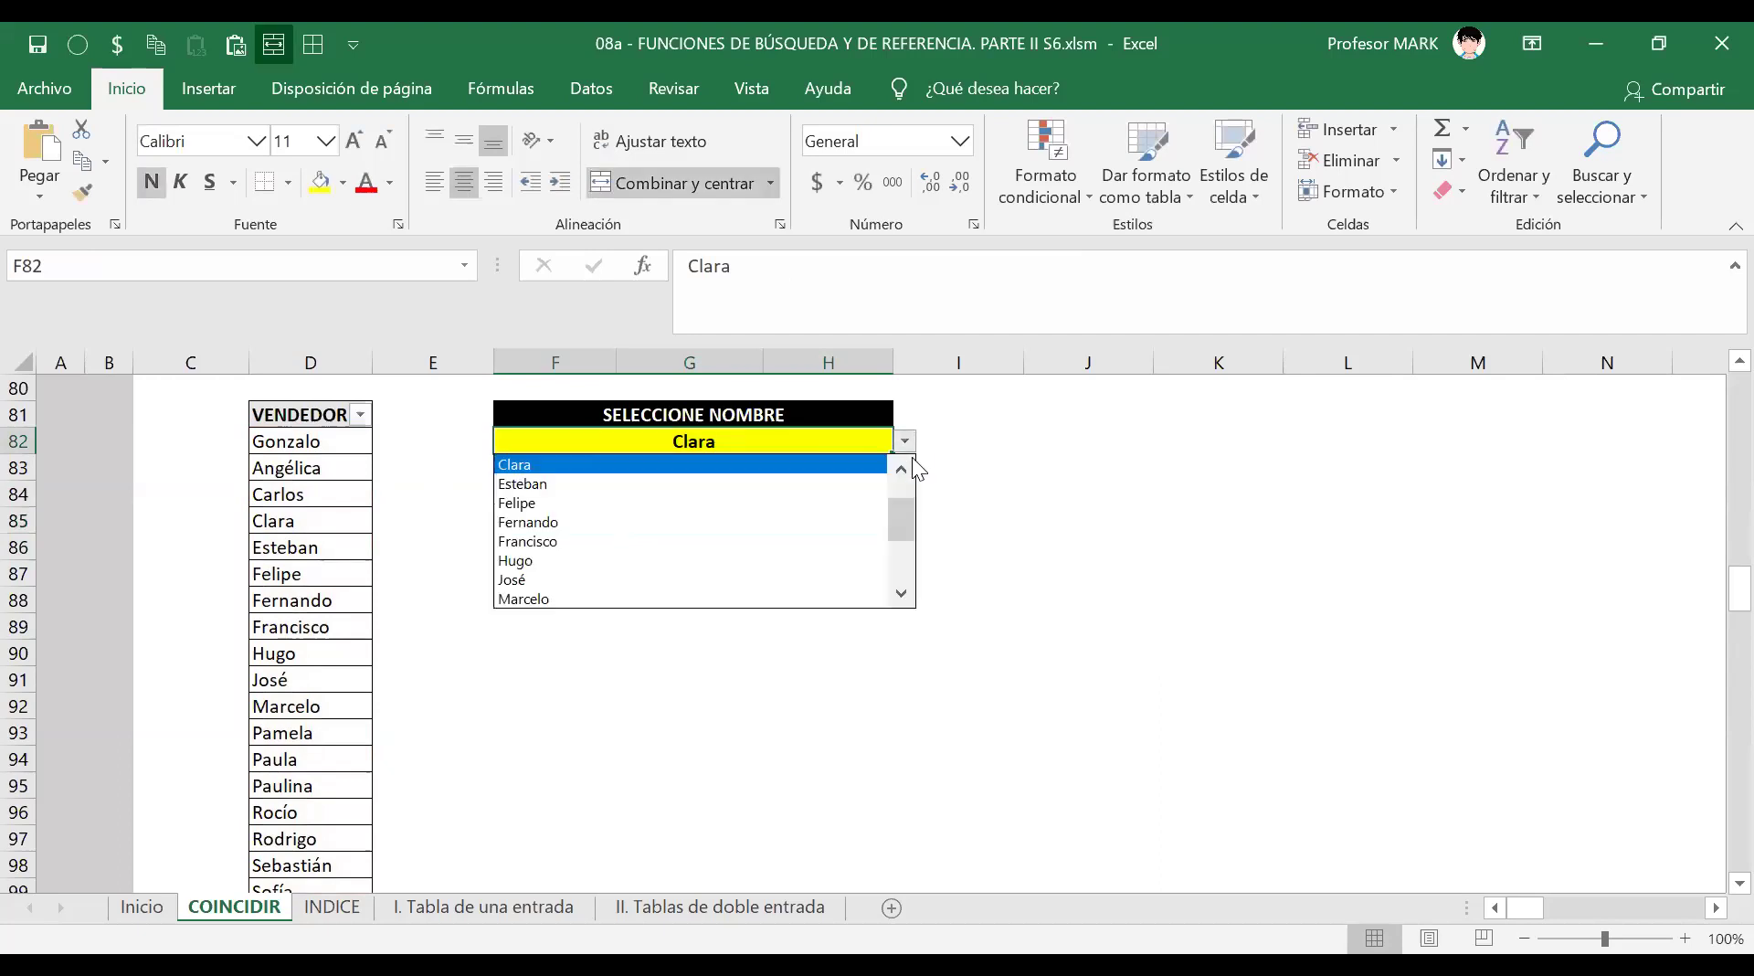
pyautogui.click(794, 579)
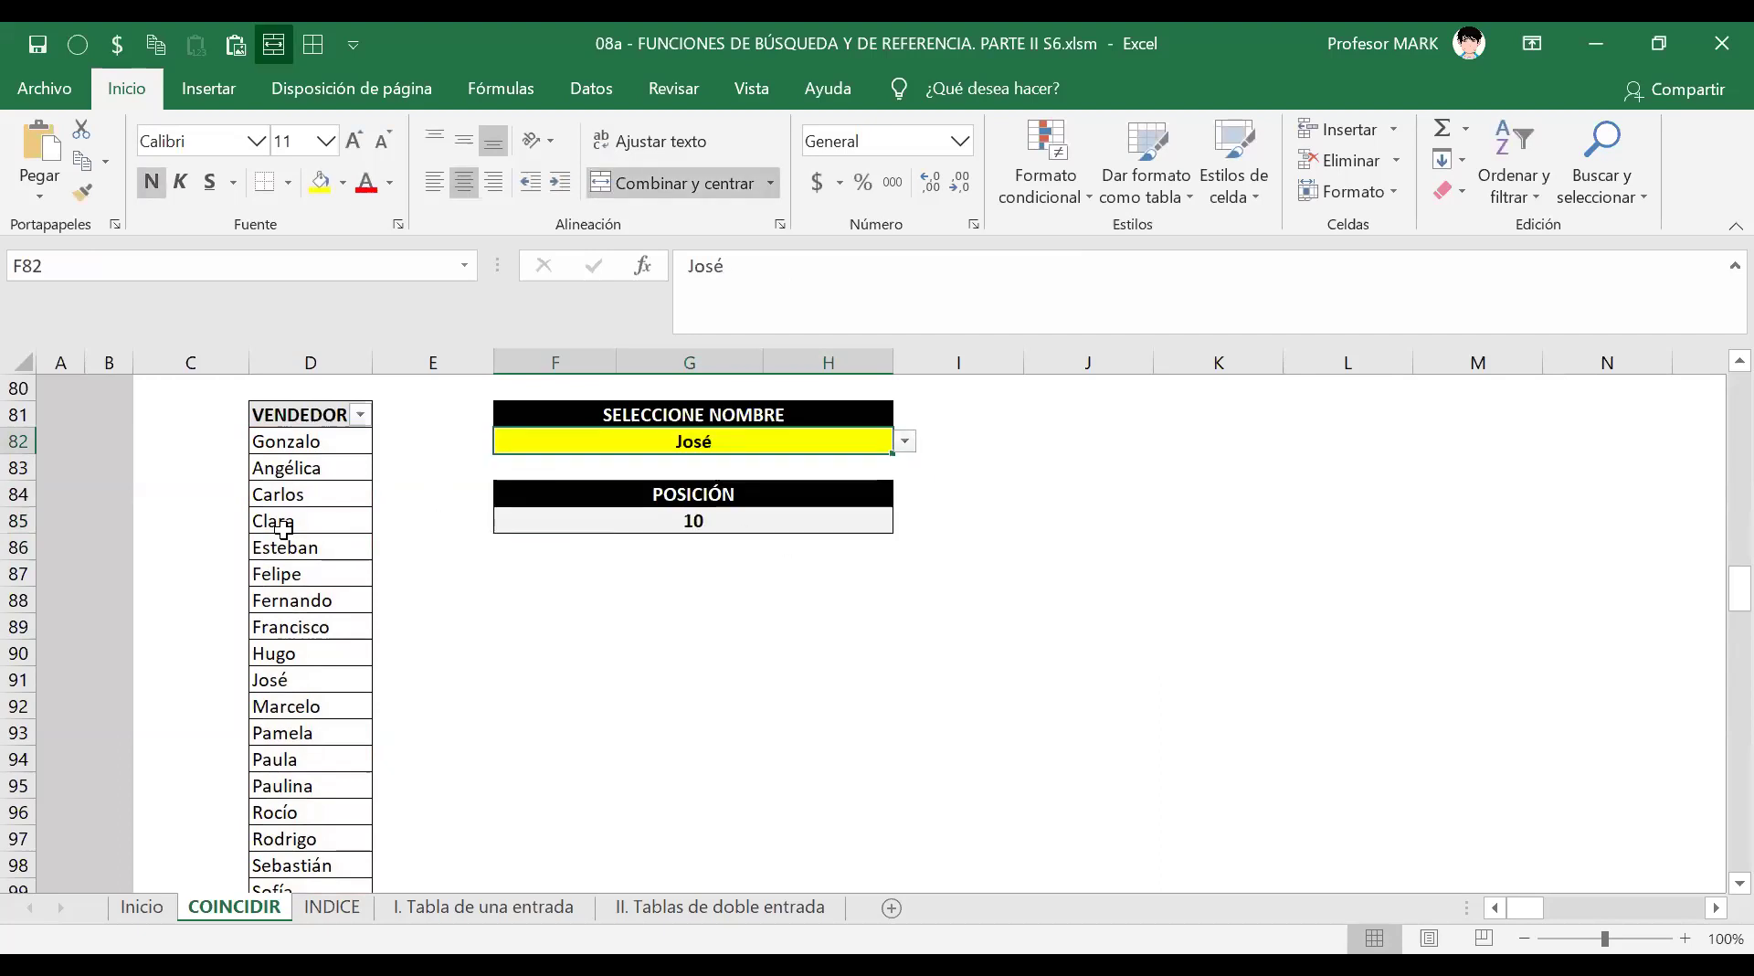
# Count the sellers from D82 down to D91 to check the position returned for the chosen name.
pyautogui.click(326, 443)
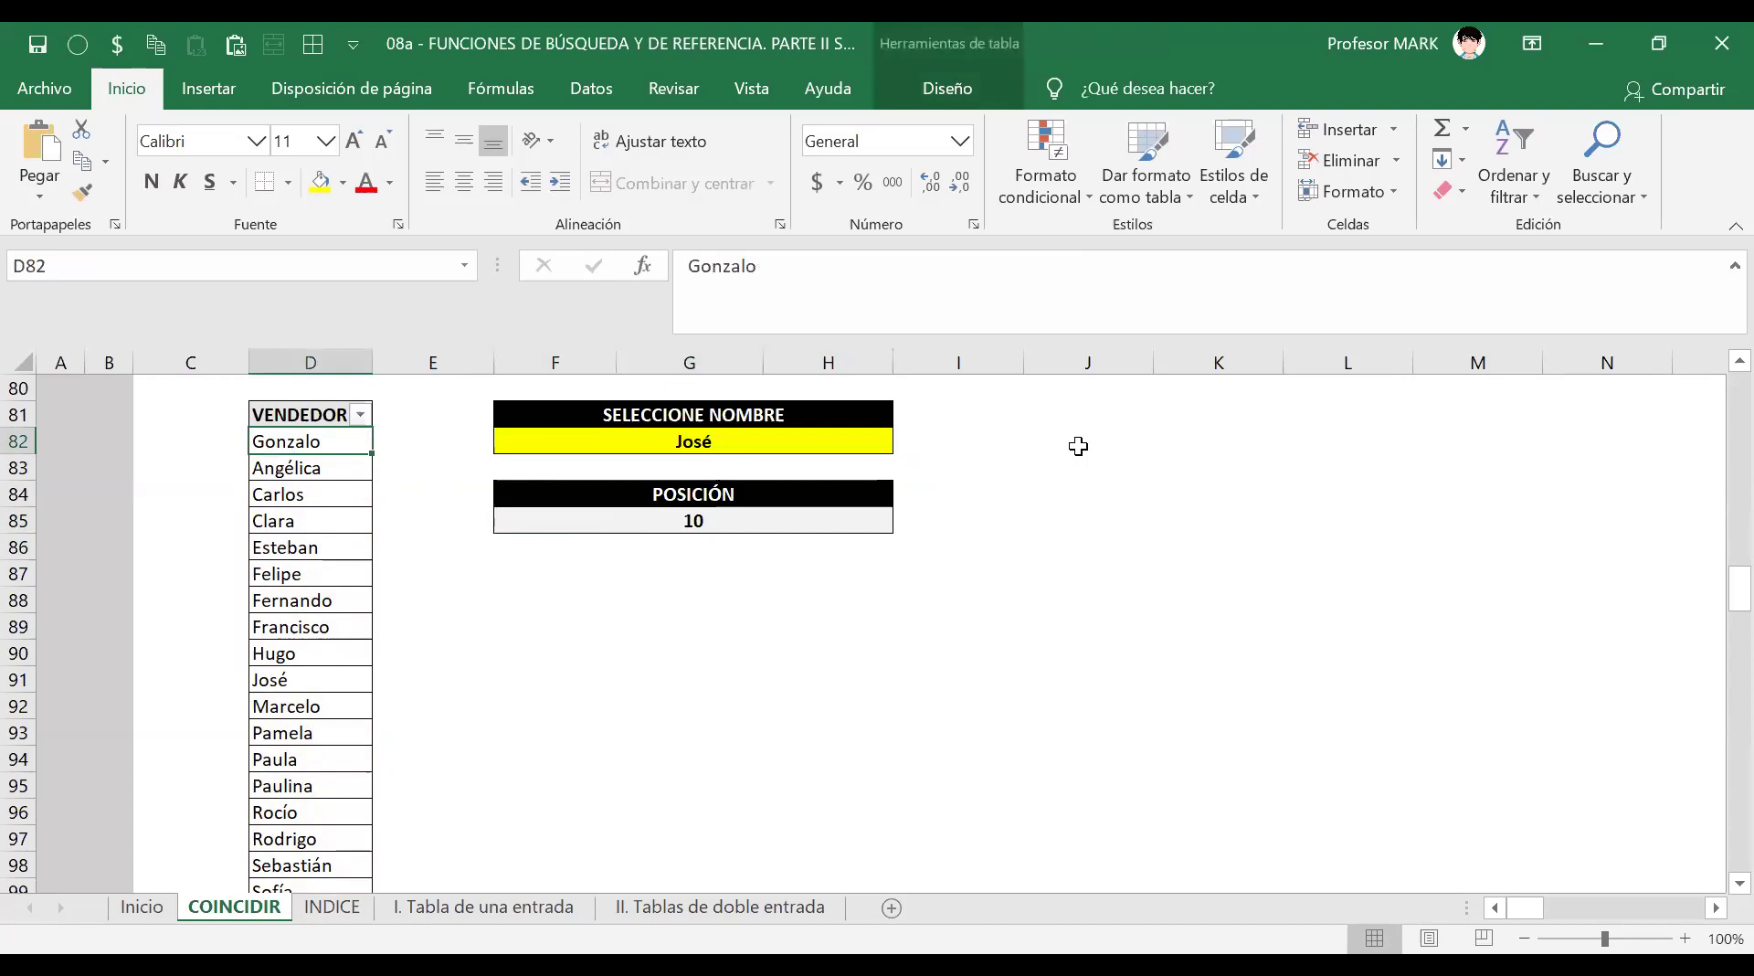
pyautogui.hotkey('shift', 'Down')
pyautogui.hotkey('shift', 'Down')
pyautogui.hotkey('shift', 'Down')
pyautogui.hotkey('shift', 'Down')
pyautogui.hotkey('shift', 'Down')
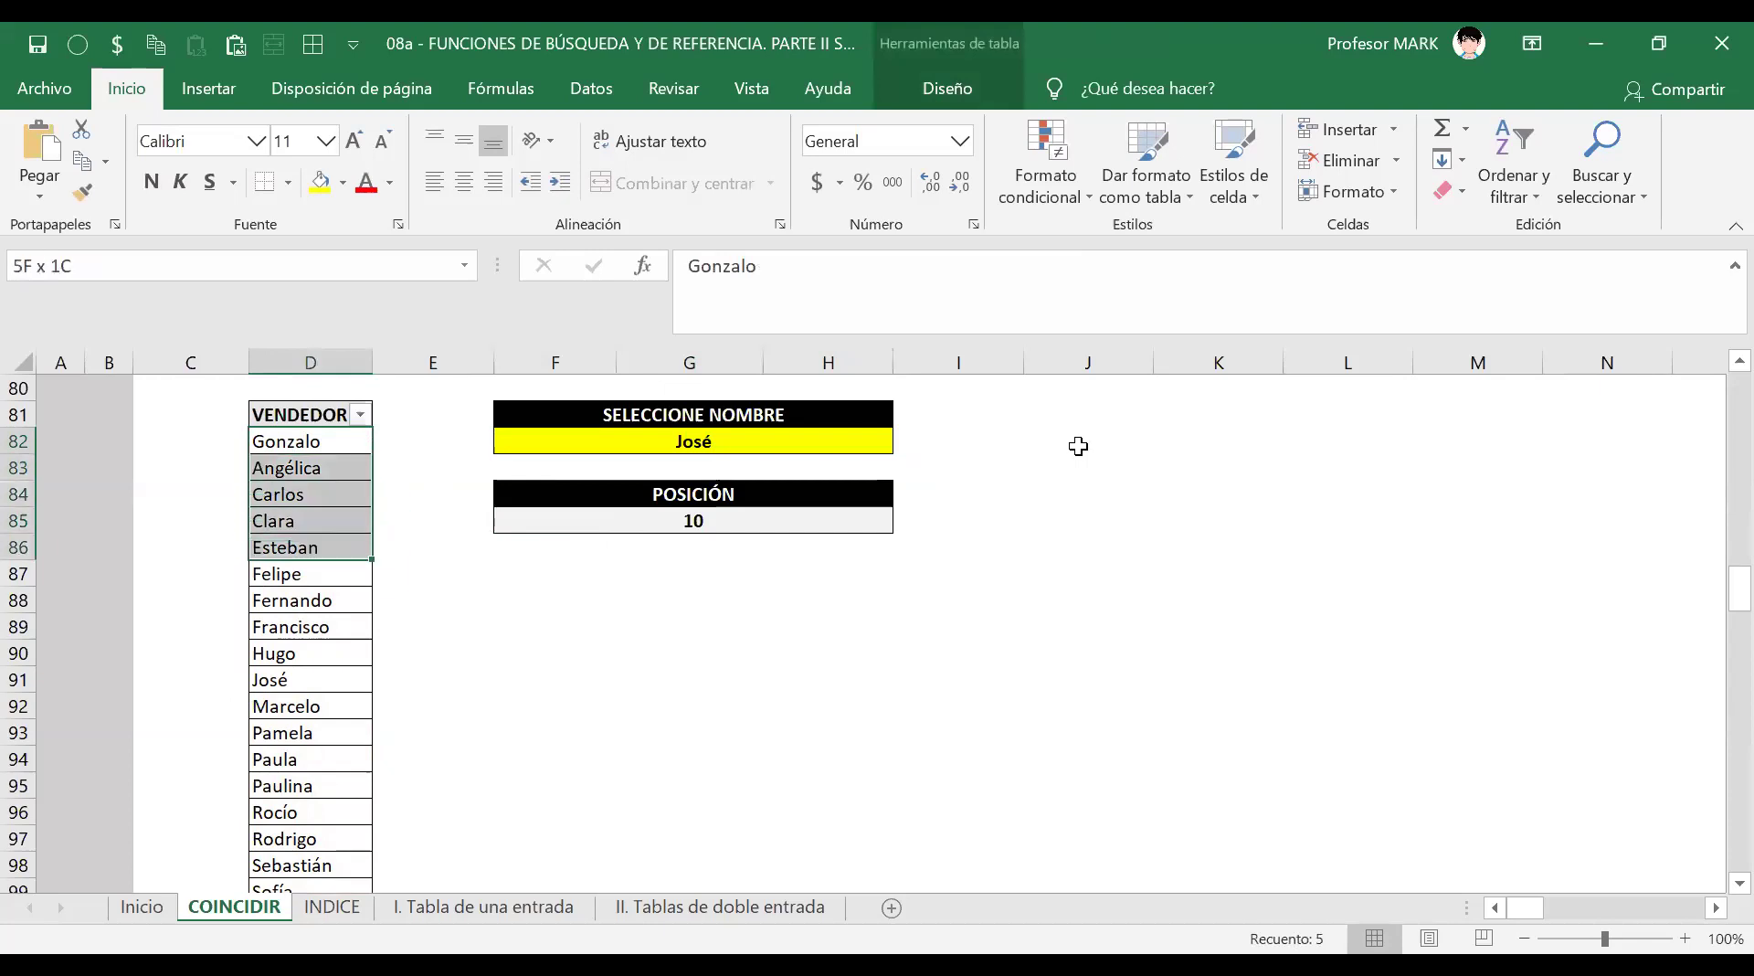
pyautogui.hotkey('shift', 'Down')
pyautogui.hotkey('shift', 'Down')
pyautogui.hotkey('shift', 'Down')
pyautogui.hotkey('shift', 'Down')
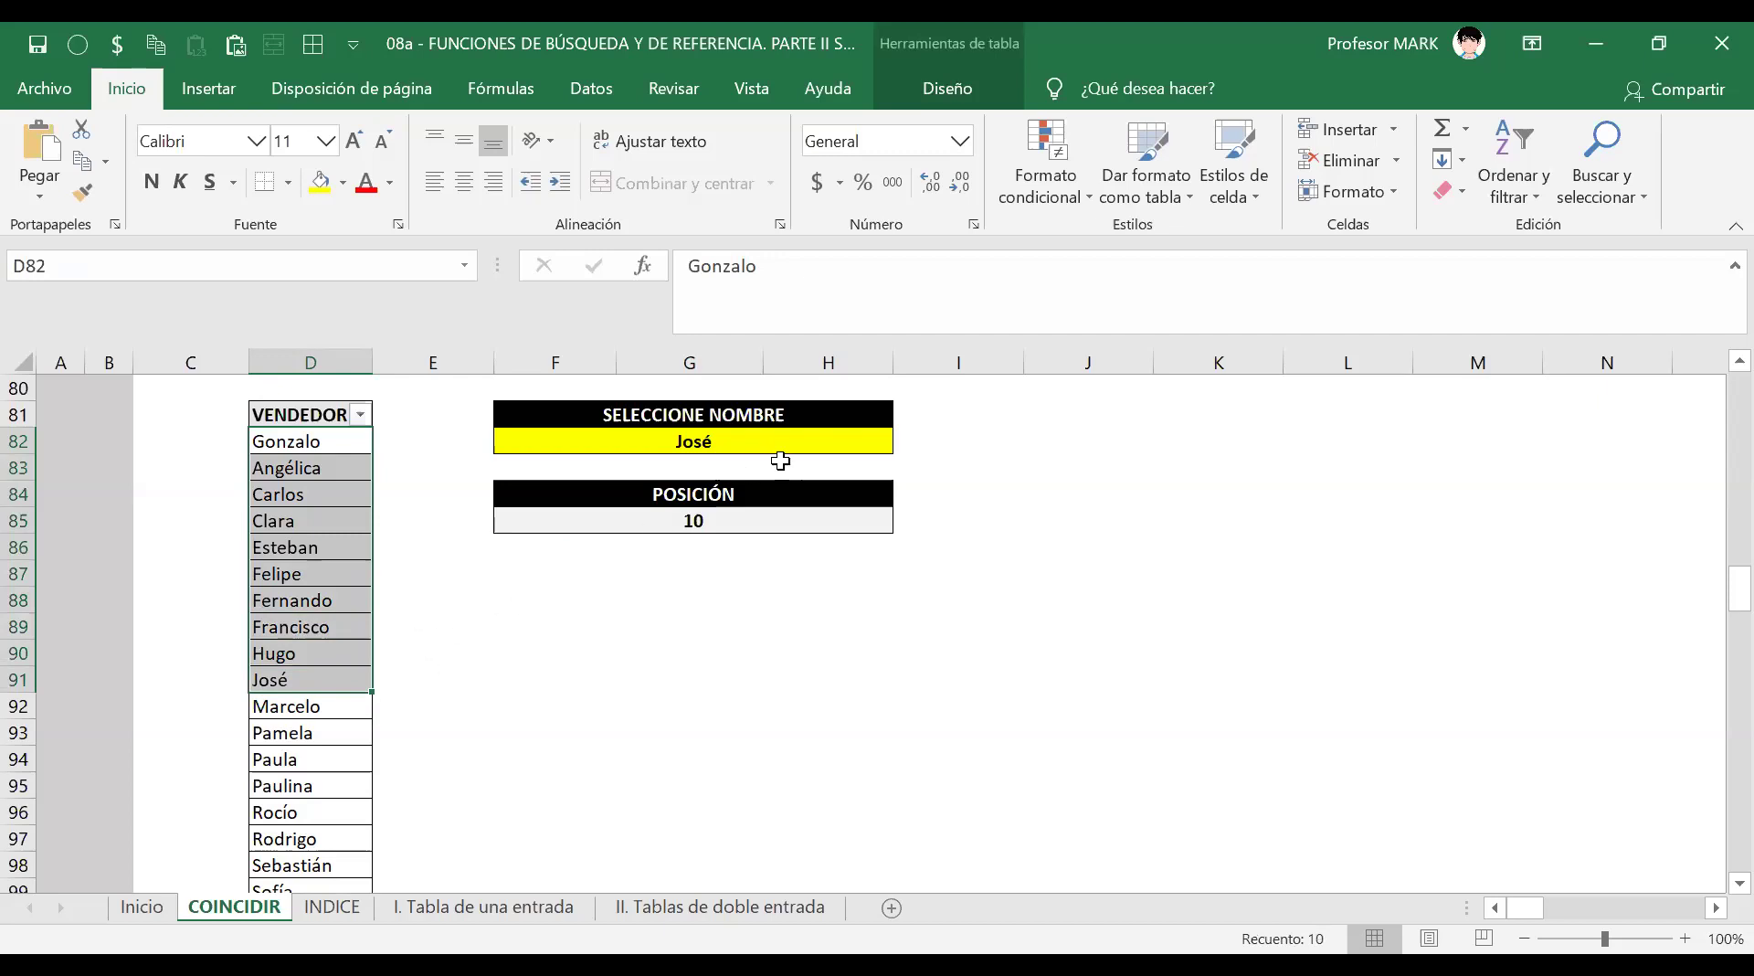
# Choose the seller listed in D88 from the drop-down list under SELECCIONE NOMBRE.
pyautogui.click(802, 434)
pyautogui.click(907, 444)
pyautogui.click(904, 596)
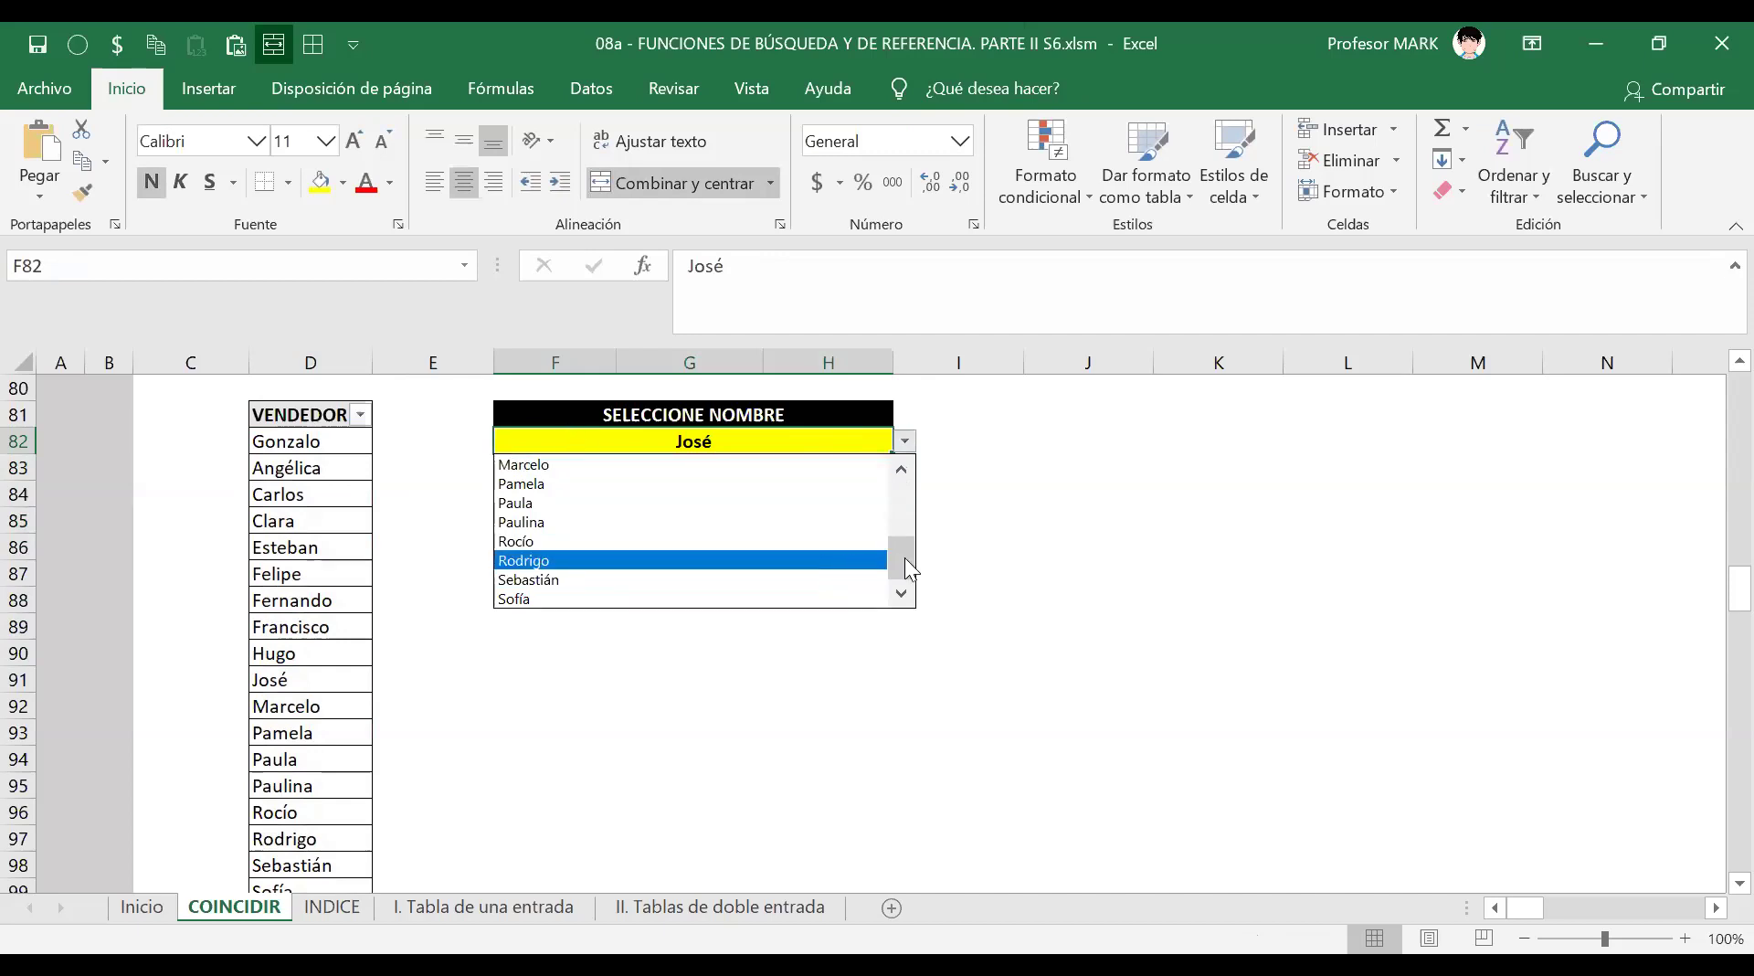
pyautogui.moveTo(908, 548); pyautogui.dragTo(901, 481)
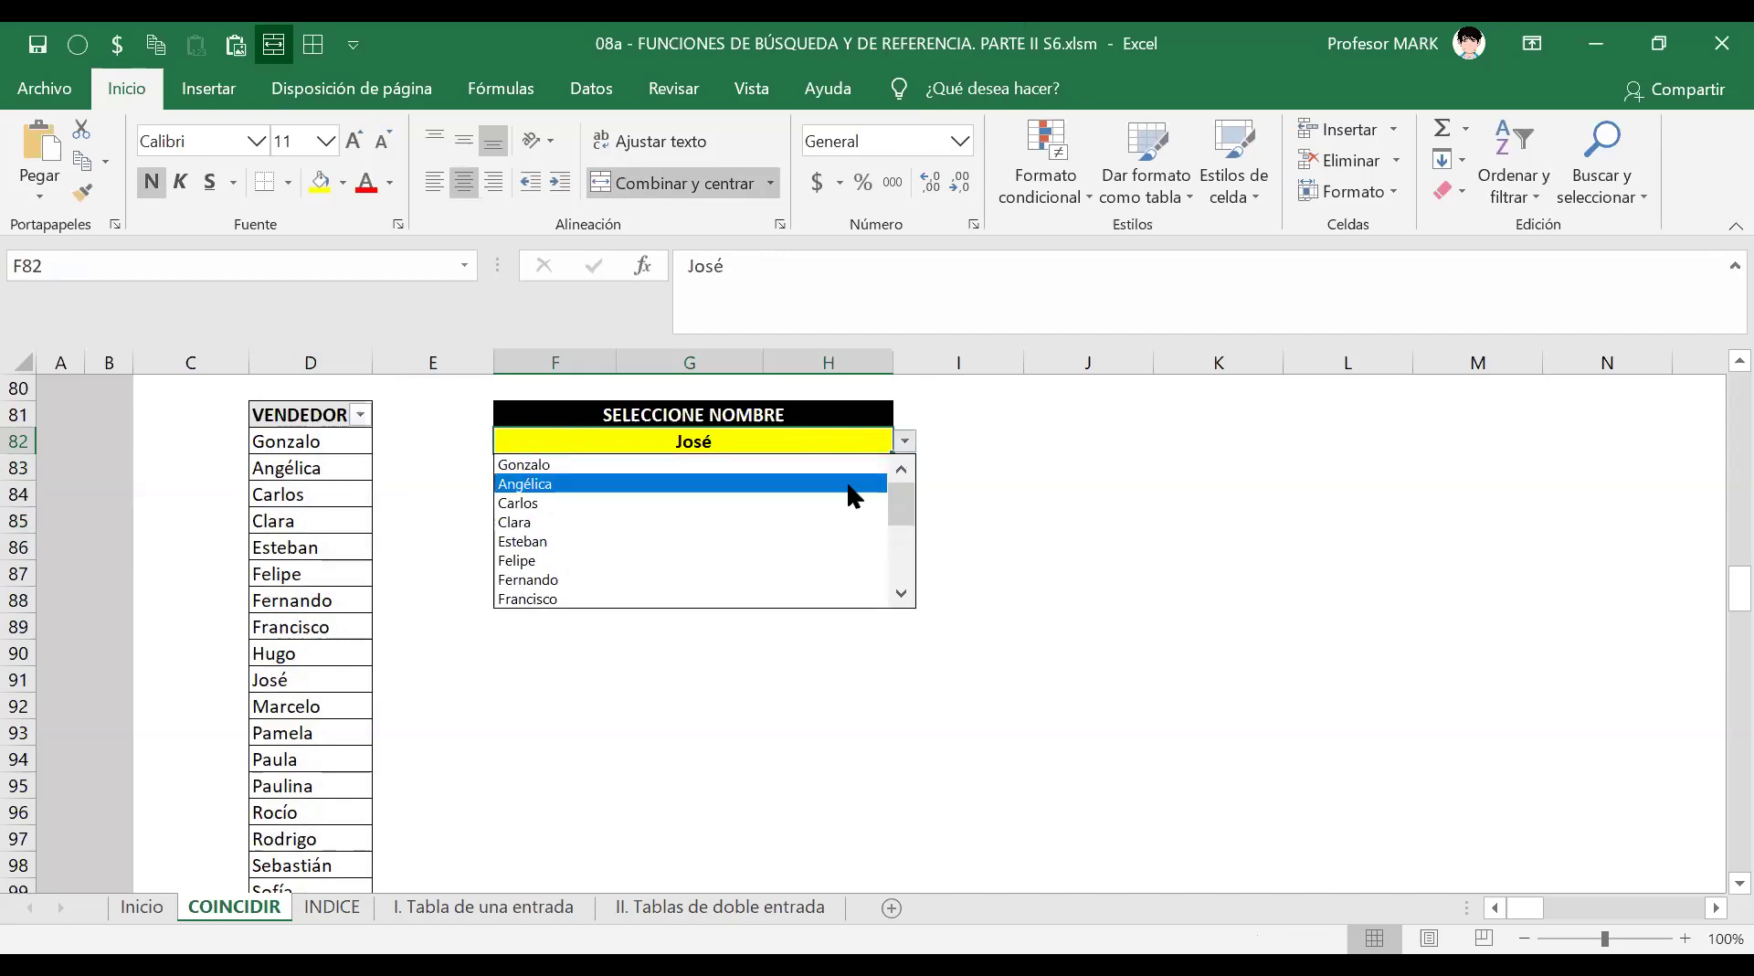
pyautogui.click(836, 580)
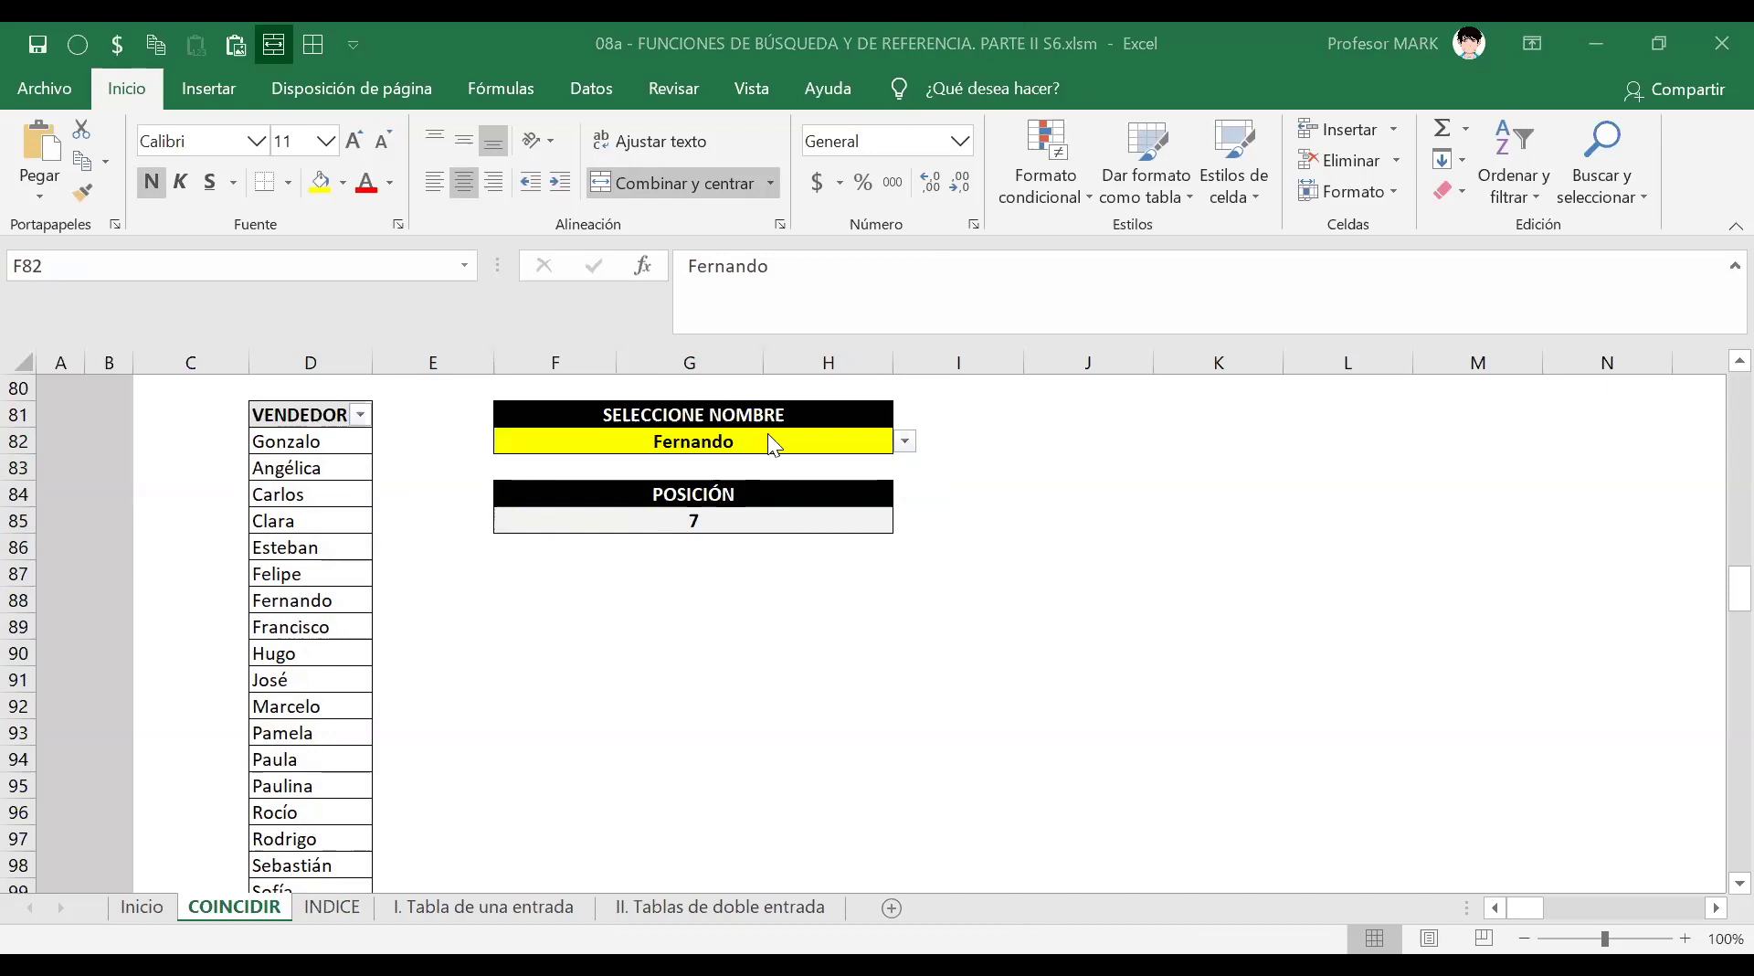
# Change the selection in F82 to the seller listed in D85.
pyautogui.click(905, 443)
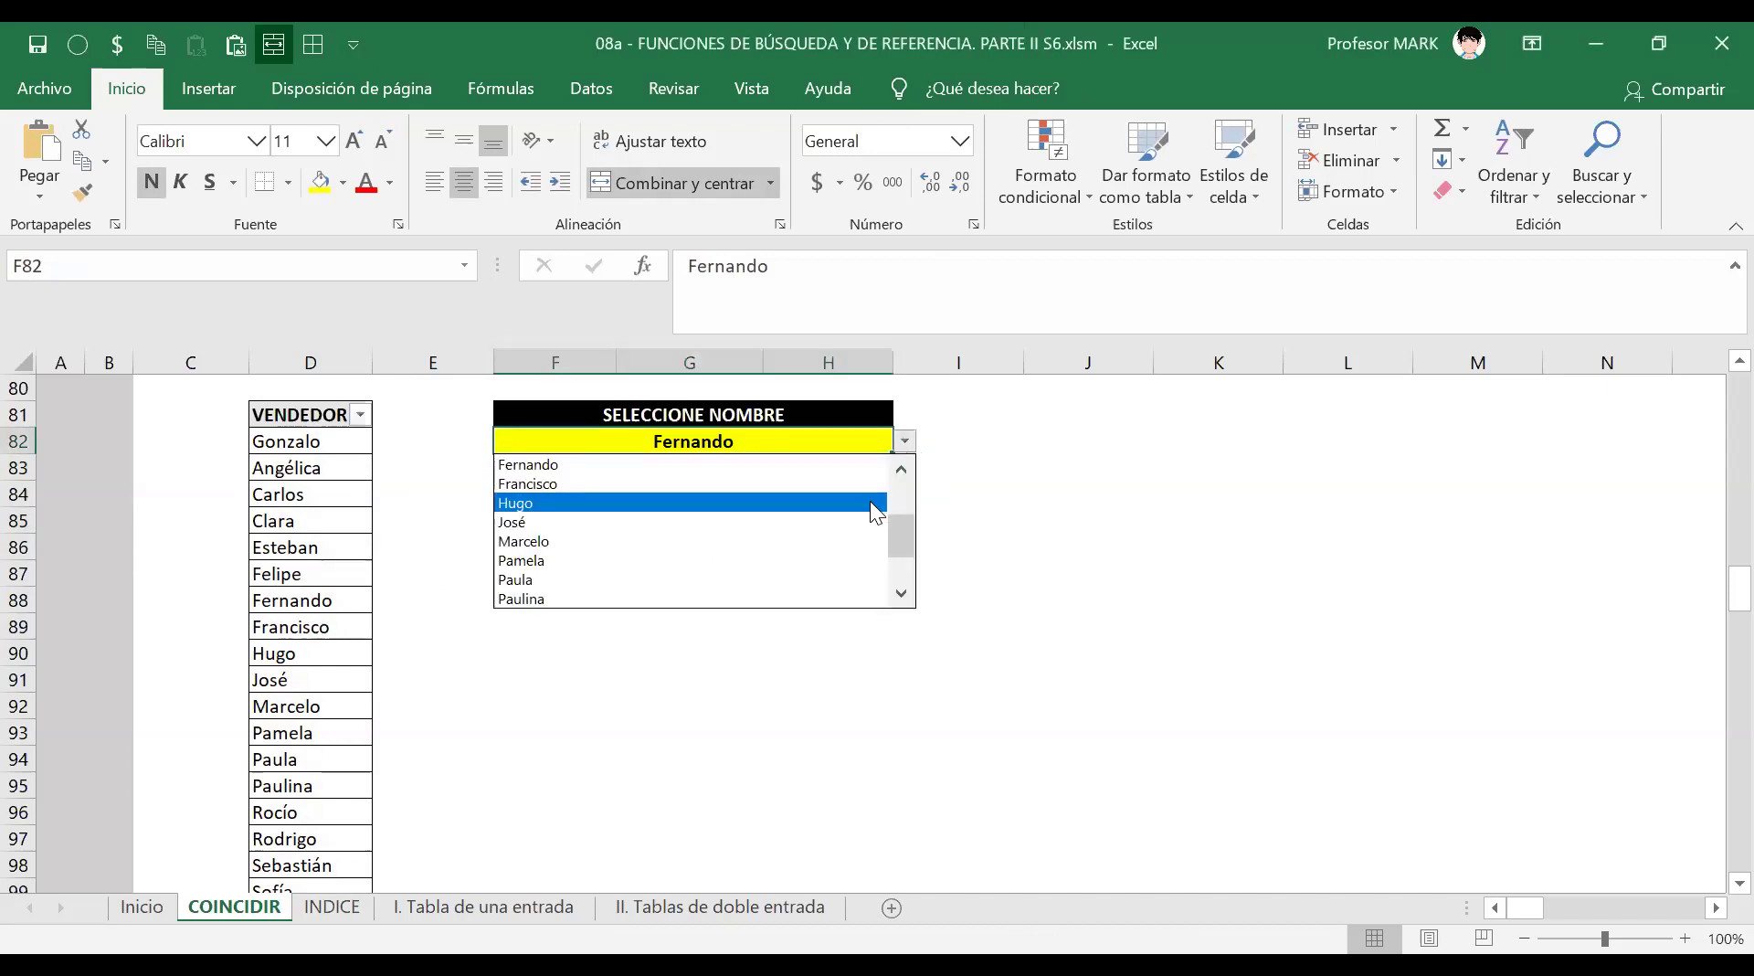
pyautogui.scroll(2, 906, 532)
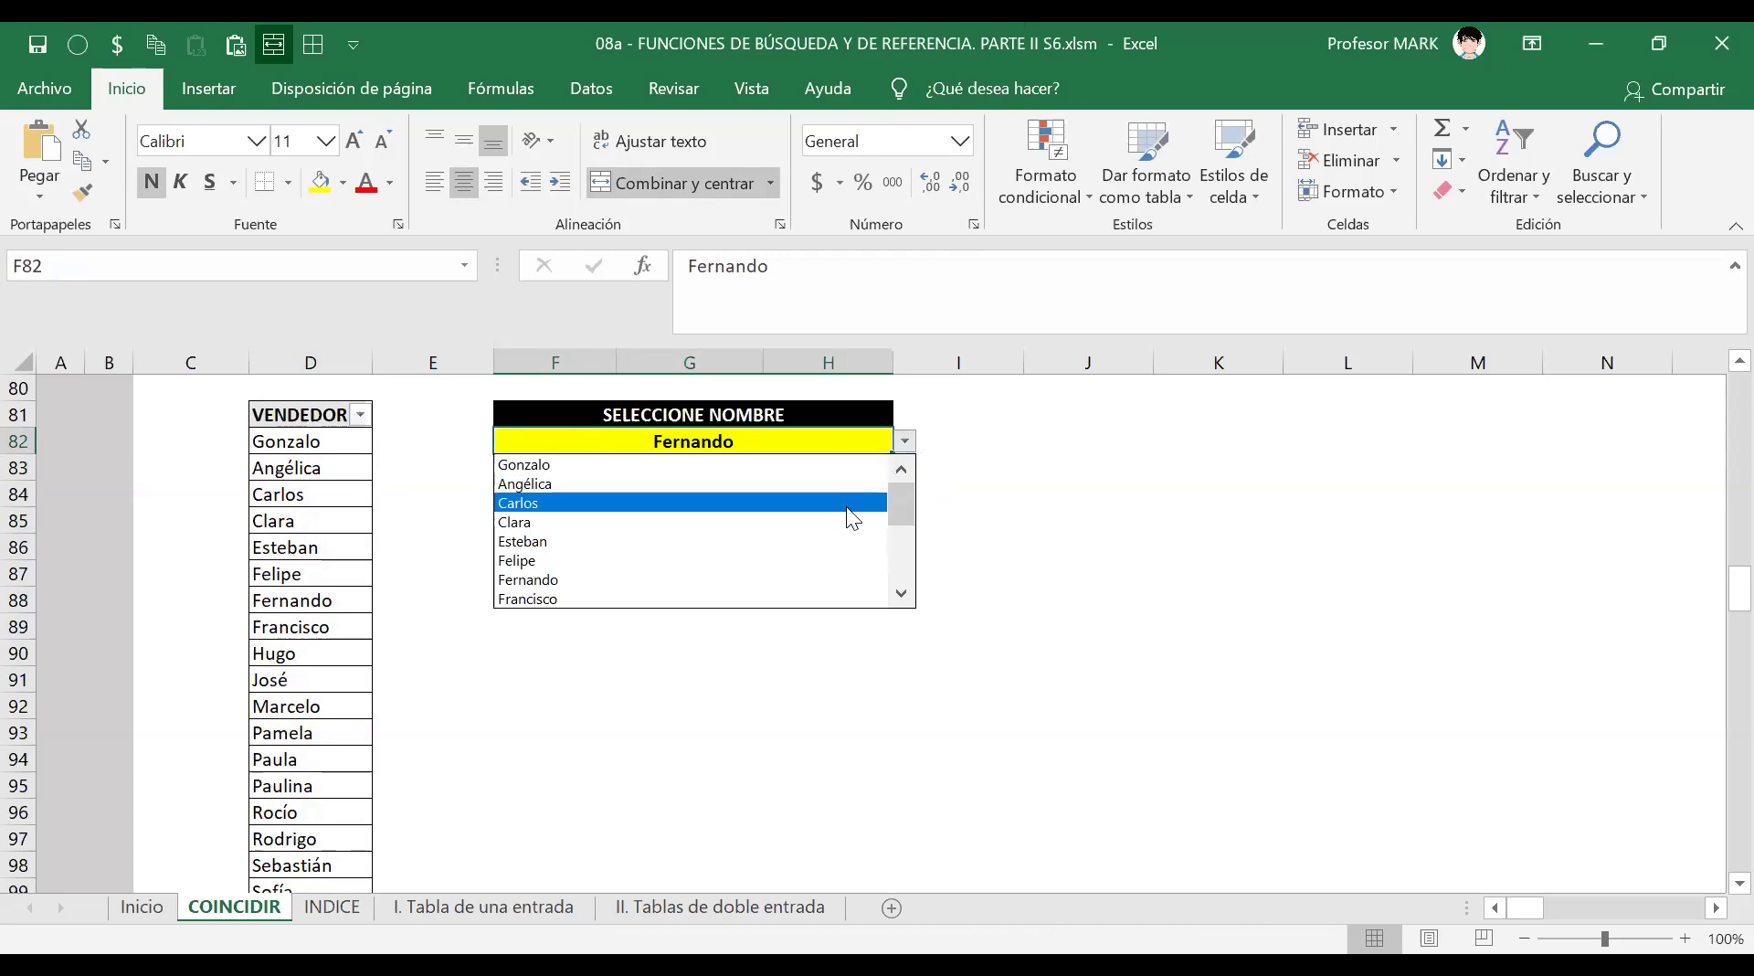
pyautogui.click(846, 522)
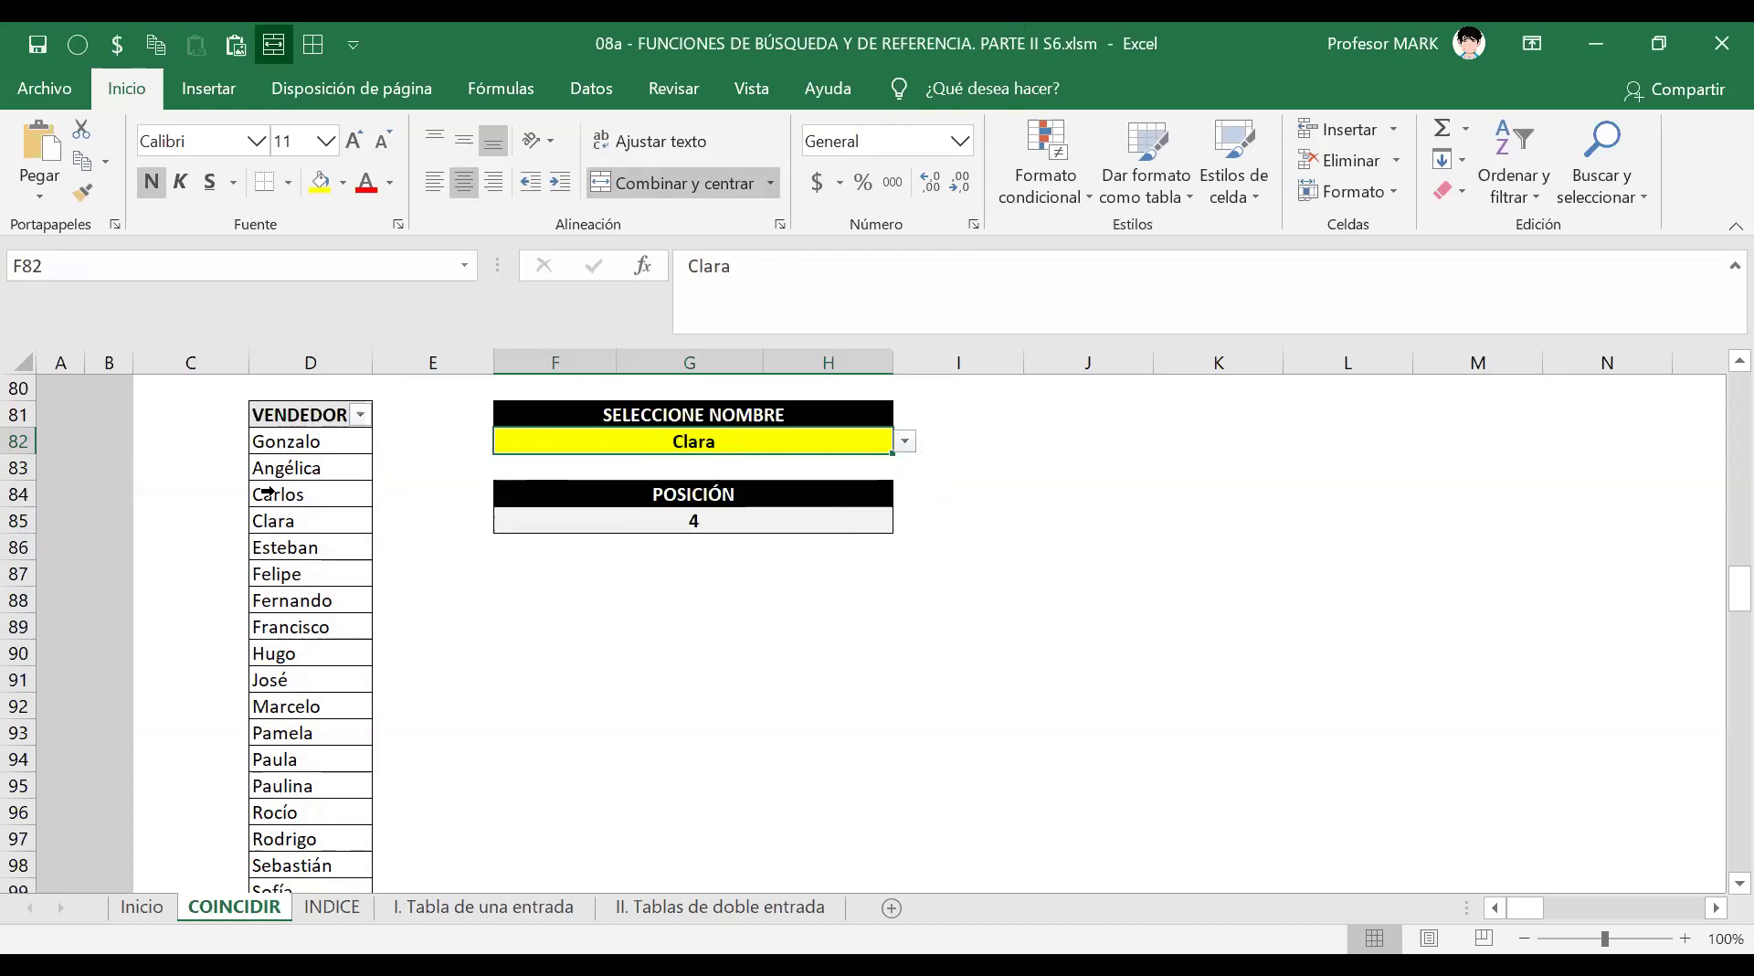
# Overwrite D83 with the seller name from D85 so the VENDEDOR column contains a duplicate.
pyautogui.click(278, 523)
pyautogui.click(274, 469)
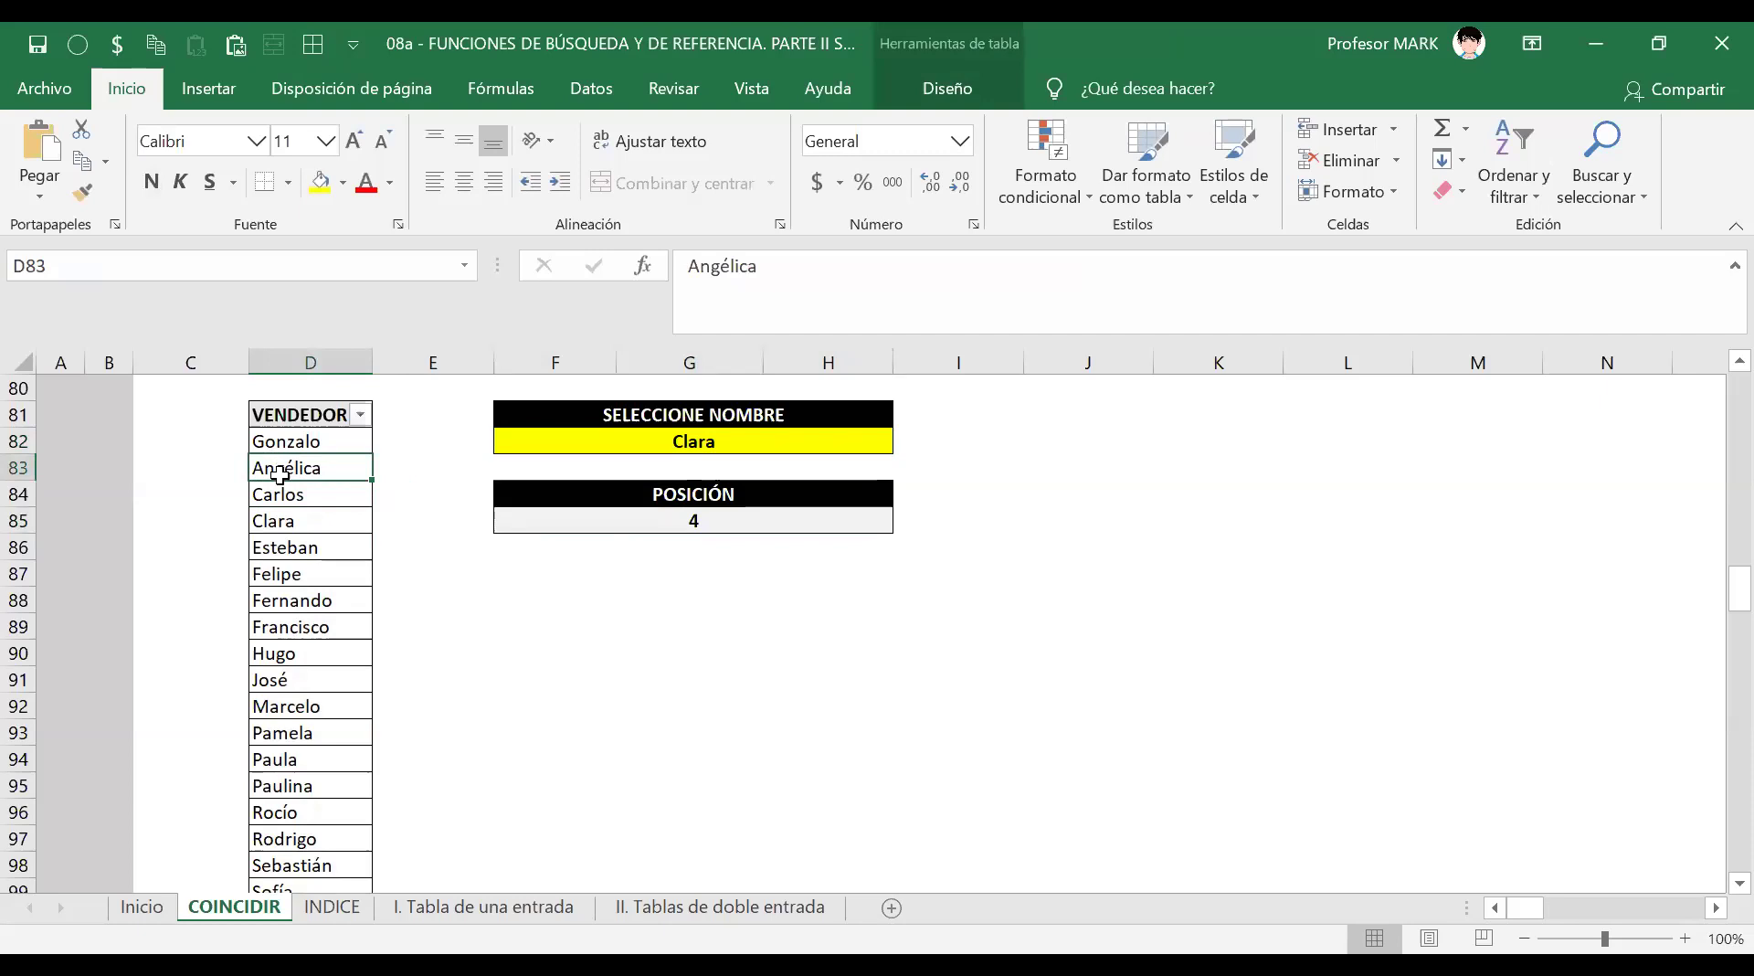
pyautogui.write('Clara')
pyautogui.press('Return')
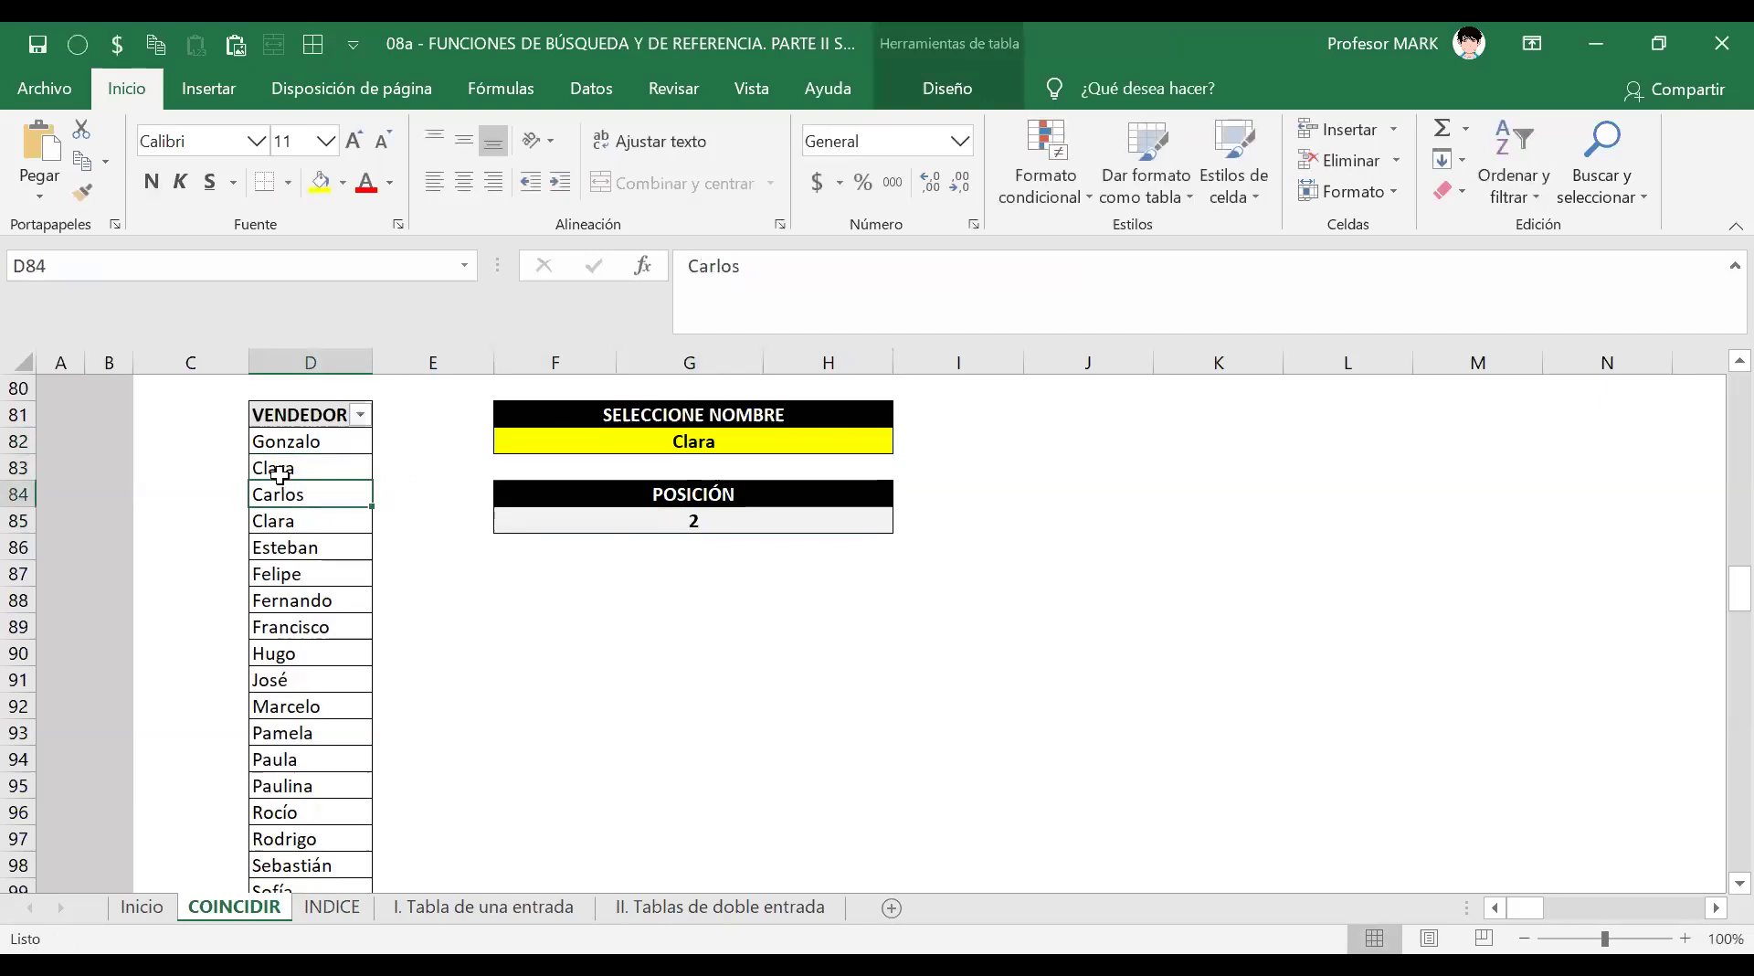
# Compare the duplicate names in D83 and D85, and undo the overwrite of D83.
pyautogui.click(283, 467)
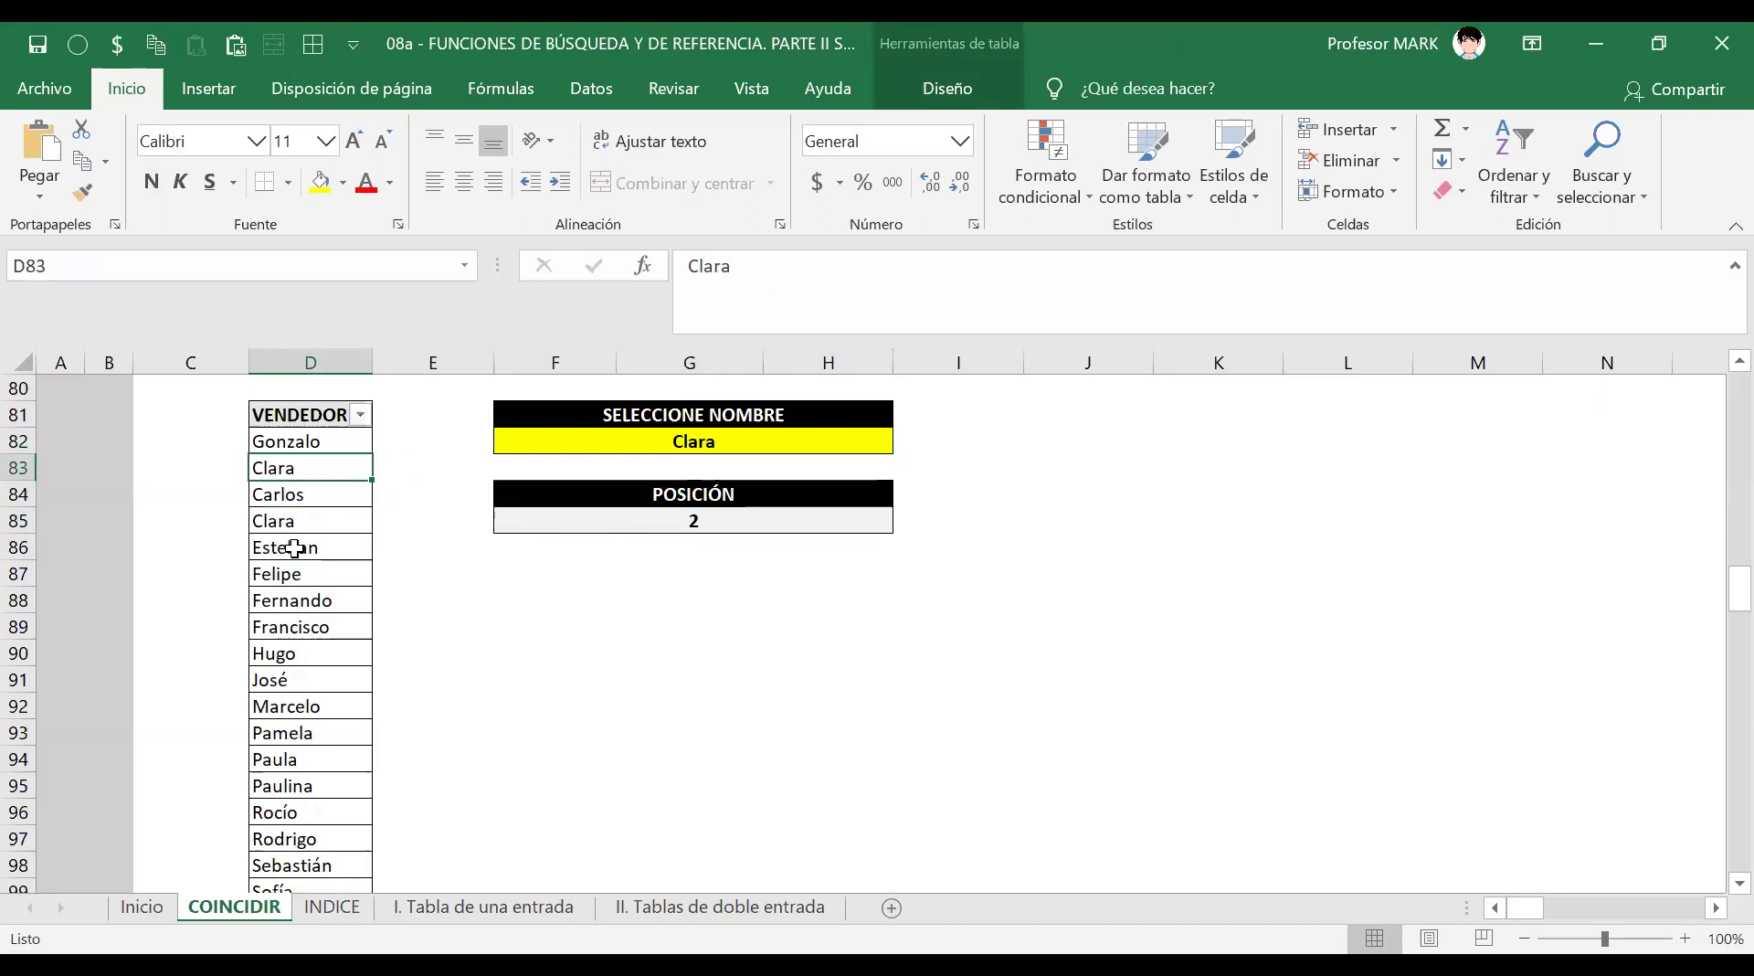
pyautogui.keyDown('ctrl'); pyautogui.click(314, 521); pyautogui.keyUp('ctrl')
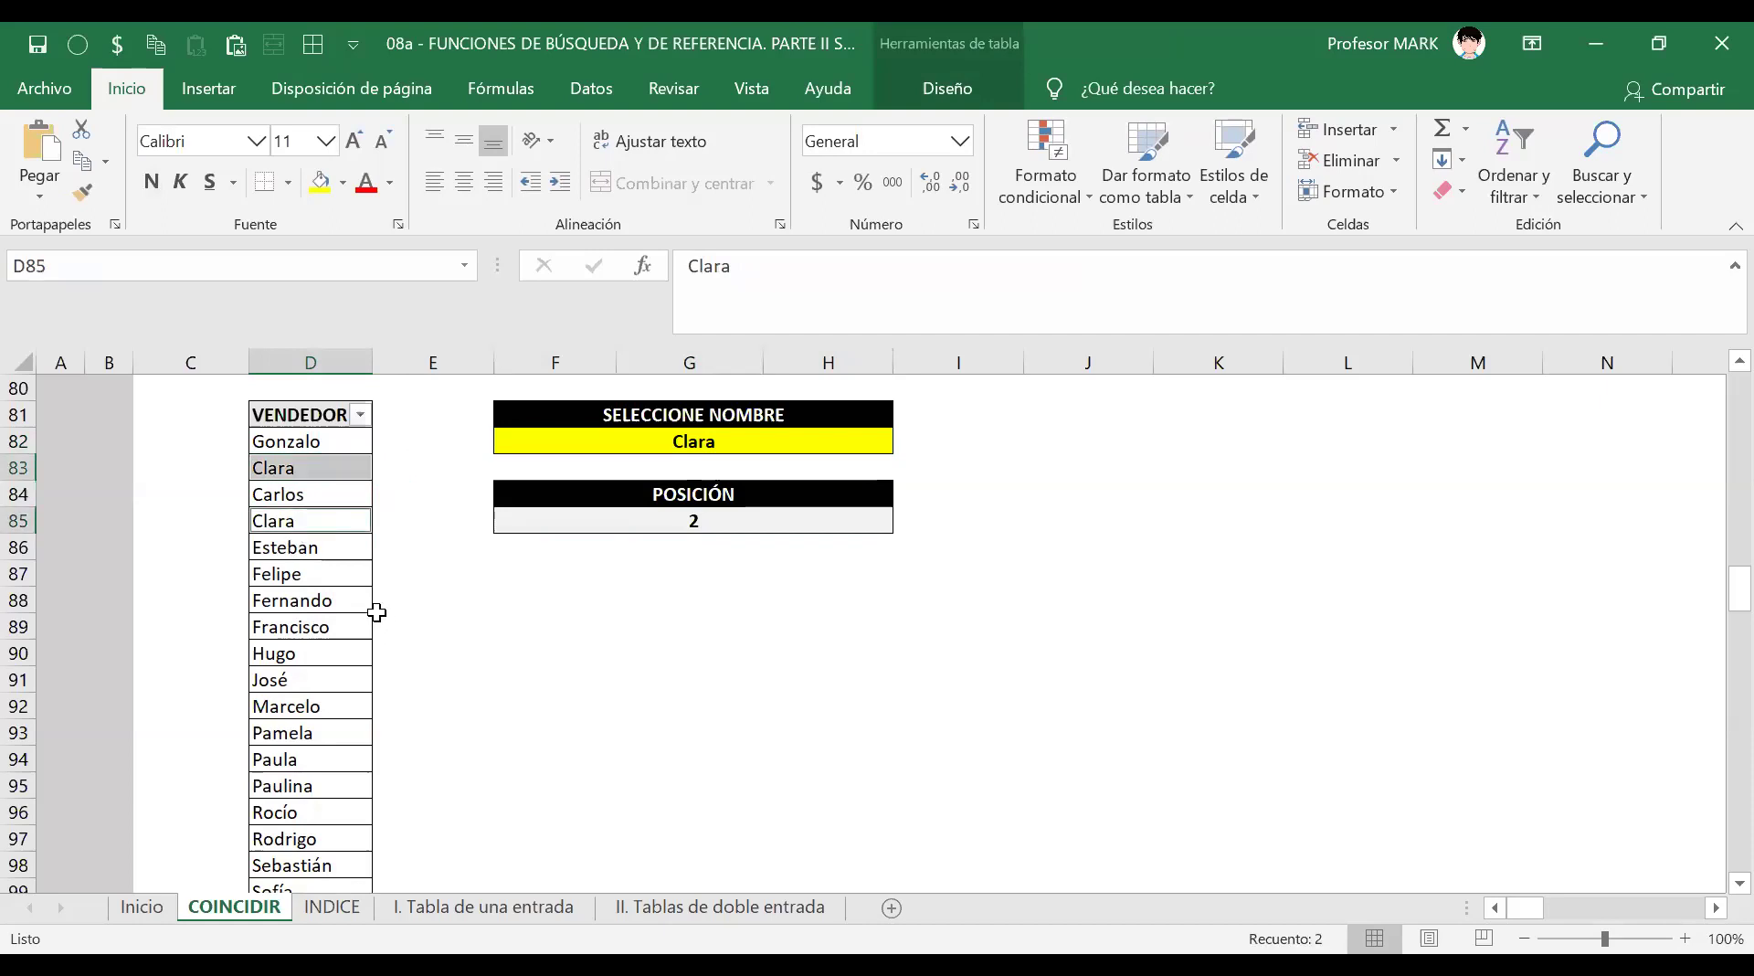
pyautogui.click(274, 469)
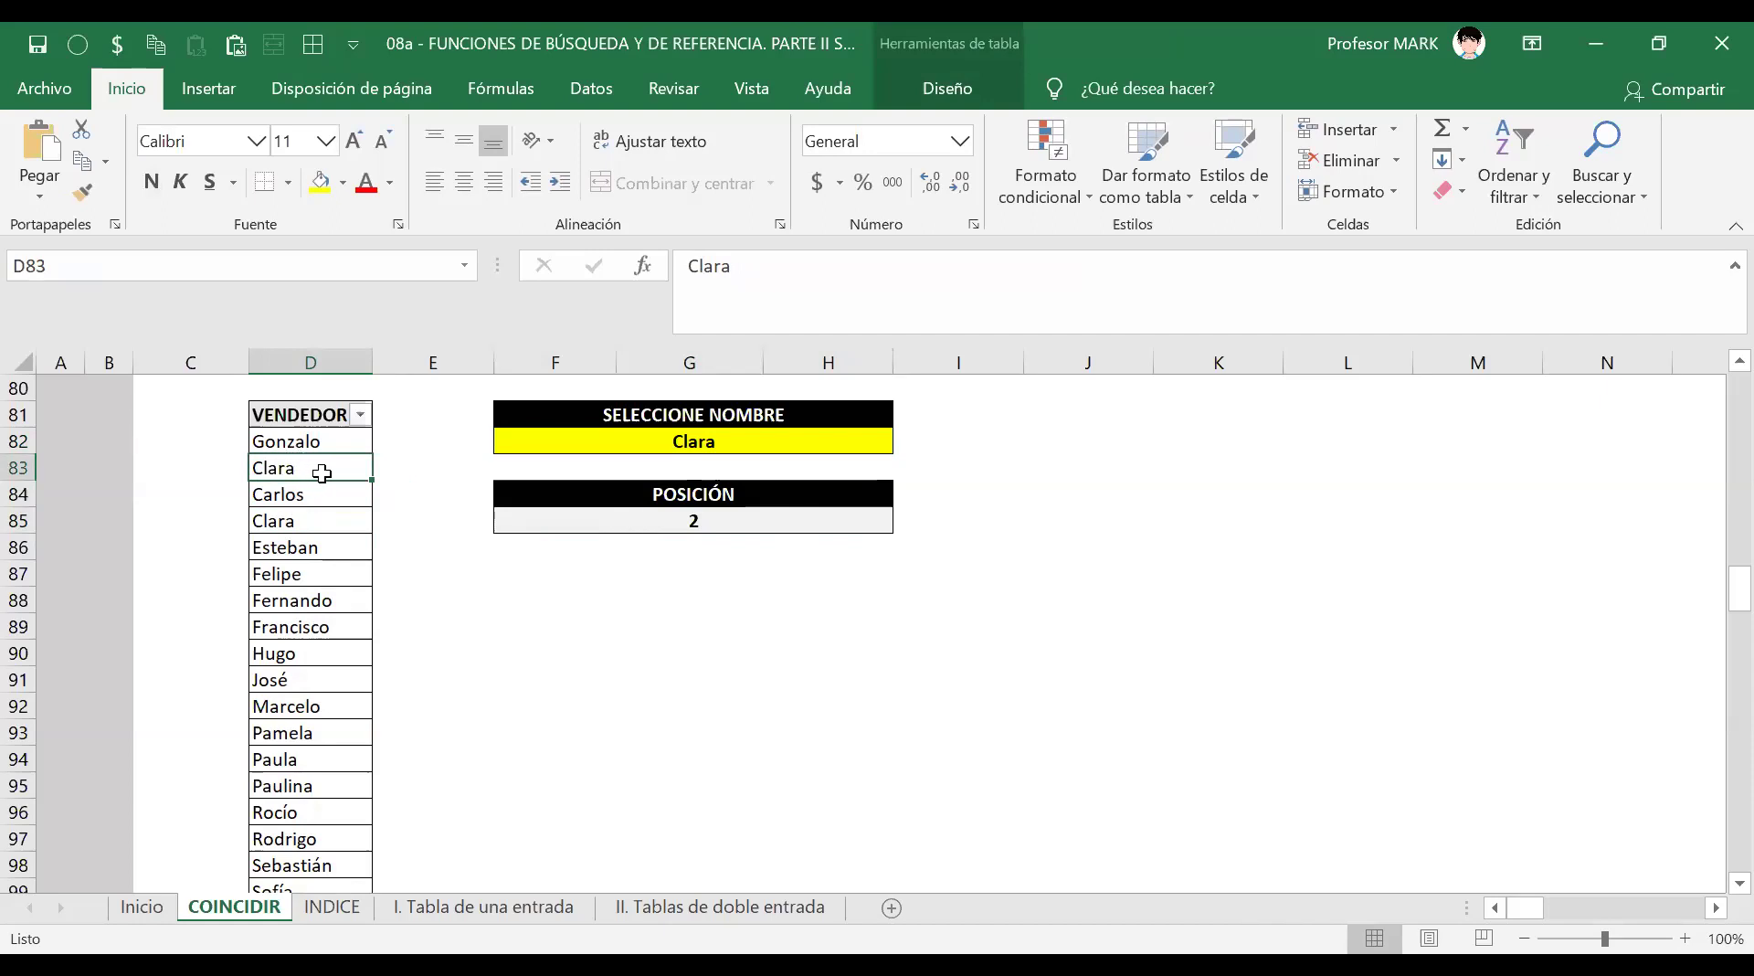
pyautogui.hotkey('ctrl', 'z')
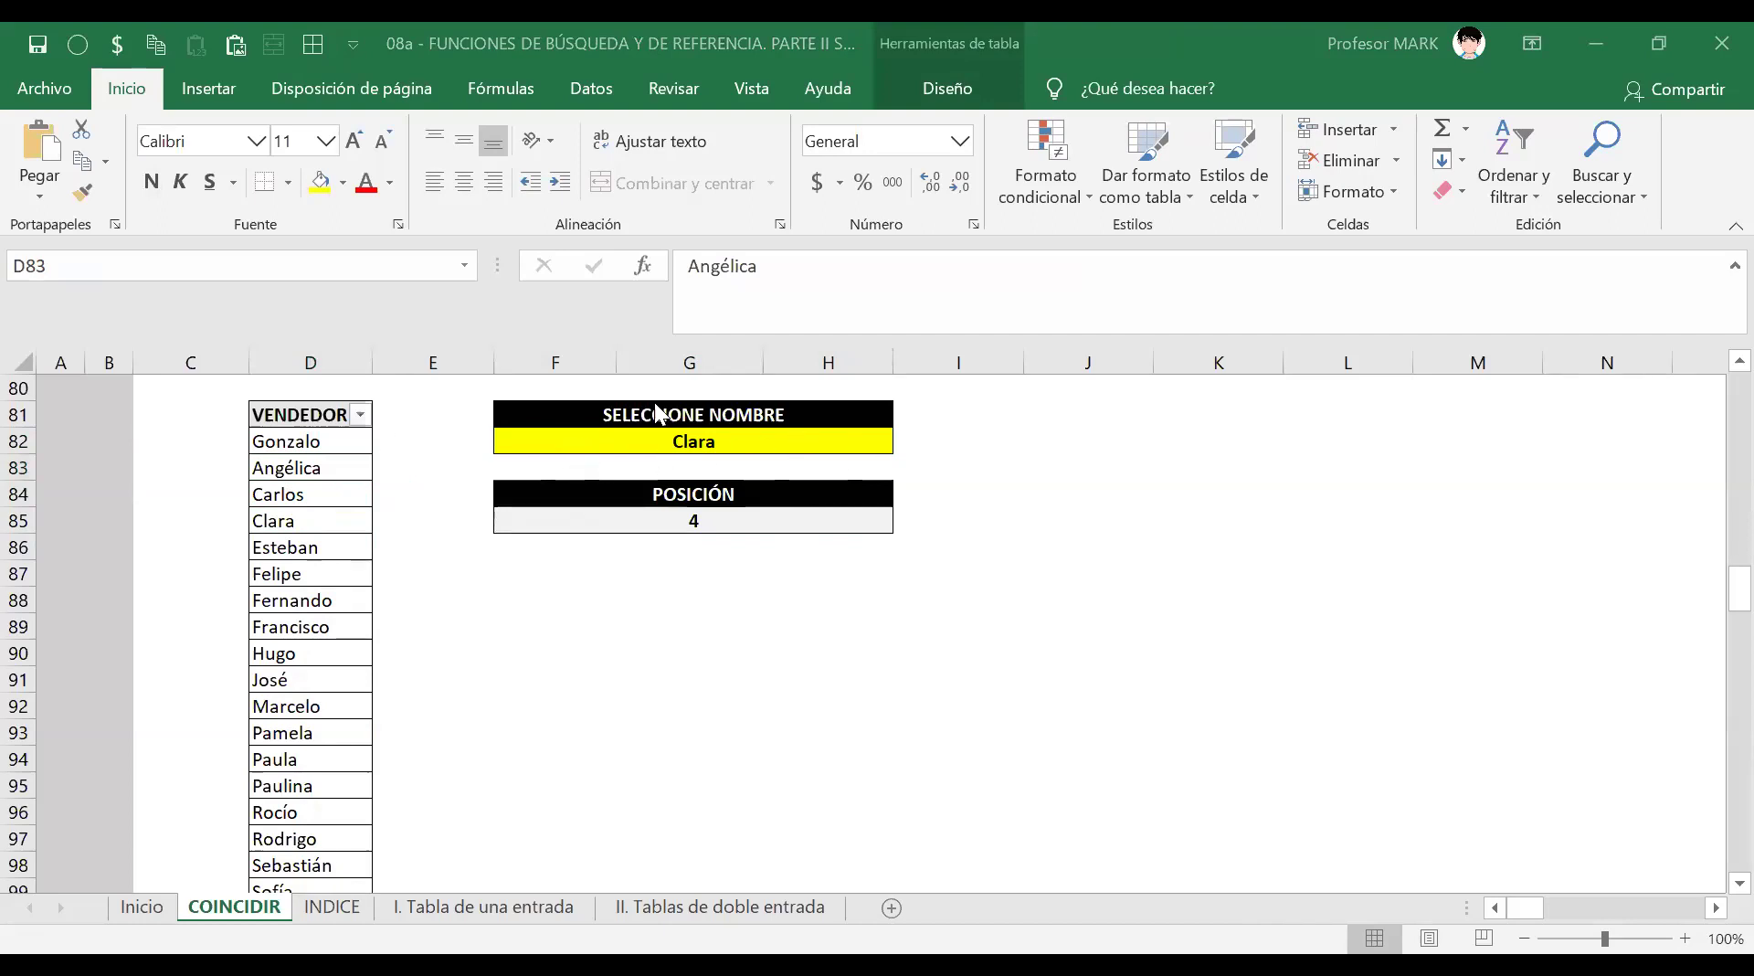
# Examine how the COINCIDIR formula in F85 takes its lookup value from F82, leaving the formula as entered.
pyautogui.click(721, 446)
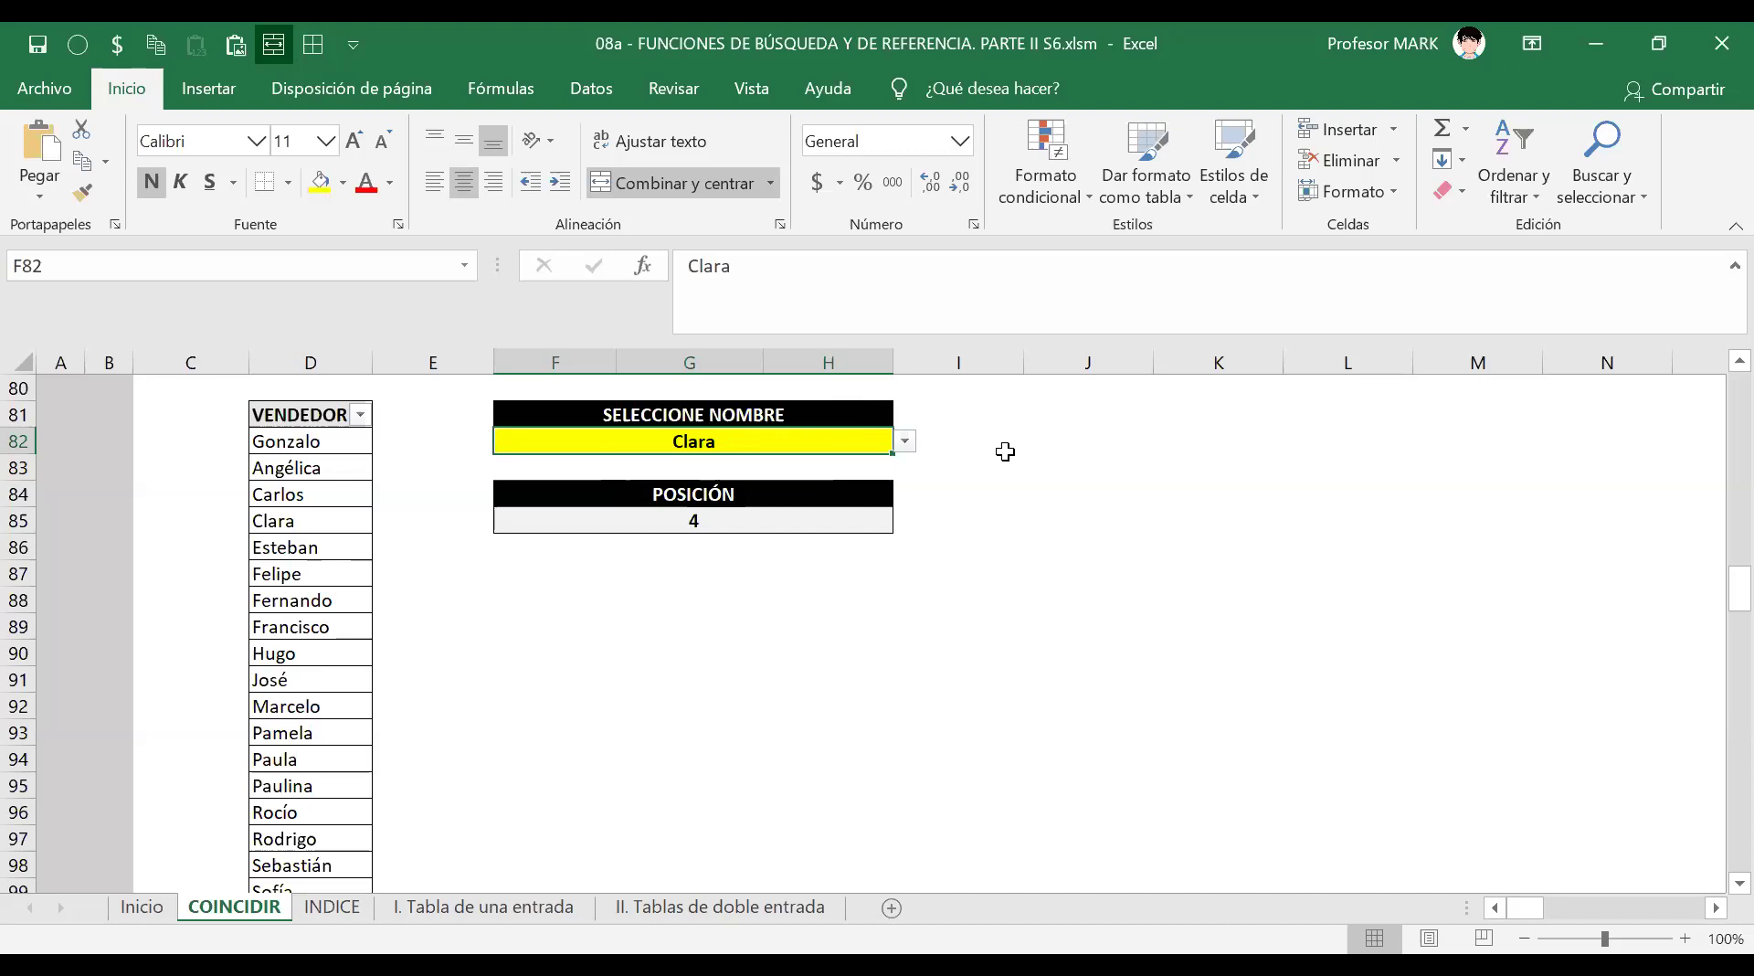
pyautogui.click(734, 517)
pyautogui.doubleClick(748, 518)
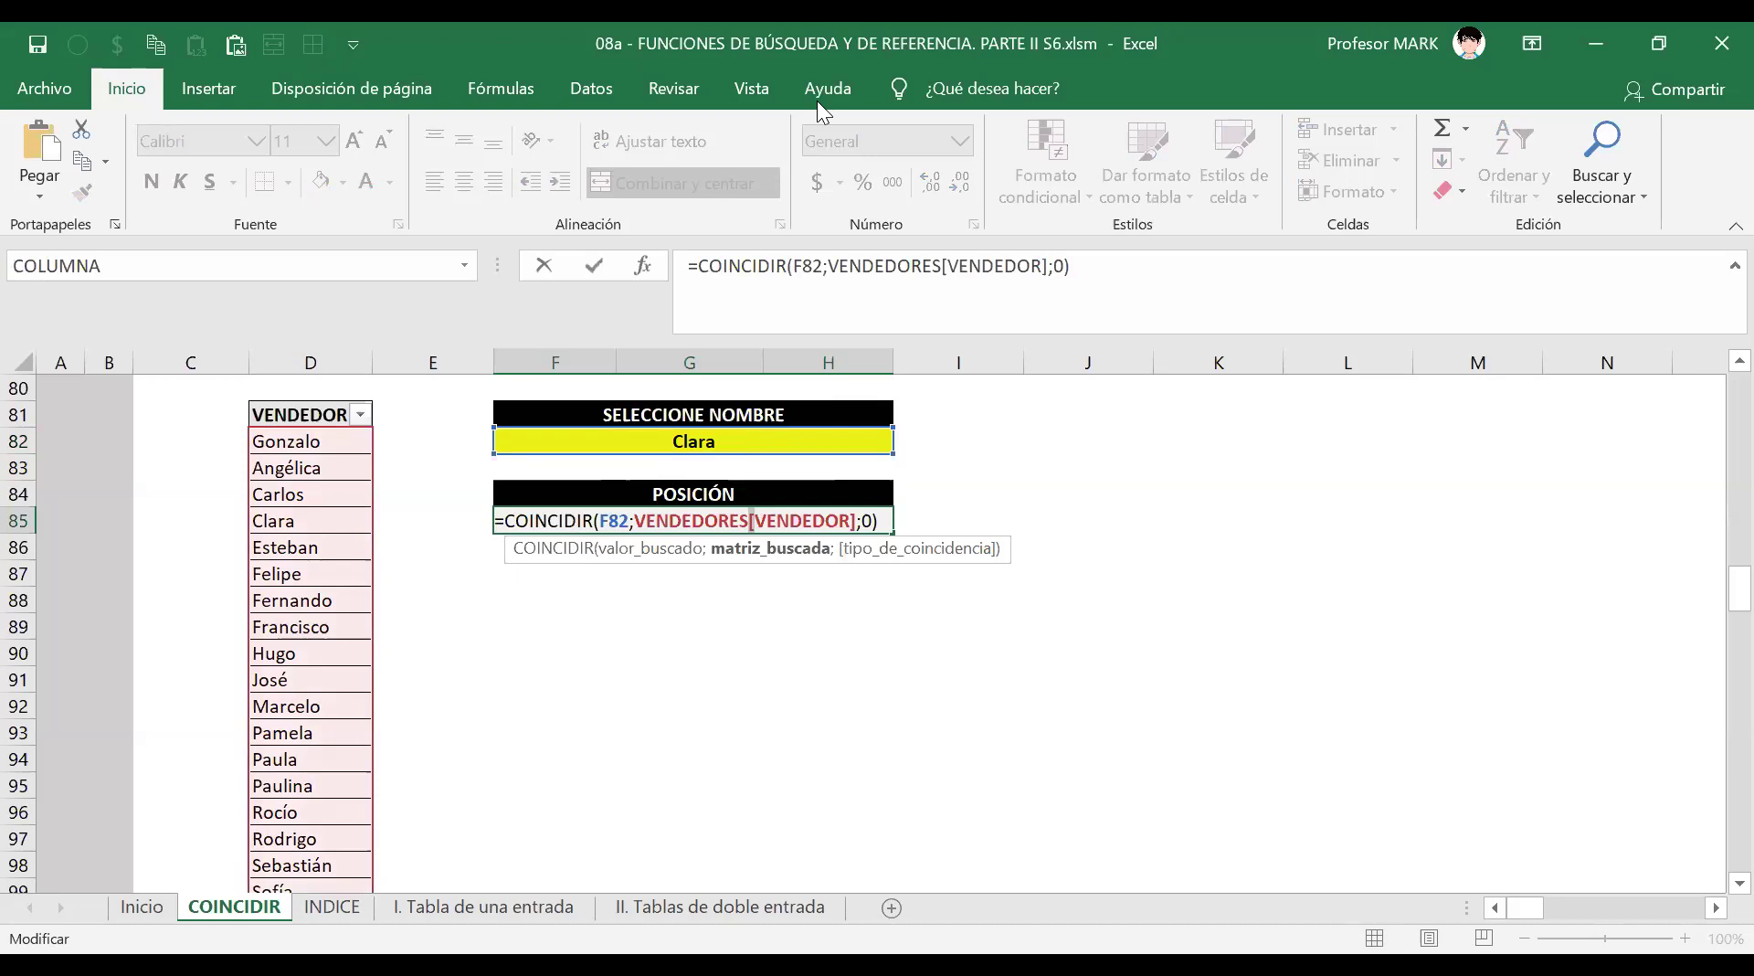
pyautogui.moveTo(630, 525)
pyautogui.mouseDown()
pyautogui.moveTo(614, 550)
pyautogui.moveTo(639, 435)
pyautogui.moveTo(627, 451)
pyautogui.moveTo(650, 450)
pyautogui.mouseUp()
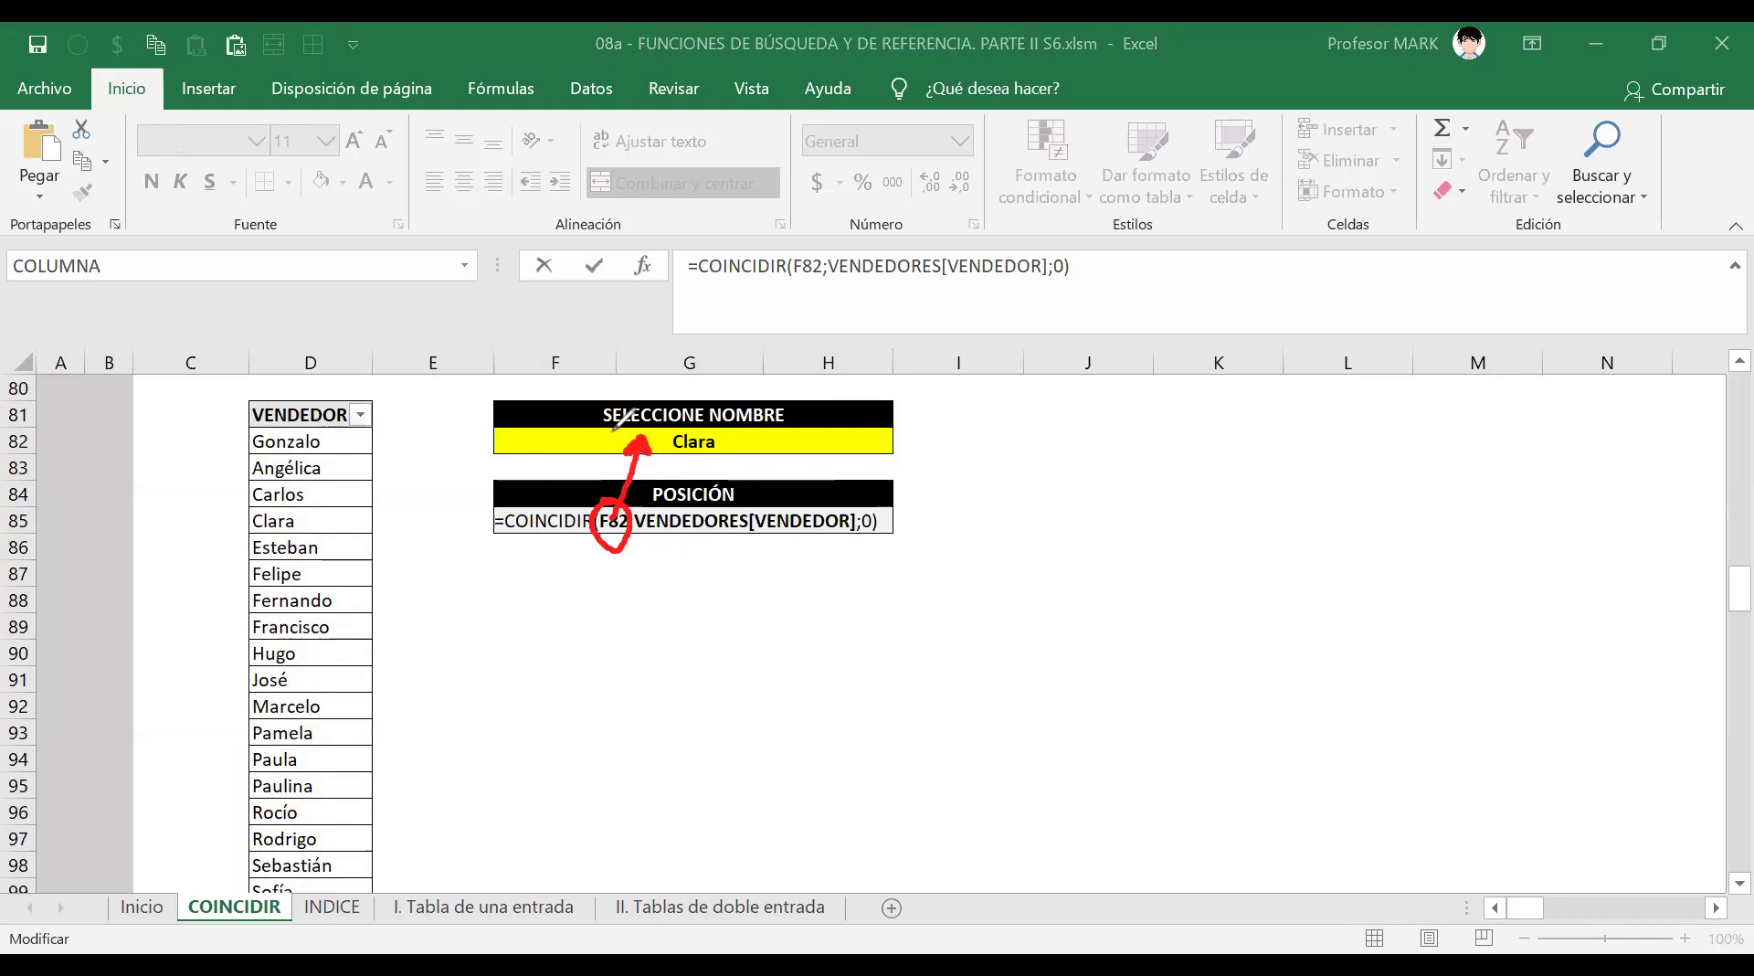
pyautogui.moveTo(691, 402)
pyautogui.mouseDown()
pyautogui.moveTo(669, 449)
pyautogui.moveTo(735, 425)
pyautogui.moveTo(687, 402)
pyautogui.moveTo(793, 440)
pyautogui.moveTo(773, 507)
pyautogui.moveTo(798, 493)
pyautogui.mouseUp()
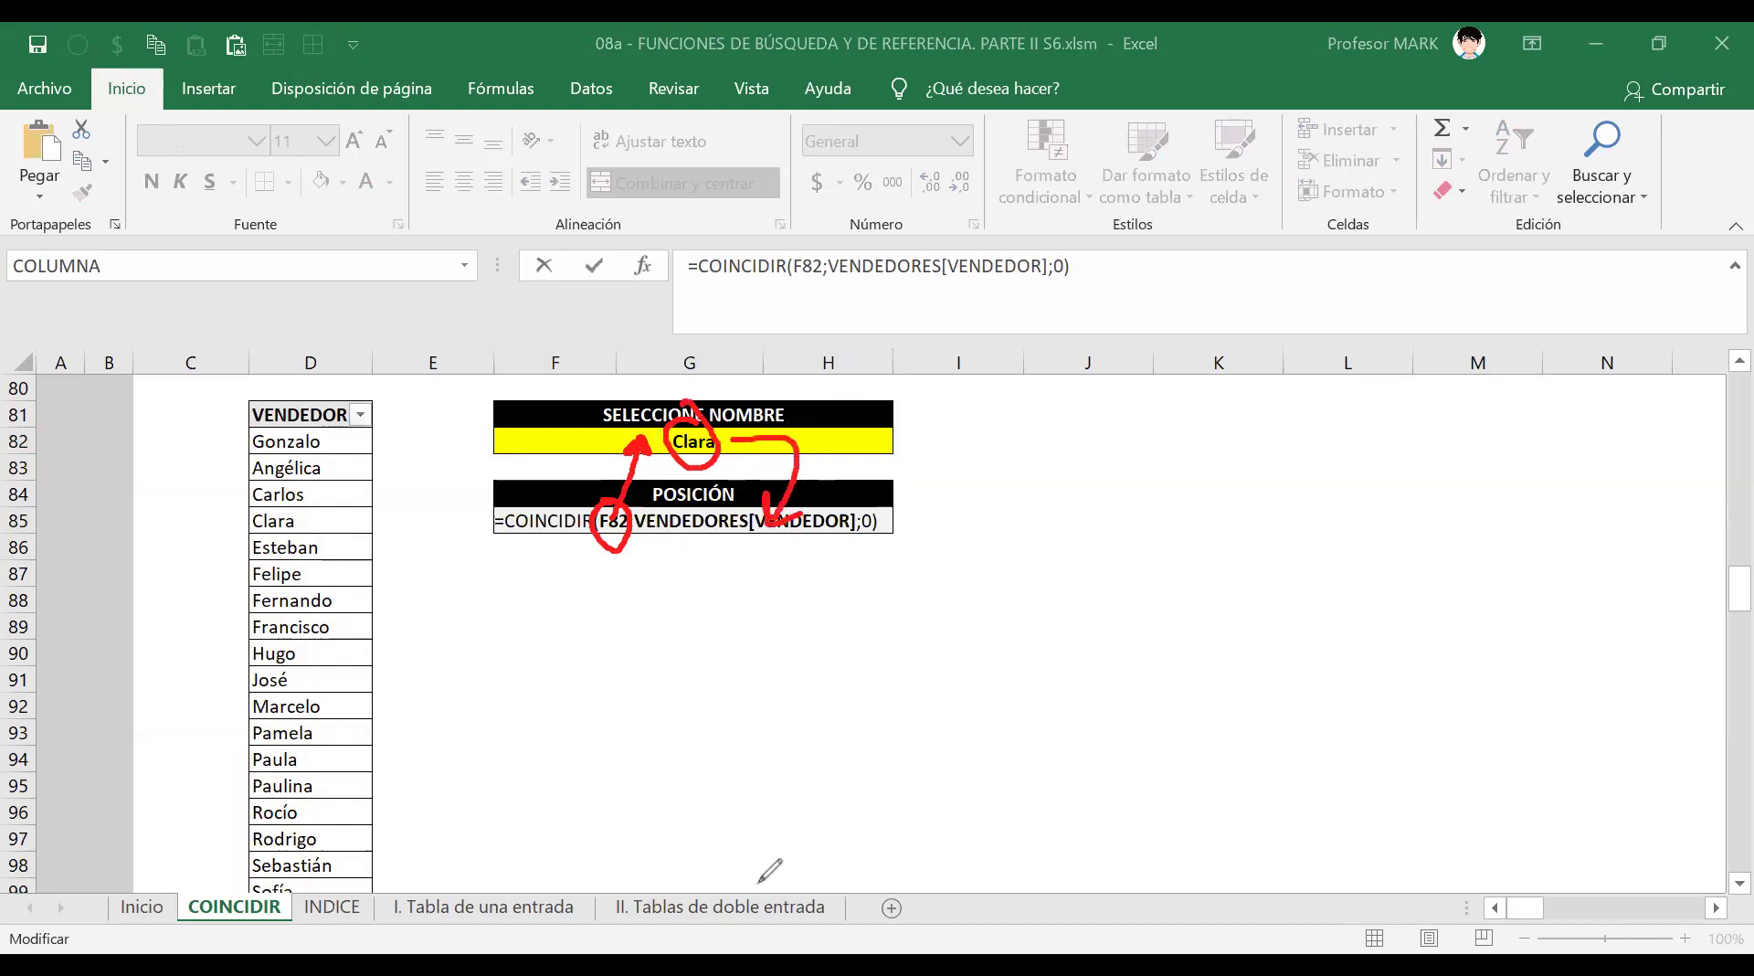
pyautogui.press('e')
pyautogui.press('Escape')
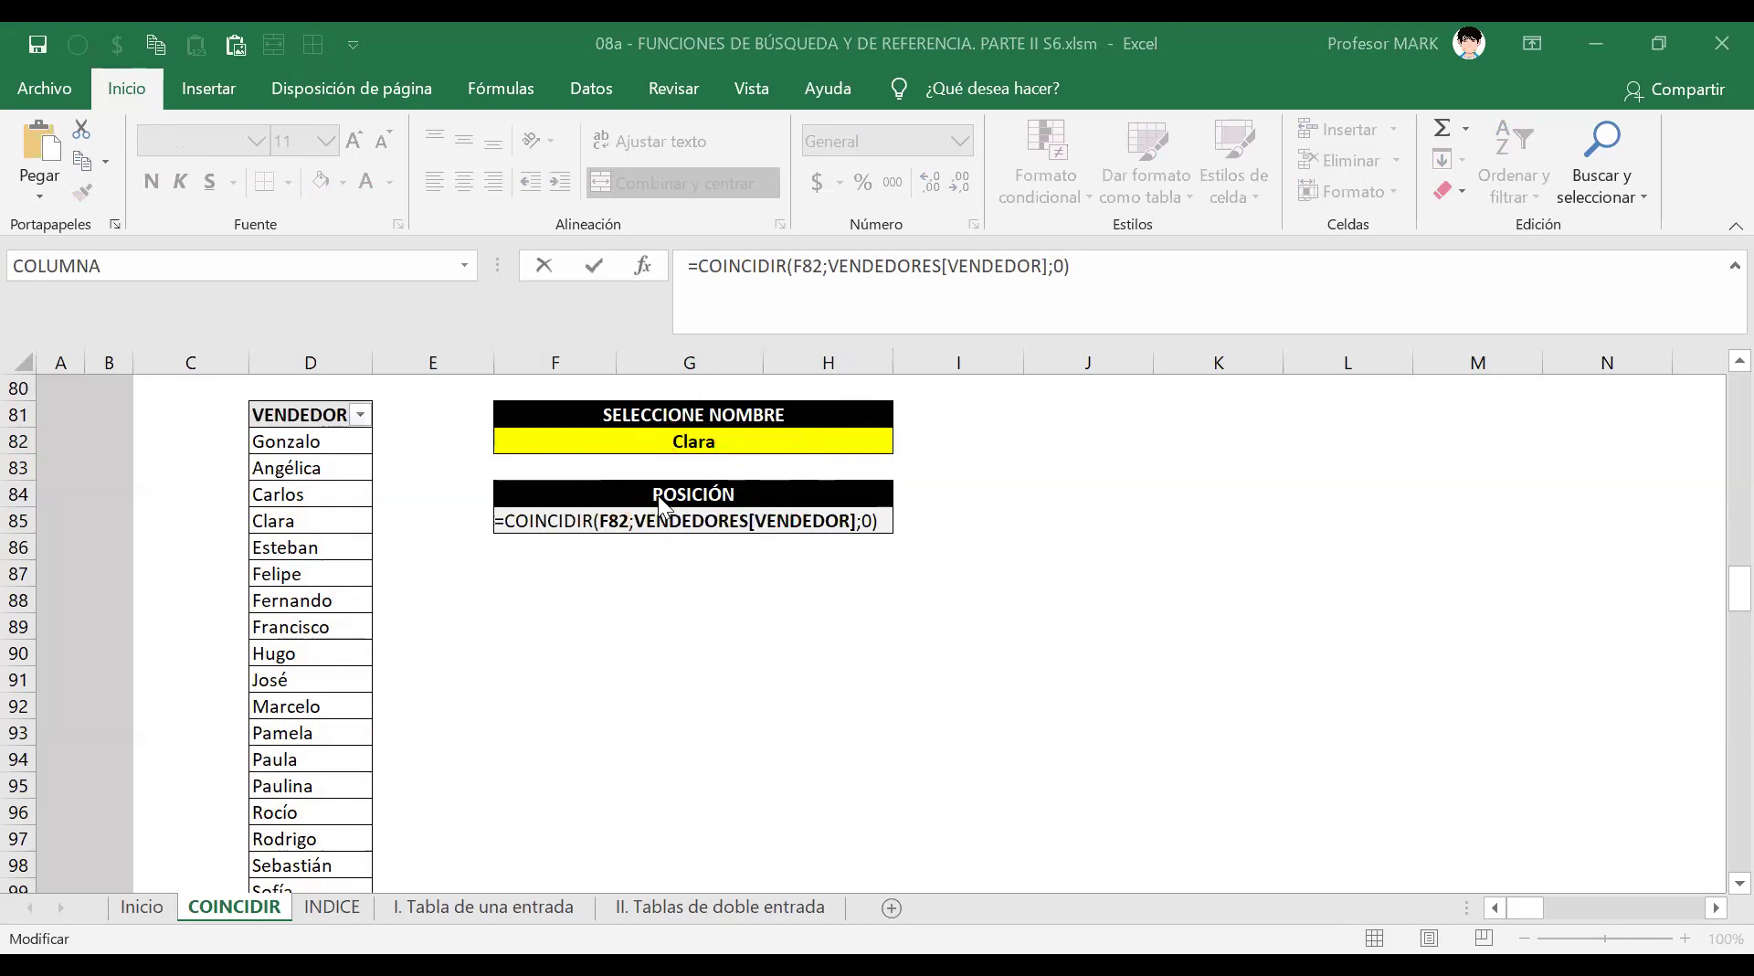
pyautogui.click(554, 518)
pyautogui.press('Return')
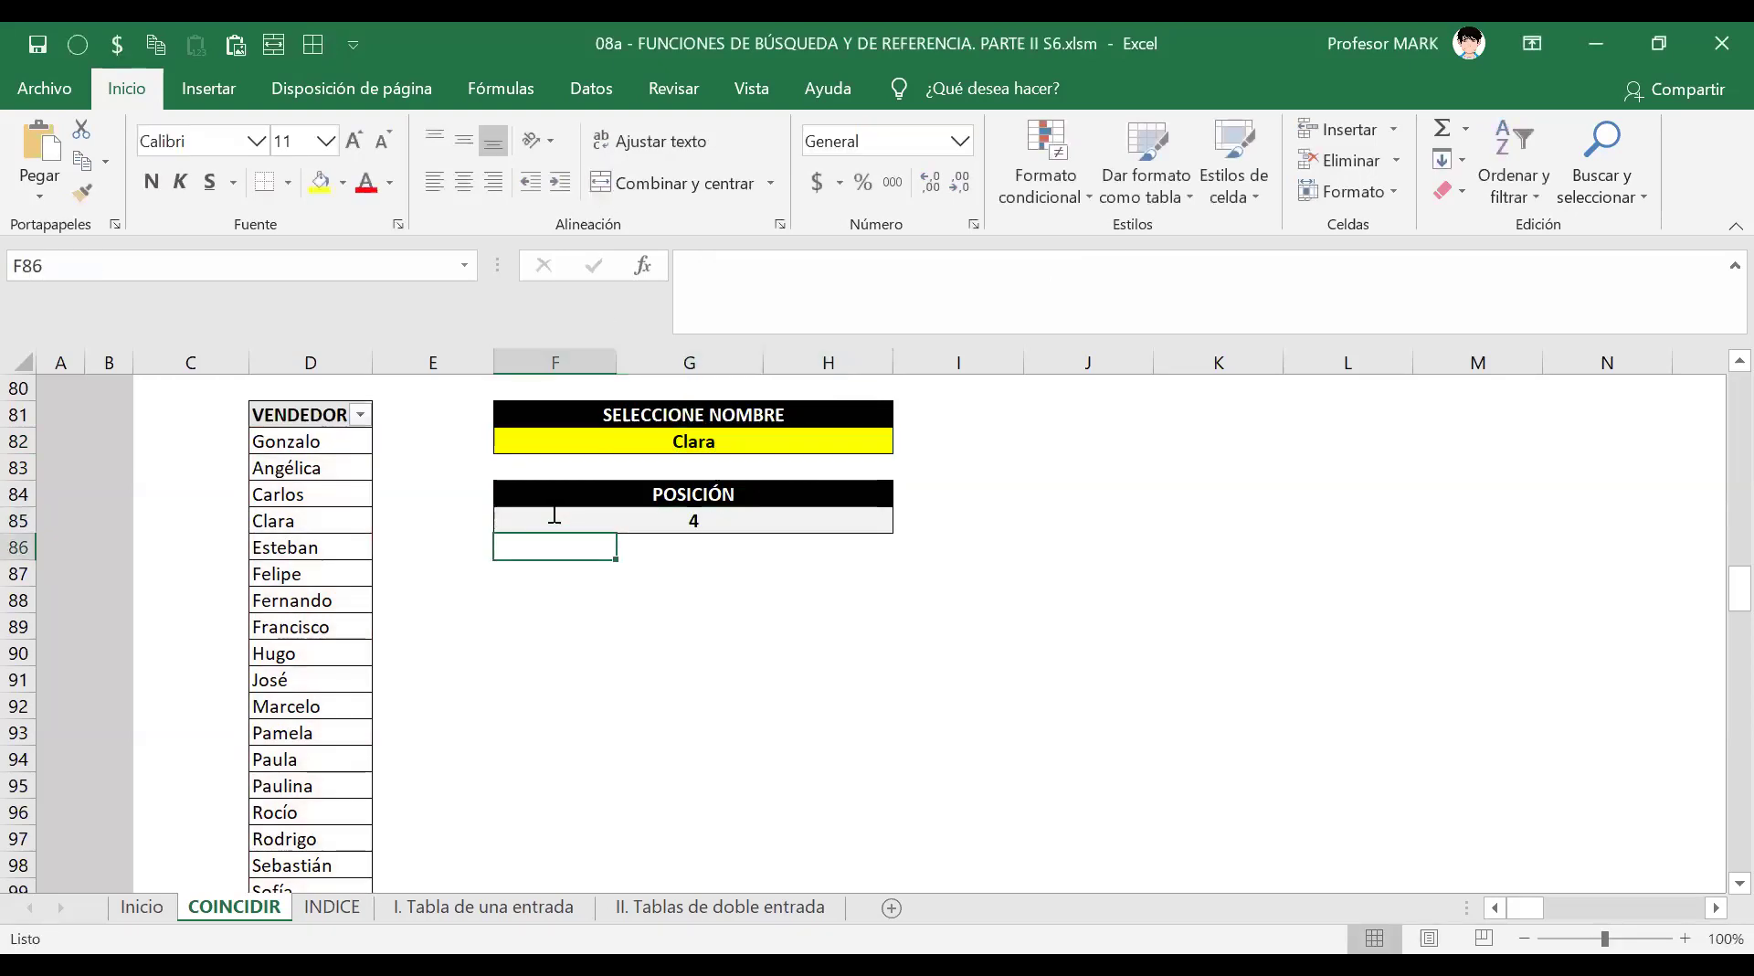
# Clear the seller name from F82 under SELECCIONE NOMBRE.
pyautogui.click(583, 445)
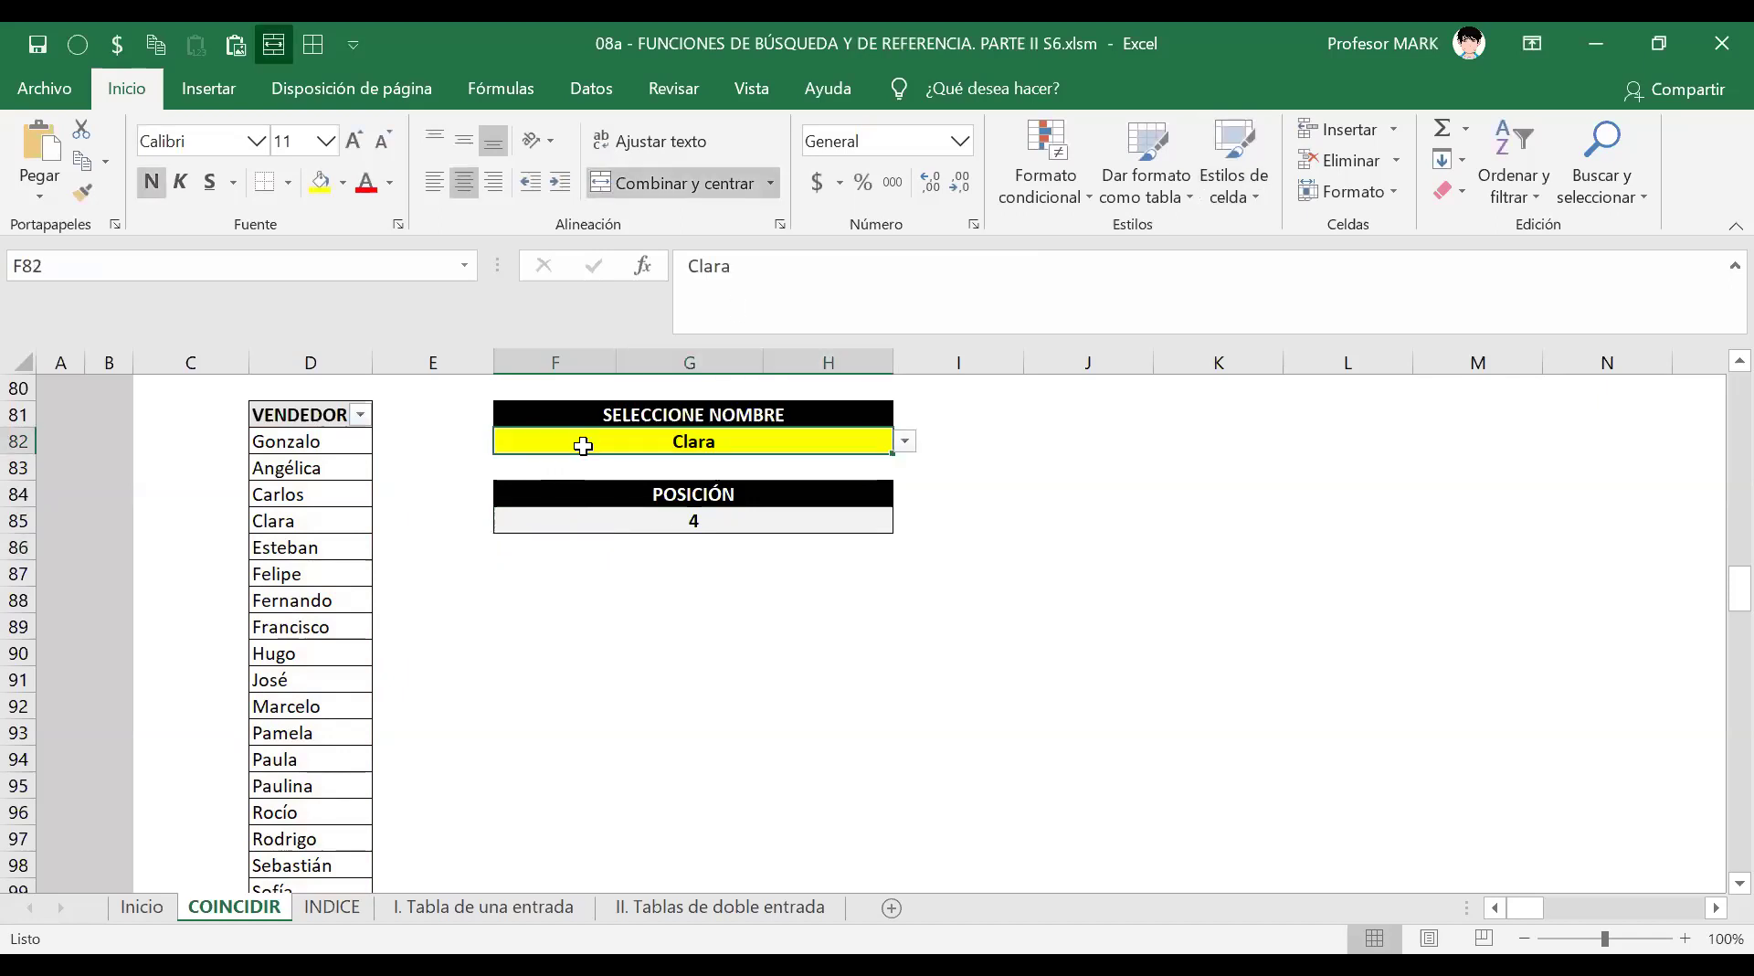
pyautogui.press('Delete')
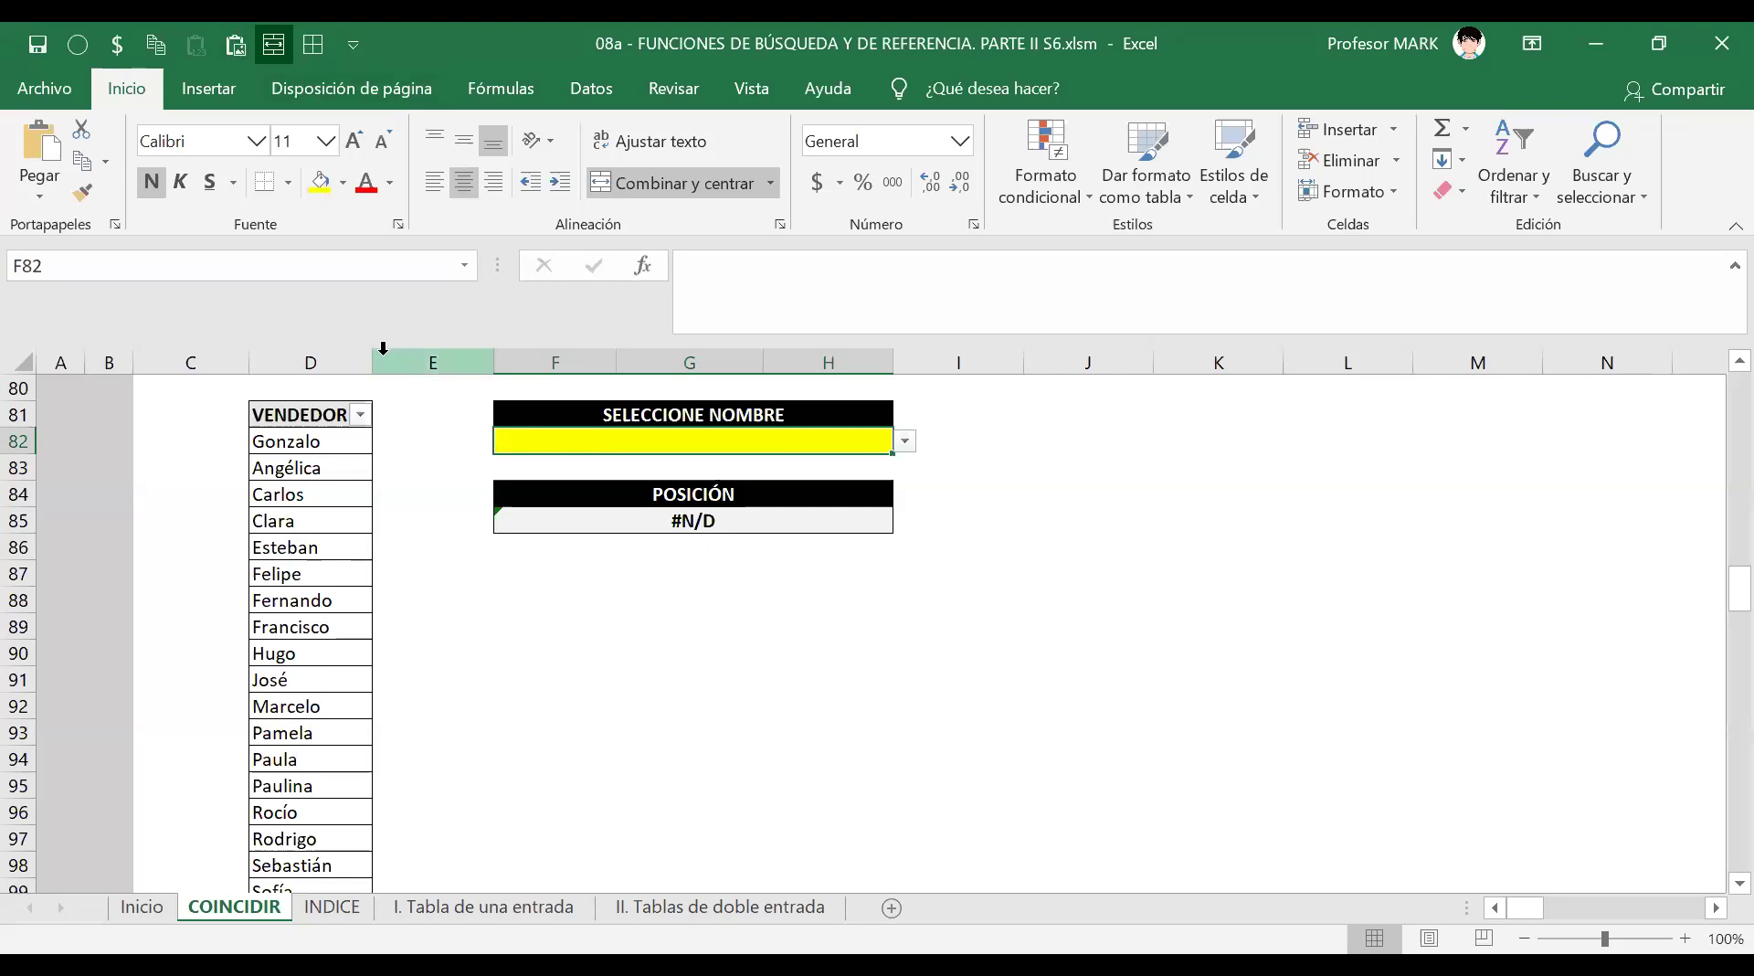
pyautogui.click(298, 447)
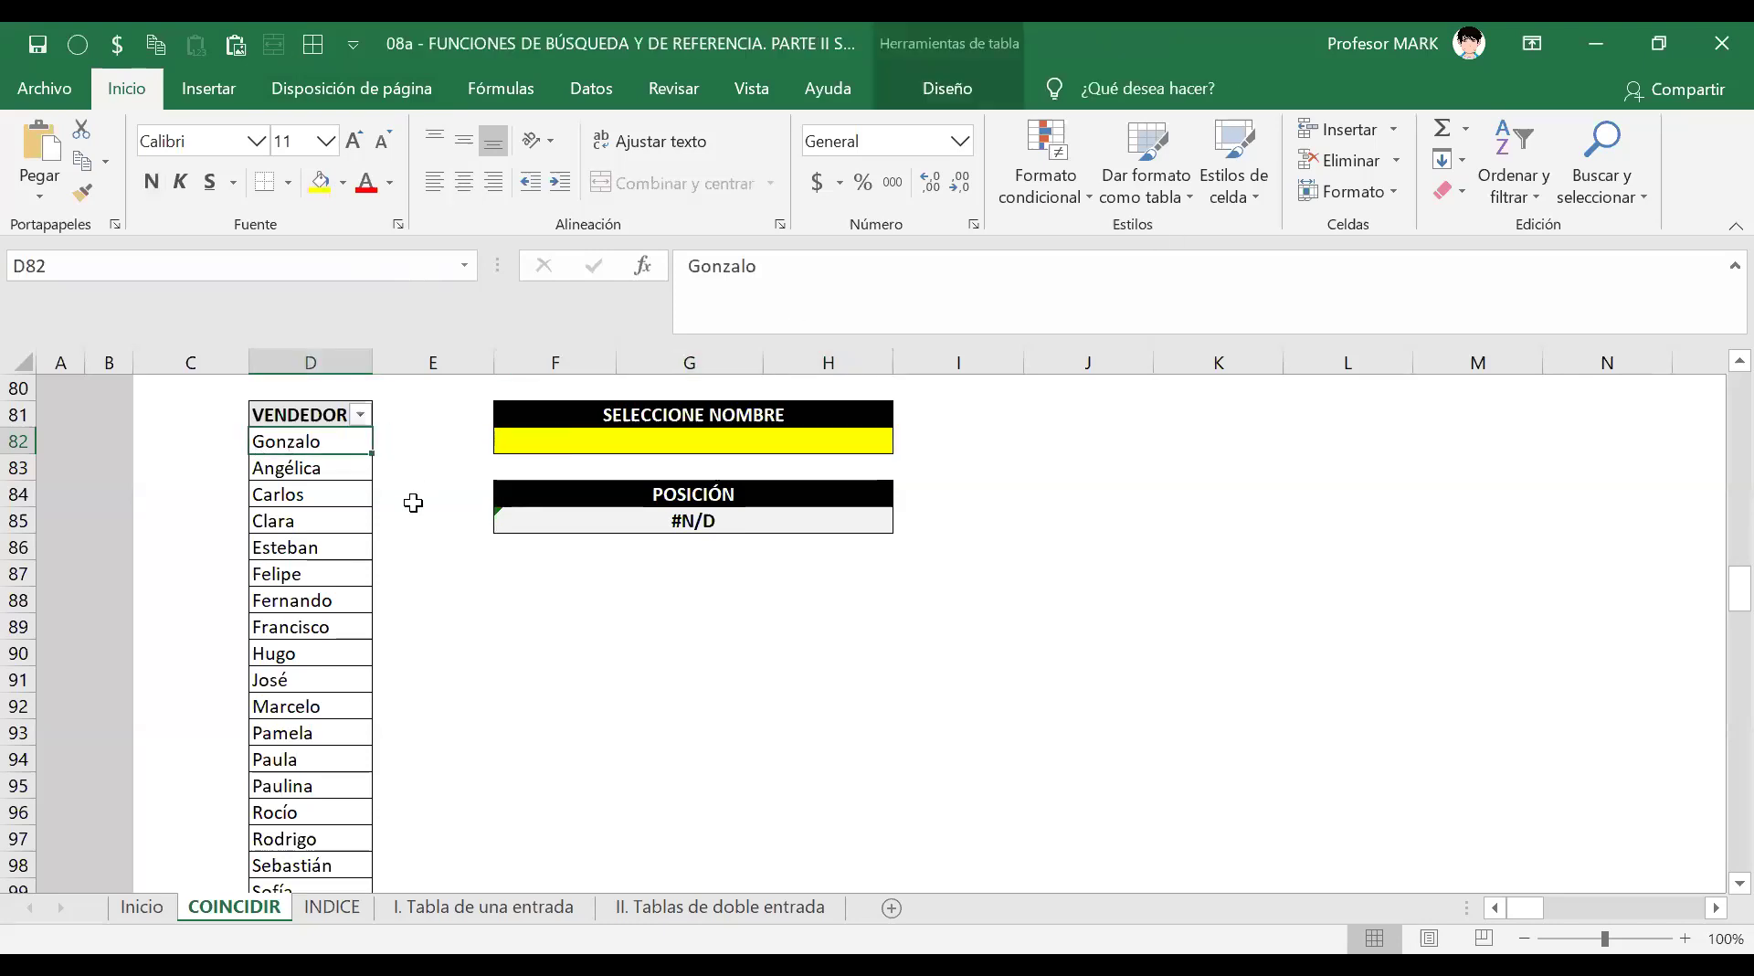
# Try replacing the F82 lookup value with 0 in the F85 formula, and discard the edit.
pyautogui.doubleClick(709, 520)
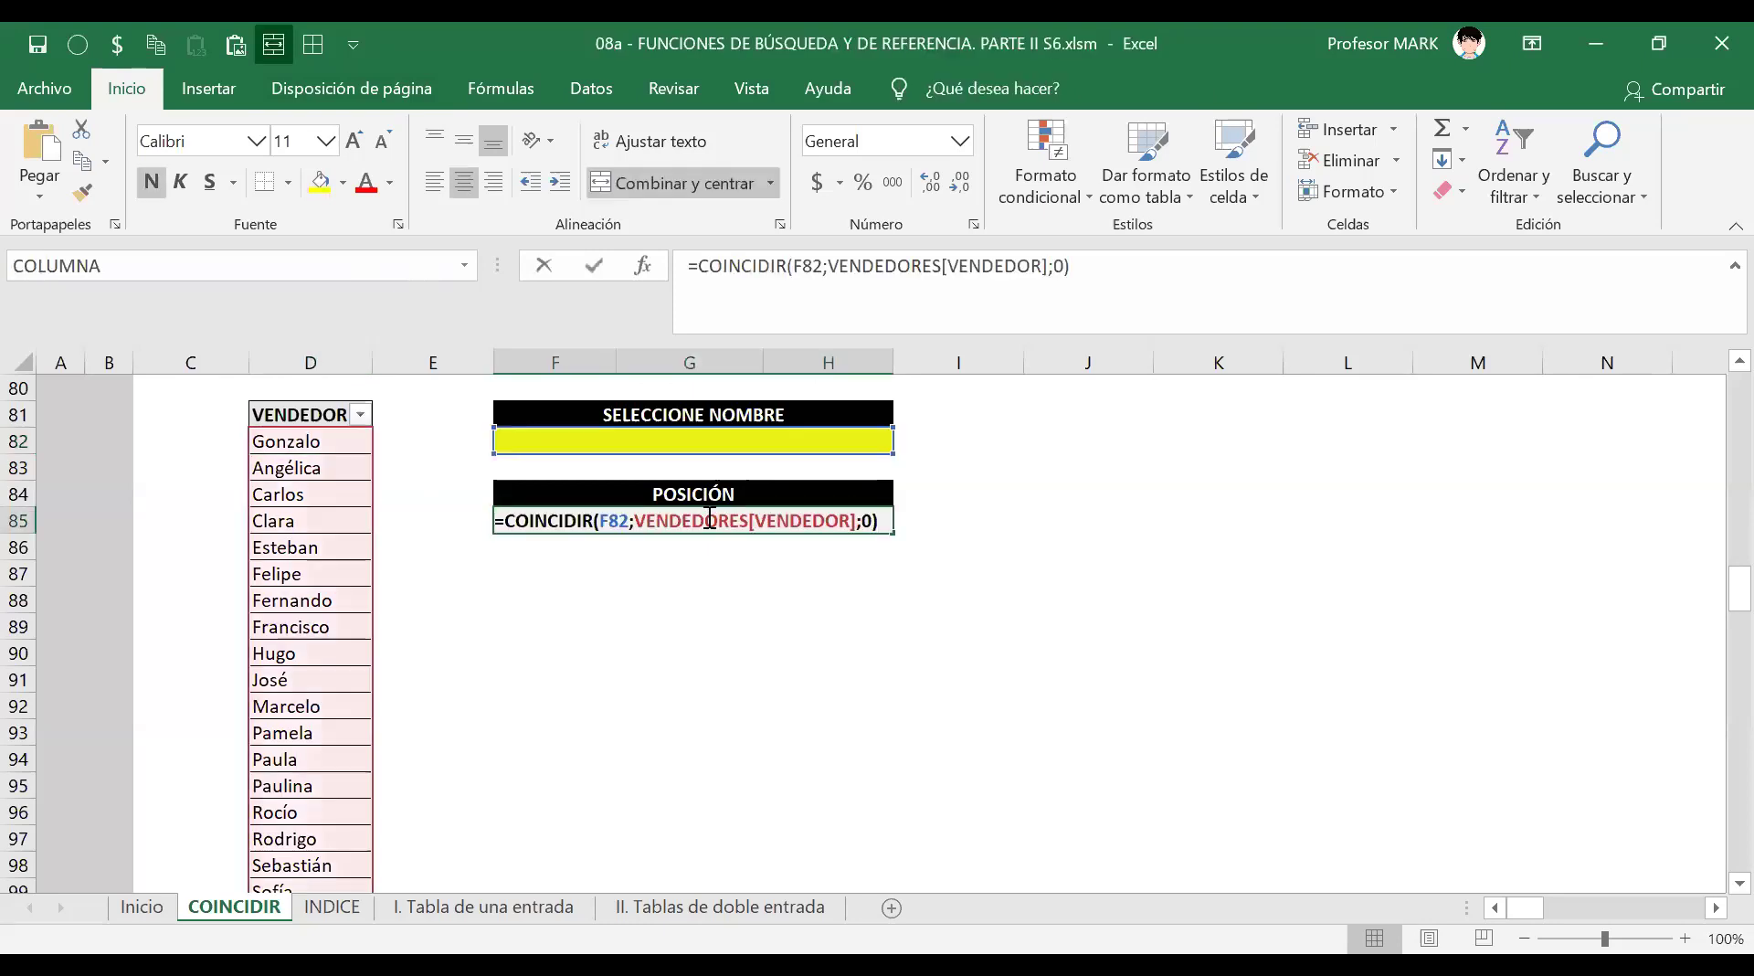
pyautogui.doubleClick(617, 519)
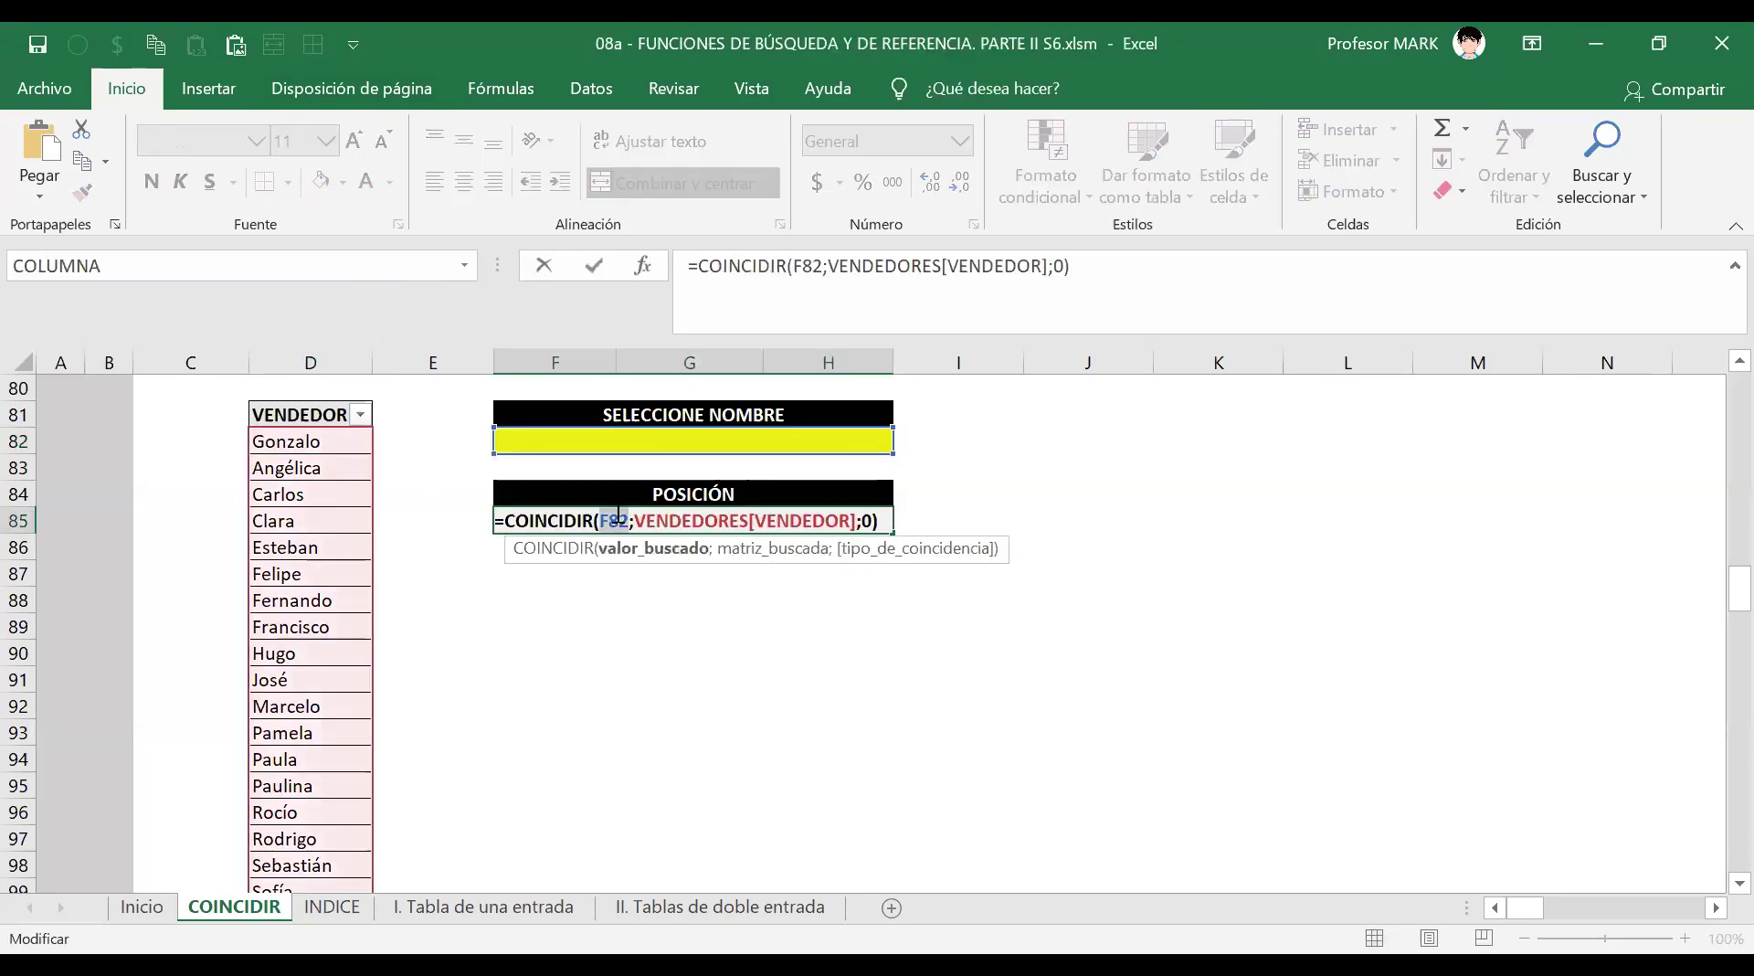
pyautogui.write('0')
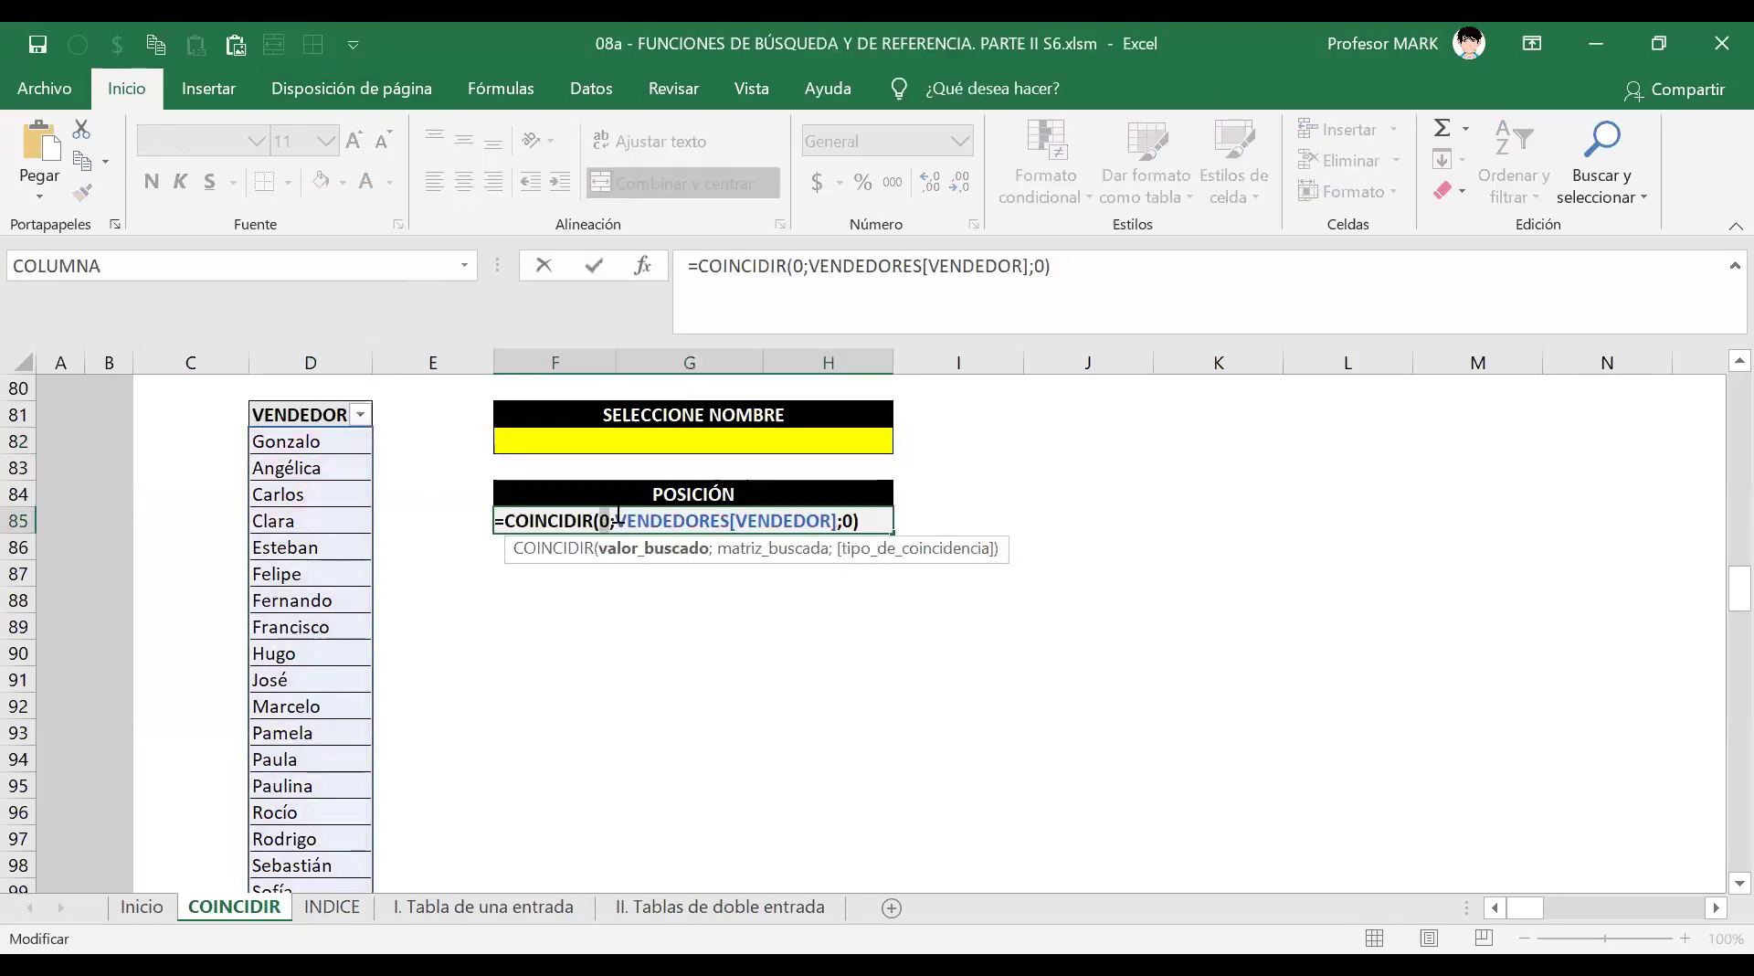
pyautogui.hotkey('ctrl', 'z')
pyautogui.press('Escape')
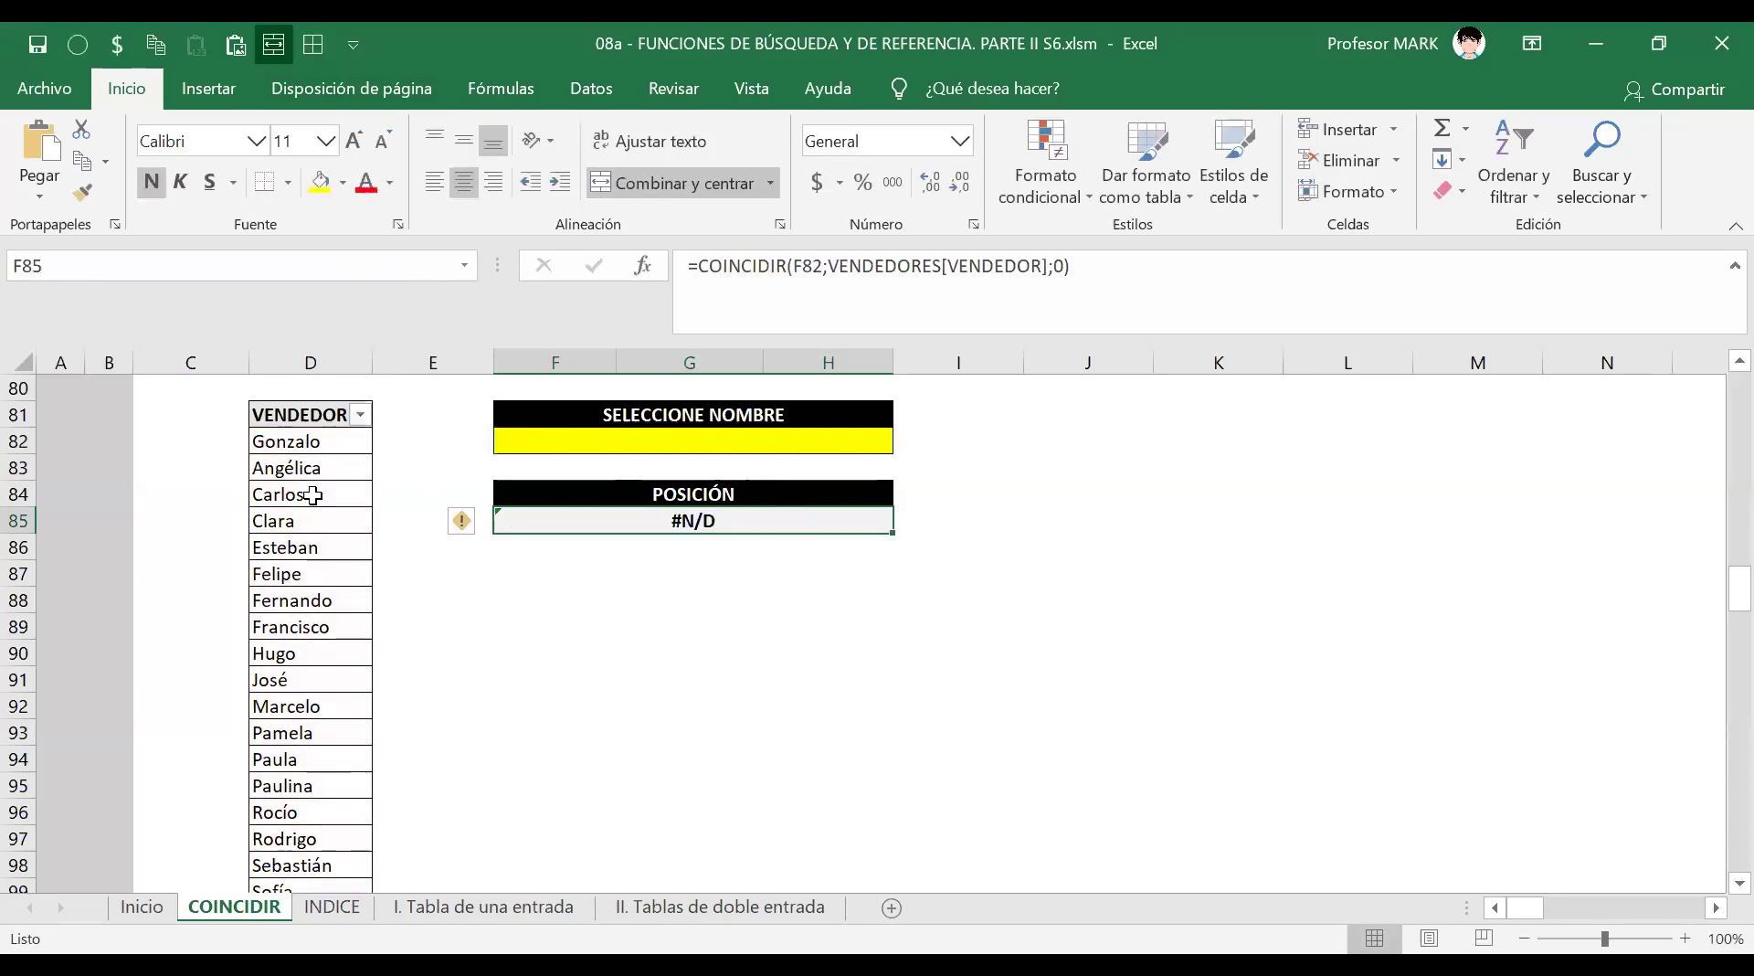
# Test the empty lookup by entering 0 in D86 of the VENDEDOR column, and undo the entry.
pyautogui.click(285, 546)
pyautogui.write('0')
pyautogui.press('Return')
pyautogui.press('Up')
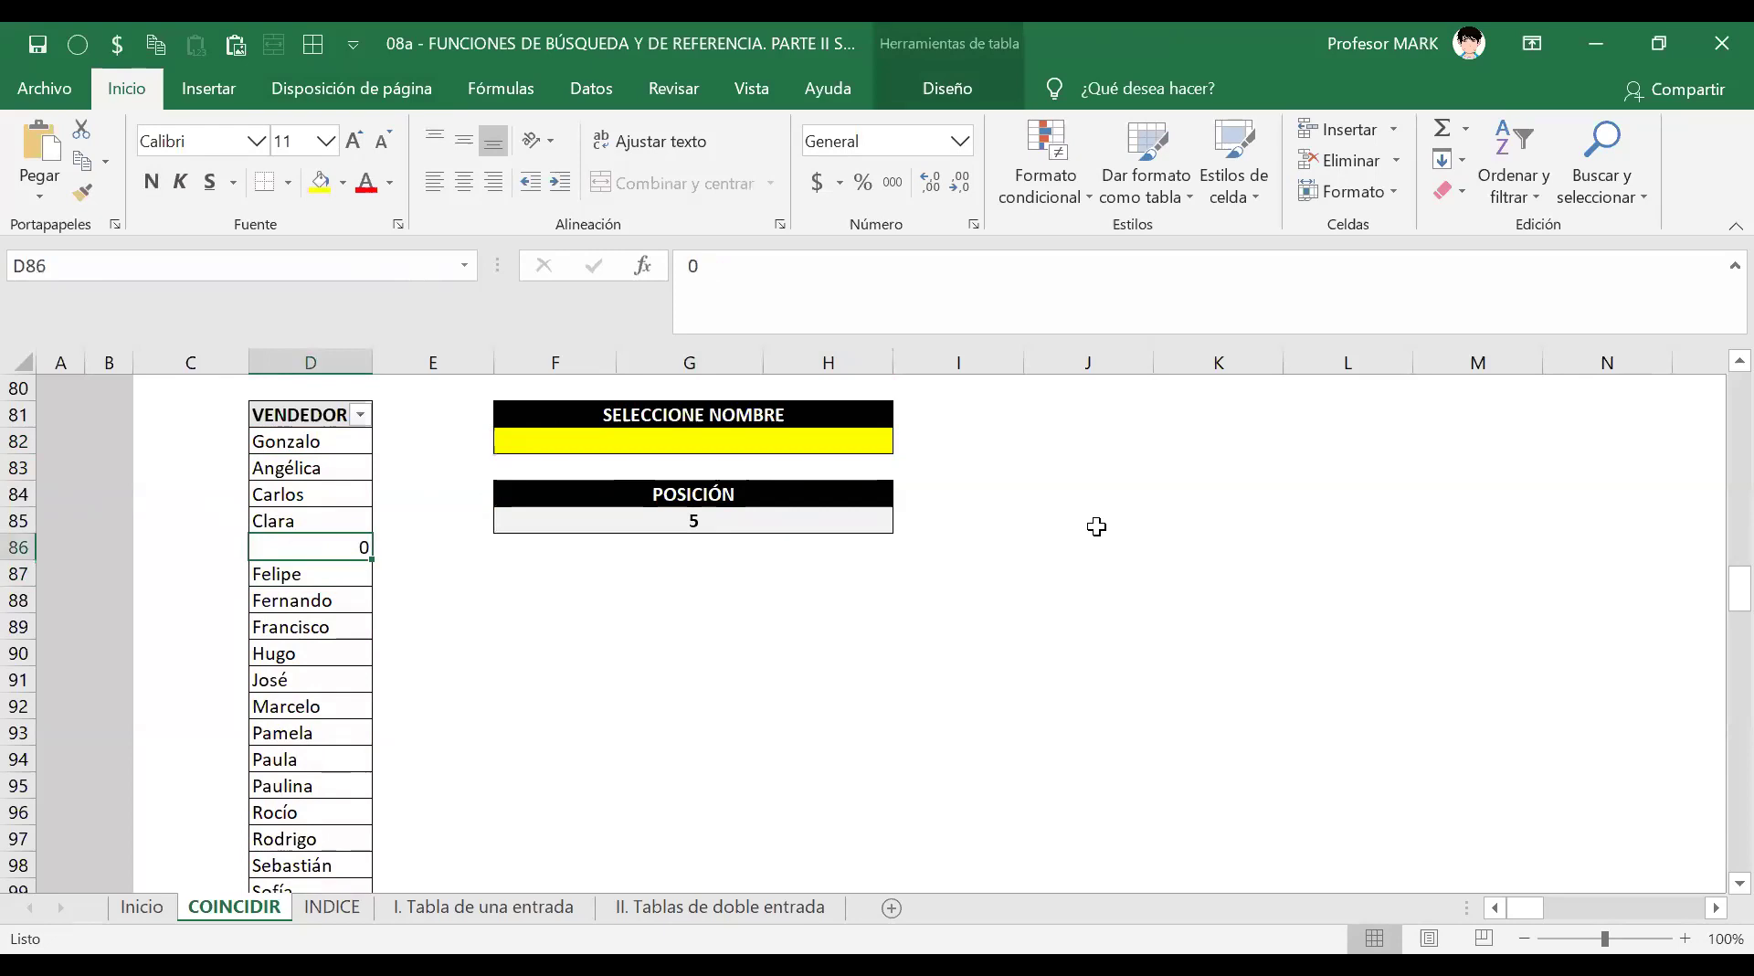
pyautogui.hotkey('ctrl', 'z')
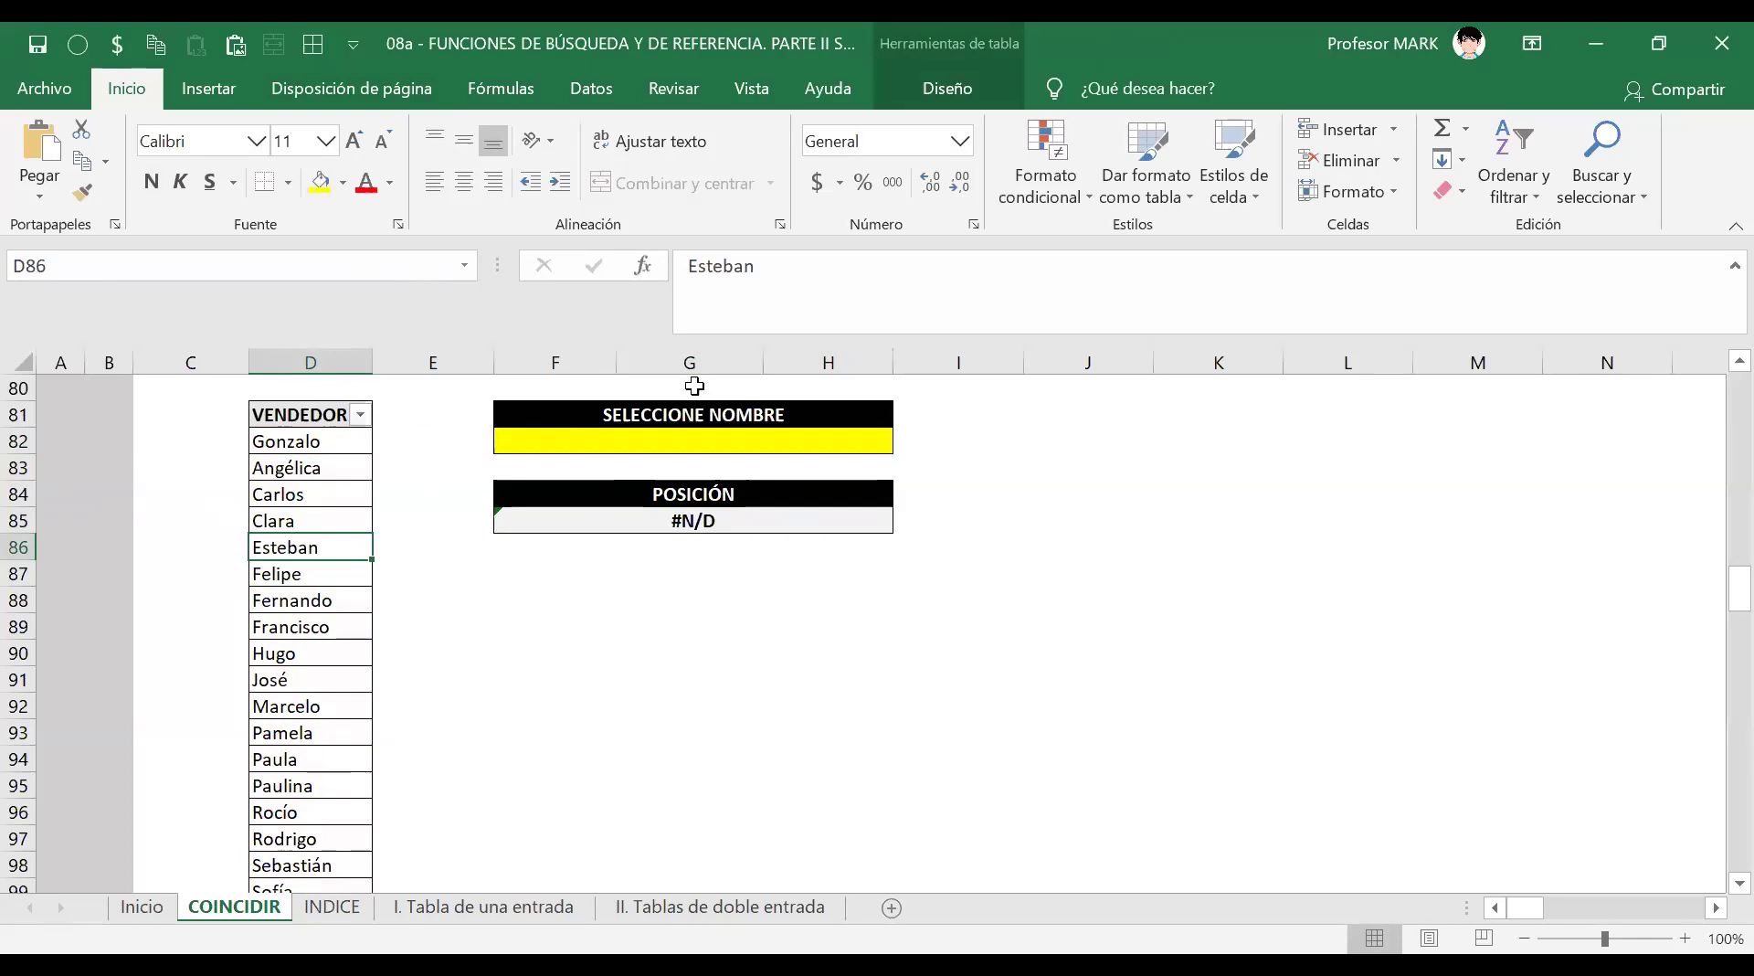
# Overwrite the formula in F85 with the fixed value 100 twice, undoing each entry to restore the COINCIDIR formula.
pyautogui.click(641, 519)
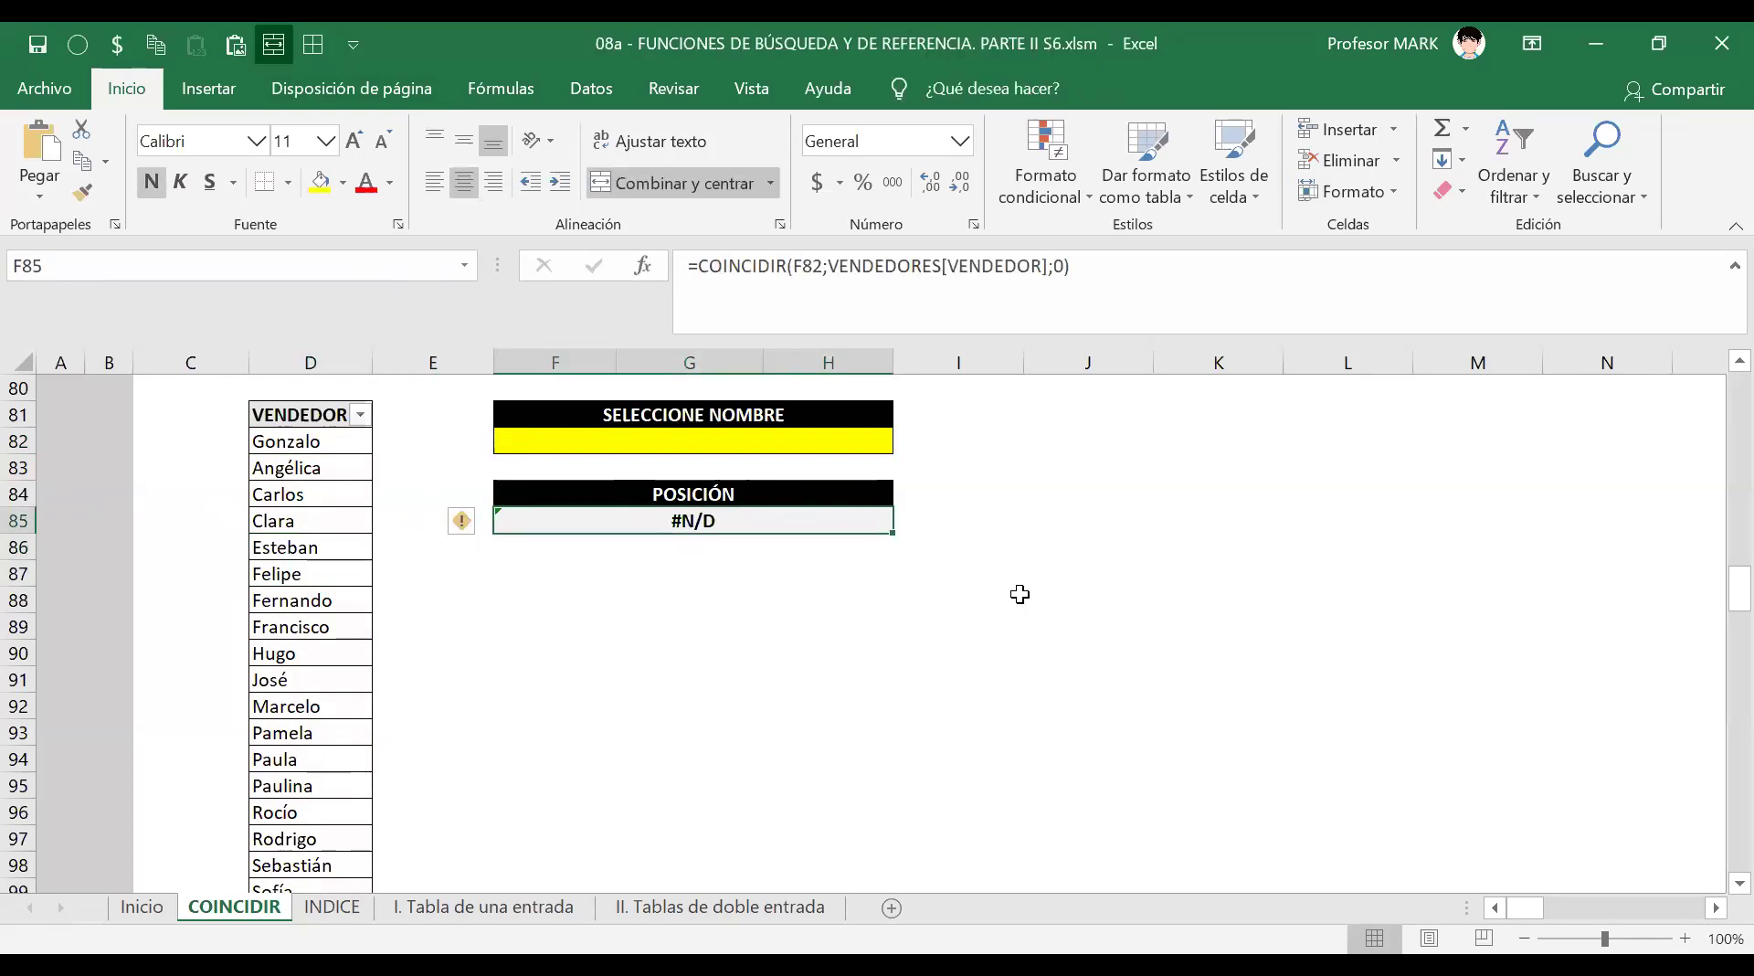
pyautogui.click(720, 438)
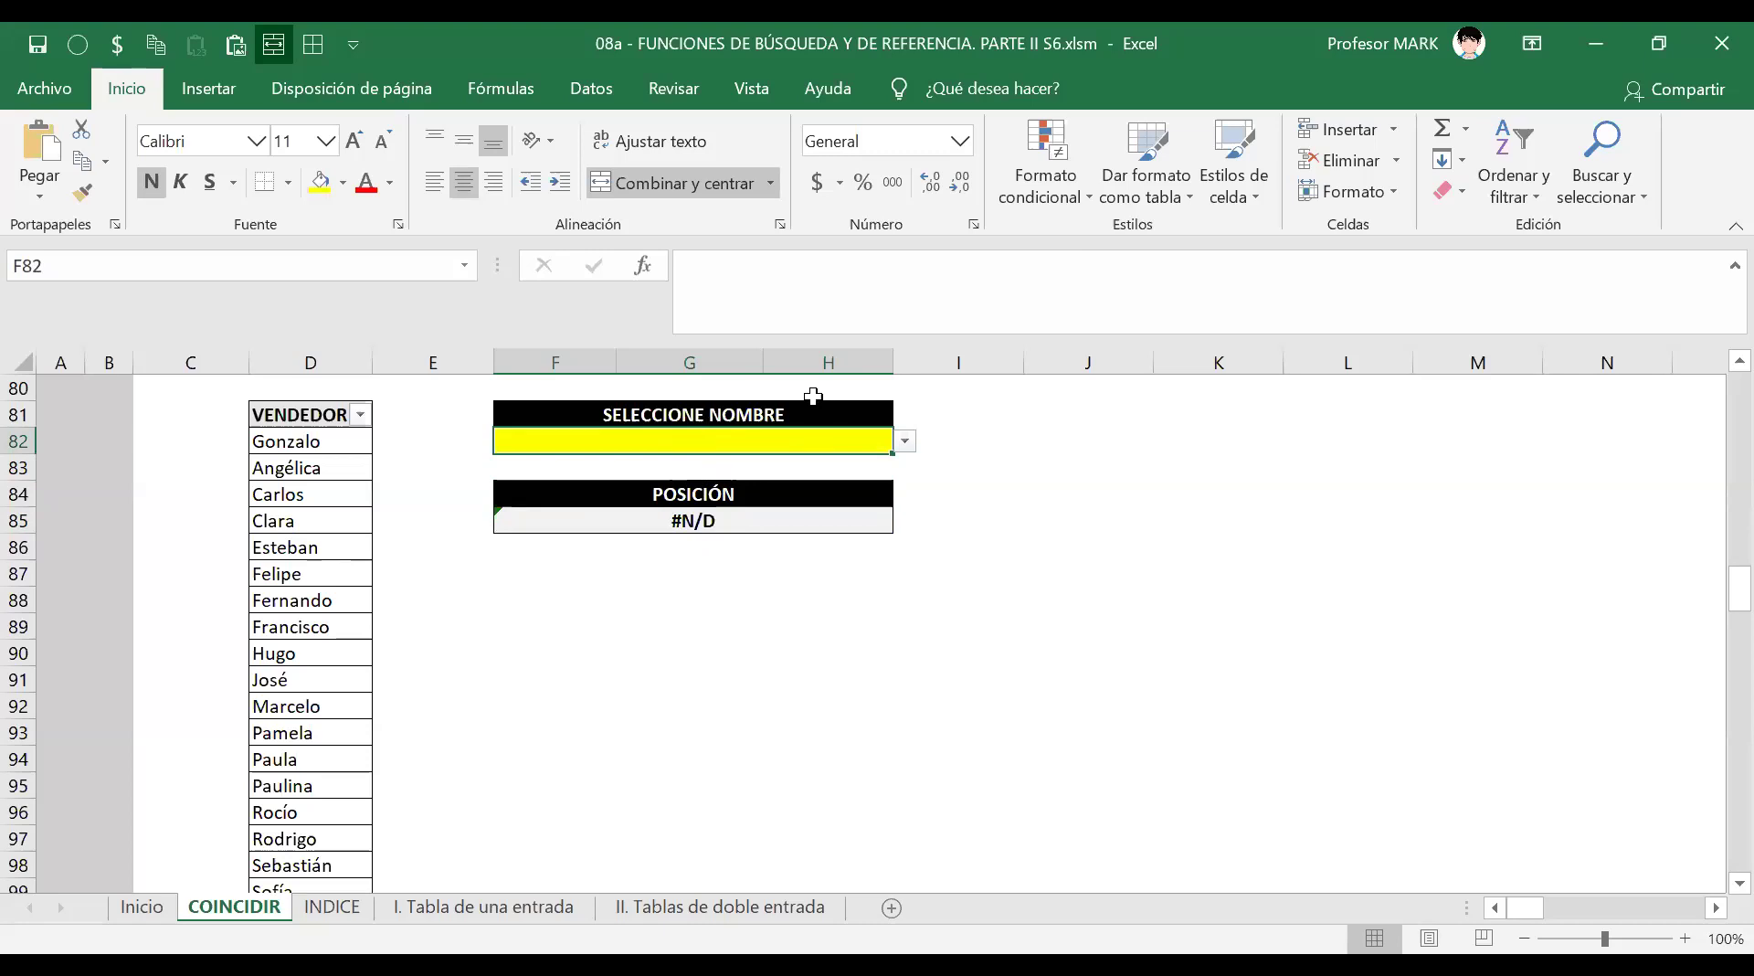
pyautogui.click(740, 524)
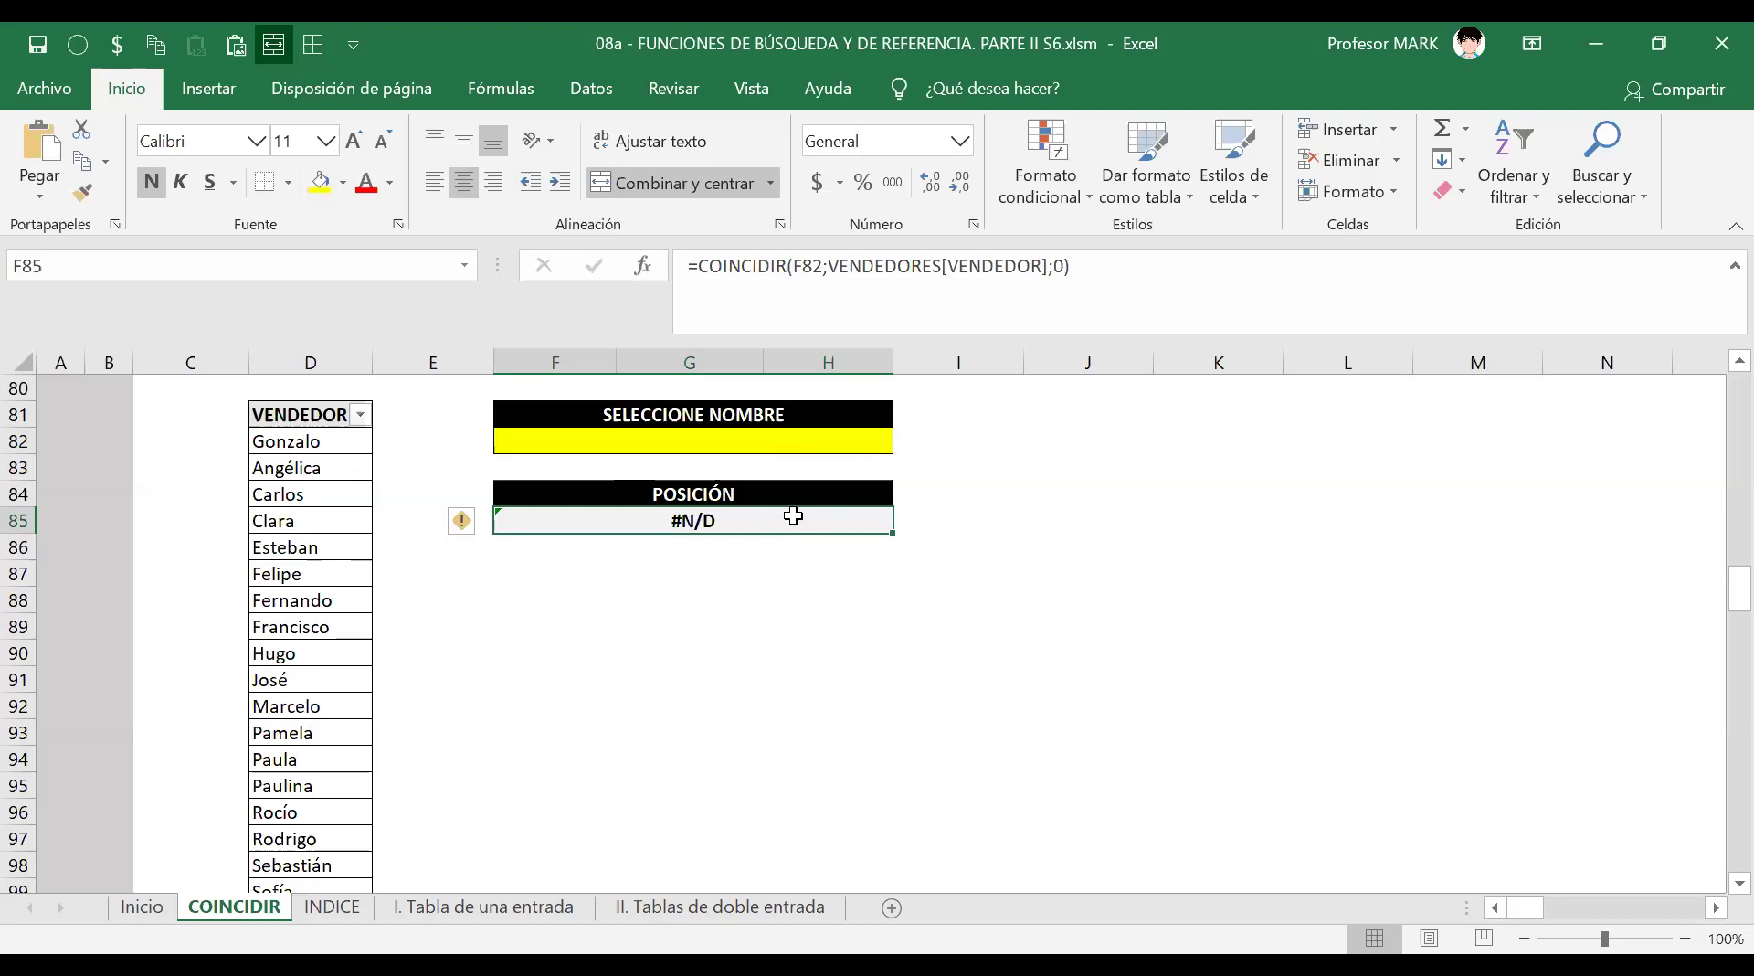
pyautogui.write('100')
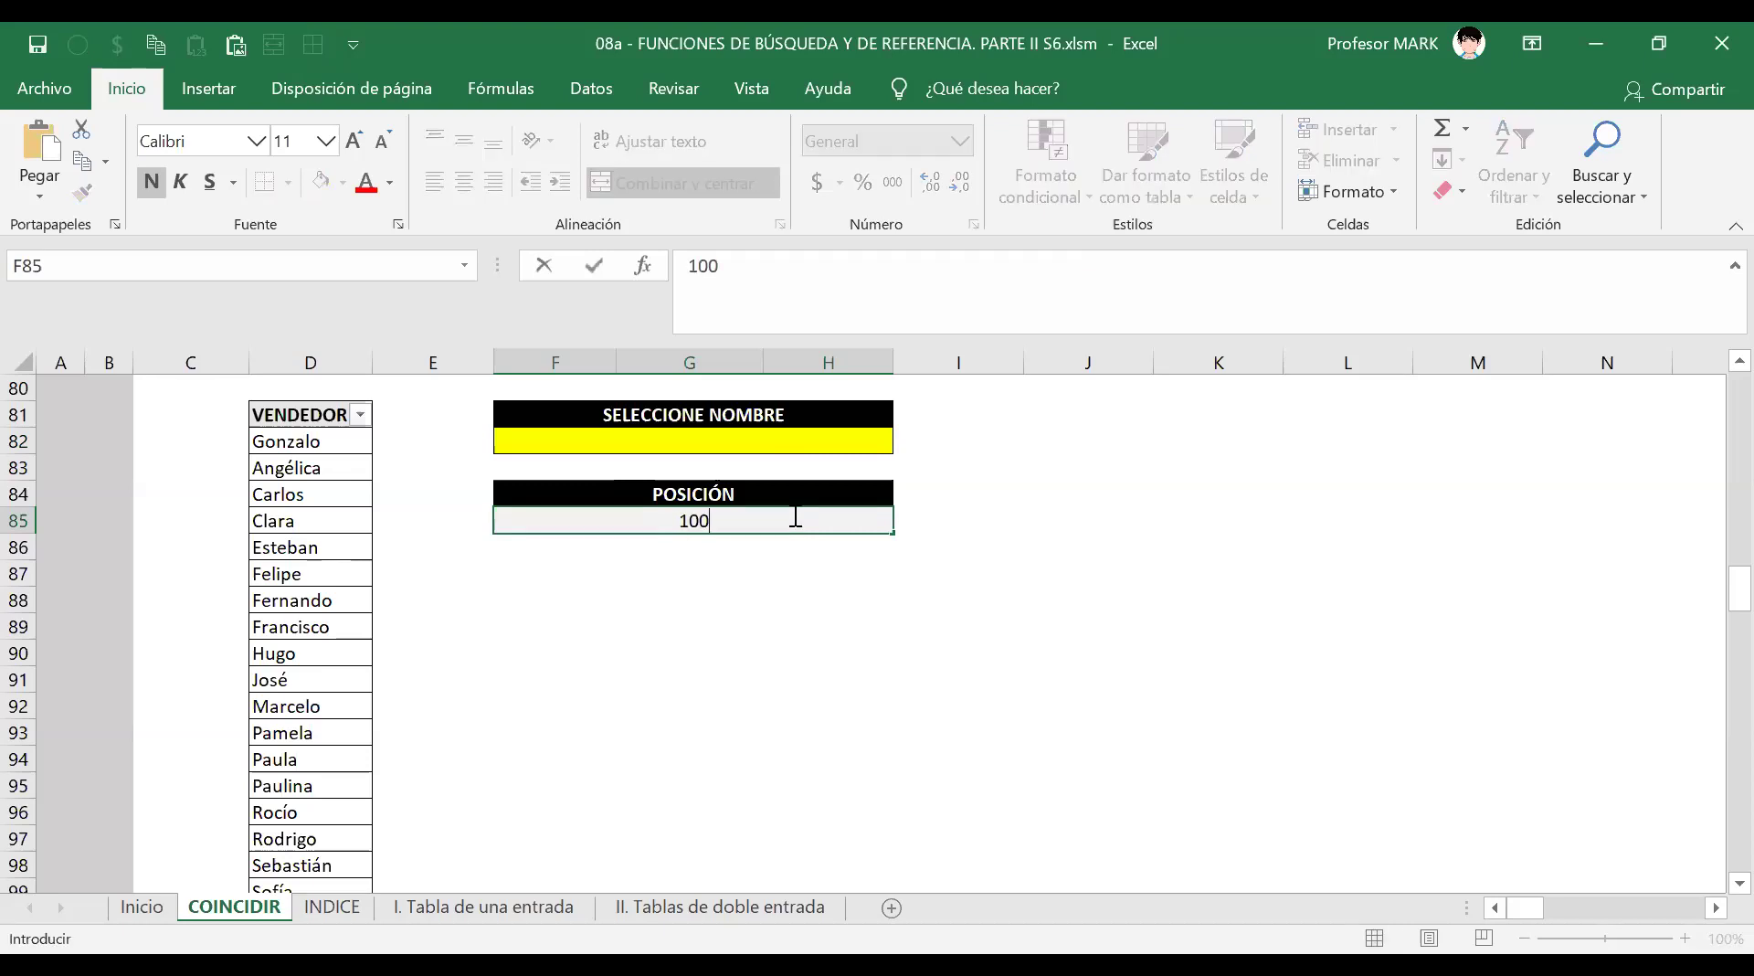
pyautogui.press('Return')
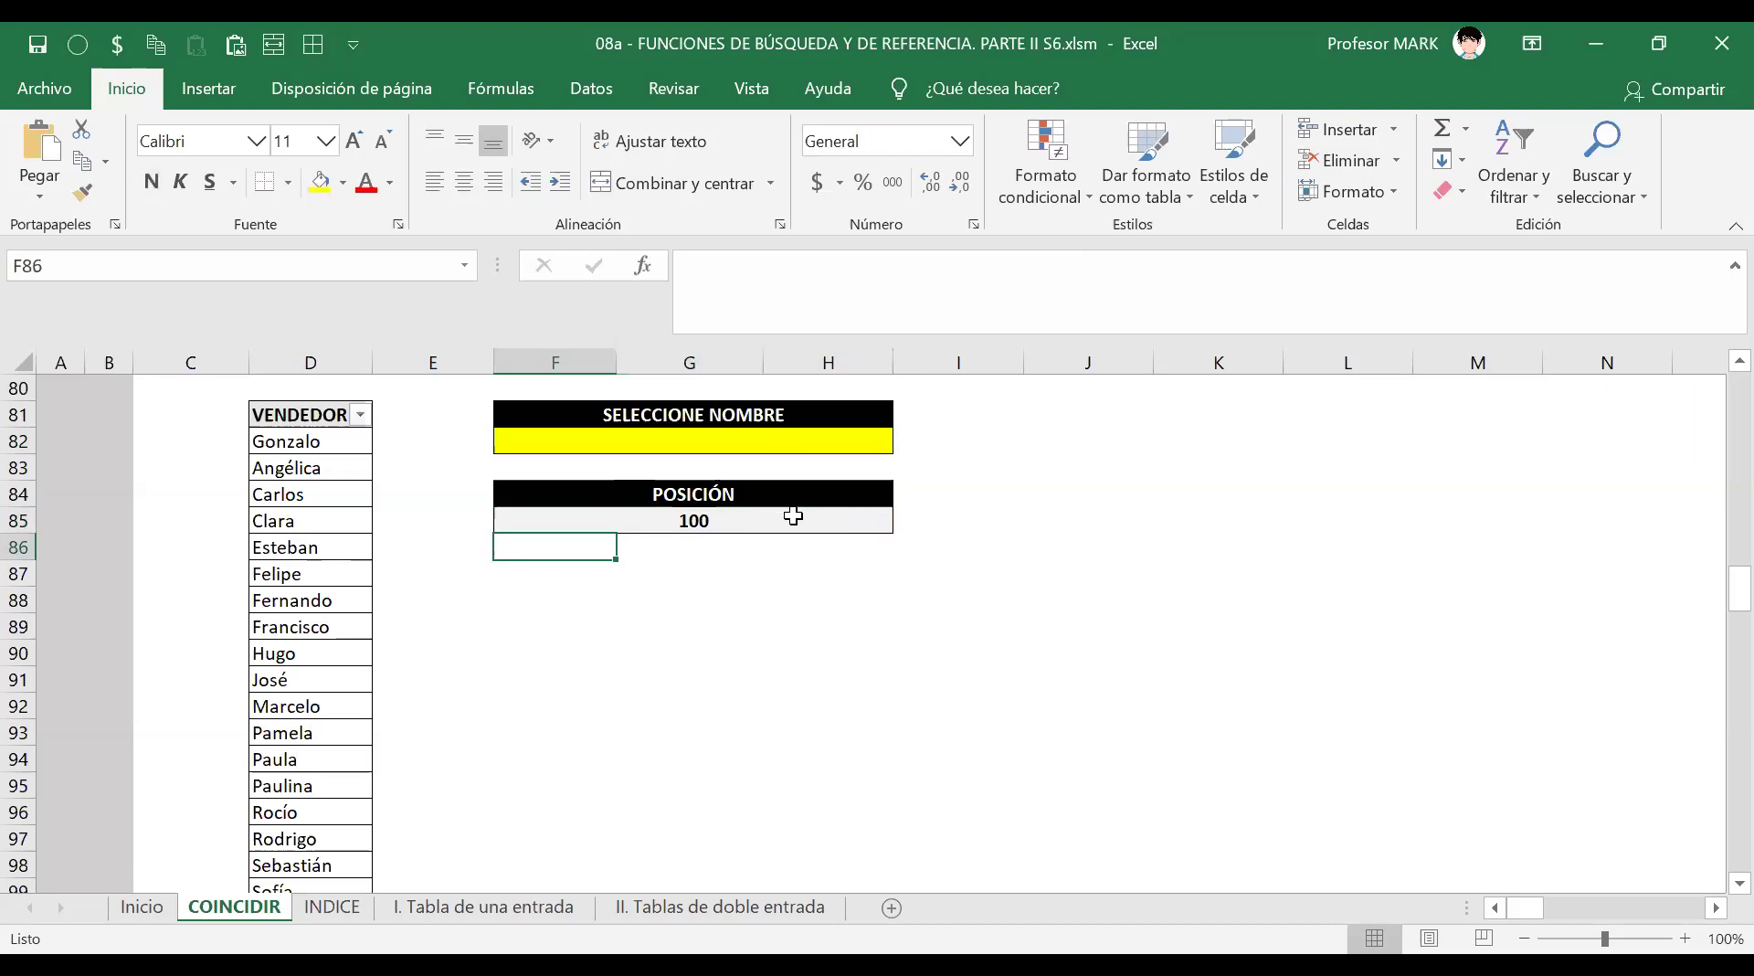
pyautogui.hotkey('ctrl', 'z')
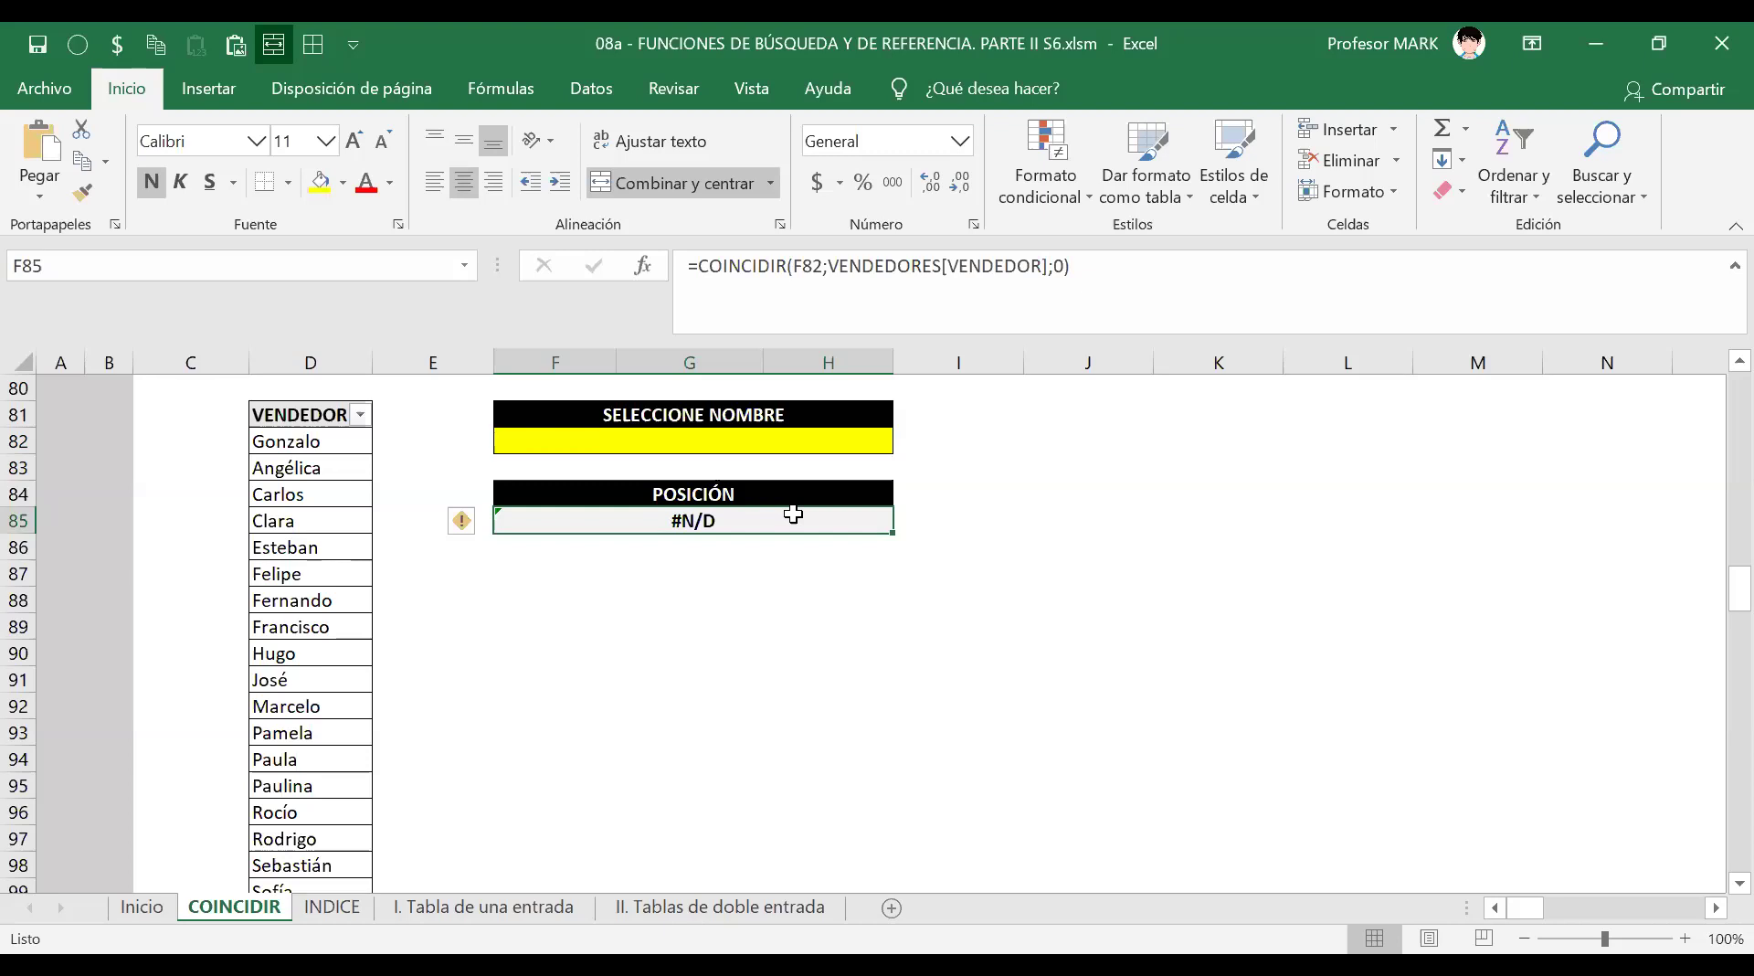
pyautogui.write('100')
pyautogui.press('Return')
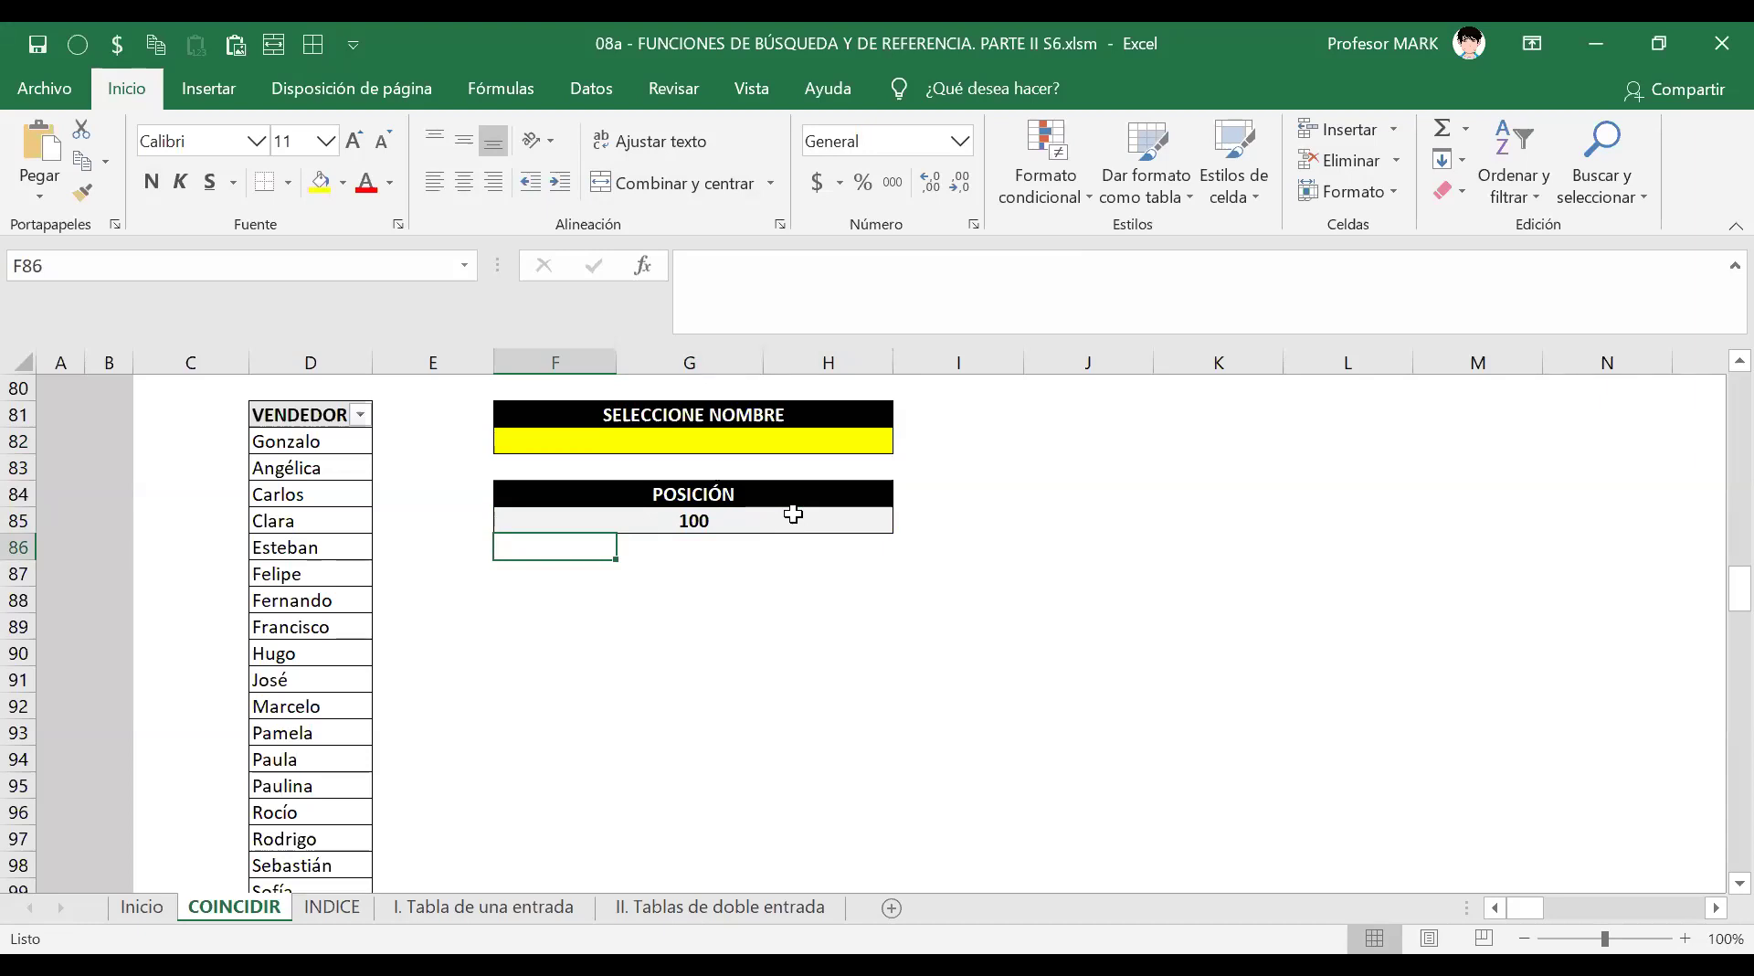
pyautogui.click(793, 514)
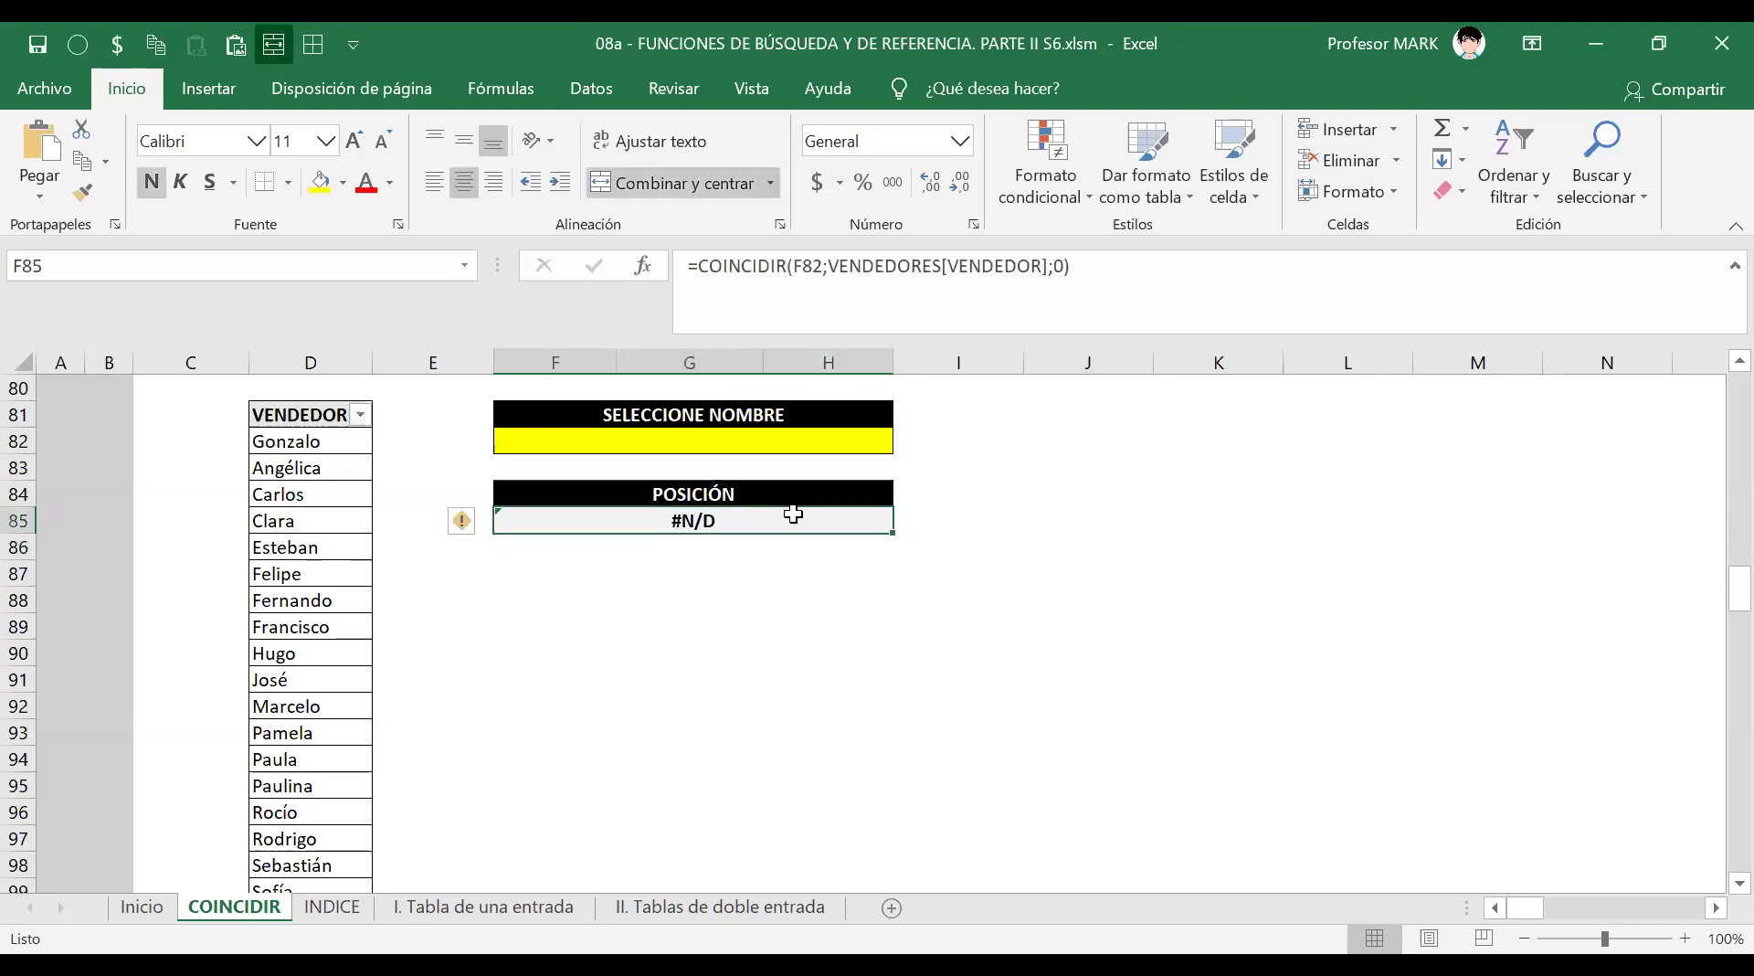
# Wrap the COINCIDIR formula in F85 in SI.ERROR, with empty quotes "" as the value returned on error.
pyautogui.press('F2')
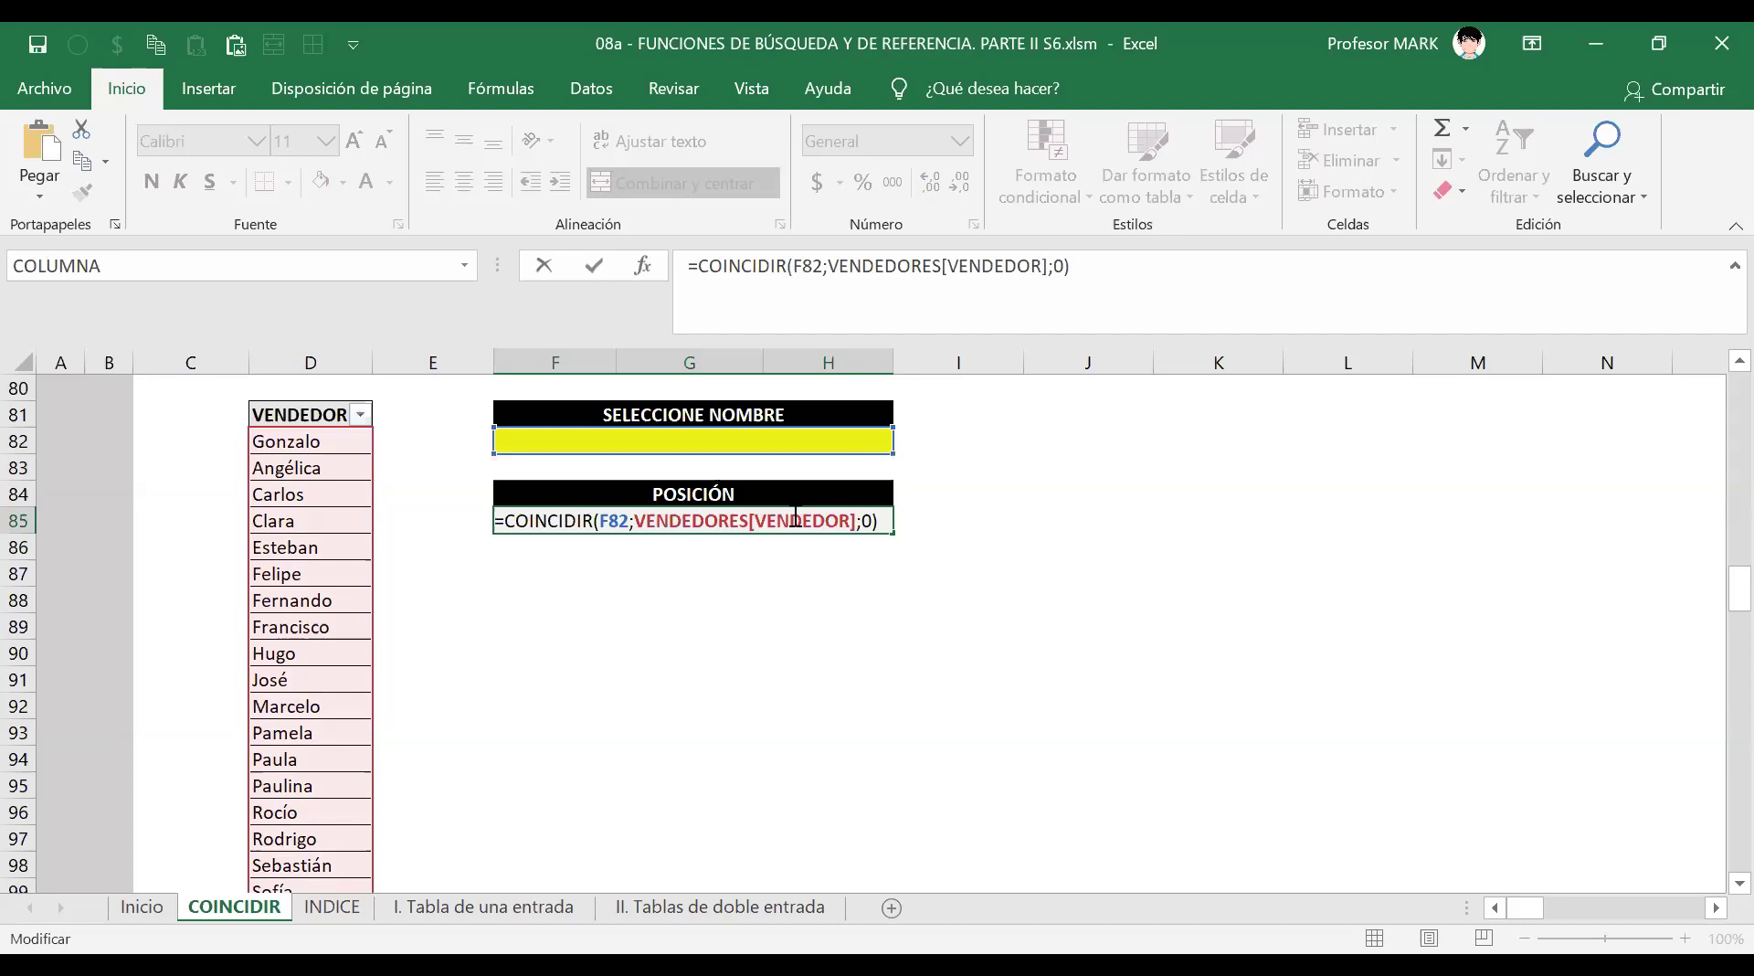
pyautogui.press('Home')
pyautogui.press('Right')
pyautogui.write('si.err')
pyautogui.press('Tab')
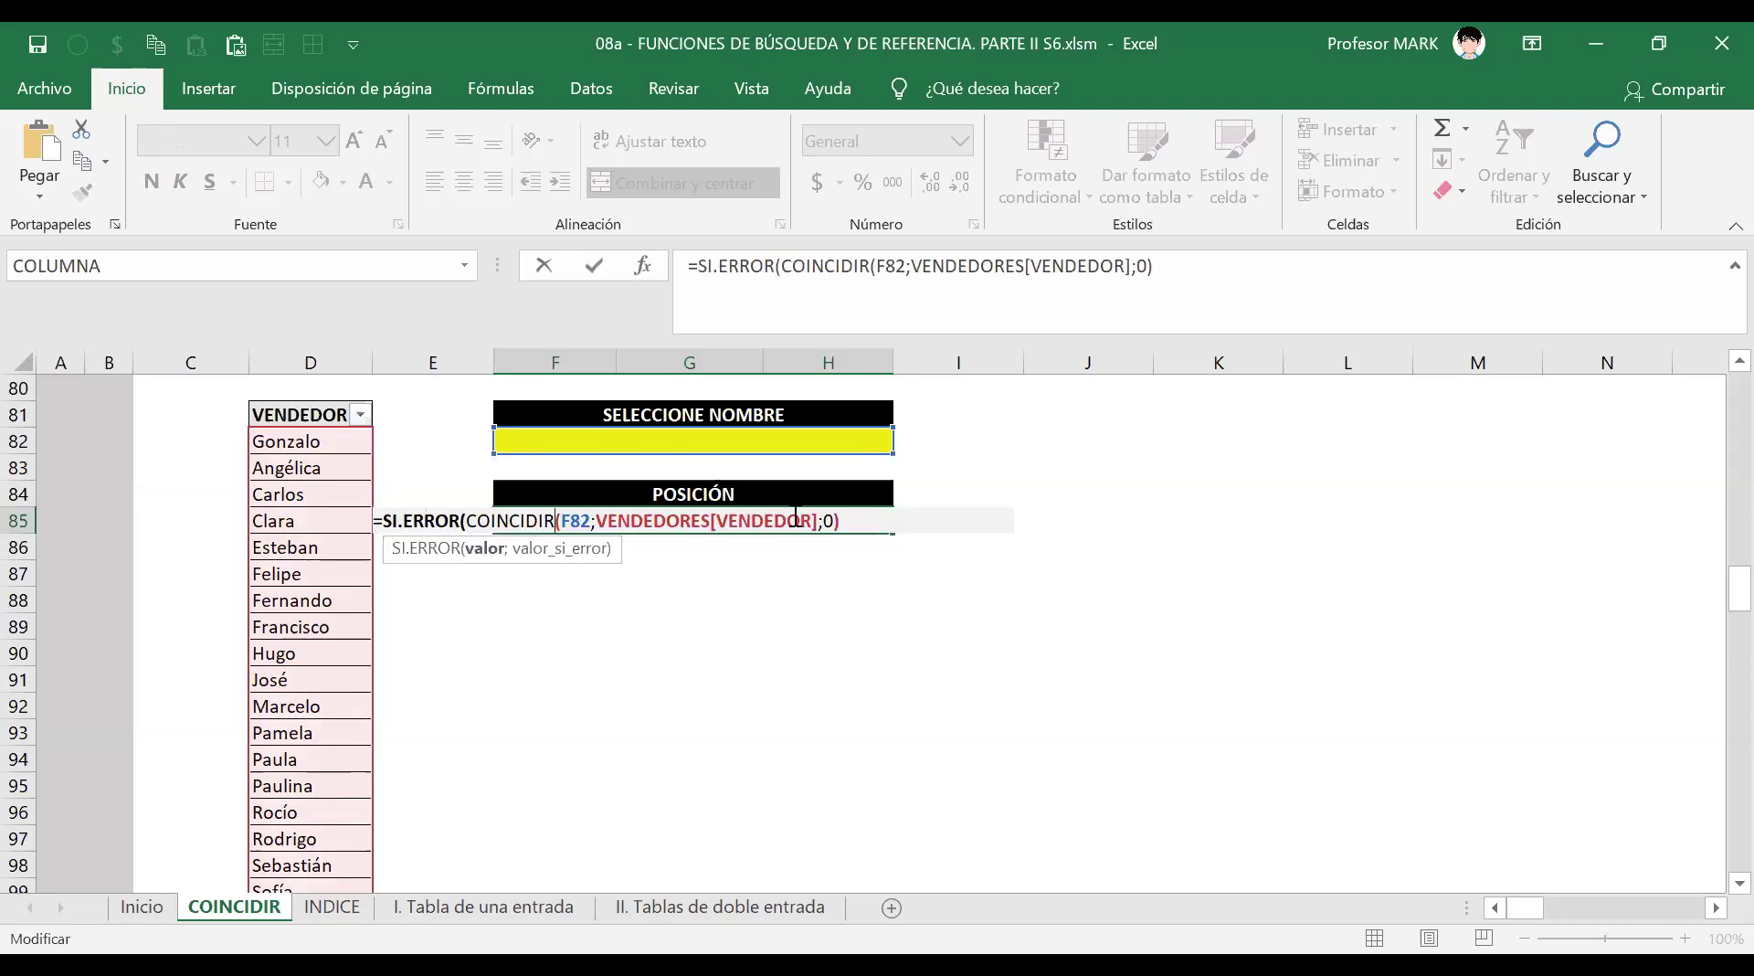
pyautogui.press('End')
pyautogui.write(';')
pyautogui.write(')')
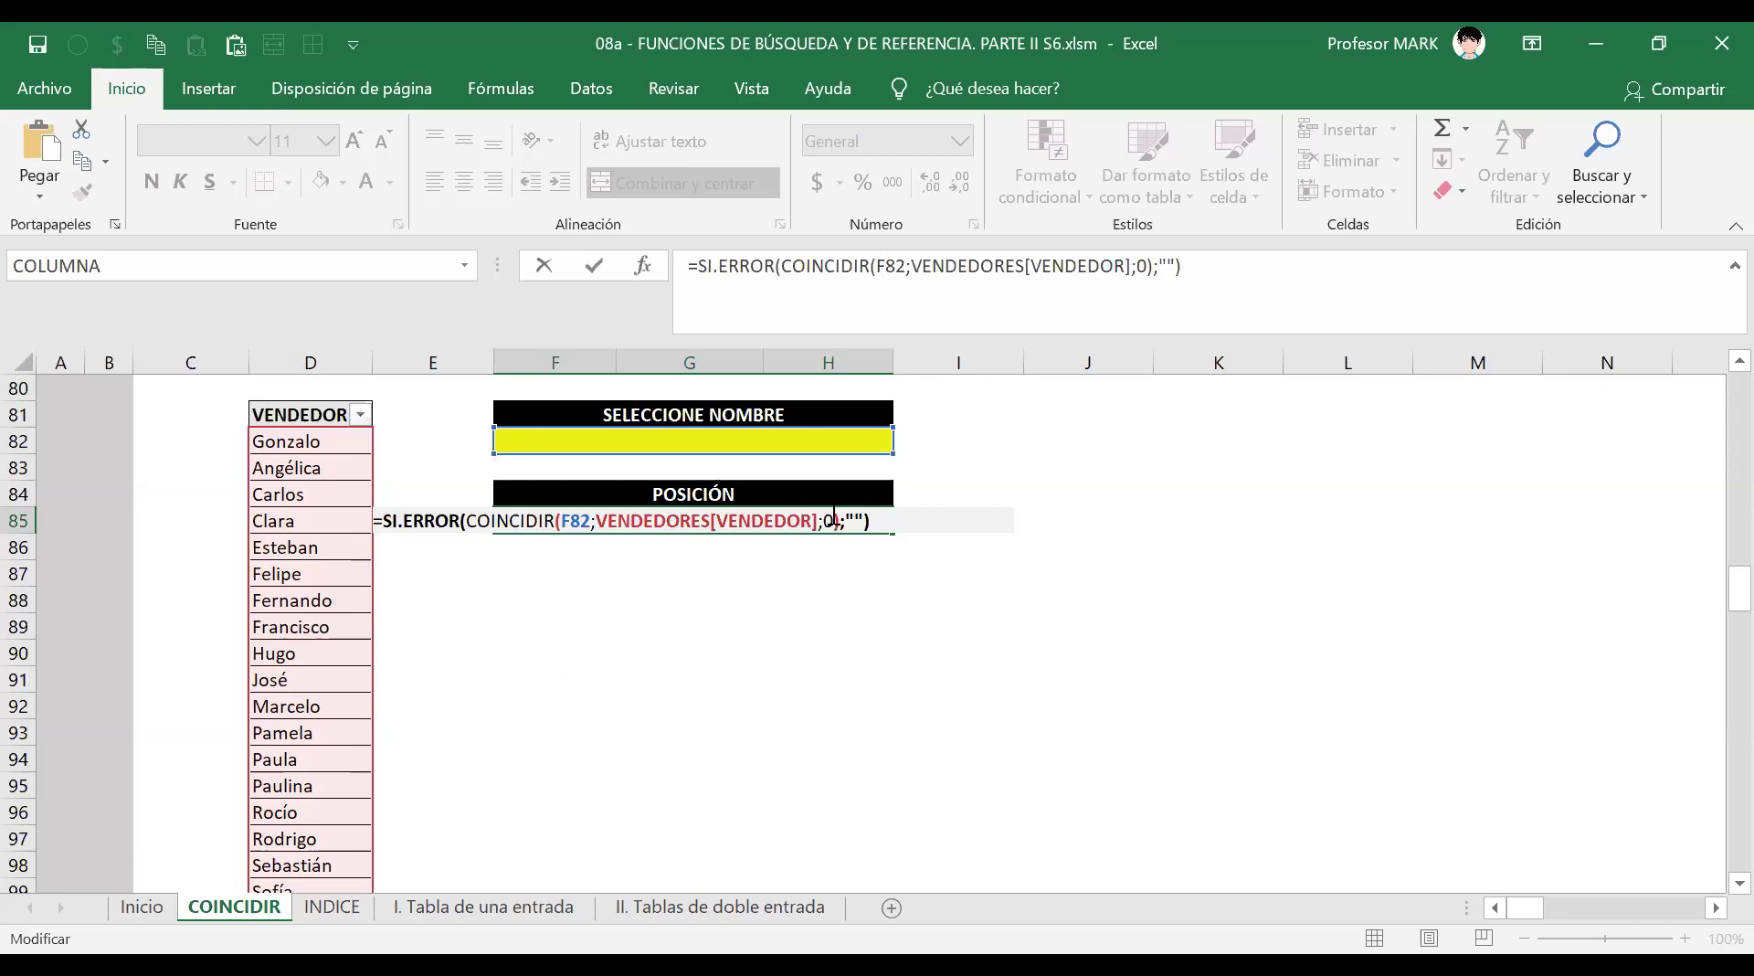
# Try "No existe" as the SI.ERROR fallback text in F85, and erase it again.
pyautogui.click(854, 519)
pyautogui.write('No existe')
pyautogui.press('BackSpace')
pyautogui.press('BackSpace')
pyautogui.press('BackSpace')
pyautogui.press('BackSpace')
pyautogui.press('BackSpace')
pyautogui.press('BackSpace')
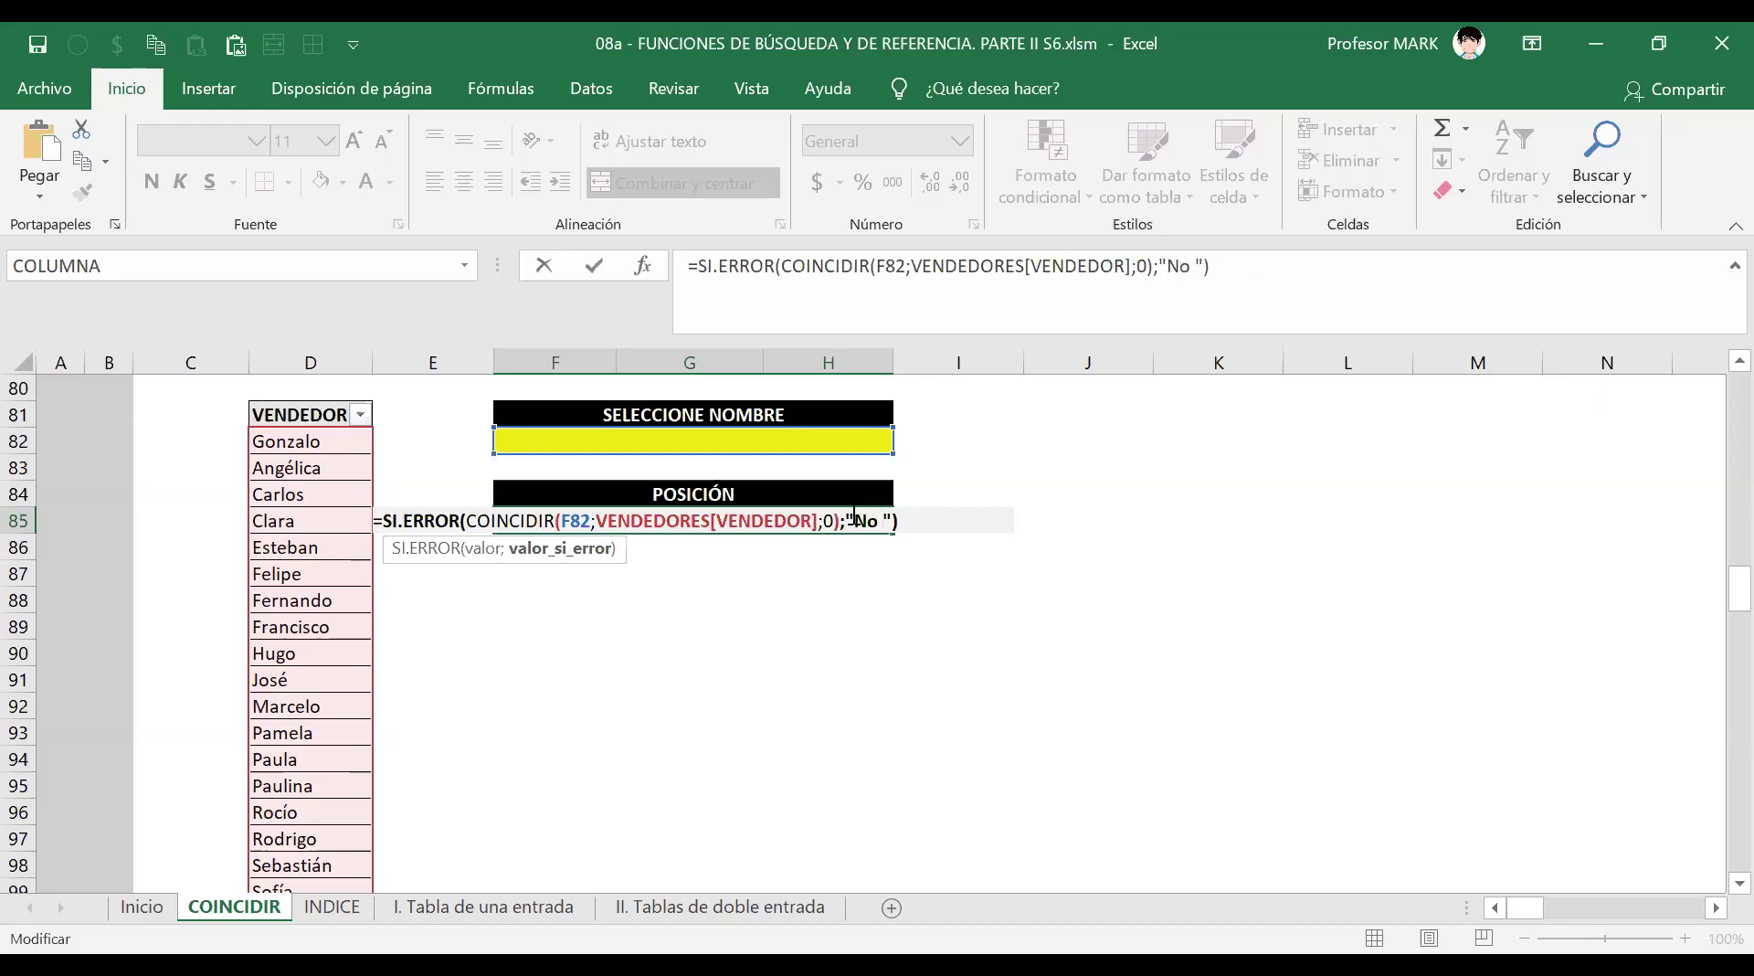
pyautogui.press('BackSpace')
pyautogui.press('BackSpace')
pyautogui.press('BackSpace')
# Set the SI.ERROR fallback text in F85 to "Se ha producido un error." and apply the formula.
pyautogui.write('Se')
pyautogui.press('BackSpace')
pyautogui.press('BackSpace')
pyautogui.write('Se ha producid')
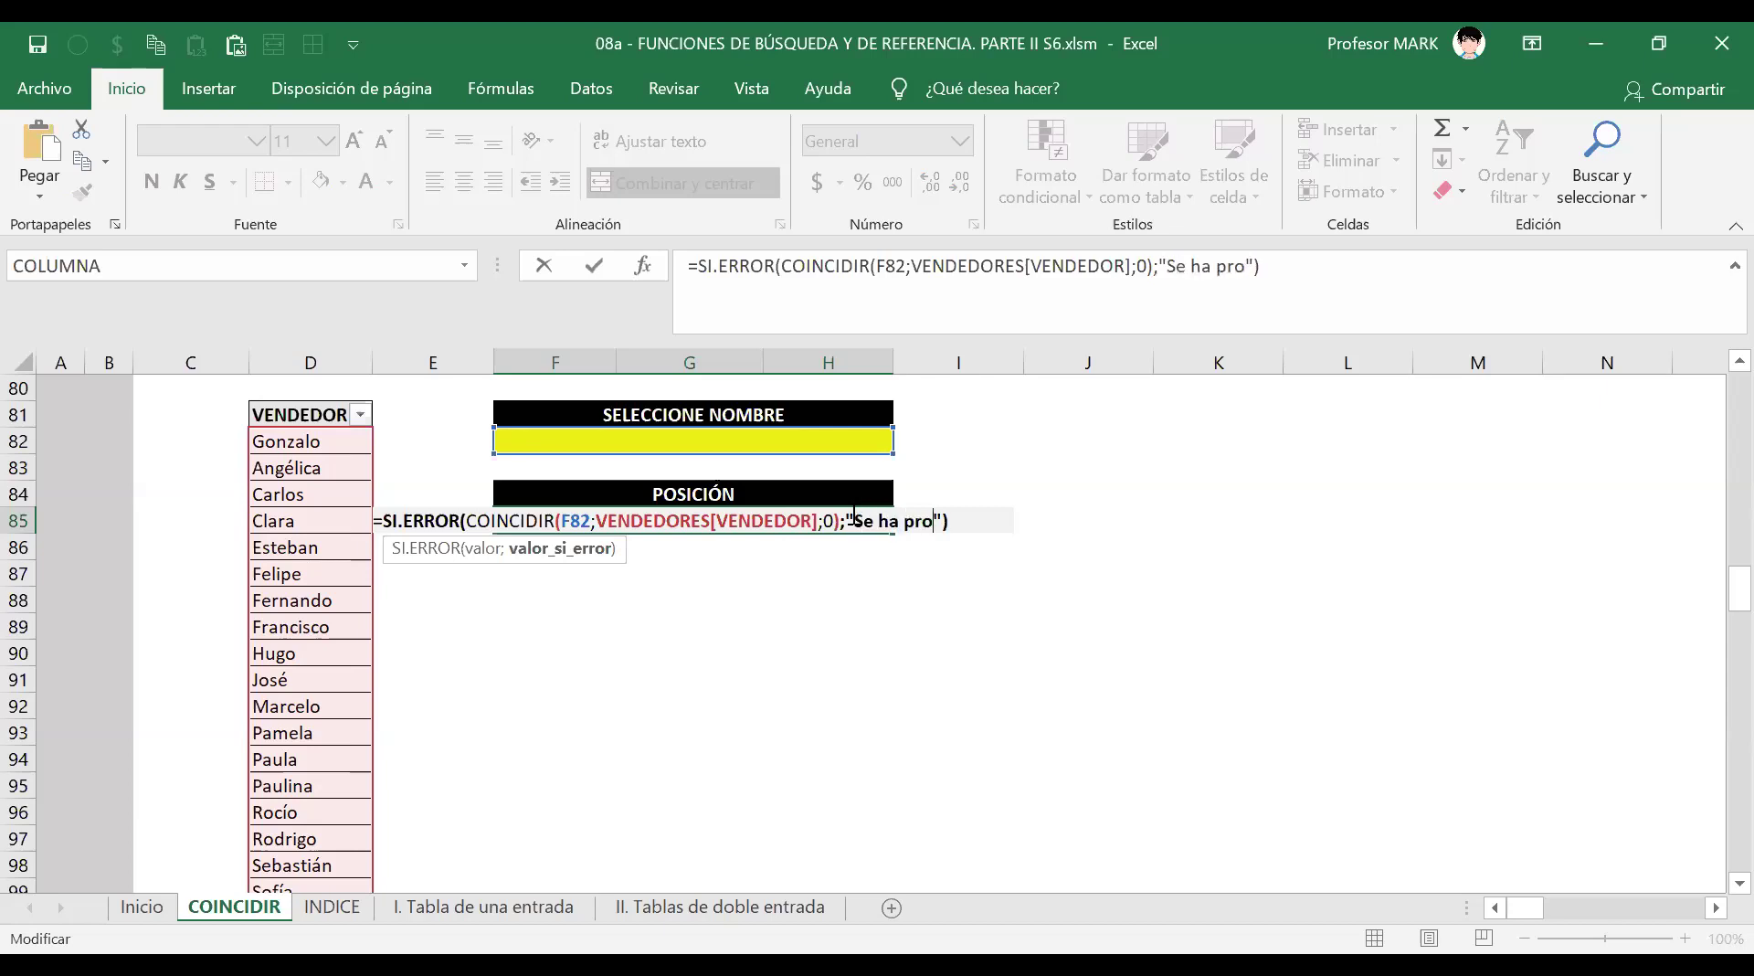
pyautogui.write('o un error.')
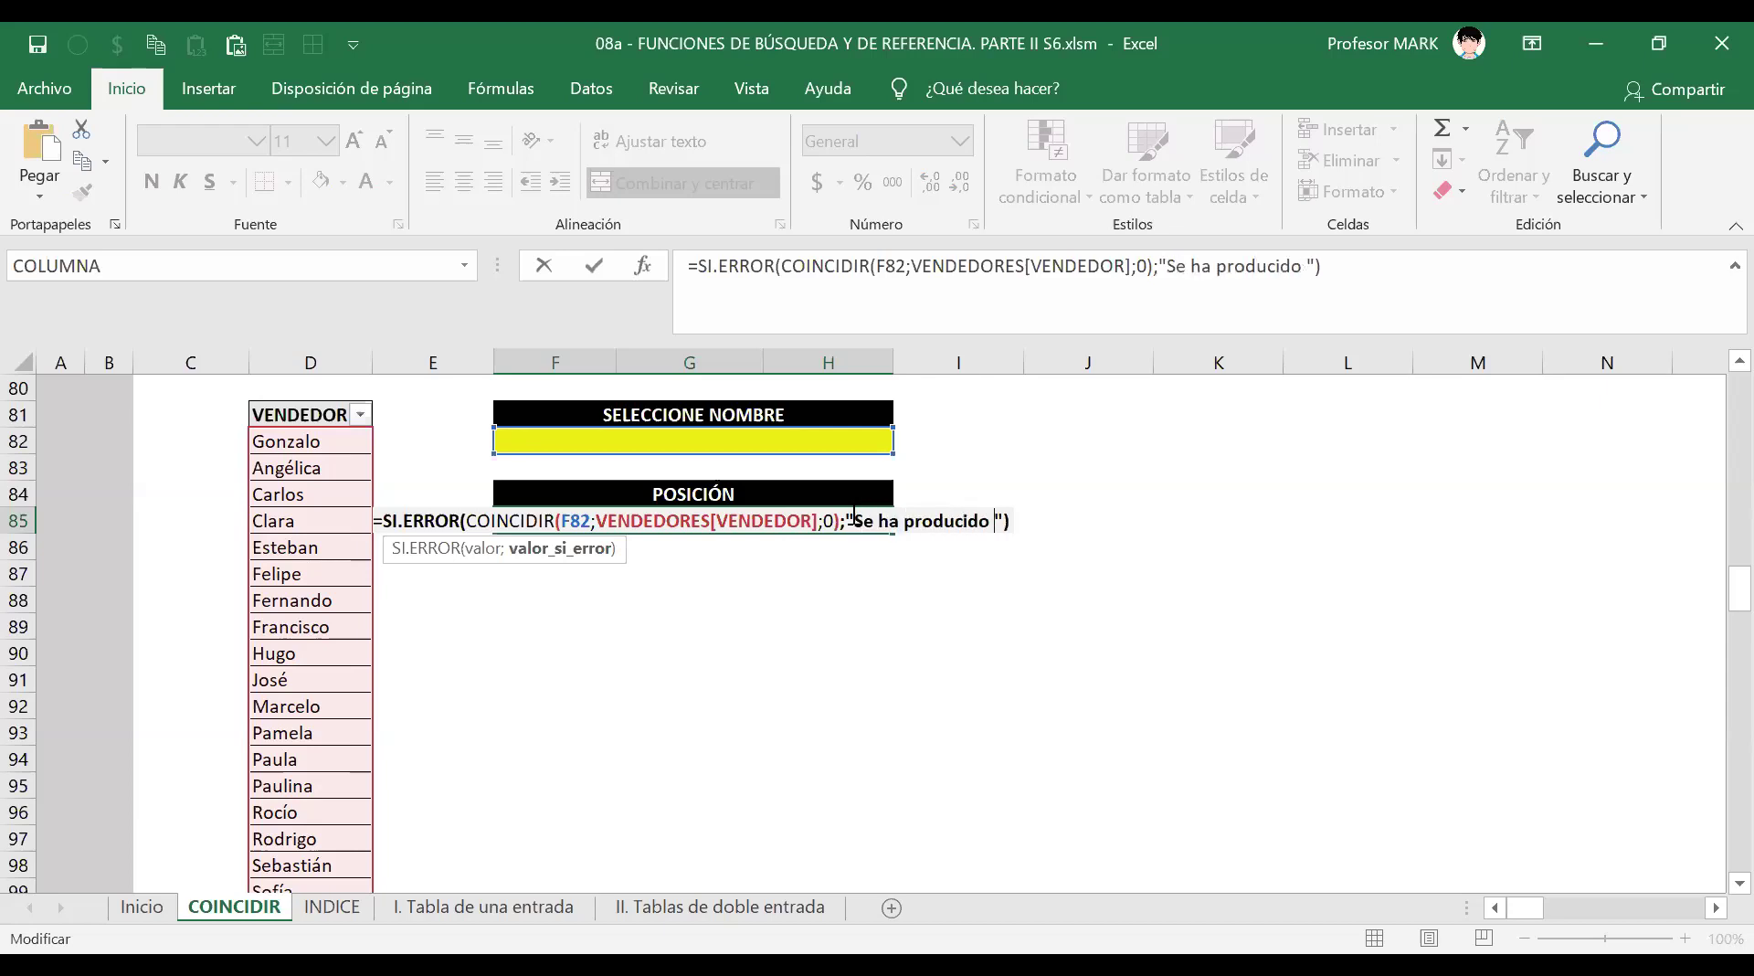
pyautogui.press('Return')
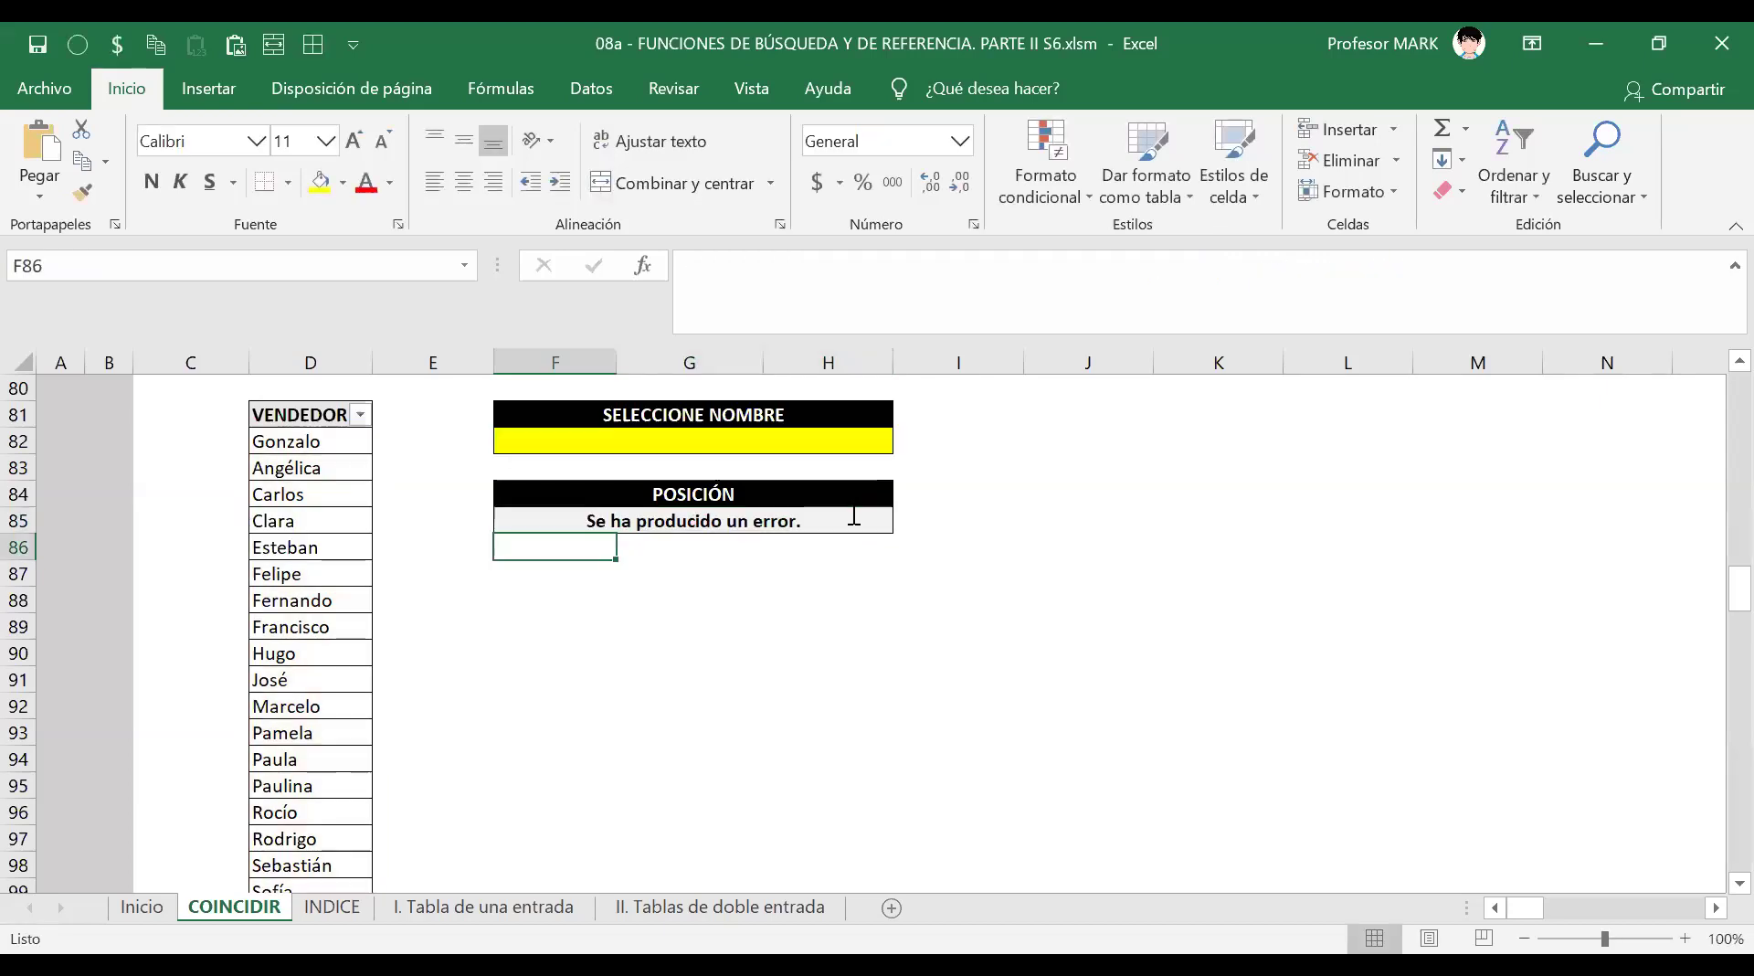
# Delete the message text from the SI.ERROR fallback in F85, leaving only empty quotes "".
pyautogui.click(855, 516)
pyautogui.doubleClick(854, 516)
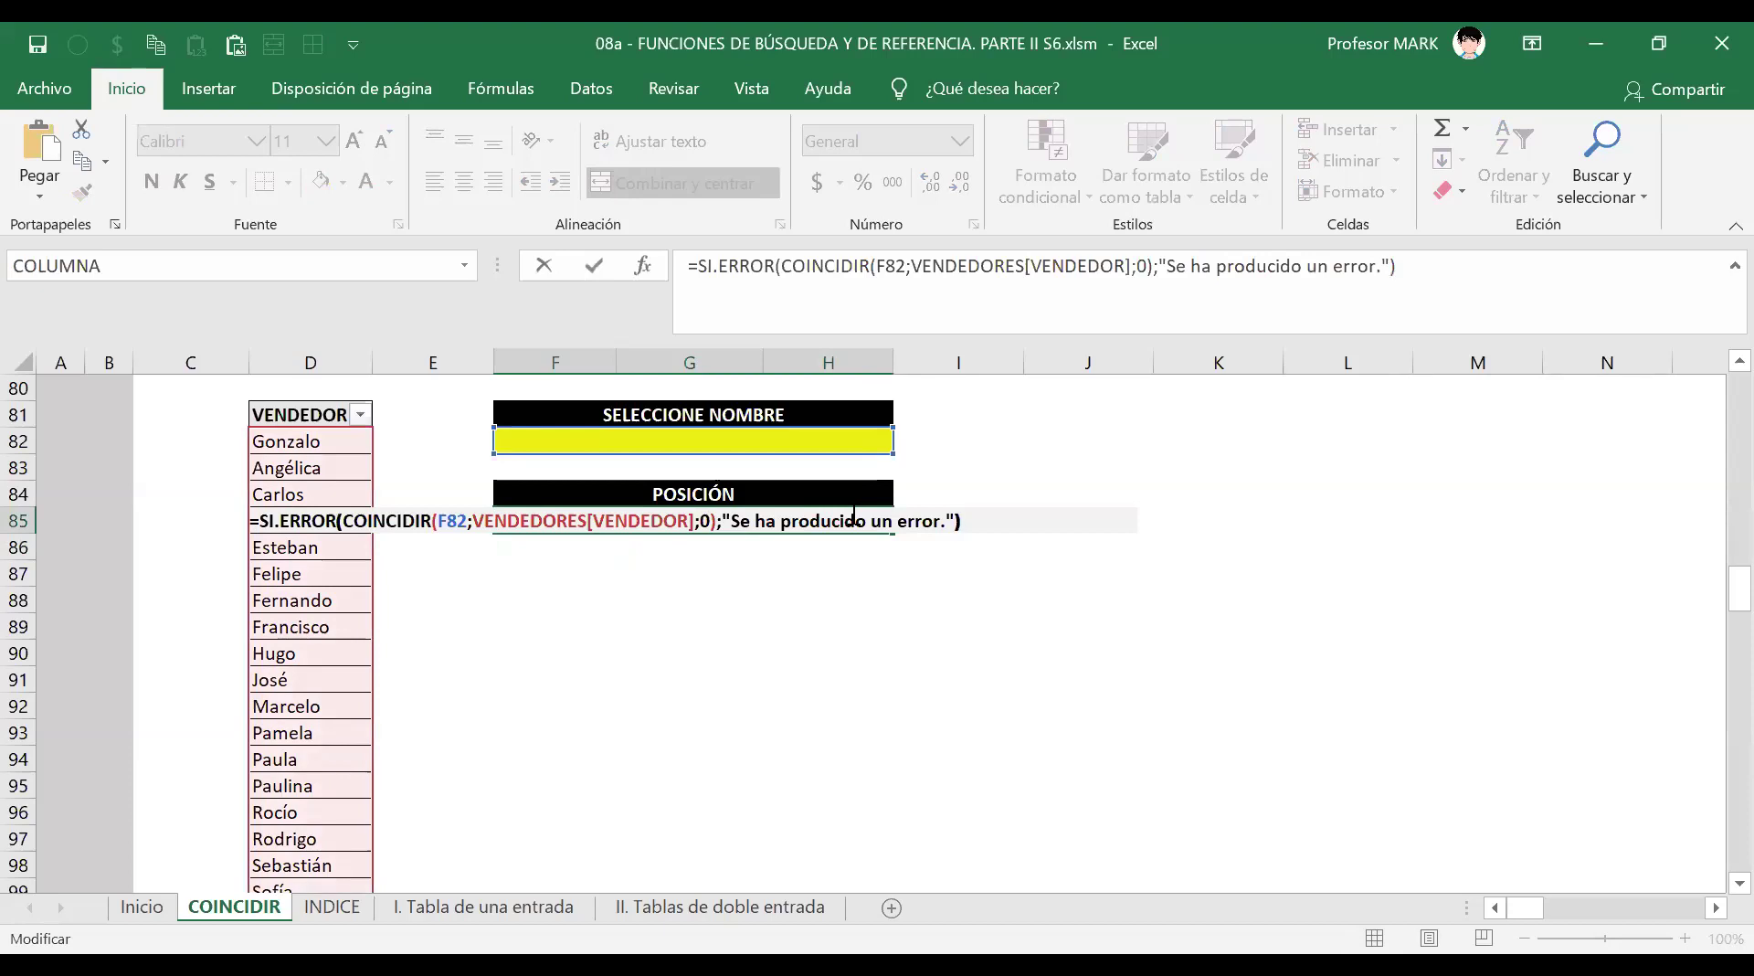
pyautogui.press('BackSpace')
pyautogui.press('BackSpace')
pyautogui.press('BackSpace')
pyautogui.press('BackSpace')
pyautogui.press('BackSpace')
pyautogui.press('BackSpace')
pyautogui.press('BackSpace')
pyautogui.press('BackSpace')
pyautogui.press('BackSpace')
pyautogui.press('BackSpace')
pyautogui.press('BackSpace')
pyautogui.press('BackSpace')
pyautogui.press('BackSpace')
pyautogui.press('BackSpace')
pyautogui.press('BackSpace')
pyautogui.press('BackSpace')
pyautogui.press('BackSpace')
pyautogui.press('BackSpace')
pyautogui.press('BackSpace')
pyautogui.press('BackSpace')
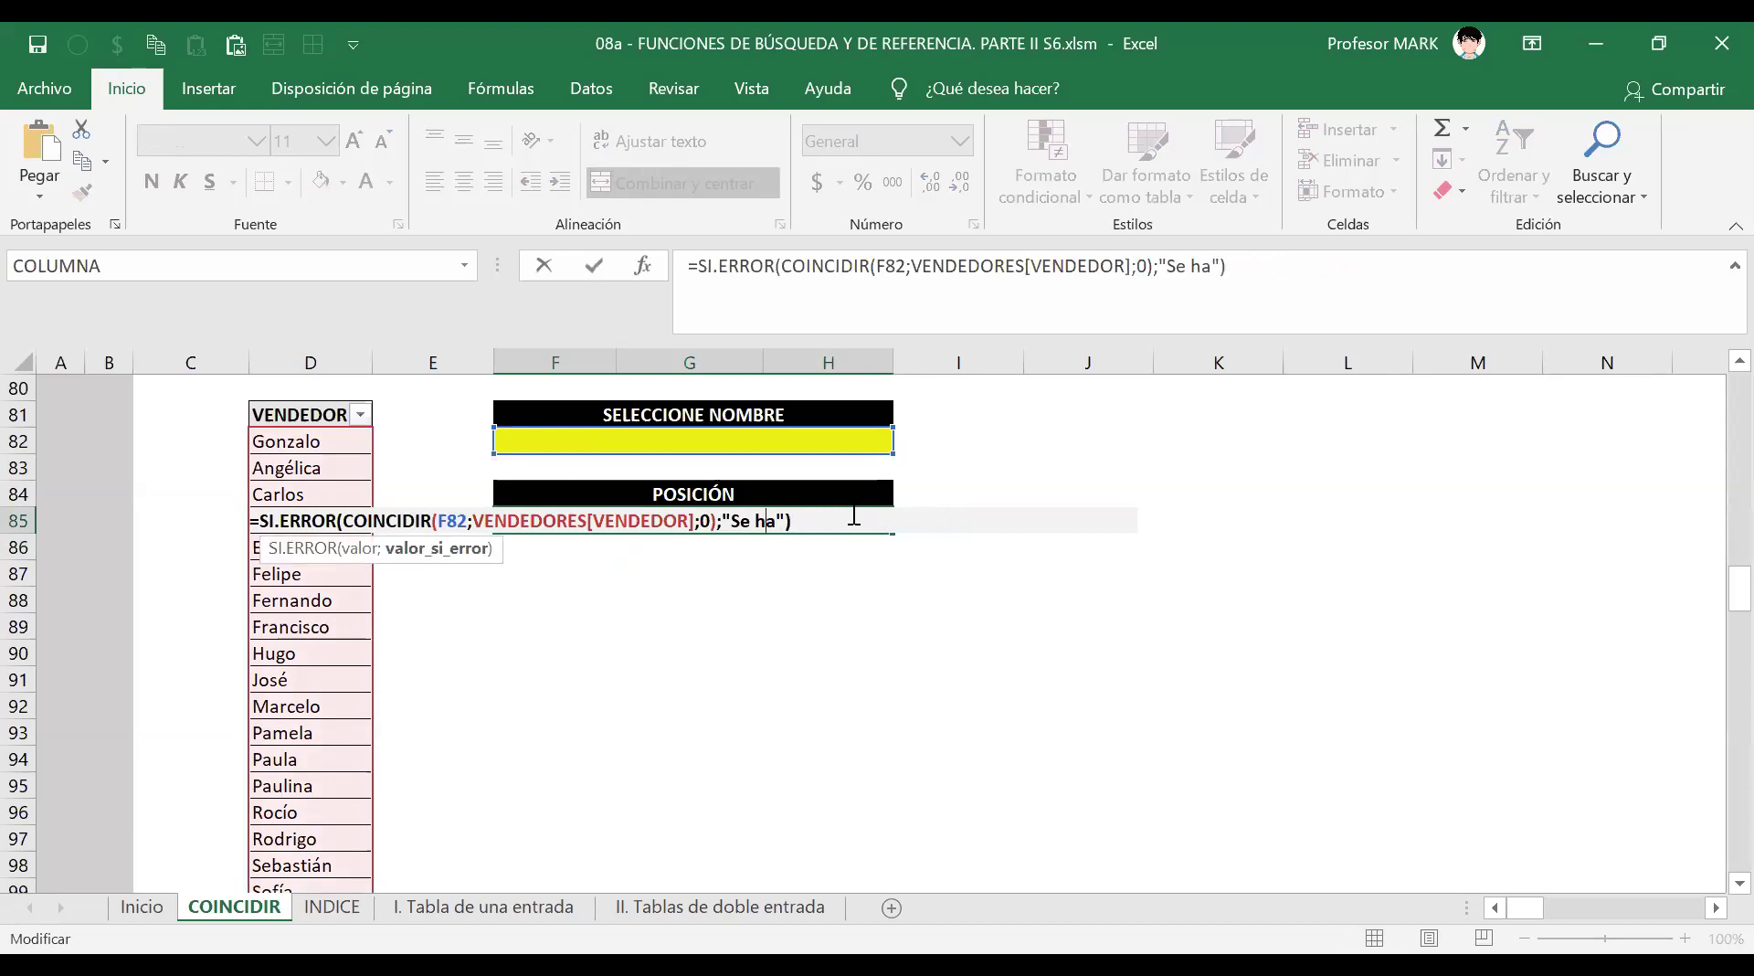
pyautogui.press('BackSpace')
pyautogui.press('BackSpace')
pyautogui.press('Return')
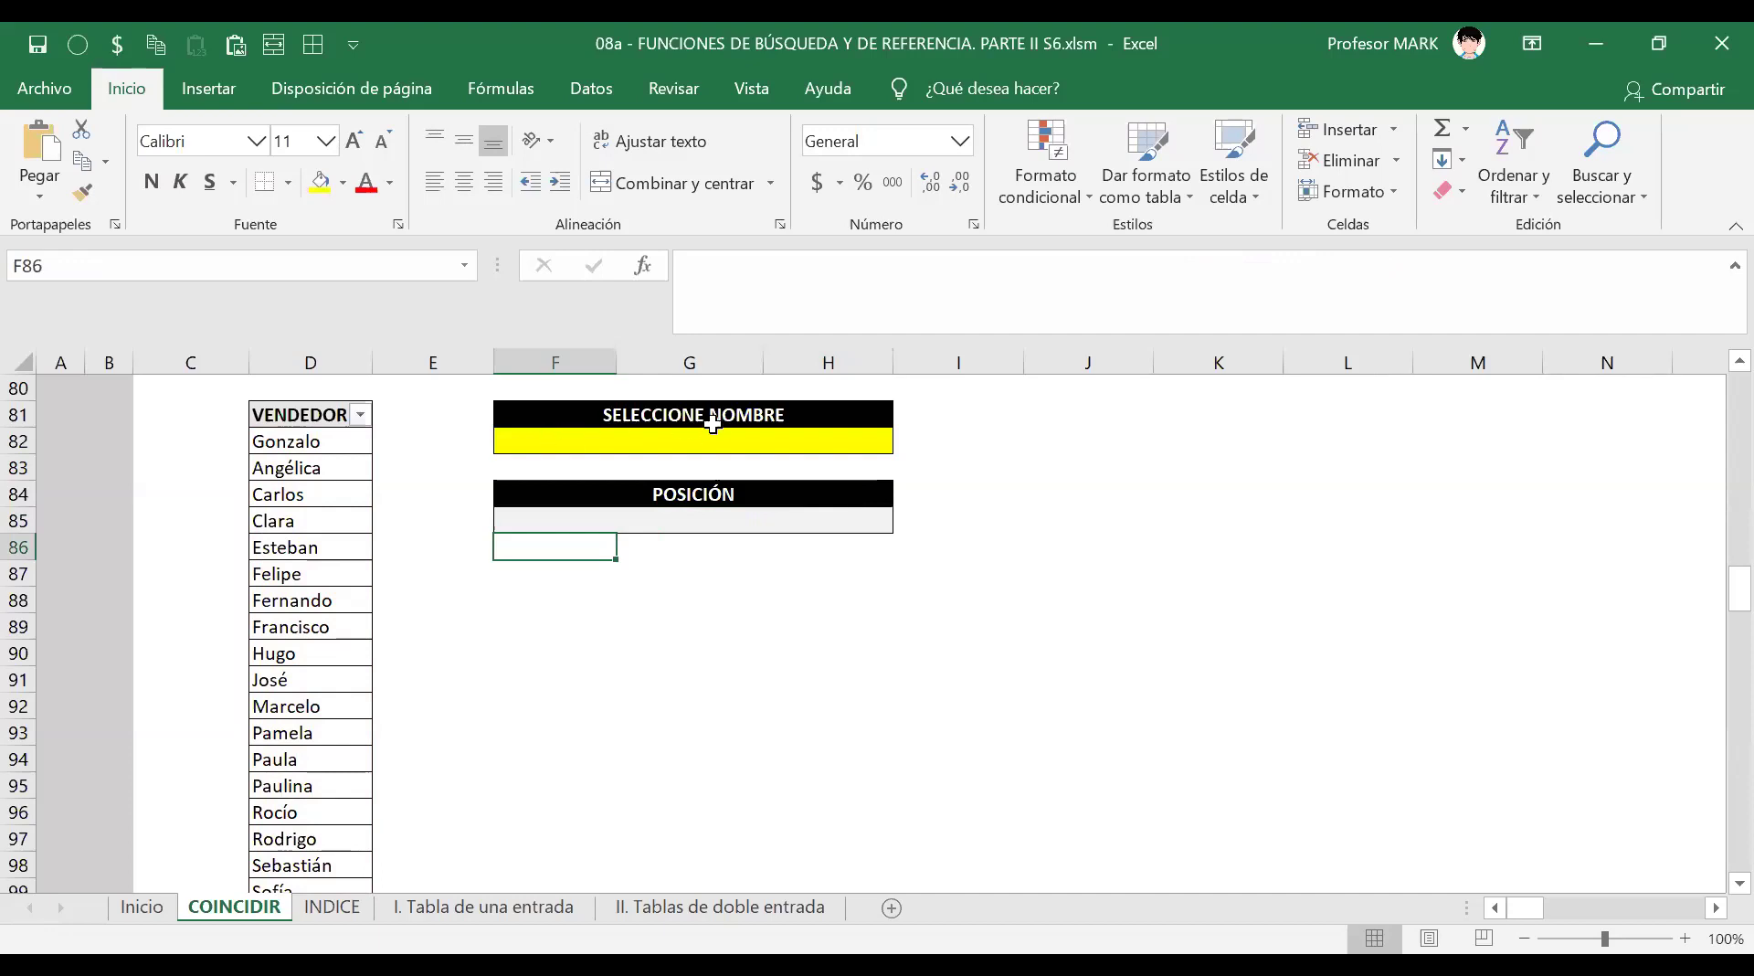
# Test the F85 formula by choosing the ninth seller in F82, clearing the cell, and choosing the seventh seller.
pyautogui.click(865, 439)
pyautogui.click(904, 441)
pyautogui.click(845, 514)
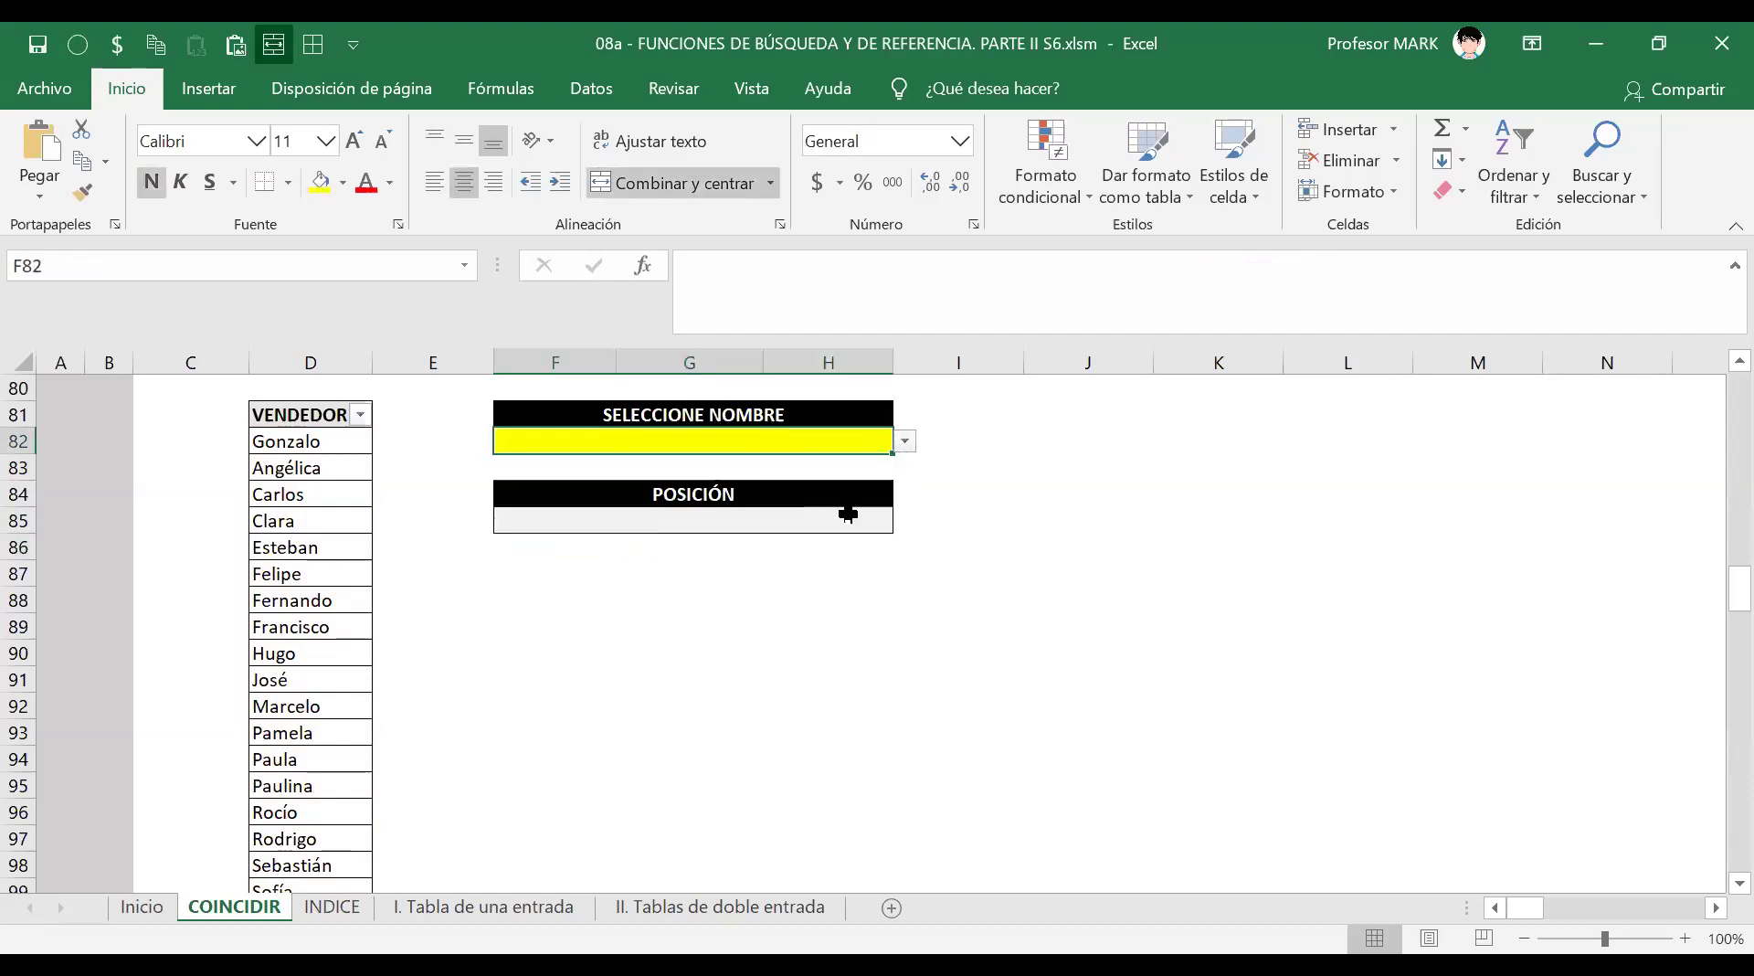
pyautogui.click(904, 443)
pyautogui.click(862, 560)
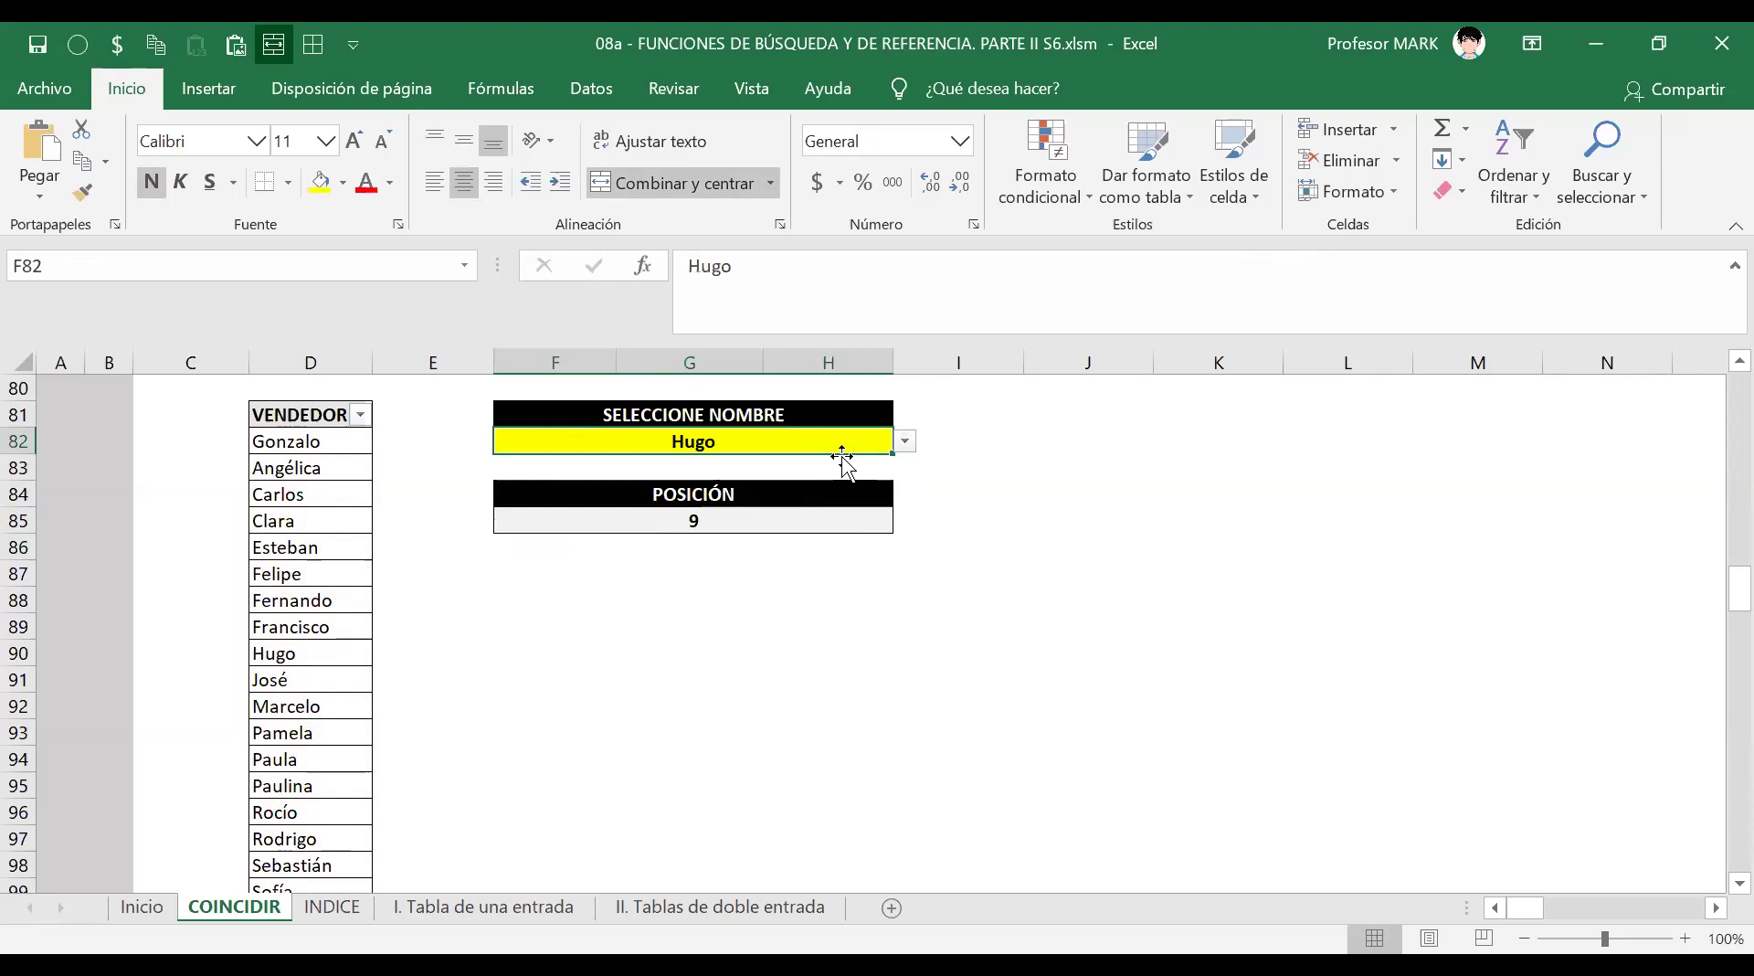
pyautogui.press('Delete')
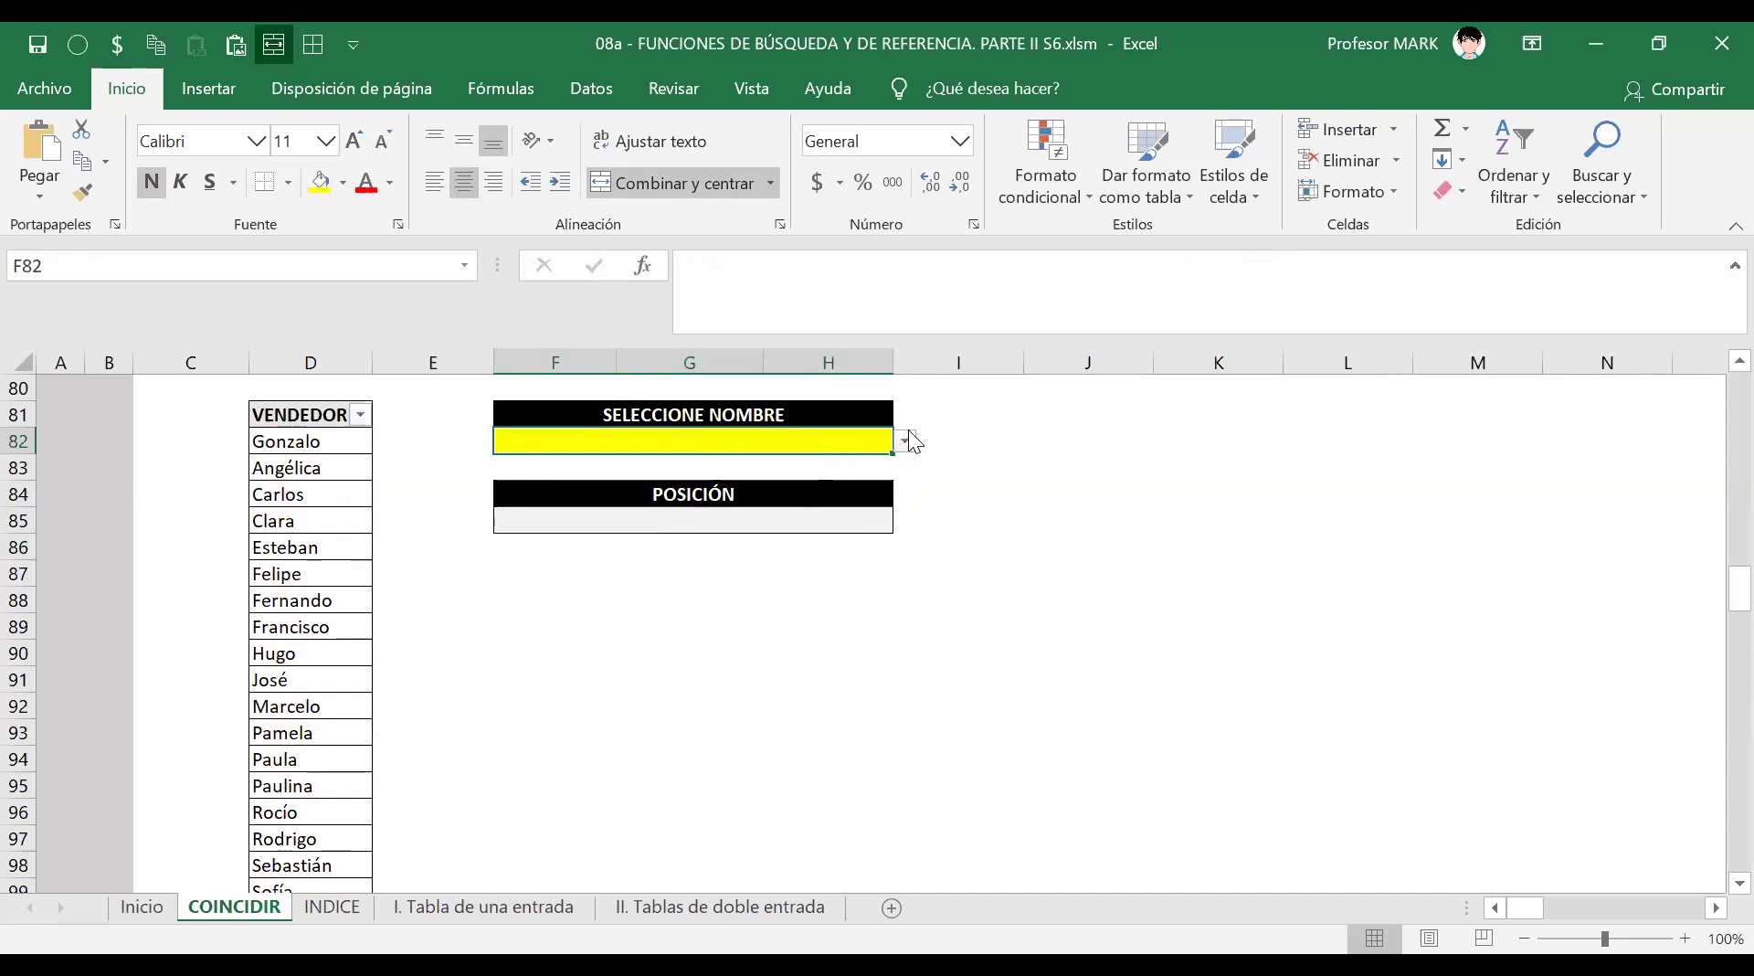
pyautogui.click(905, 441)
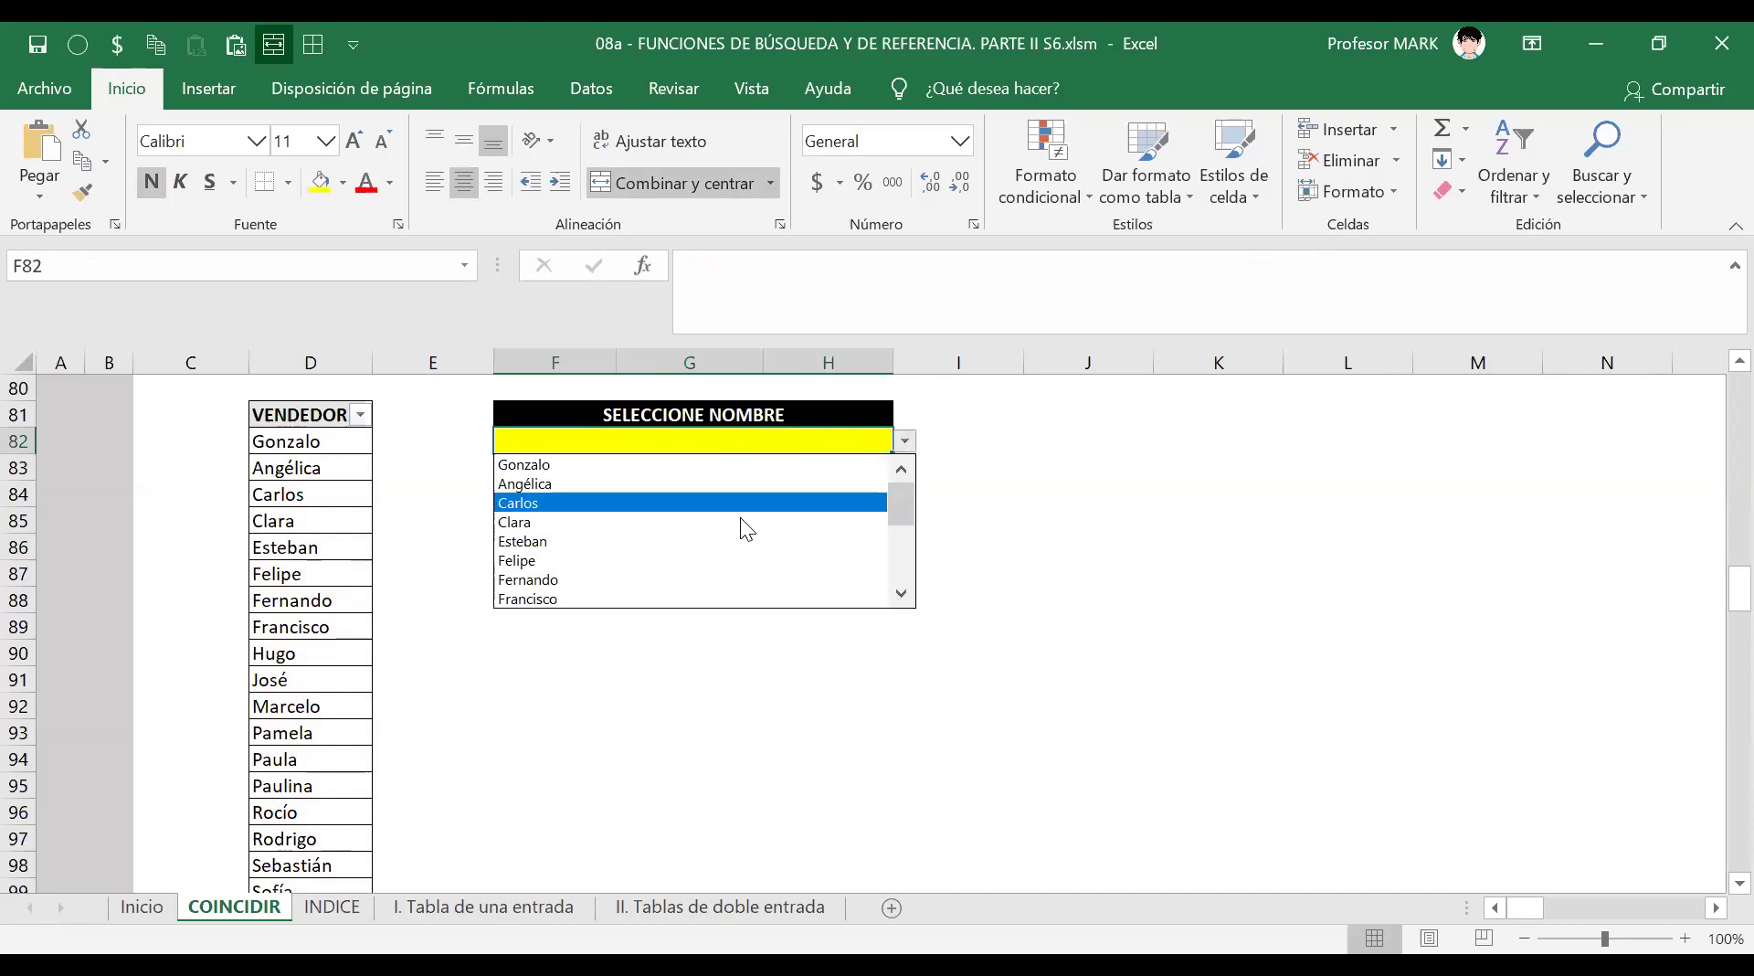
pyautogui.click(533, 581)
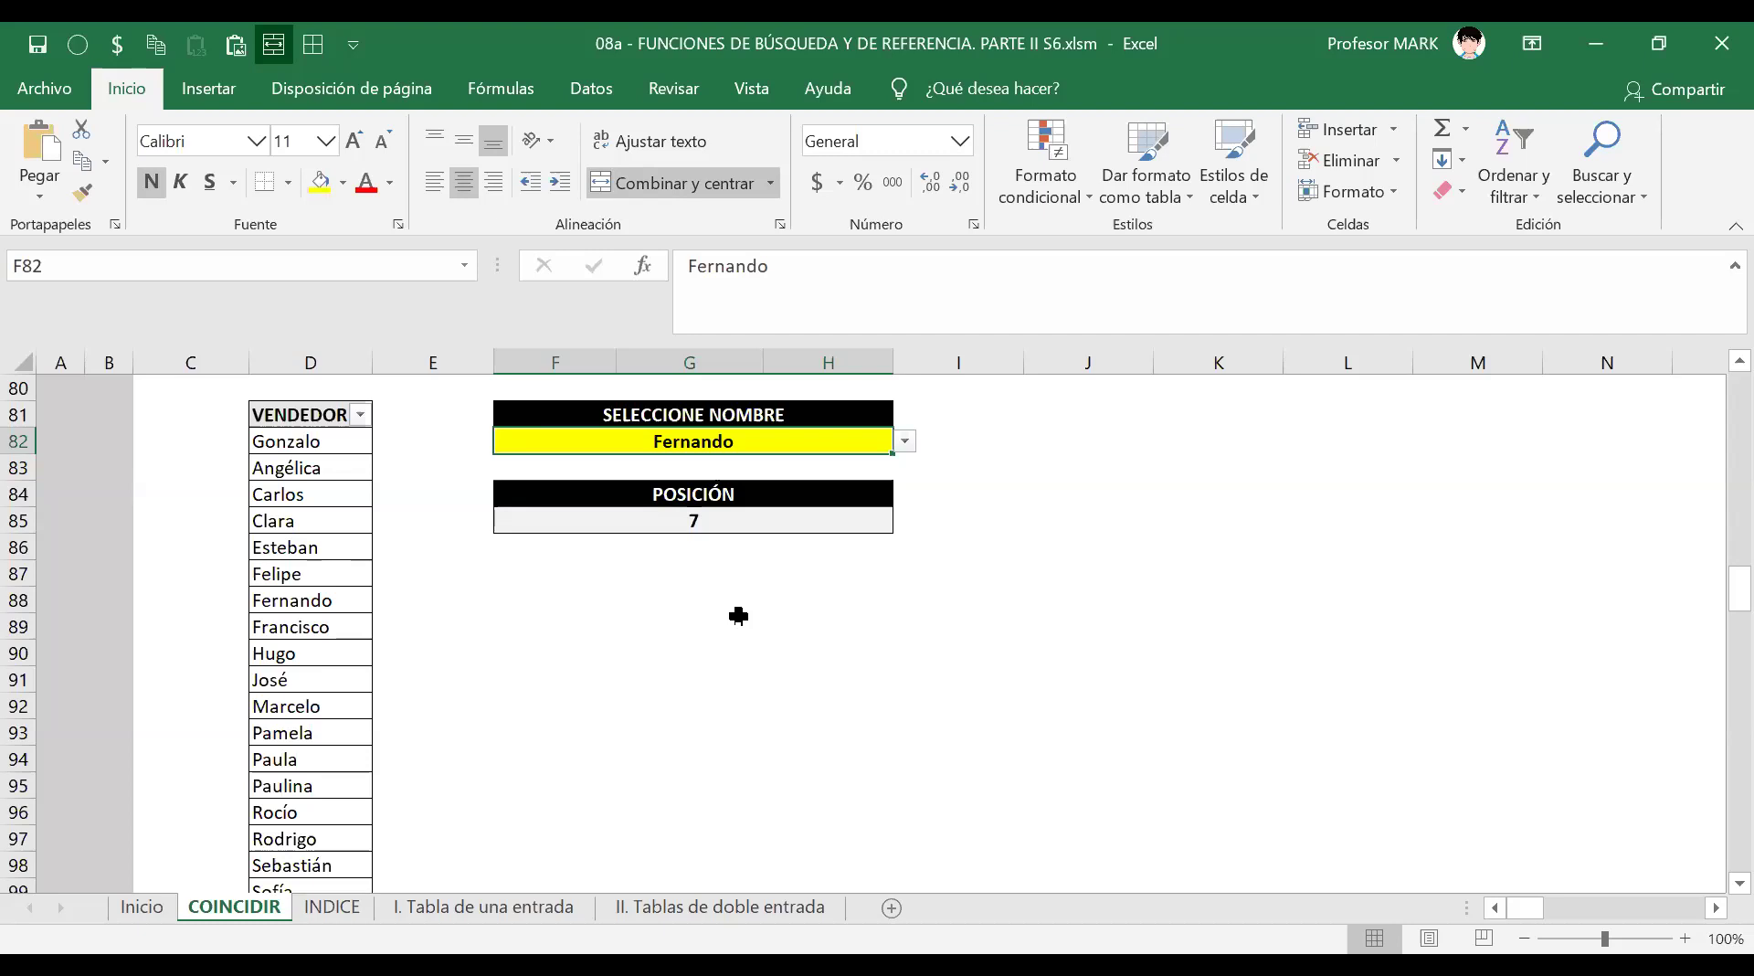
# Examine the statement of exercise 2 and the start of its sales table at the VENDEDOR header in D105.
pyautogui.scroll(-4, 635, 631)
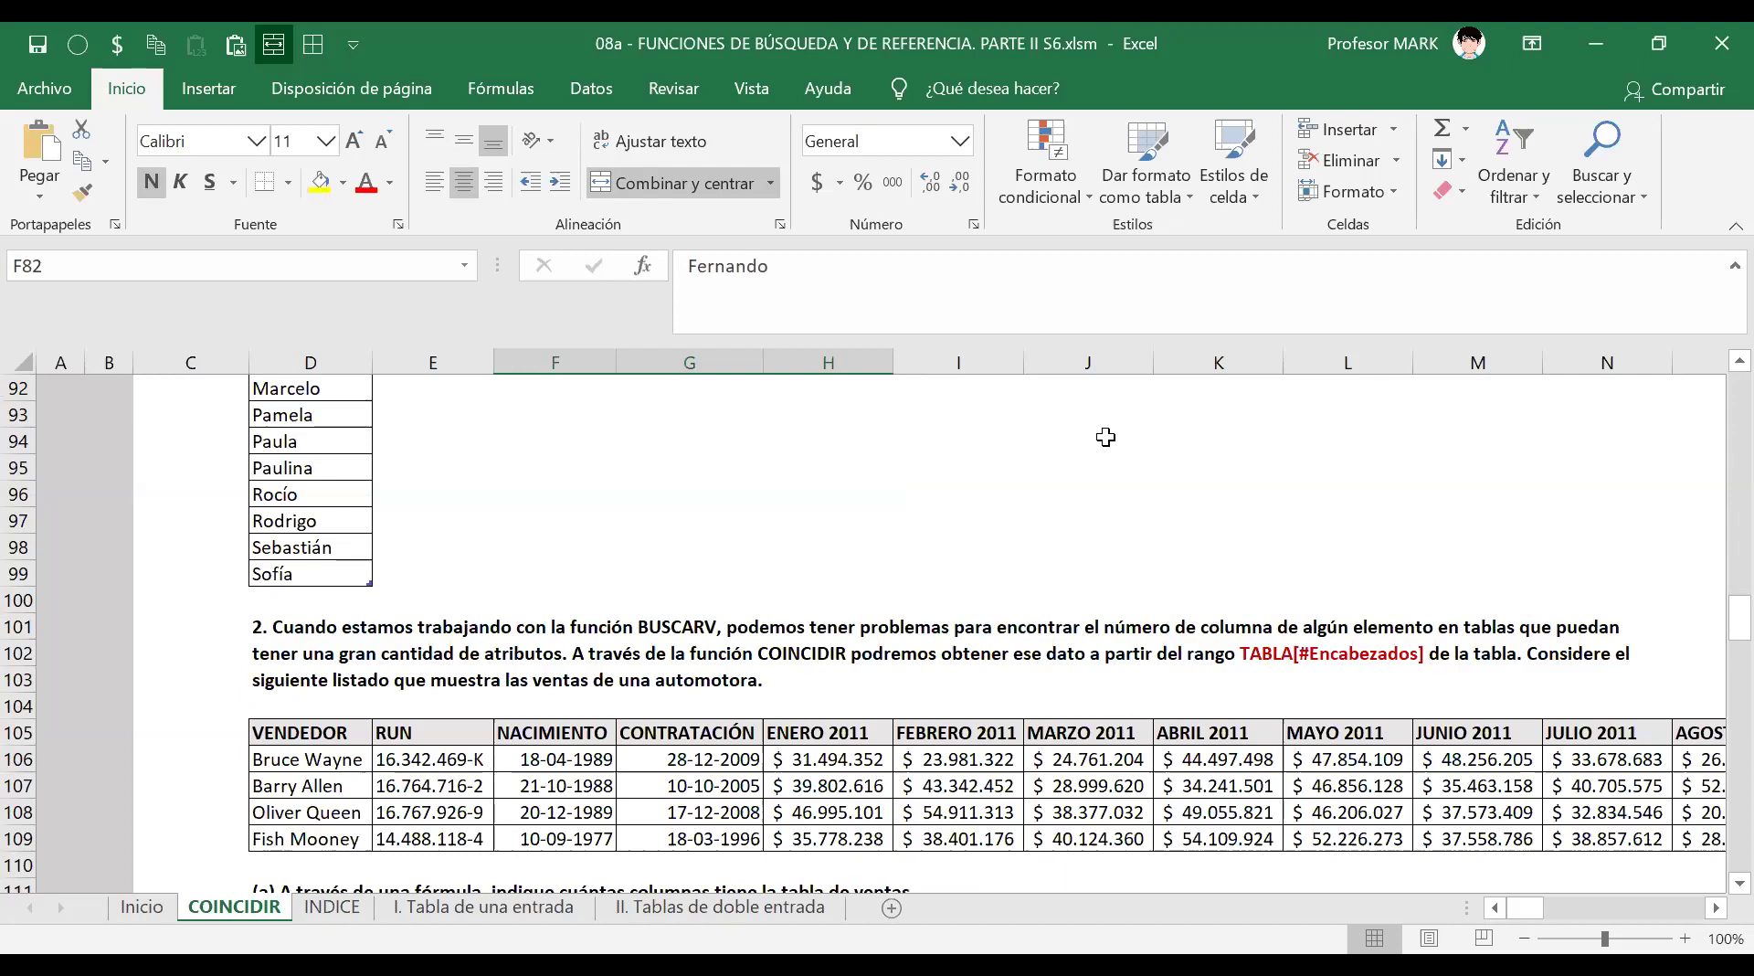
pyautogui.click(381, 657)
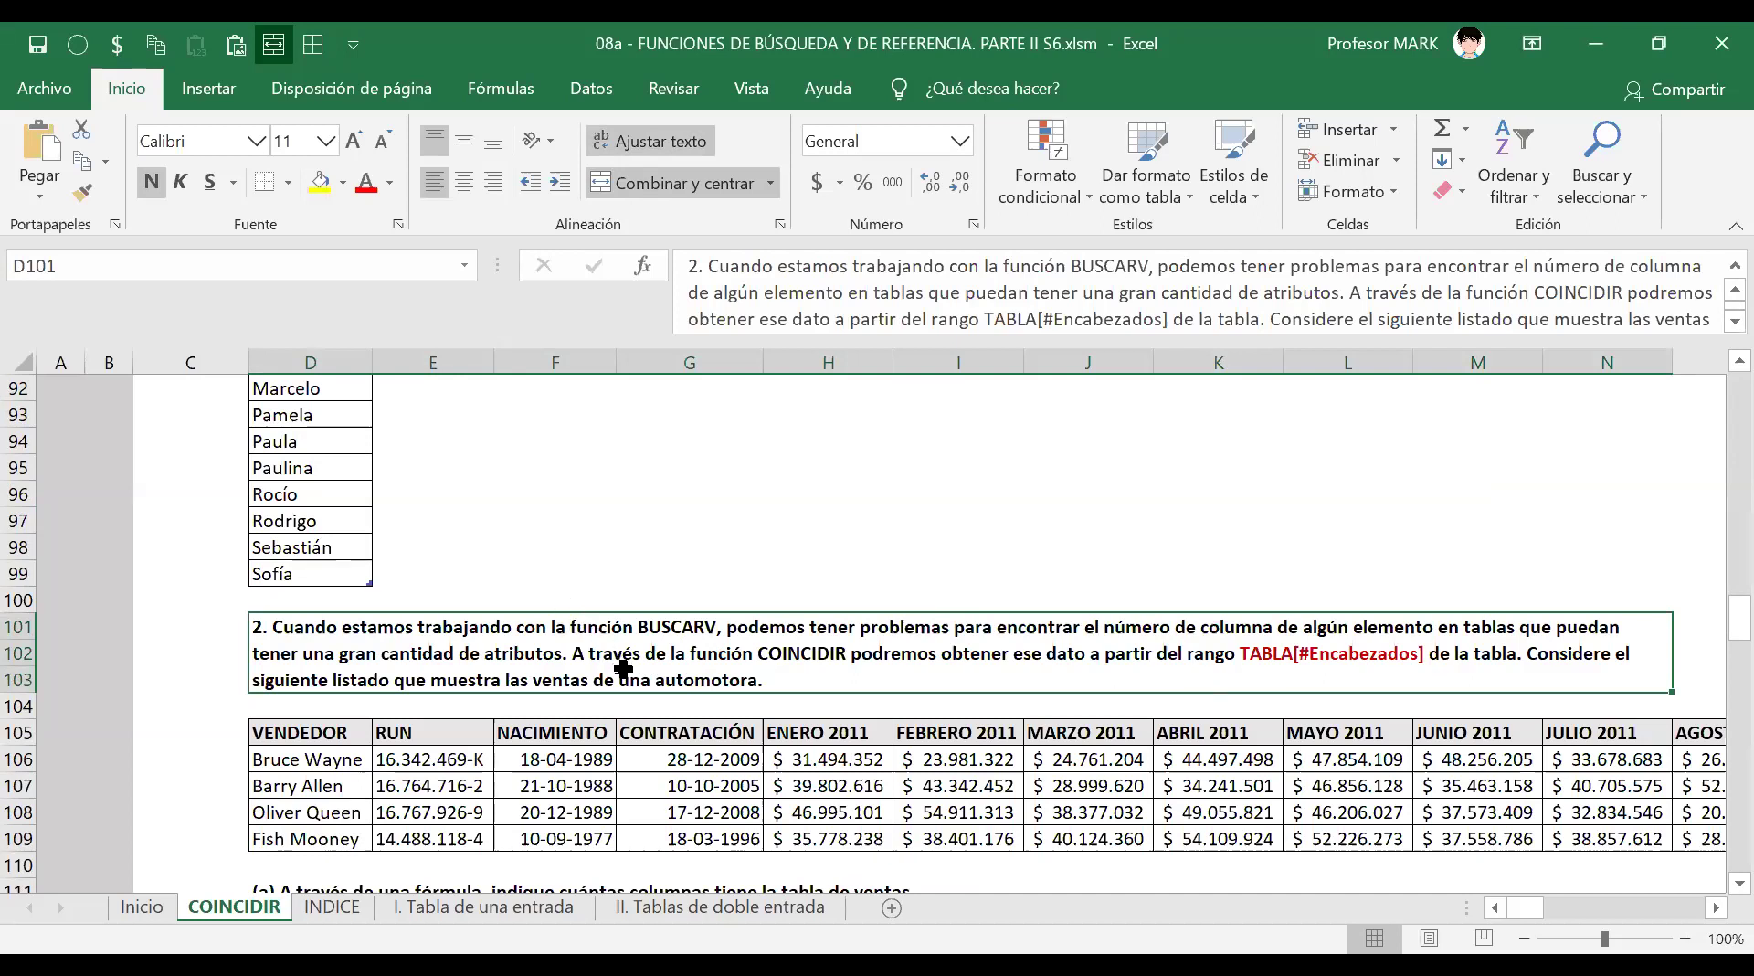
pyautogui.click(334, 727)
pyautogui.scroll(-1, 629, 678)
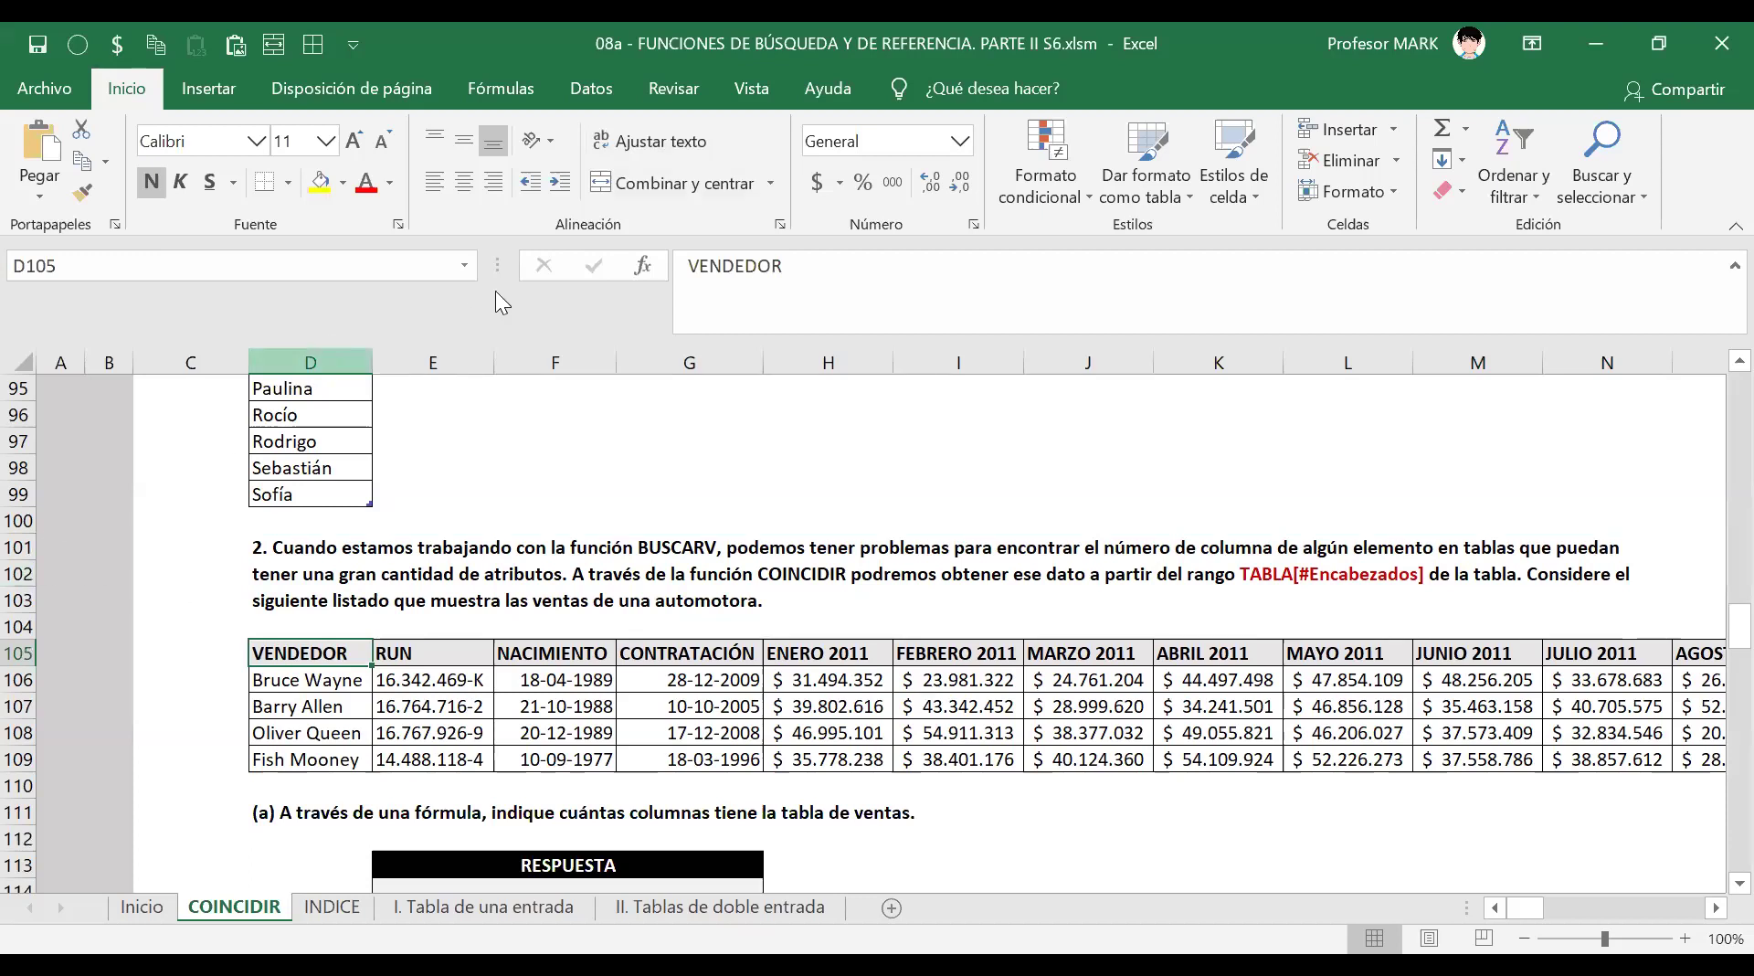
pyautogui.click(314, 346)
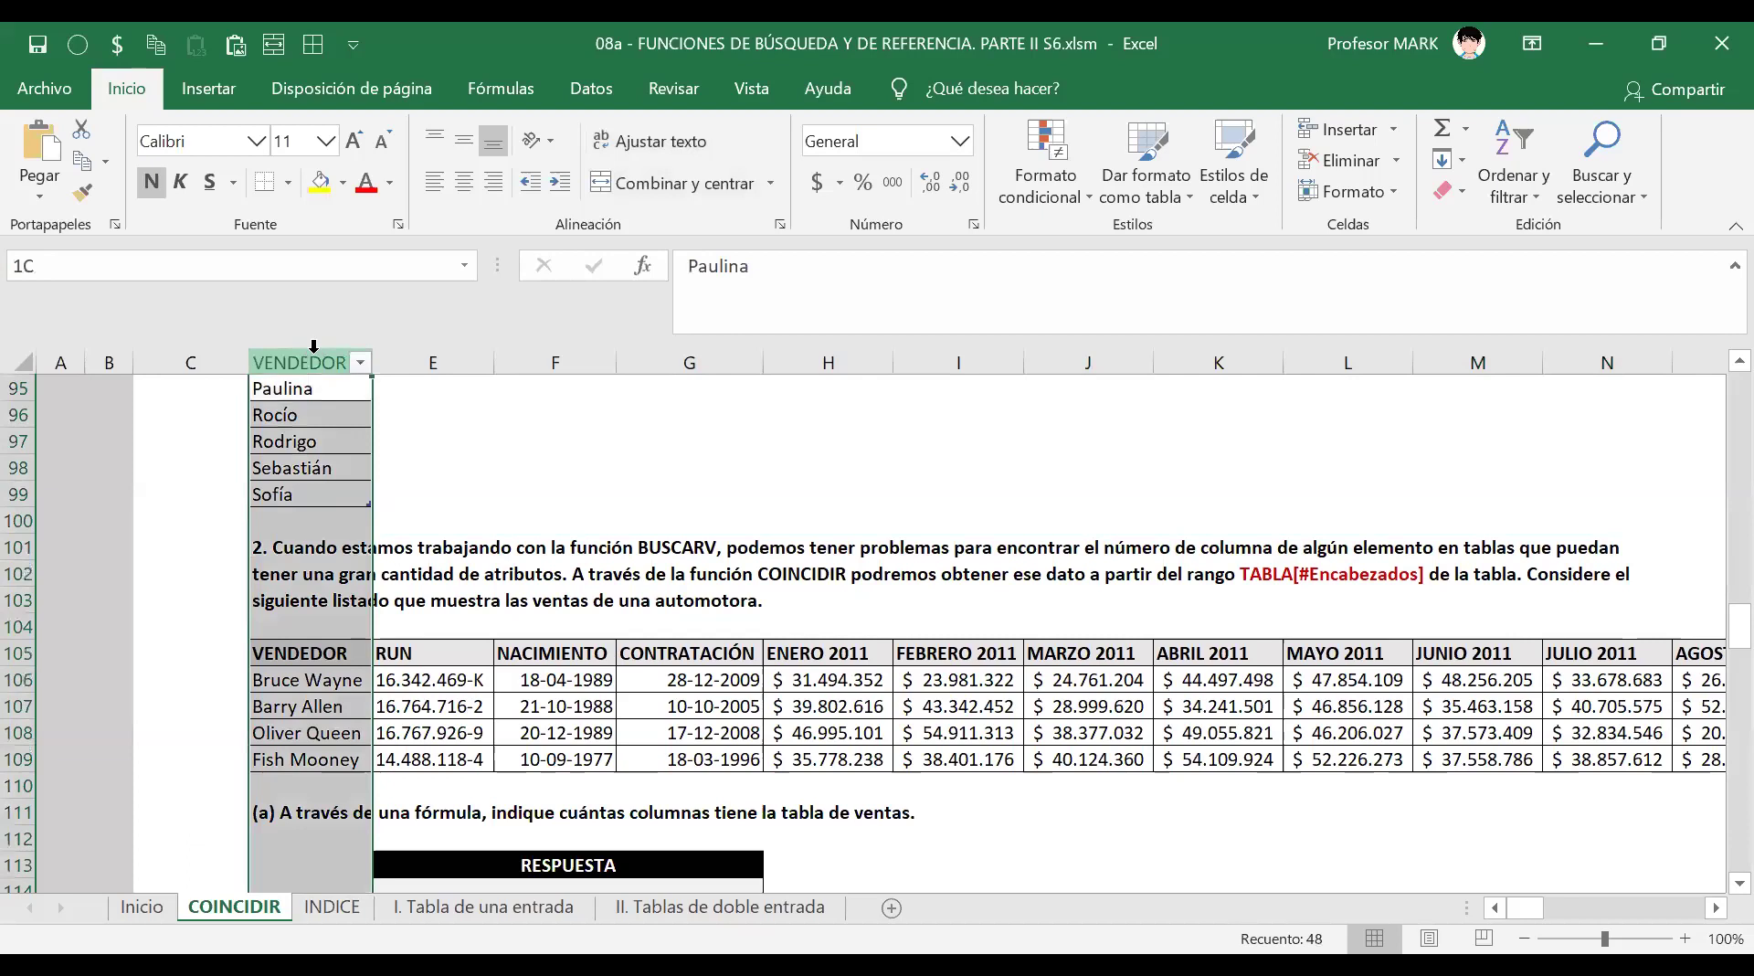
pyautogui.click(462, 653)
pyautogui.click(316, 652)
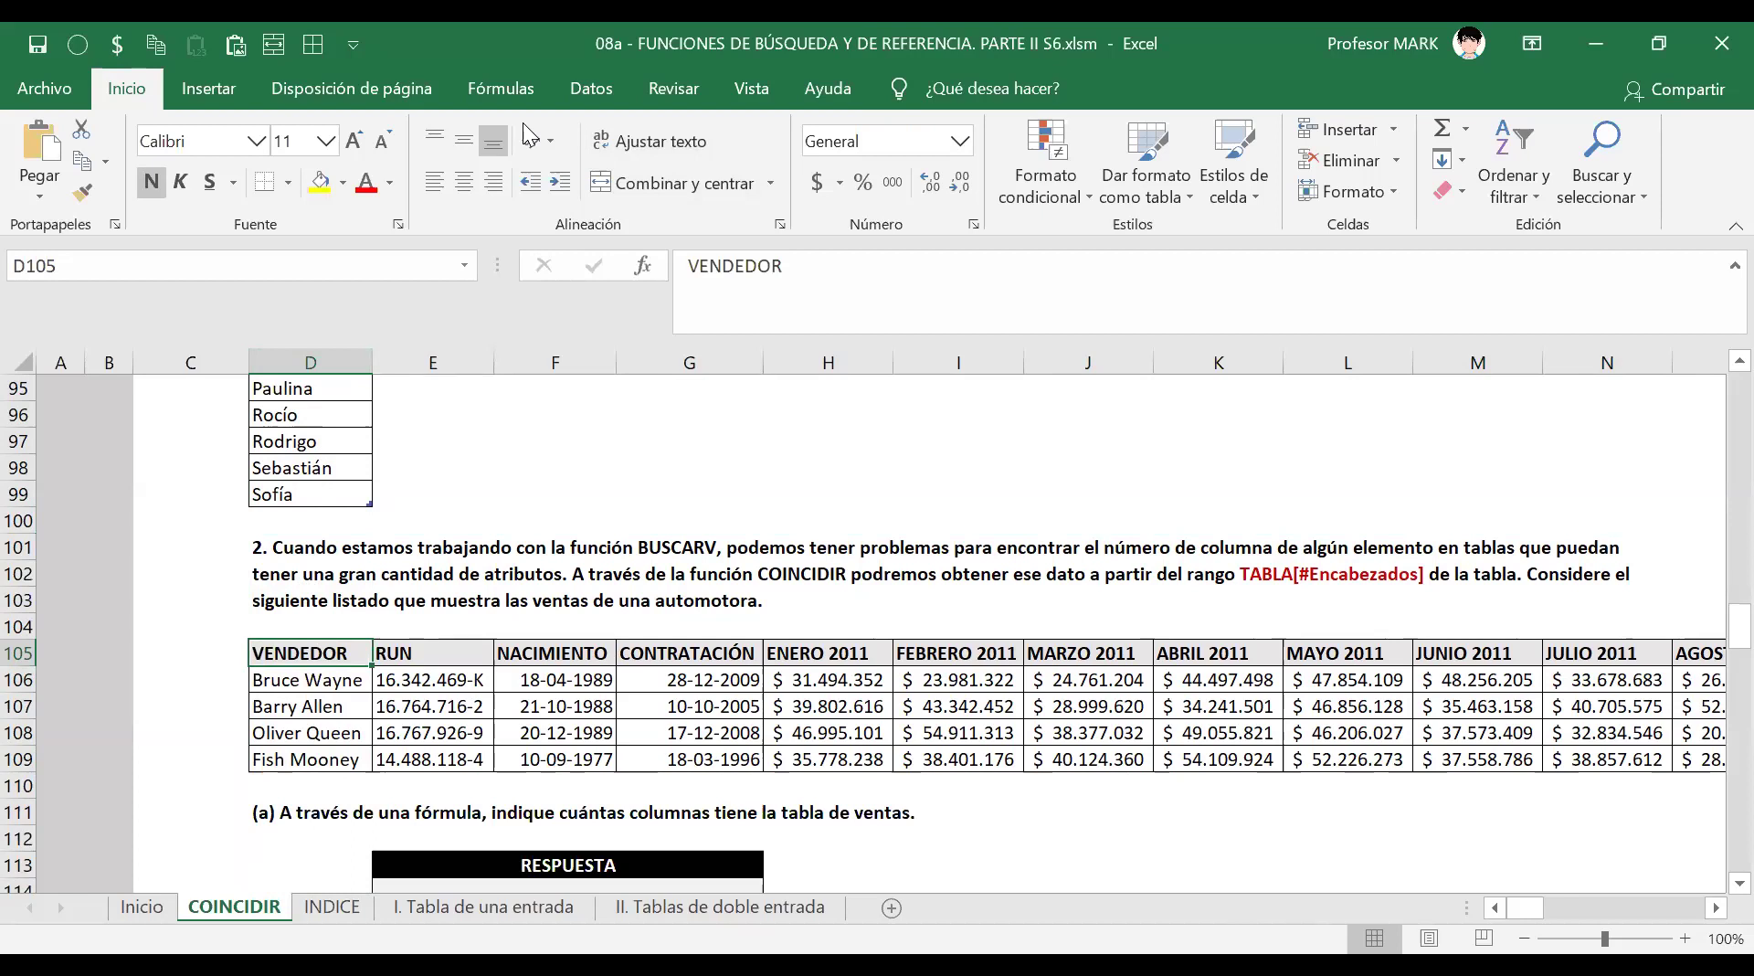
# Go through the sales table headers one by one from VENDEDOR to MARZO 2011.
pyautogui.press('Right')
pyautogui.press('Right')
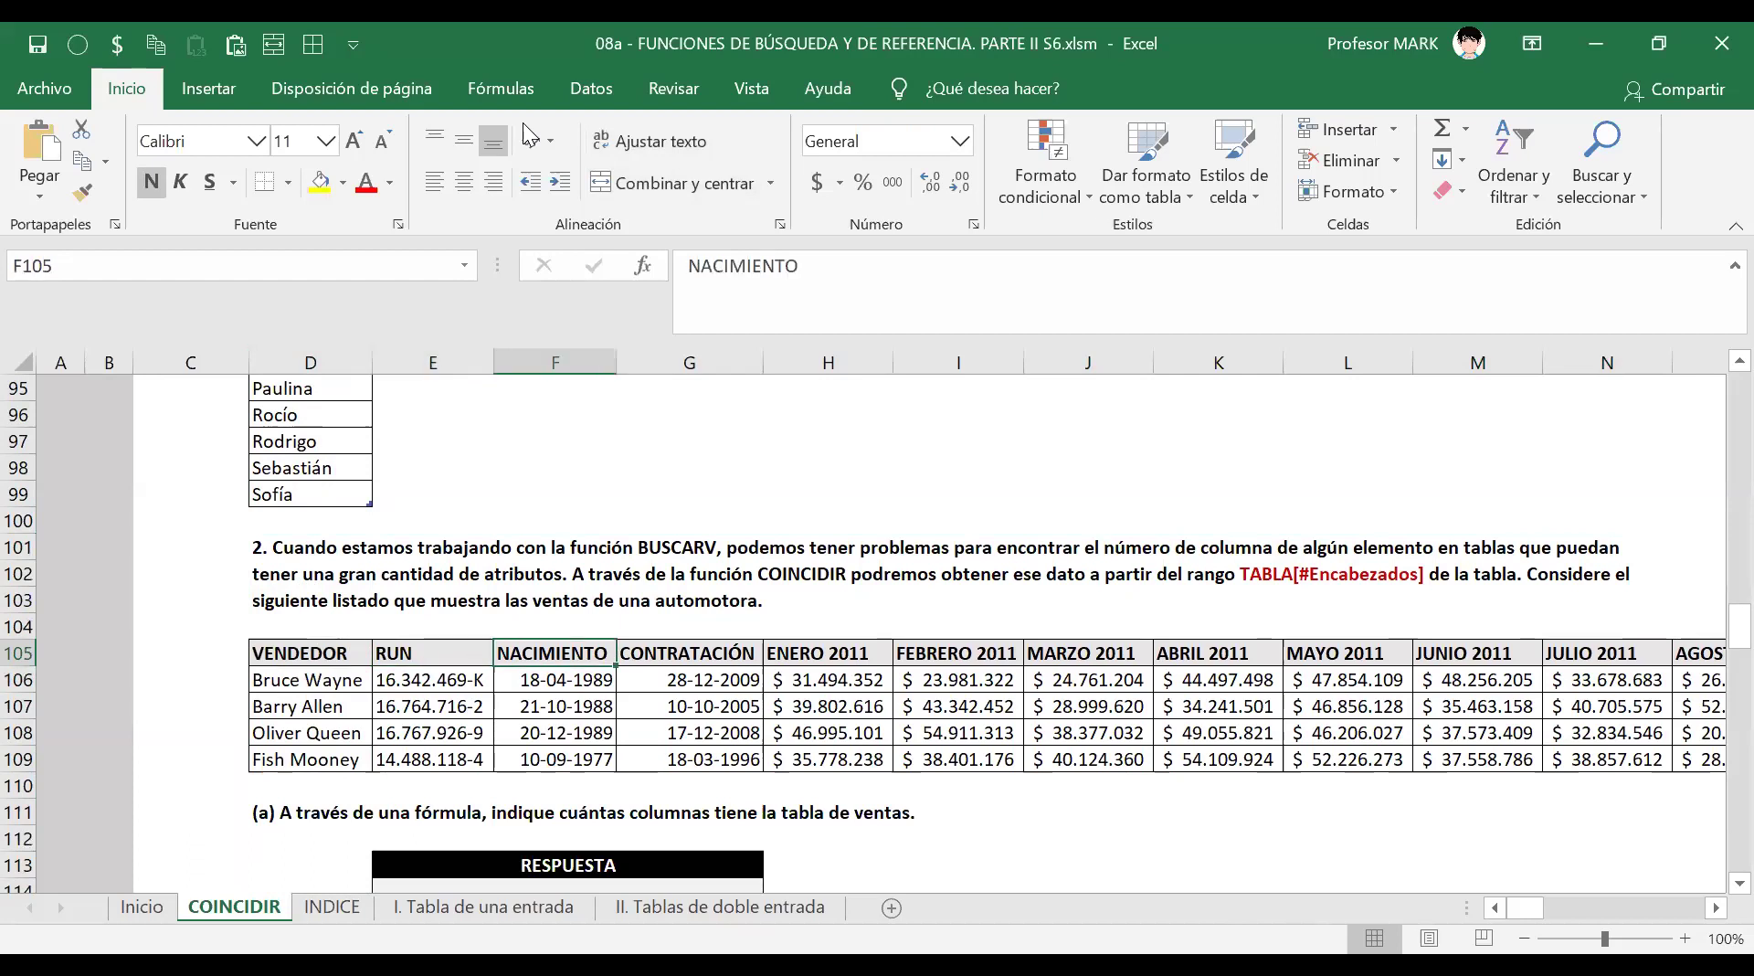
pyautogui.press('Right')
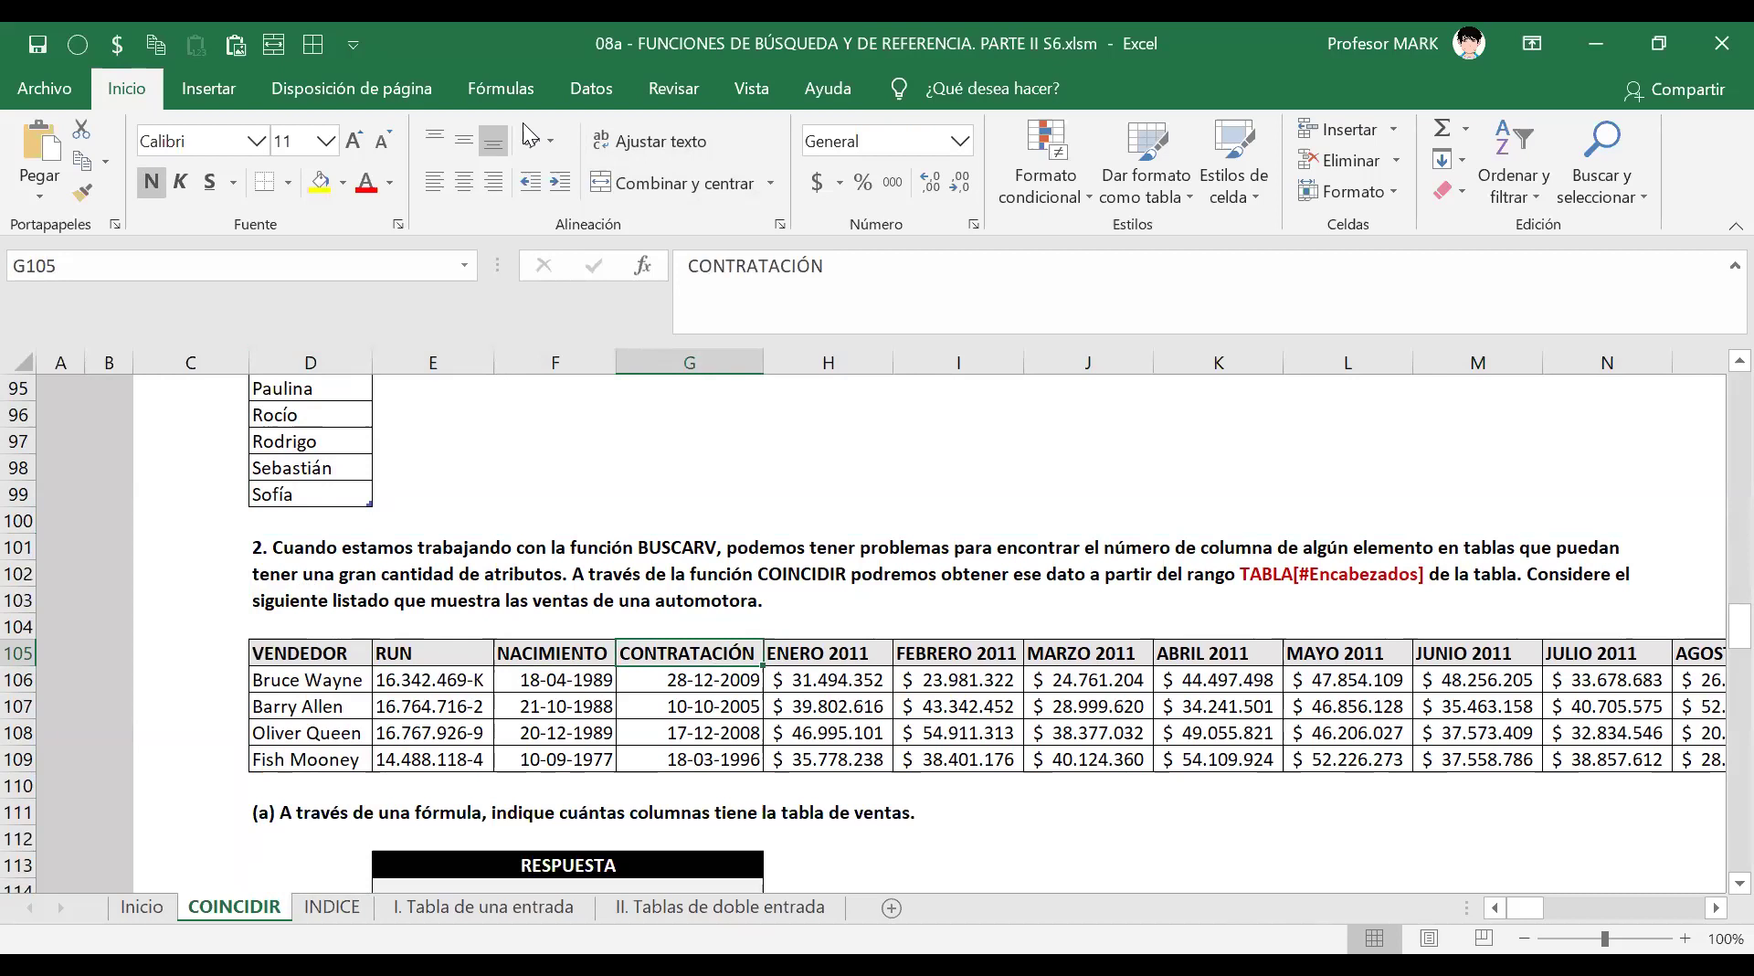
pyautogui.press('Right')
pyautogui.press('Right')
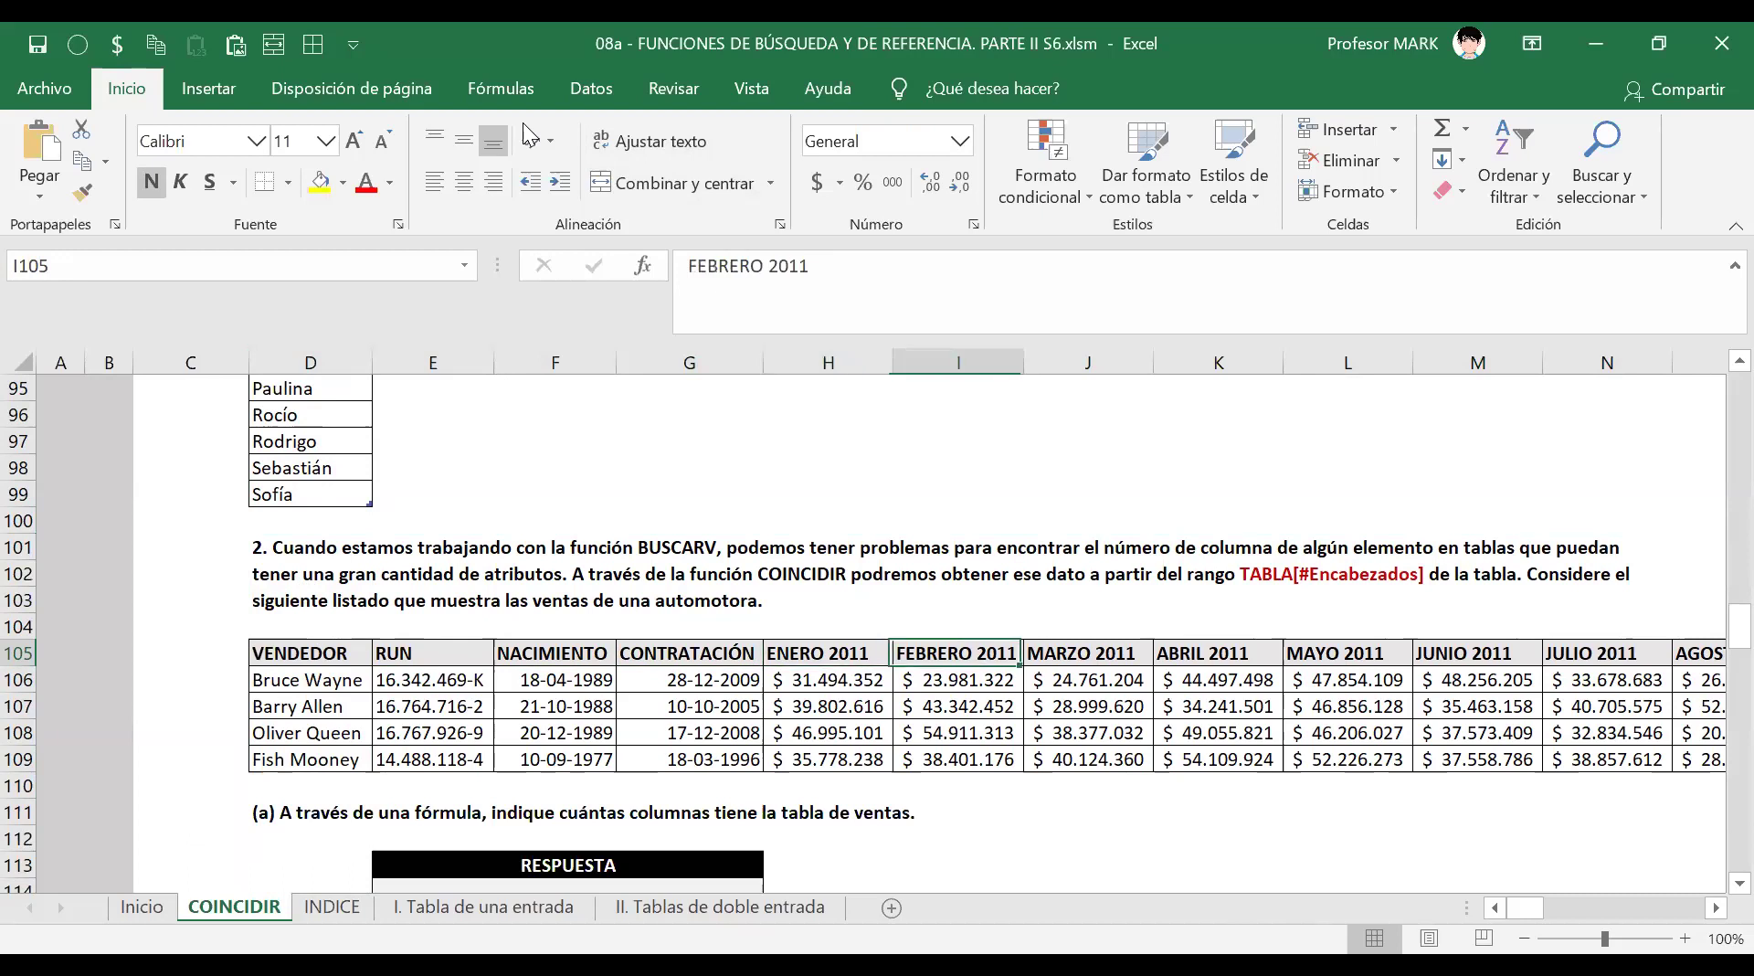
pyautogui.press('Right')
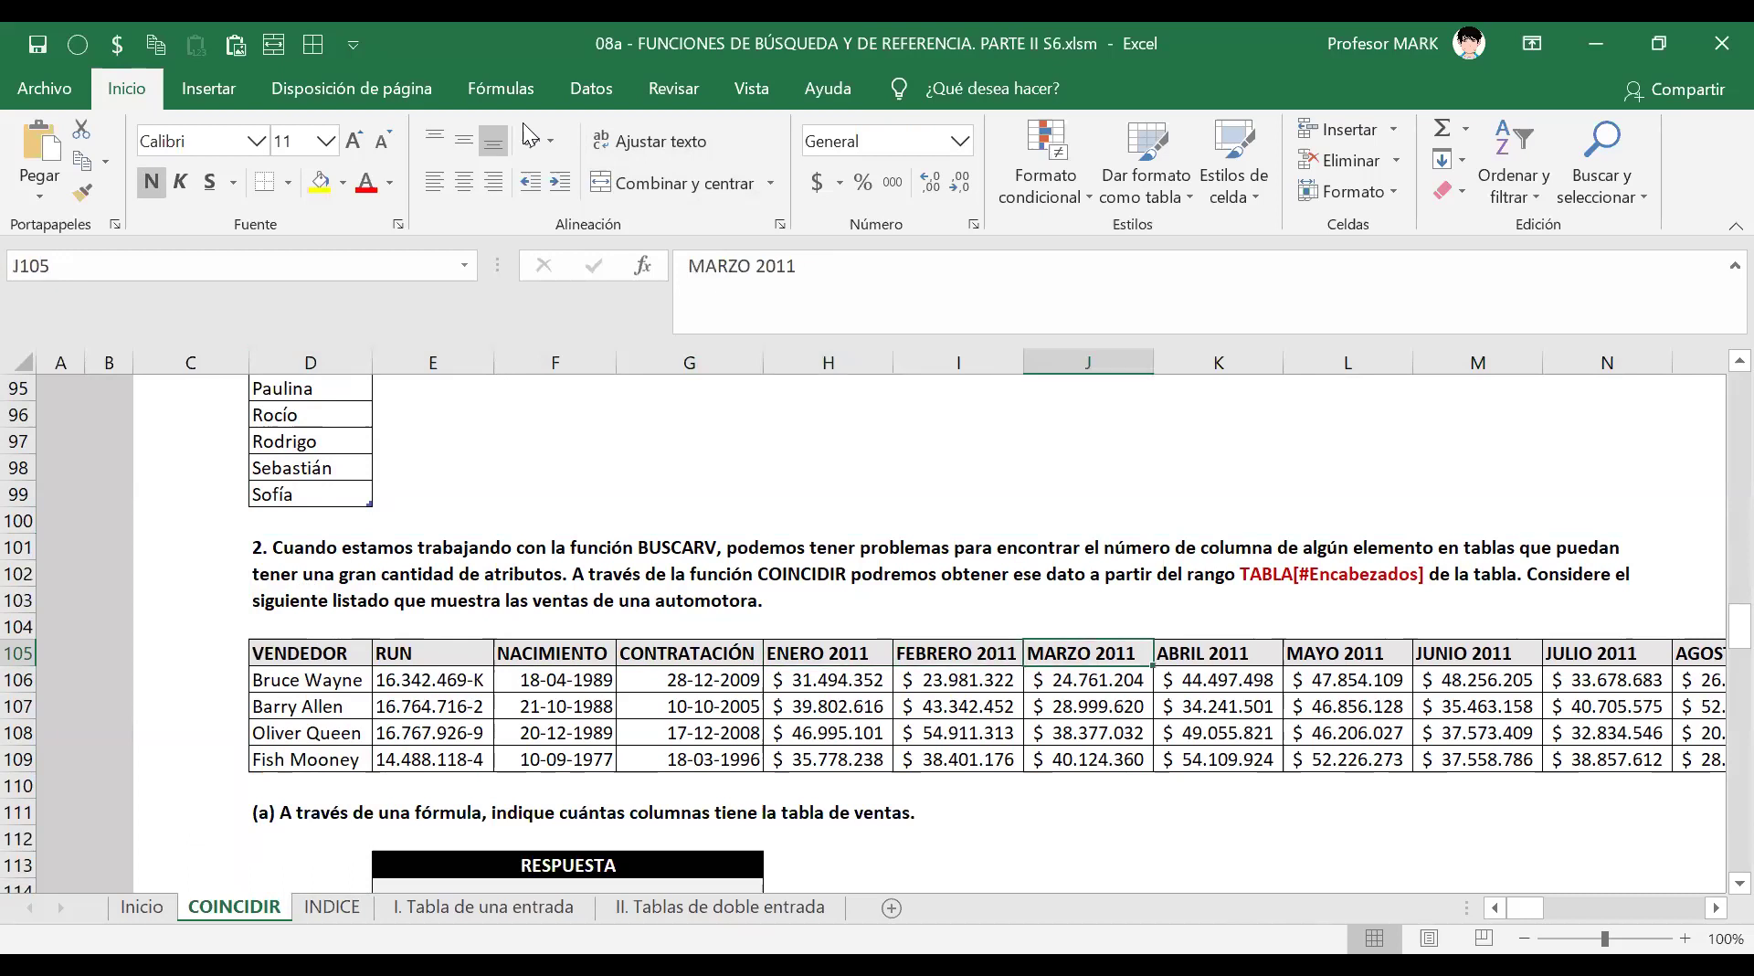
# Select the 2011 month headers in row 105, from ENERO 2011 to DICIEMBRE 2011, to review that year's columns.
pyautogui.press('Left')
pyautogui.press('Left')
pyautogui.hotkey('shift', 'Right')
pyautogui.hotkey('shift', 'Right')
pyautogui.hotkey('shift', 'Right')
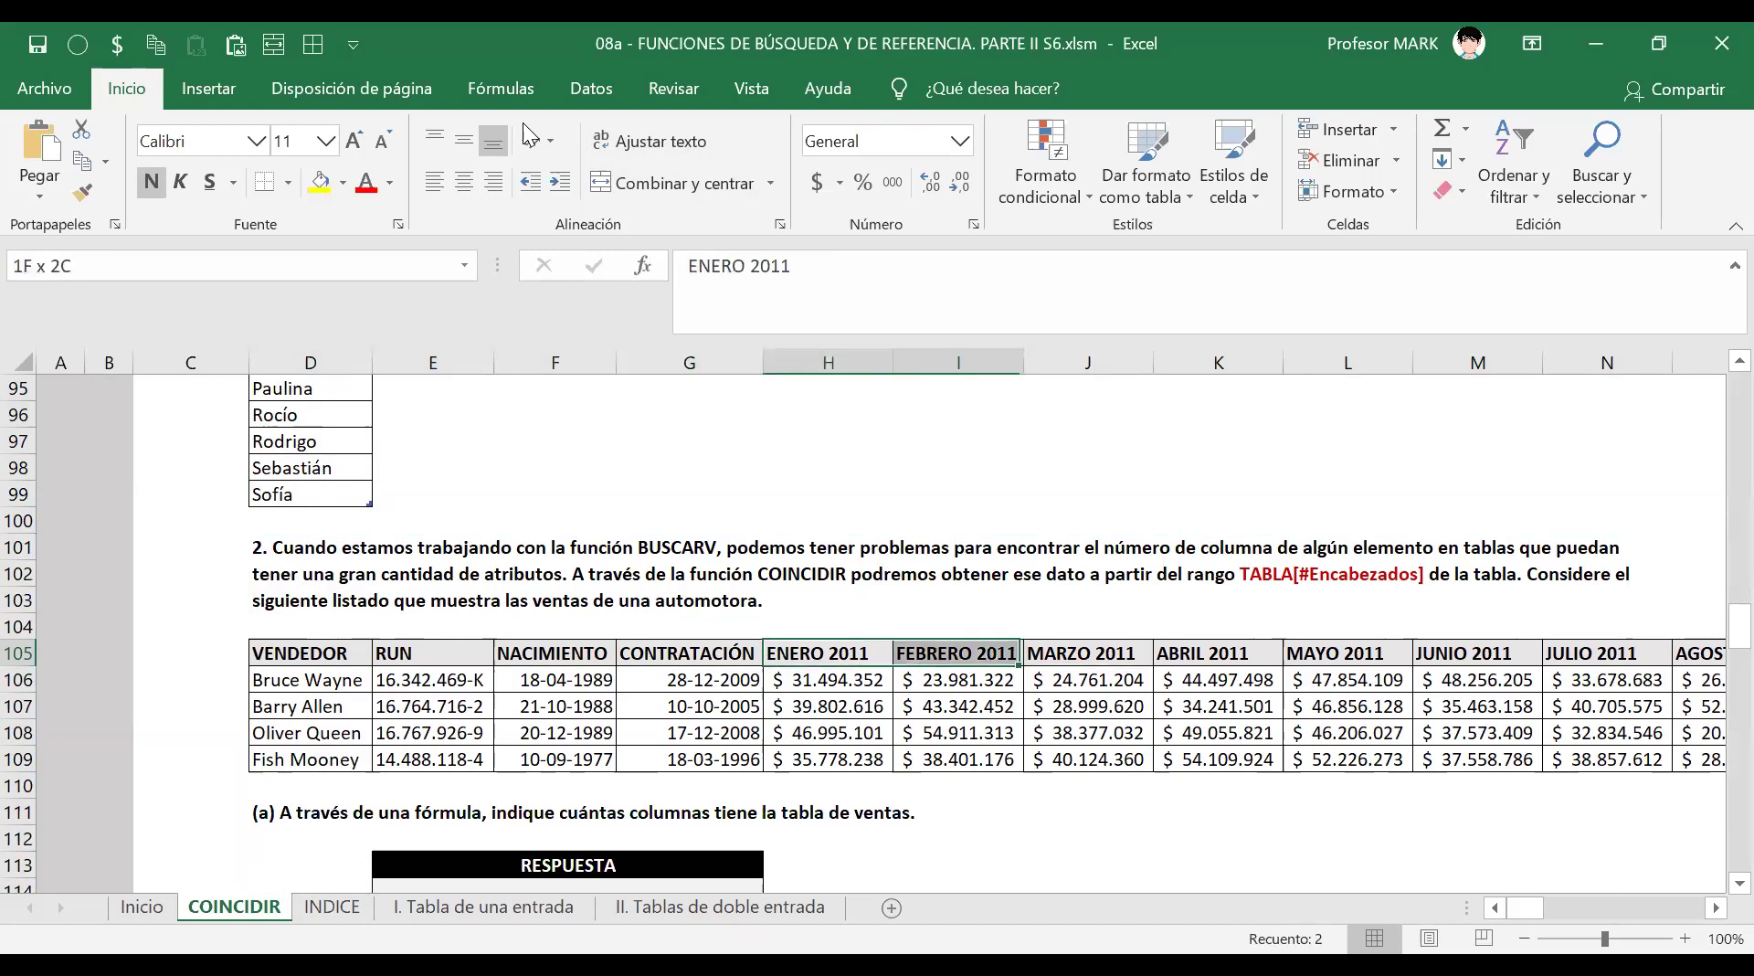
pyautogui.hotkey('shift', 'Right')
pyautogui.hotkey('shift', 'Right')
pyautogui.hotkey('shift', 'Right')
pyautogui.hotkey('shift', 'Right')
pyautogui.hotkey('shift', 'Right')
pyautogui.hotkey('shift', 'Right')
pyautogui.hotkey('shift', 'Right')
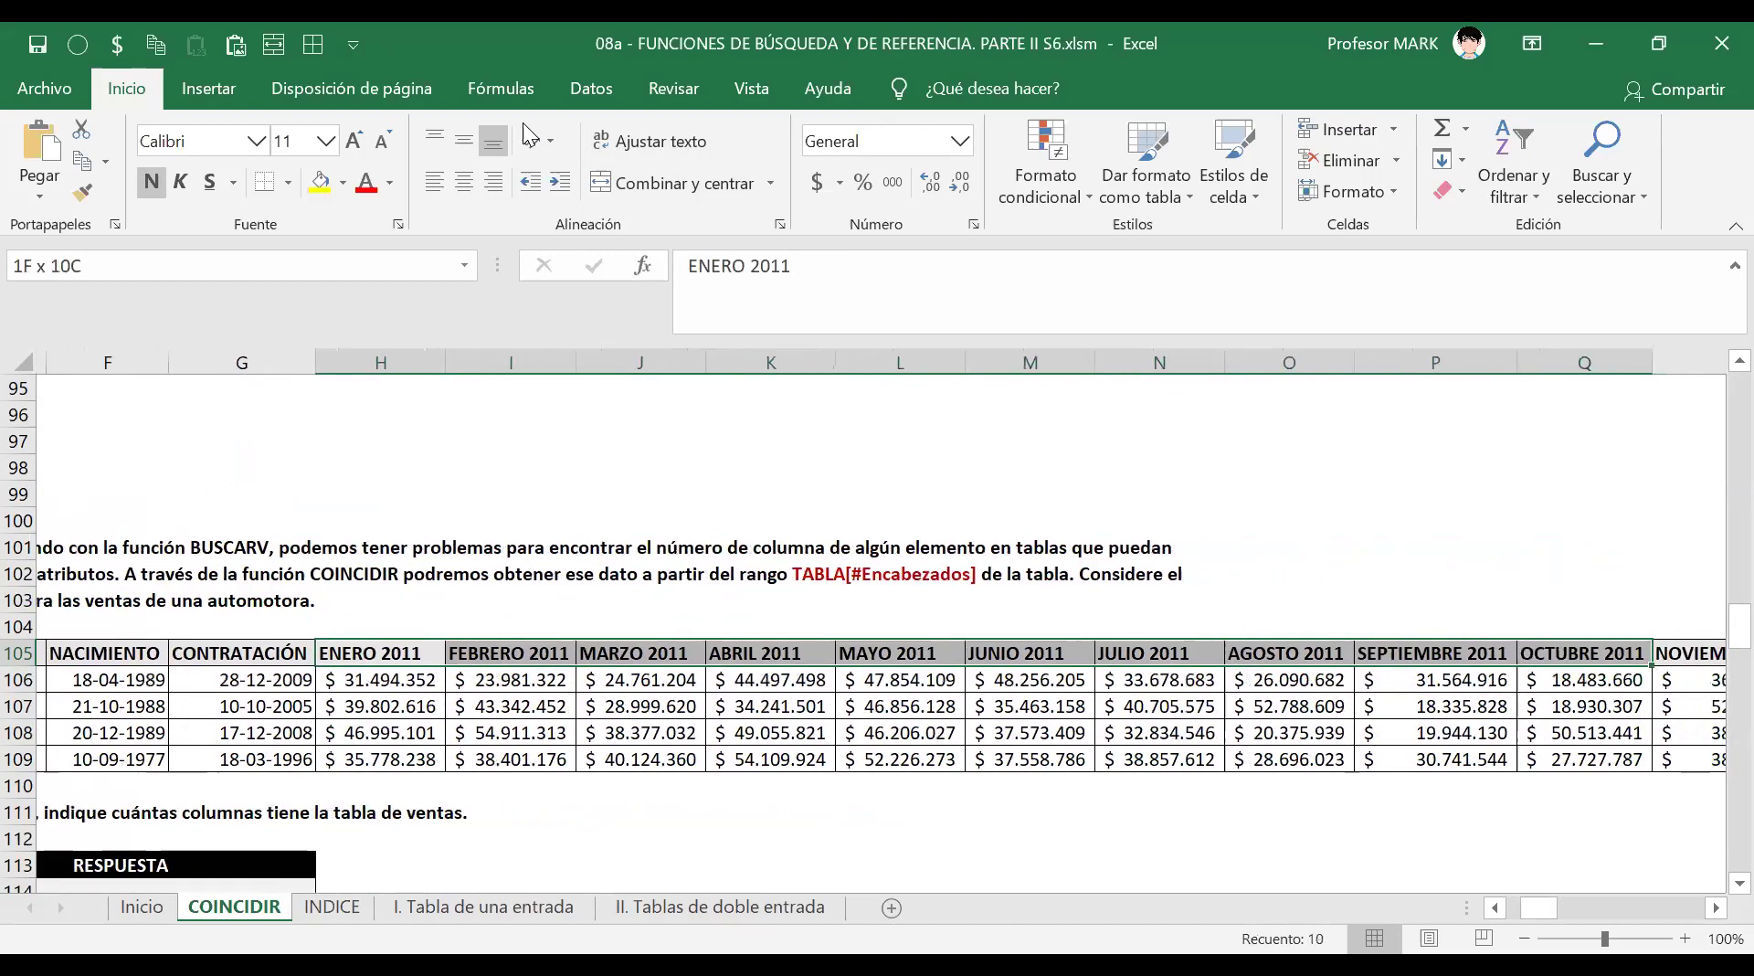
pyautogui.hotkey('shift', 'Right')
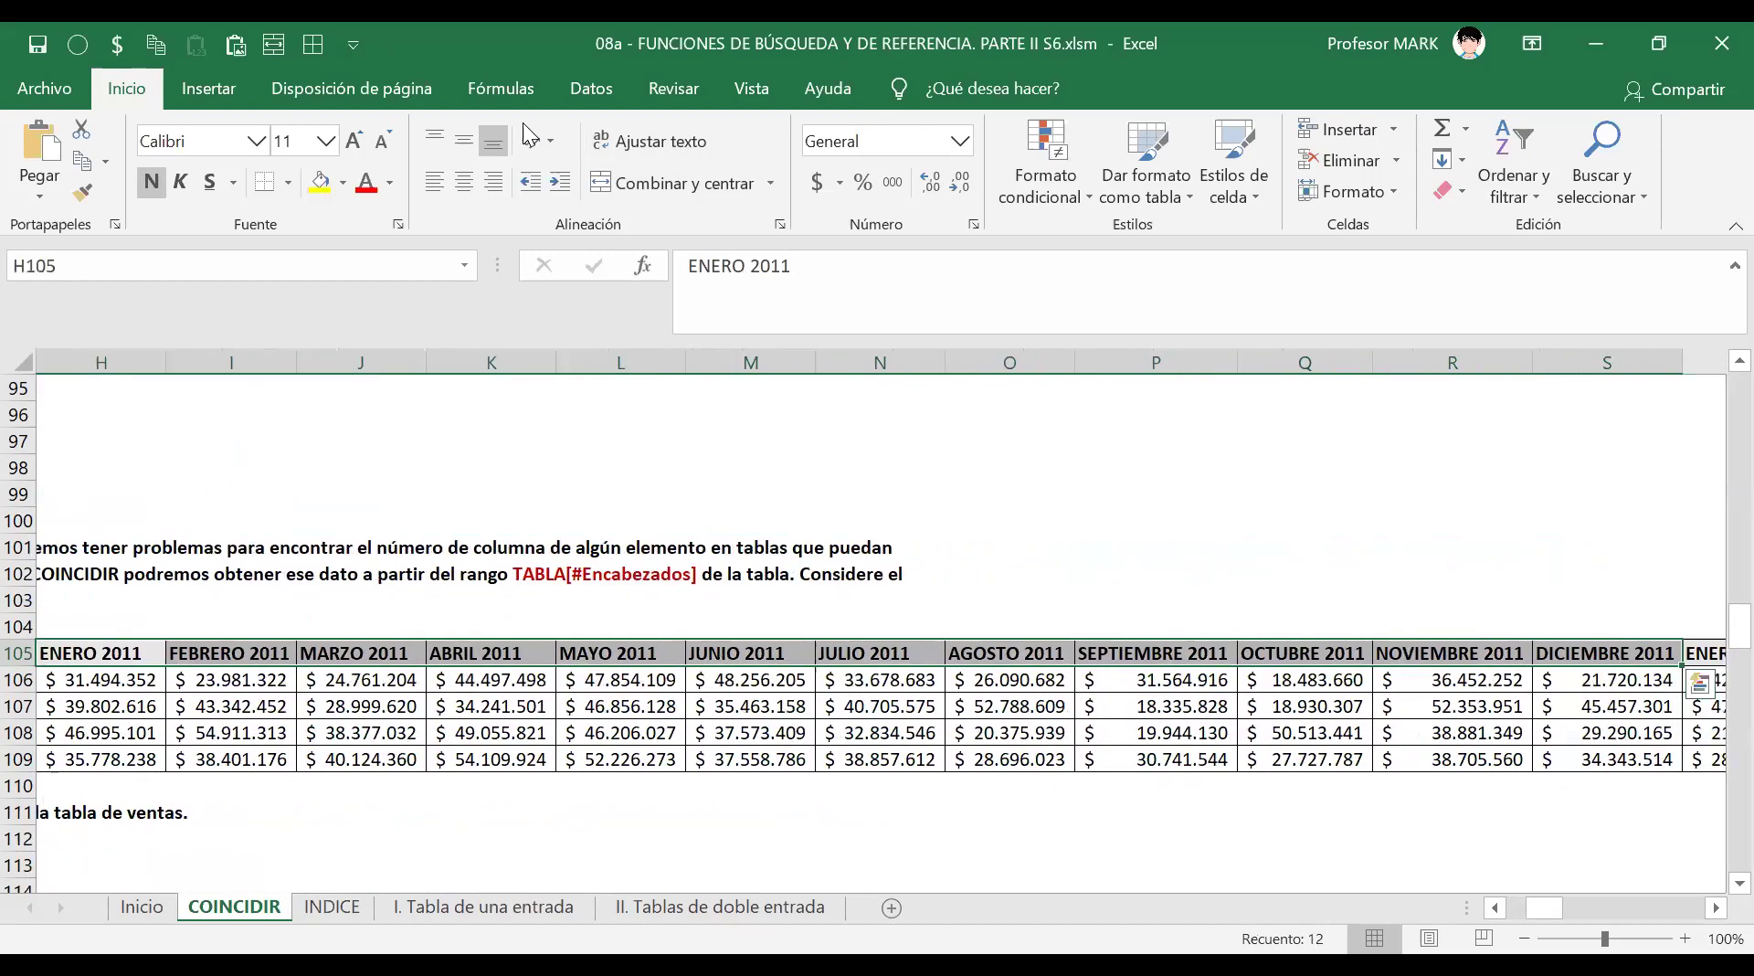
# Select the 2012 month headers in row 105, from ENERO 2012 to DICIEMBRE 2012.
pyautogui.click(1715, 908)
pyautogui.click(1715, 908)
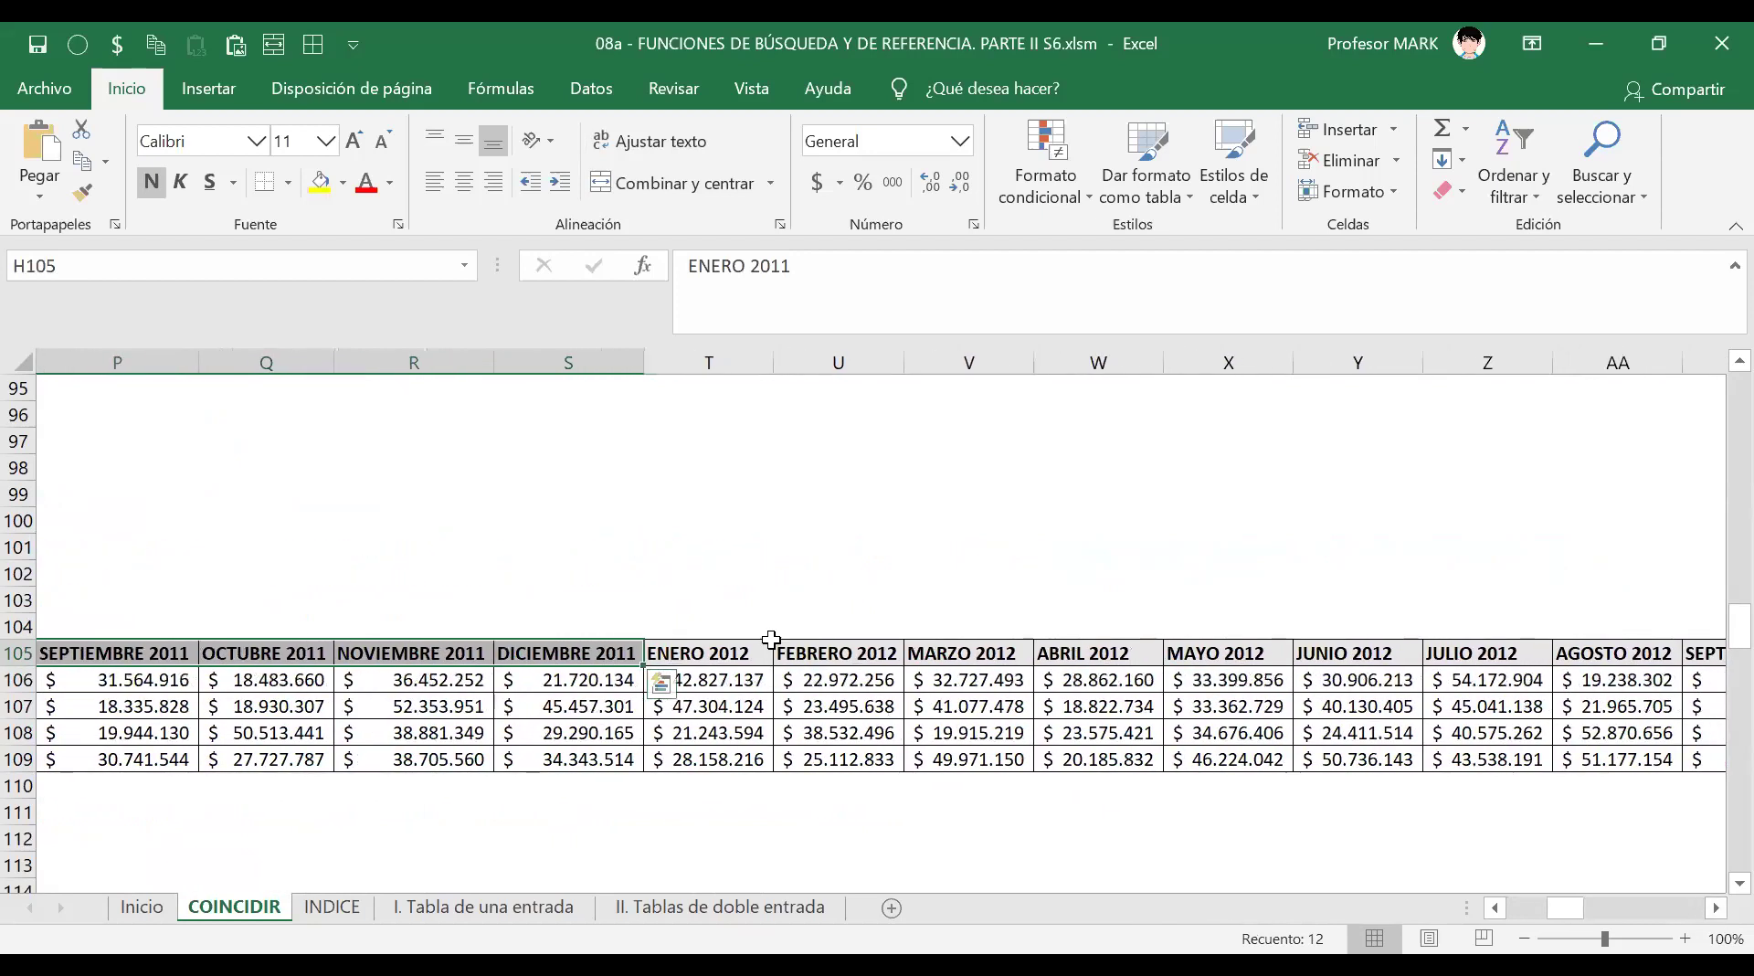
pyautogui.click(699, 653)
pyautogui.hotkey('shift', 'Right')
pyautogui.hotkey('shift', 'Right')
pyautogui.hotkey('shift', 'Right')
pyautogui.hotkey('shift', 'Right')
pyautogui.hotkey('shift', 'Right')
pyautogui.hotkey('shift', 'Right')
pyautogui.hotkey('shift', 'Right')
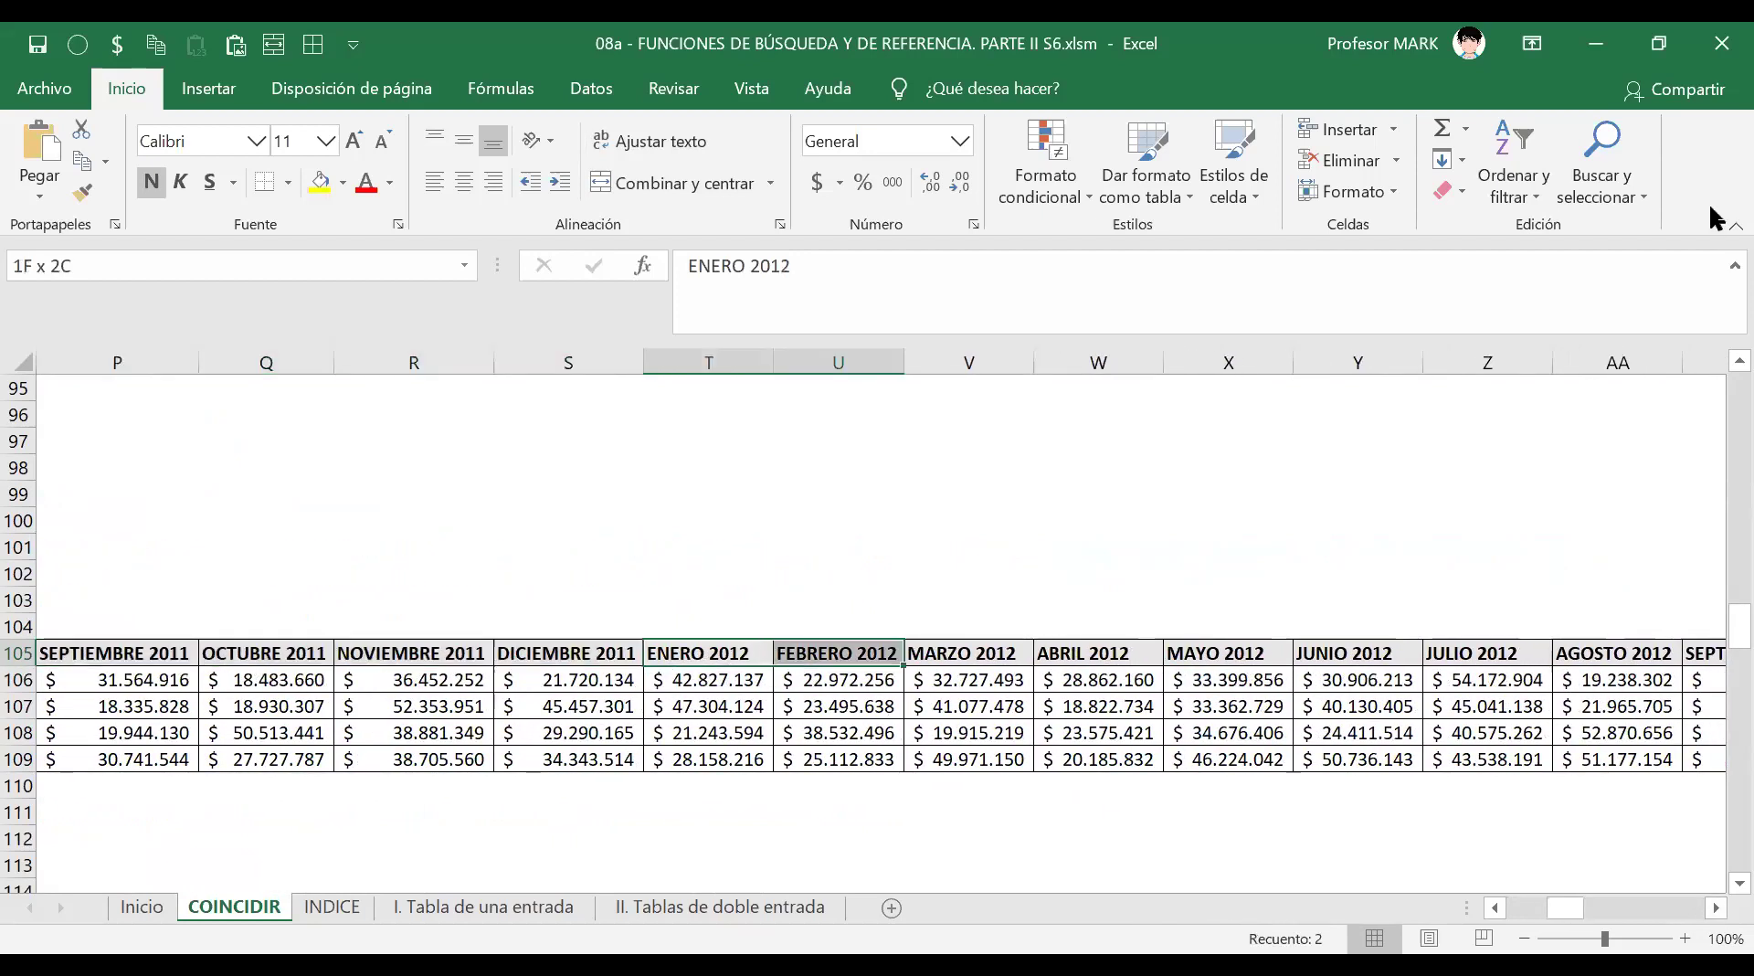
pyautogui.hotkey('shift', 'Right')
pyautogui.hotkey('shift', 'Right')
pyautogui.hotkey('shift', 'Right')
pyautogui.hotkey('shift', 'Right')
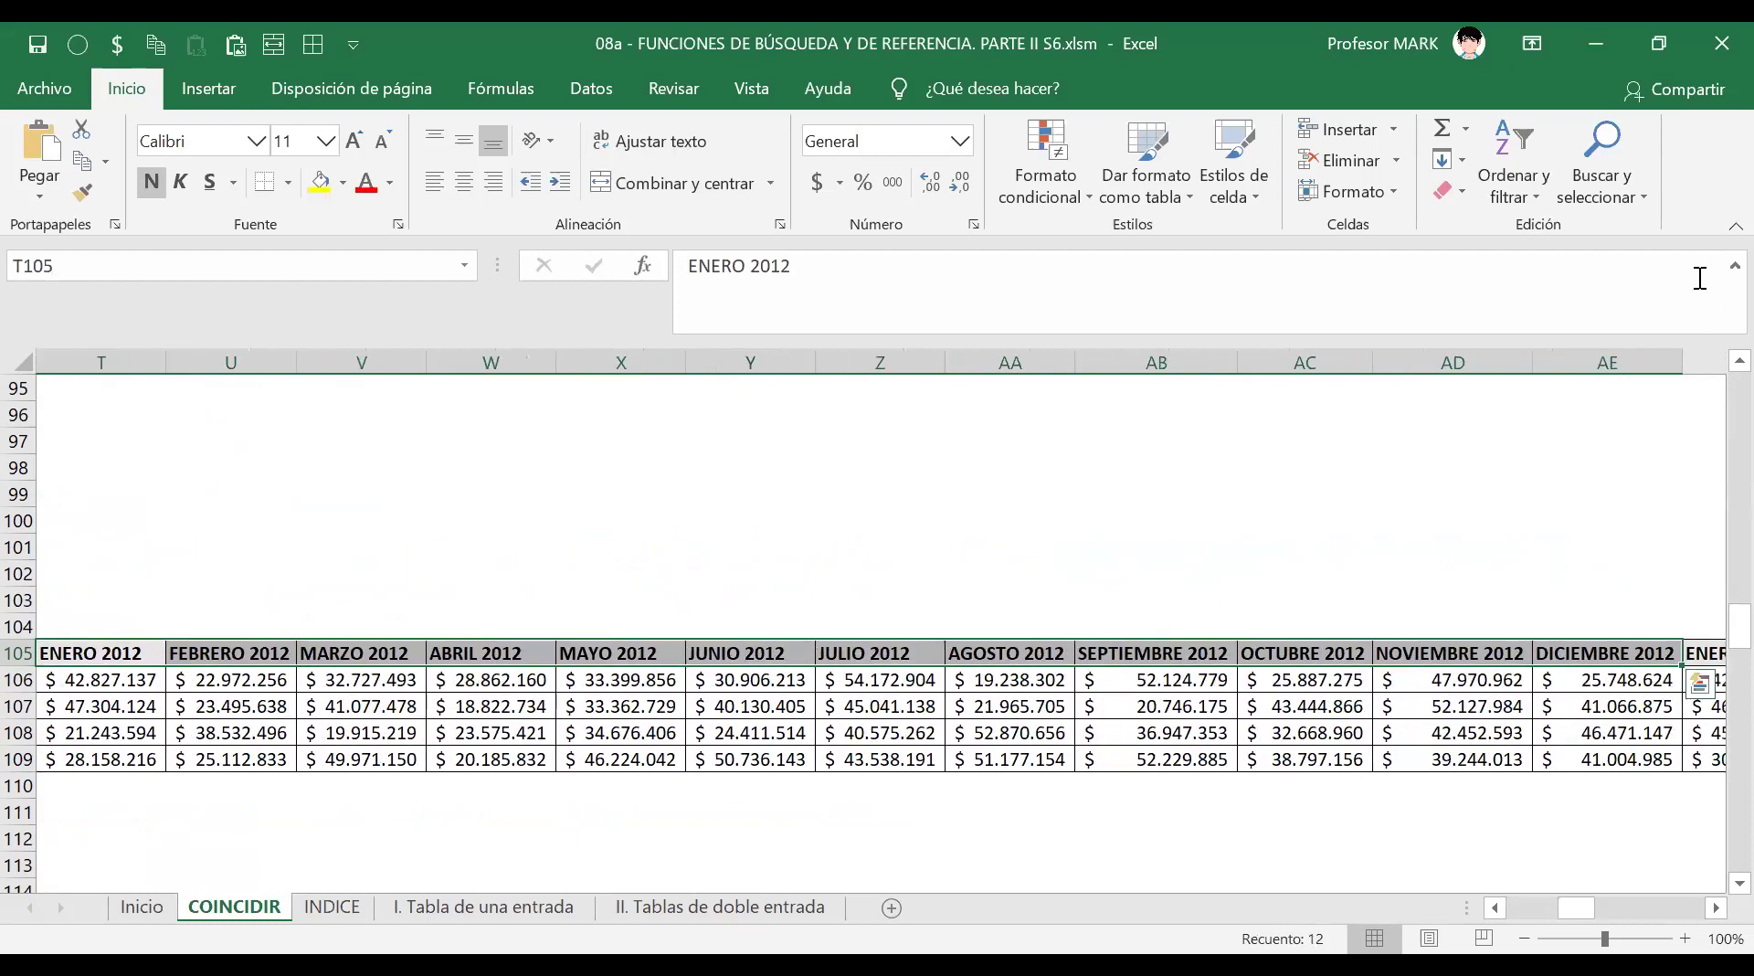
# Select the 2013 month headers in row 105, from ENERO 2013 to DICIEMBRE 2013.
pyautogui.moveTo(1711, 652); pyautogui.dragTo(1711, 654)
pyautogui.hotkey('shift', 'Left')
pyautogui.hotkey('shift', 'Left')
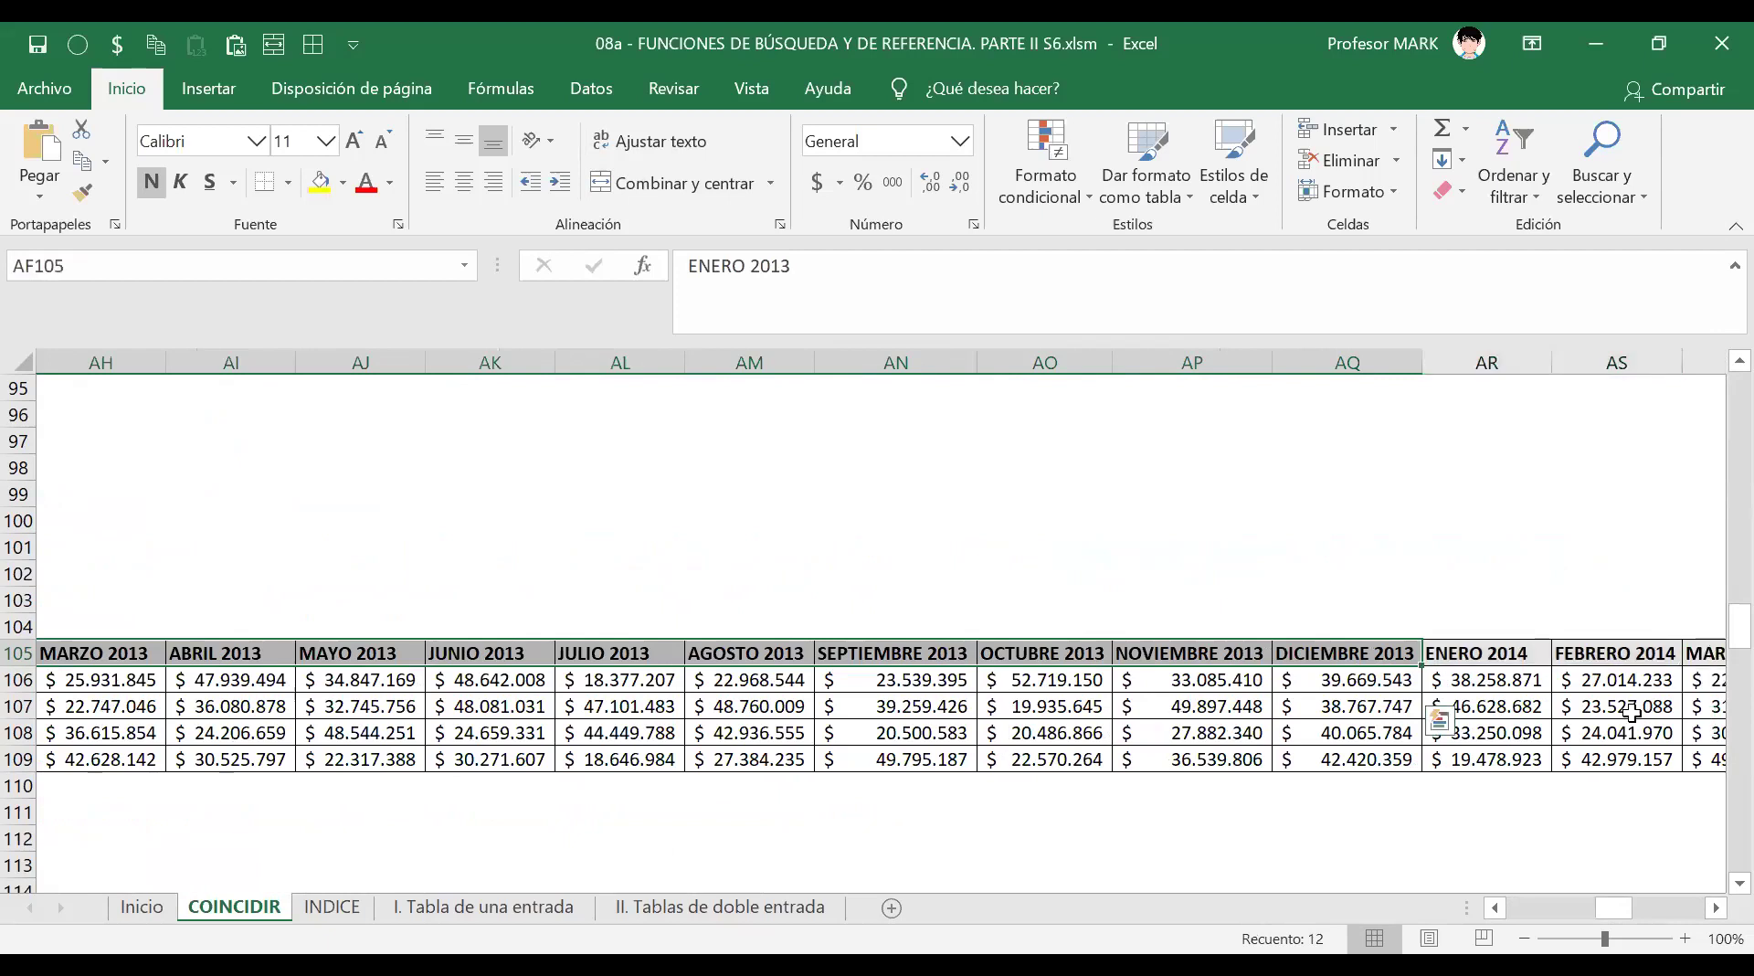
# Check the remaining headers from ENERO 2014 to the table's last column, DICIEMBRE 2015, and return to VENDEDOR in D105.
pyautogui.click(1461, 654)
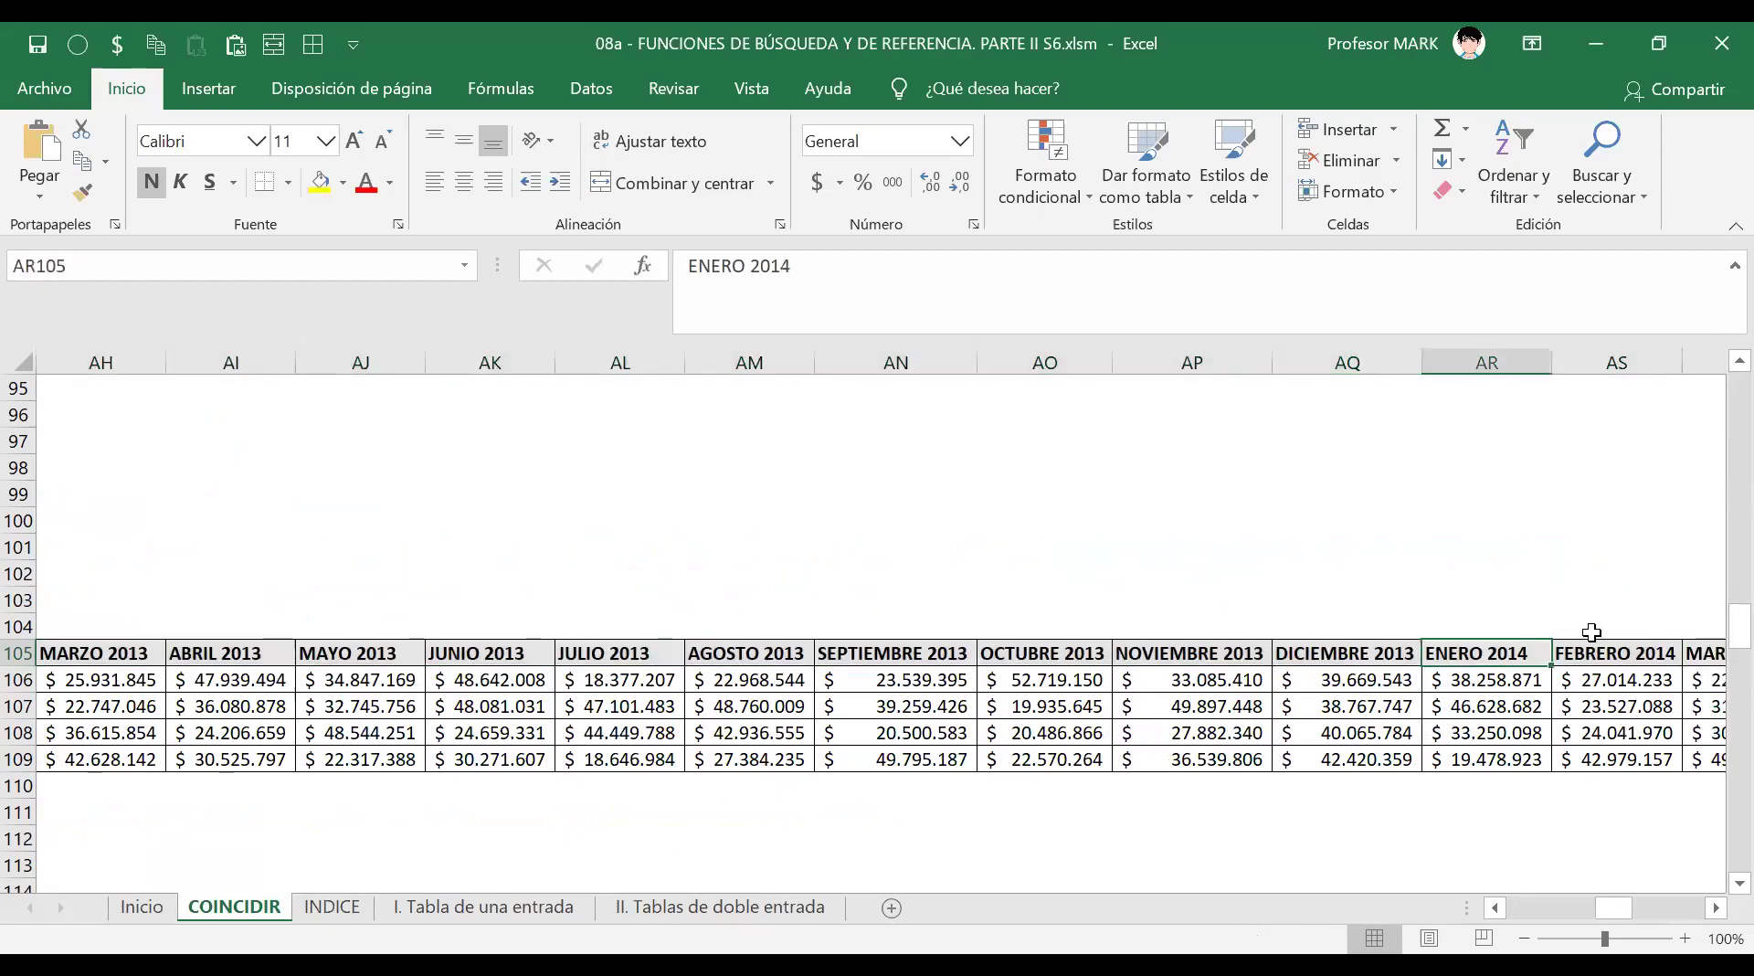
pyautogui.hotkey('ctrl', 'Right')
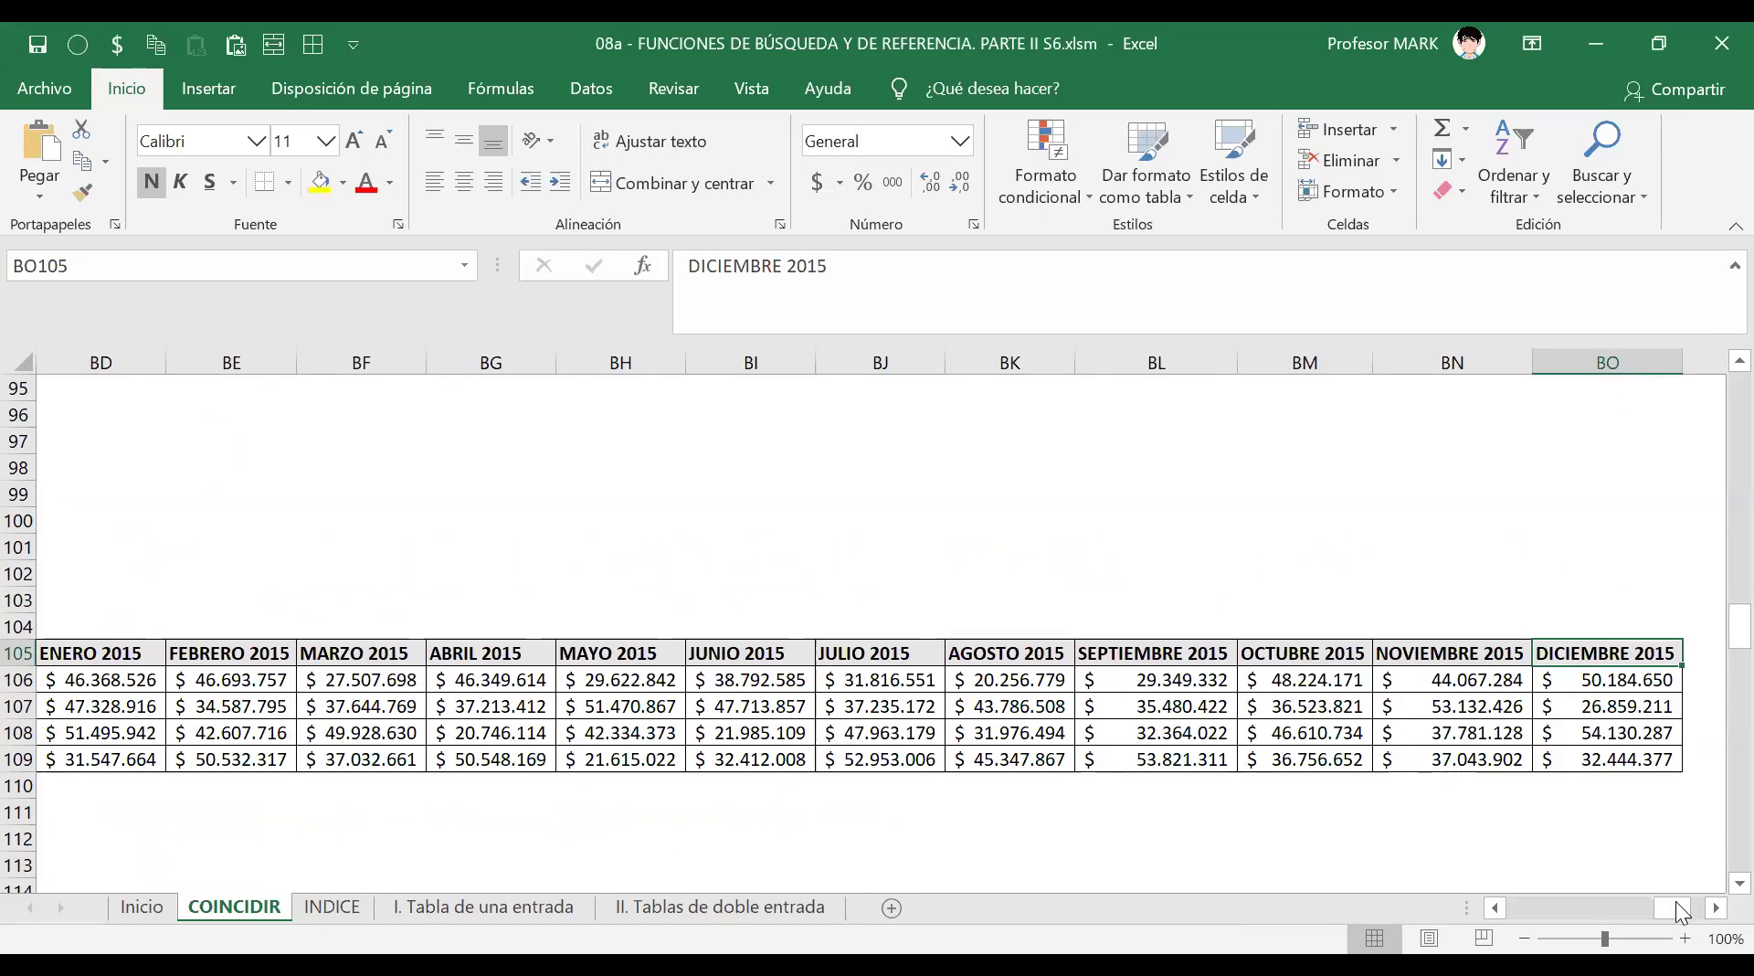
pyautogui.moveTo(1668, 904); pyautogui.dragTo(1501, 906)
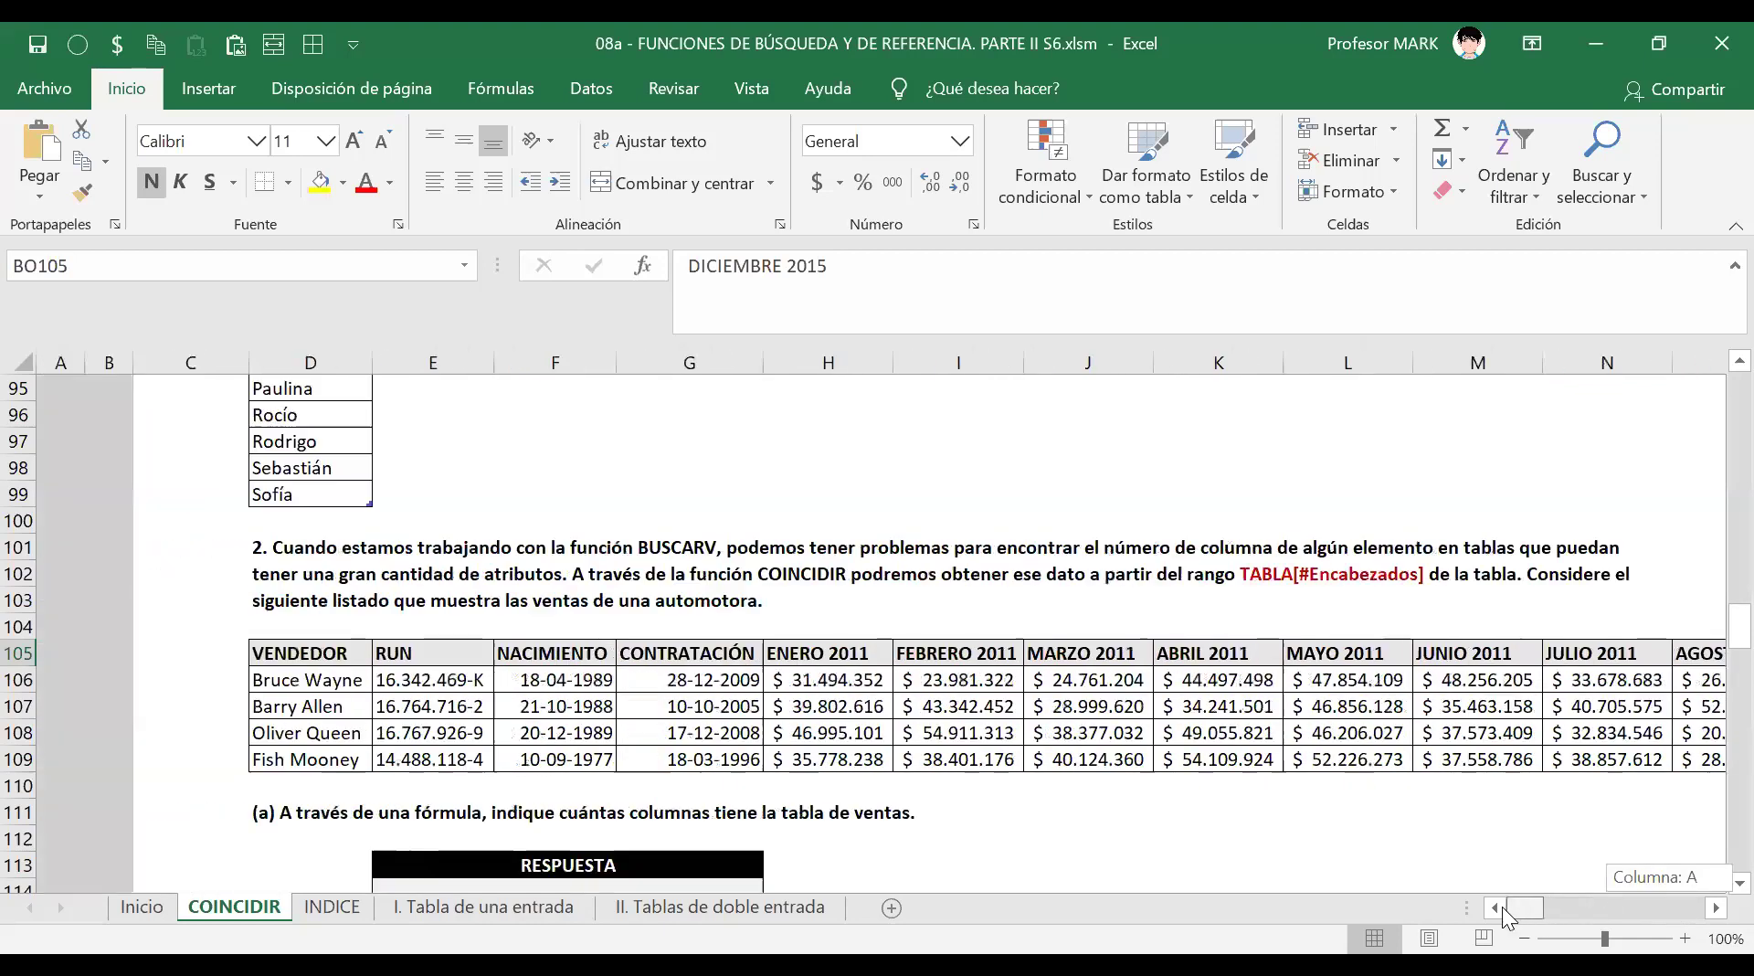
pyautogui.click(312, 656)
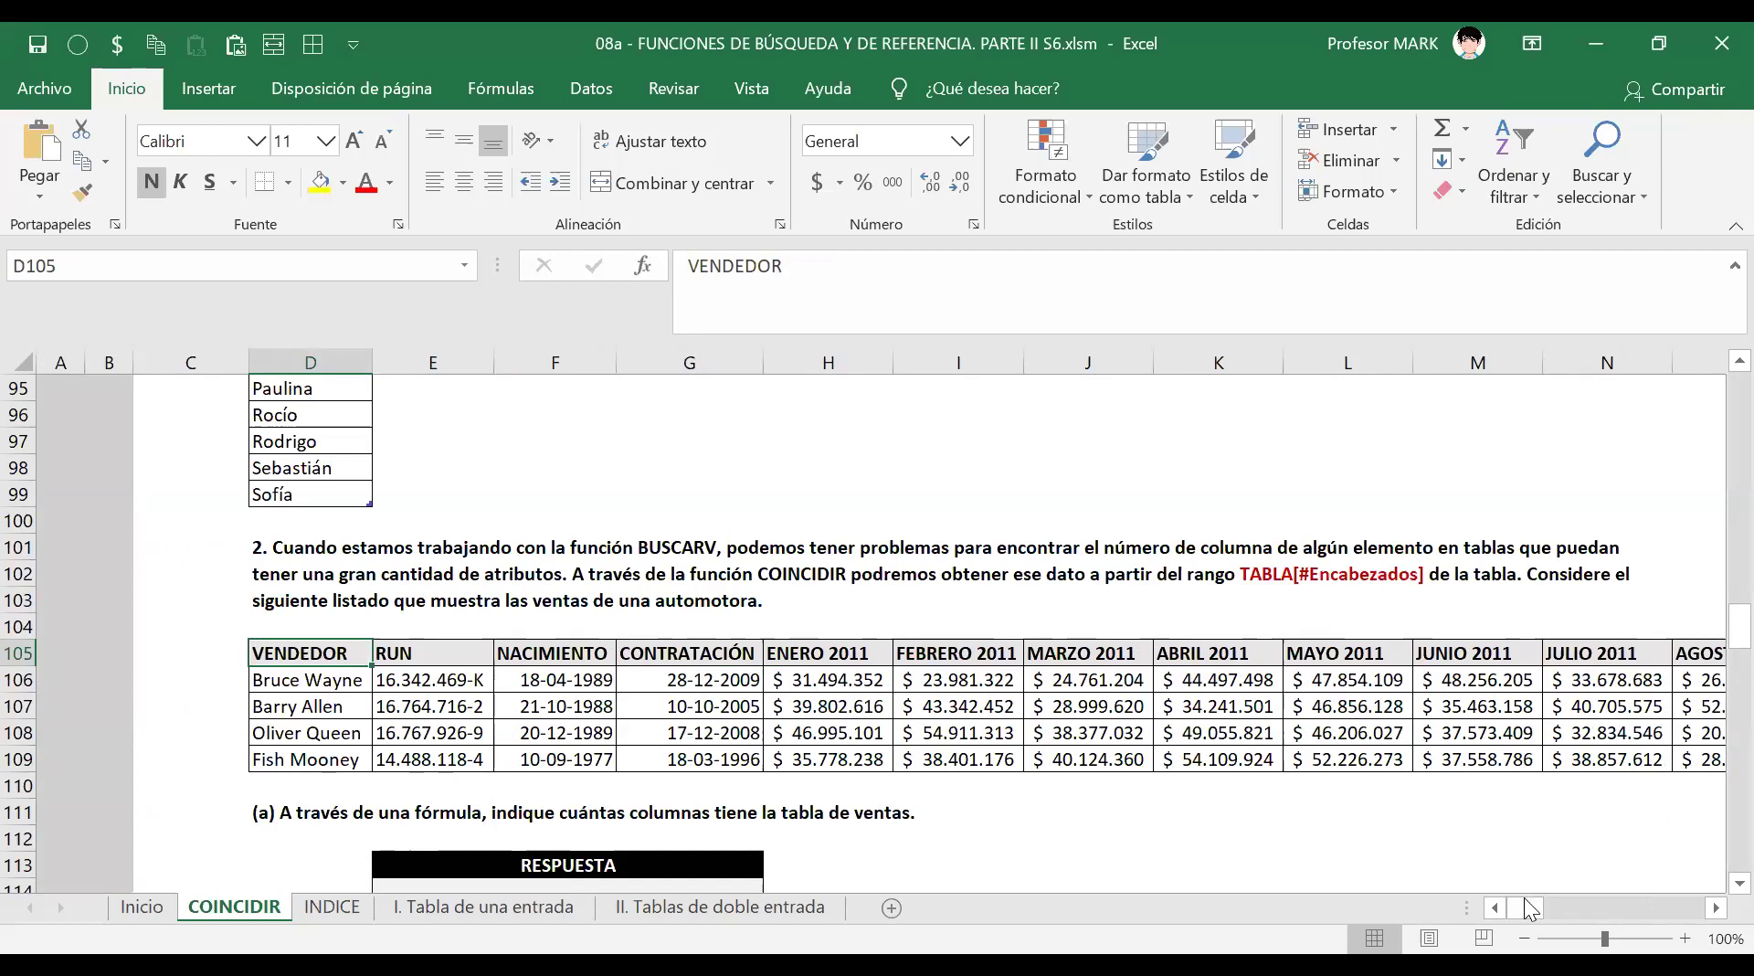
# Check the sales table's last header, DICIEMBRE 2015 in BO105, and return to VENDEDOR in D105.
pyautogui.moveTo(1526, 900); pyautogui.dragTo(1677, 884)
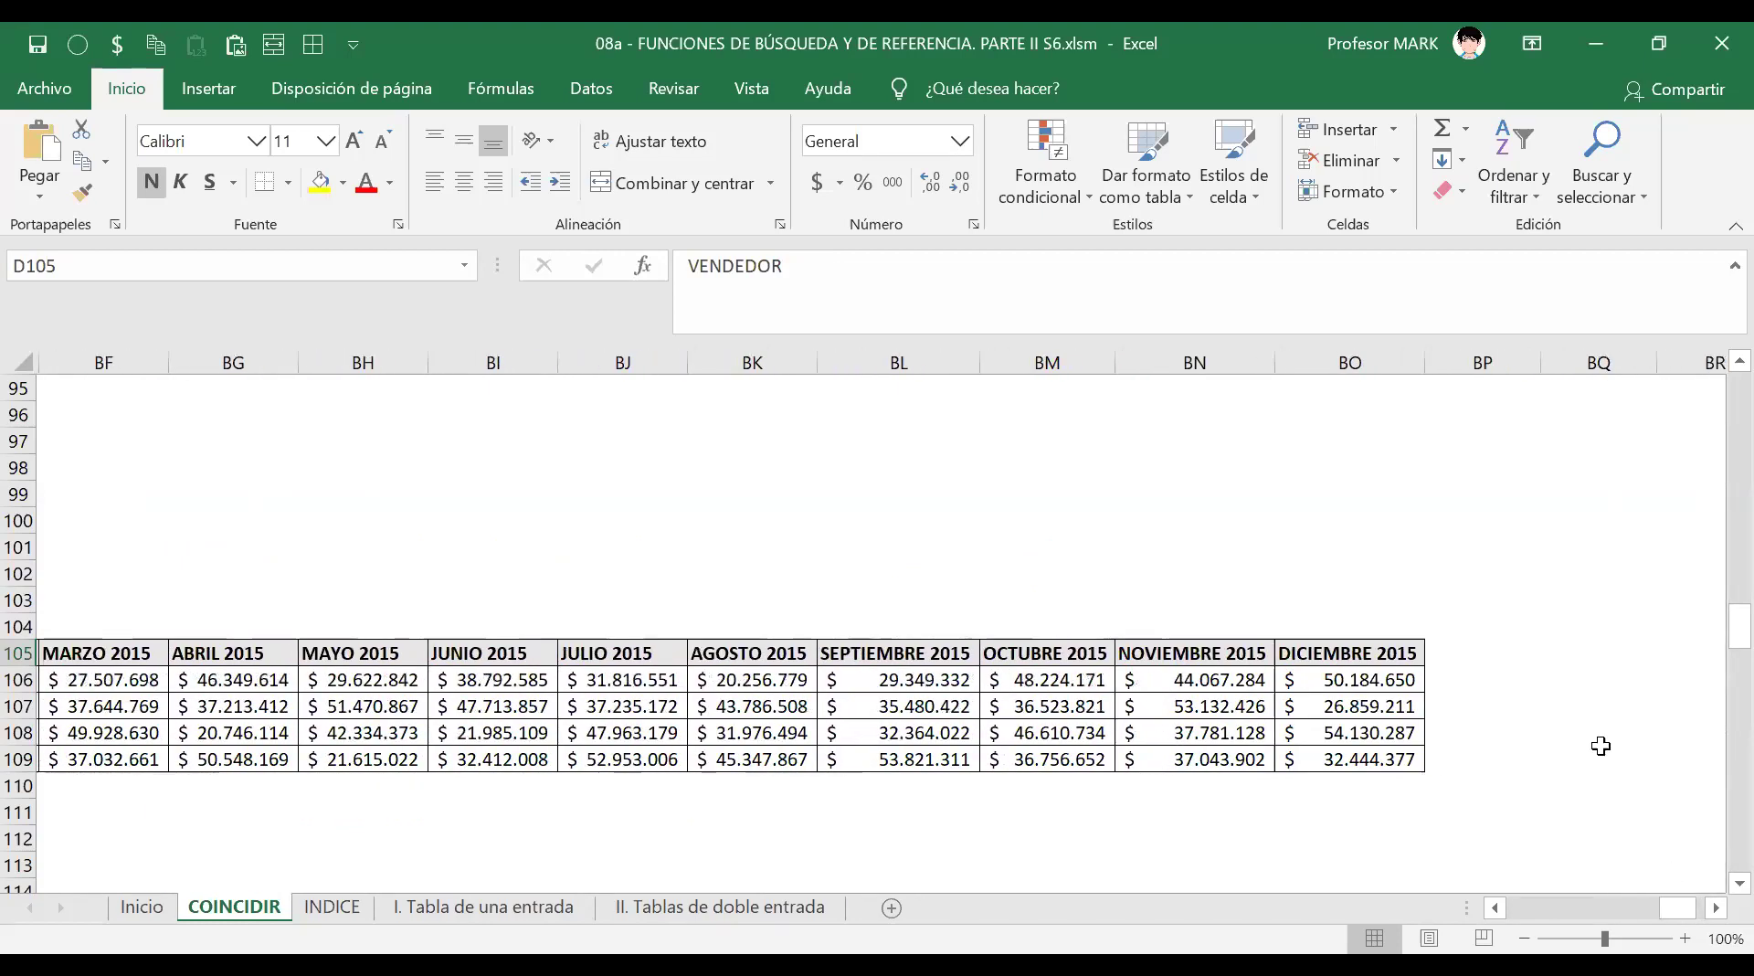
pyautogui.click(1383, 658)
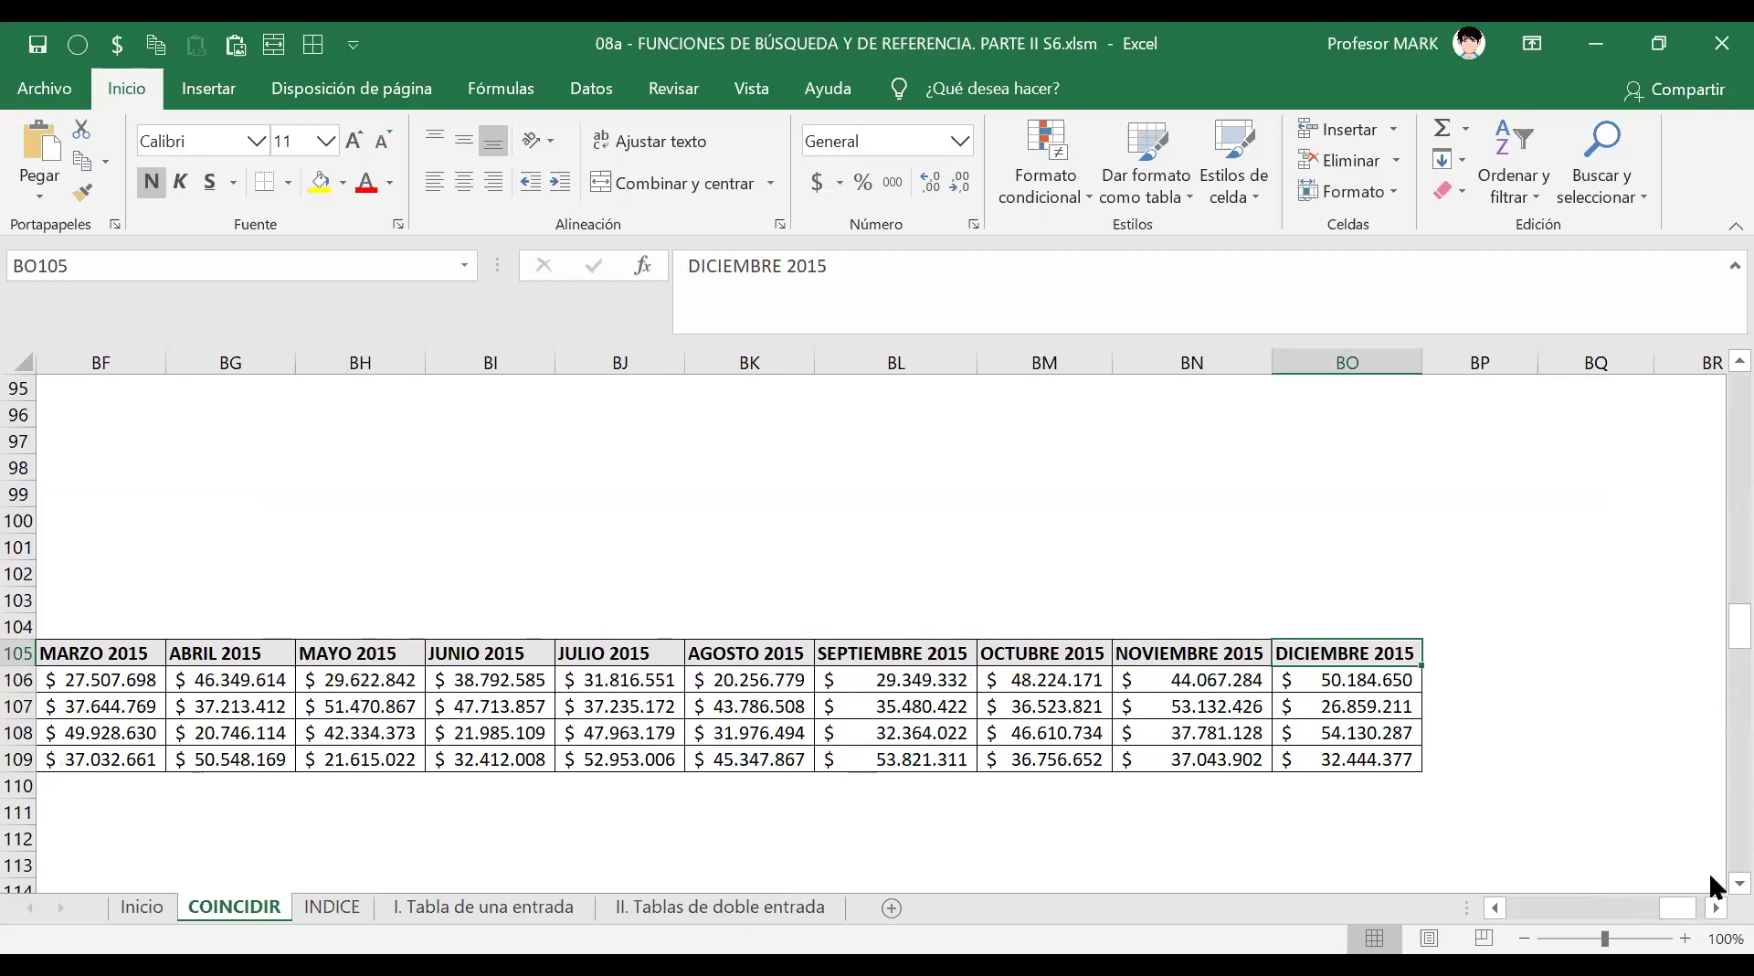
pyautogui.hotkey('ctrl', 'Left')
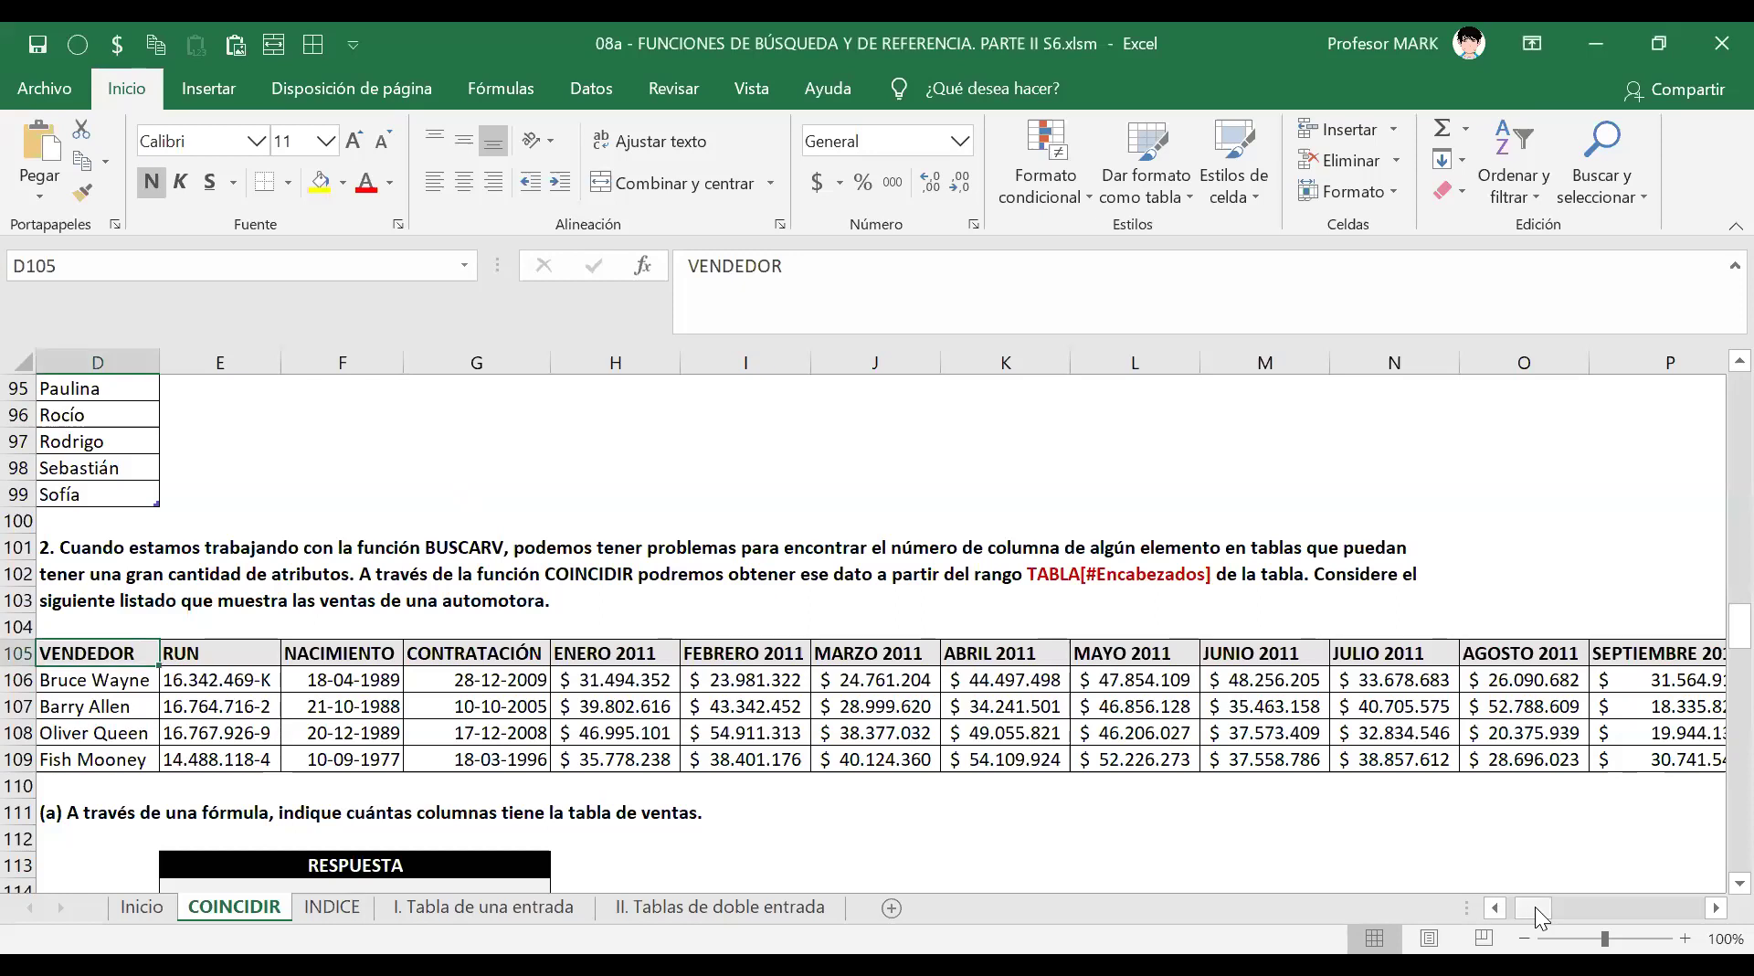
pyautogui.hscroll(-1, 1535, 906)
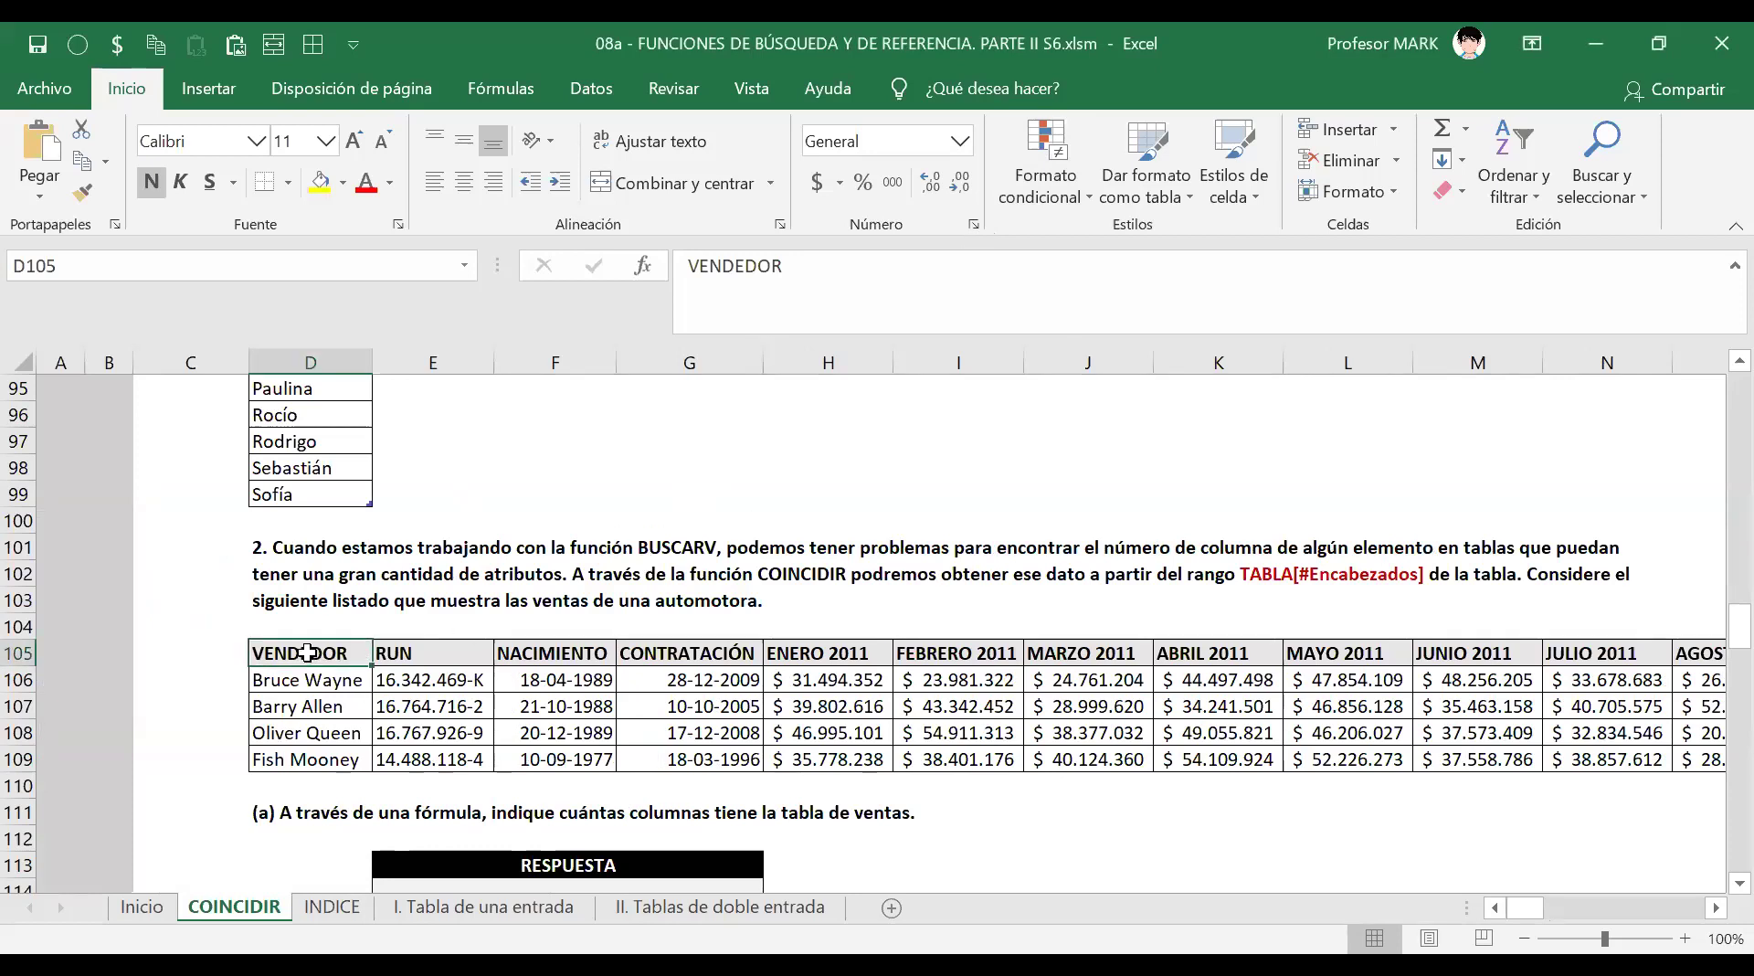
# Select the whole header row from D105 to BO105 to count its cells, and return to VENDEDOR.
pyautogui.hotkey('ctrl', 'shift', 'Right')
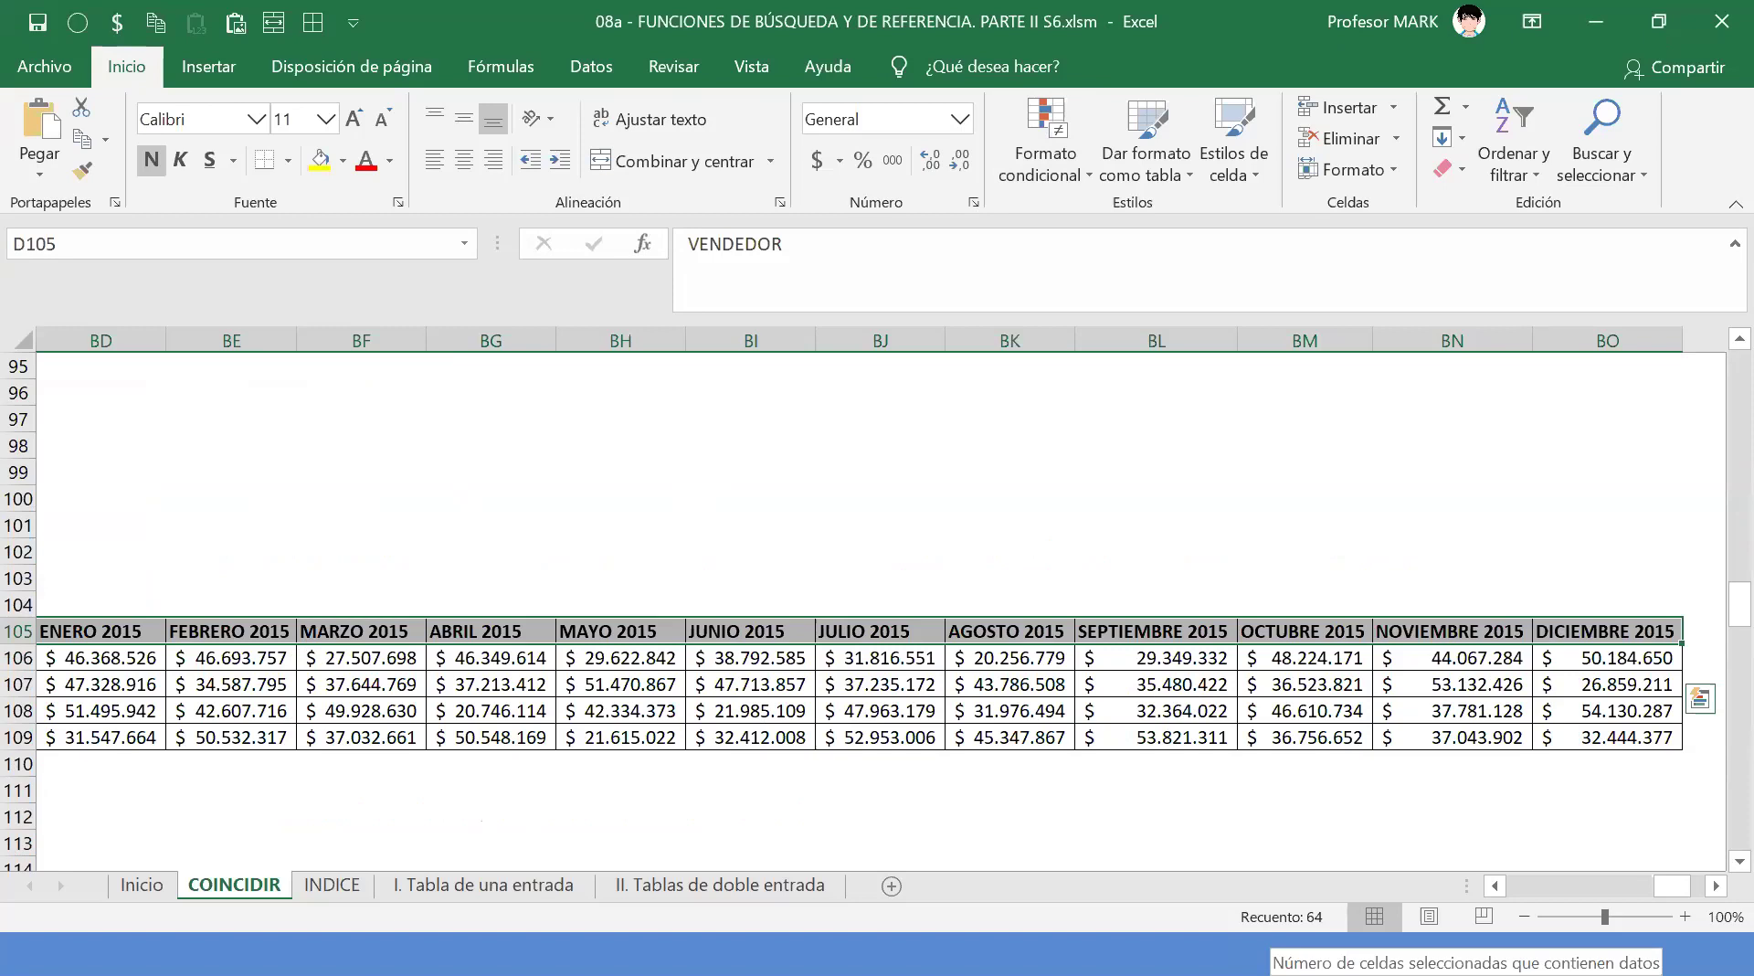
pyautogui.moveTo(1658, 885); pyautogui.dragTo(1482, 886)
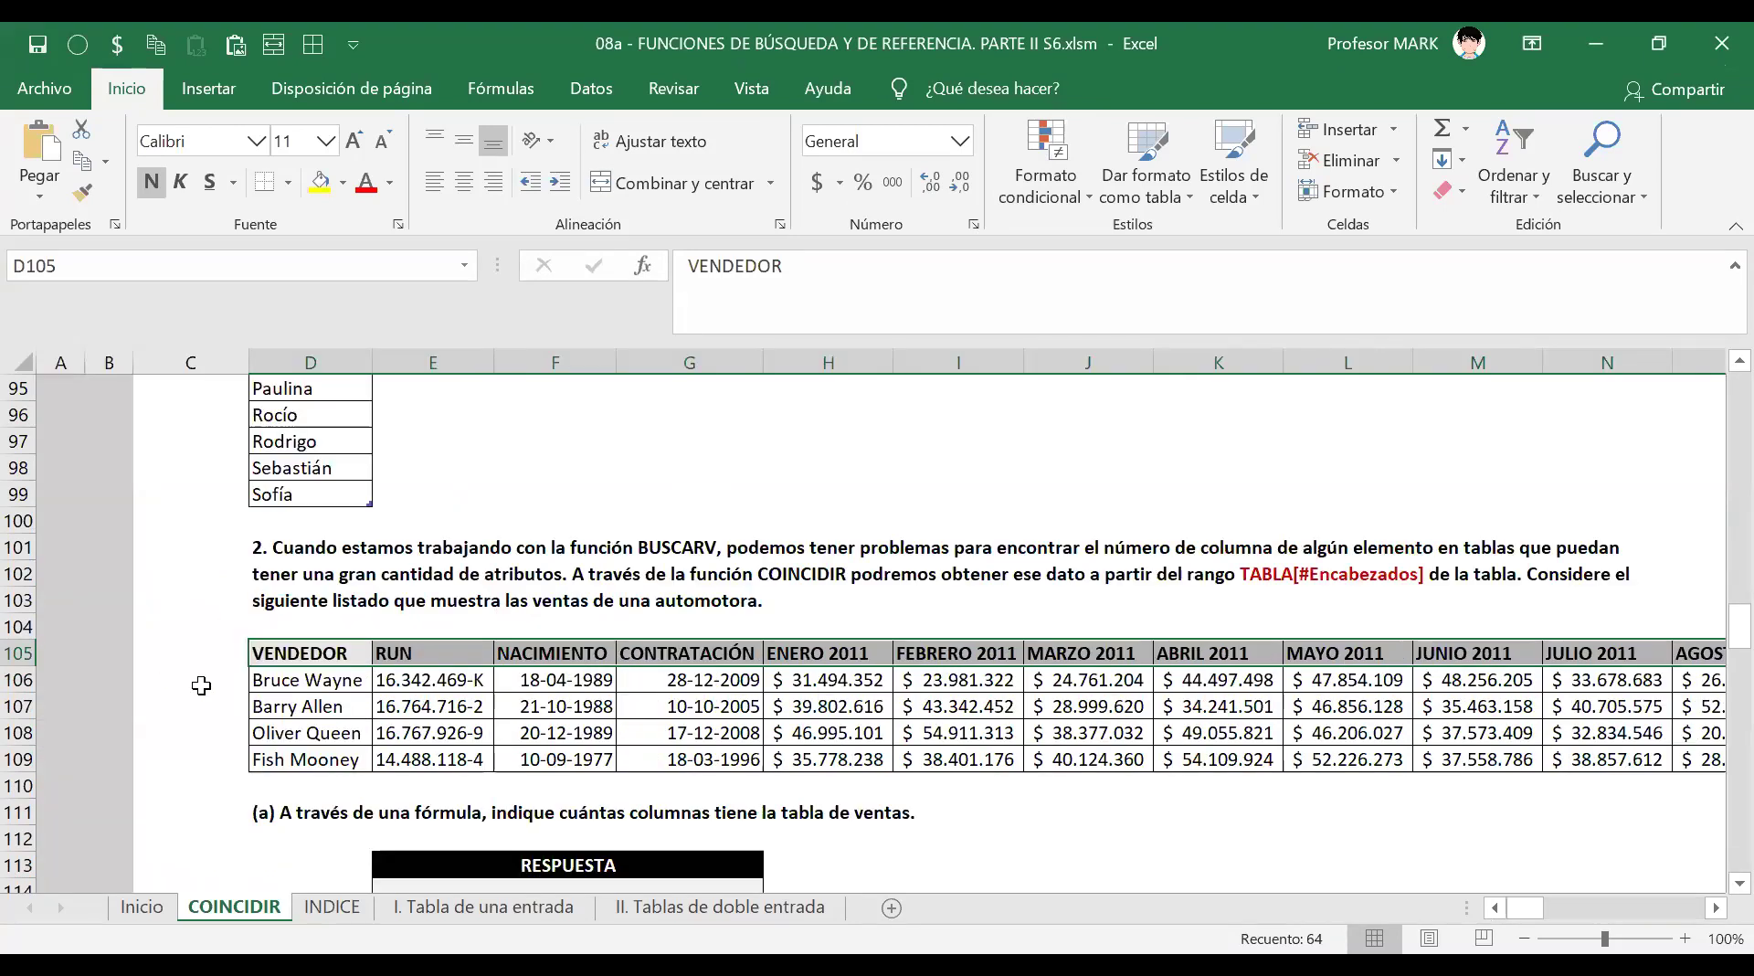
pyautogui.click(311, 652)
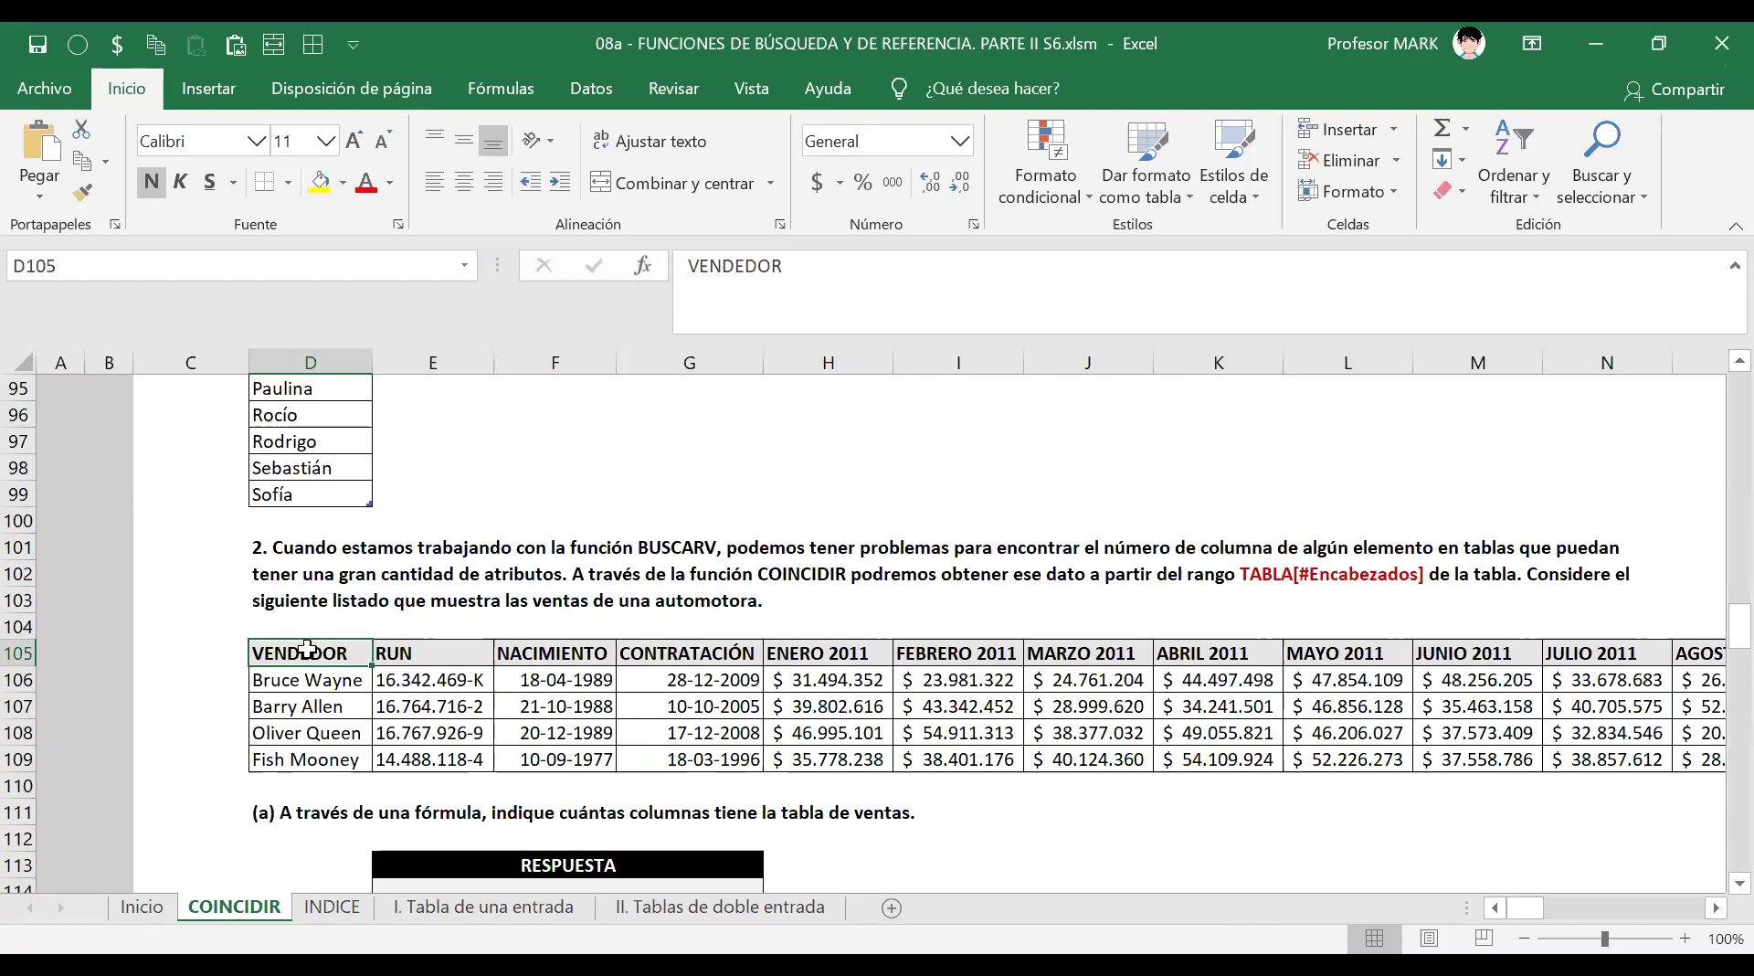
# Step through the row 105 headers one at a time from RUN to MAYO 2012, and go back to VENDEDOR in D105.
pyautogui.click(461, 652)
pyautogui.click(528, 652)
pyautogui.click(681, 654)
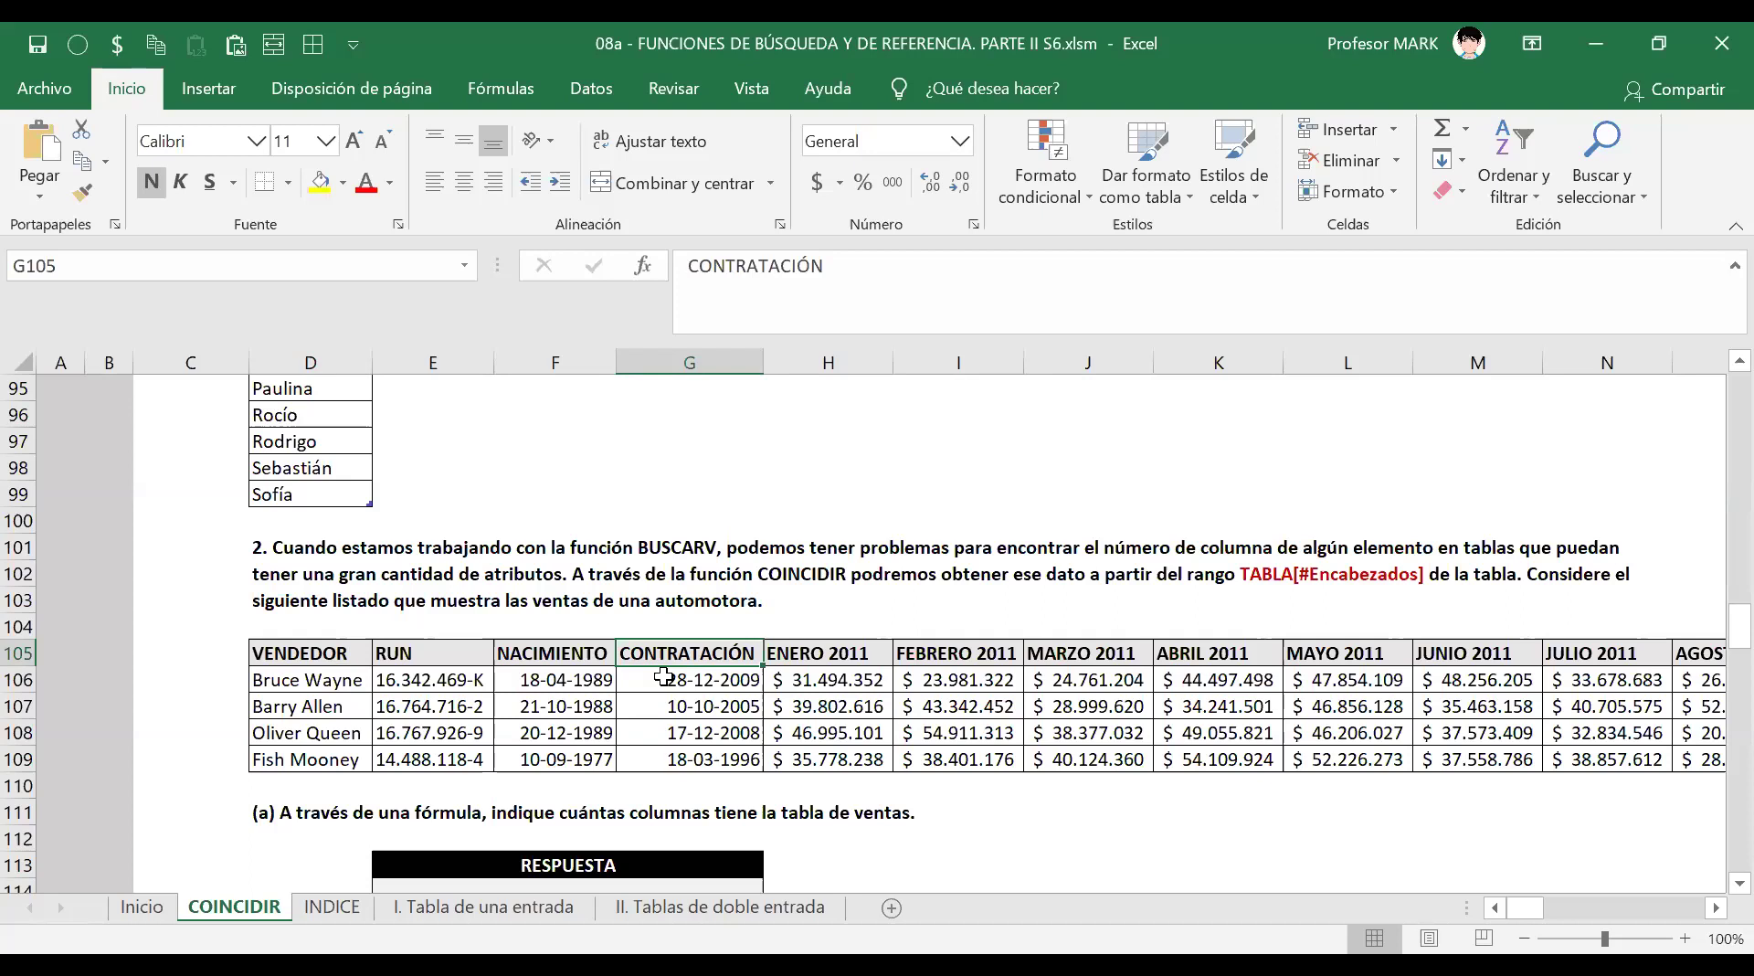
pyautogui.press('Right')
pyautogui.press('Left')
pyautogui.press('Left')
pyautogui.press('Left')
pyautogui.press('Left')
pyautogui.press('Right')
pyautogui.press('Right')
pyautogui.press('Right')
pyautogui.press('Right')
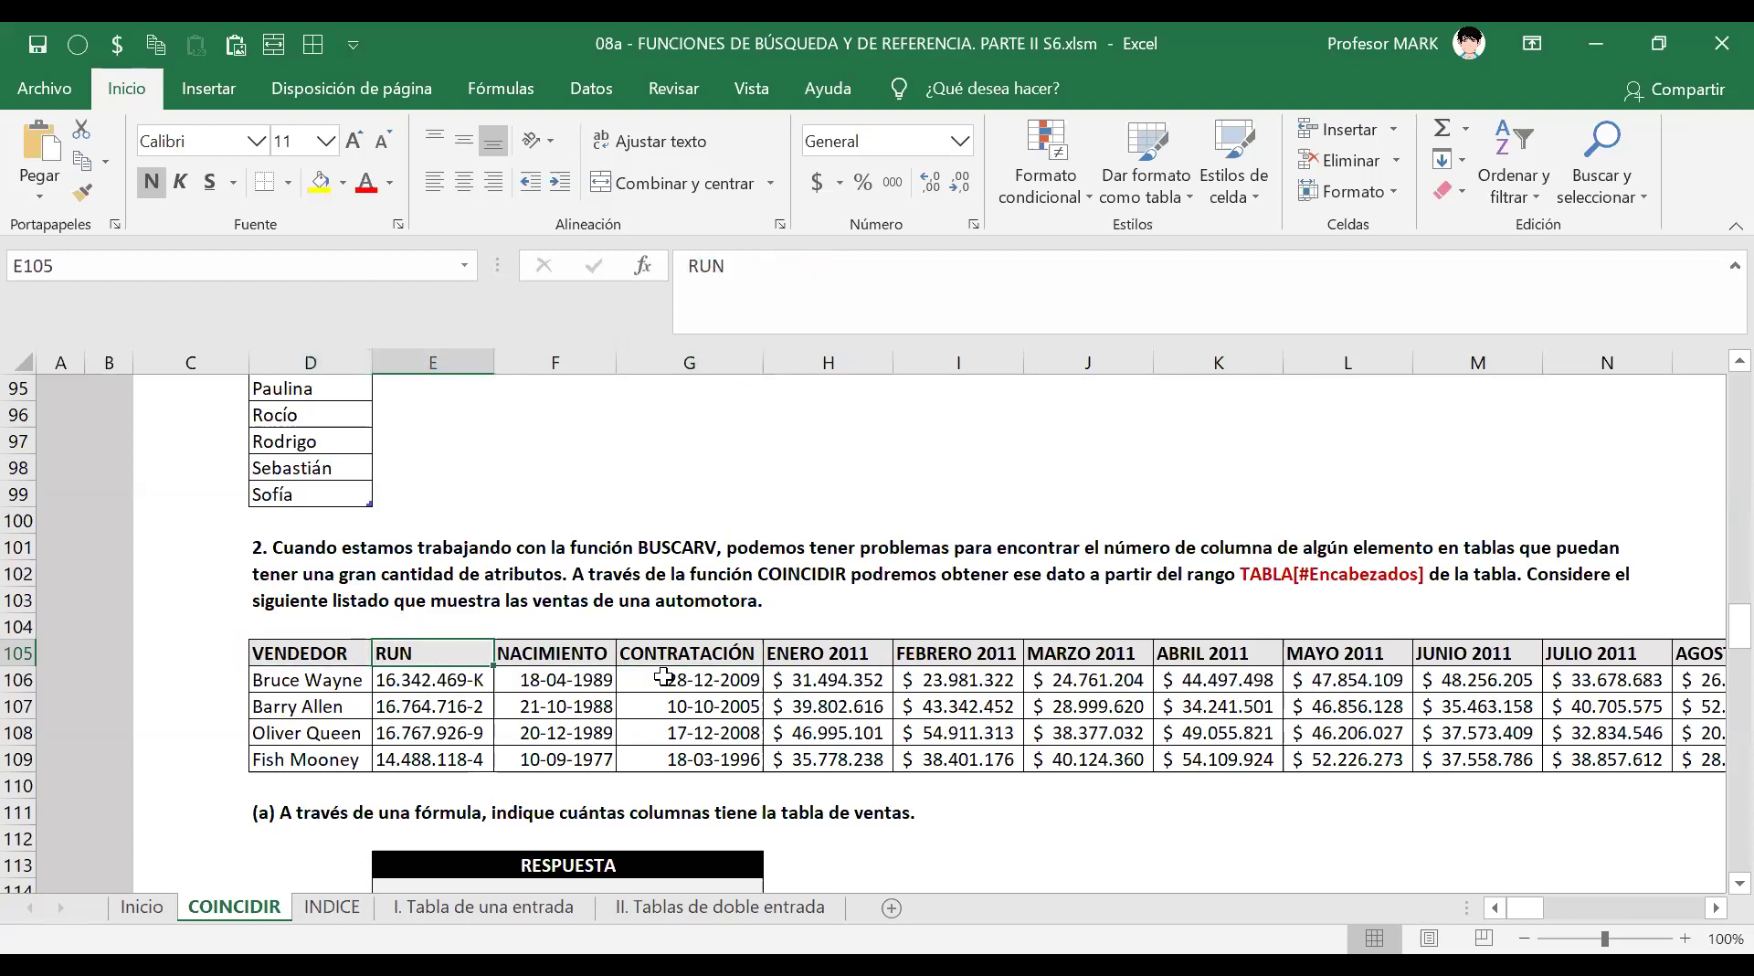
pyautogui.press('Right')
pyautogui.press('Right')
pyautogui.press('Right')
pyautogui.press('Right')
pyautogui.press('Right')
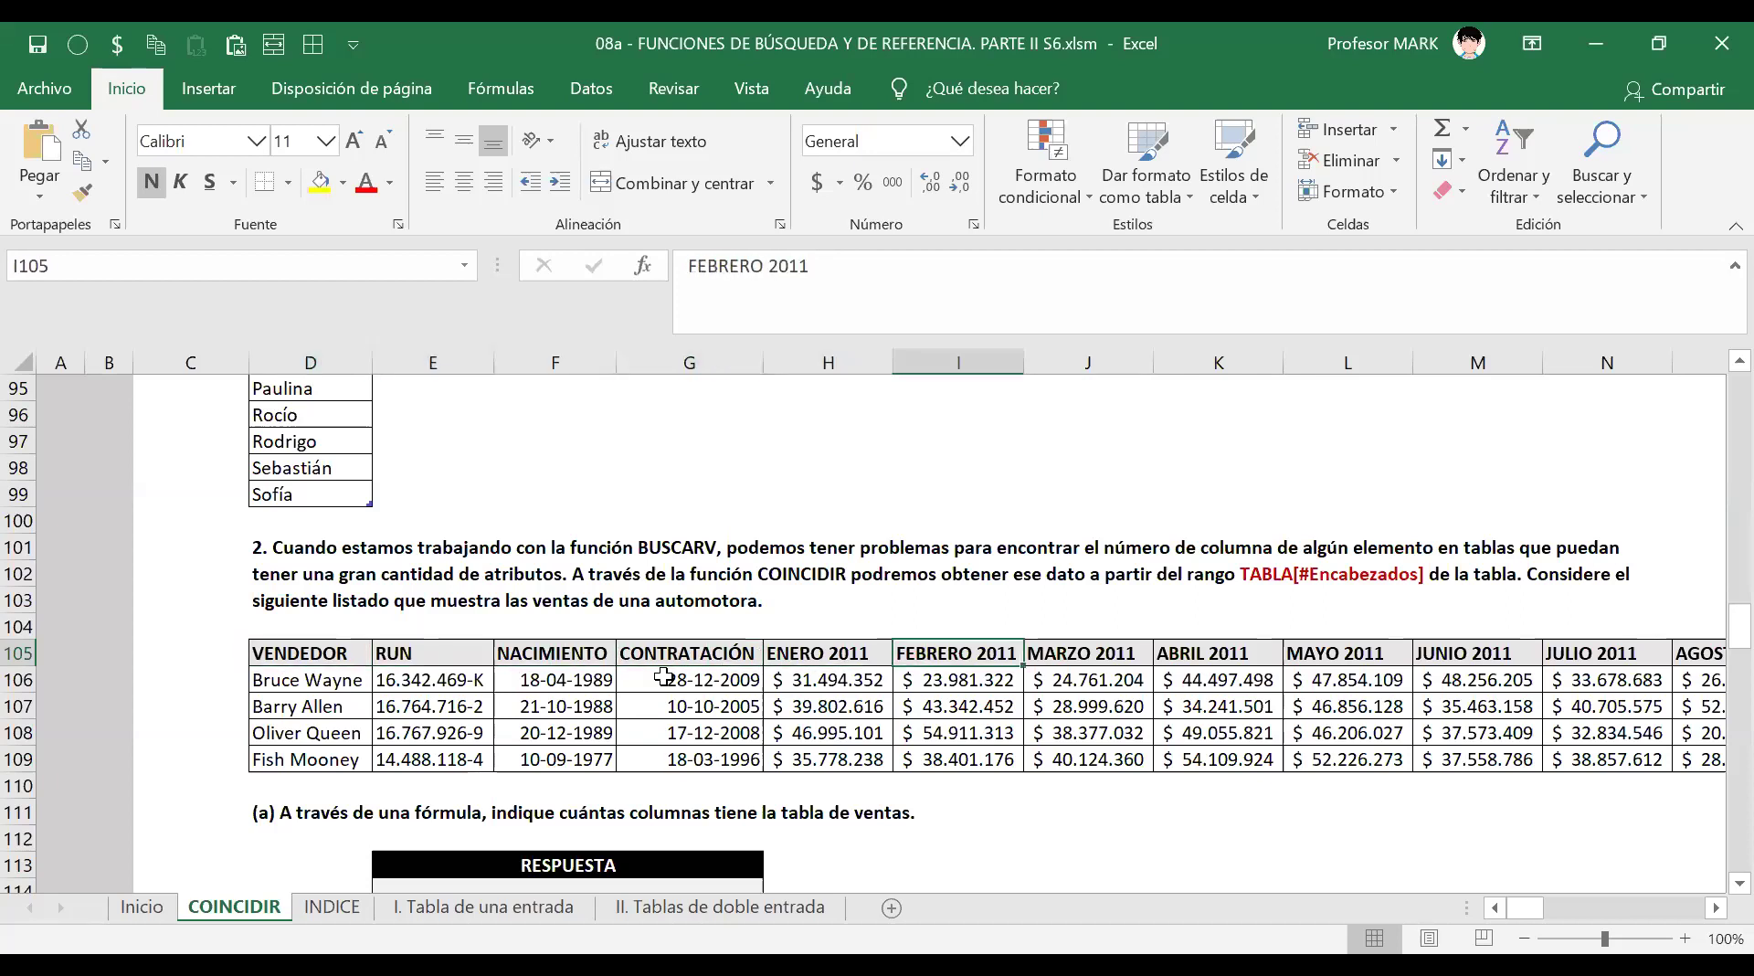
pyautogui.press('Right')
pyautogui.press('Right')
pyautogui.press('Right')
pyautogui.press('Right')
pyautogui.press('Right')
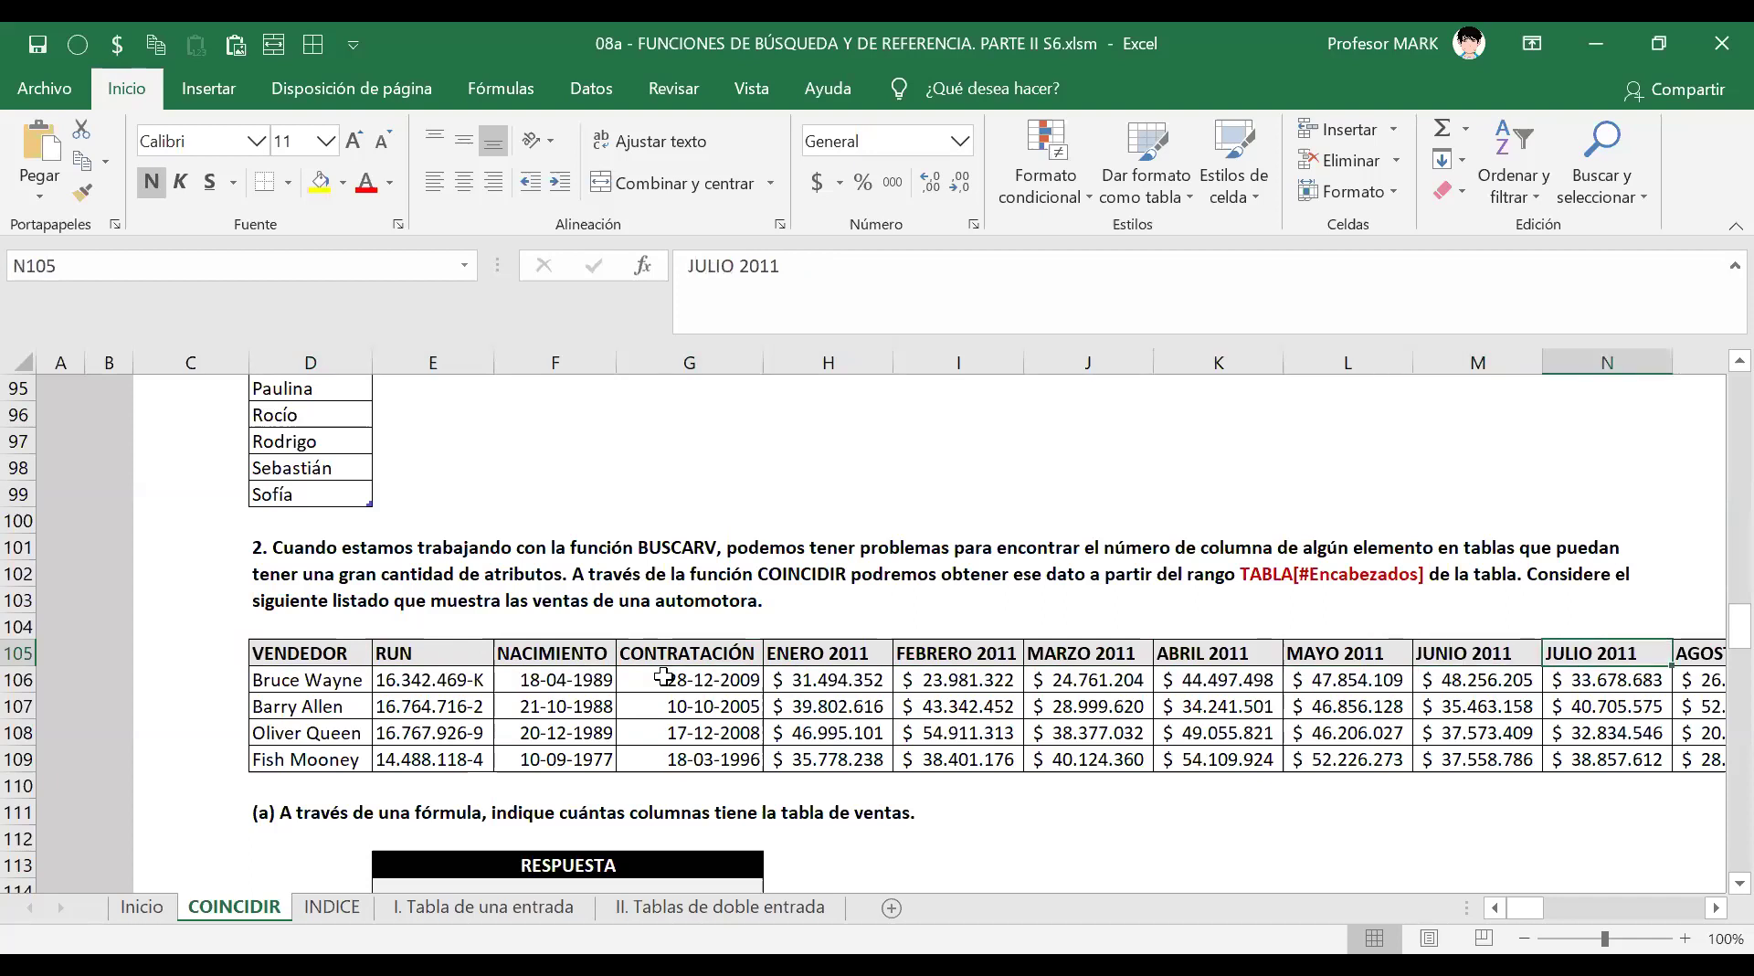
pyautogui.press('Right')
pyautogui.press('Right')
pyautogui.press('Right')
pyautogui.press('Right')
pyautogui.press('Right')
pyautogui.press('Right')
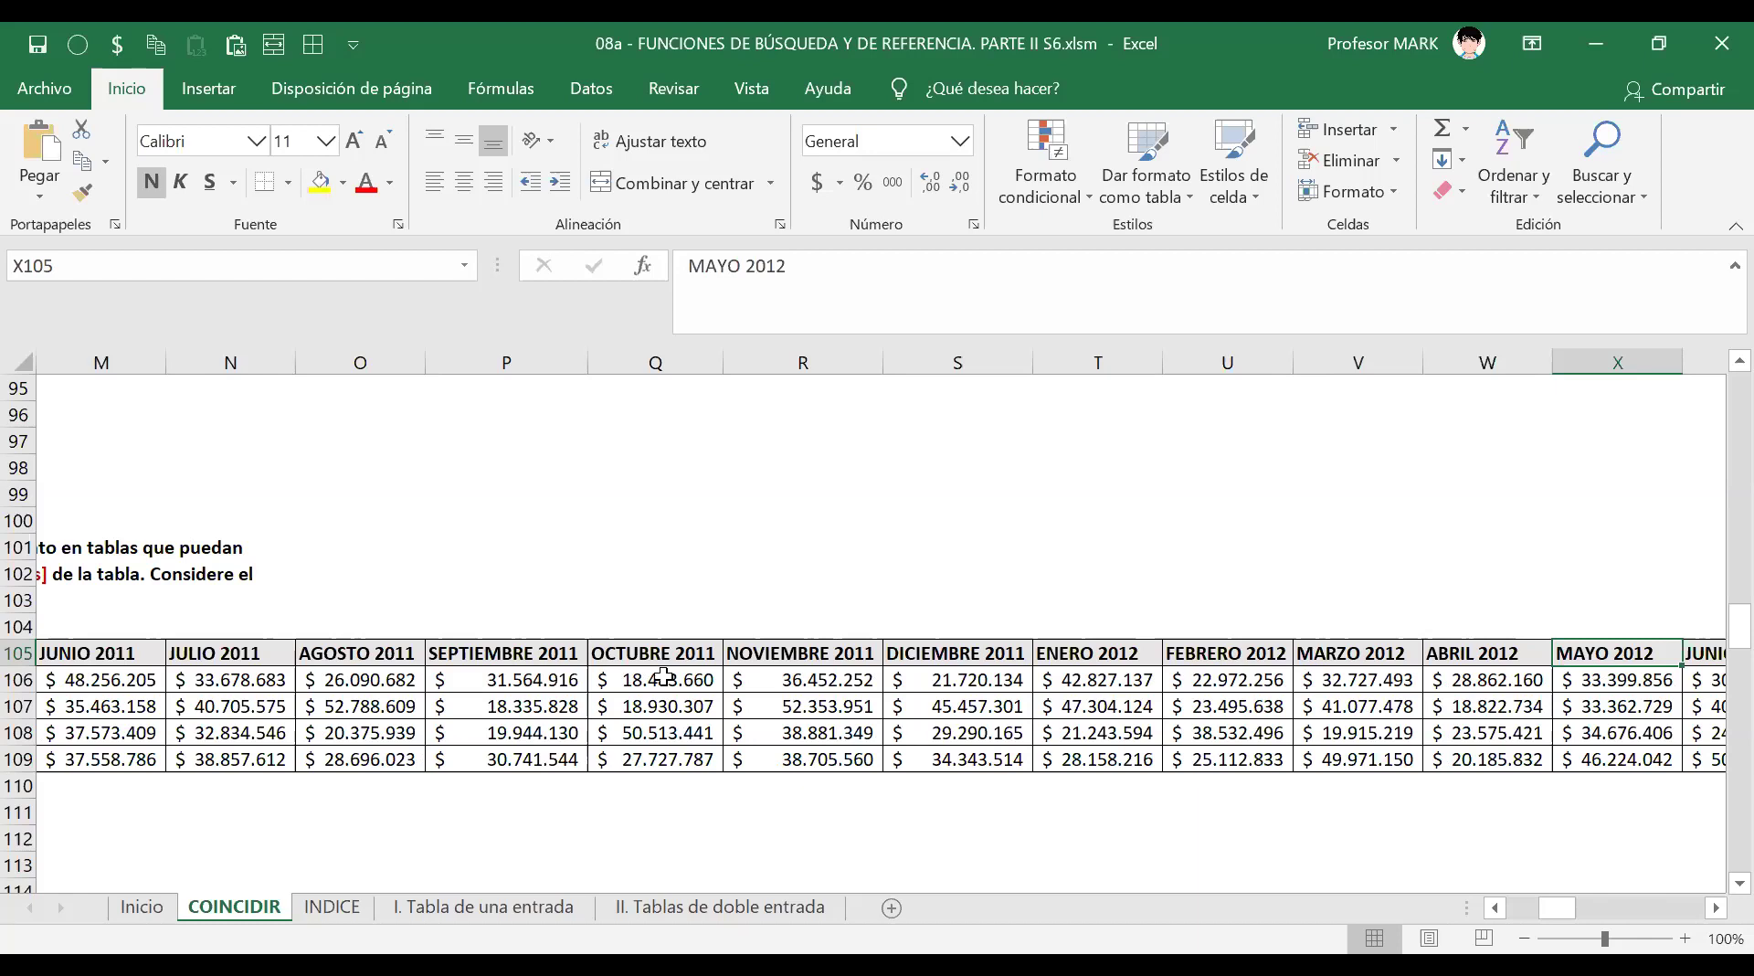
pyautogui.hotkey('ctrl', 'Left')
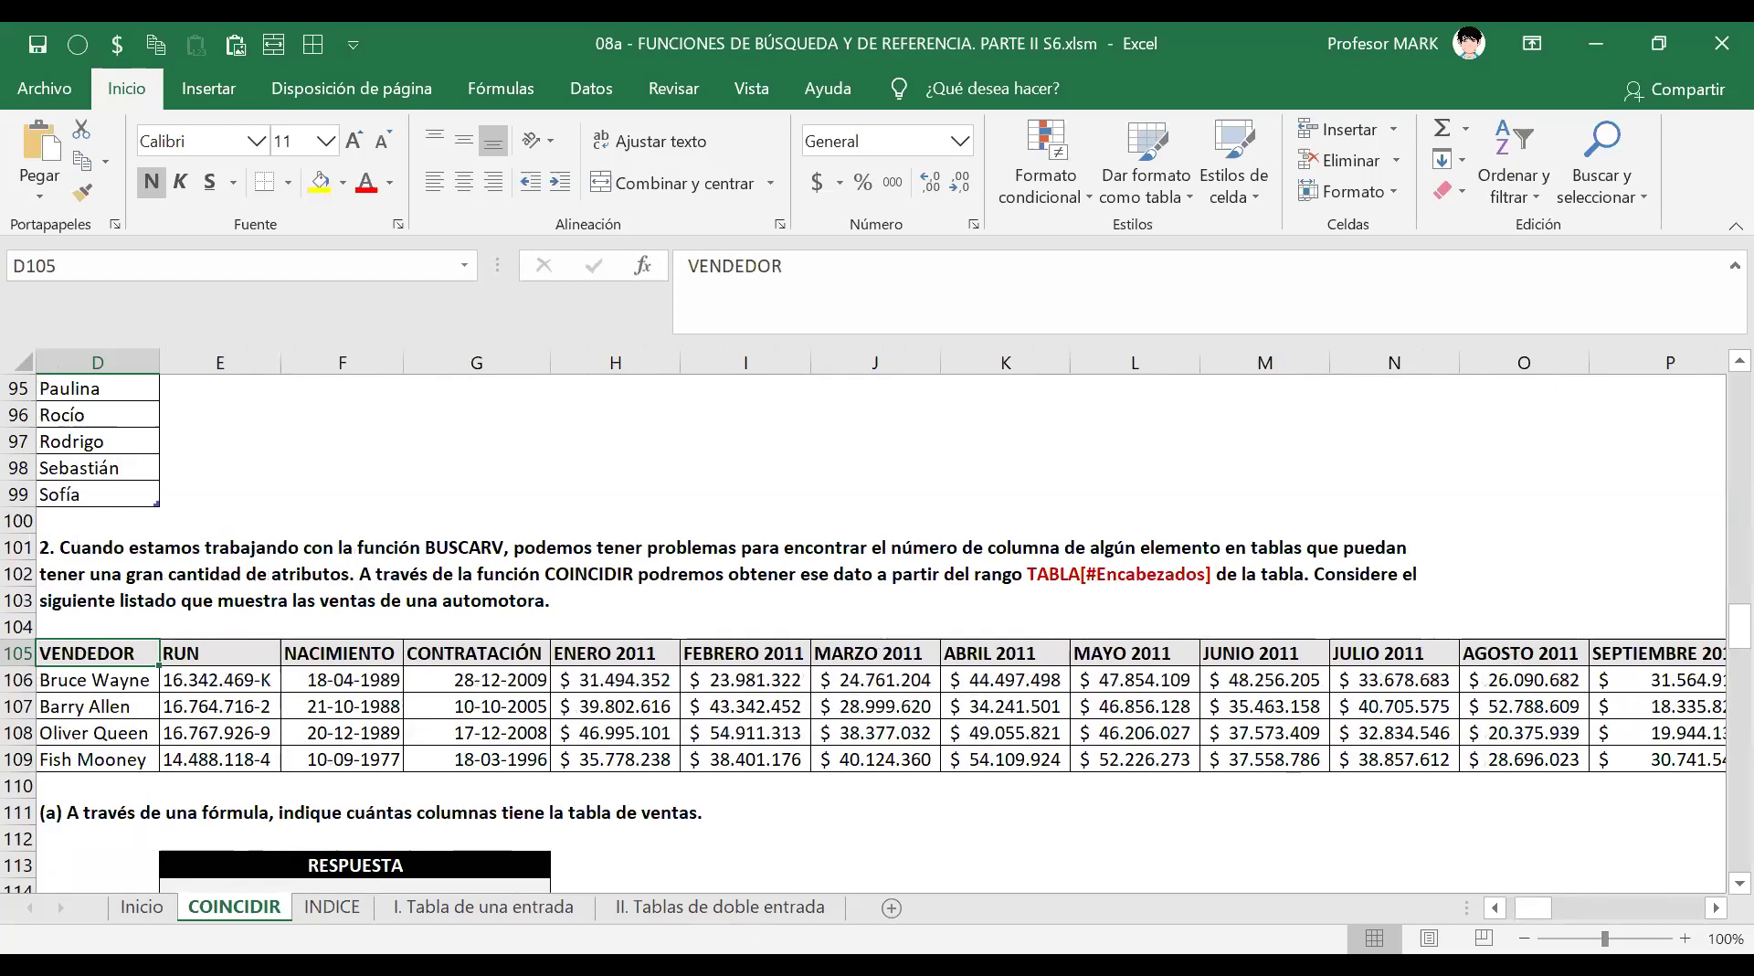
# Select the seller entries in D106:D109 to review the table's rows, ending on the first seller in D106.
pyautogui.hscroll(-3, 239, 677)
pyautogui.click(295, 683)
pyautogui.moveTo(295, 684); pyautogui.dragTo(274, 759)
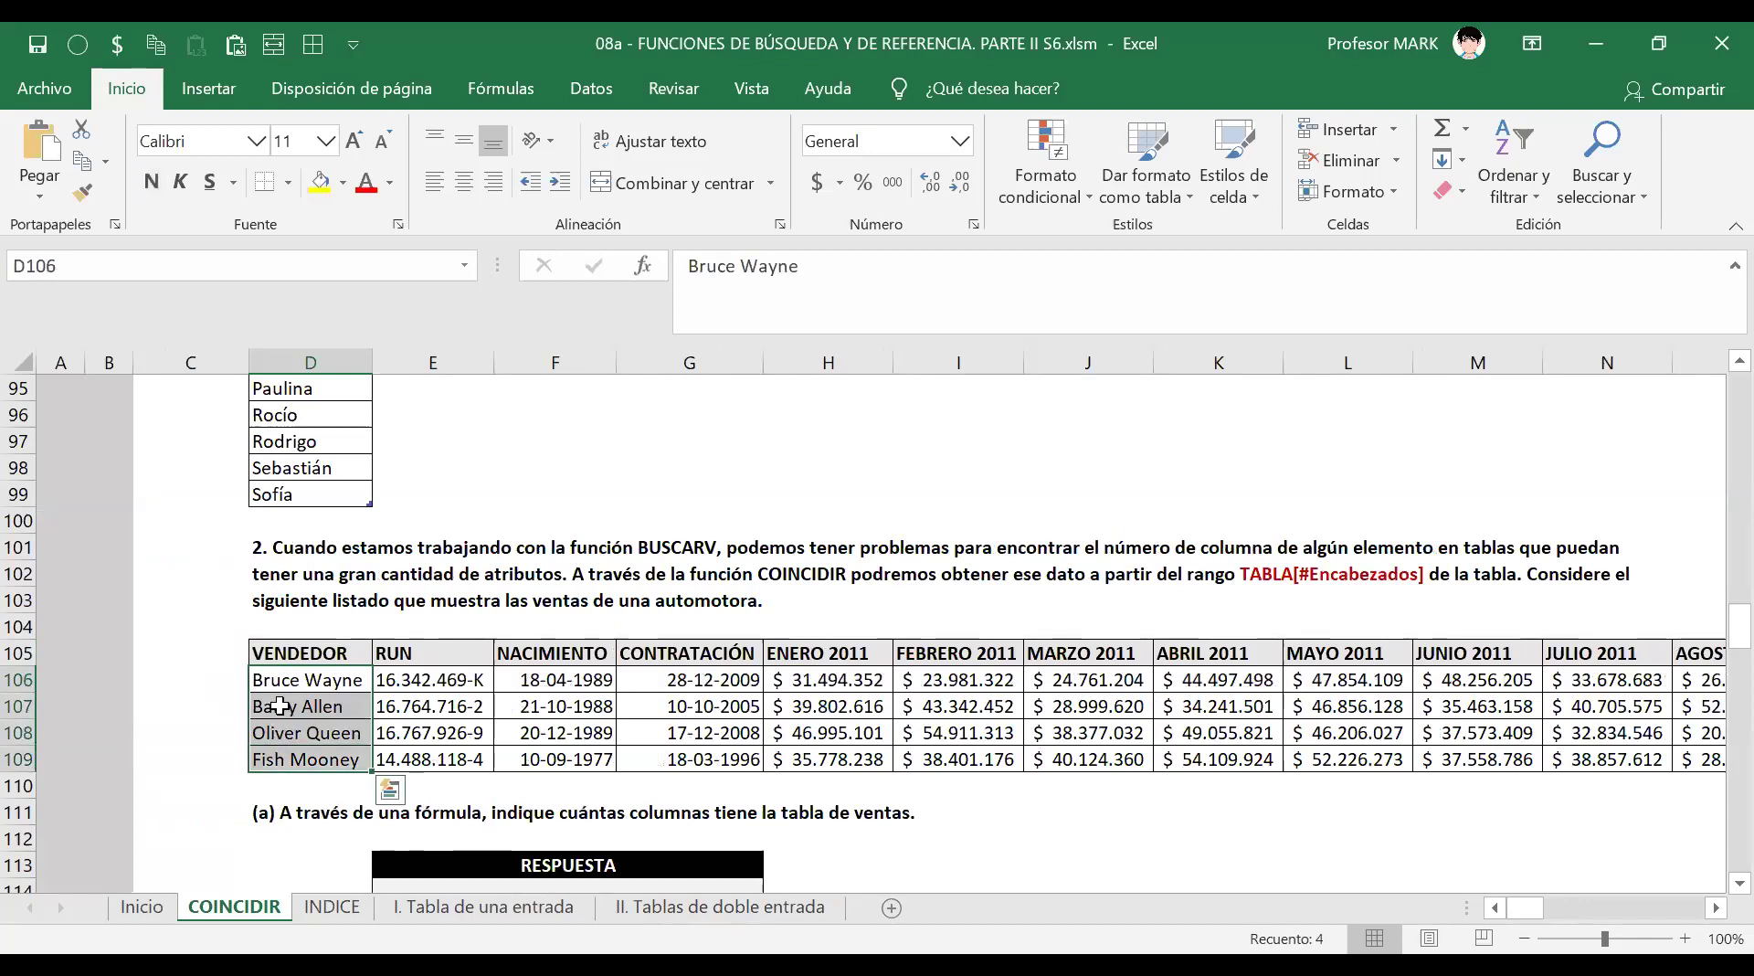
pyautogui.click(288, 677)
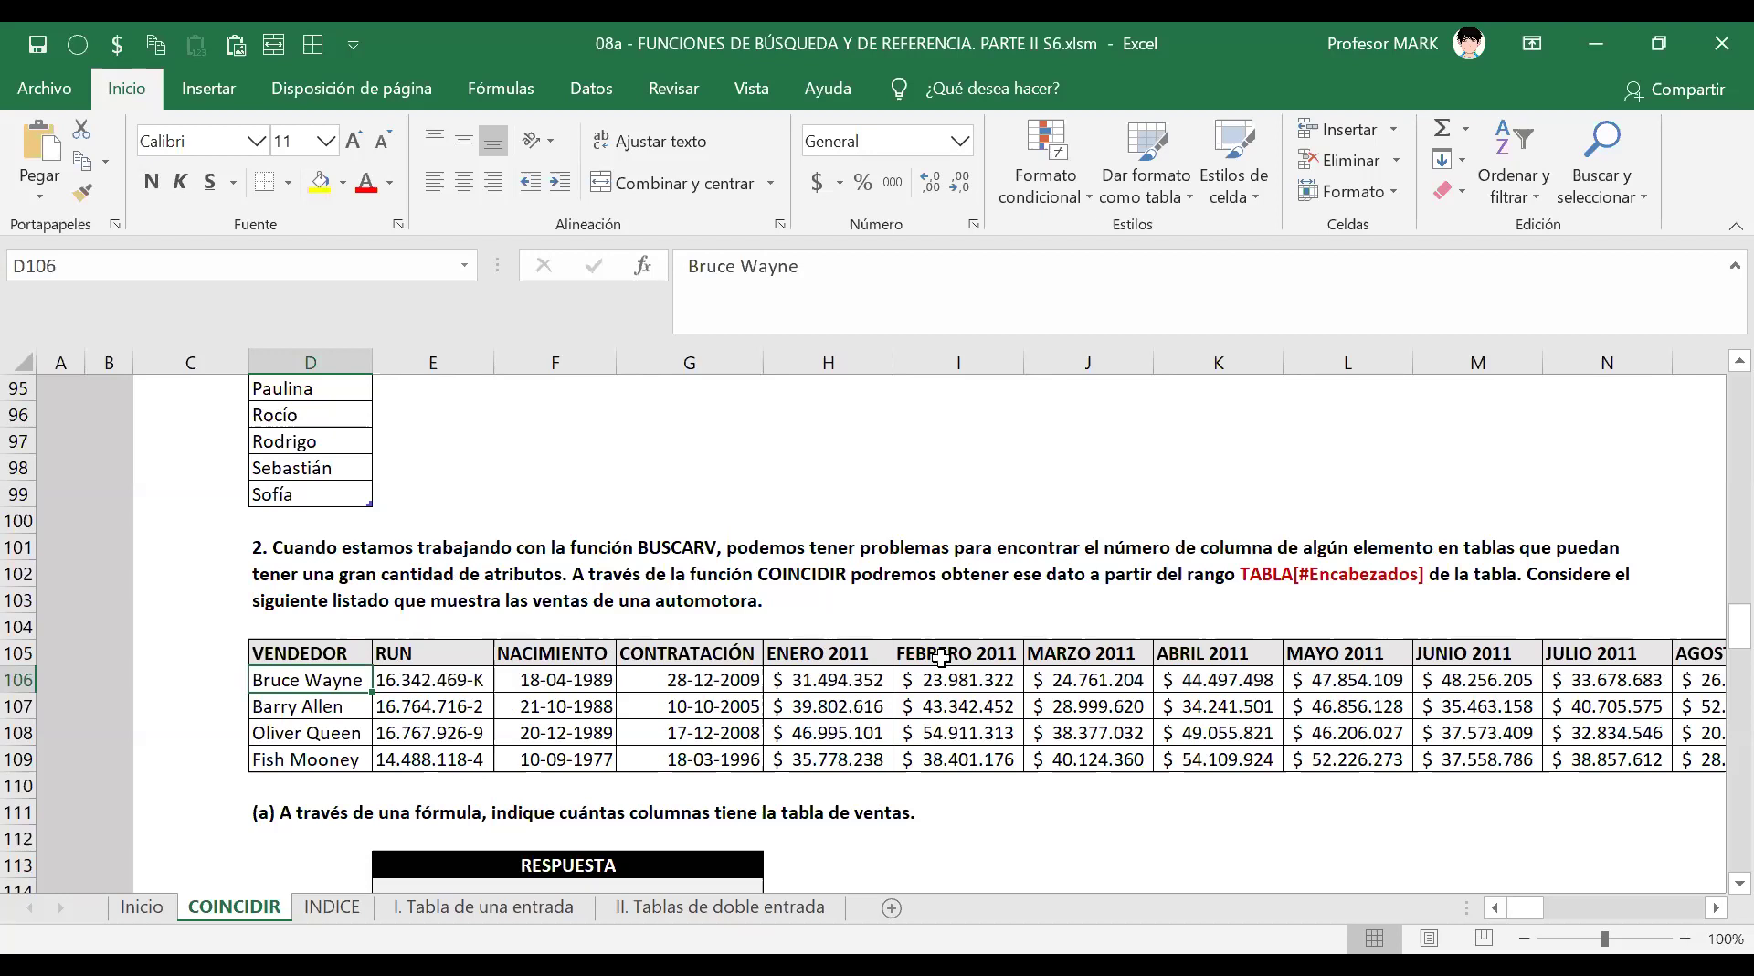
# Convert the sales range D105:BO109 into a table with headers, and select a data cell inside it.
pyautogui.click(347, 652)
pyautogui.scroll(-1, 546, 712)
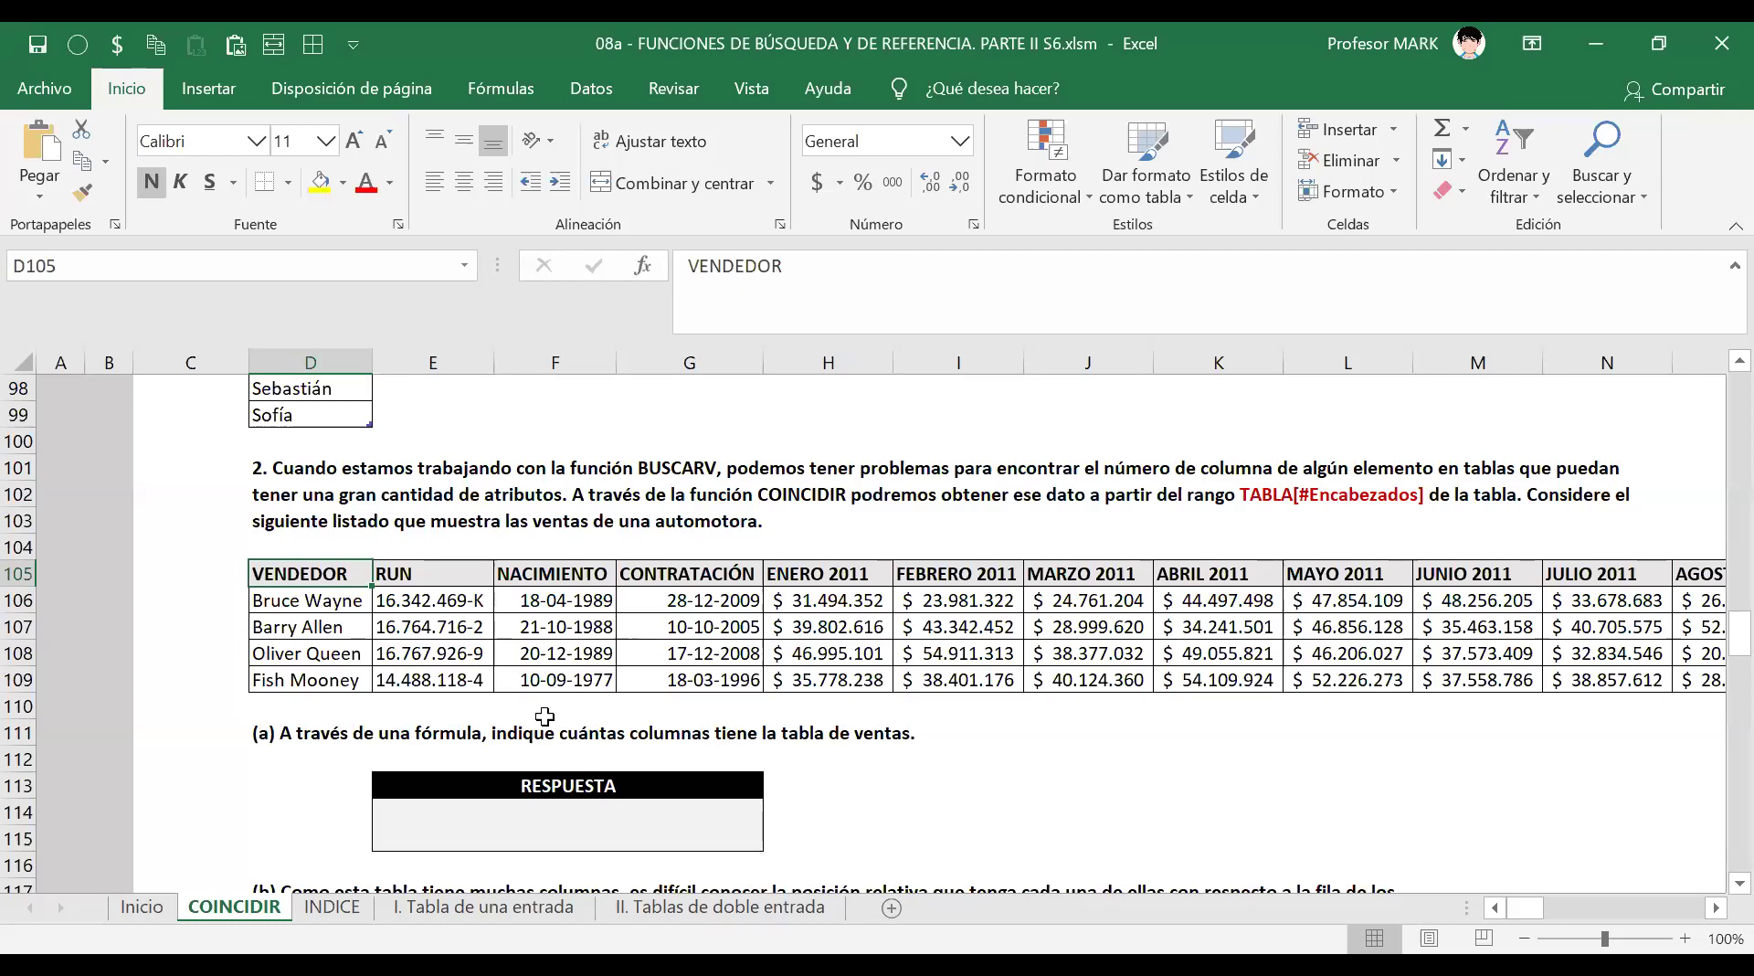
pyautogui.hotkey('ctrl', 'shift', 'Right')
pyautogui.hotkey('ctrl', 'shift', 'Down')
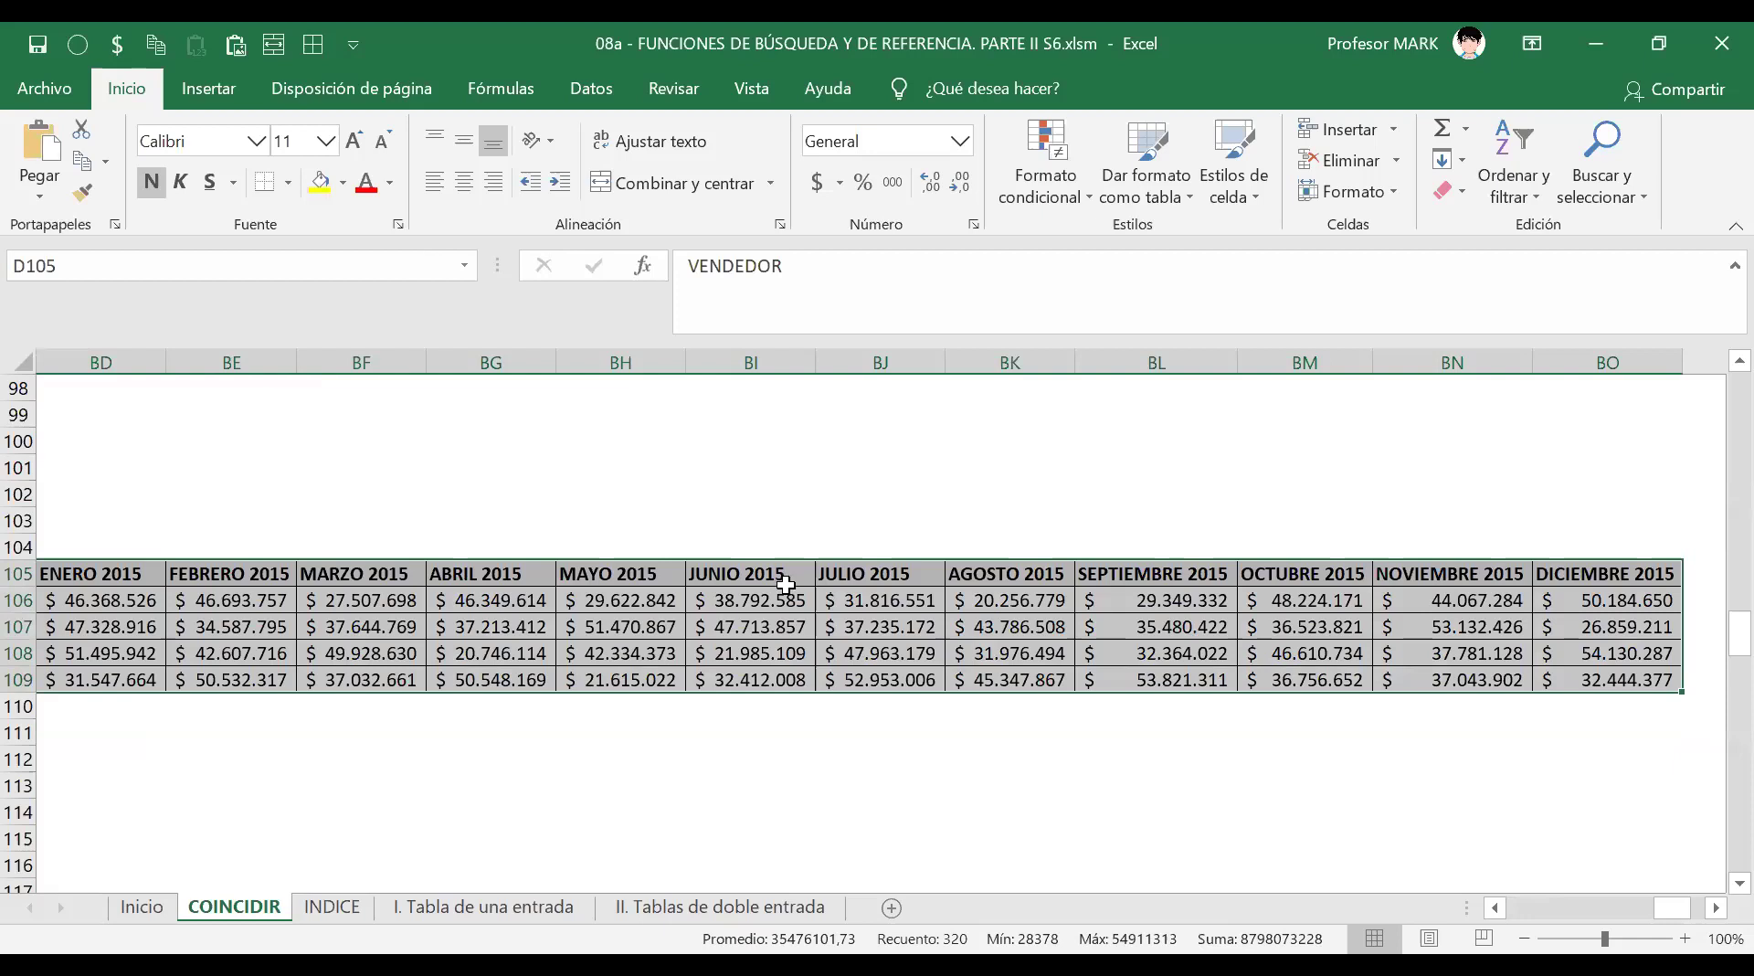
pyautogui.hotkey('ctrl', 't')
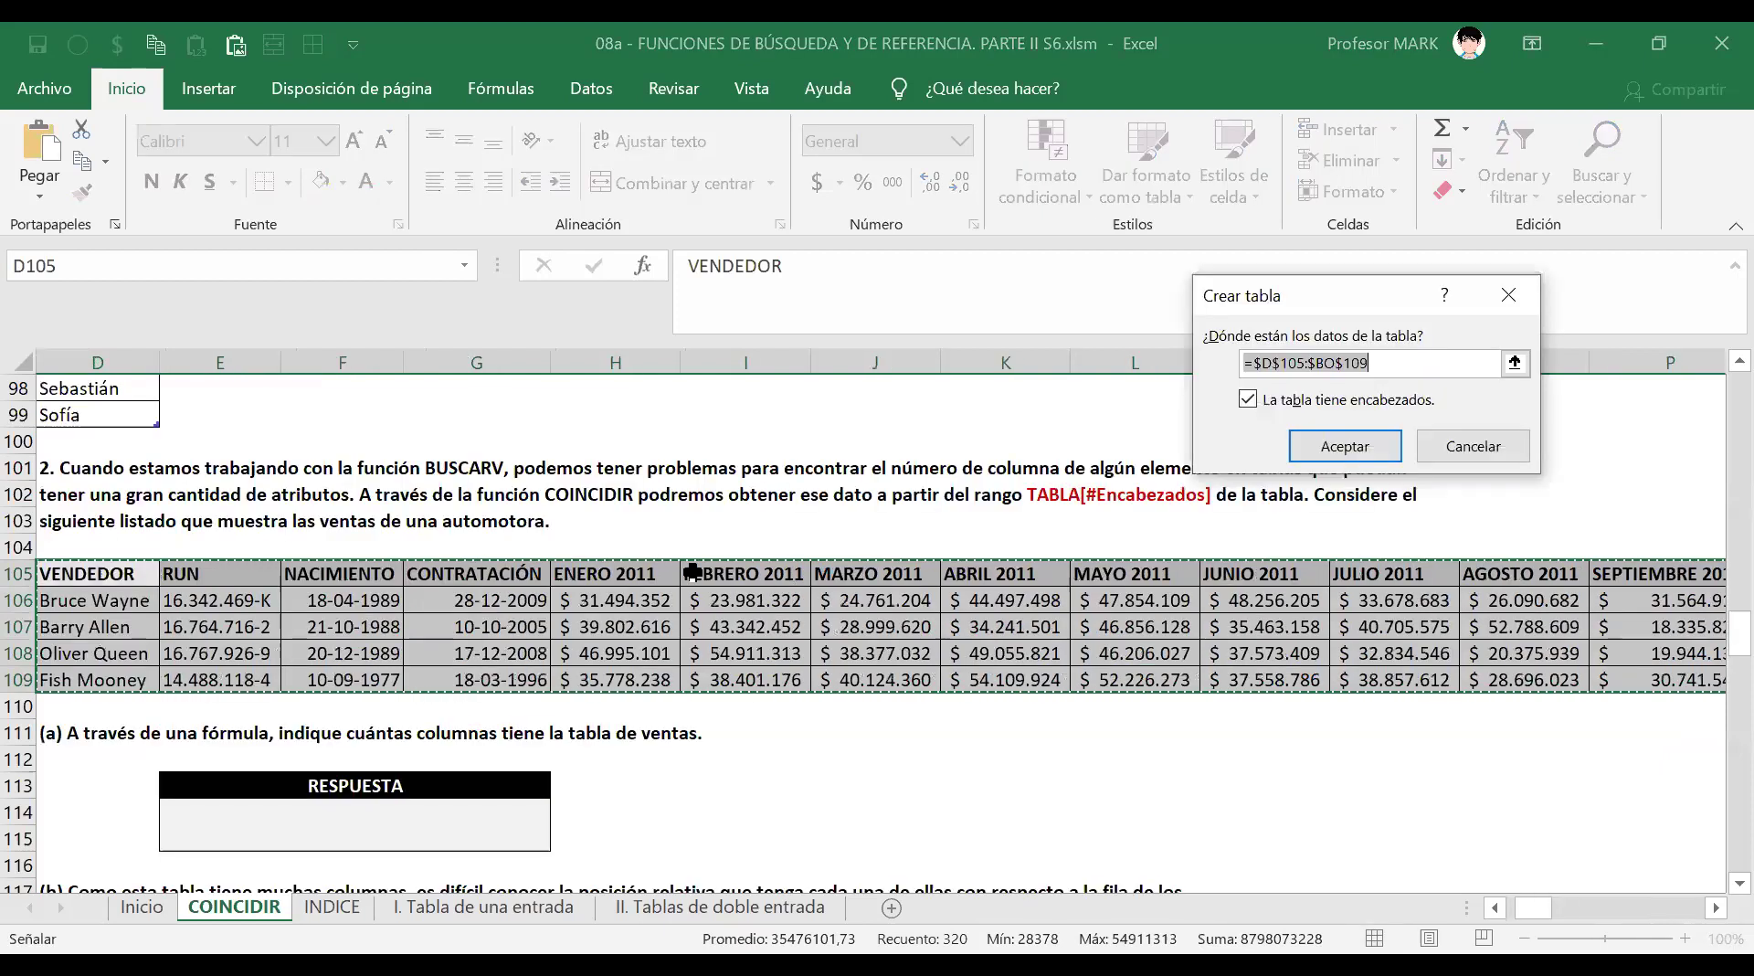
pyautogui.press('Return')
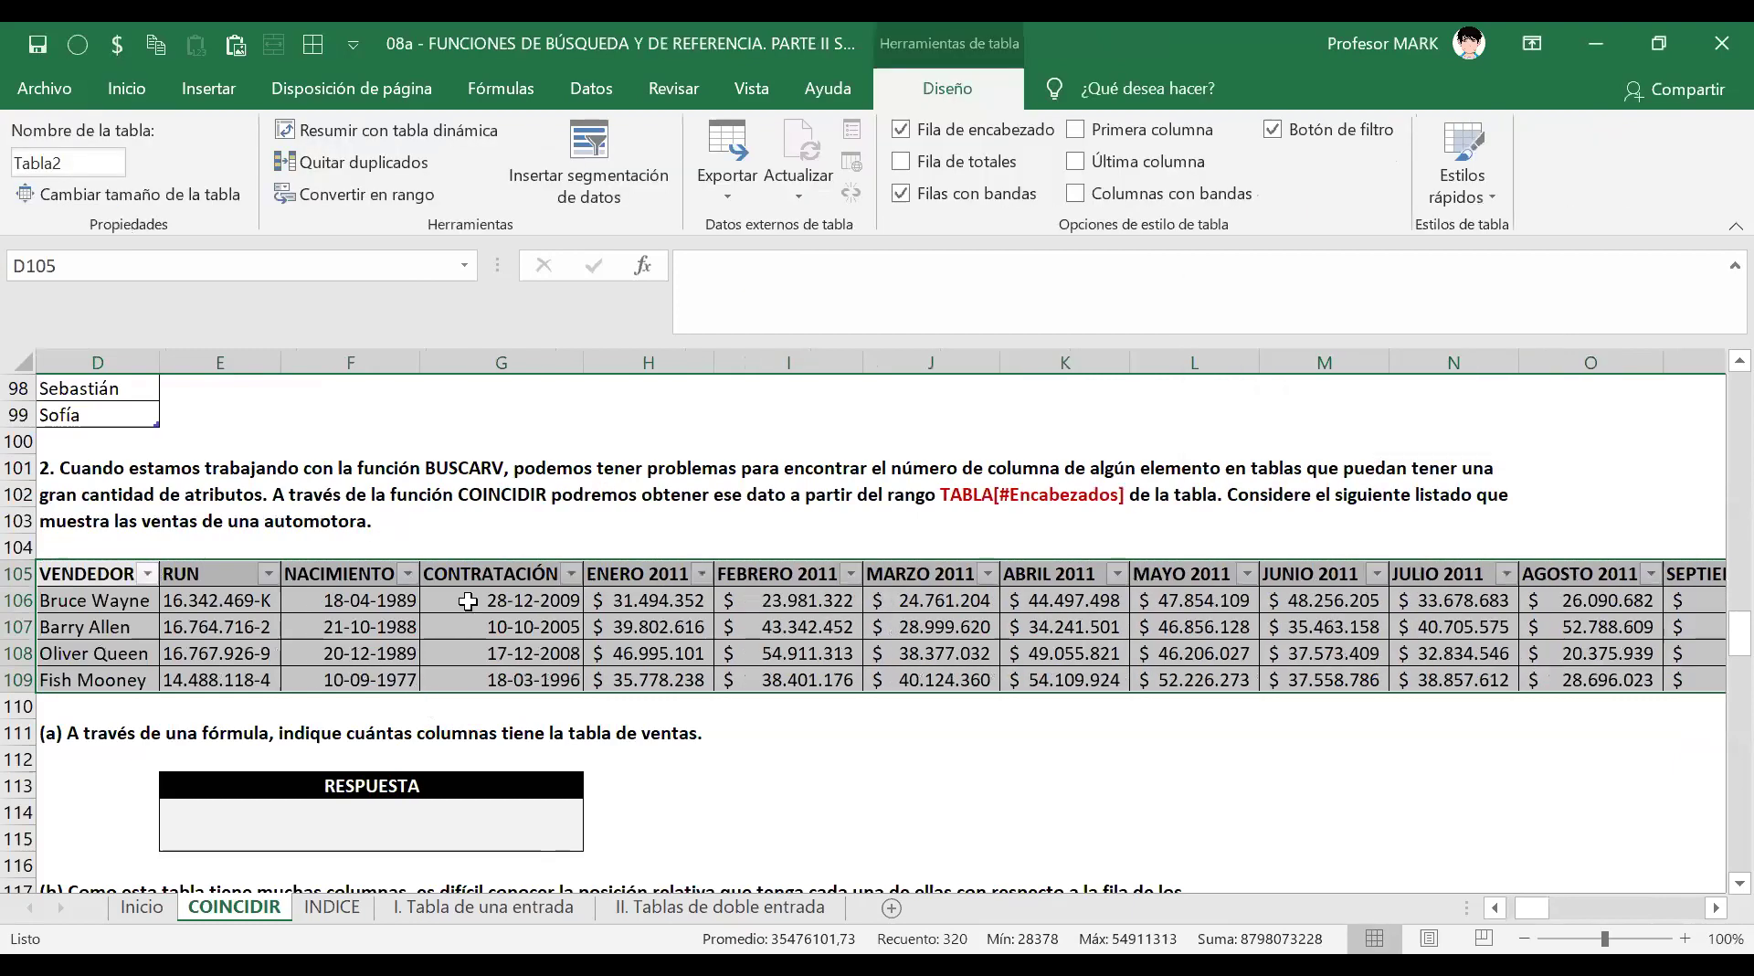
pyautogui.click(466, 600)
pyautogui.moveTo(1537, 908); pyautogui.dragTo(1526, 909)
pyautogui.click(504, 628)
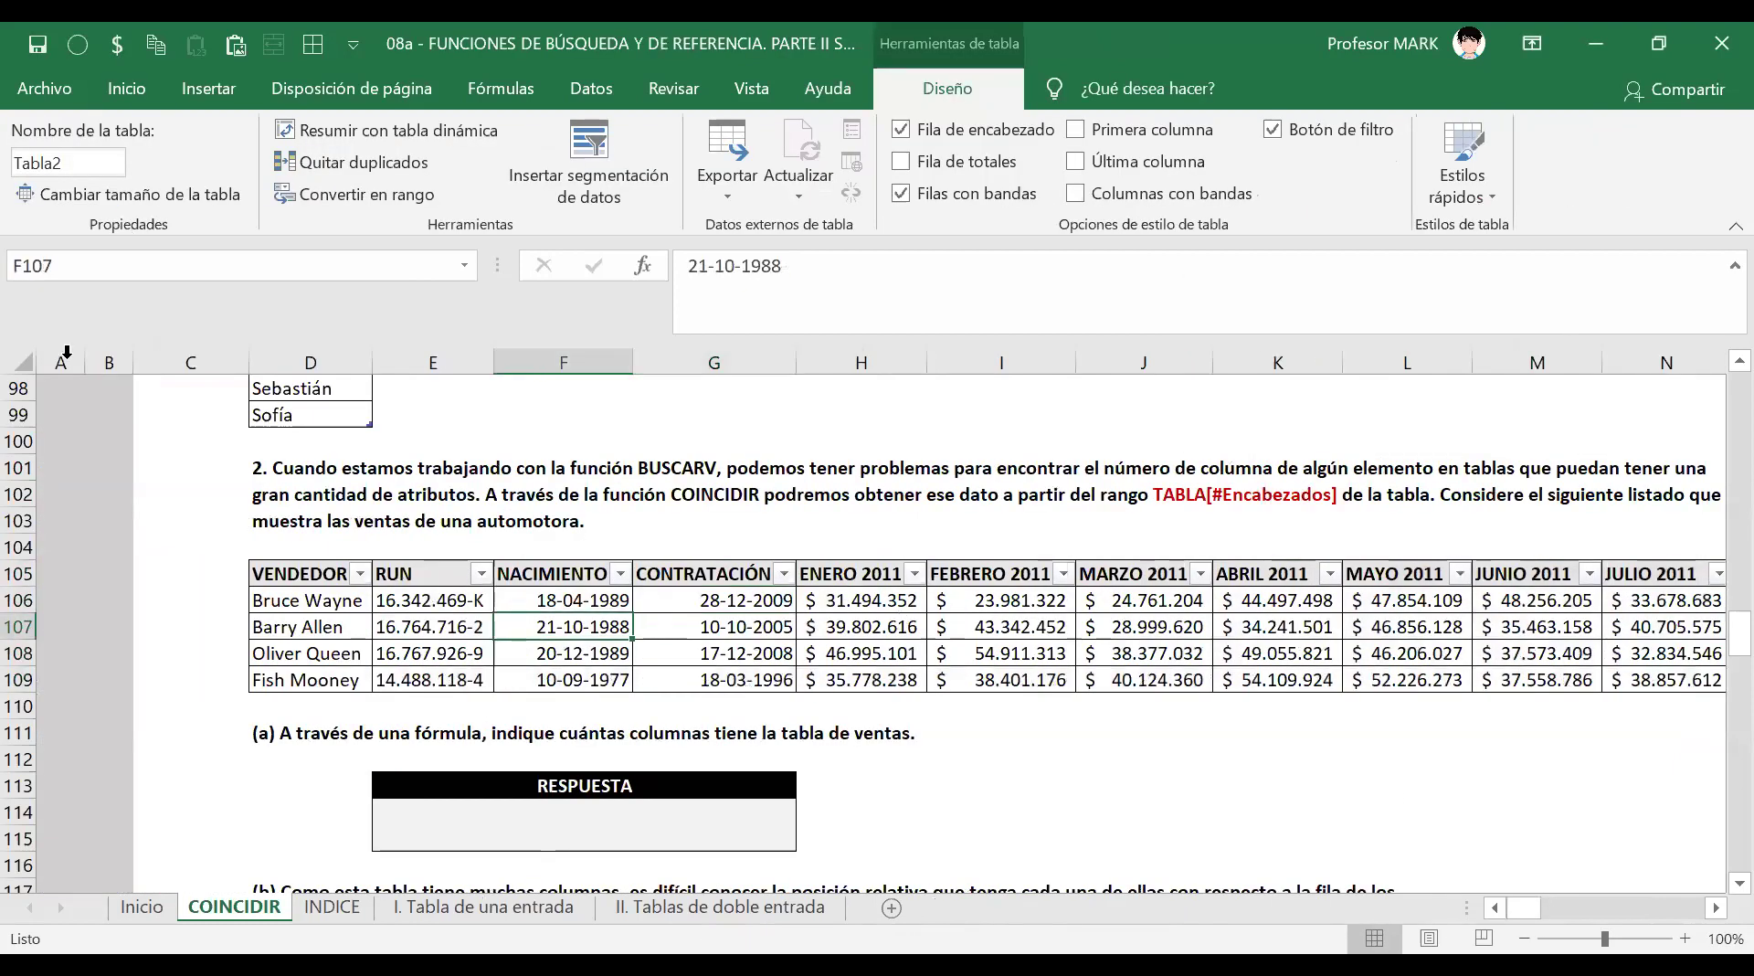
pyautogui.click(18, 162)
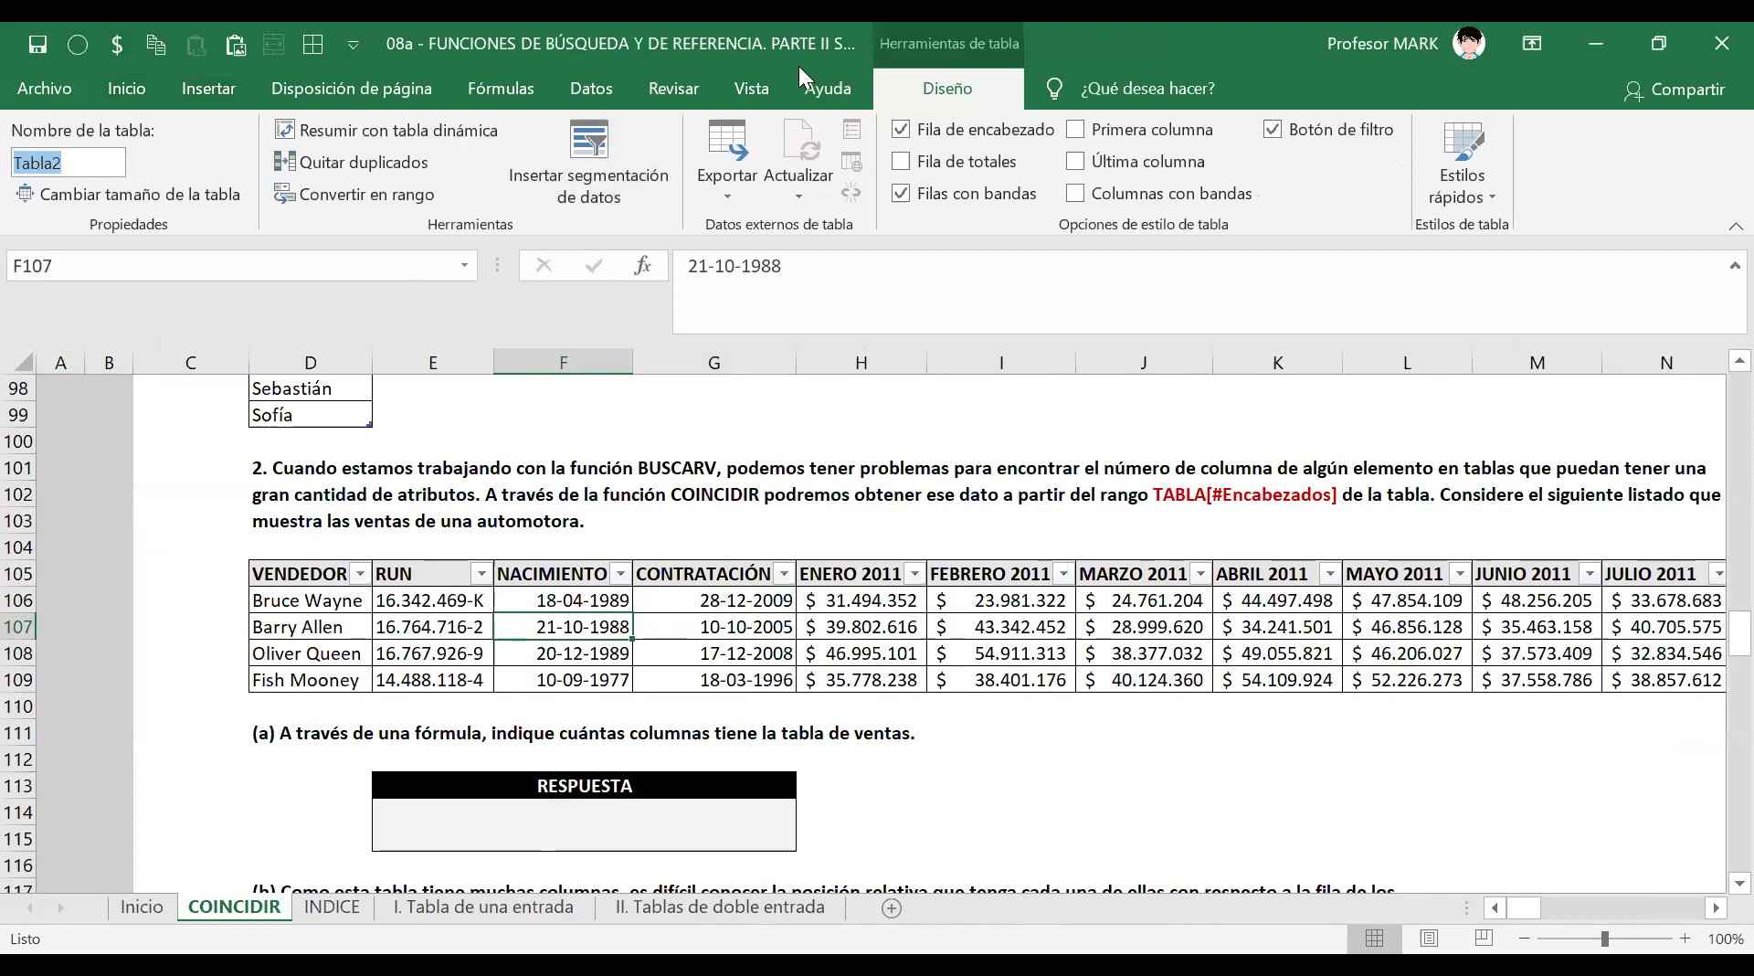
pyautogui.press('Escape')
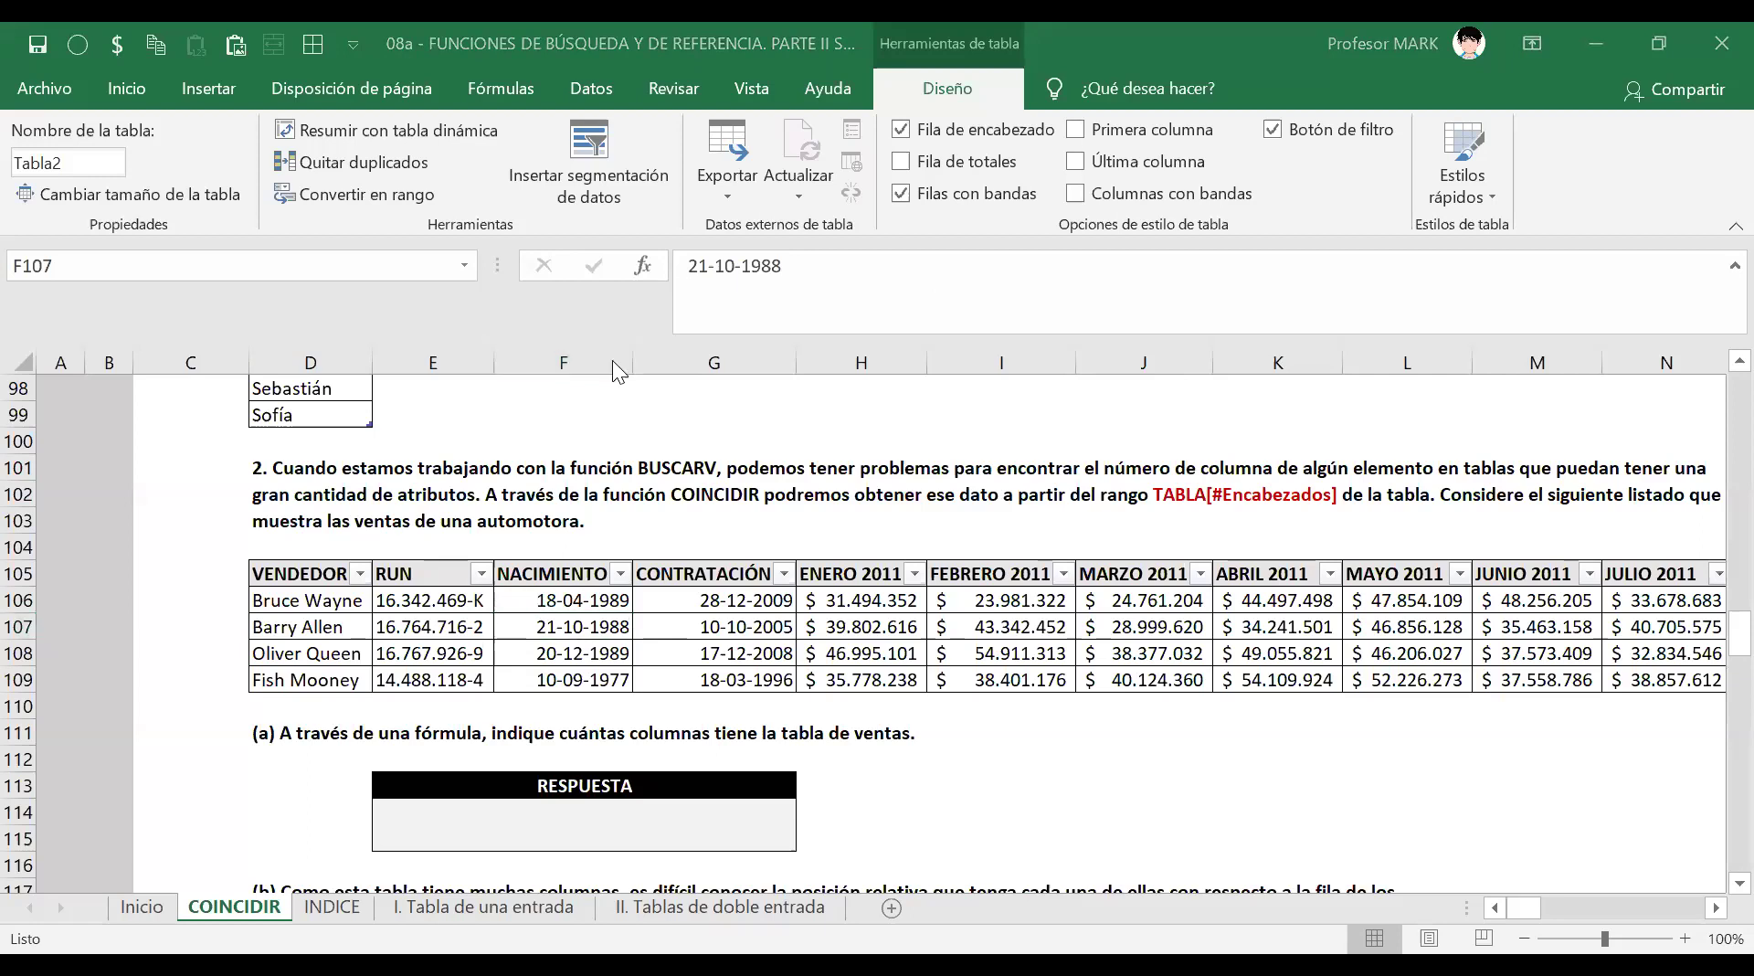
pyautogui.click(512, 627)
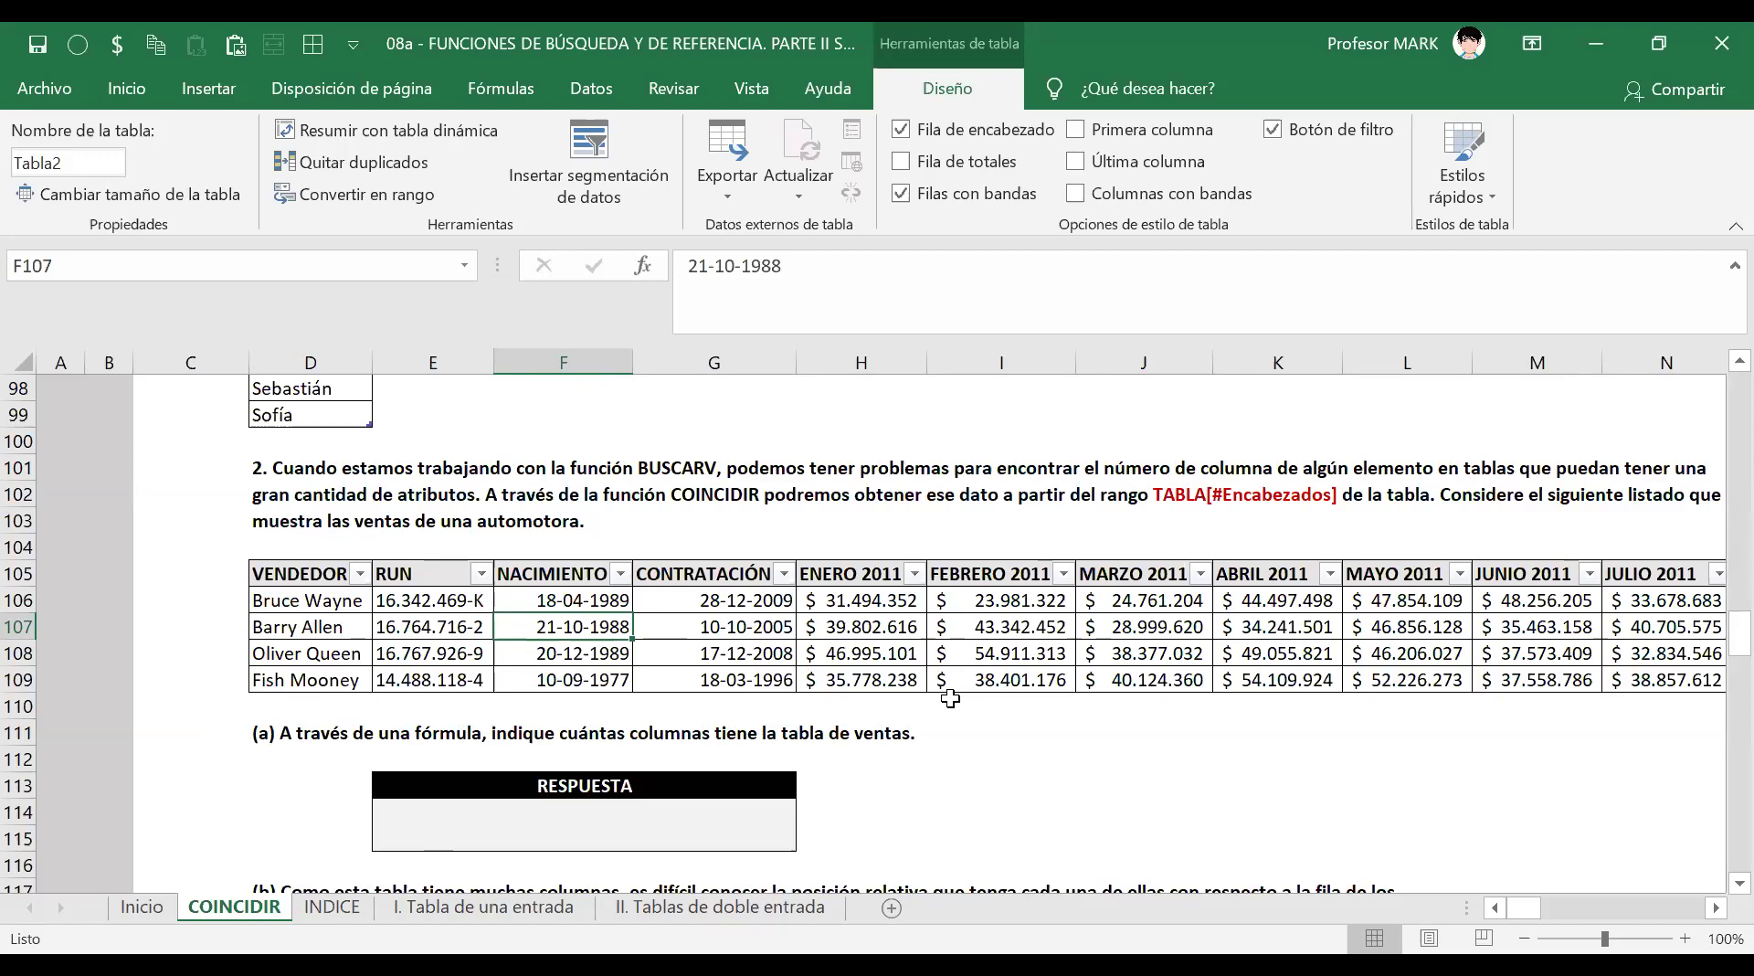
pyautogui.click(579, 822)
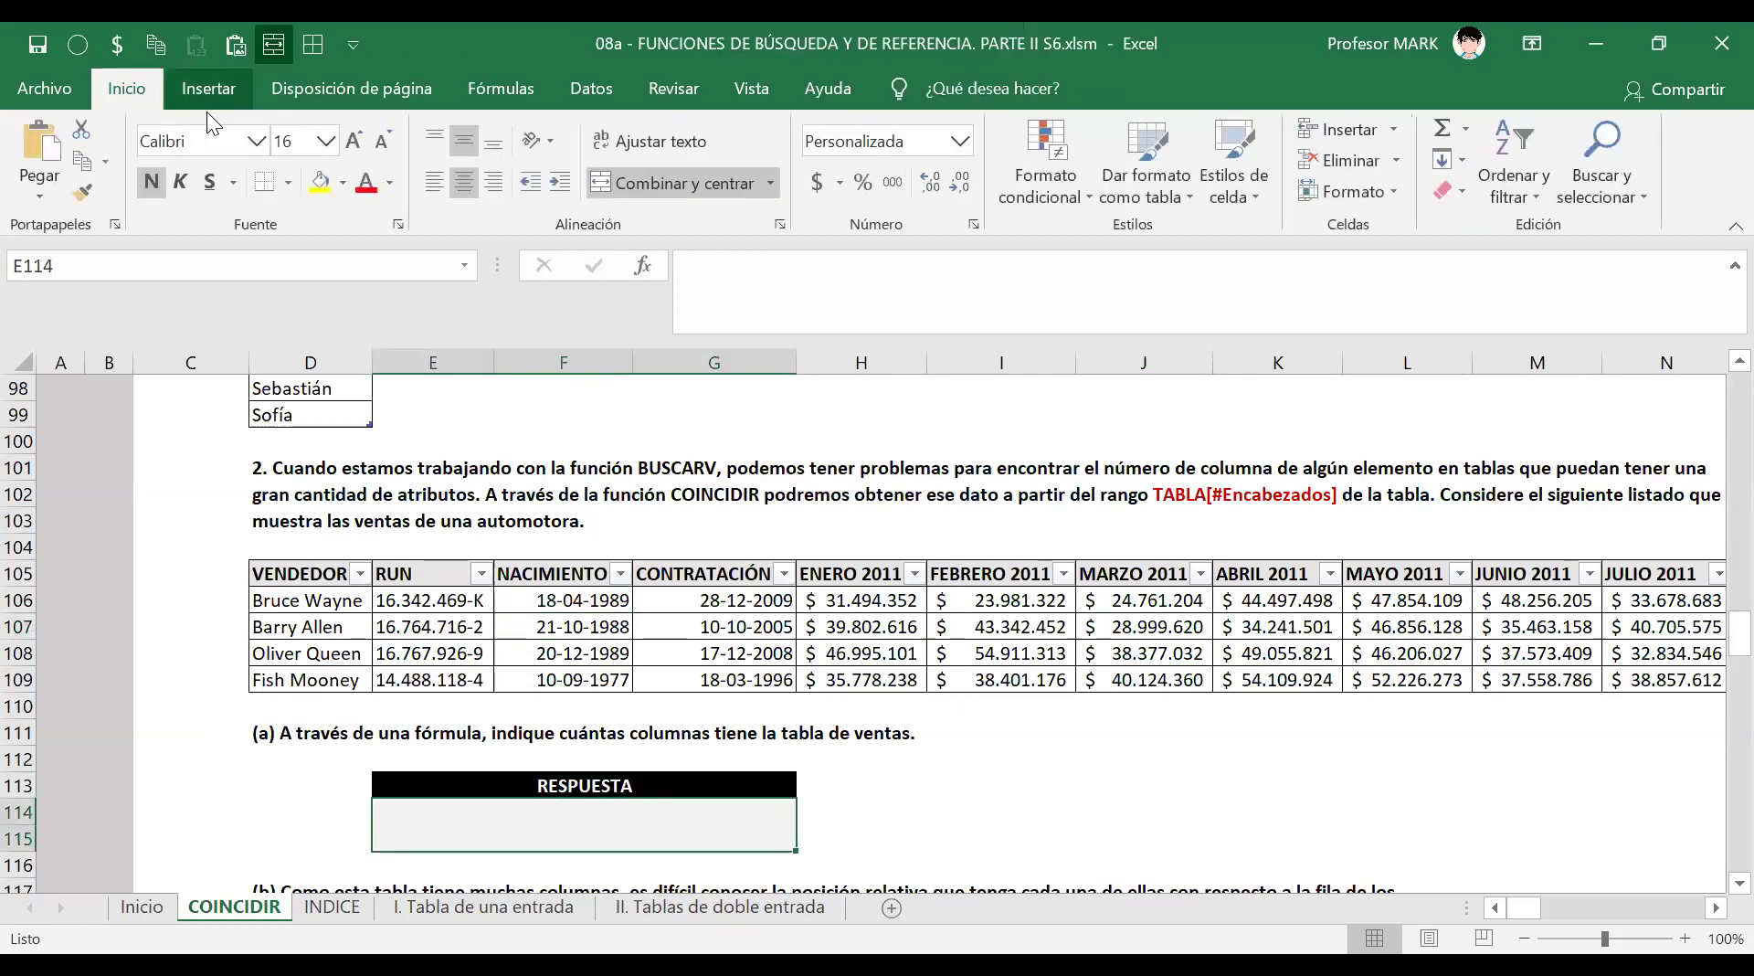
# Rename the sales table VENTAS, and select a data cell in the table.
pyautogui.click(711, 634)
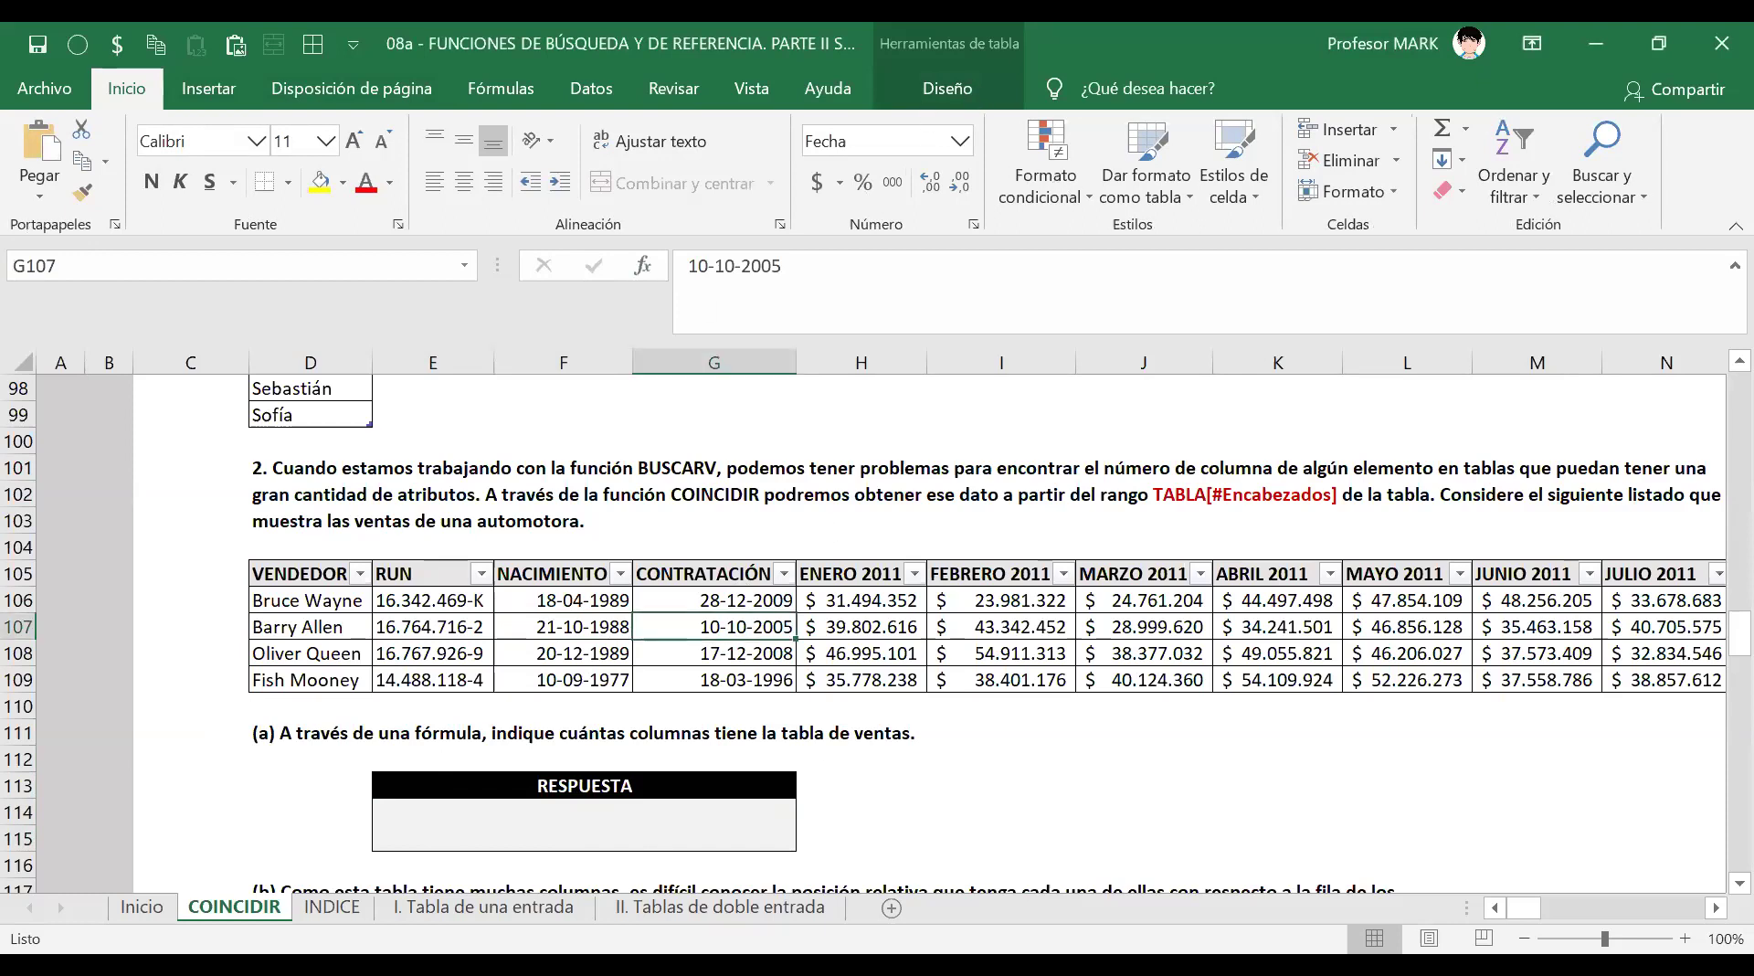
pyautogui.click(953, 95)
pyautogui.click(113, 160)
pyautogui.write('VENTAS')
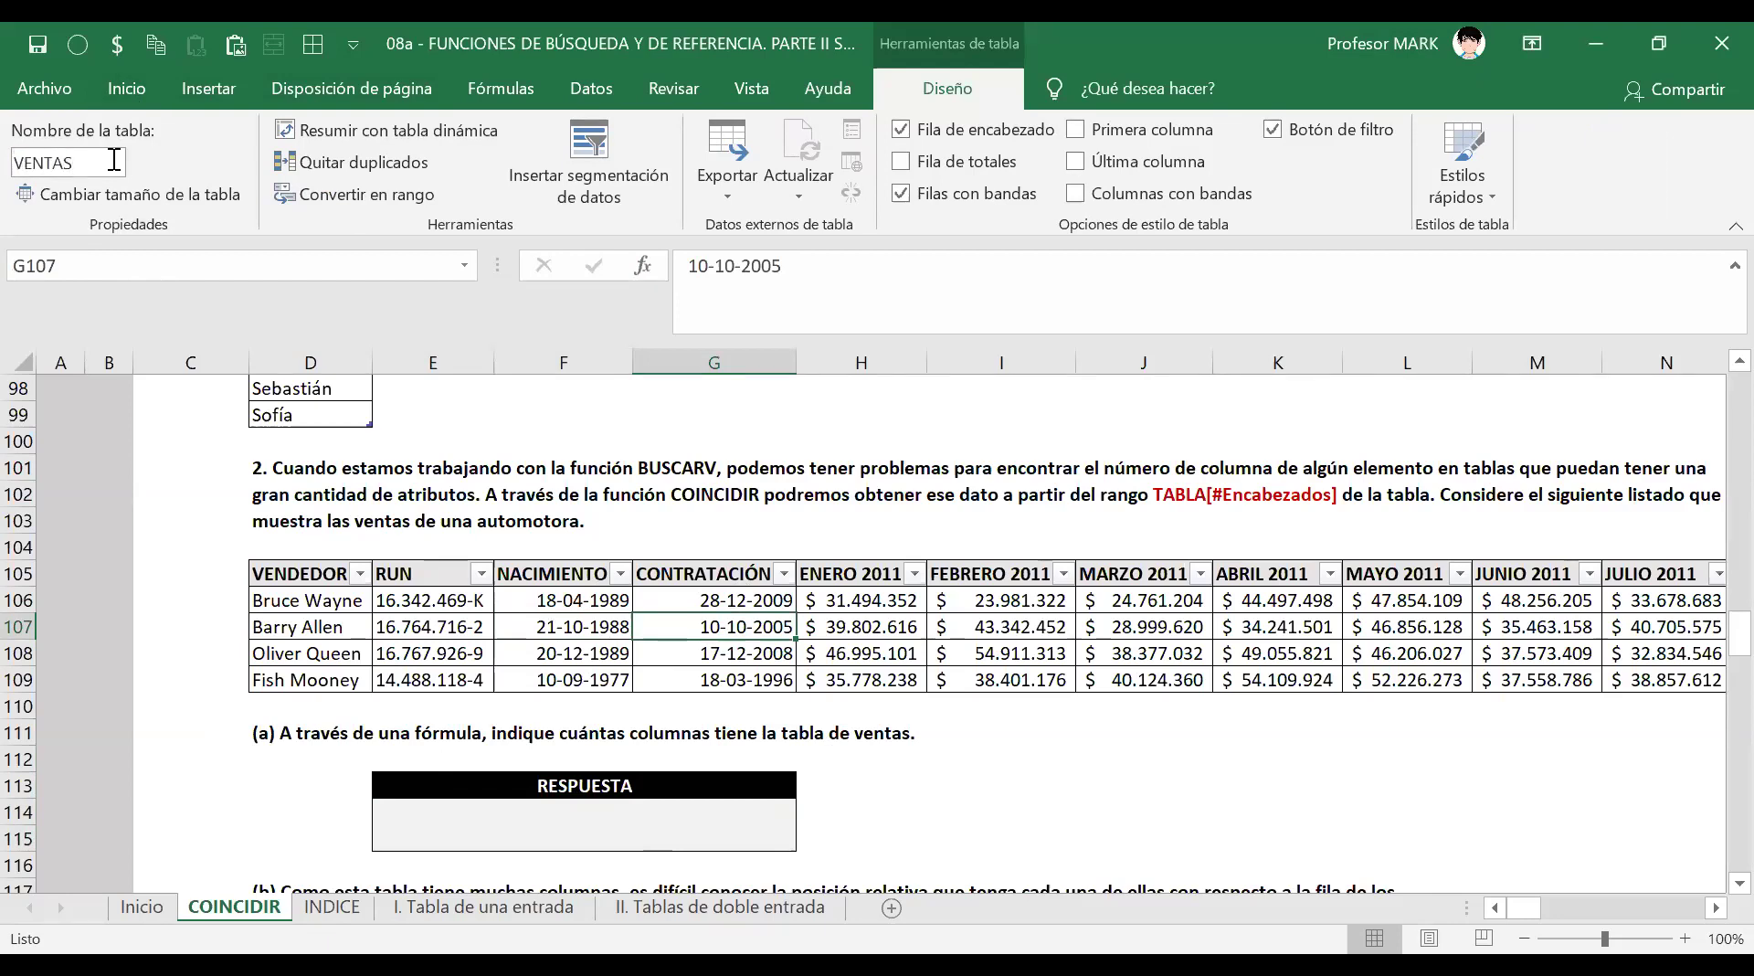
pyautogui.press('Return')
pyautogui.click(1051, 652)
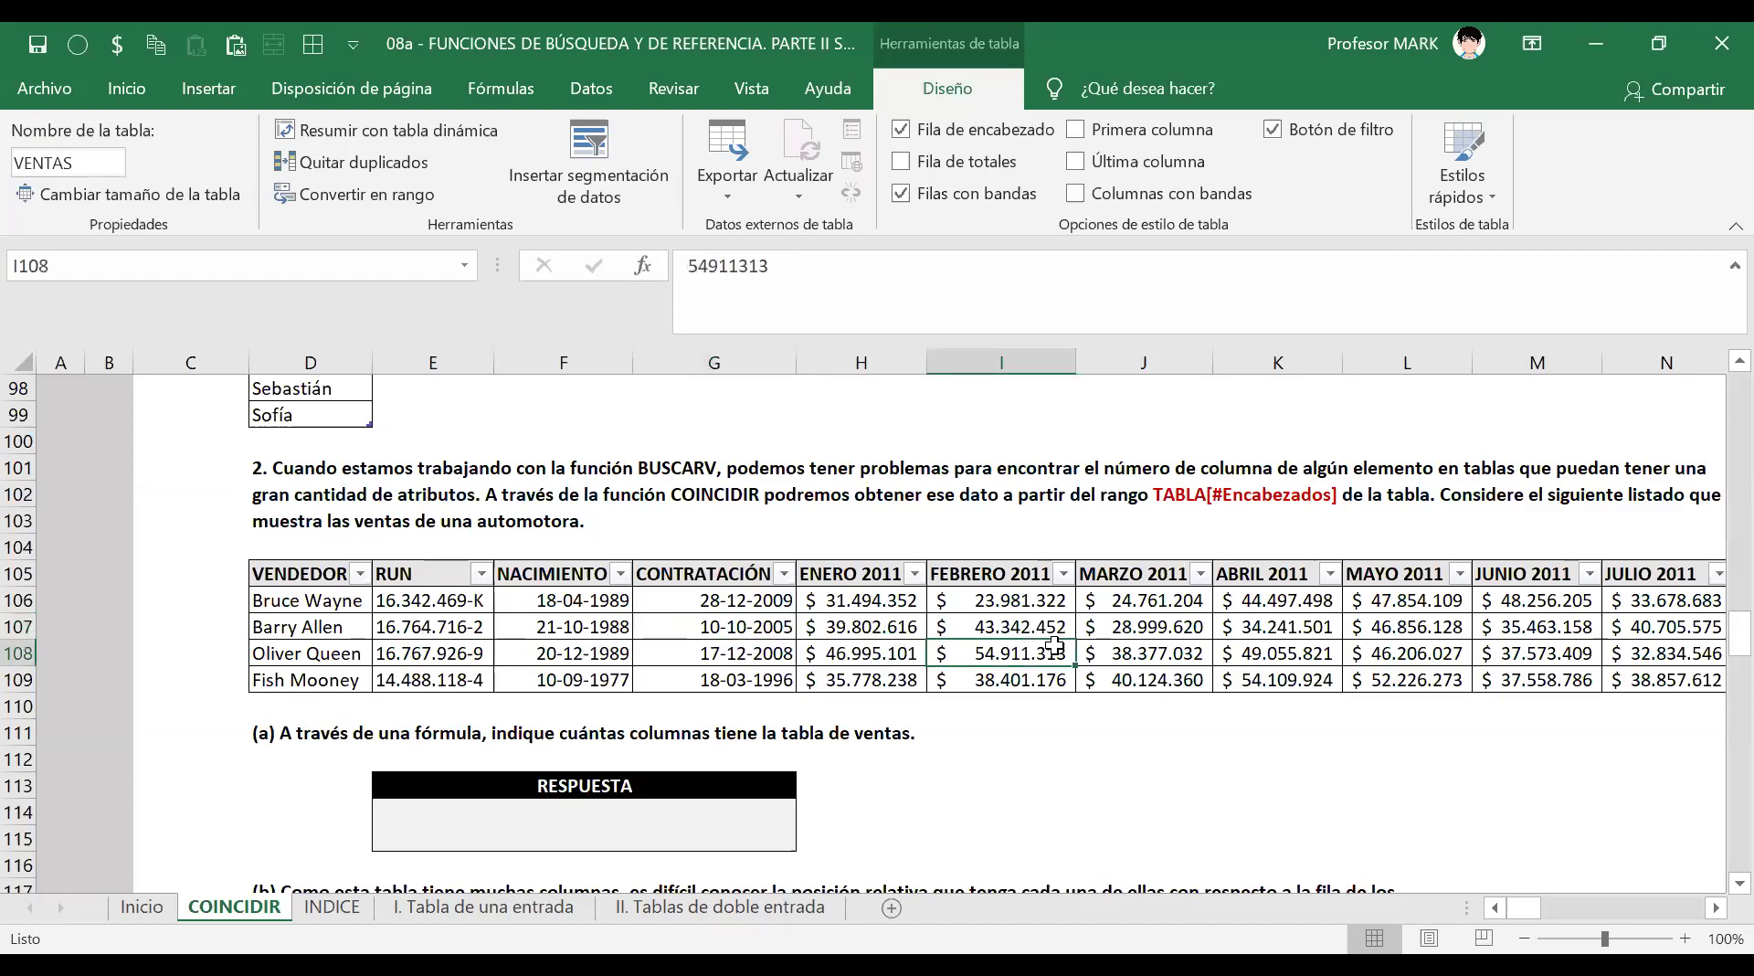
# Select the entire header row of the VENTAS table, starting from VENDEDOR, to review its headers.
pyautogui.scroll(-1, 950, 642)
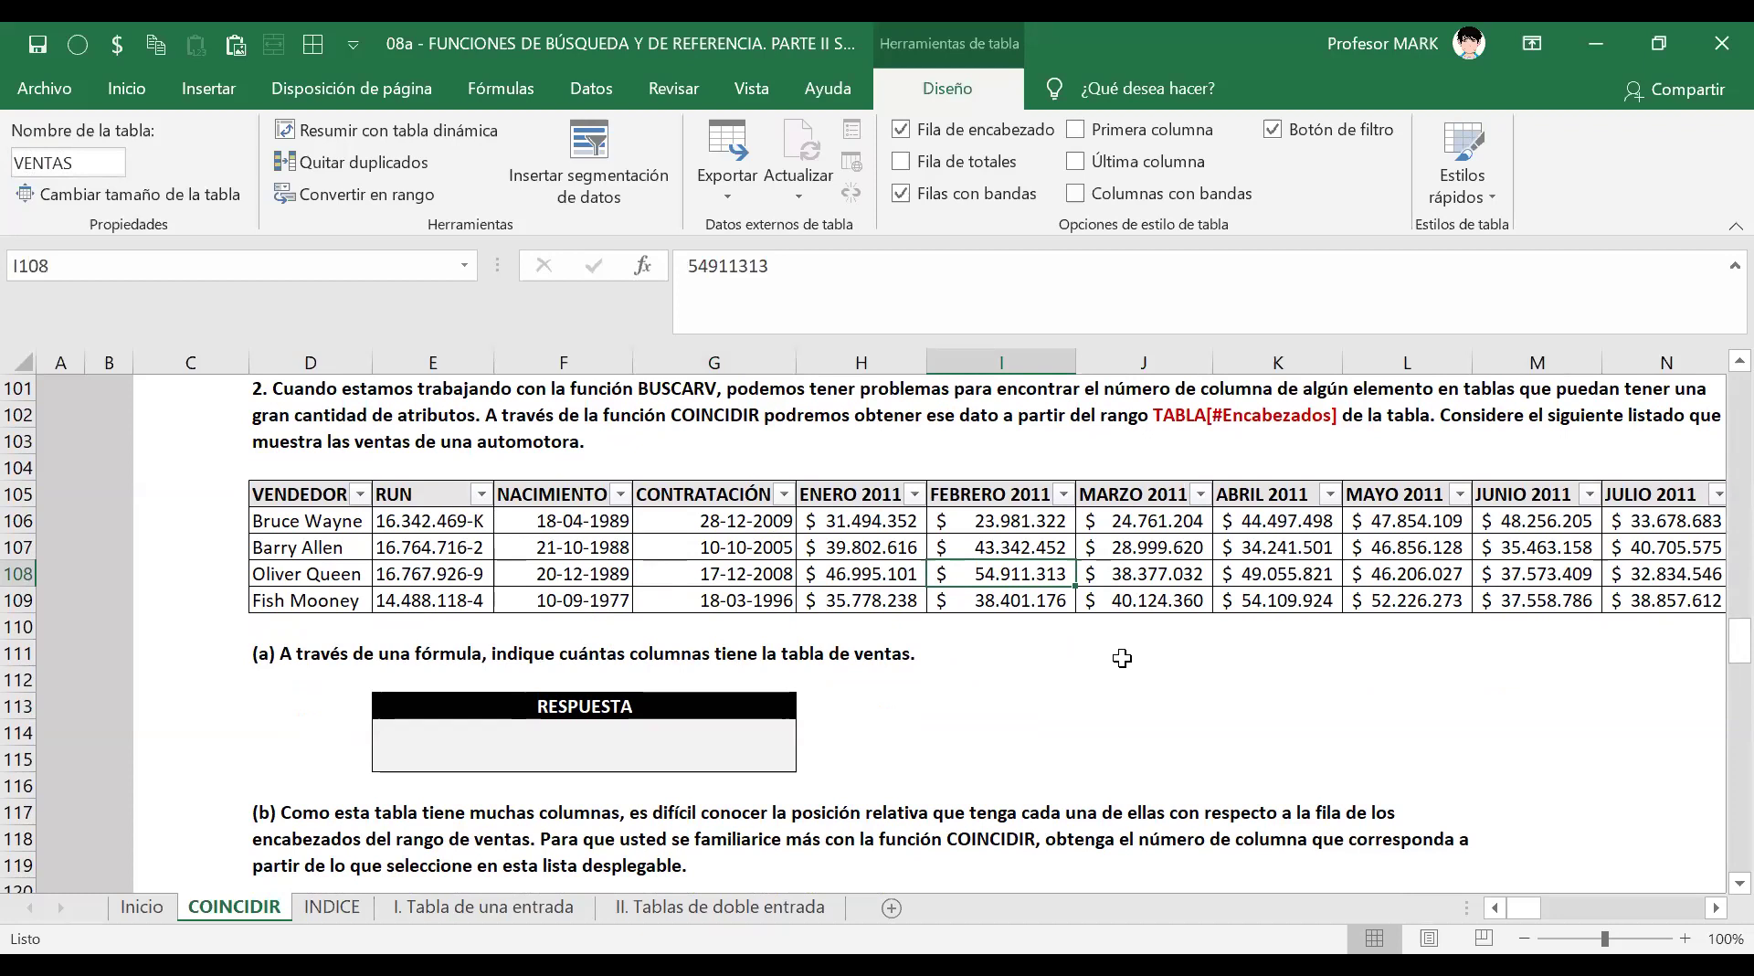
pyautogui.click(260, 493)
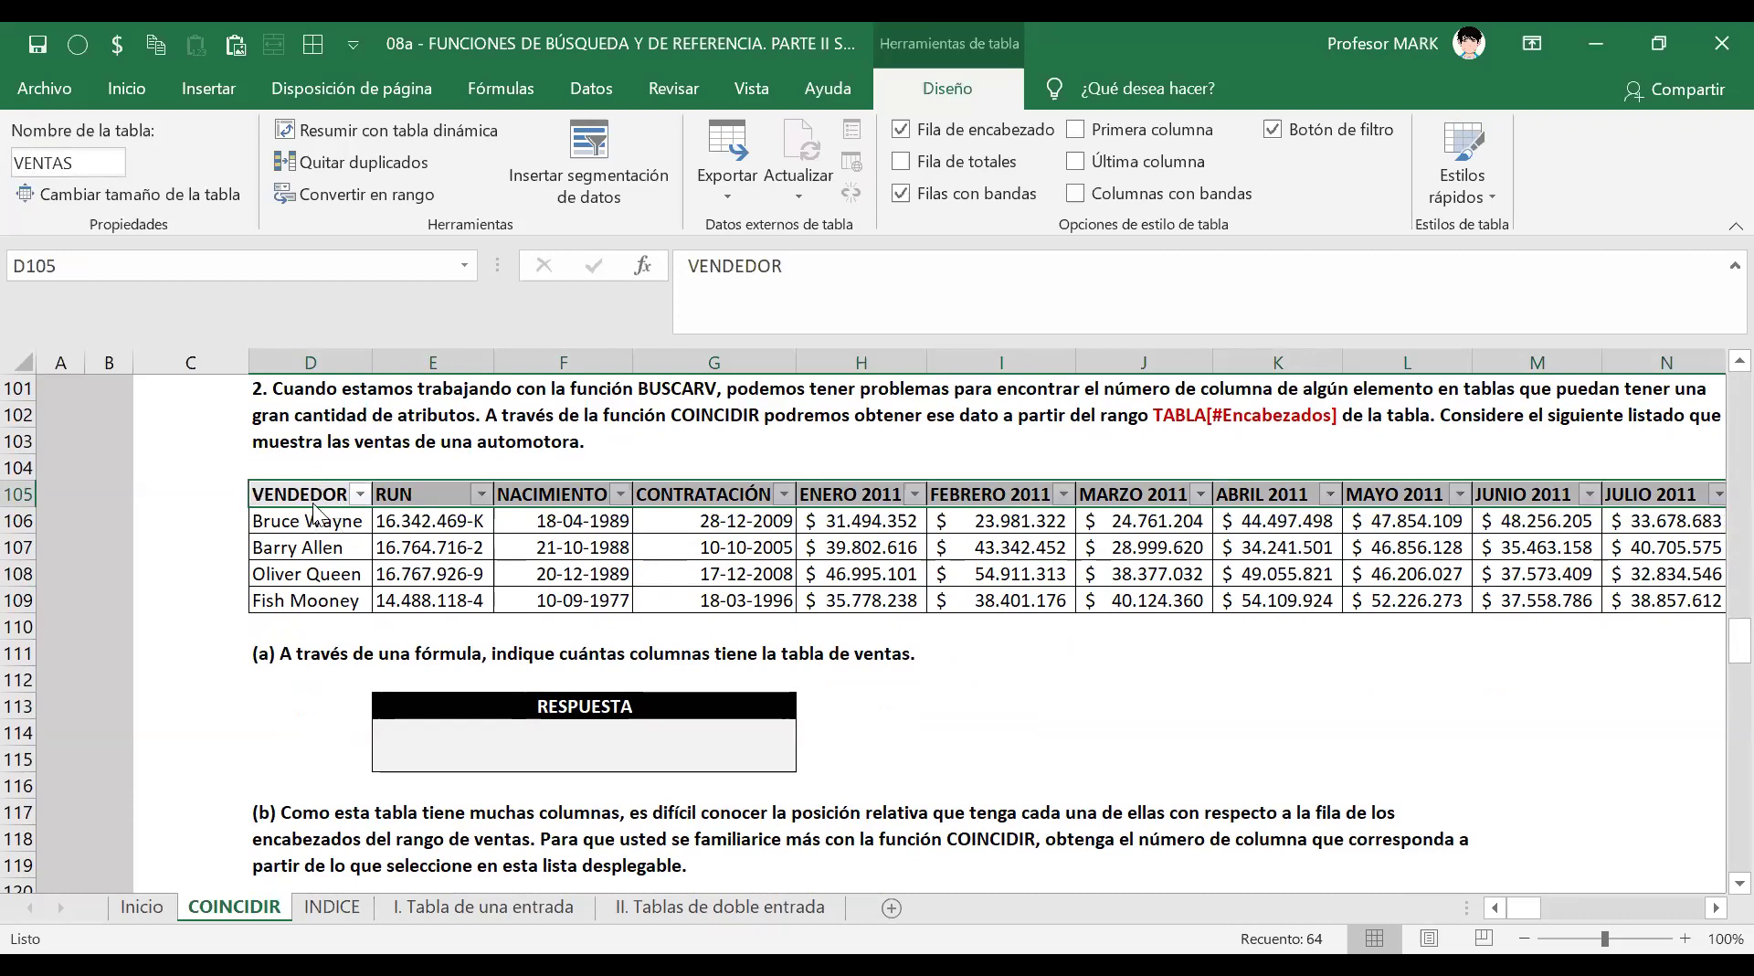
pyautogui.moveTo(315, 511); pyautogui.dragTo(778, 512)
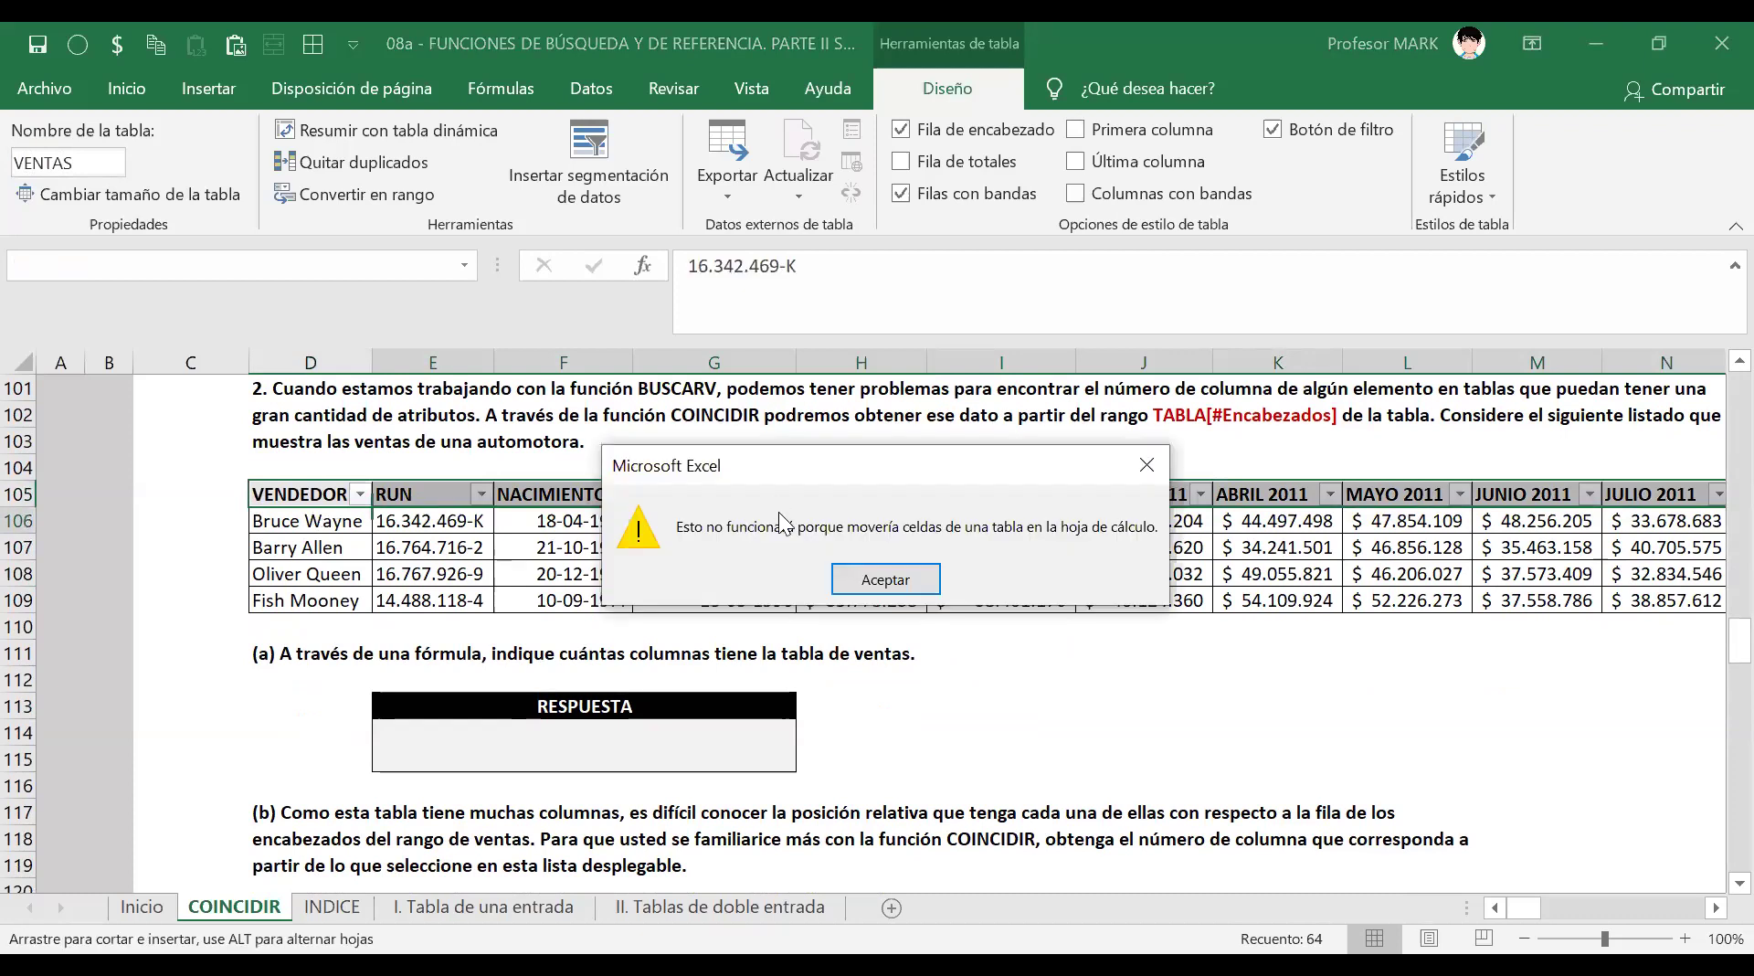
pyautogui.click(889, 576)
pyautogui.click(755, 570)
# Count the columns of the VENTAS table in the part (a) answer cell E114 with =COLUMNAS(VENTAS).
pyautogui.click(656, 736)
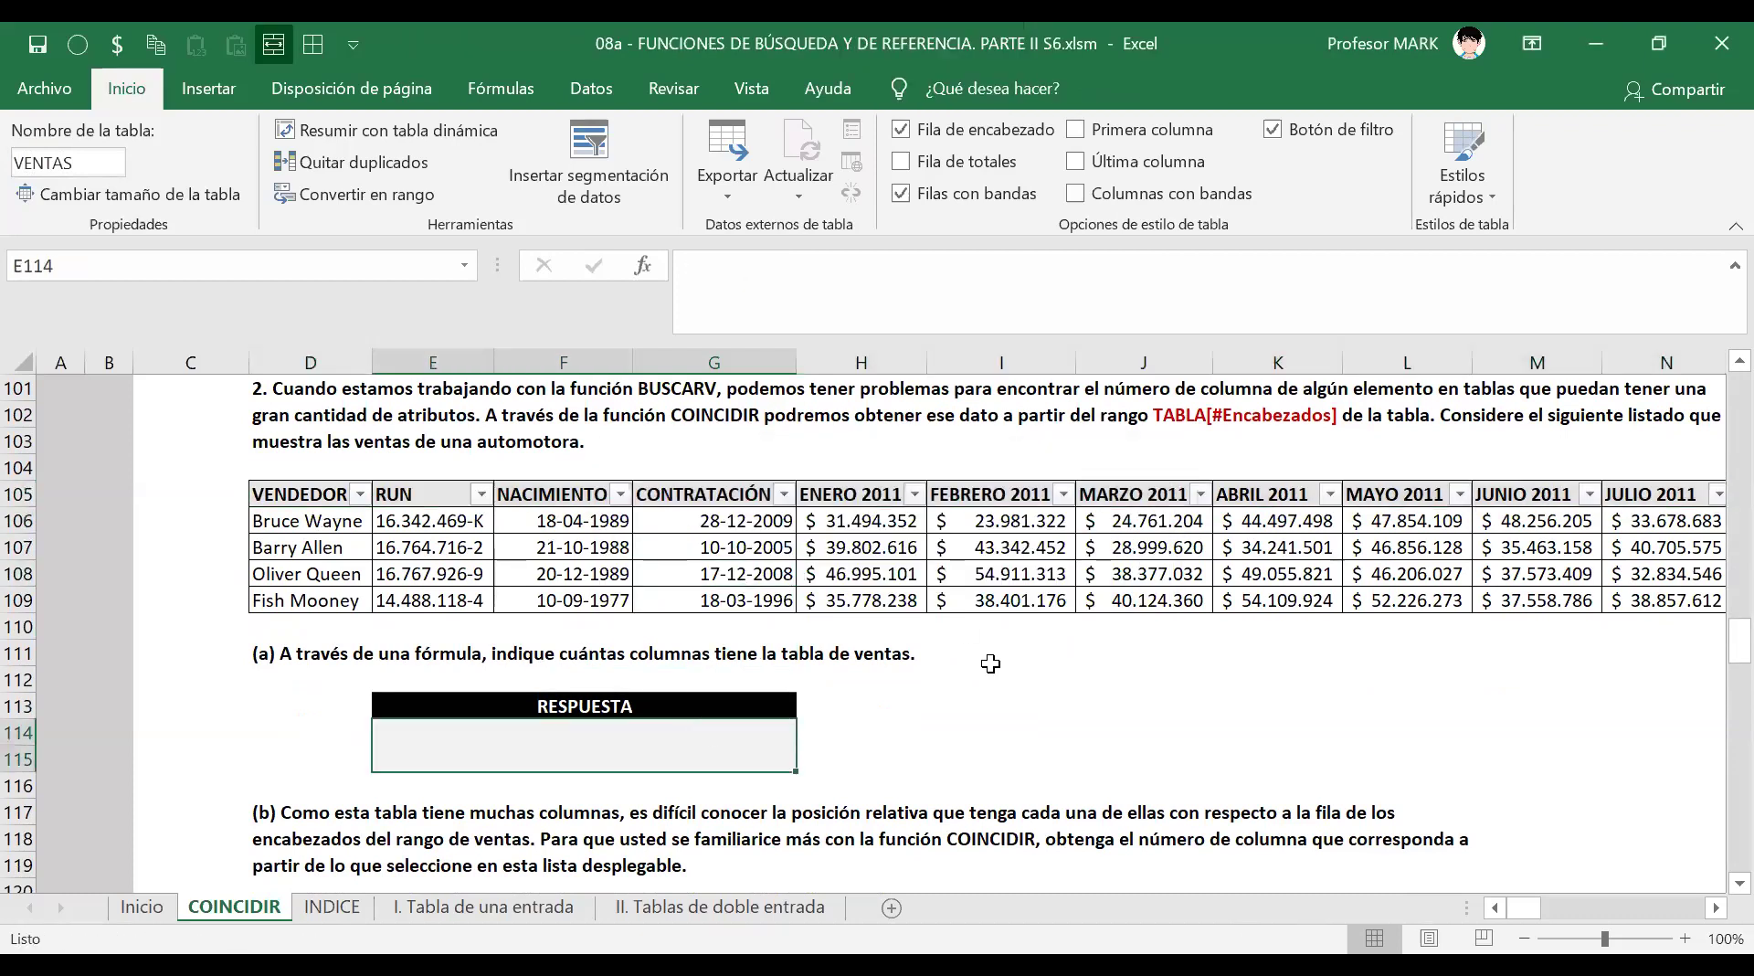
pyautogui.scroll(-1, 1032, 653)
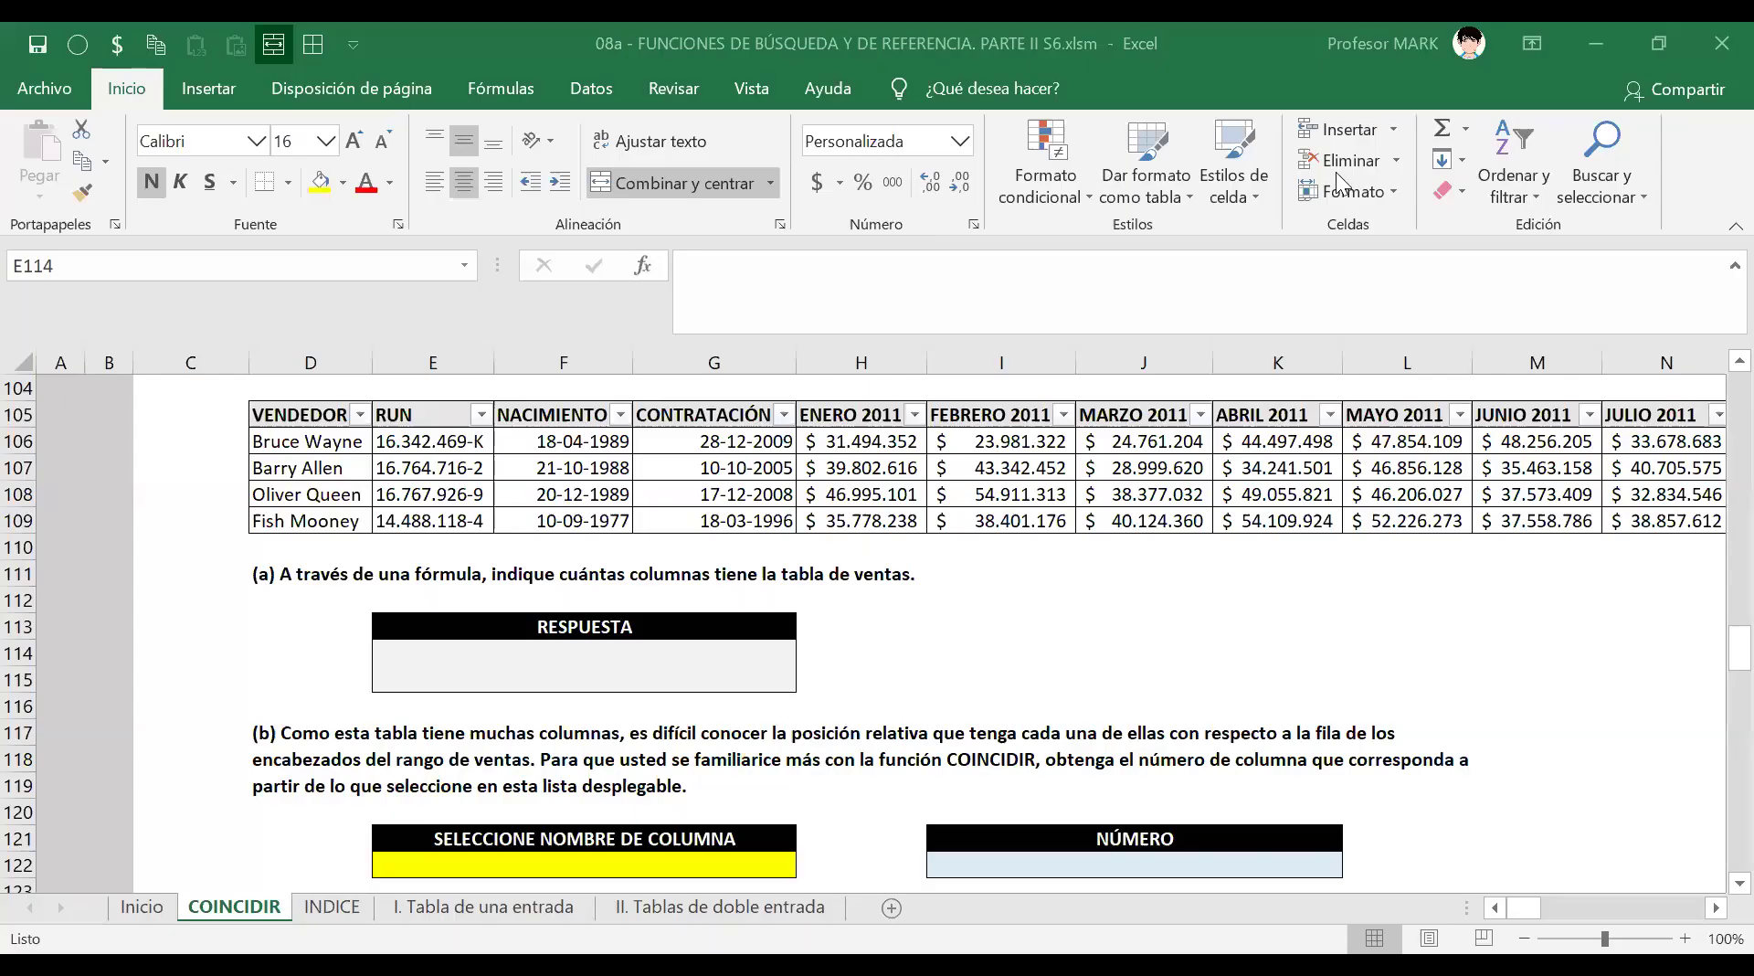
pyautogui.click(612, 678)
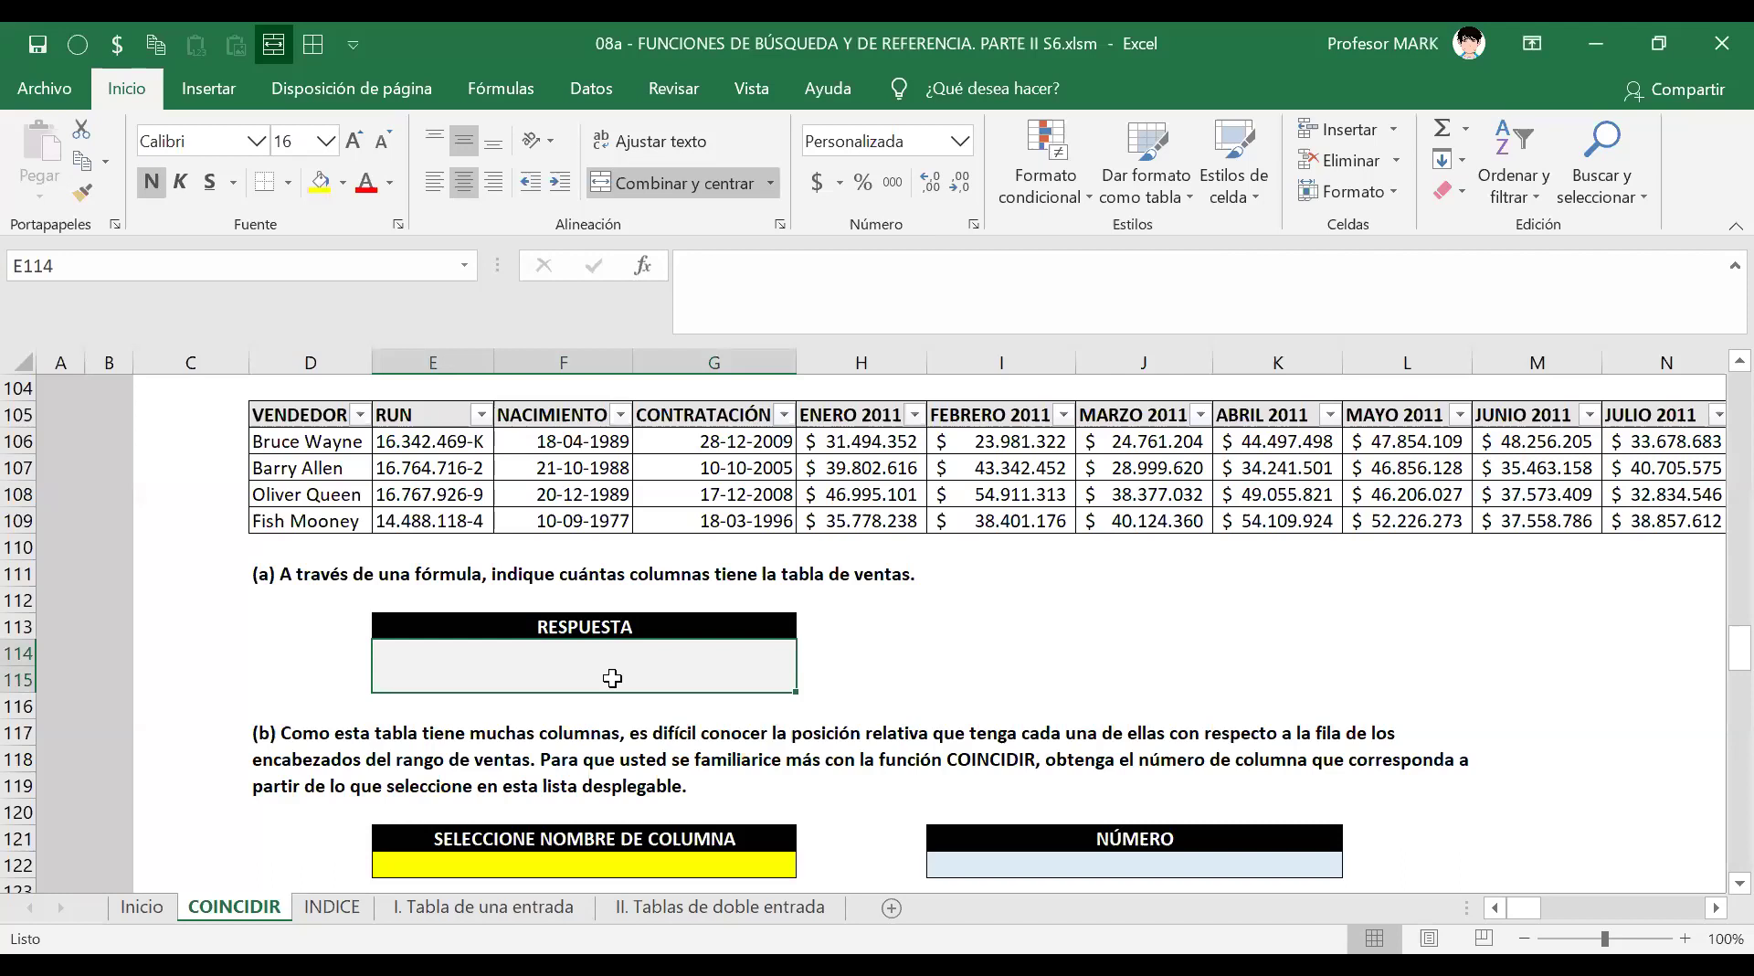
pyautogui.write('=')
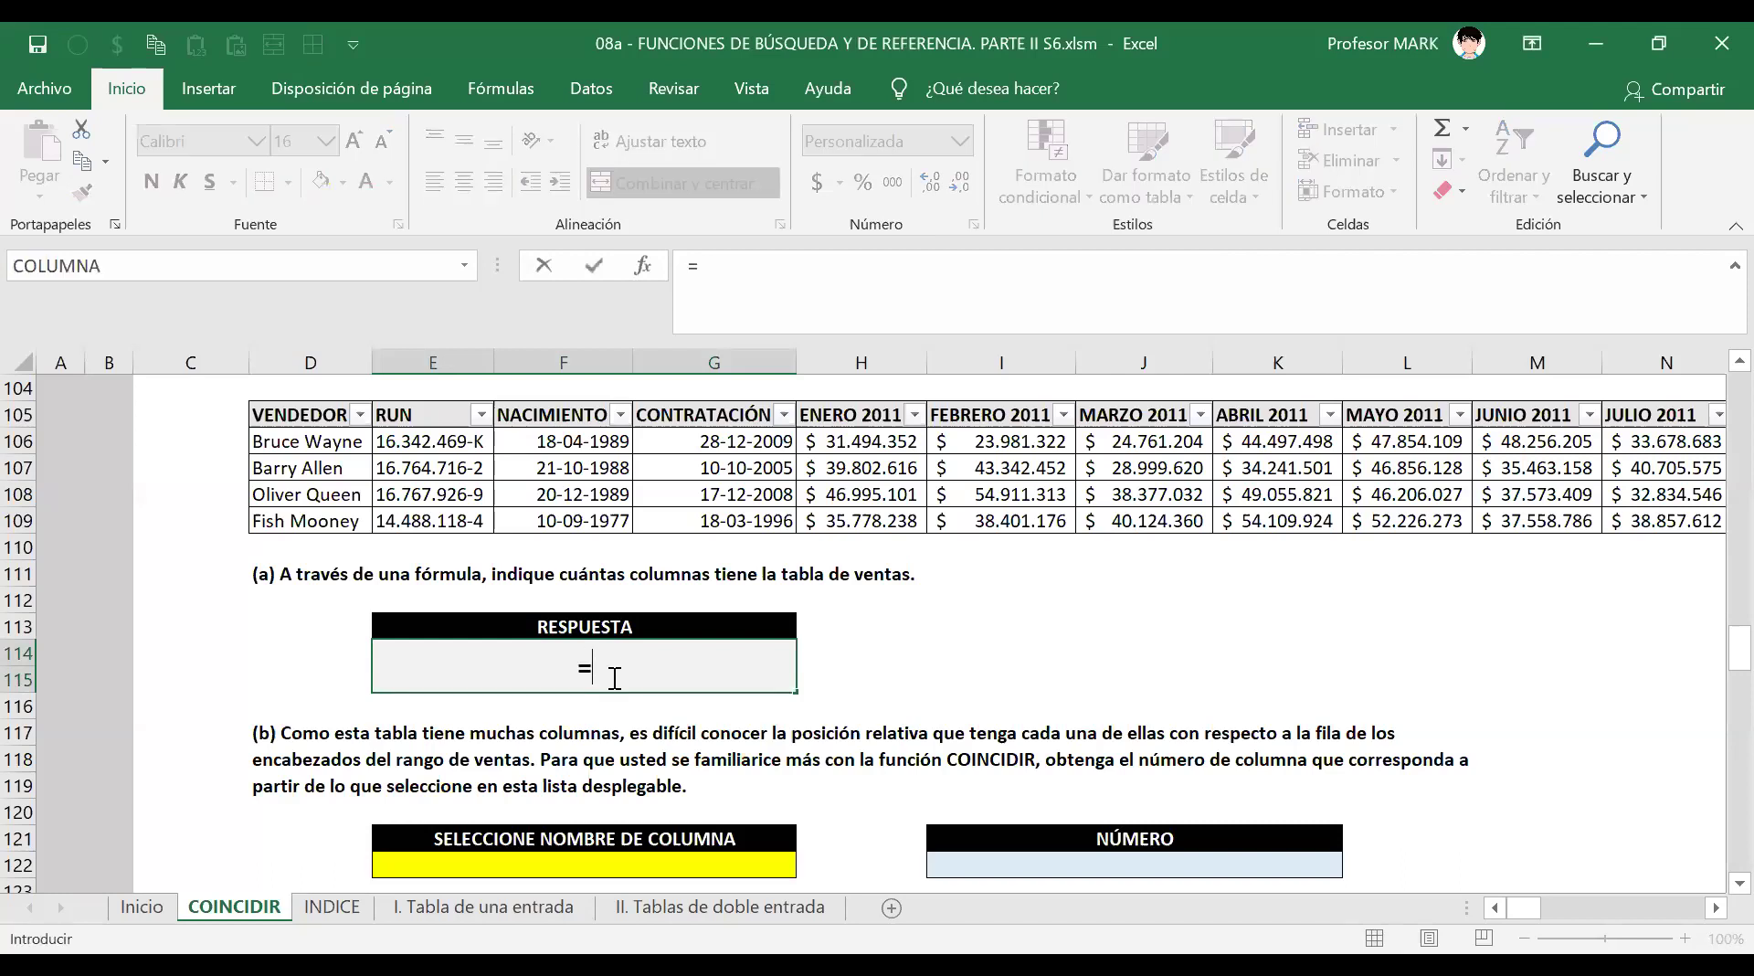
pyautogui.write('COLUMN')
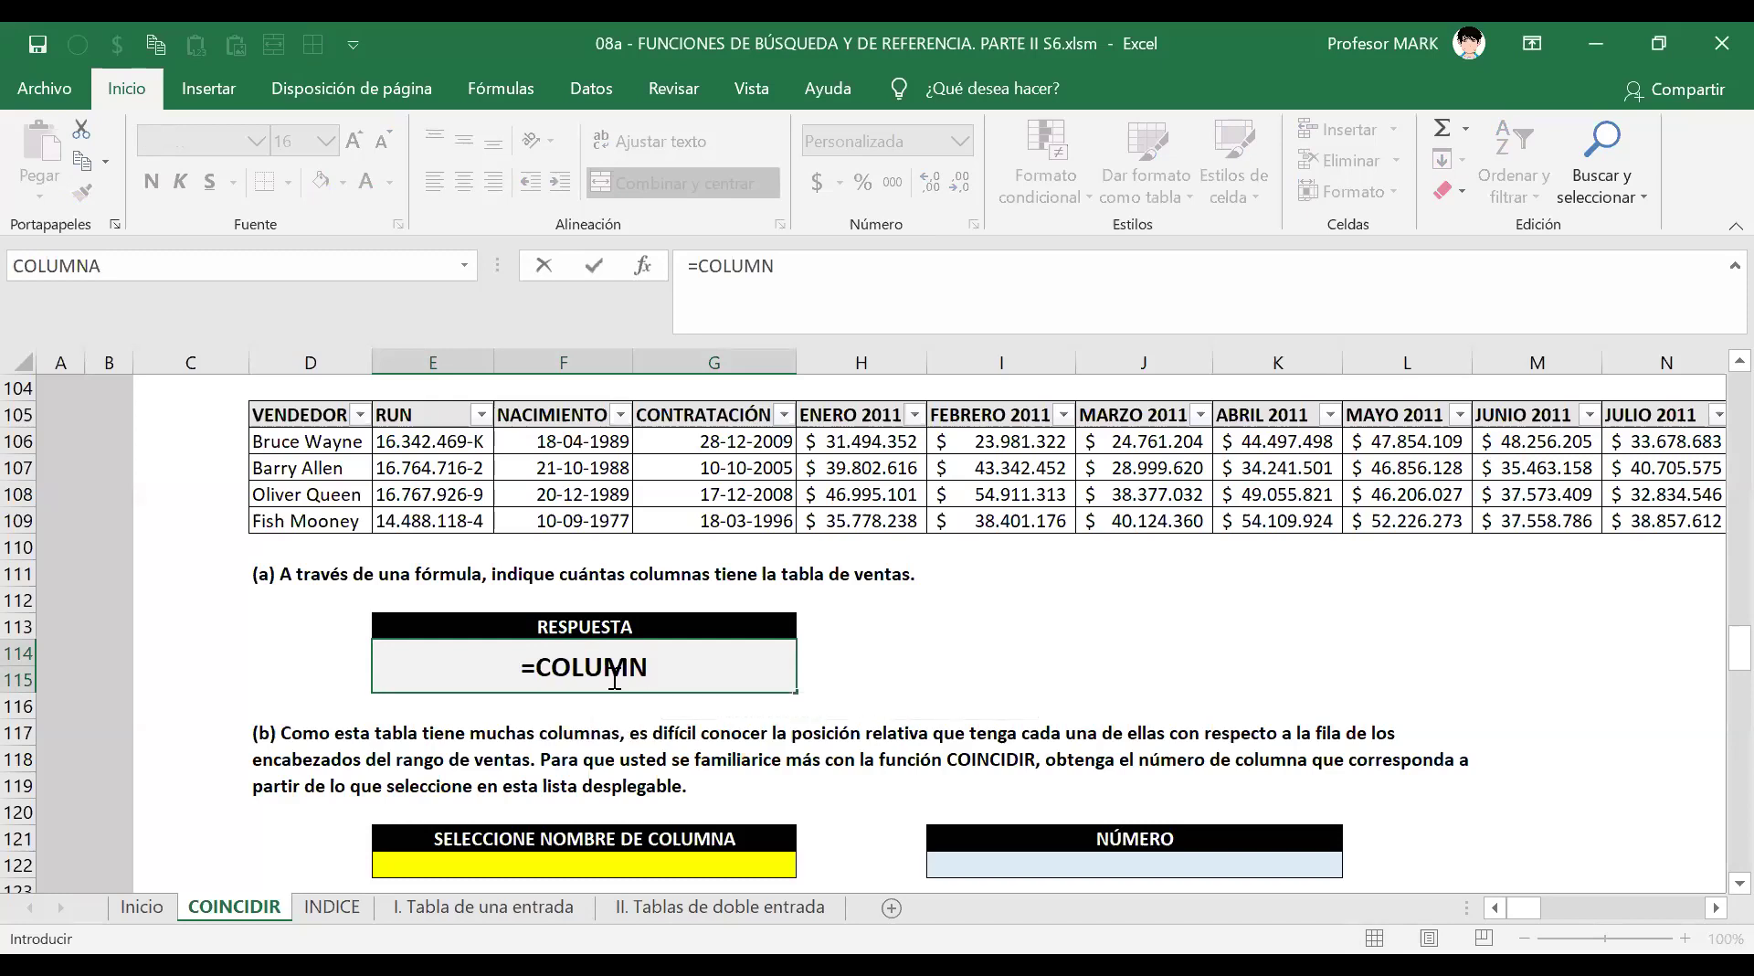
pyautogui.write('a')
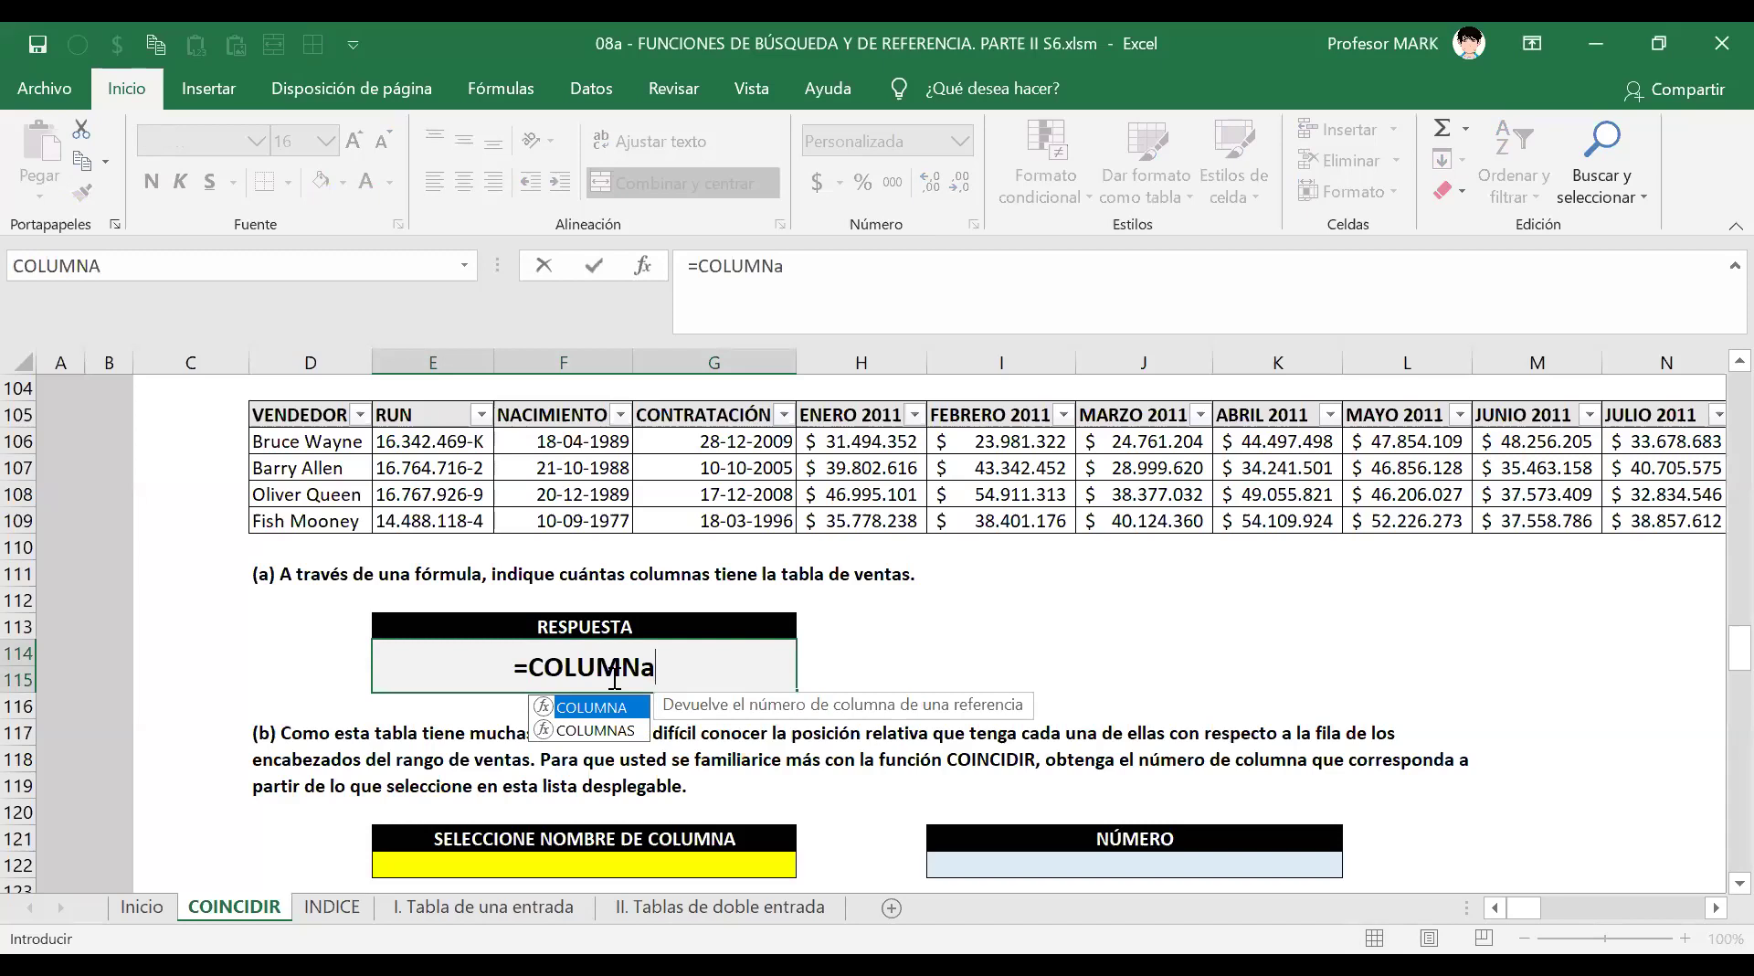
pyautogui.write('s')
pyautogui.press('Tab')
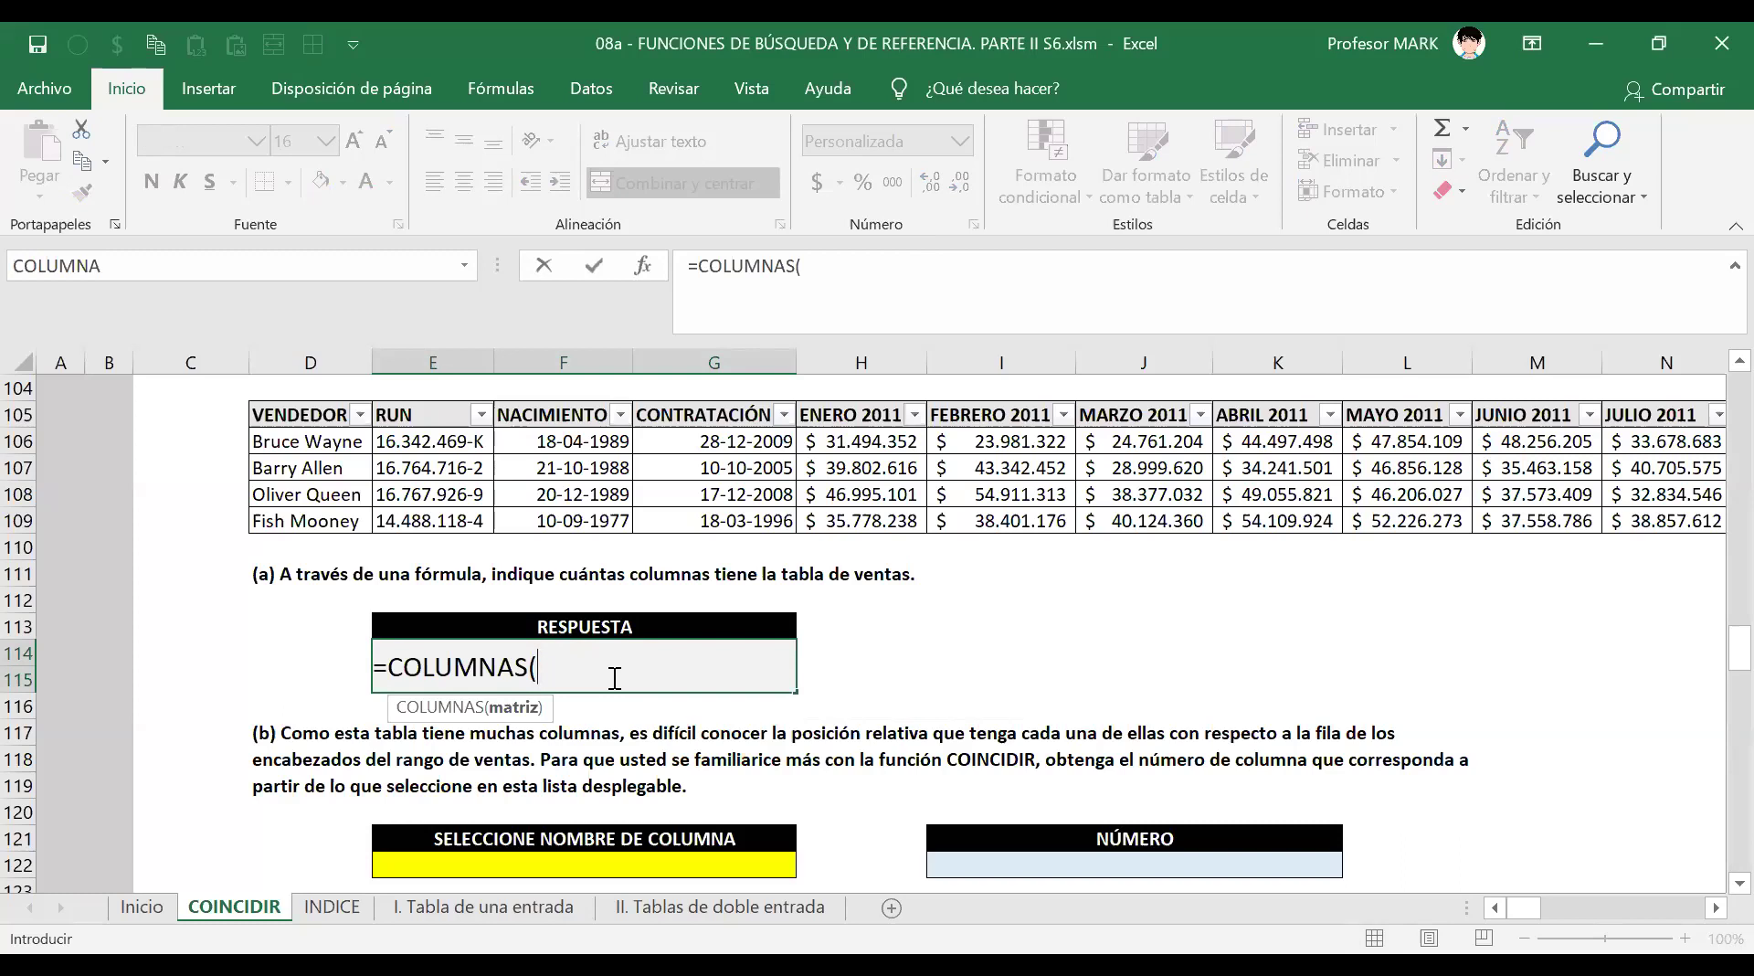
pyautogui.write('ven')
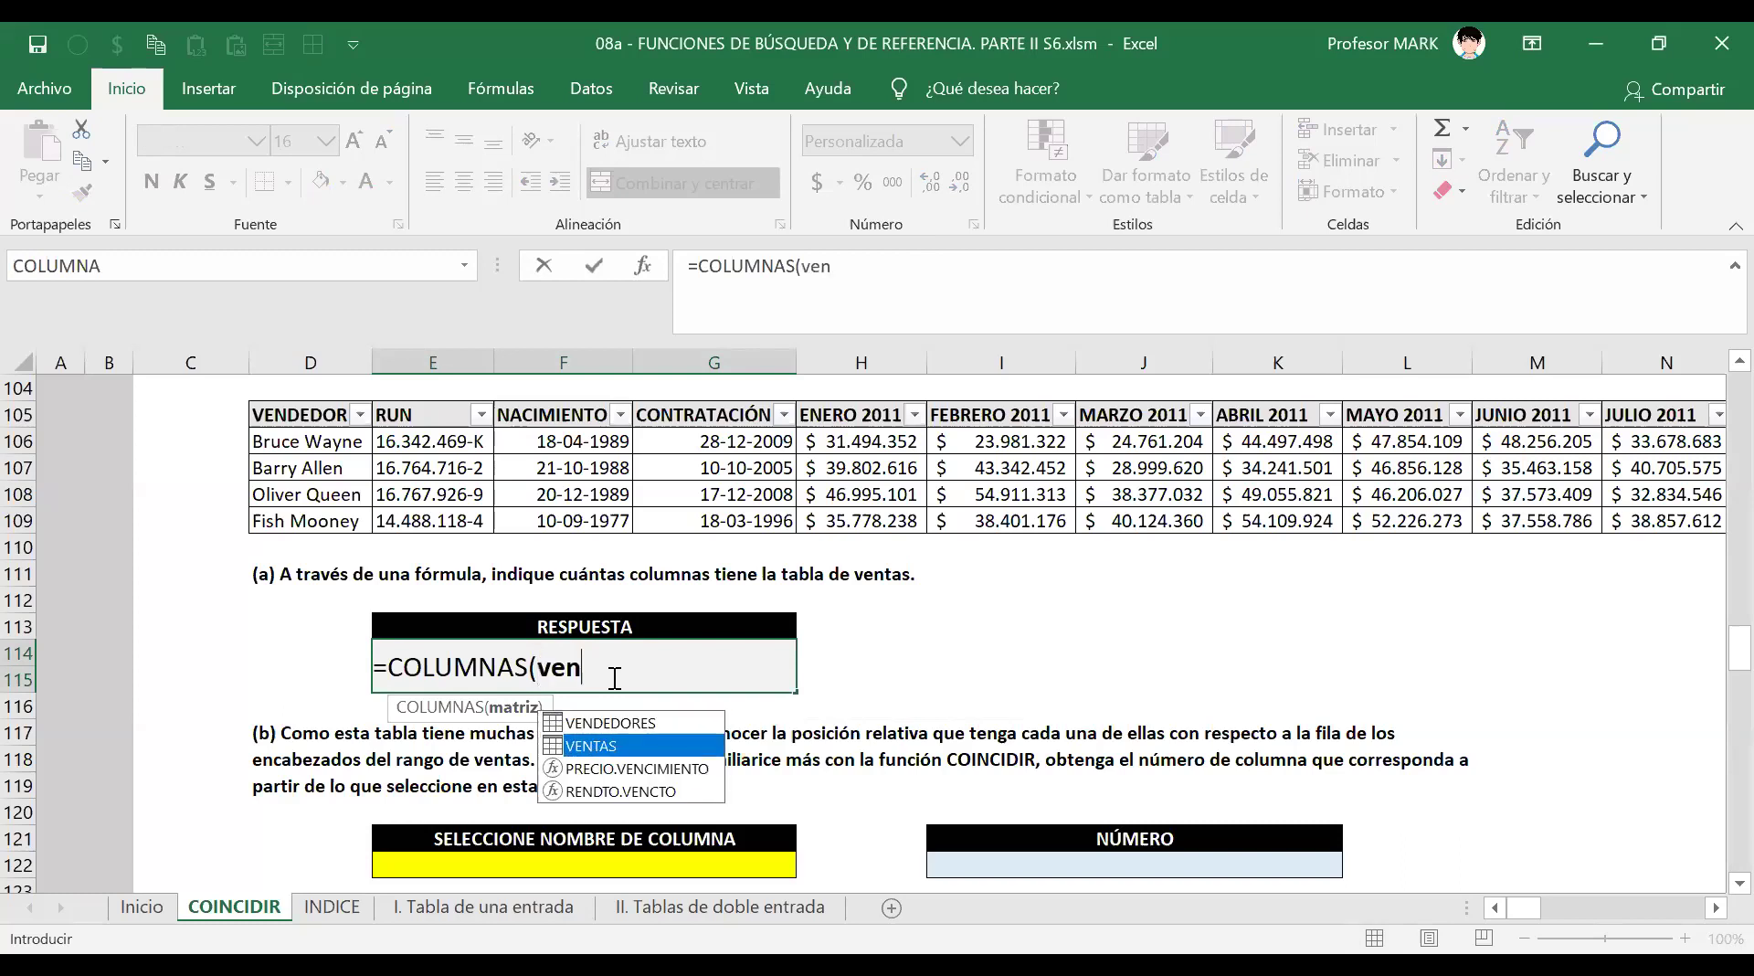
pyautogui.press('Tab')
pyautogui.write(')')
pyautogui.press('Return')
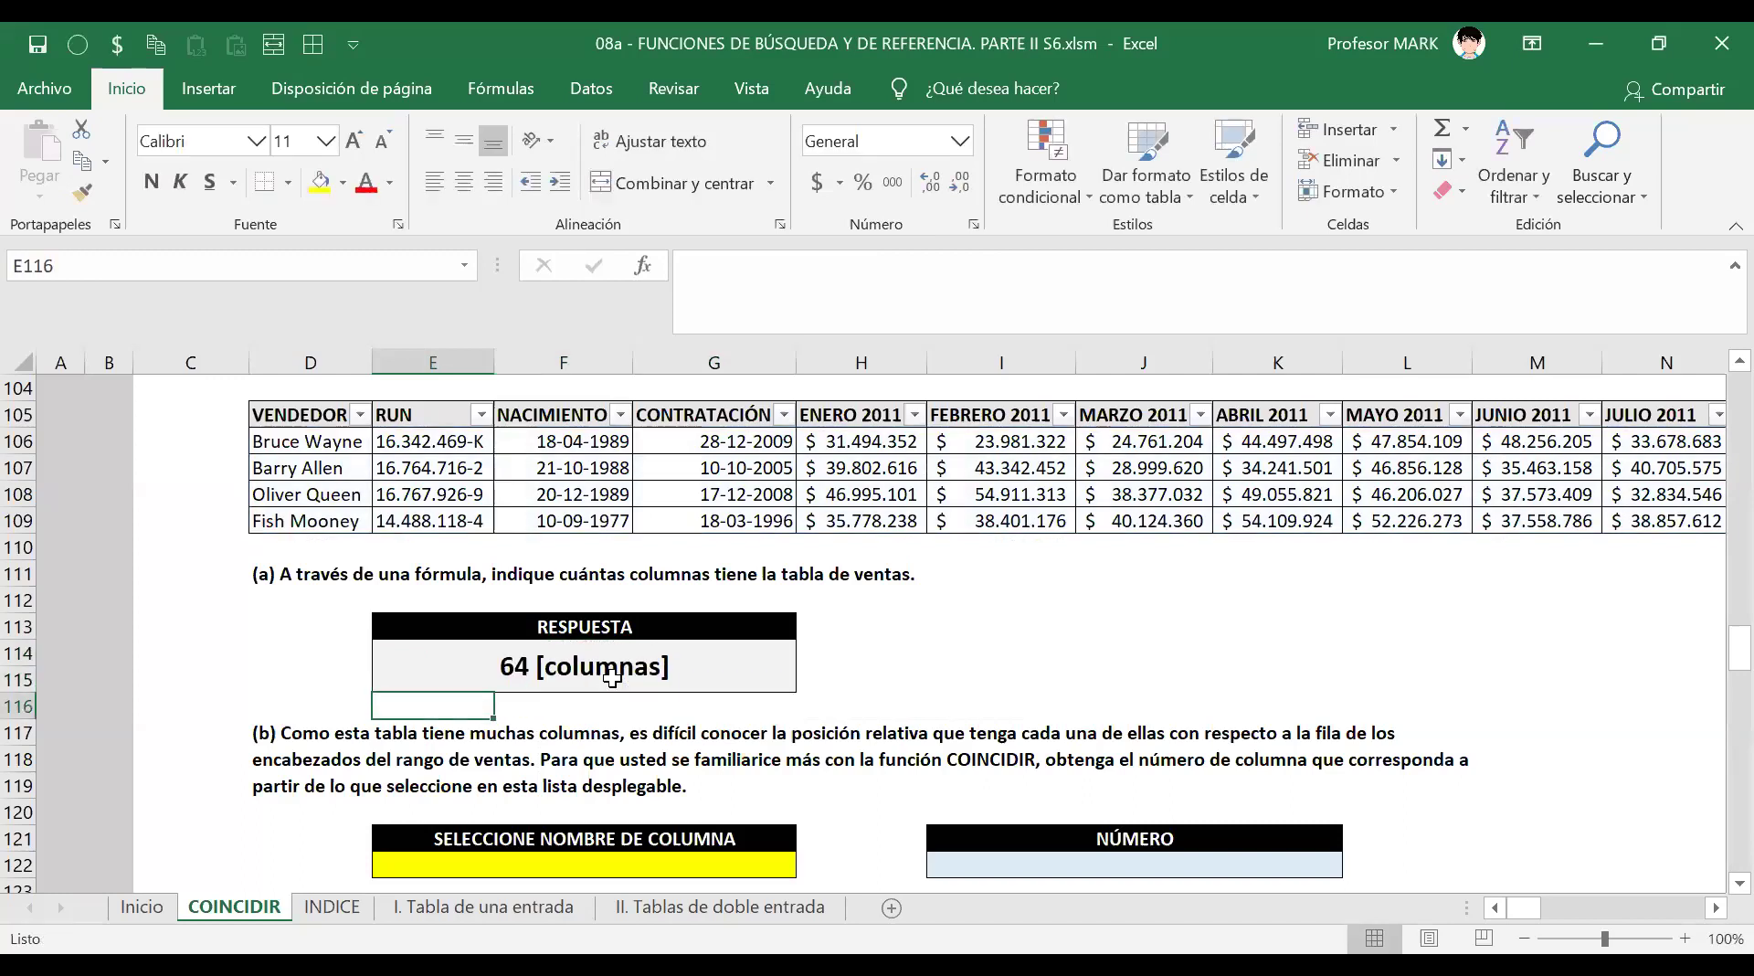
# Review the COLUMNAS formula in E114, and select the part (b) instructions in D117.
pyautogui.click(612, 678)
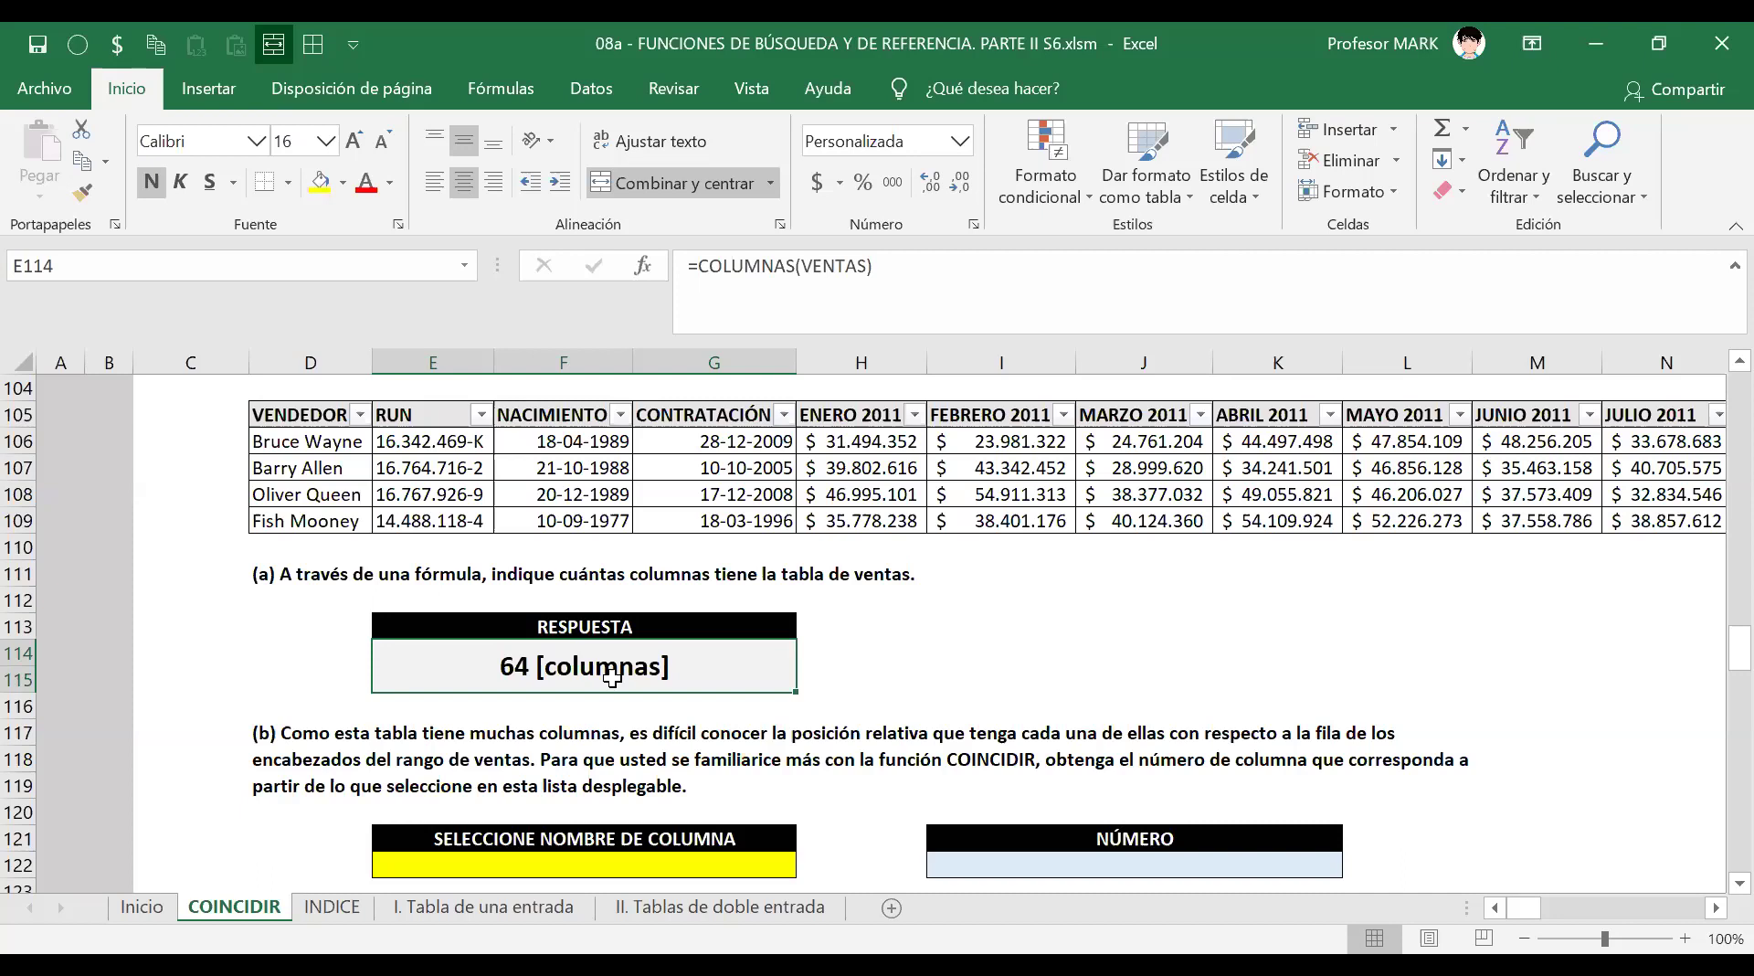
pyautogui.doubleClick(612, 678)
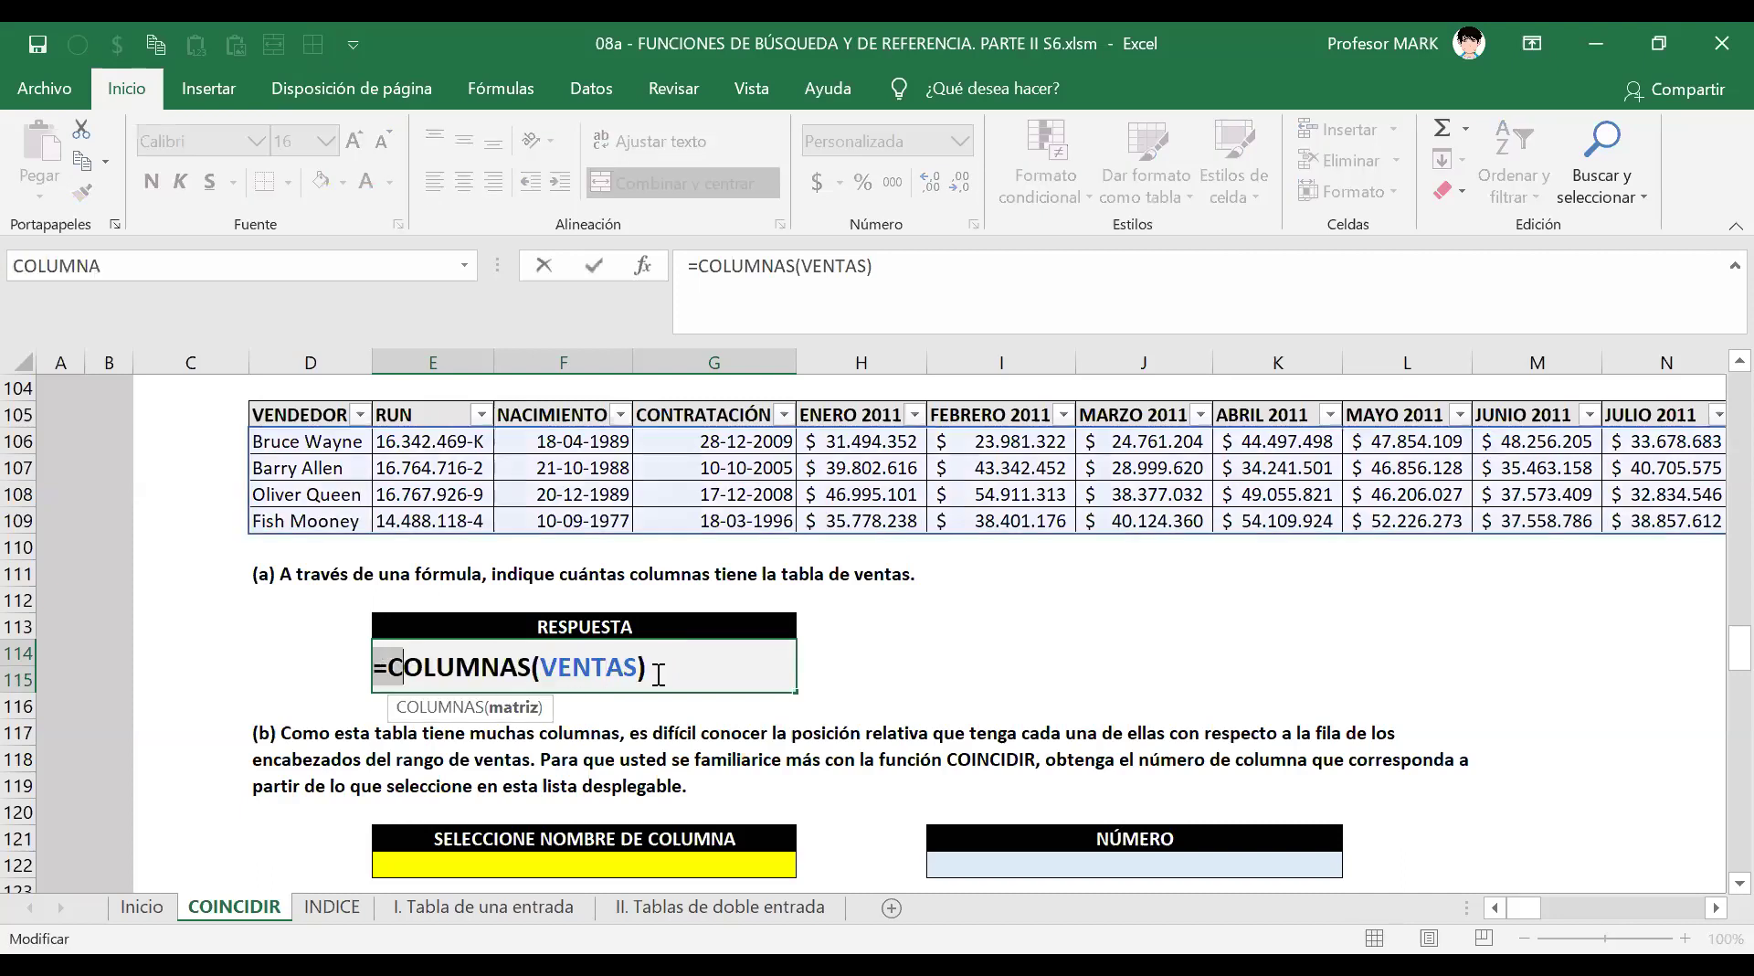
pyautogui.press('Return')
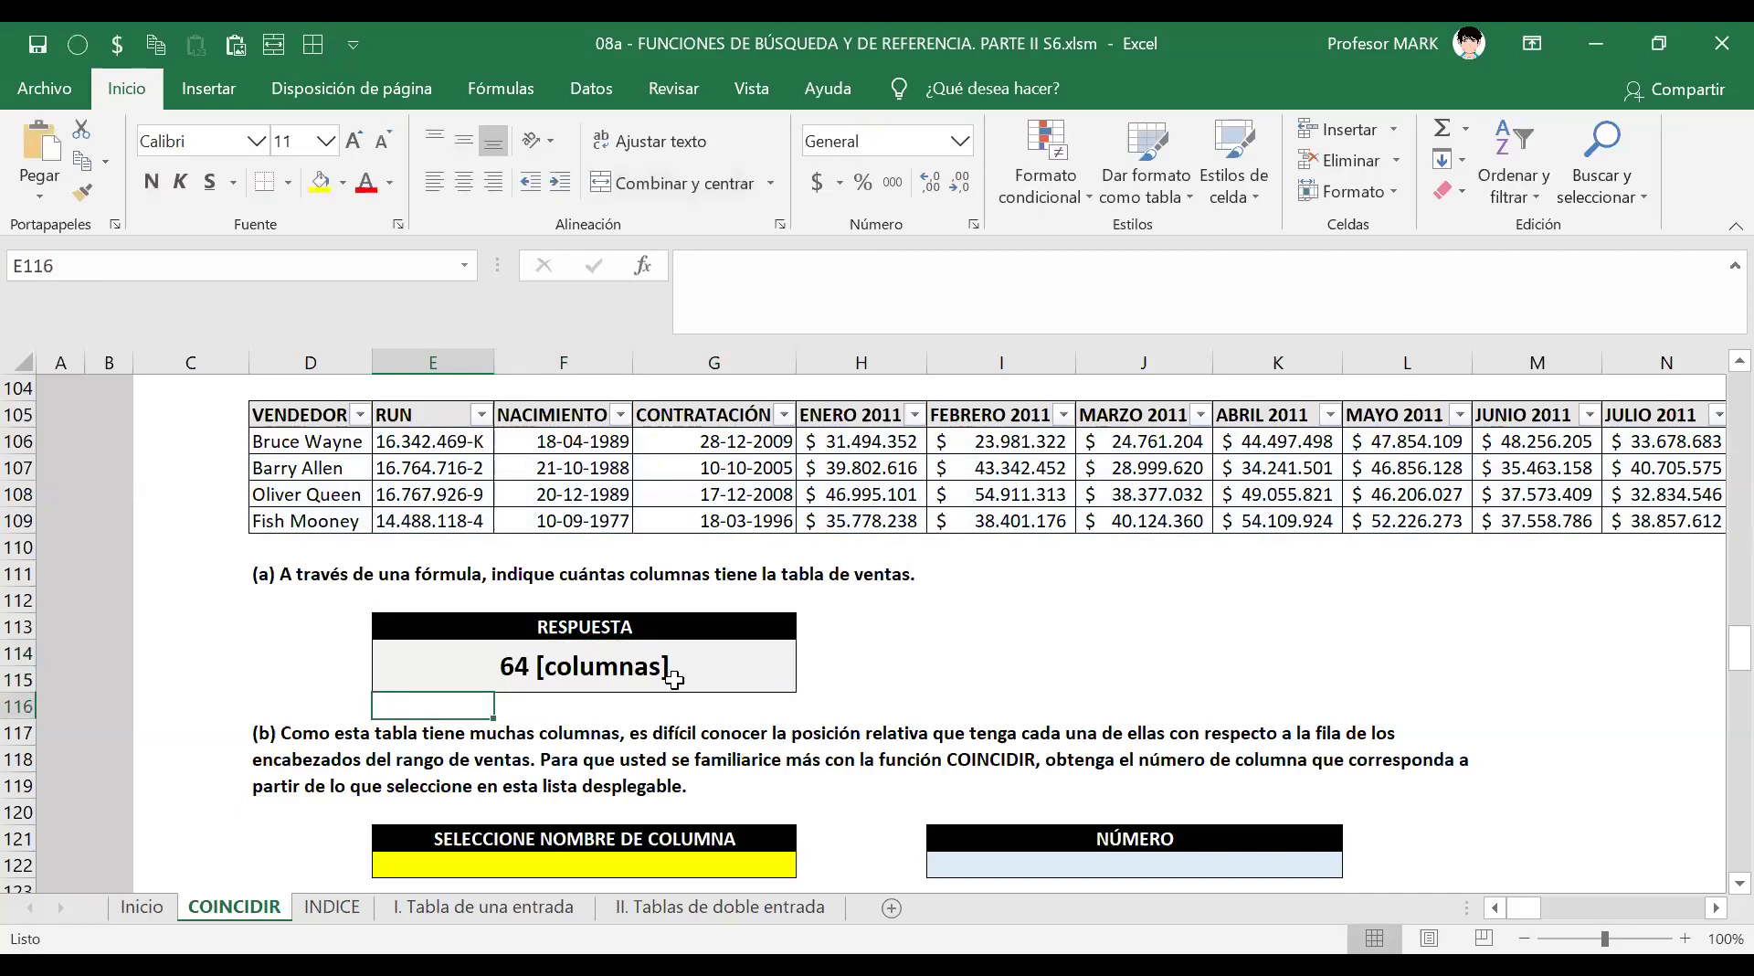
pyautogui.click(673, 678)
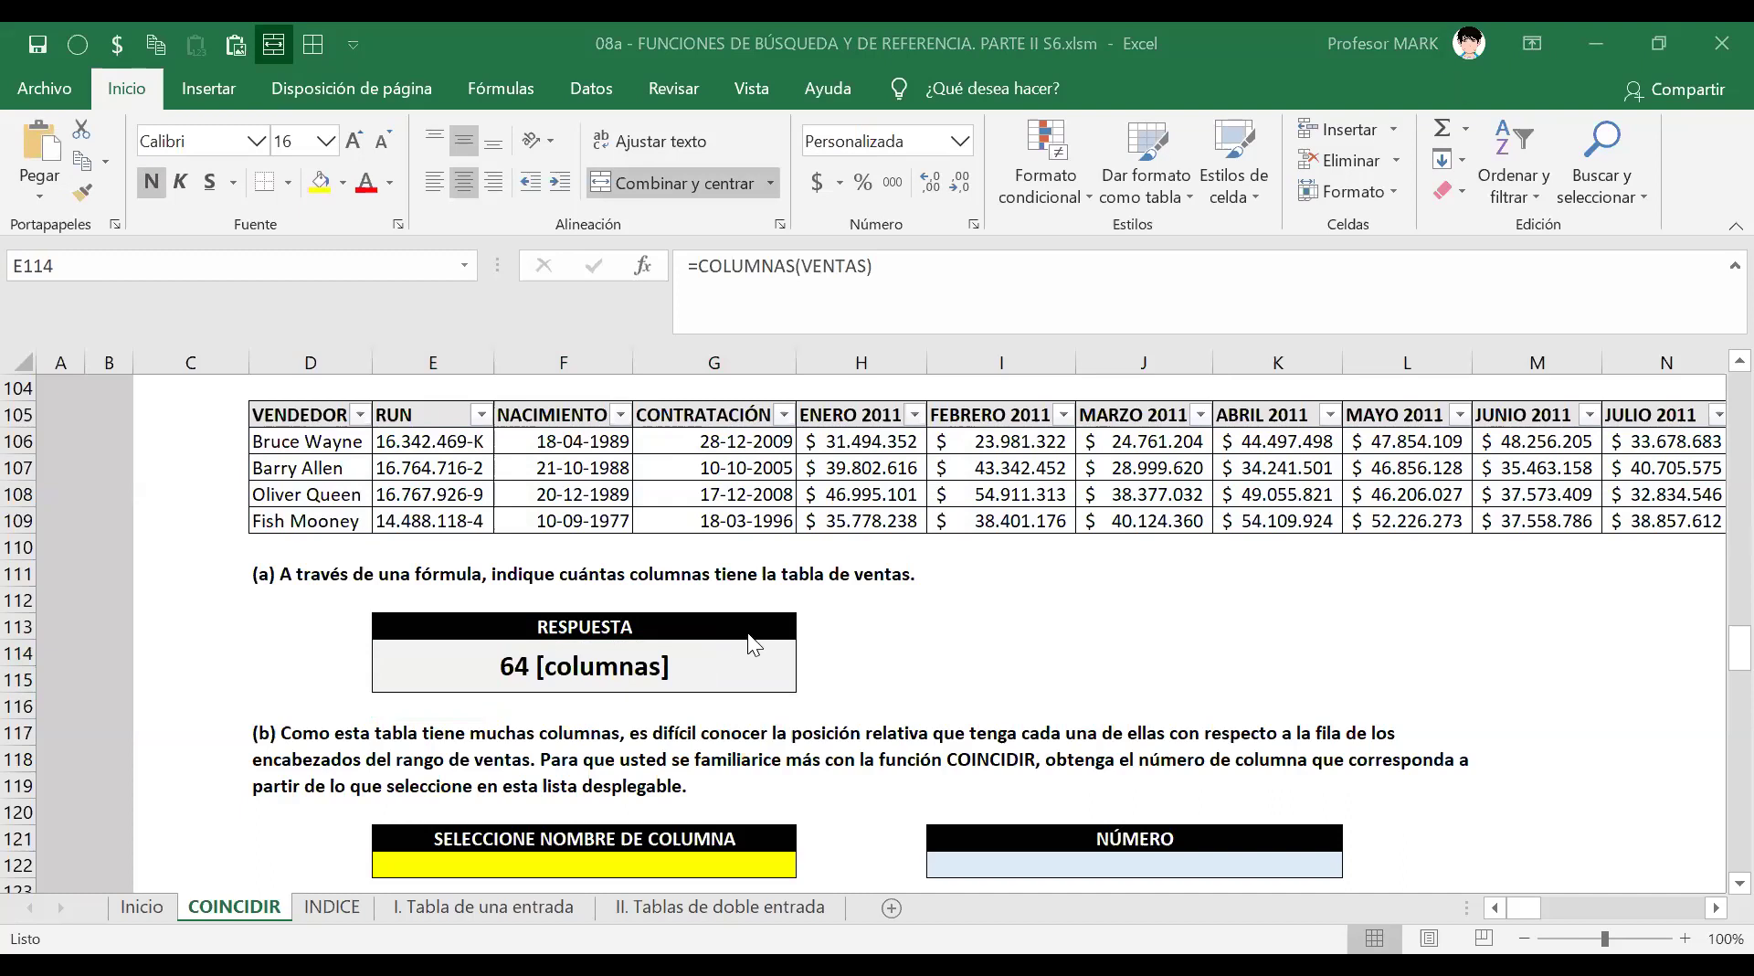
pyautogui.scroll(-3, 755, 640)
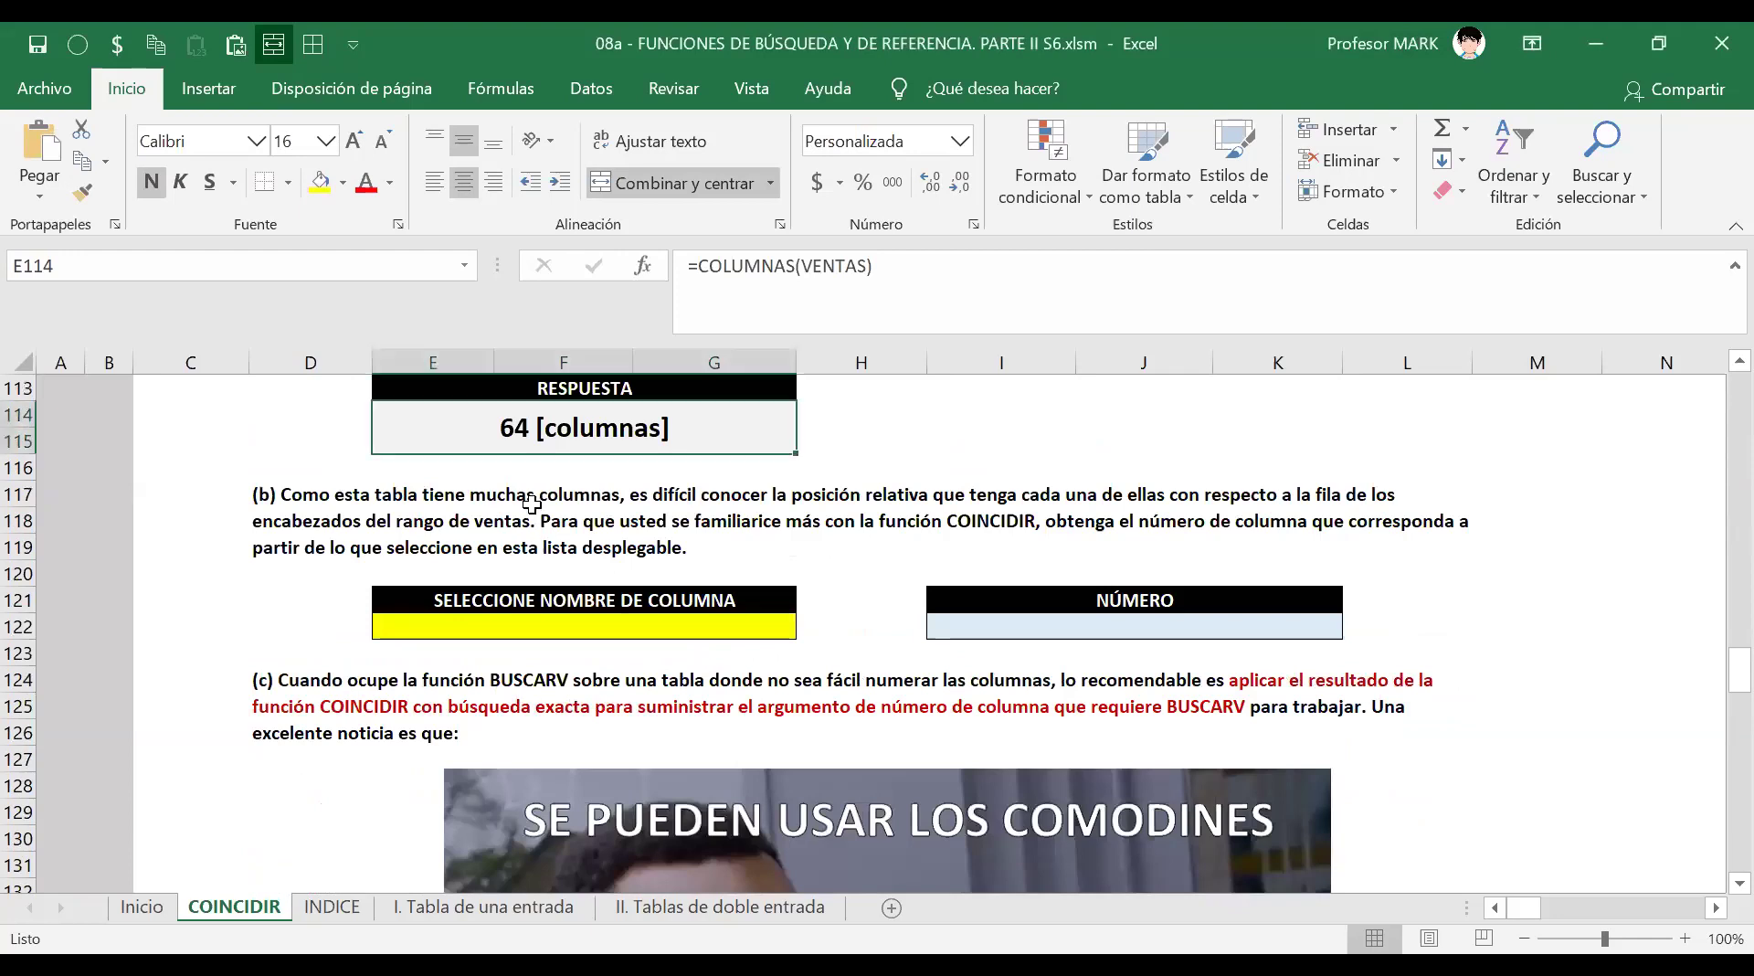
pyautogui.click(532, 505)
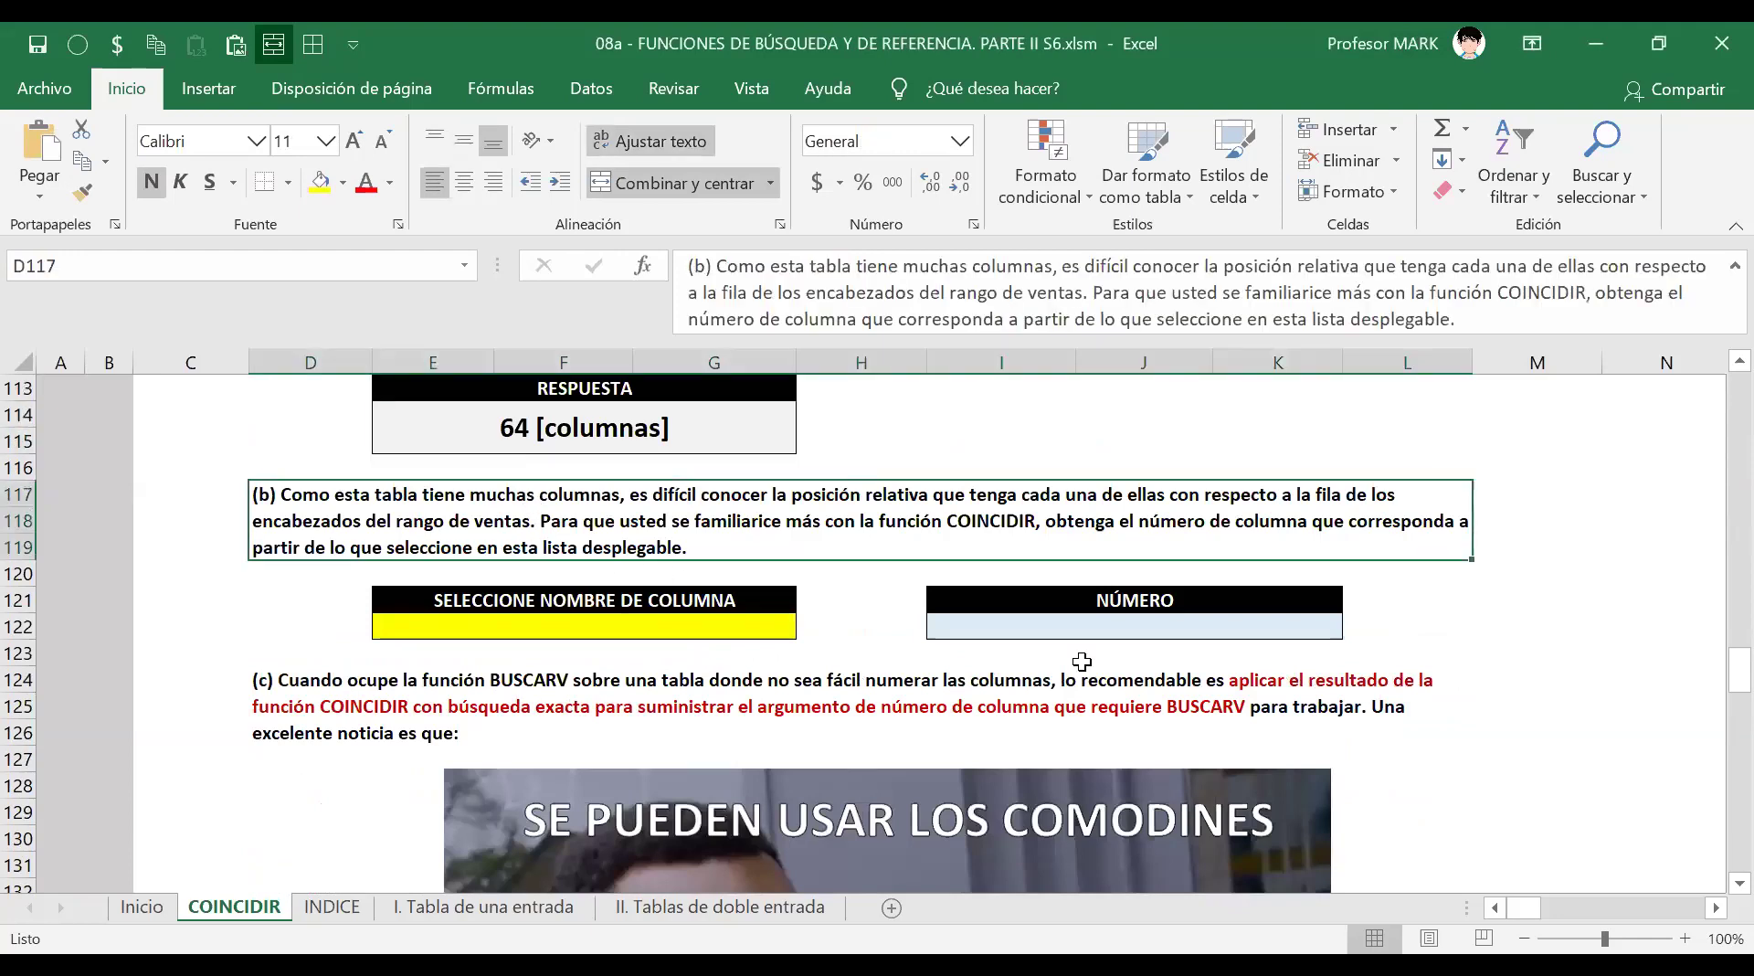
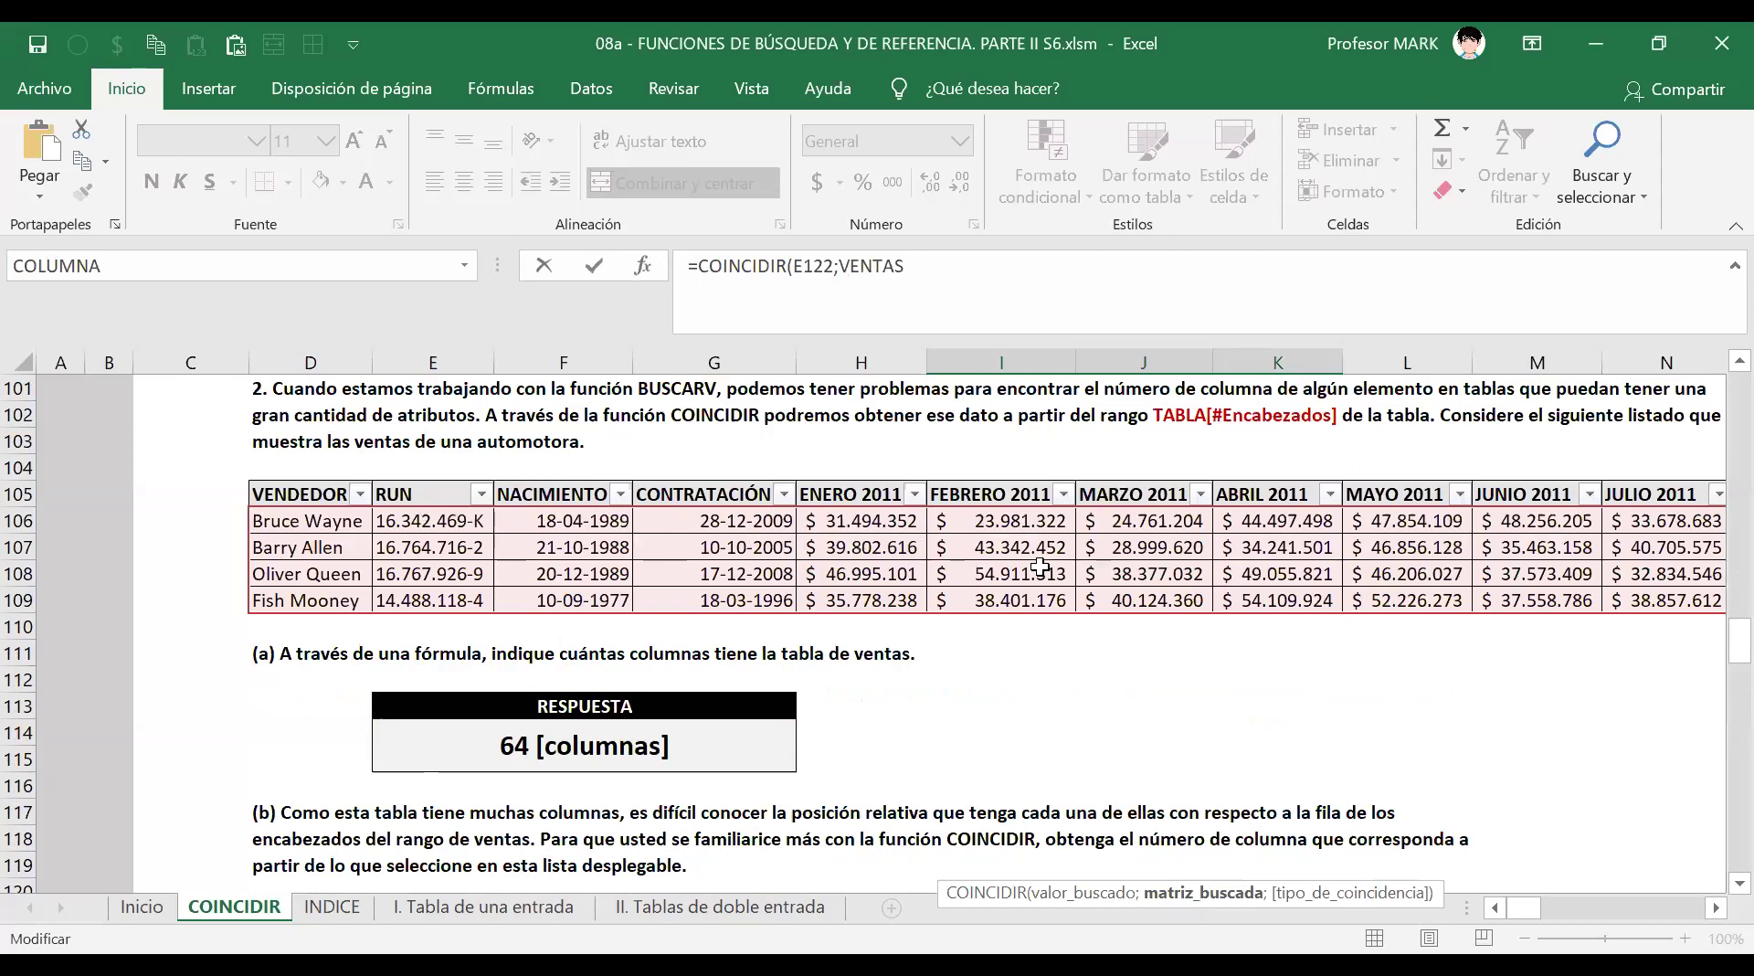
# Restrict the lookup array of the COINCIDIR formula under NÚMERO to the table's header row, VENTAS[#Encabezados].
pyautogui.moveTo(1535, 902); pyautogui.dragTo(1681, 910)
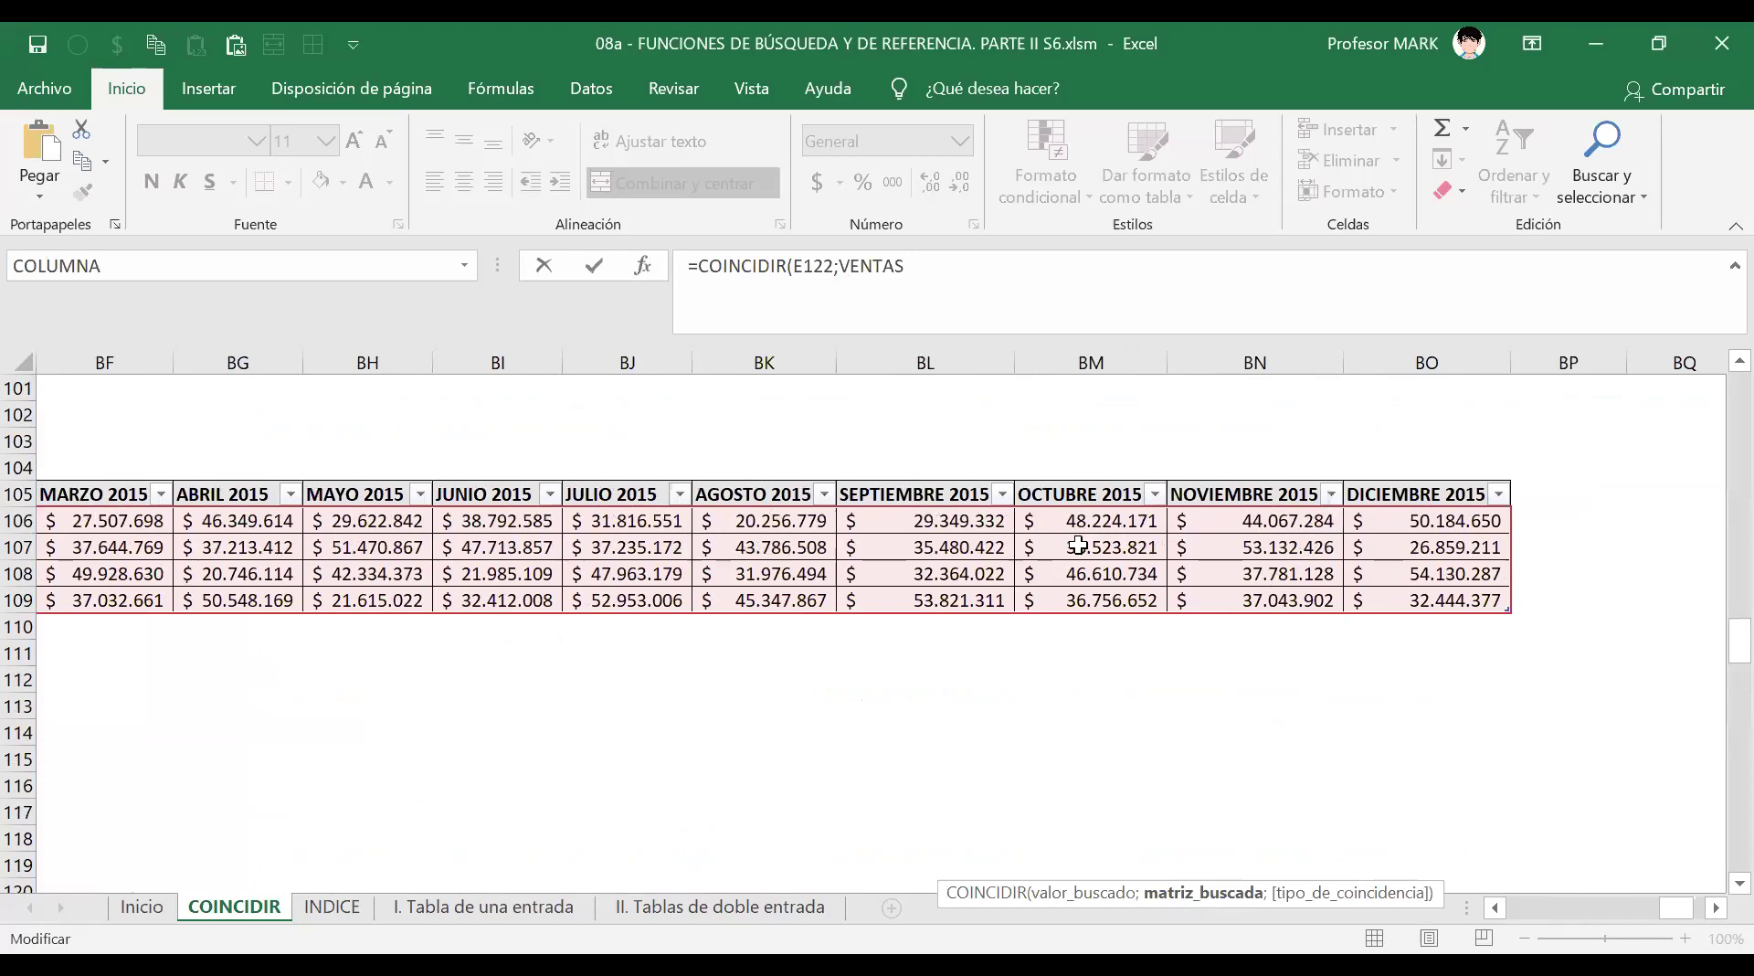
pyautogui.moveTo(1671, 908); pyautogui.dragTo(1491, 907)
pyautogui.scroll(-3, 1032, 722)
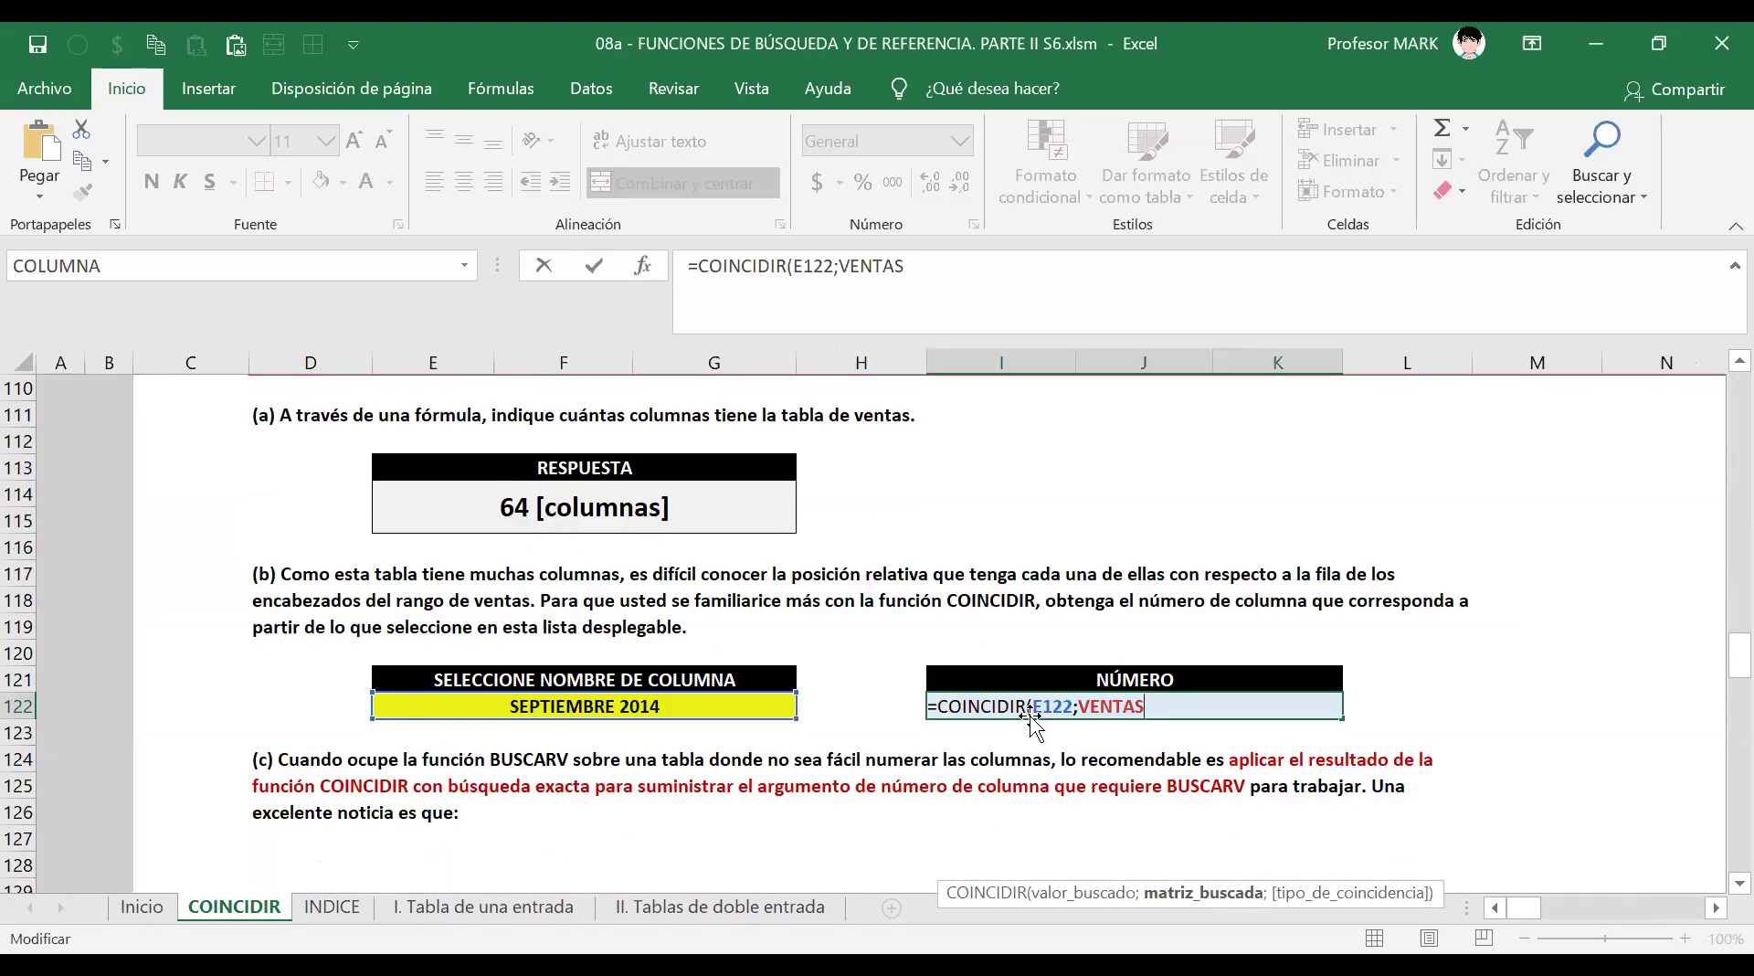
pyautogui.scroll(-3, 1031, 722)
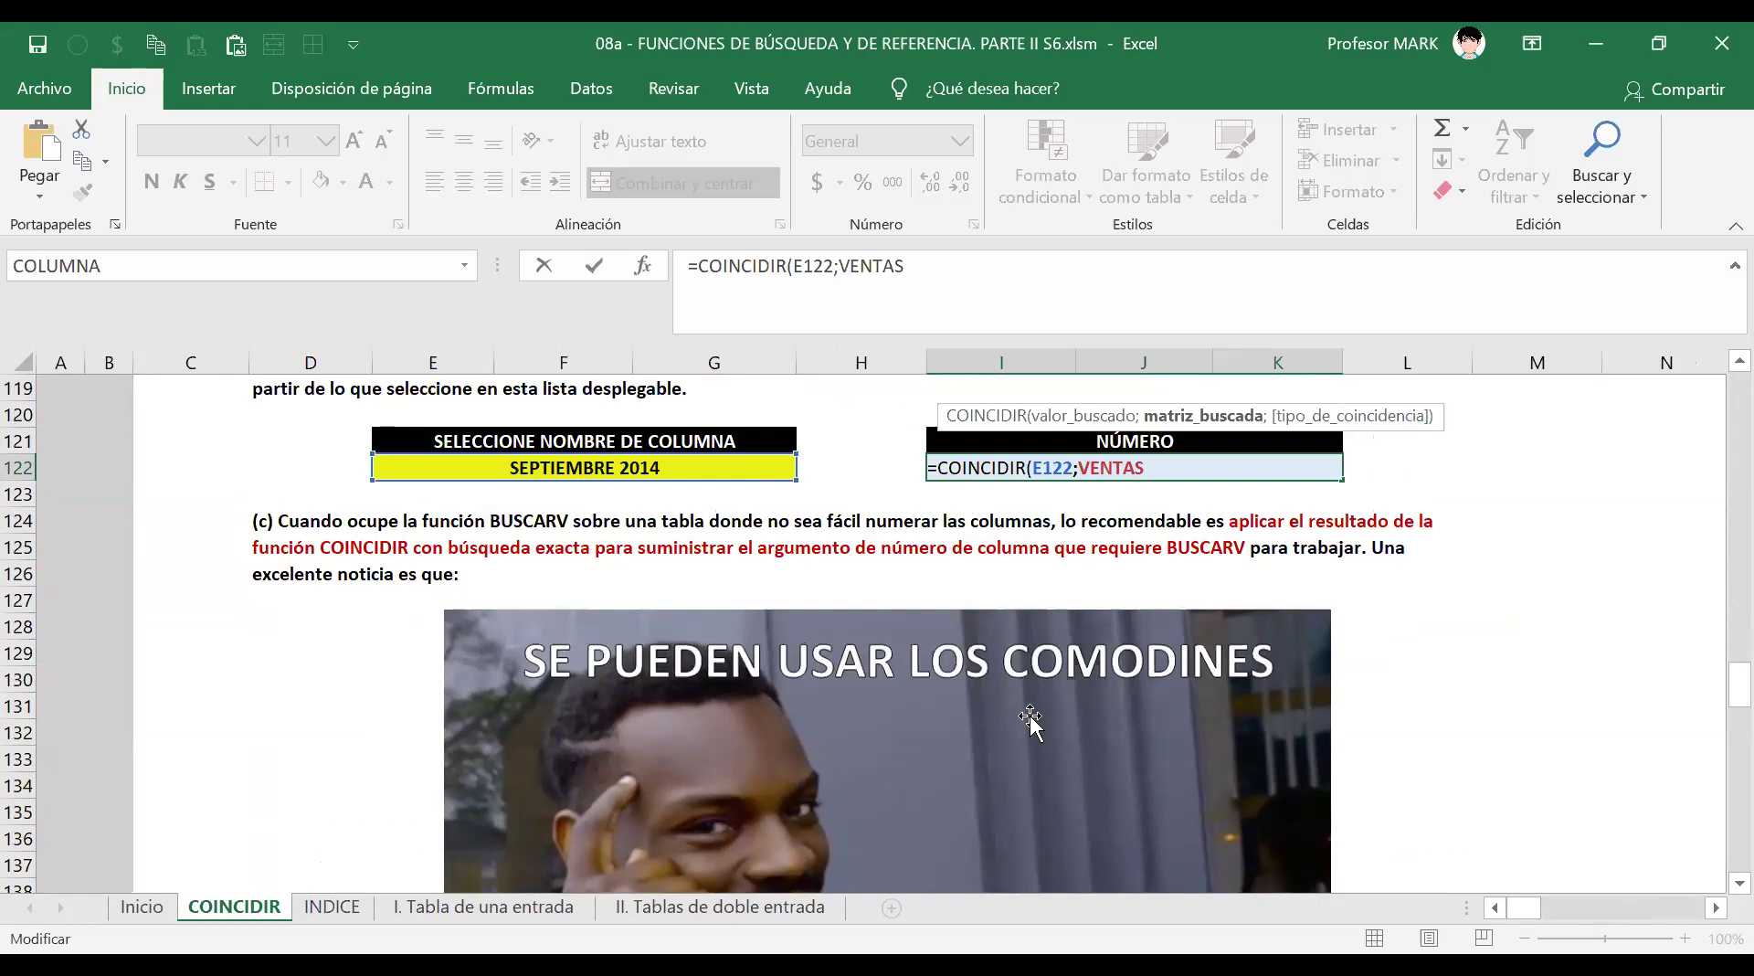
pyautogui.scroll(2, 1706, 489)
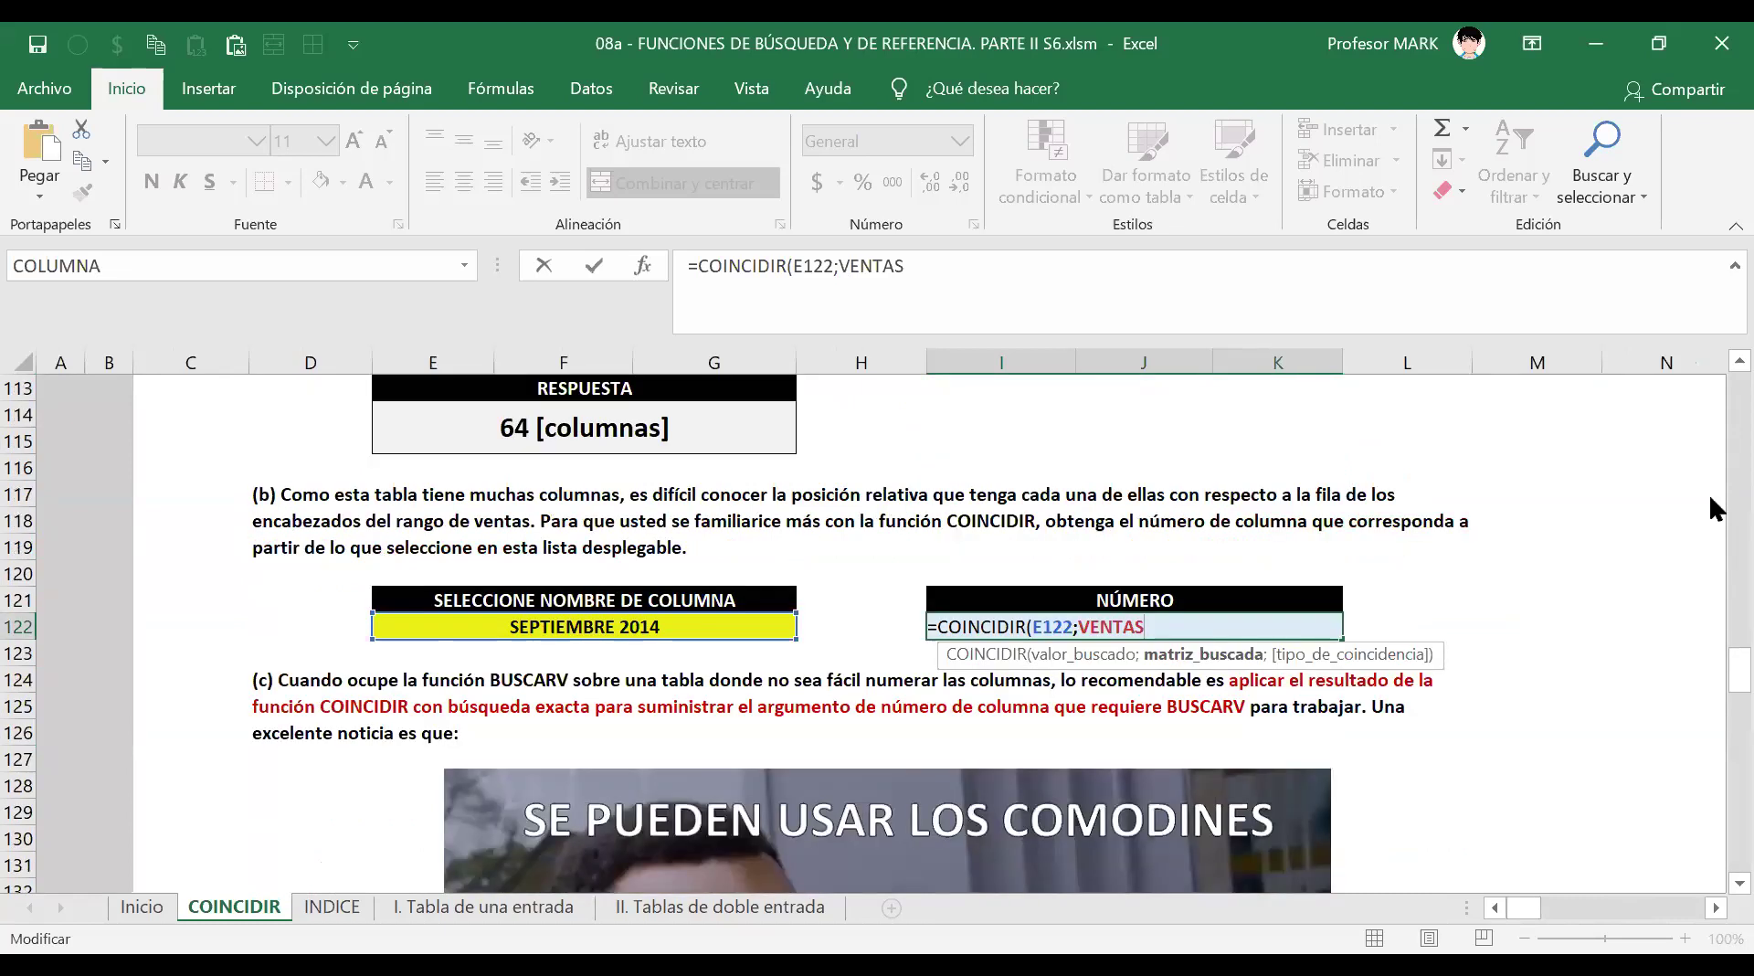
pyautogui.write('[')
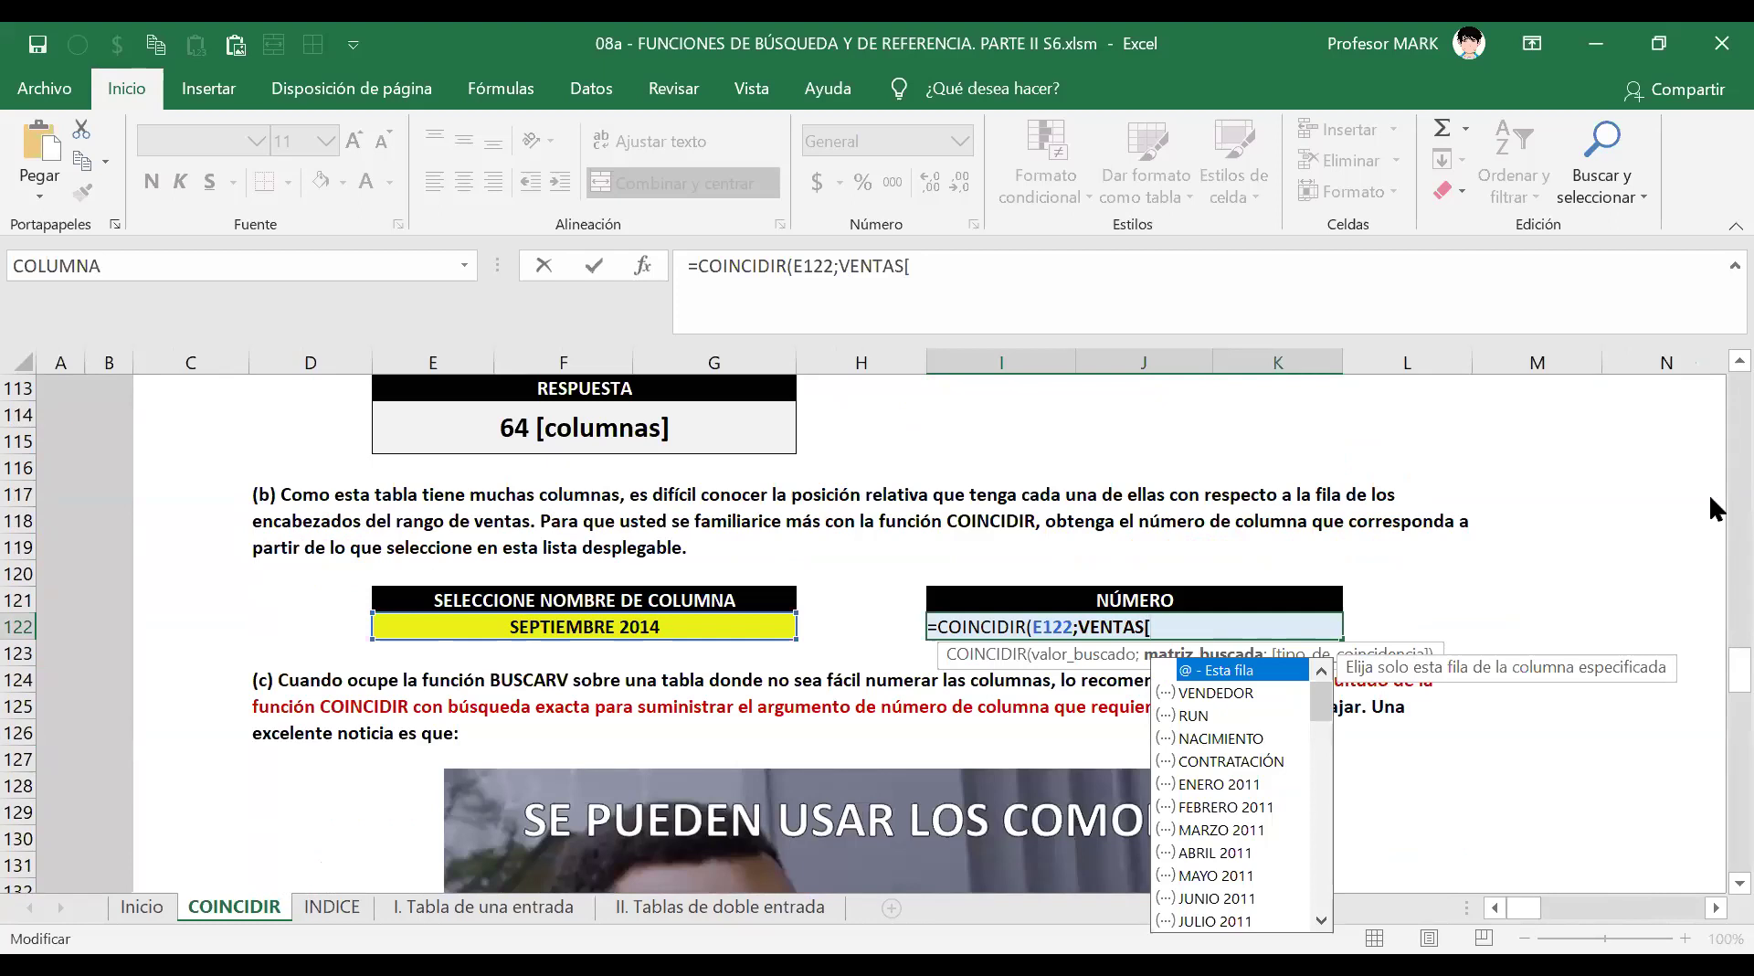
pyautogui.write('#')
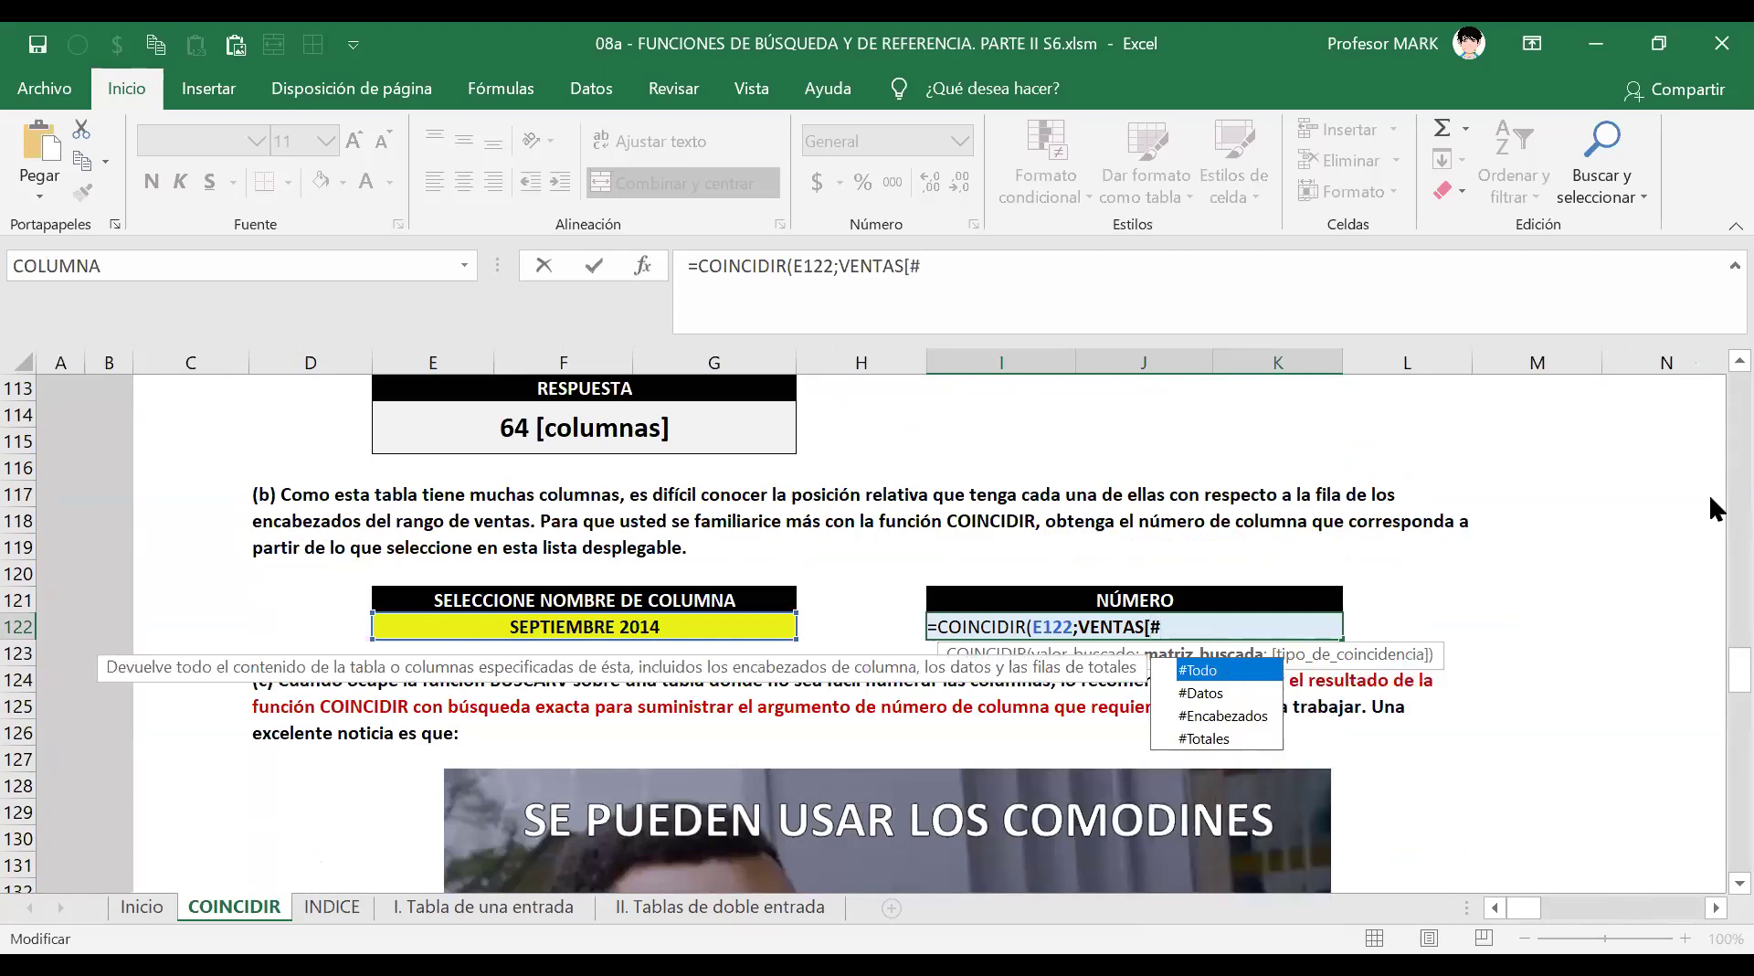
pyautogui.press('Down')
pyautogui.press('Down')
pyautogui.press('Tab')
pyautogui.write(']')
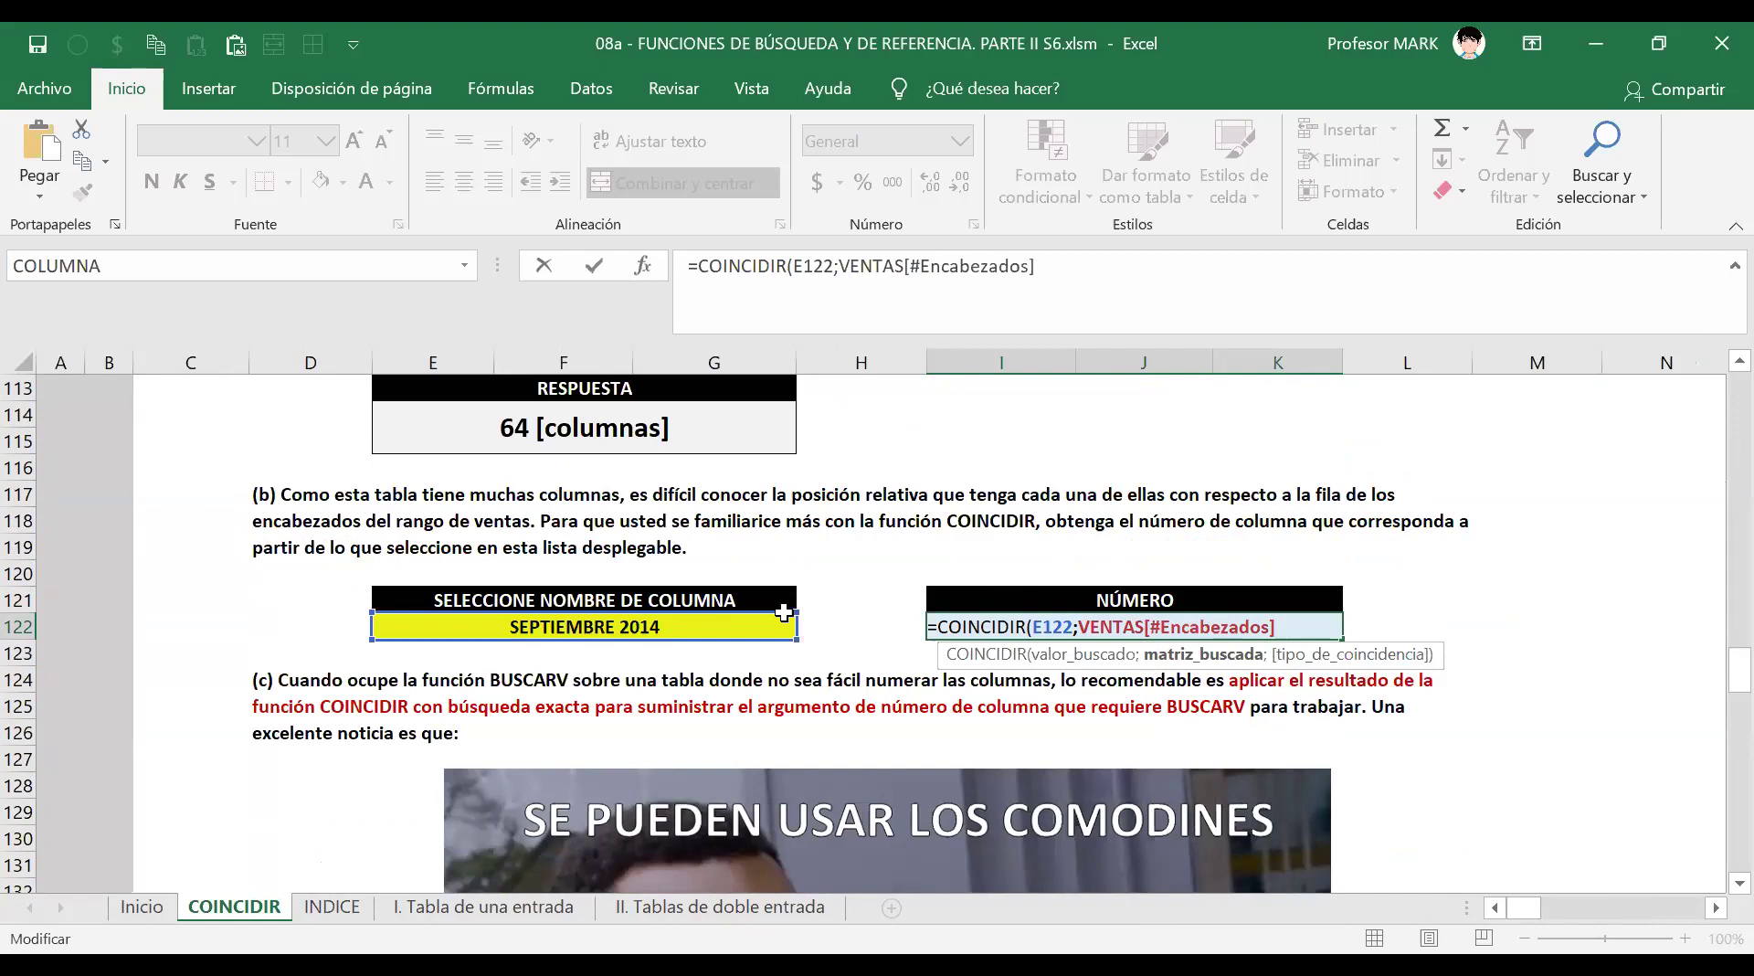
# Complete the COINCIDIR formula with match type 0 for an exact match, giving =COINCIDIR(E122;VENTAS[#Encabezados];0).
pyautogui.scroll(4, 484, 786)
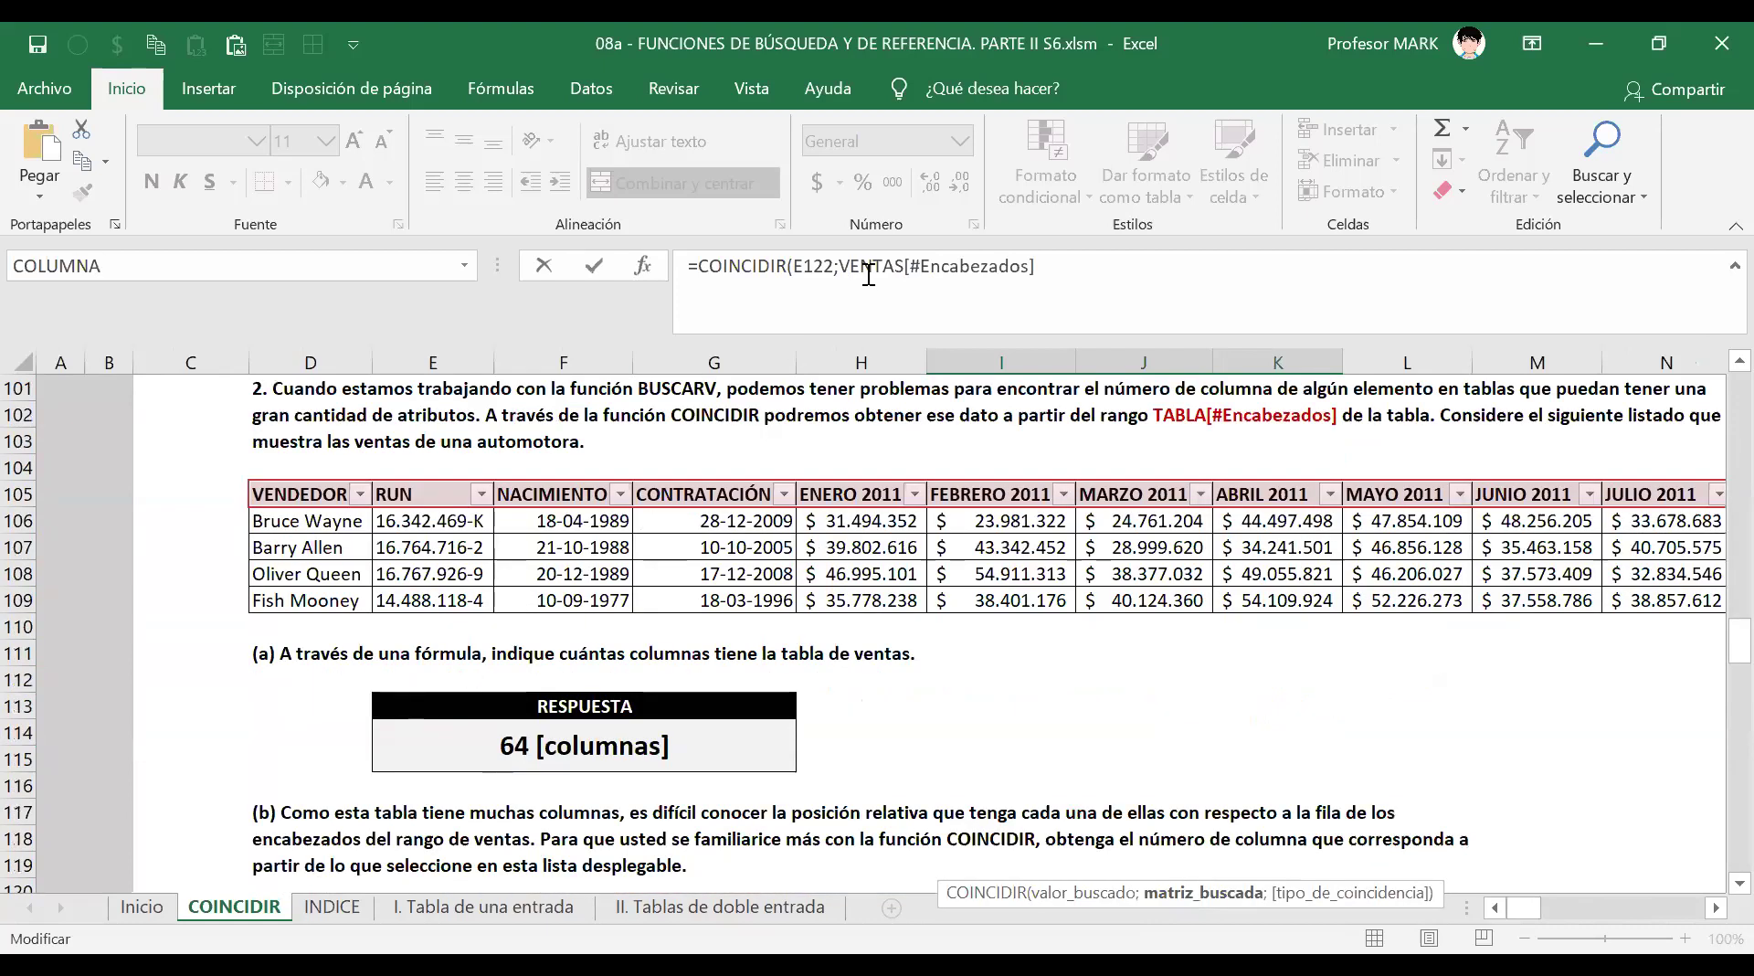
pyautogui.click(953, 268)
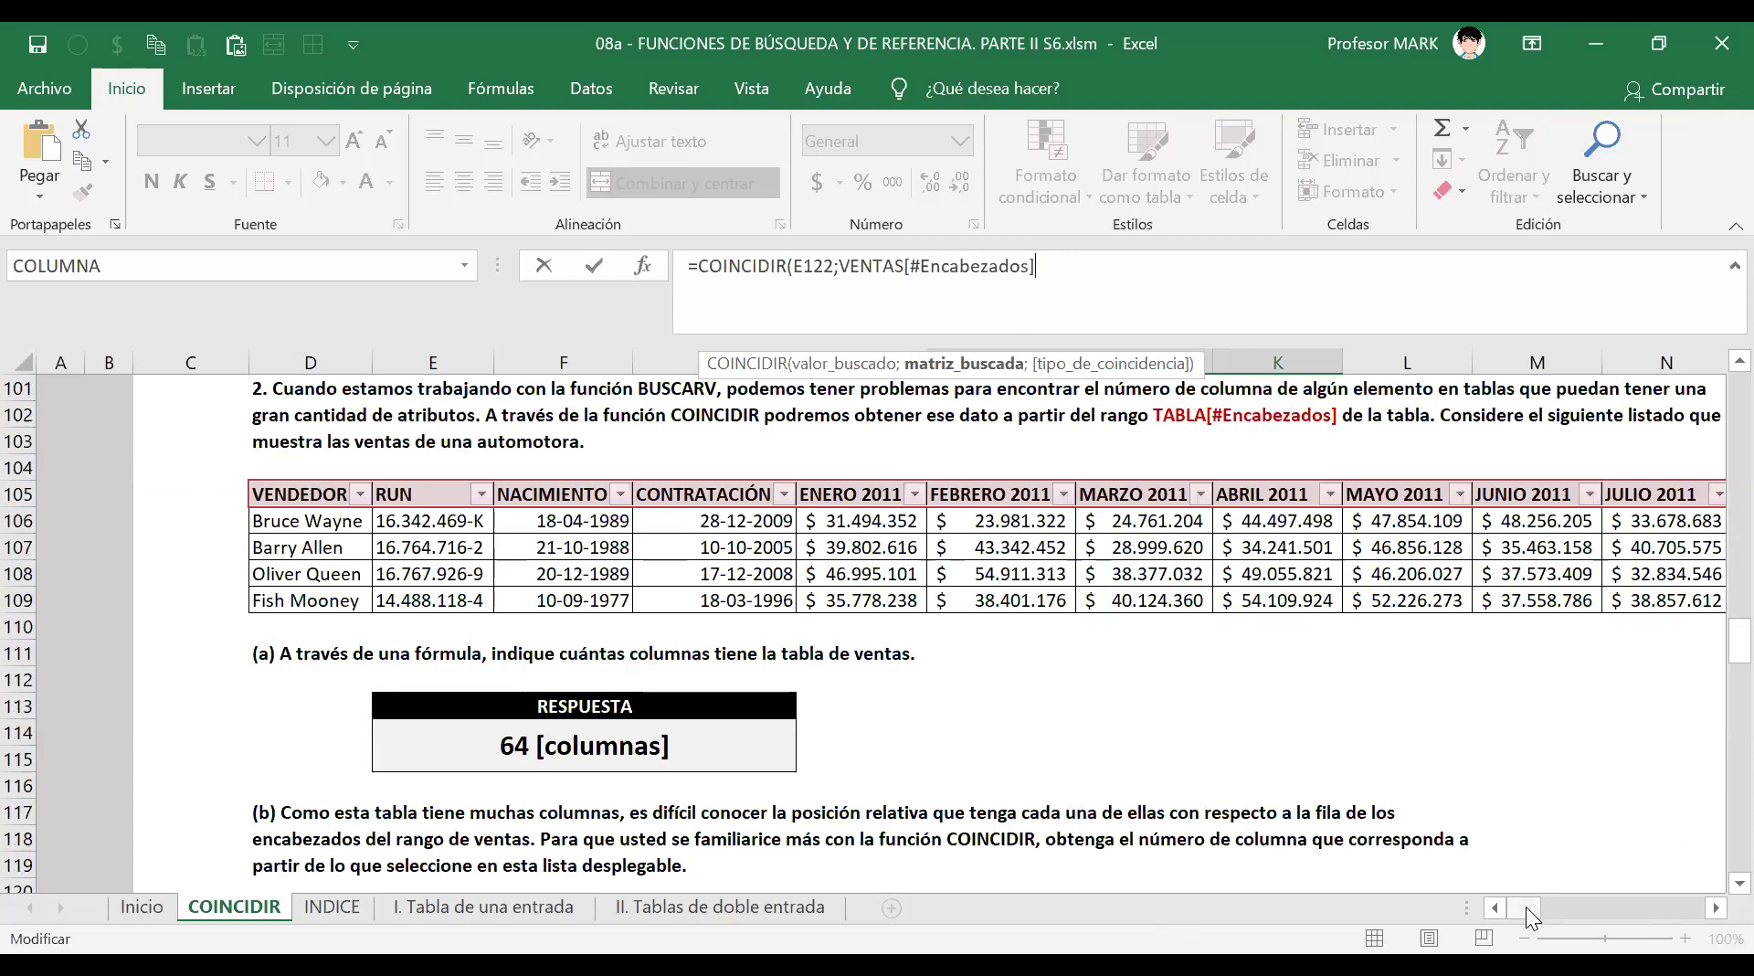
pyautogui.moveTo(1526, 900); pyautogui.dragTo(1631, 919)
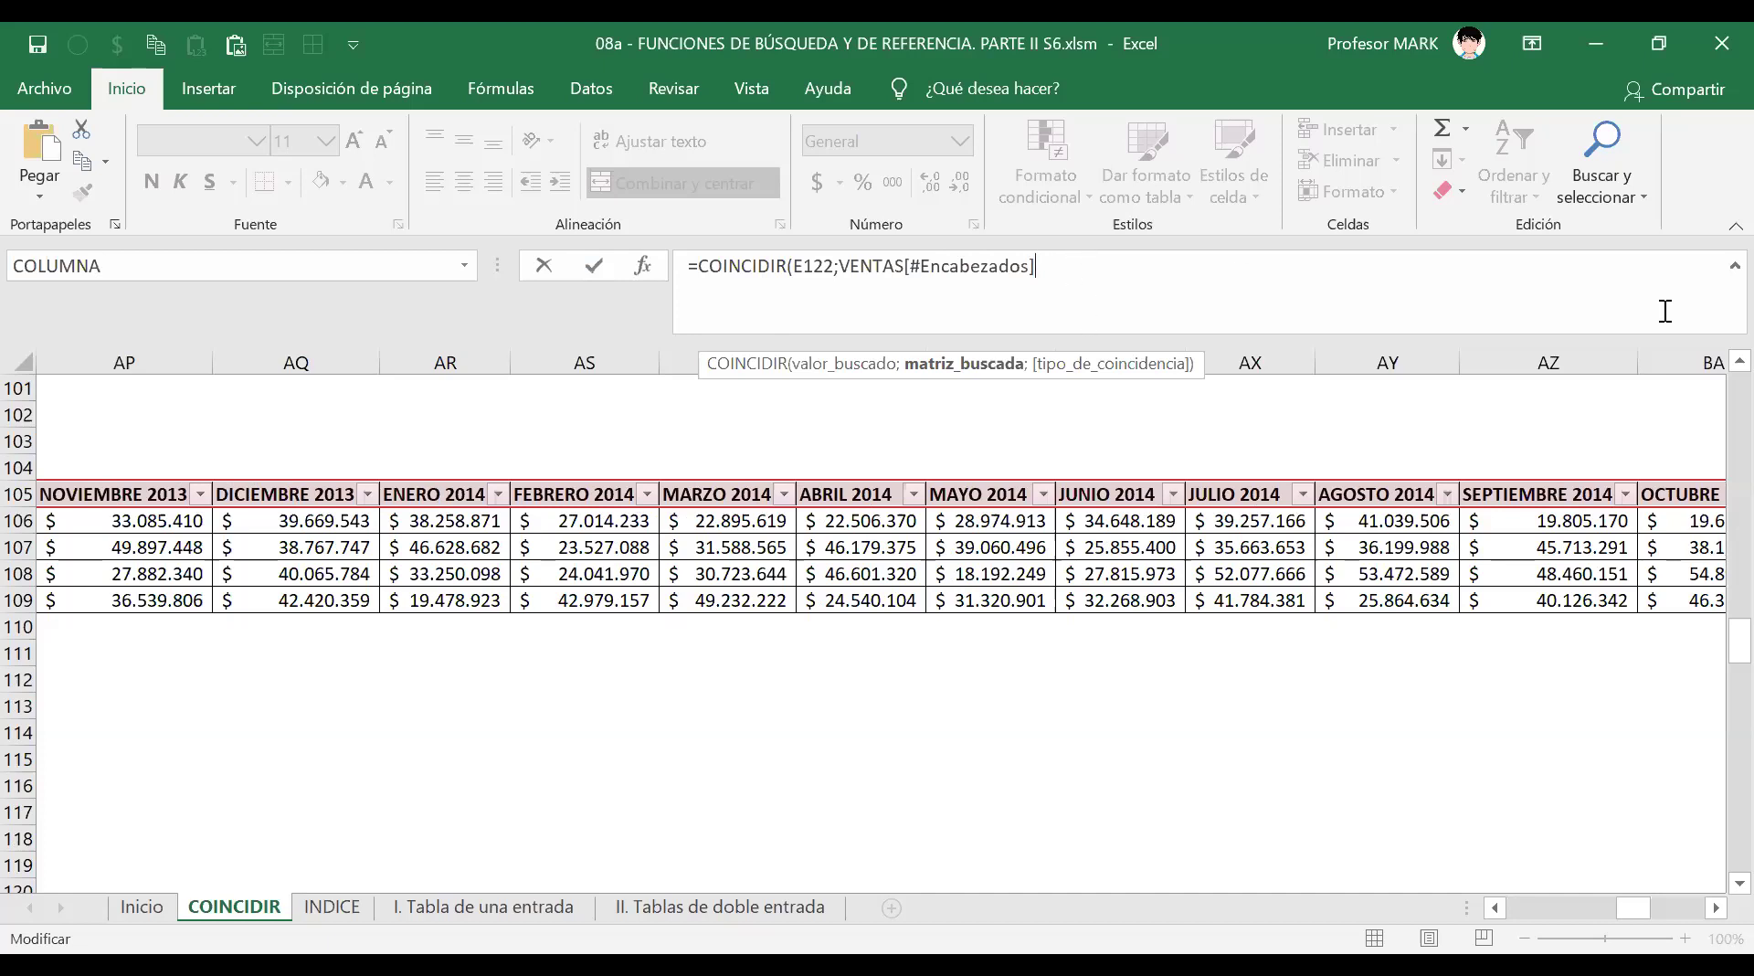
pyautogui.write(';')
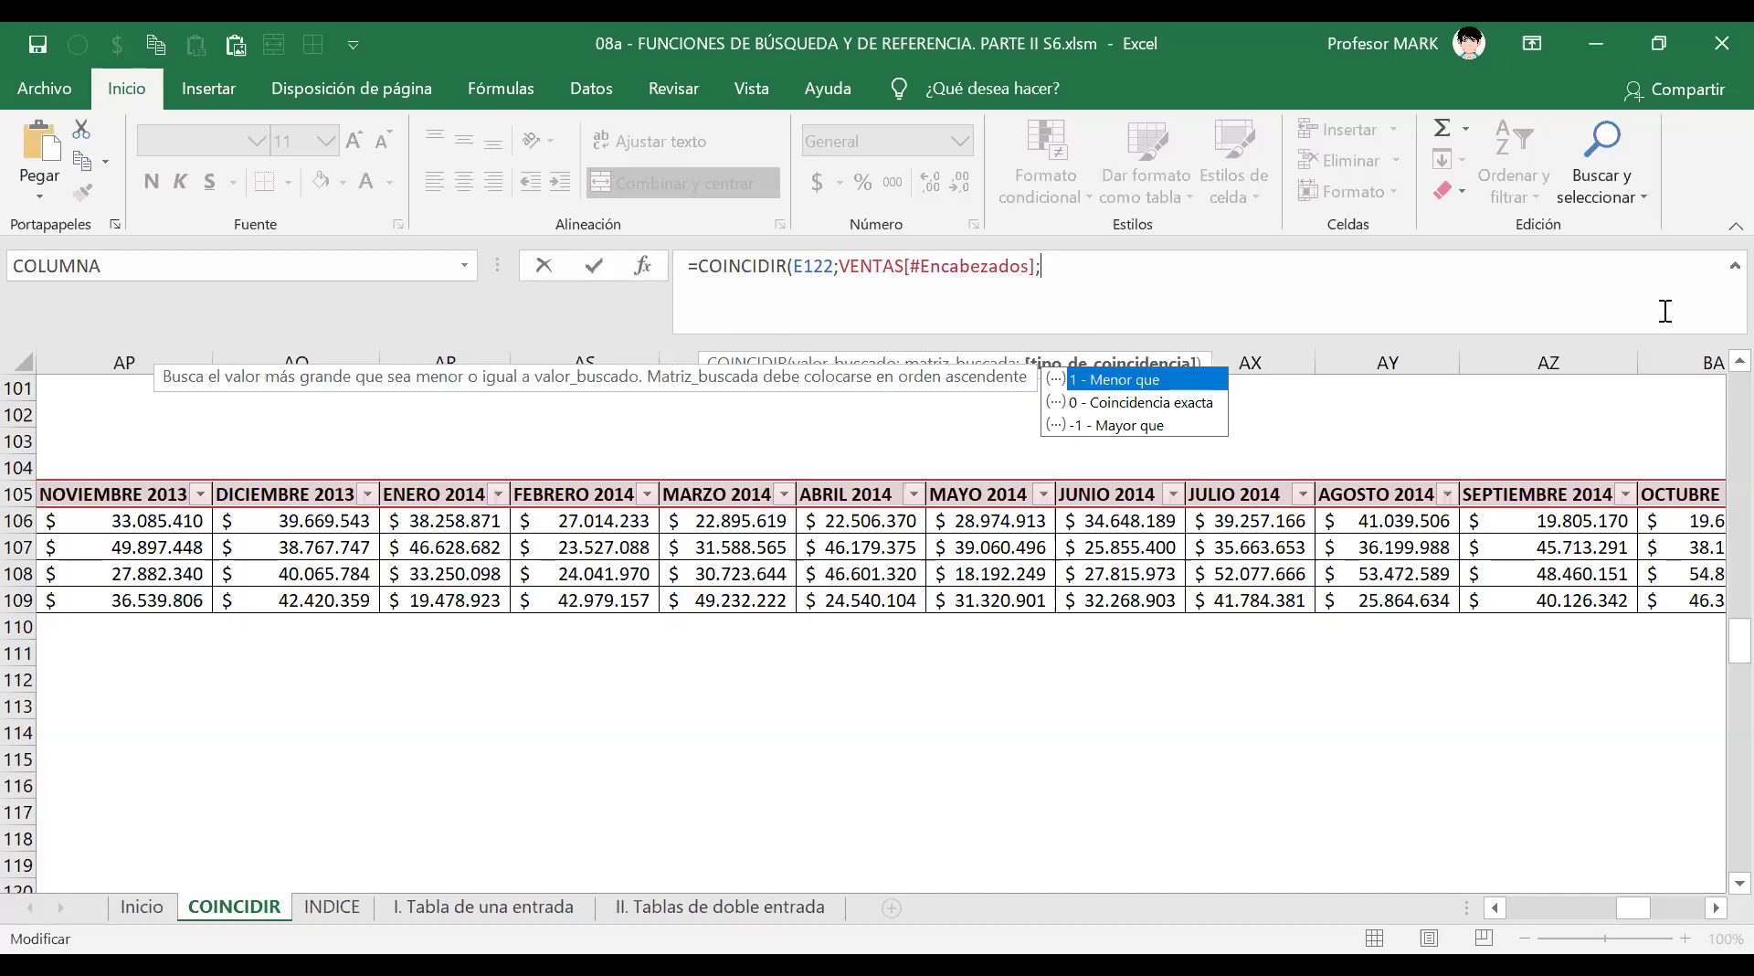
pyautogui.click(1689, 35)
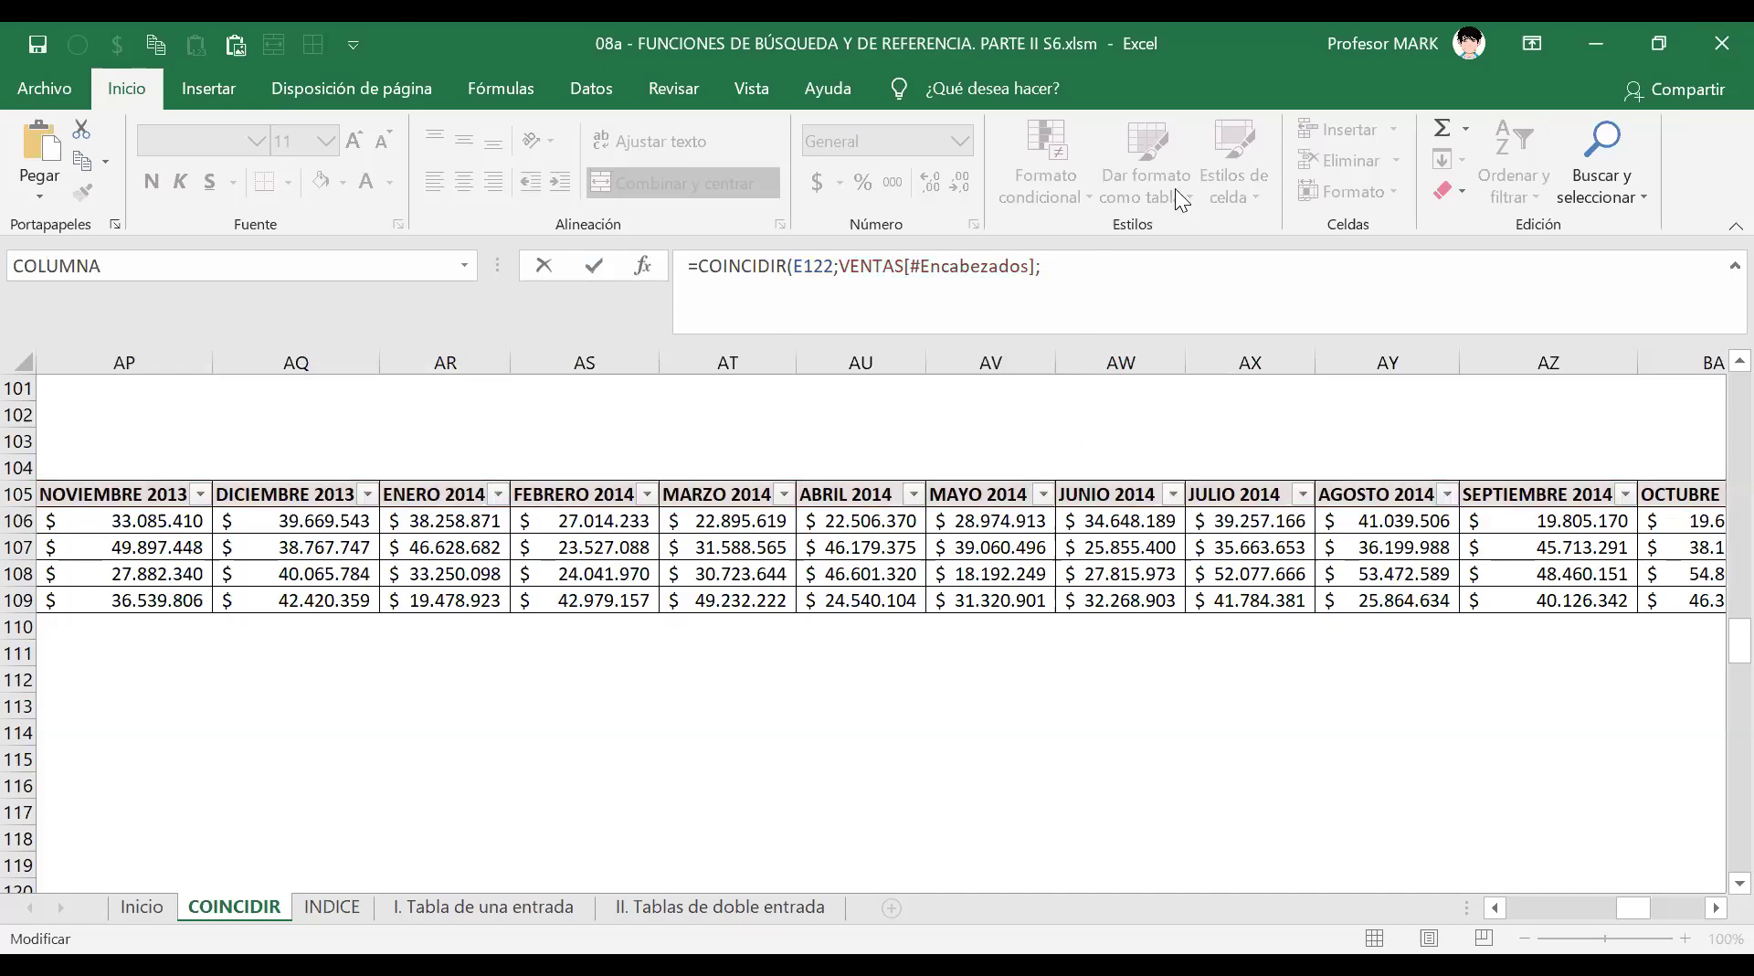
pyautogui.click(1093, 259)
pyautogui.write('0)')
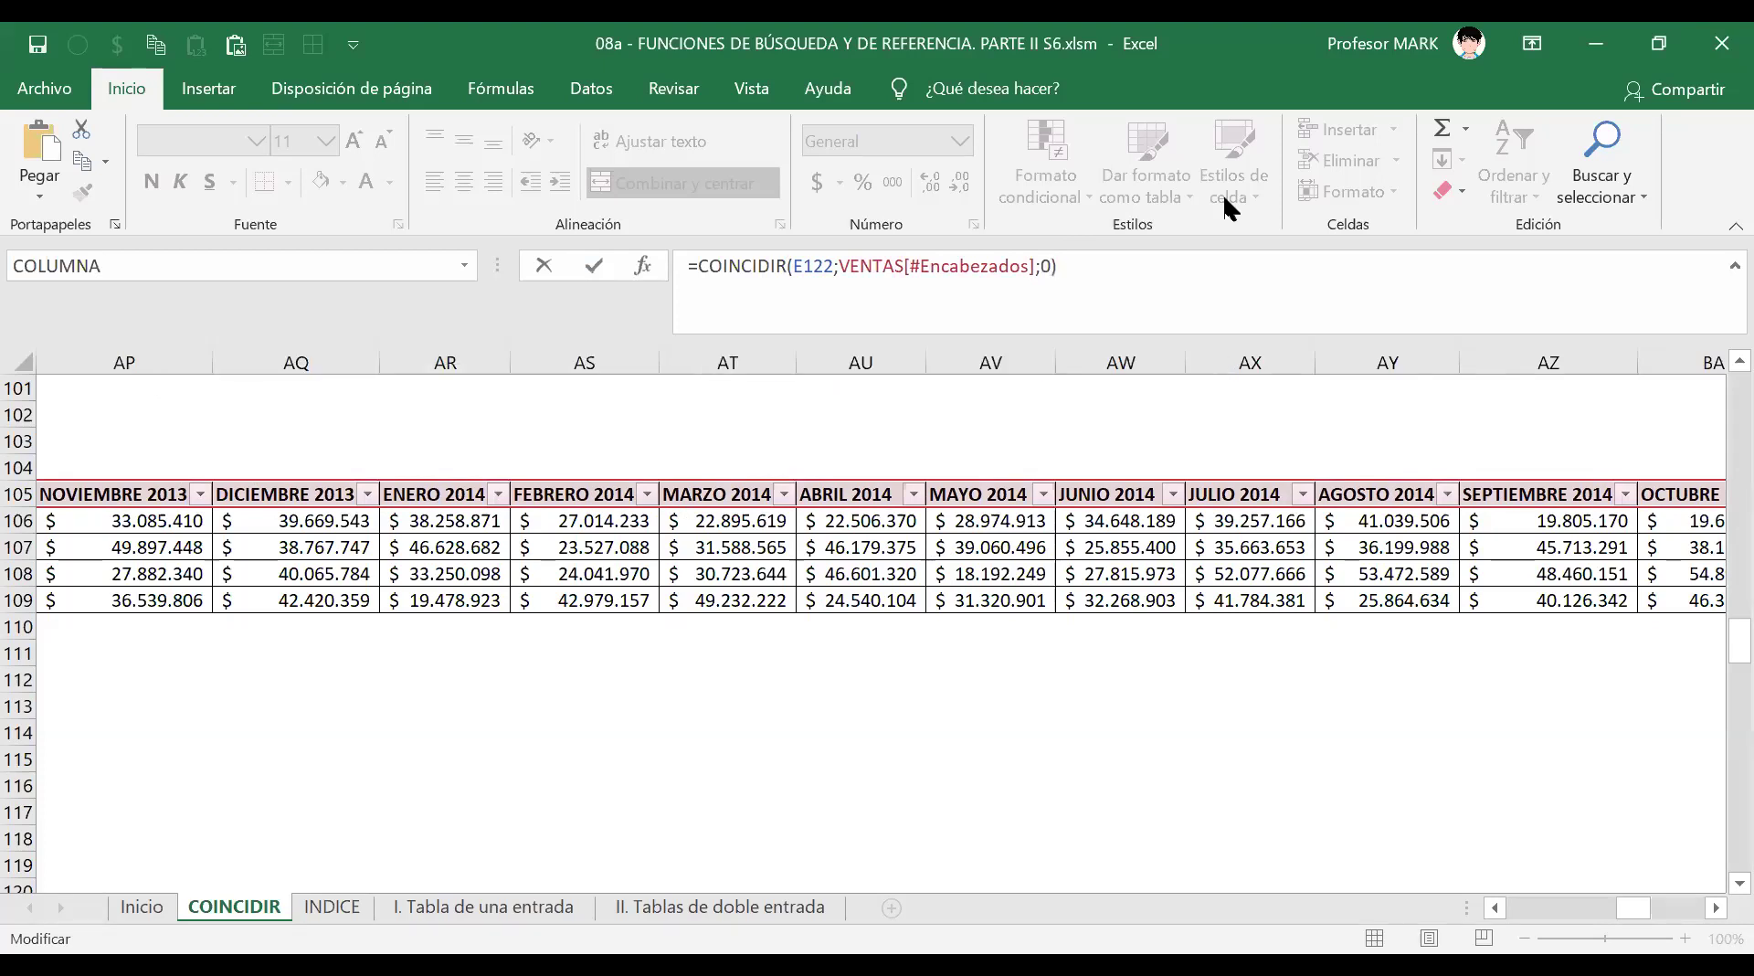
pyautogui.press('Return')
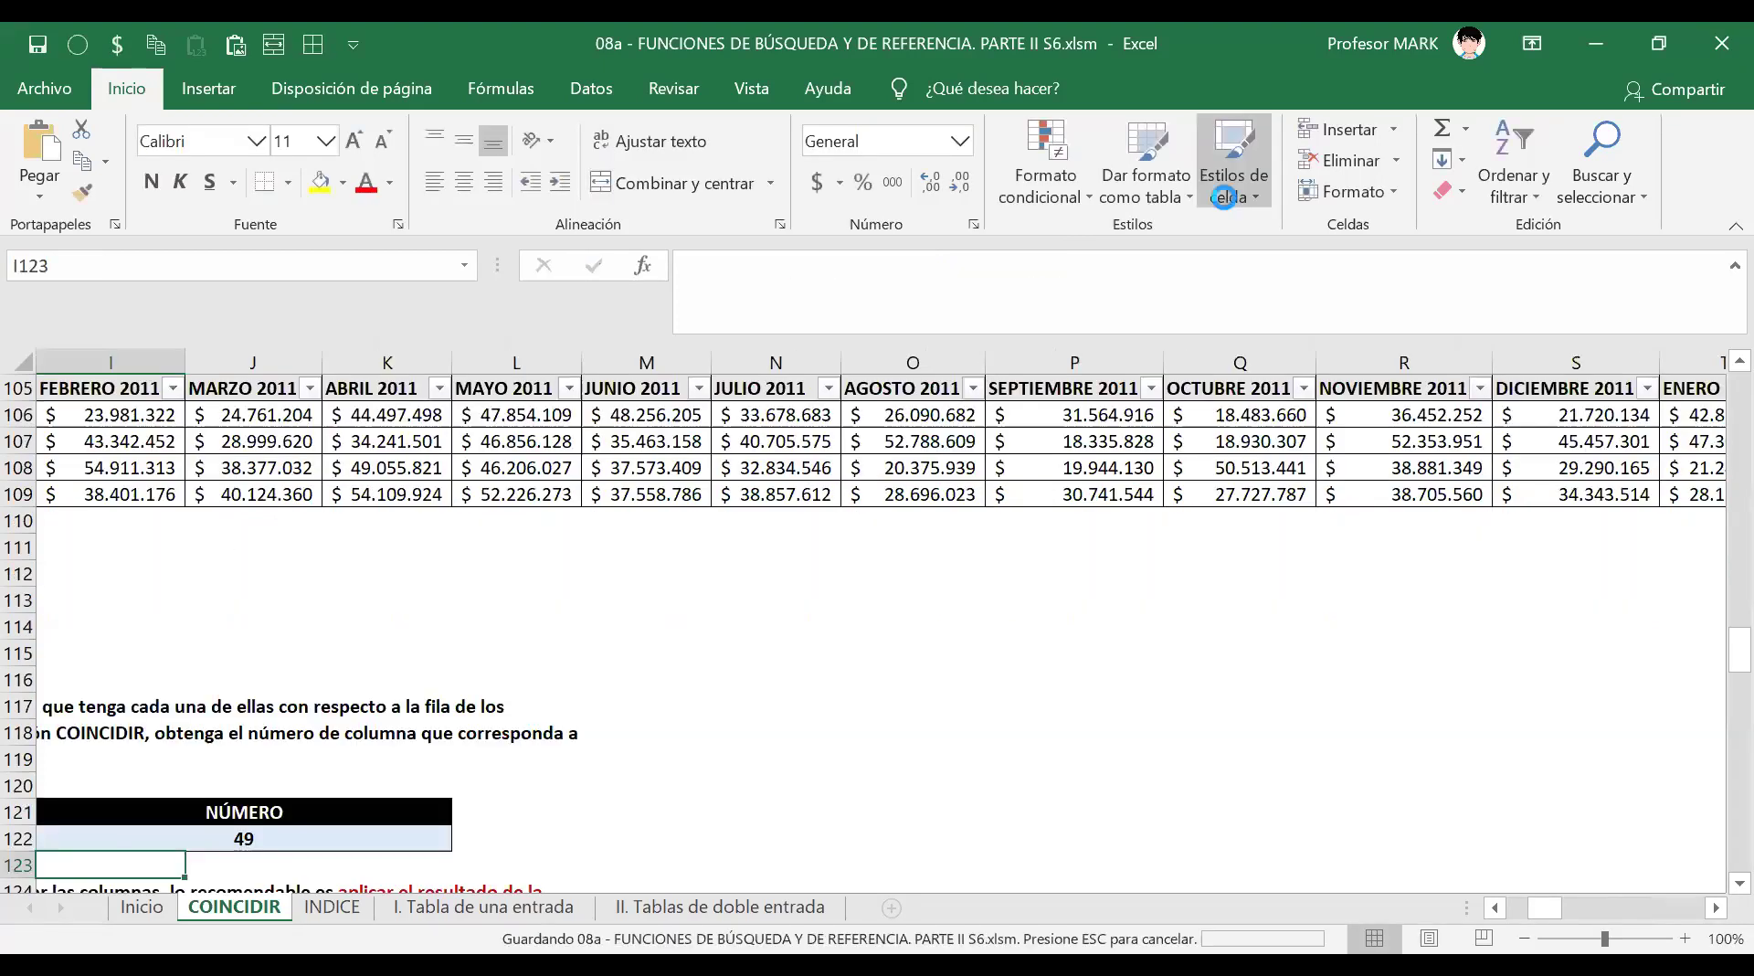
# Select the VENTAS headers one by one from VENDEDOR in D105 to SEPTIEMBRE 2014 in AZ105 to check the column position.
pyautogui.click(1502, 906)
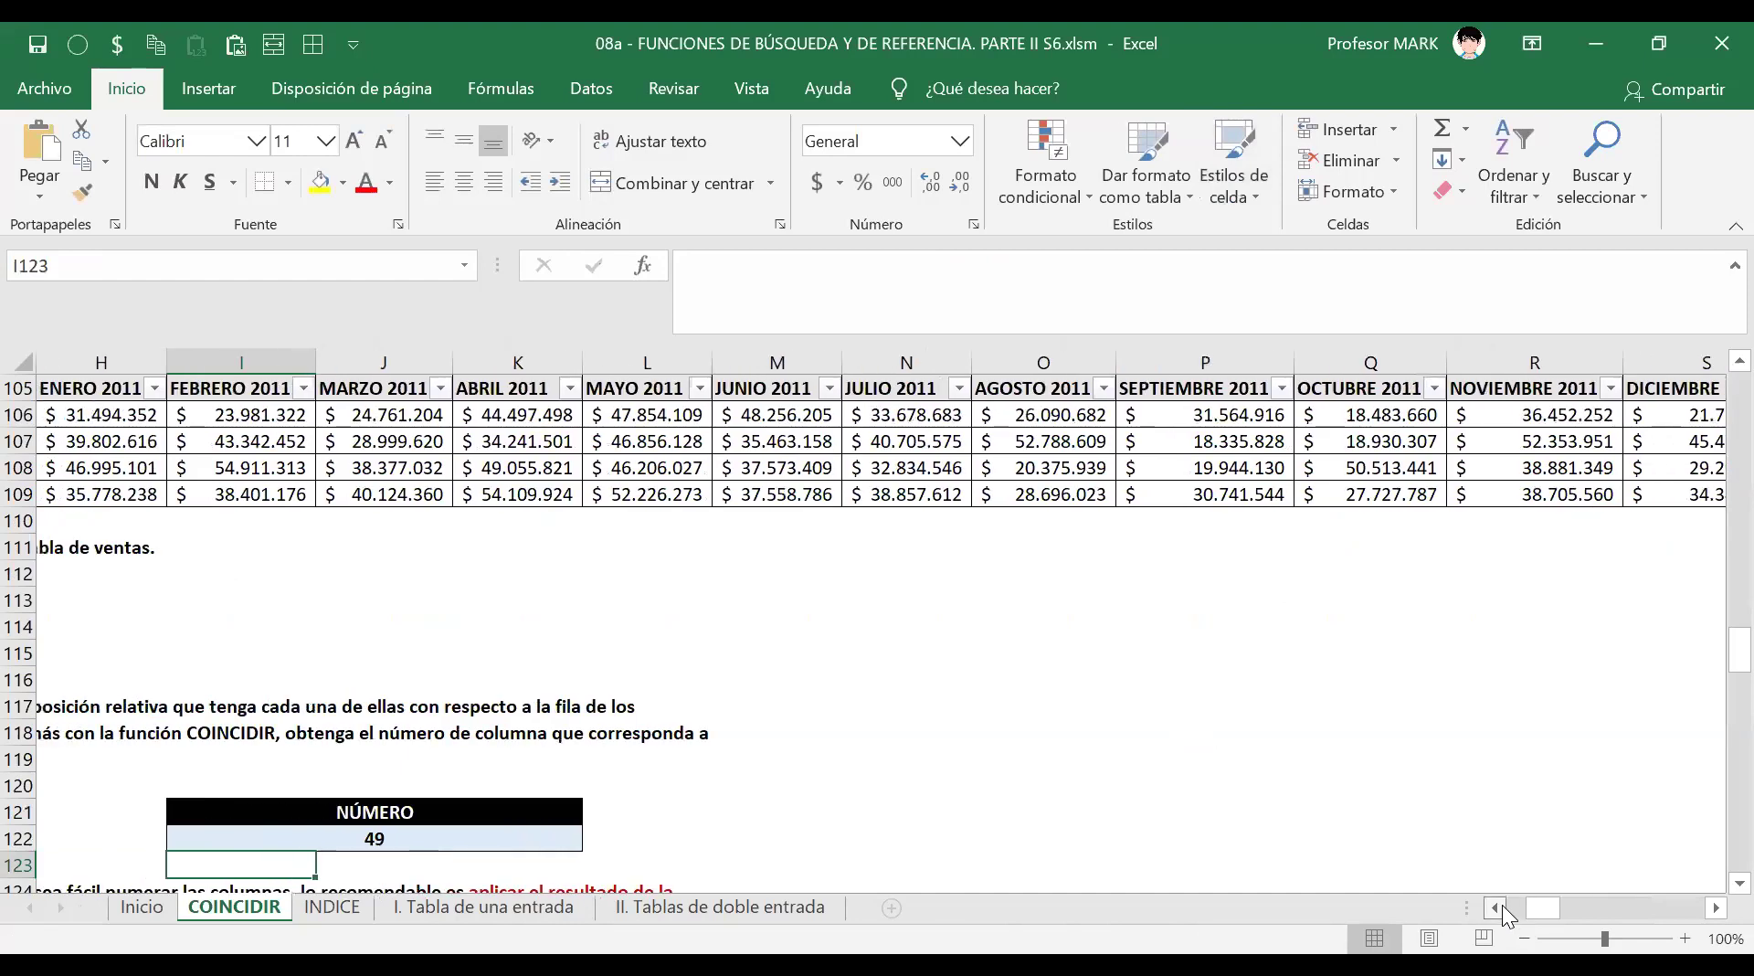
pyautogui.scroll(2, 822, 640)
pyautogui.hscroll(-5, 823, 640)
pyautogui.scroll(1, 548, 721)
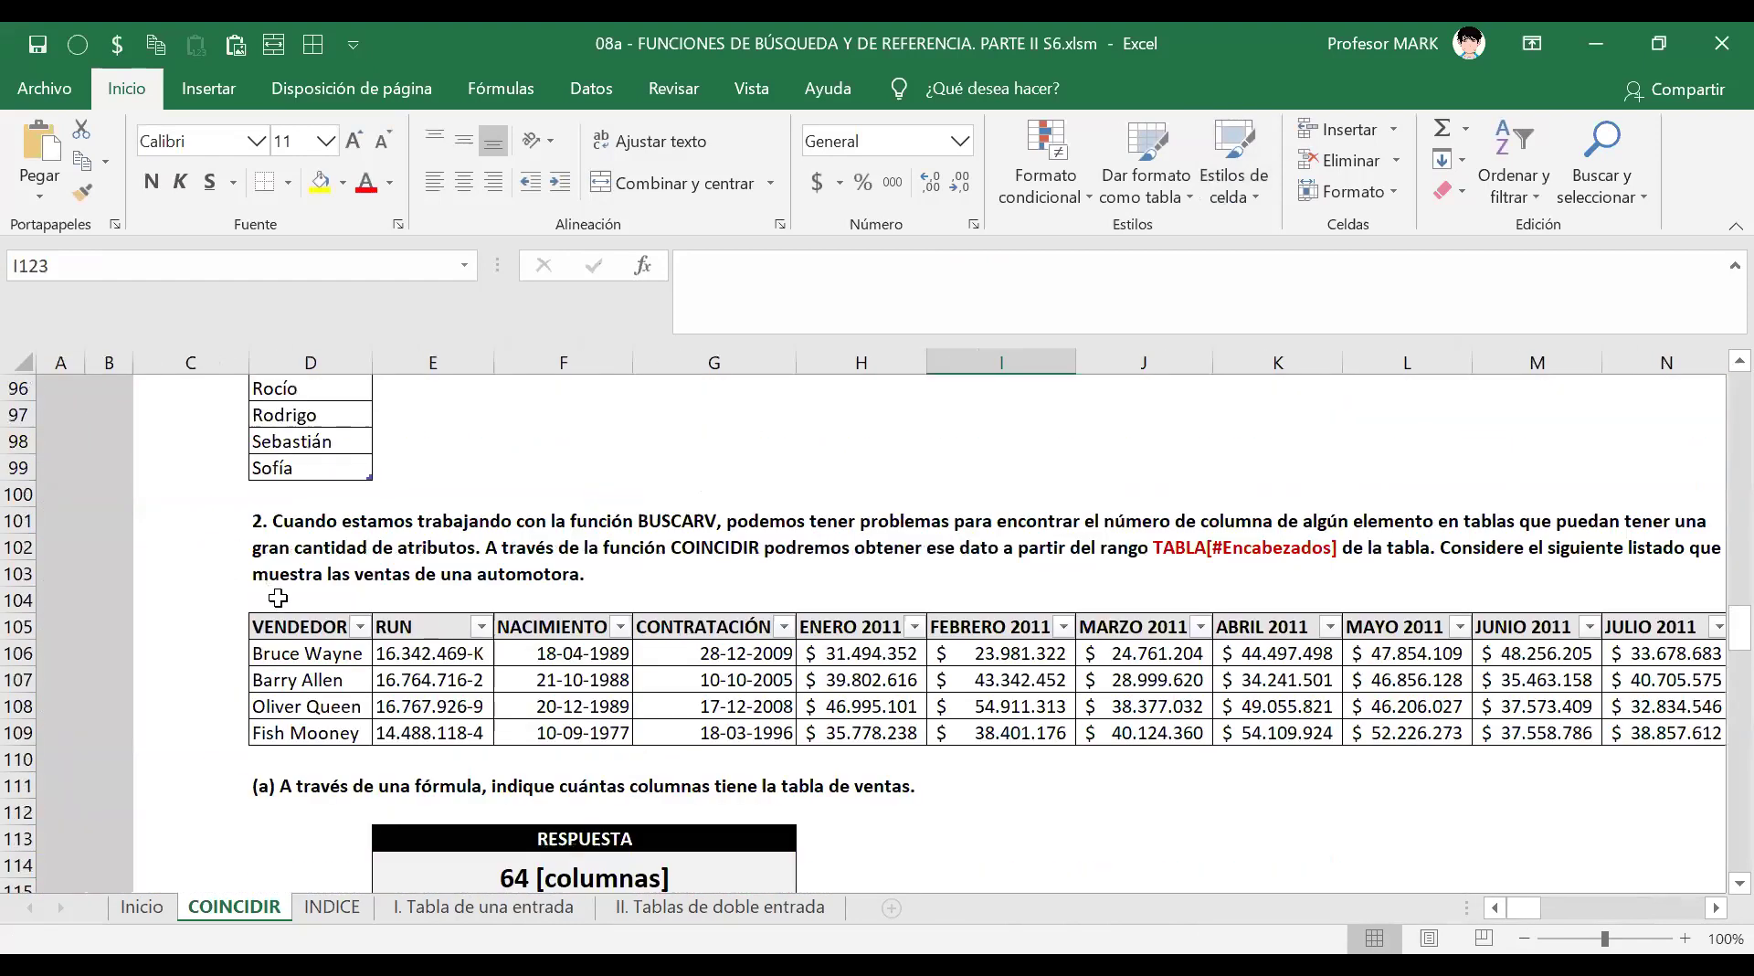
pyautogui.click(310, 624)
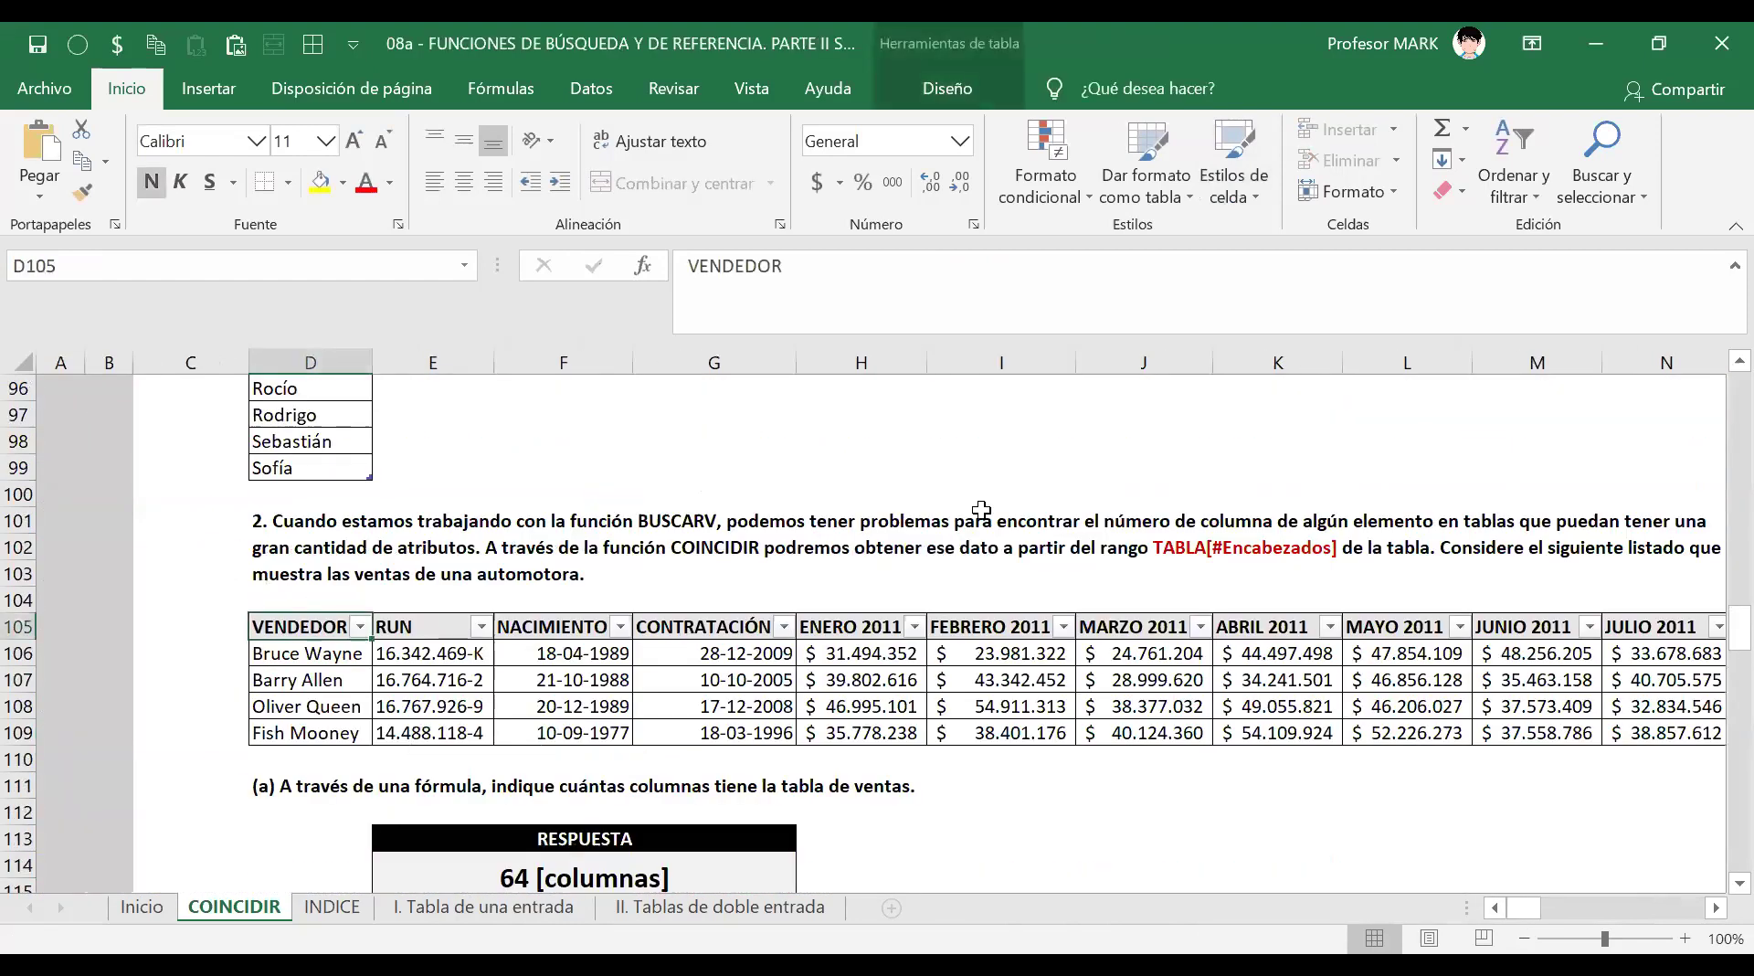
pyautogui.press('Right')
pyautogui.press('Left')
pyautogui.hotkey('shift', 'Right')
pyautogui.hotkey('shift', 'Right')
pyautogui.hotkey('shift', 'Right')
pyautogui.hotkey('shift', 'Right')
pyautogui.hotkey('shift', 'Right')
pyautogui.hotkey('shift', 'Right')
pyautogui.hotkey('shift', 'Right')
pyautogui.hotkey('shift', 'Right')
pyautogui.hotkey('shift', 'Right')
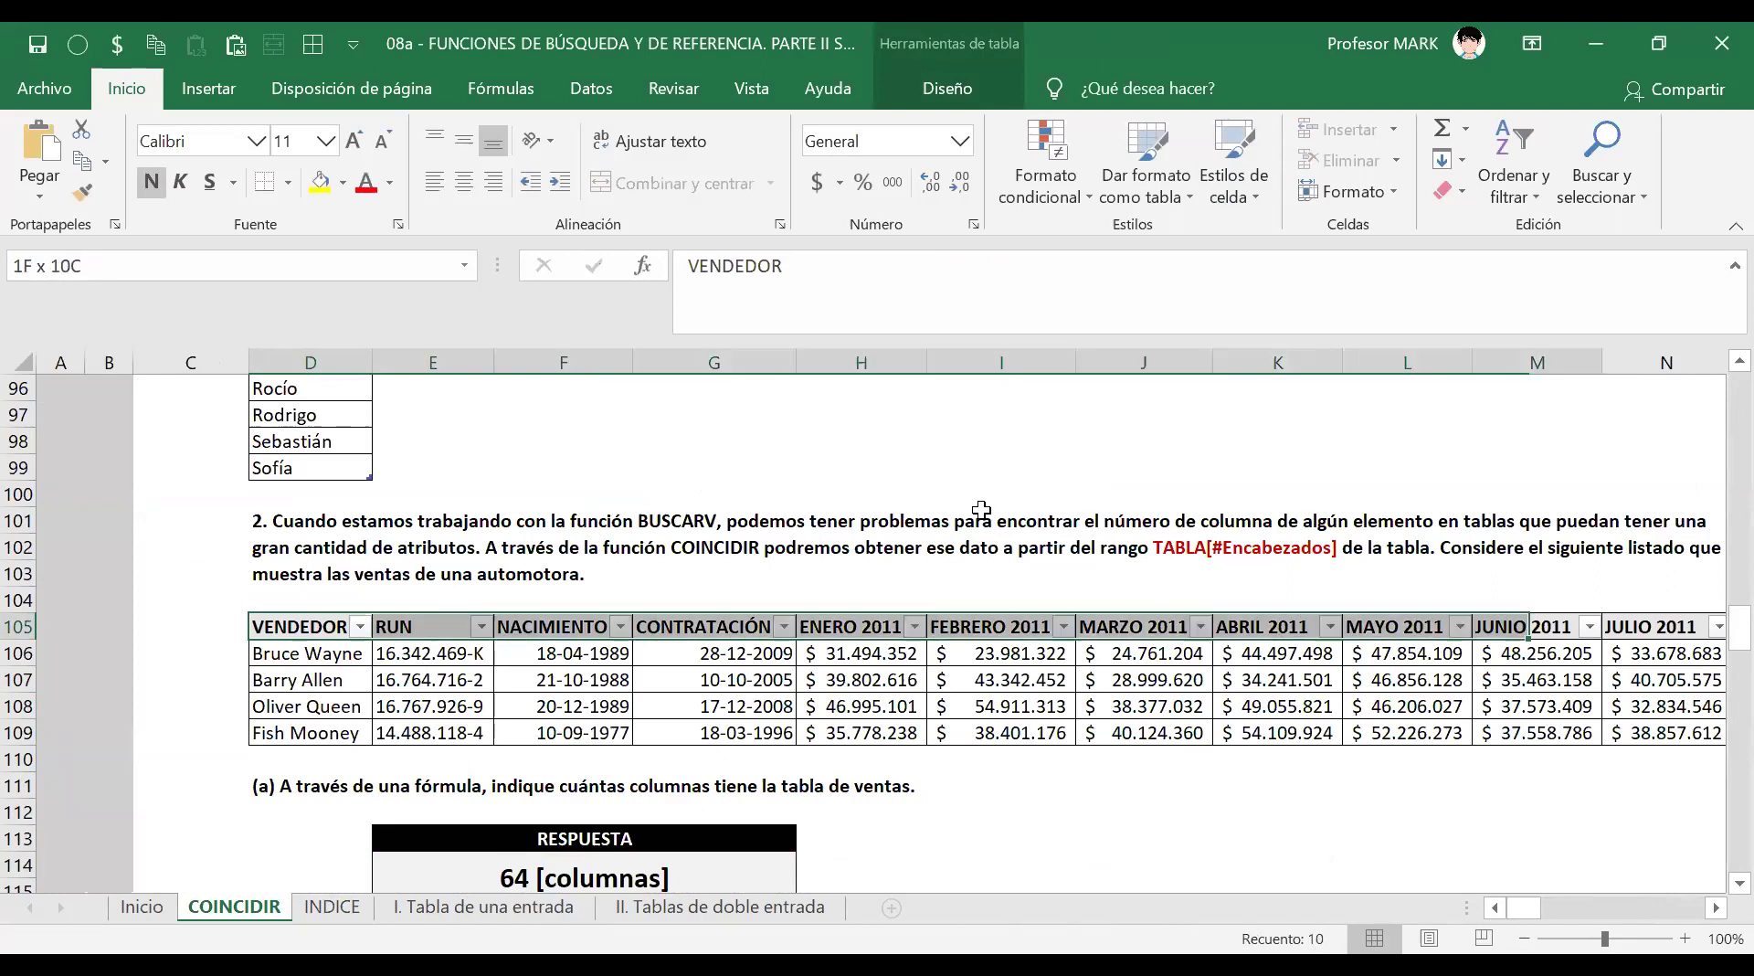
pyautogui.hotkey('shift', 'Right')
pyautogui.hotkey('shift', 'Right')
pyautogui.hotkey('shift', 'Right')
pyautogui.hotkey('shift', 'Right')
pyautogui.hotkey('shift', 'Right')
pyautogui.hotkey('shift', 'Right')
pyautogui.hotkey('shift', 'Right')
pyautogui.hotkey('shift', 'Right')
pyautogui.hotkey('shift', 'Right')
pyautogui.hotkey('shift', 'Right')
pyautogui.hotkey('shift', 'Right')
pyautogui.hotkey('shift', 'Right')
pyautogui.hotkey('shift', 'Right')
pyautogui.hotkey('shift', 'Right')
pyautogui.hotkey('shift', 'Right')
pyautogui.hotkey('shift', 'Right')
pyautogui.hotkey('shift', 'Right')
pyautogui.hotkey('shift', 'Right')
pyautogui.hotkey('shift', 'Right')
pyautogui.hotkey('shift', 'Right')
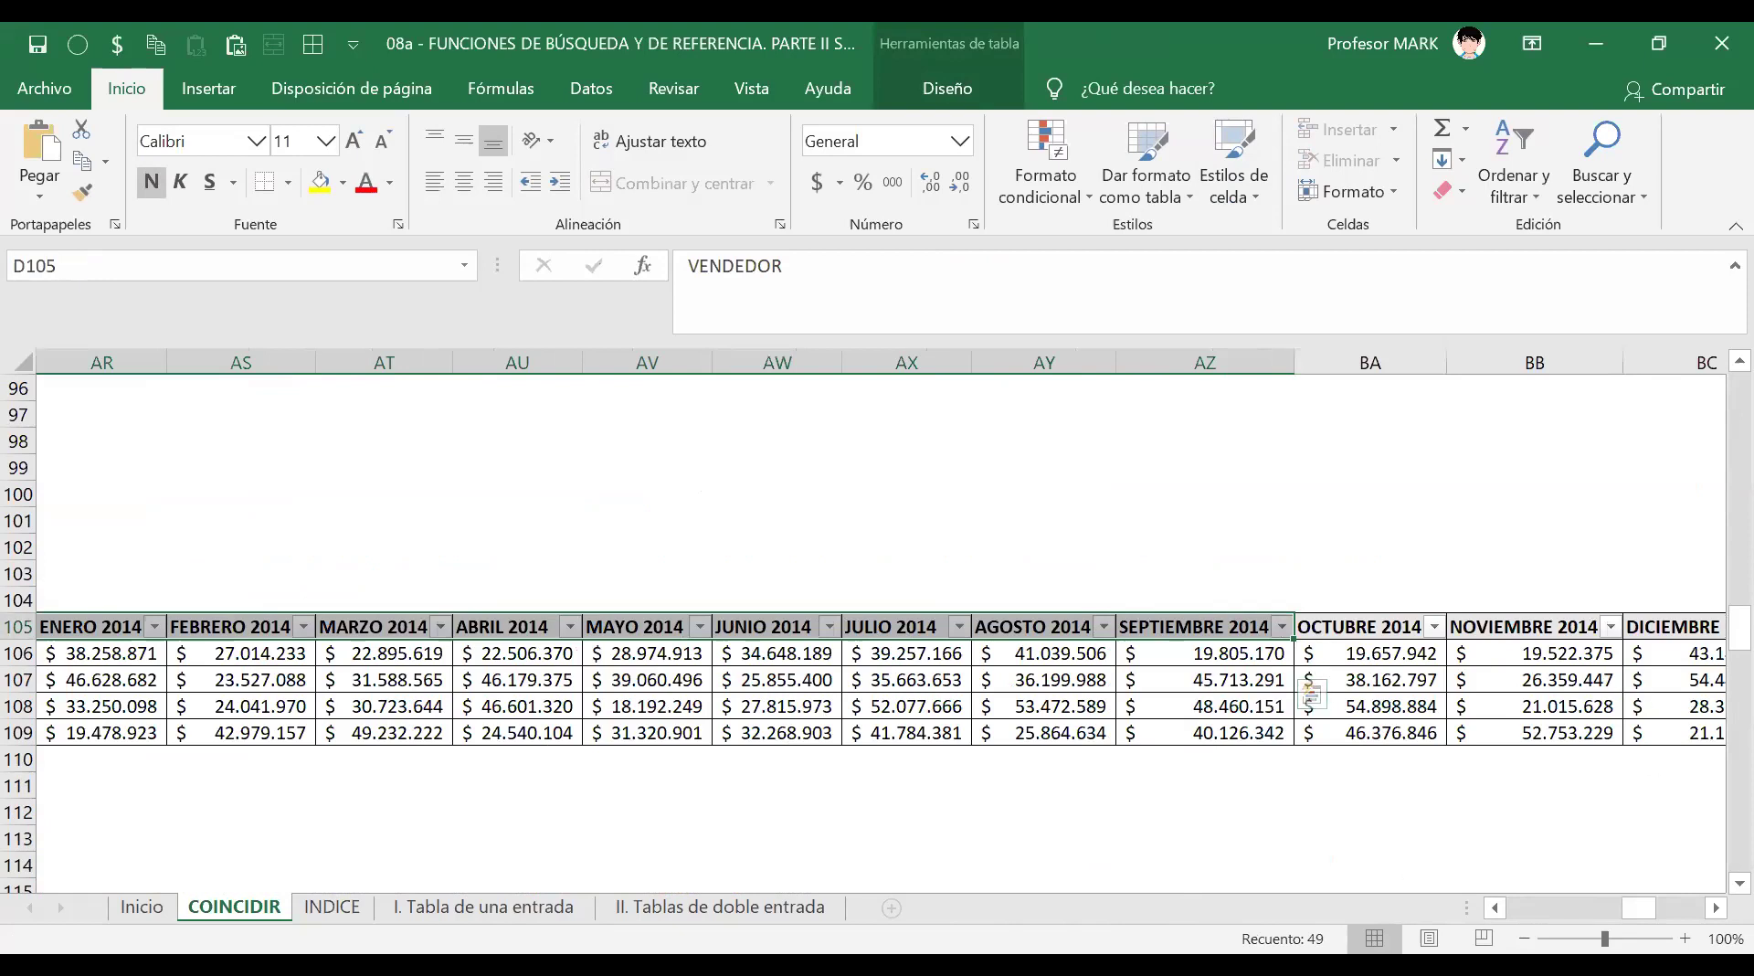
# Return to part (b) below the VENTAS table and select the NÚMERO formula cell I122 for review.
pyautogui.moveTo(1641, 906); pyautogui.dragTo(1511, 908)
pyautogui.scroll(-4, 683, 675)
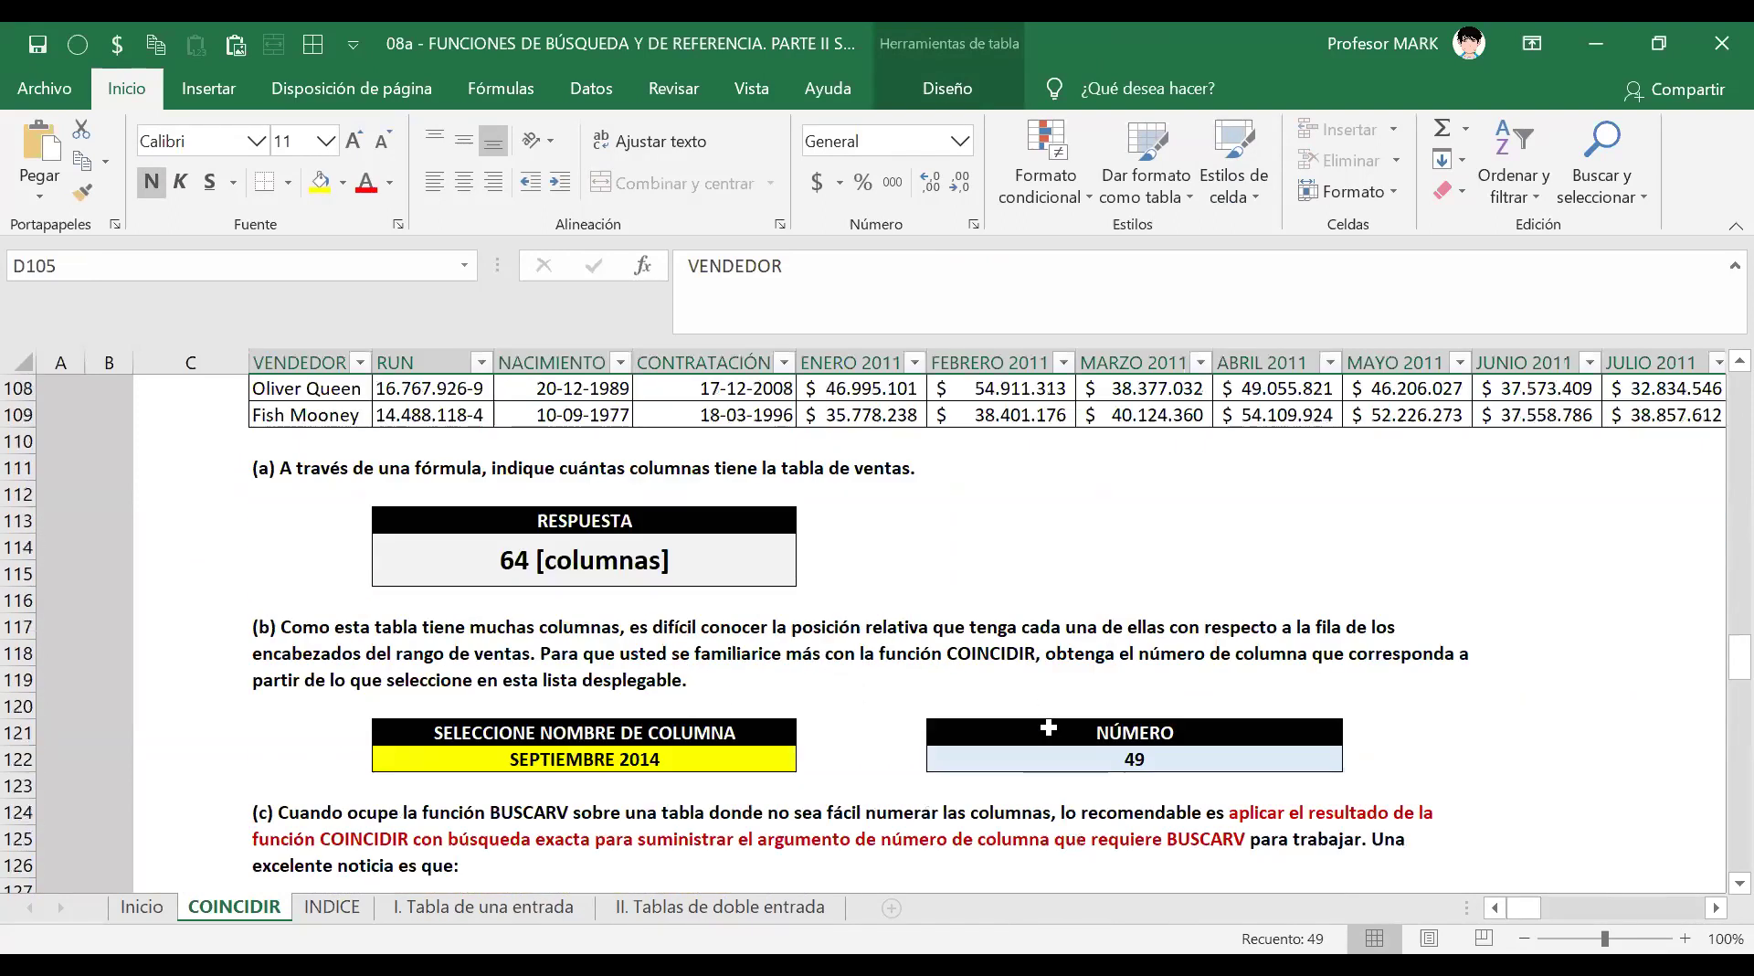
pyautogui.click(1042, 758)
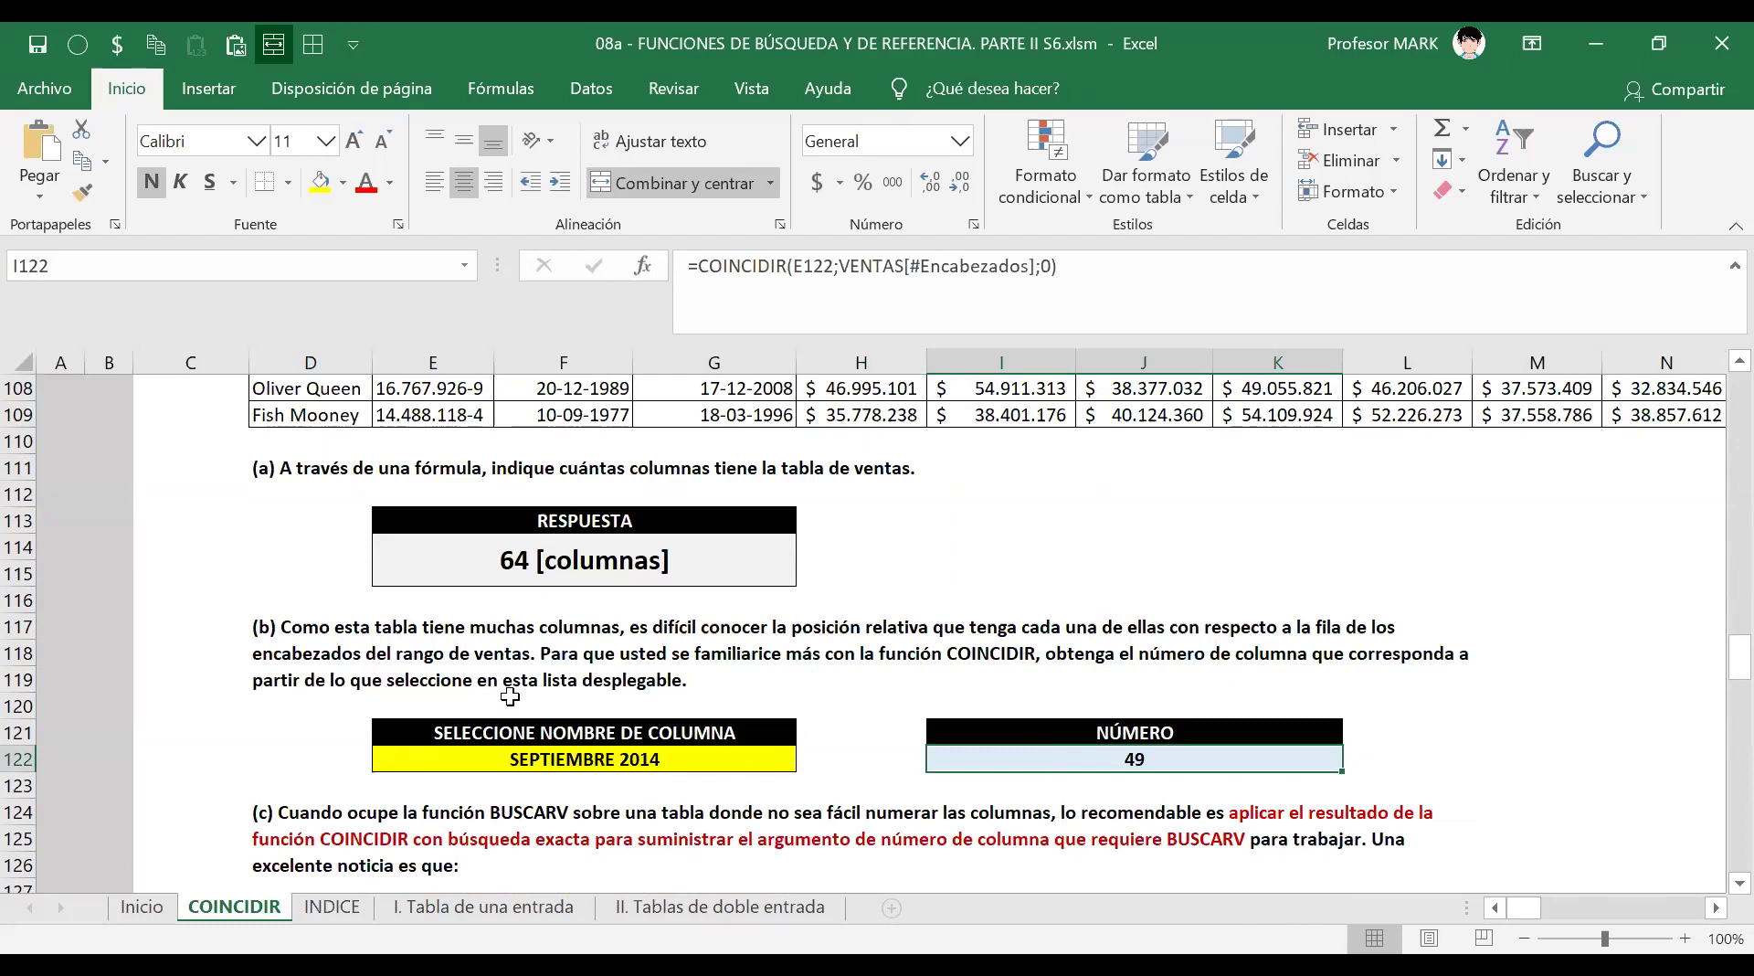
# Choose FEBRERO 2013 from the column name list in E122 to test the COINCIDIR formula.
pyautogui.scroll(-1, 539, 681)
pyautogui.scroll(-2, 603, 676)
pyautogui.click(713, 520)
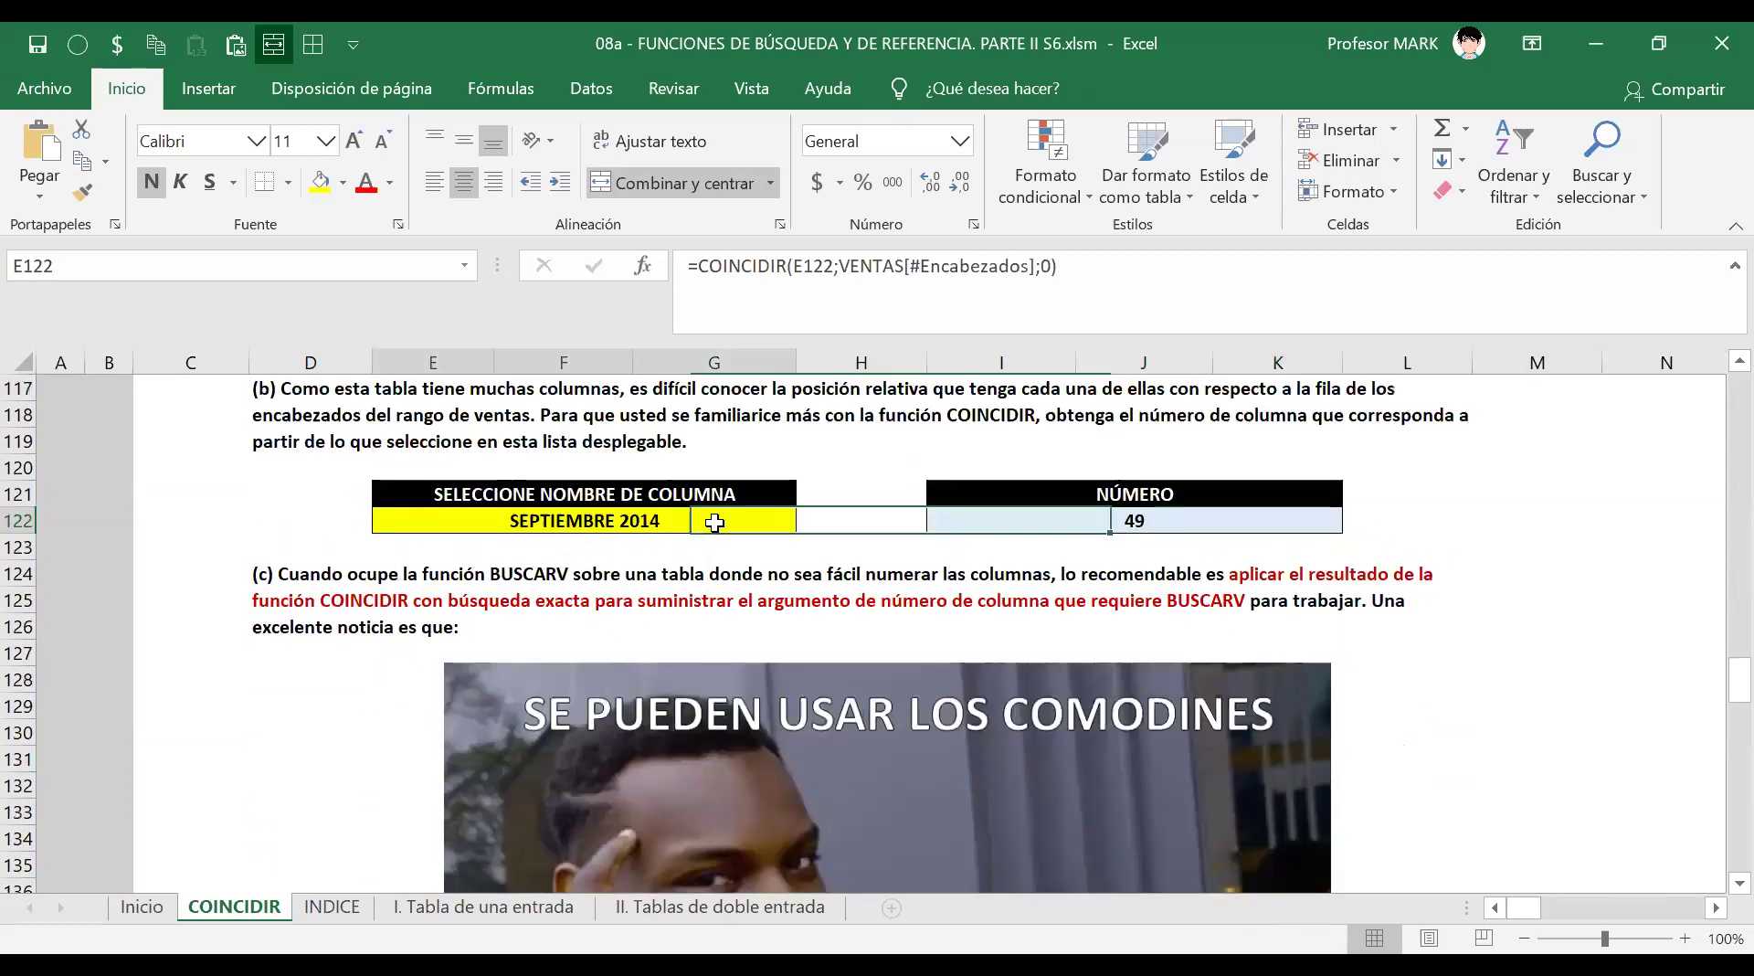
pyautogui.click(807, 521)
pyautogui.moveTo(806, 635); pyautogui.dragTo(787, 603)
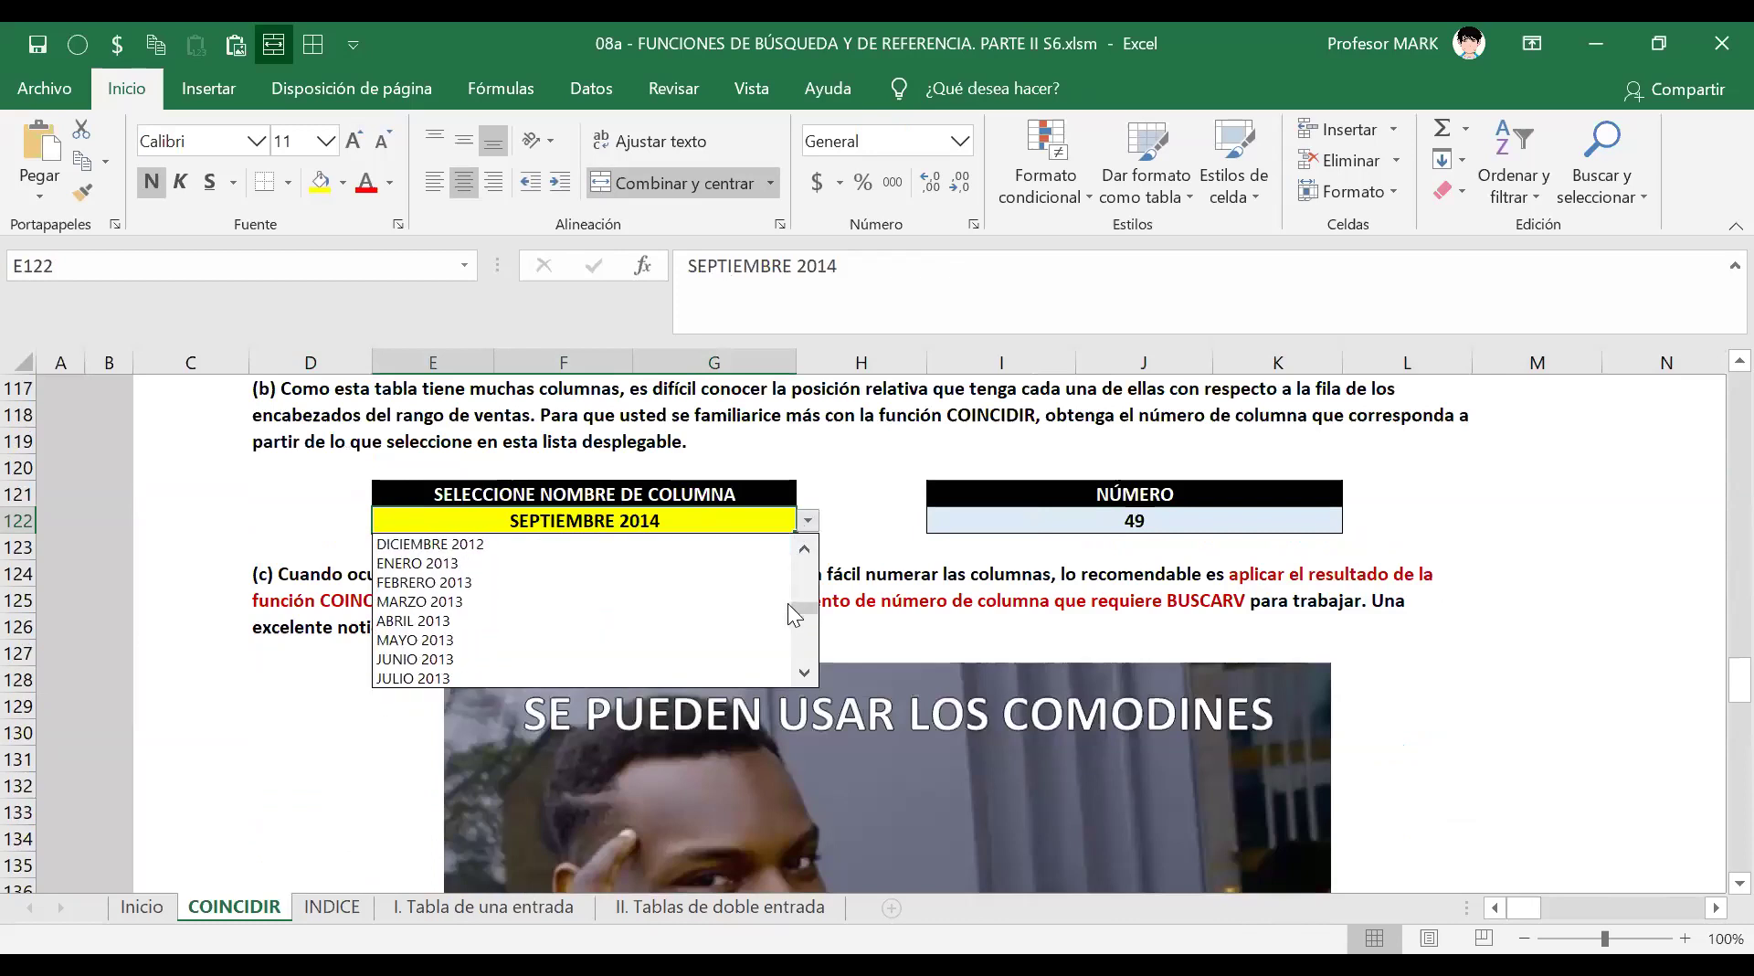
pyautogui.click(740, 587)
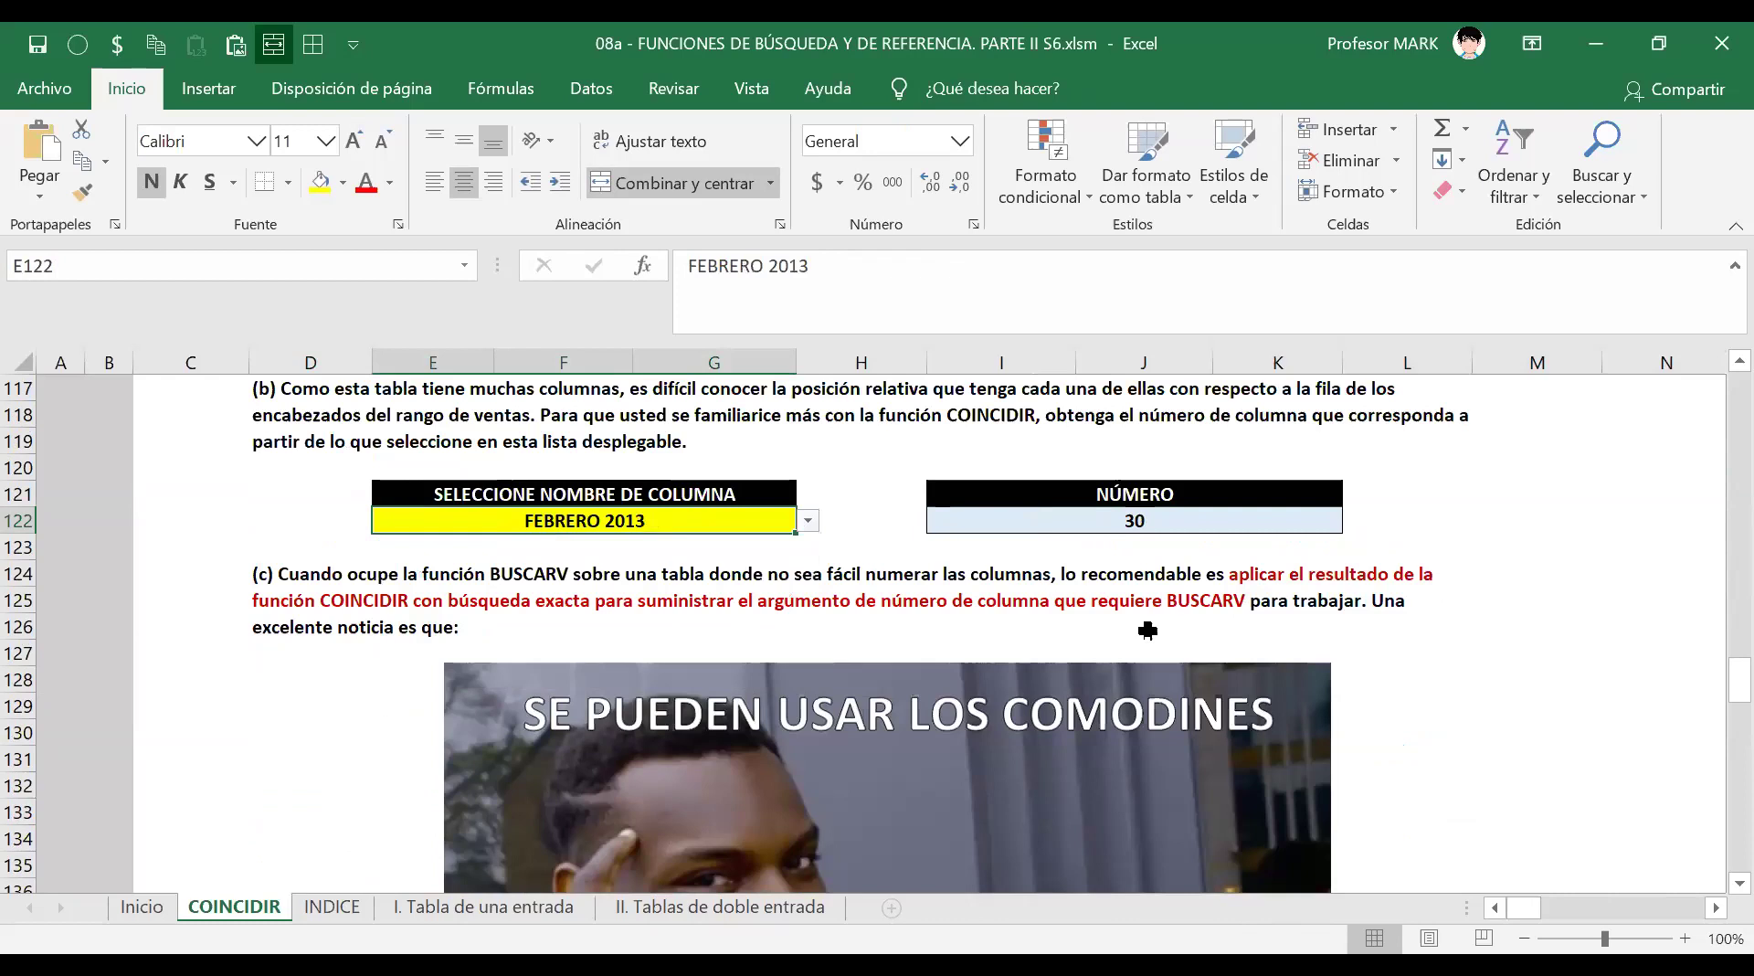
# Set the column name in E122 to CONTRATACIÓN.
pyautogui.click(809, 522)
pyautogui.moveTo(804, 611); pyautogui.dragTo(805, 554)
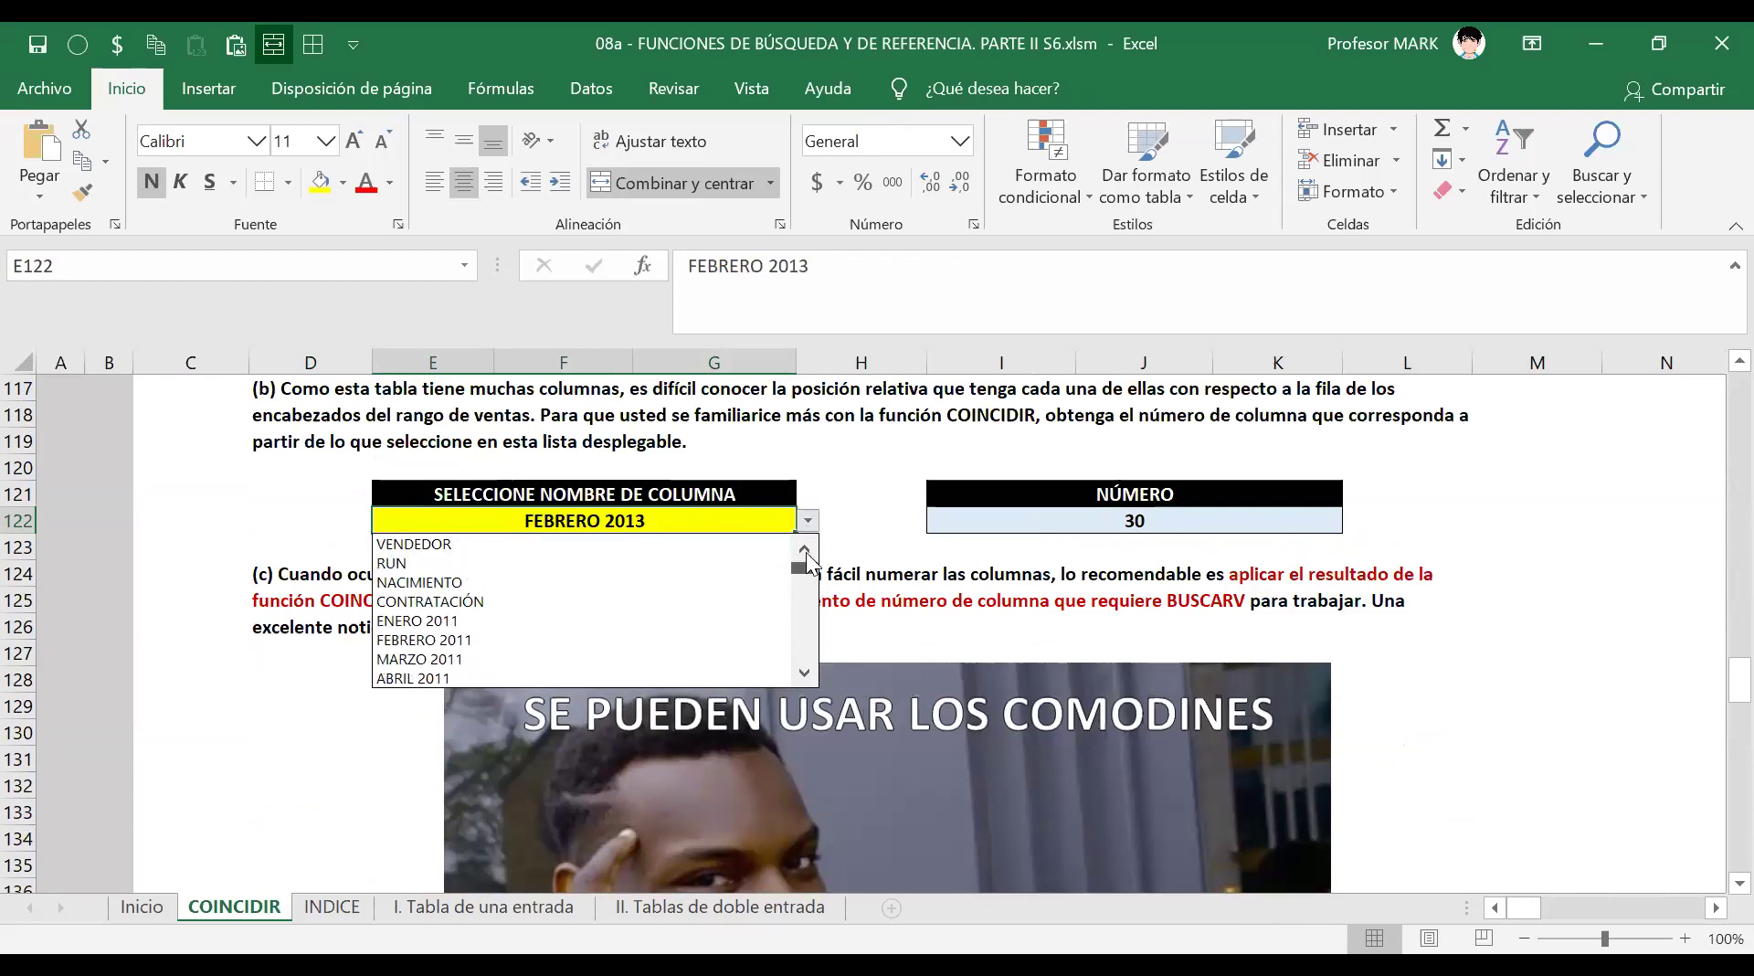
pyautogui.click(777, 601)
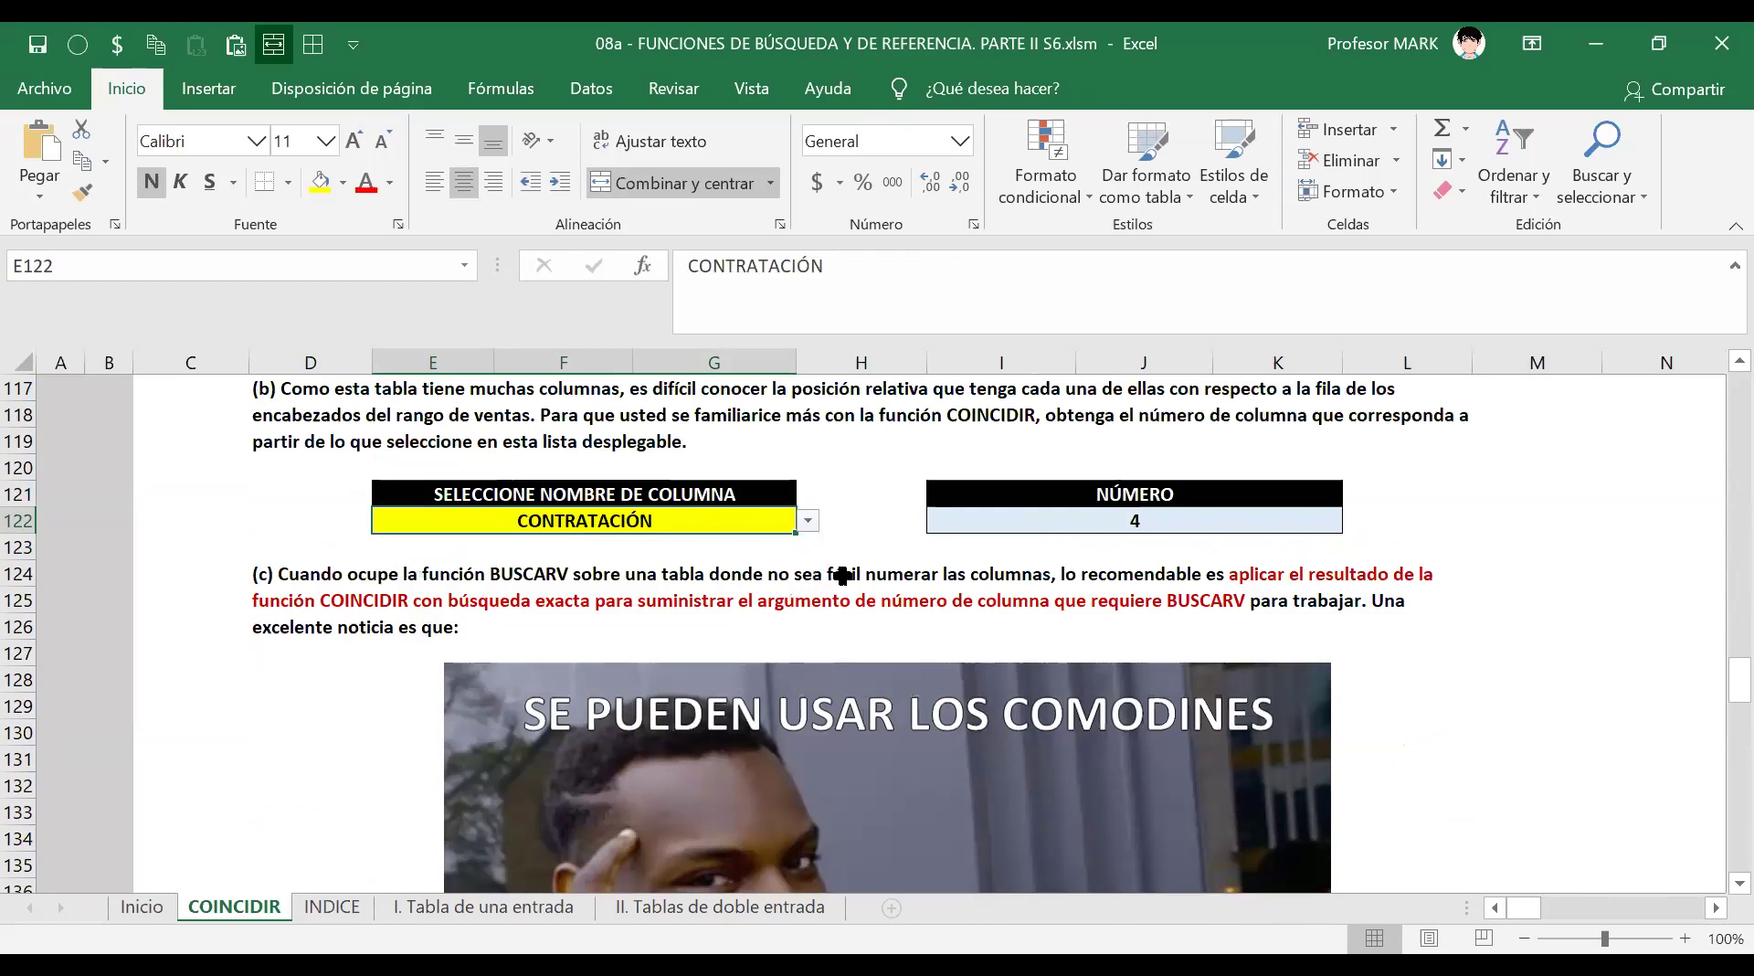
# Test the column names VENDEDOR, RUN and NACIMIENTO one after another in E122.
pyautogui.click(809, 520)
pyautogui.scroll(3, 733, 557)
pyautogui.click(732, 543)
pyautogui.click(808, 521)
pyautogui.click(777, 554)
pyautogui.click(809, 520)
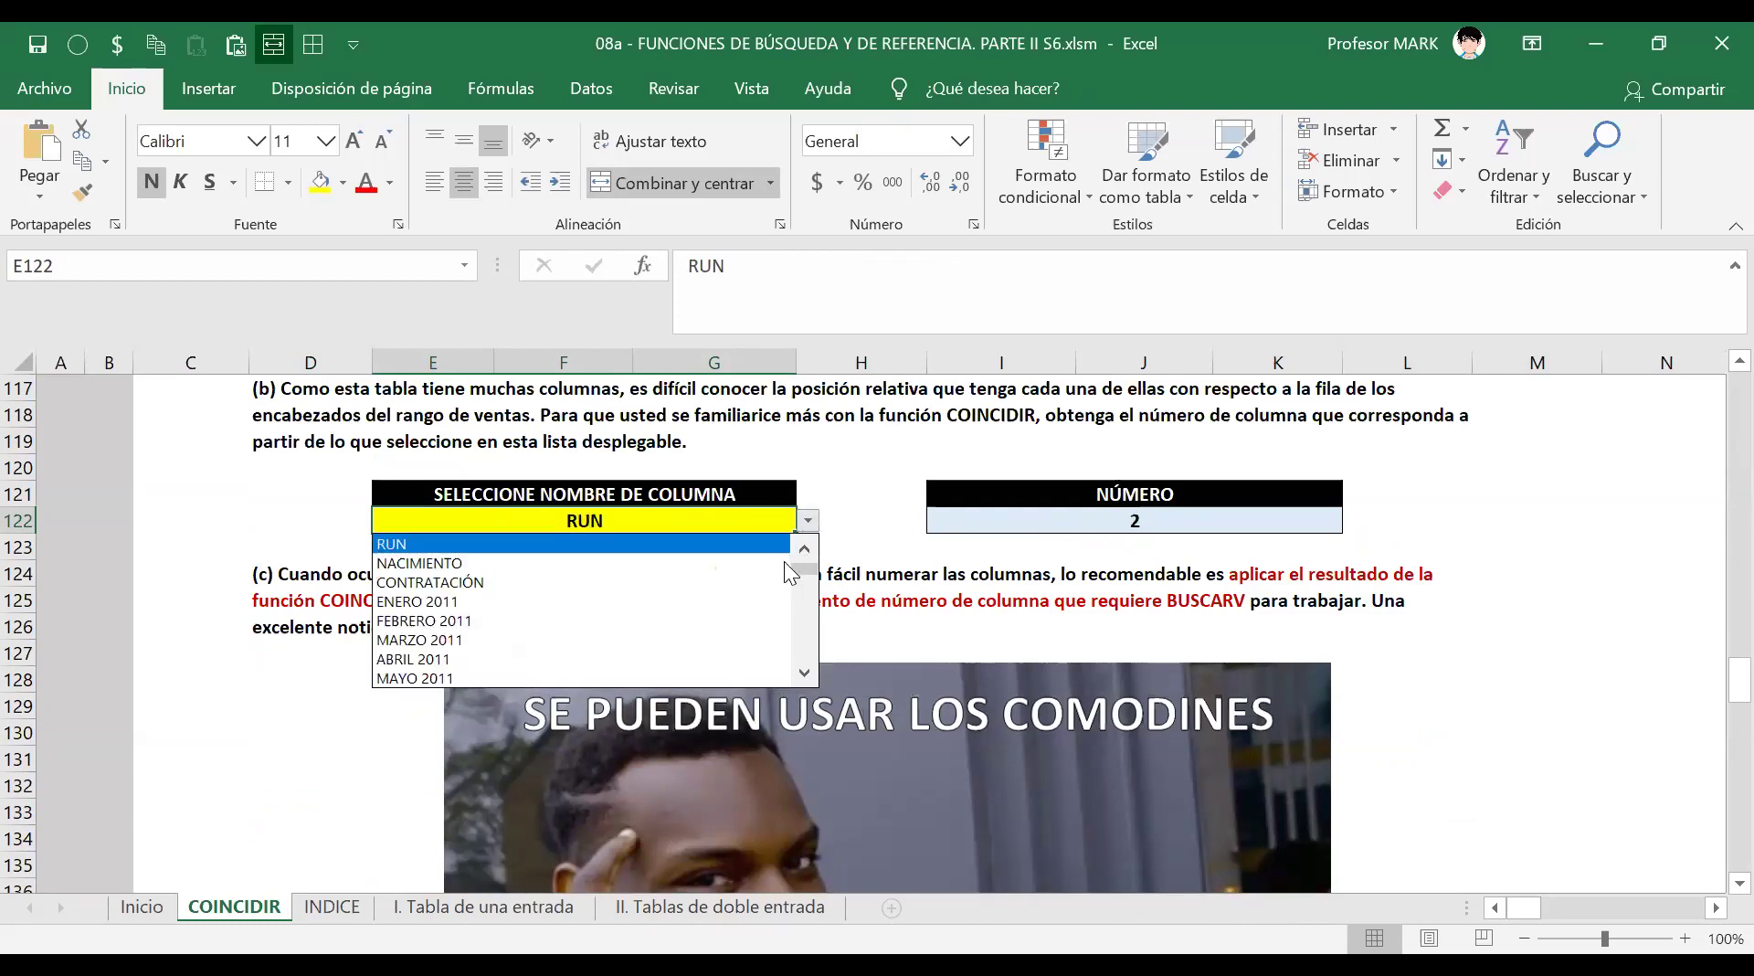
pyautogui.click(781, 558)
# Set the column name in E122 to OCTUBRE 2015, near the end of the header list.
pyautogui.click(809, 521)
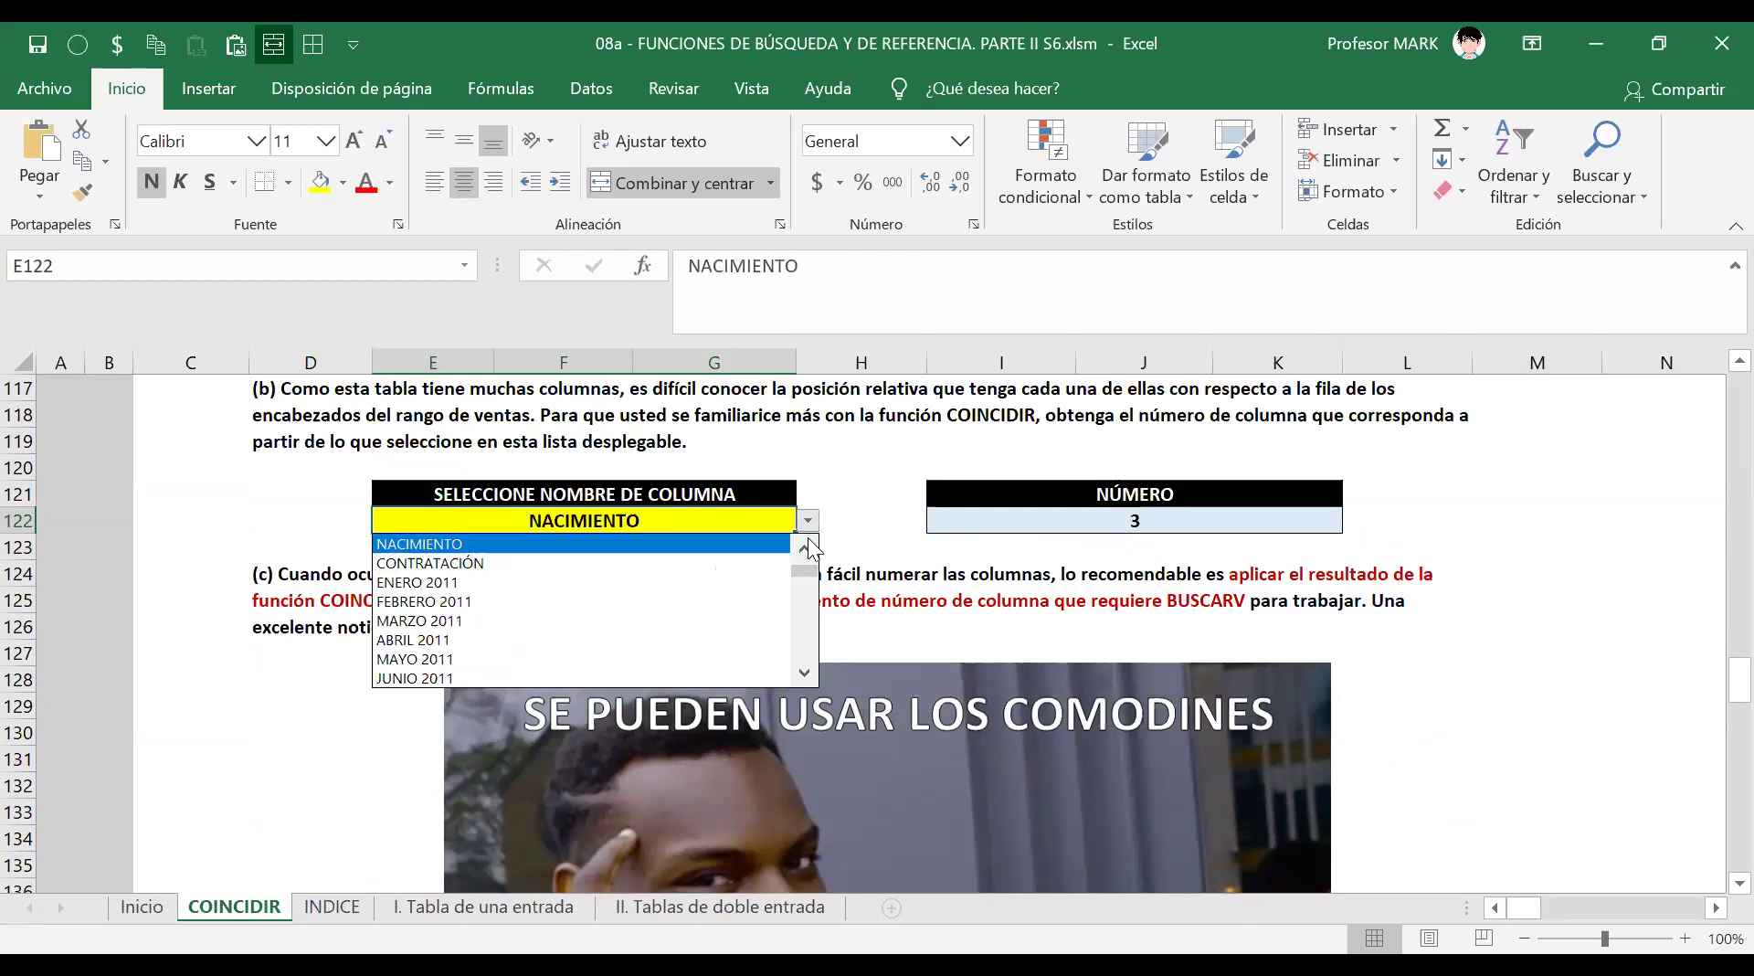
pyautogui.click(806, 605)
pyautogui.scroll(-4, 806, 650)
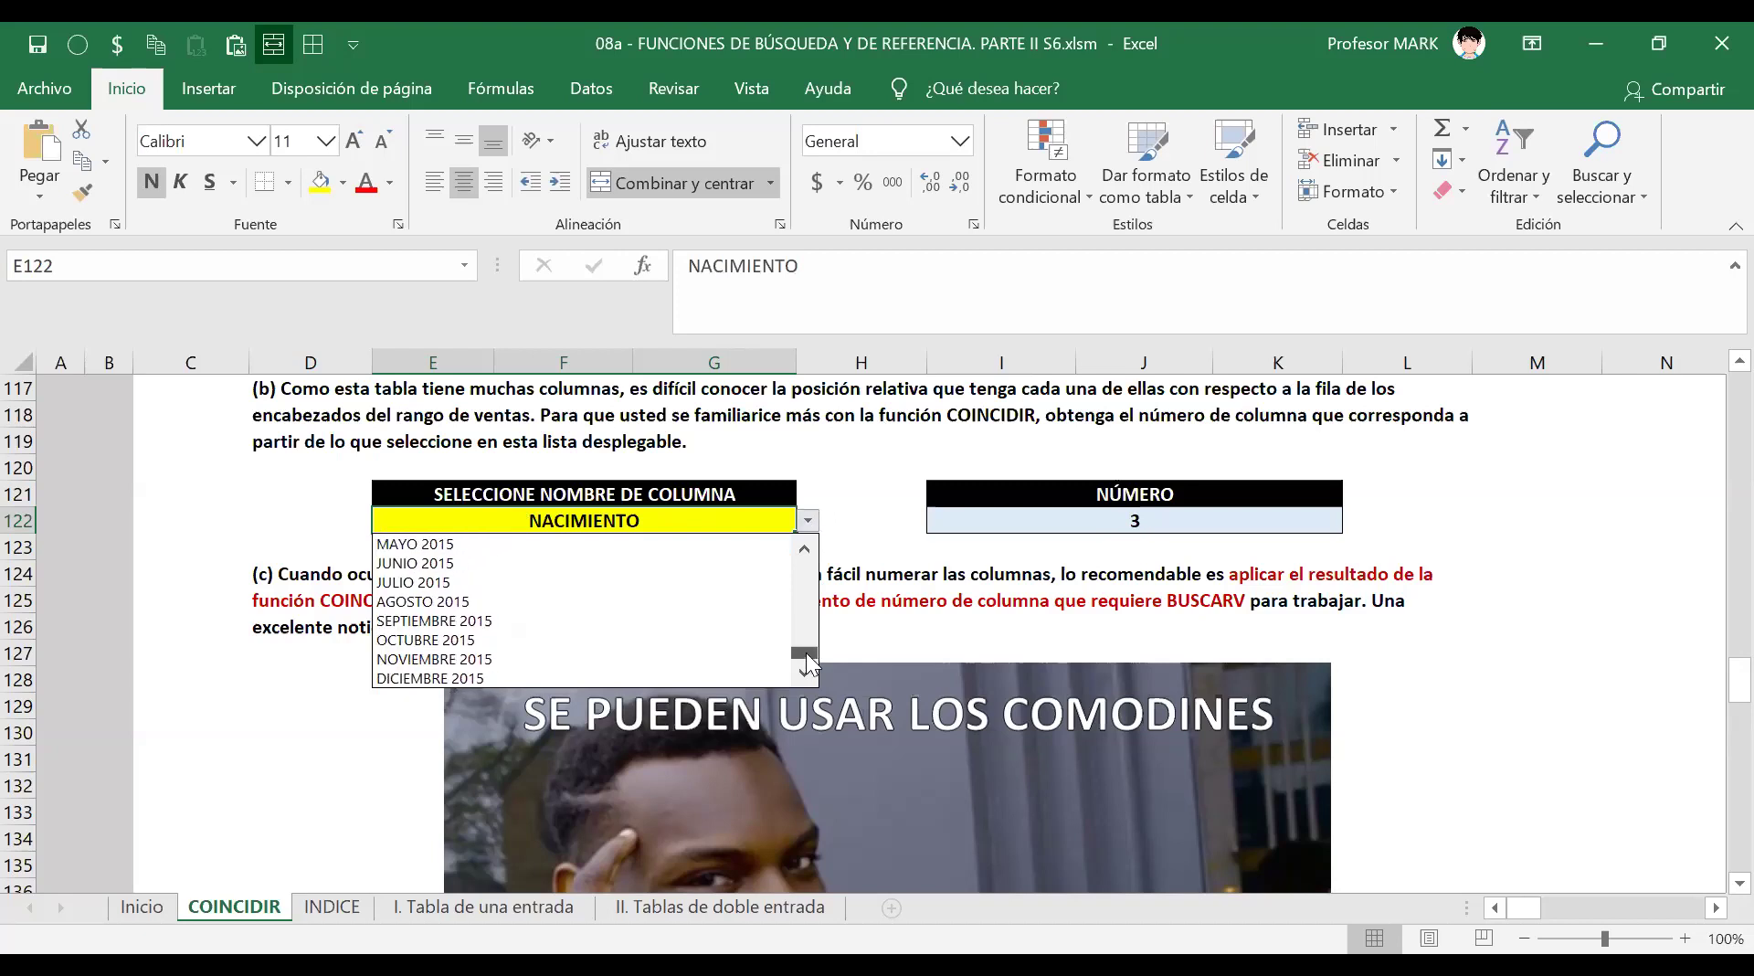
pyautogui.click(685, 641)
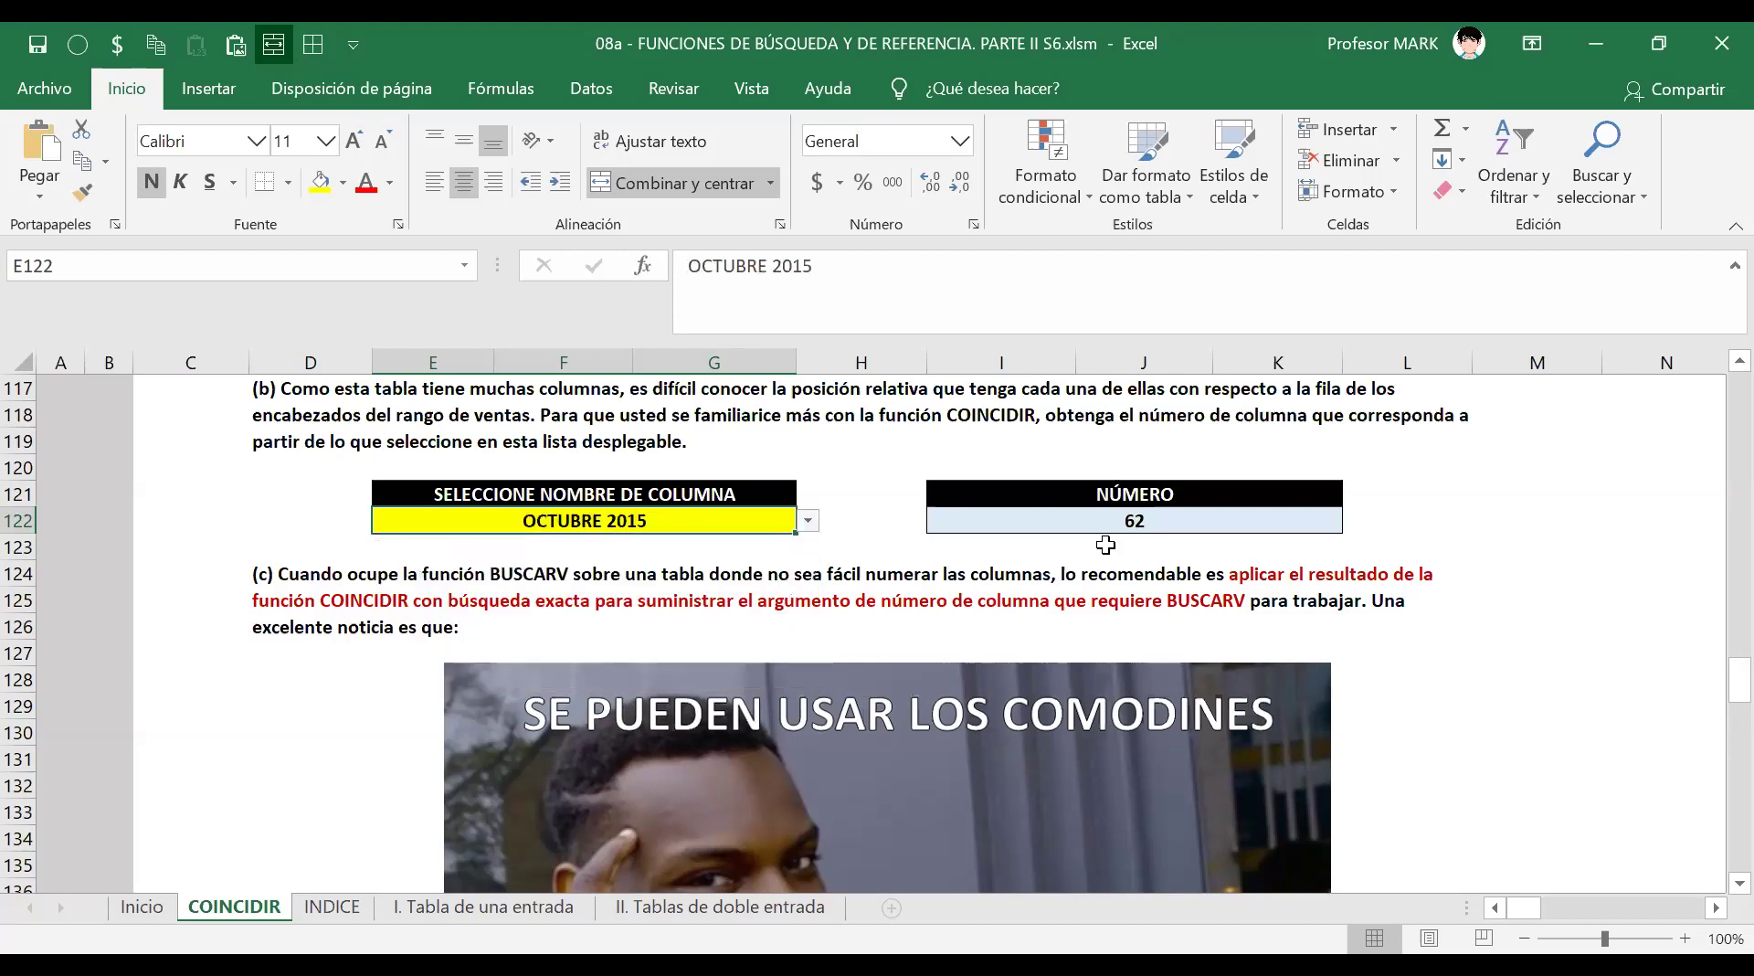
# Compare the NÚMERO formula in I122 with its lookup cell E122, and clear the column name from E122.
pyautogui.click(1143, 519)
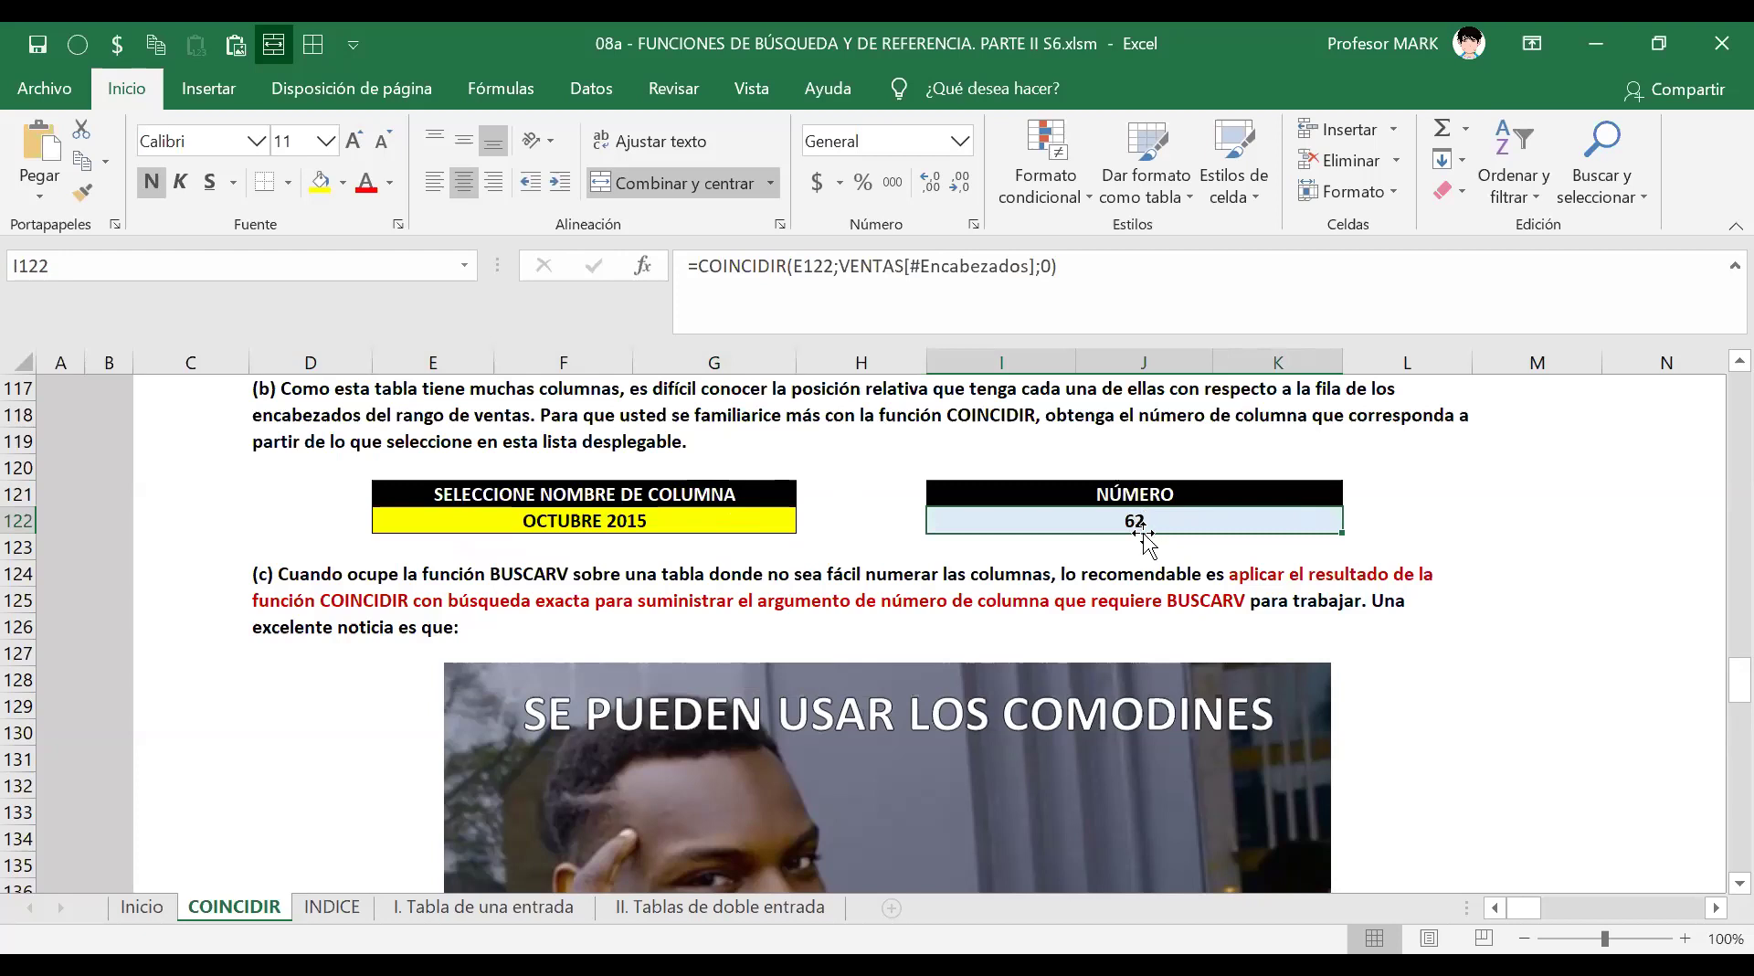
pyautogui.click(693, 518)
pyautogui.click(1087, 525)
pyautogui.click(972, 516)
pyautogui.click(683, 531)
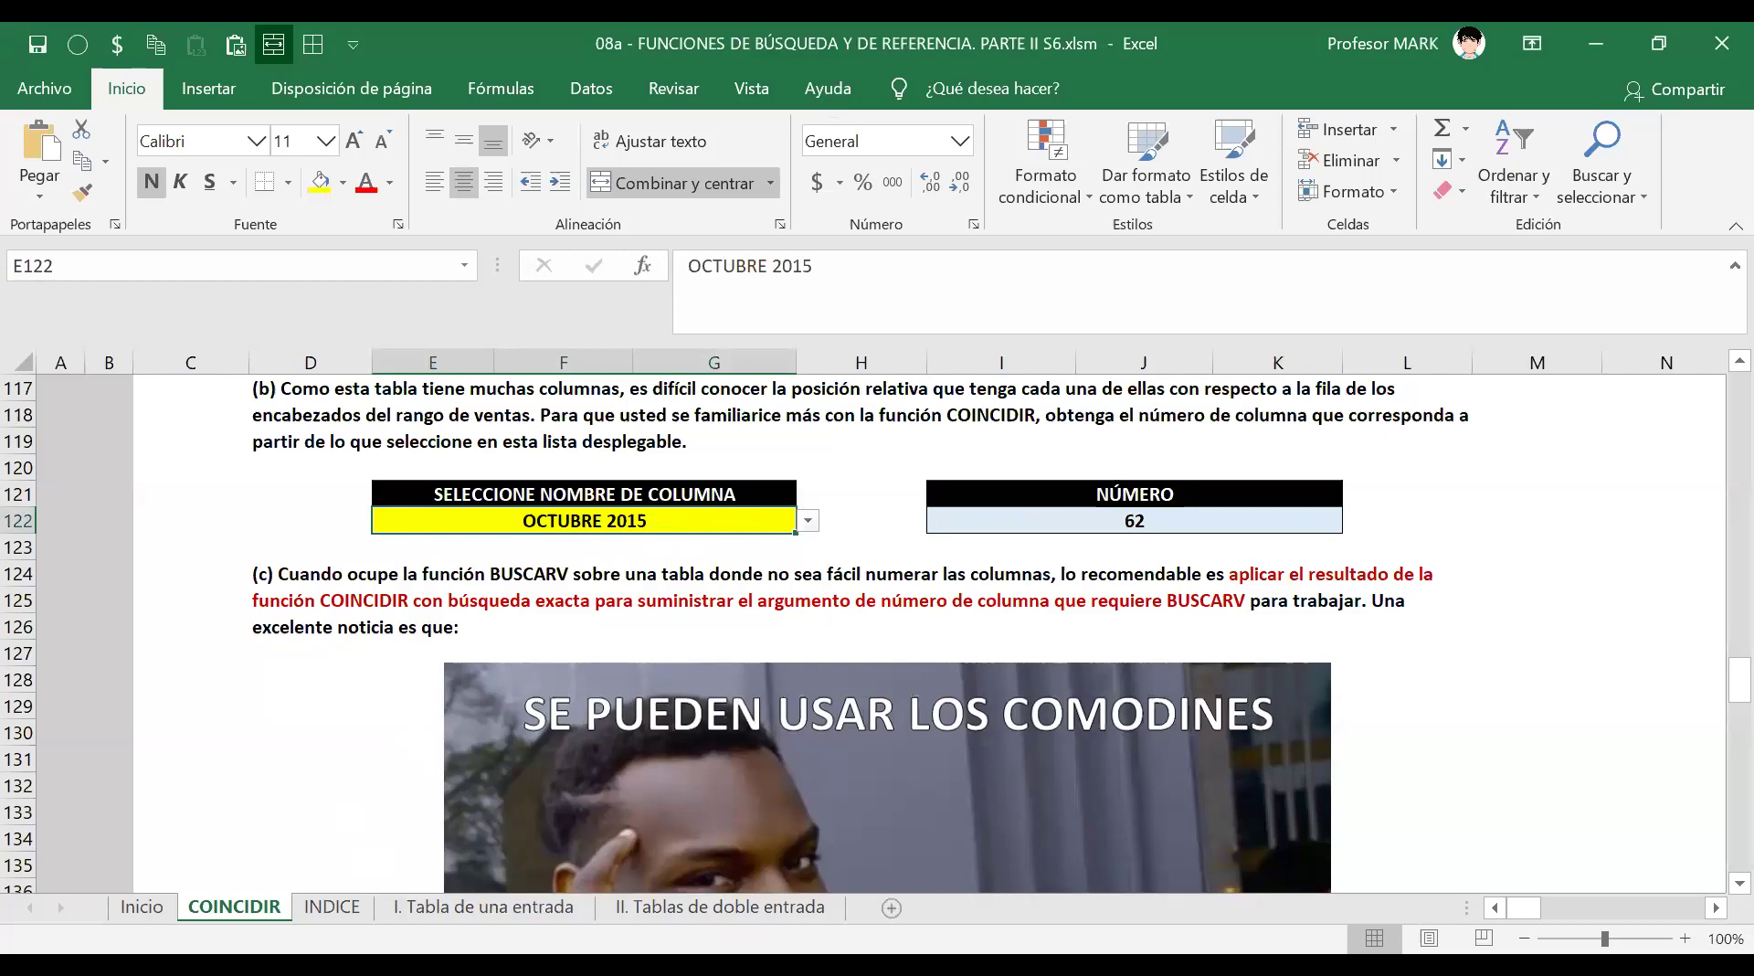
pyautogui.press('Delete')
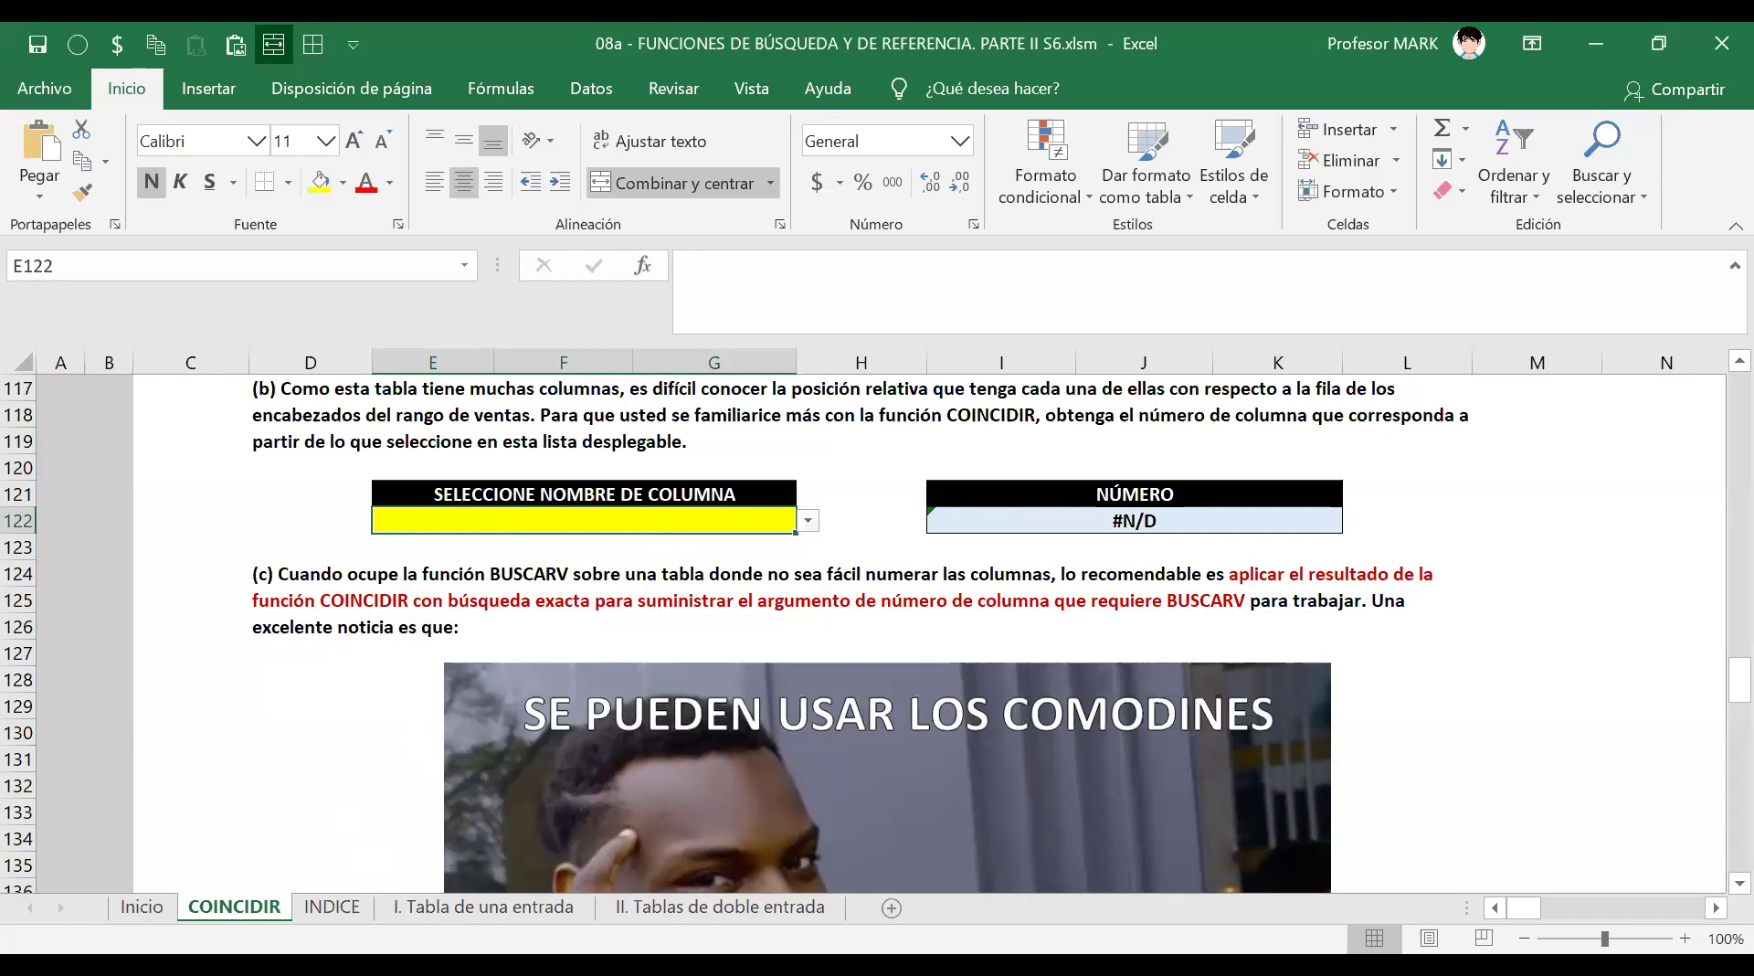
# Wrap the NÚMERO formula in SI.ERROR with empty text for errors: =SI.ERROR(COINCIDIR(E122;VENTAS[#Encabezados];0);"").
pyautogui.click(1209, 527)
pyautogui.press('F2')
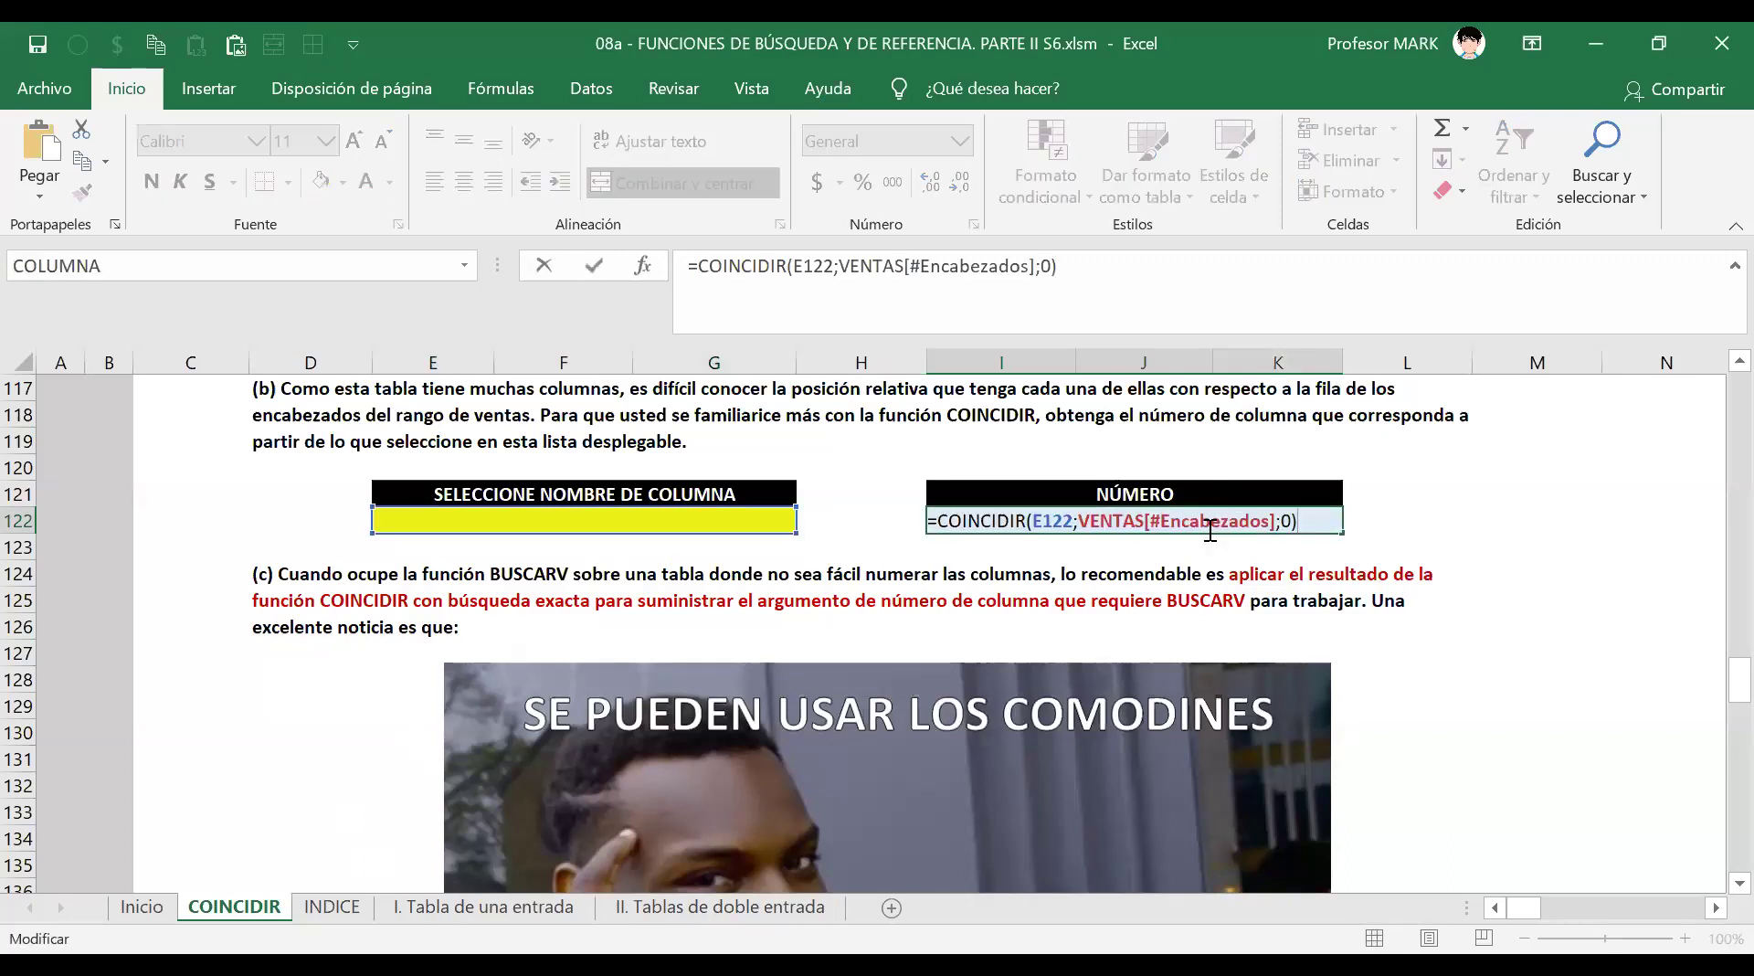
pyautogui.press('Home')
pyautogui.write('si.err')
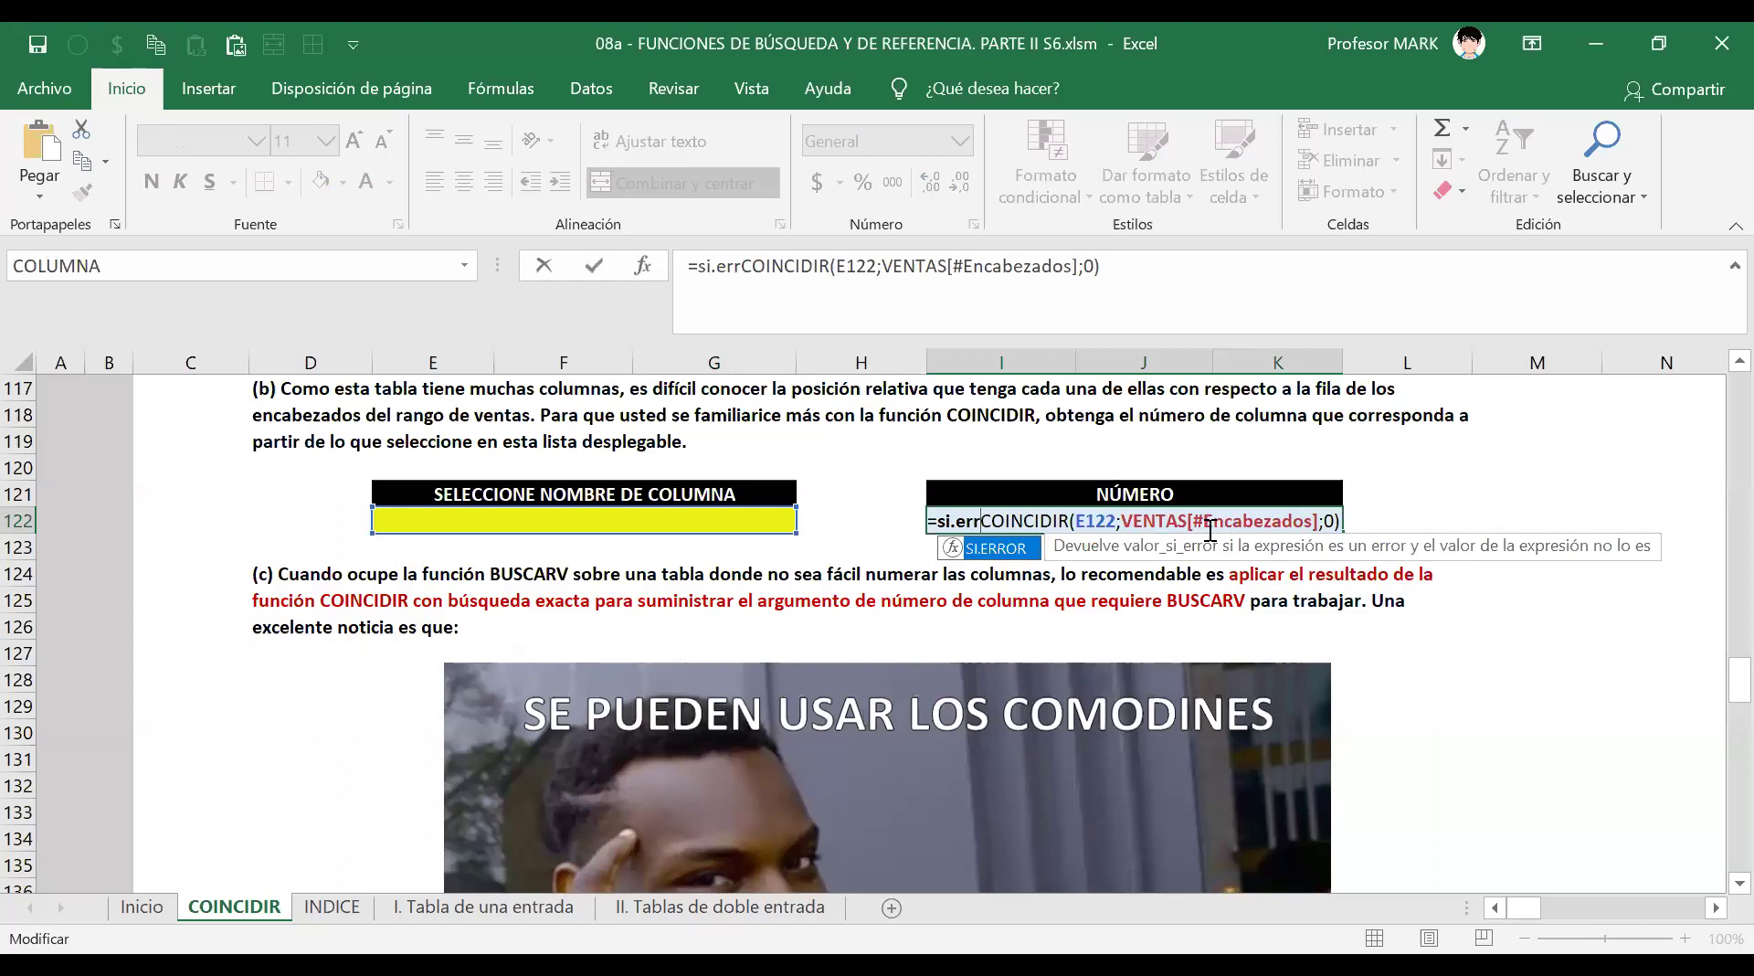
pyautogui.press('Tab')
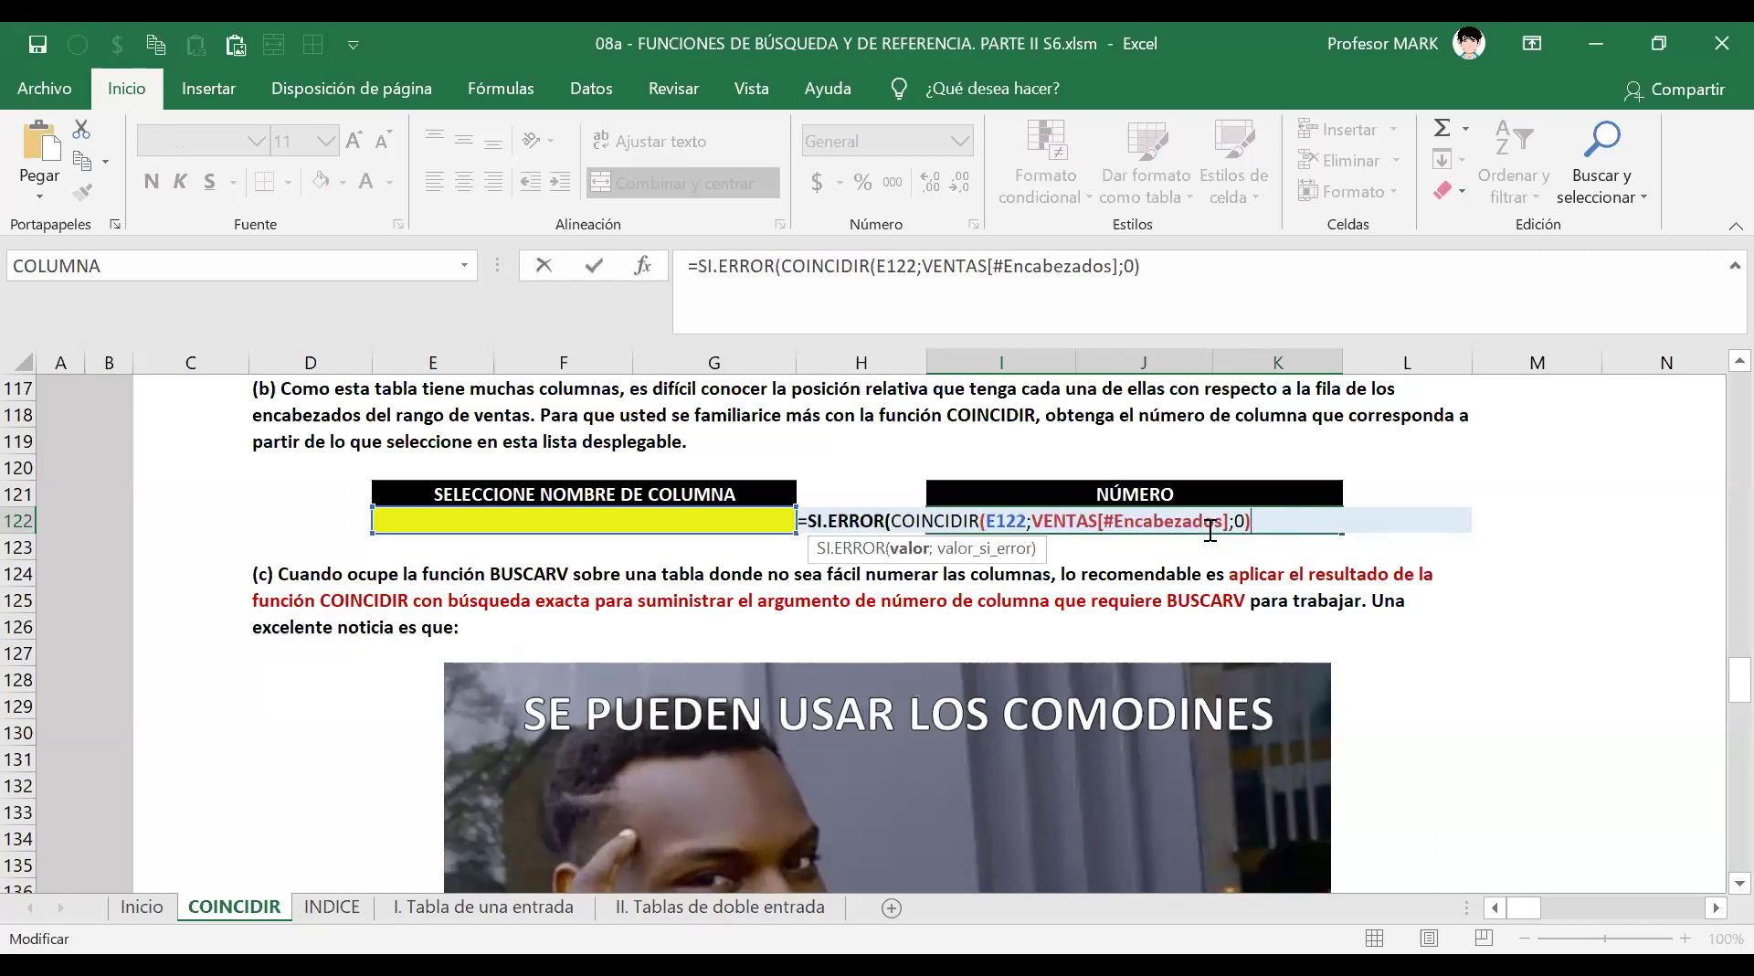
pyautogui.write(';')
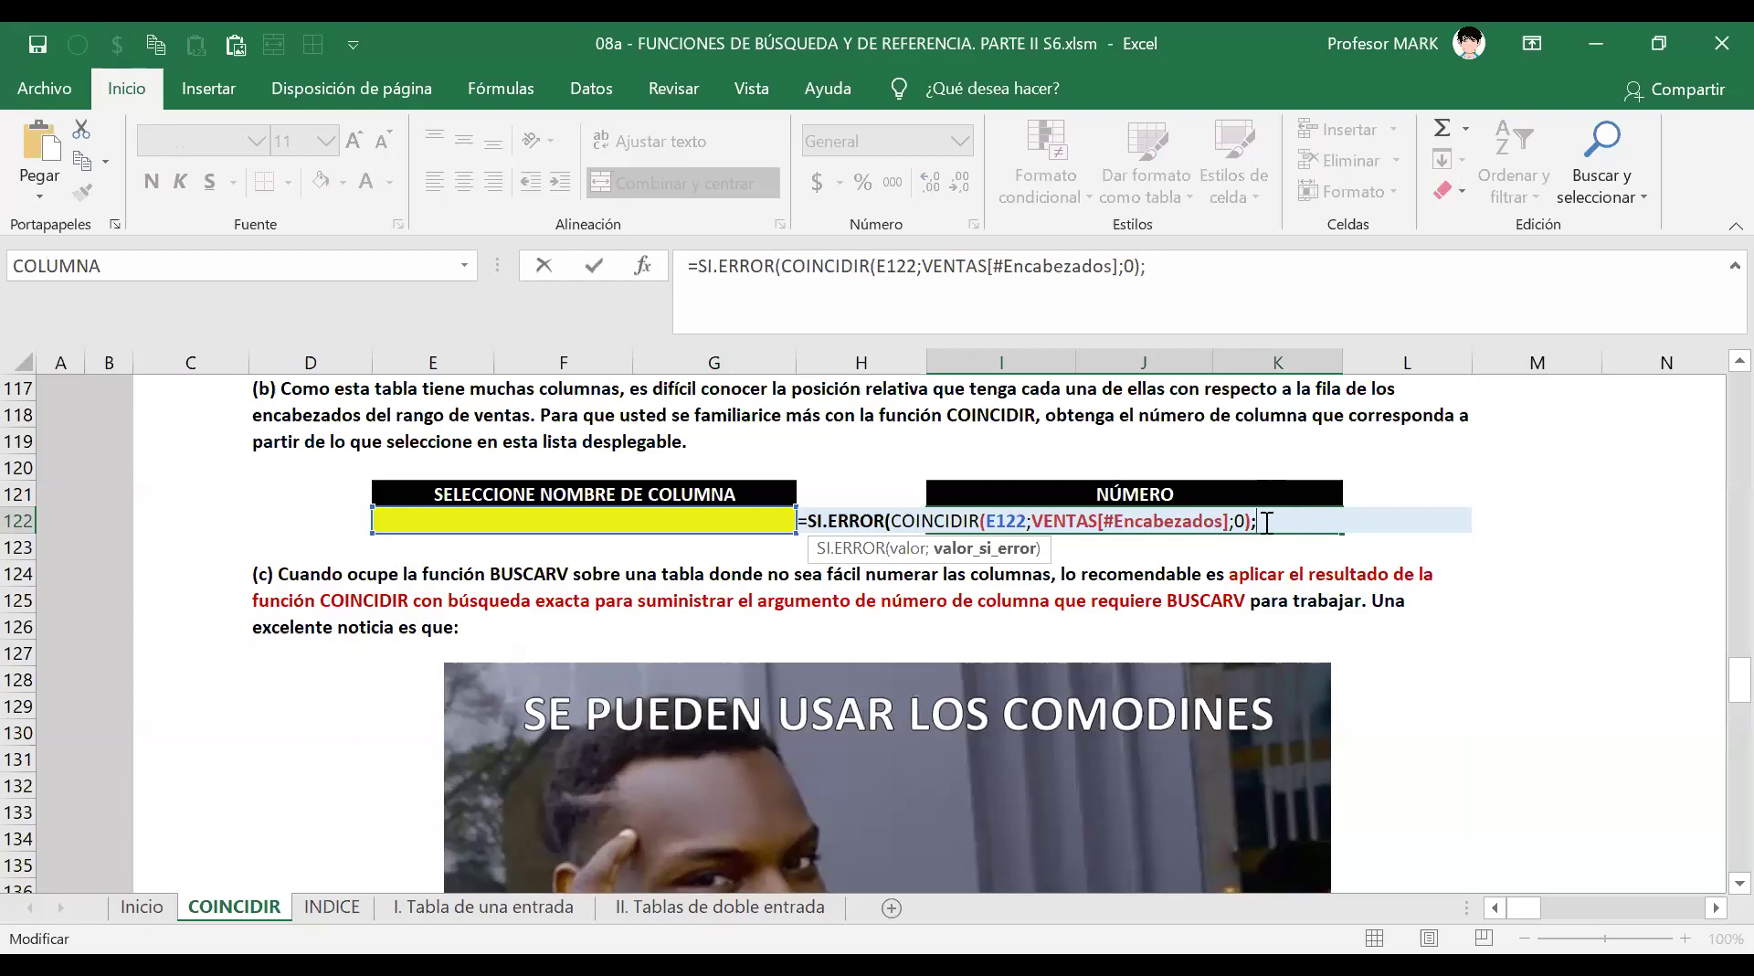
pyautogui.write('"")')
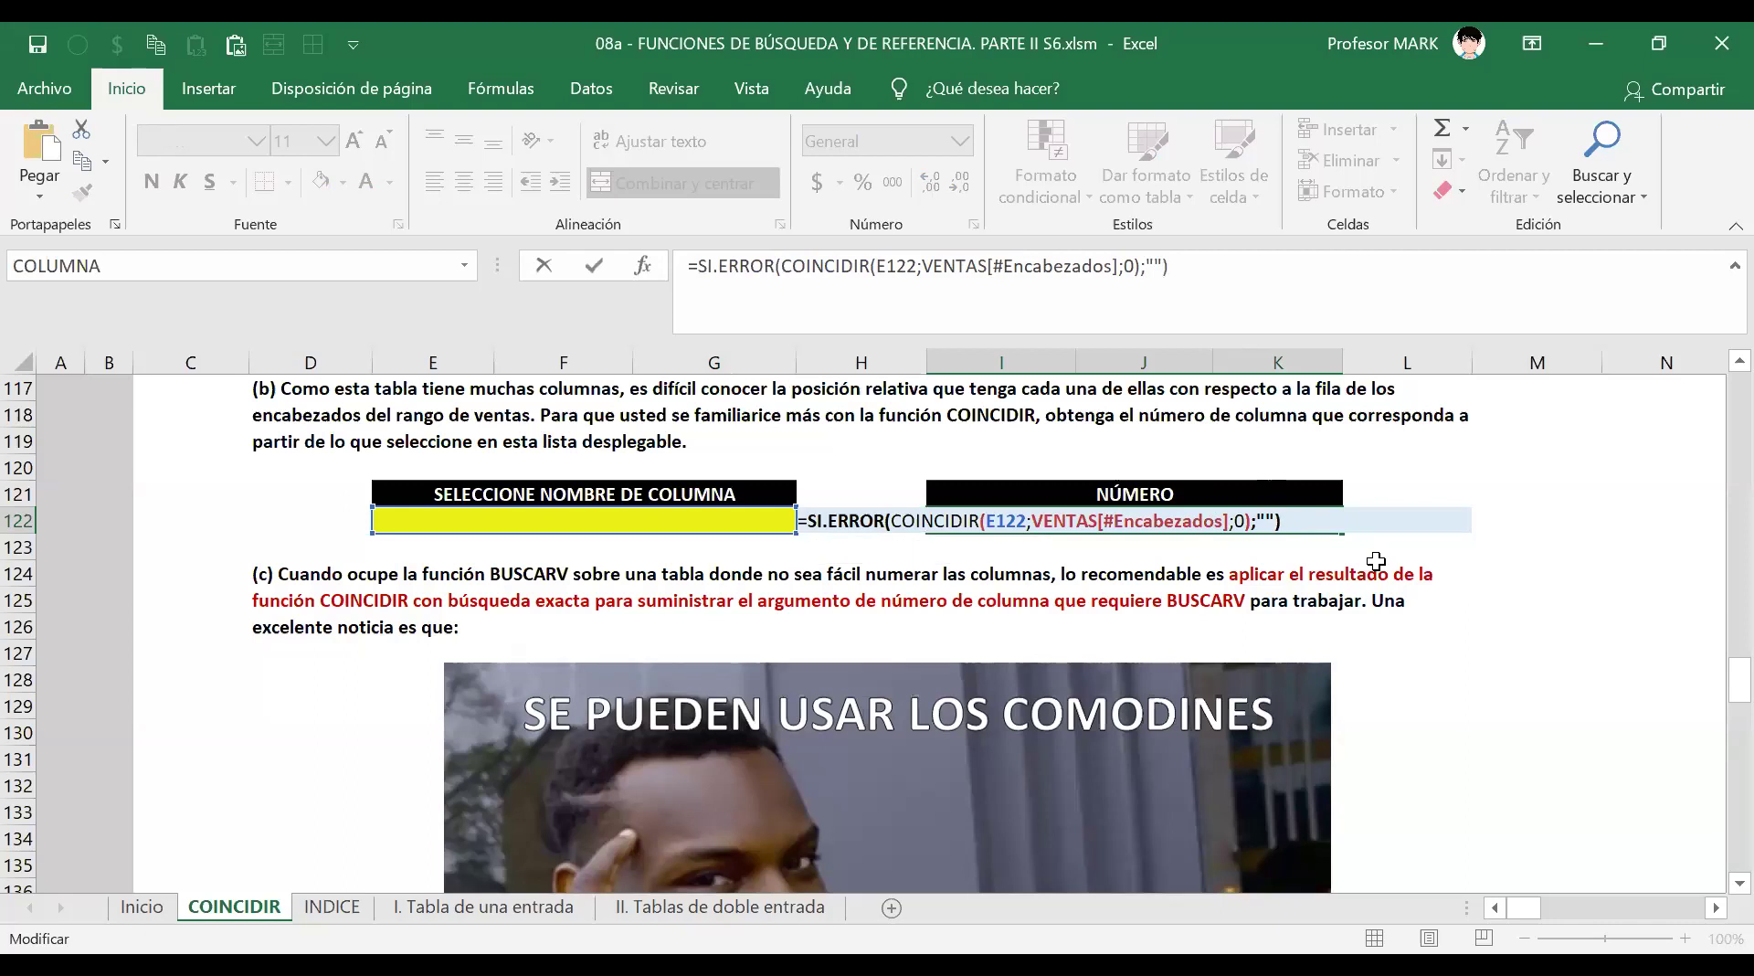
pyautogui.press('Return')
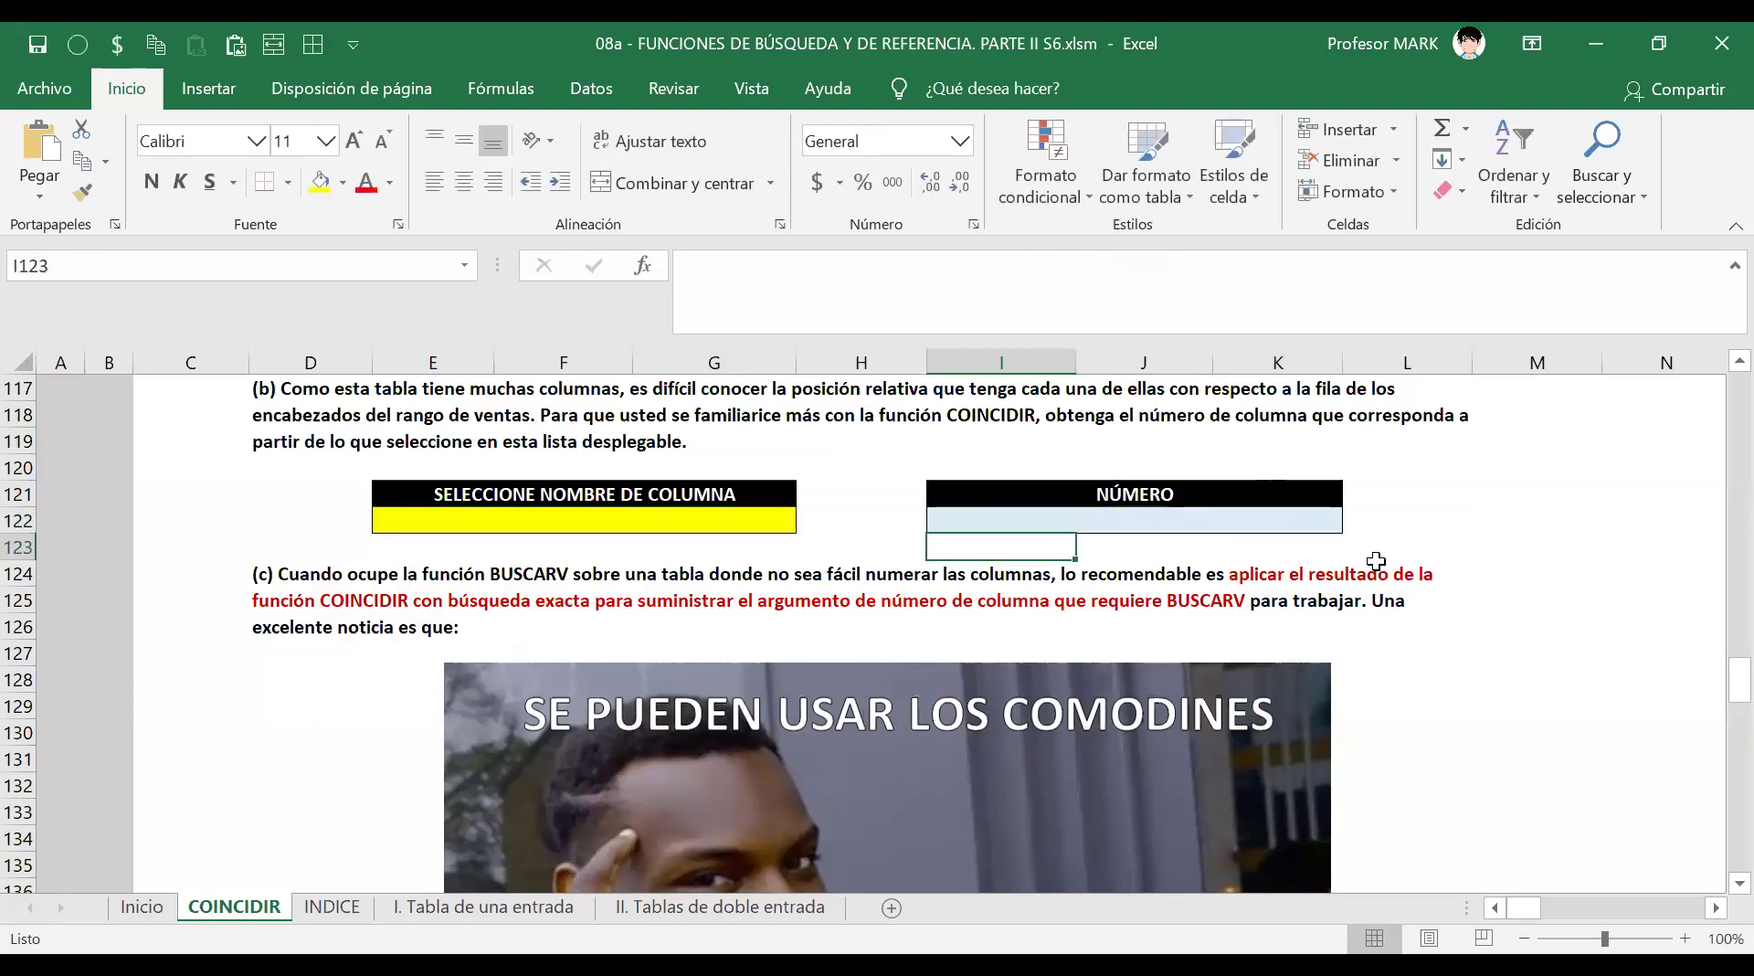
# Open the SI.ERROR formula in I122, highlight it entirely for review, and close it without changes.
pyautogui.press('Up')
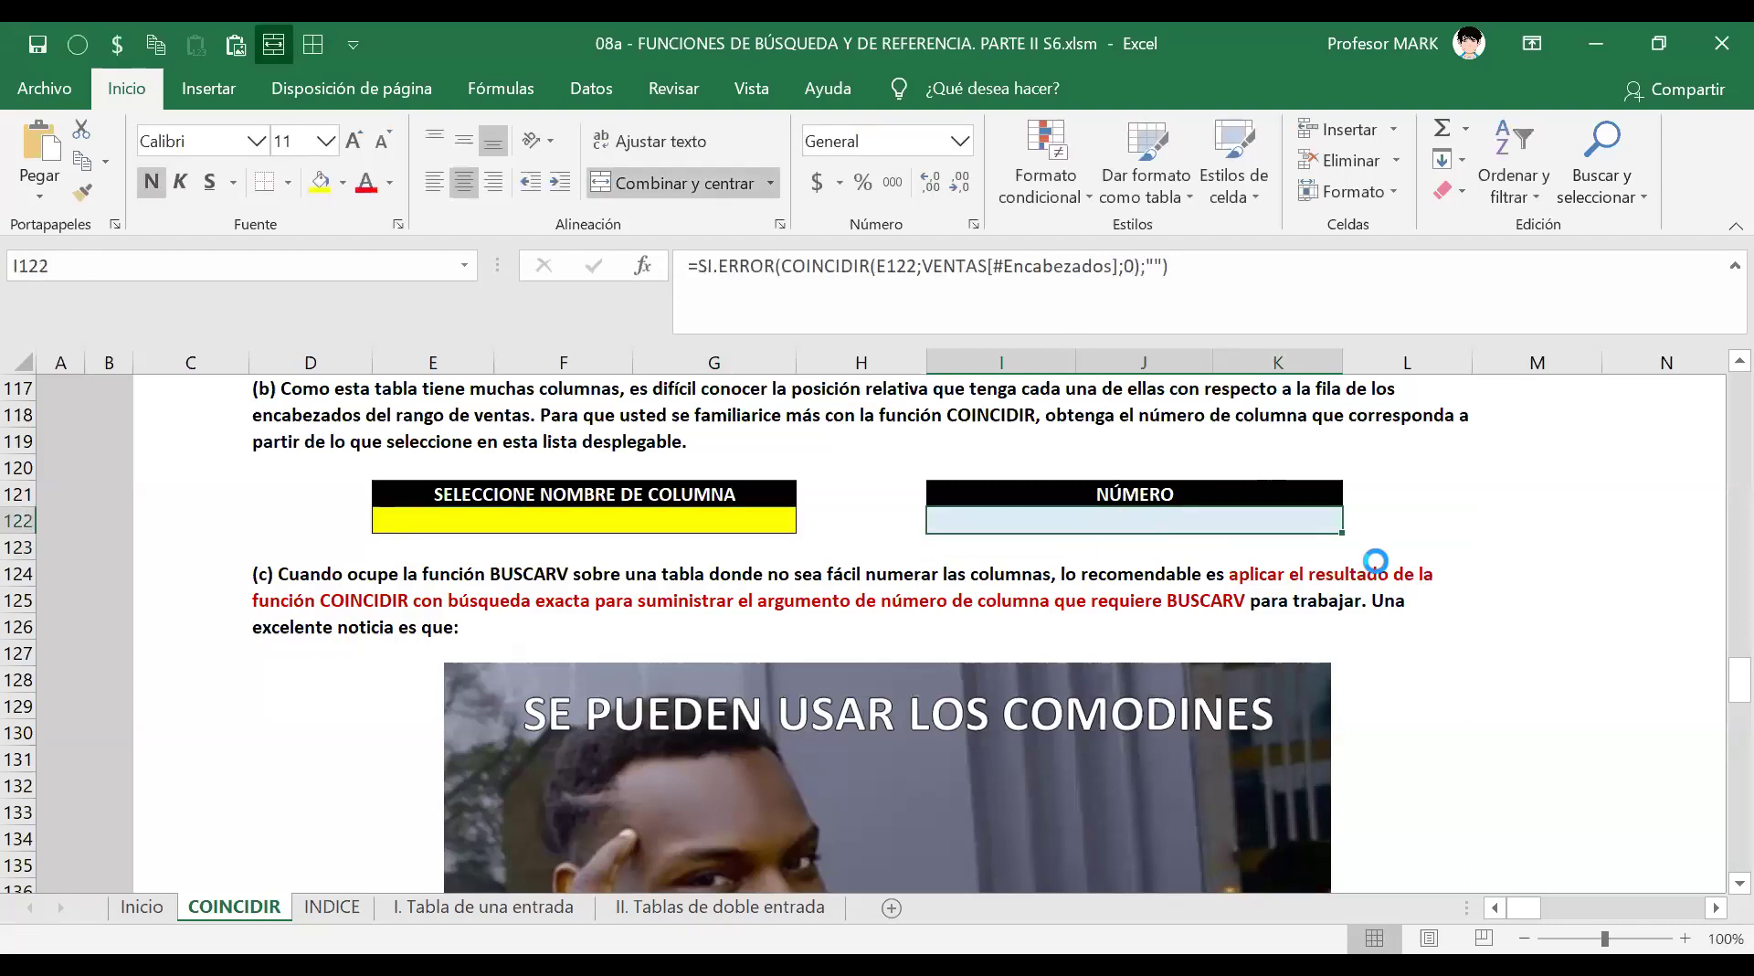
pyautogui.doubleClick(1180, 517)
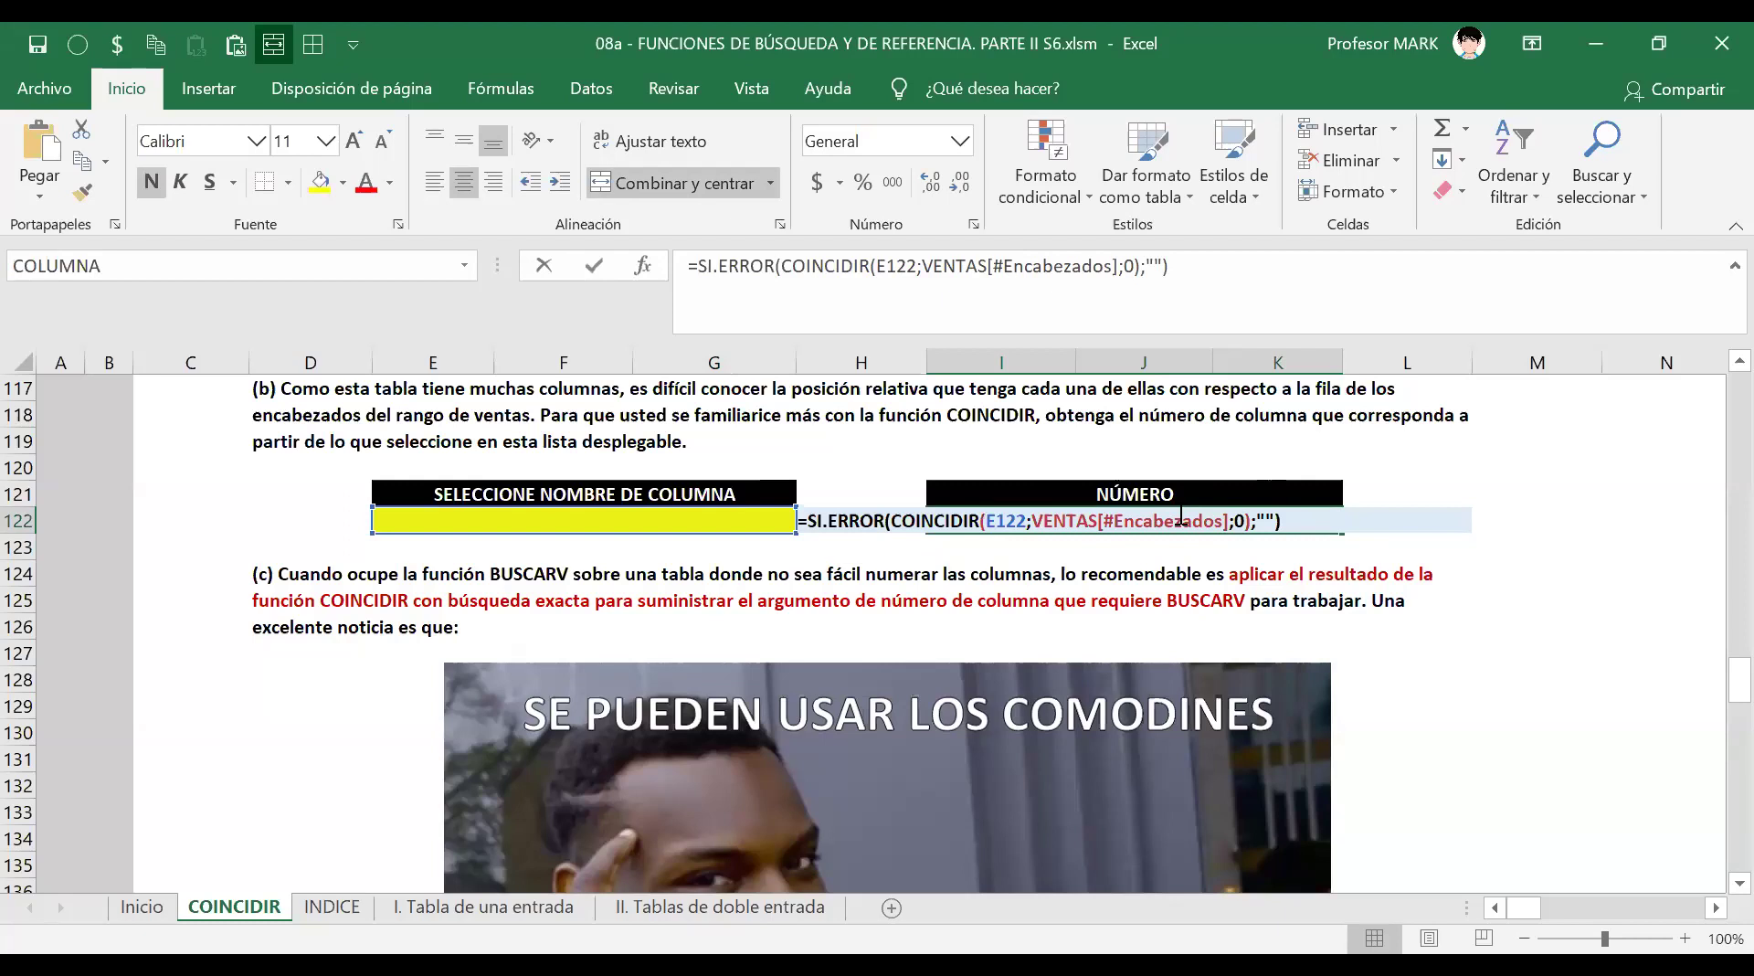
pyautogui.moveTo(799, 520); pyautogui.dragTo(1354, 523)
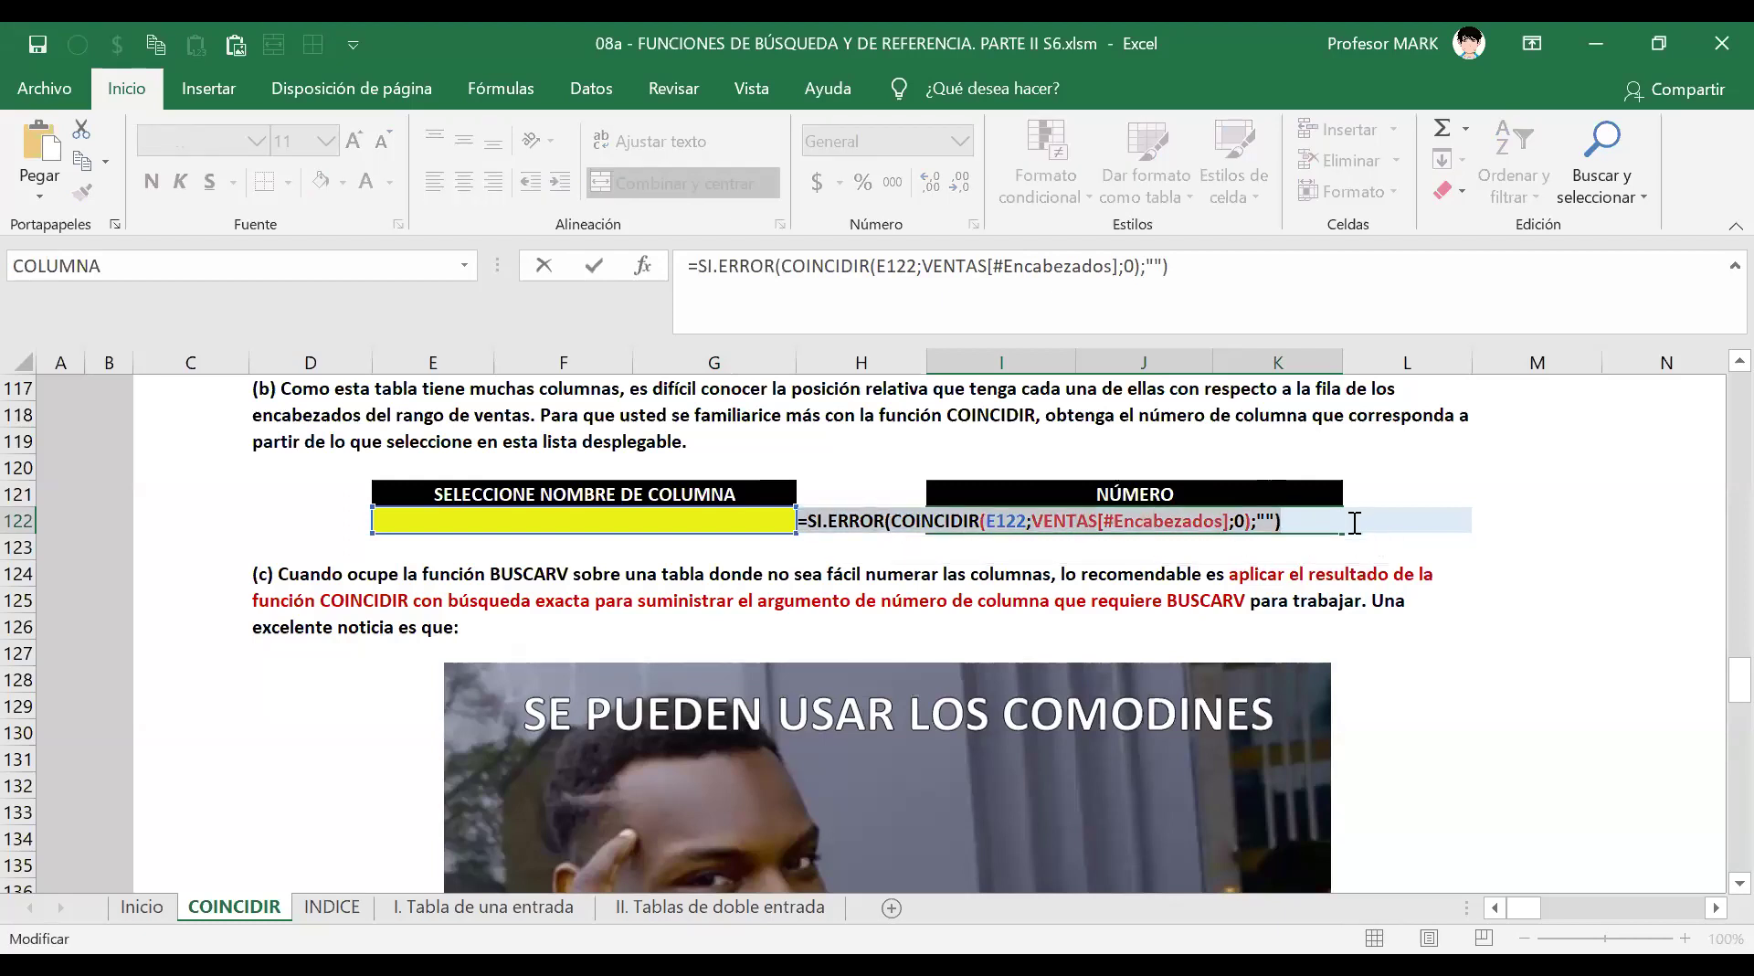
pyautogui.press('Return')
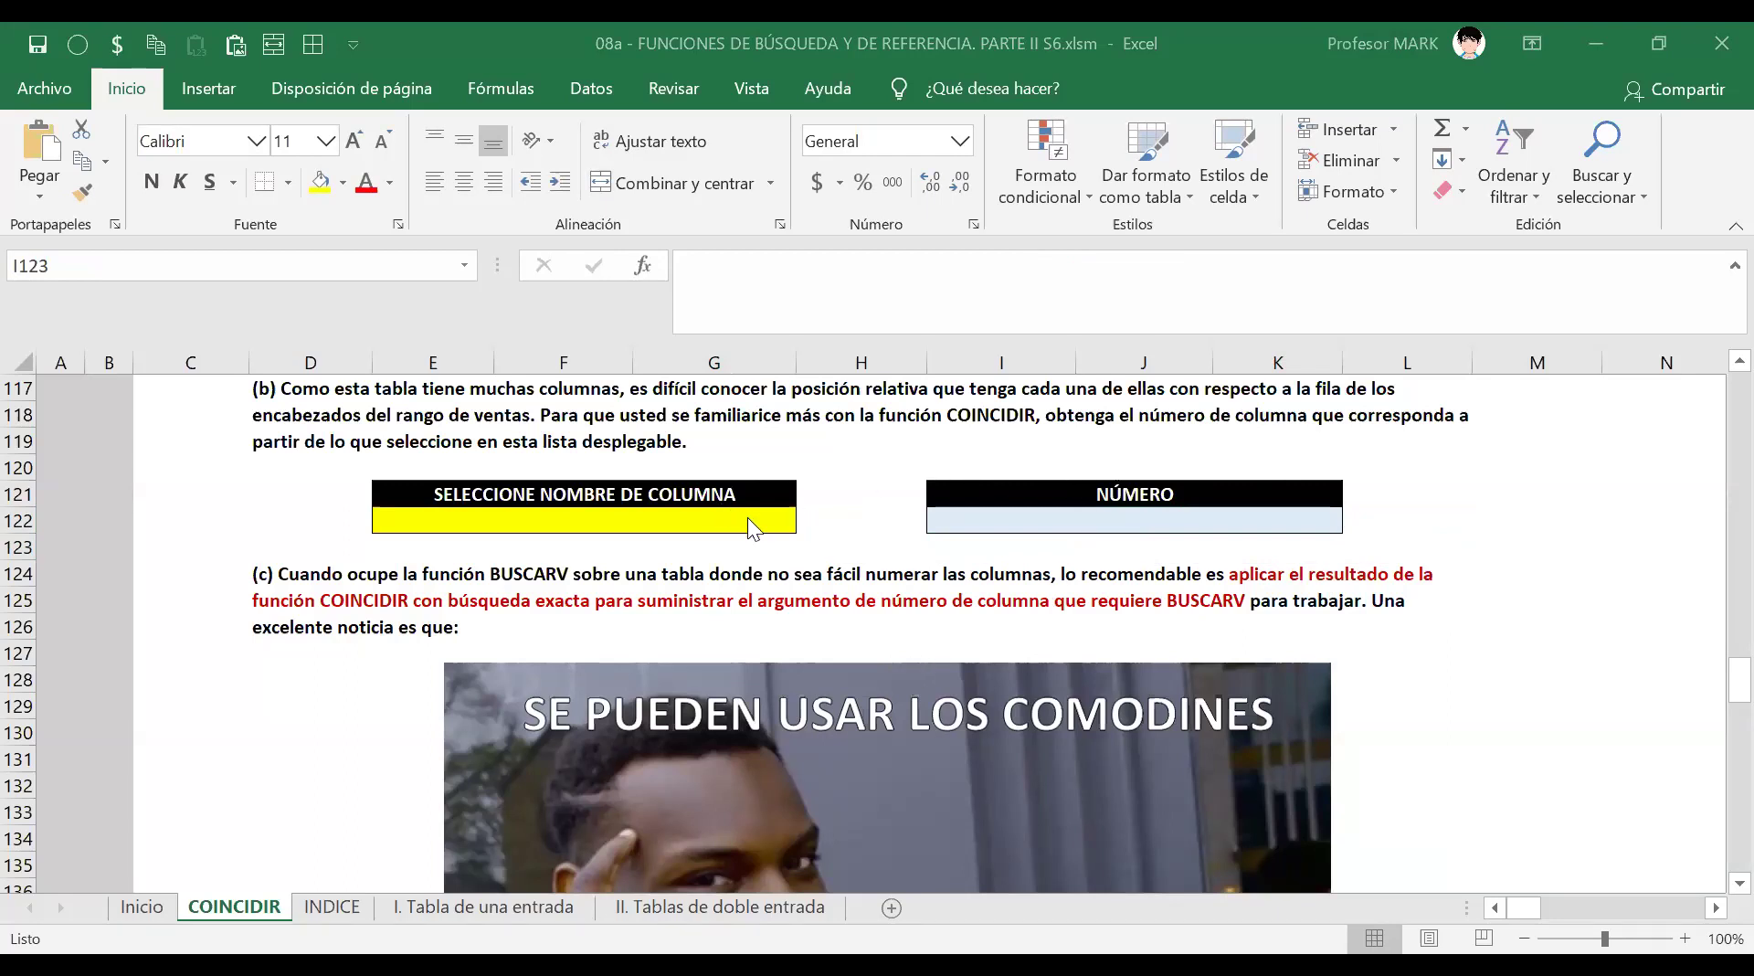
# Test the SI.ERROR formula by choosing ABRIL 2015 in E122 and clearing the cell again.
pyautogui.click(577, 528)
pyautogui.click(807, 520)
pyautogui.scroll(-3, 813, 594)
pyautogui.click(415, 620)
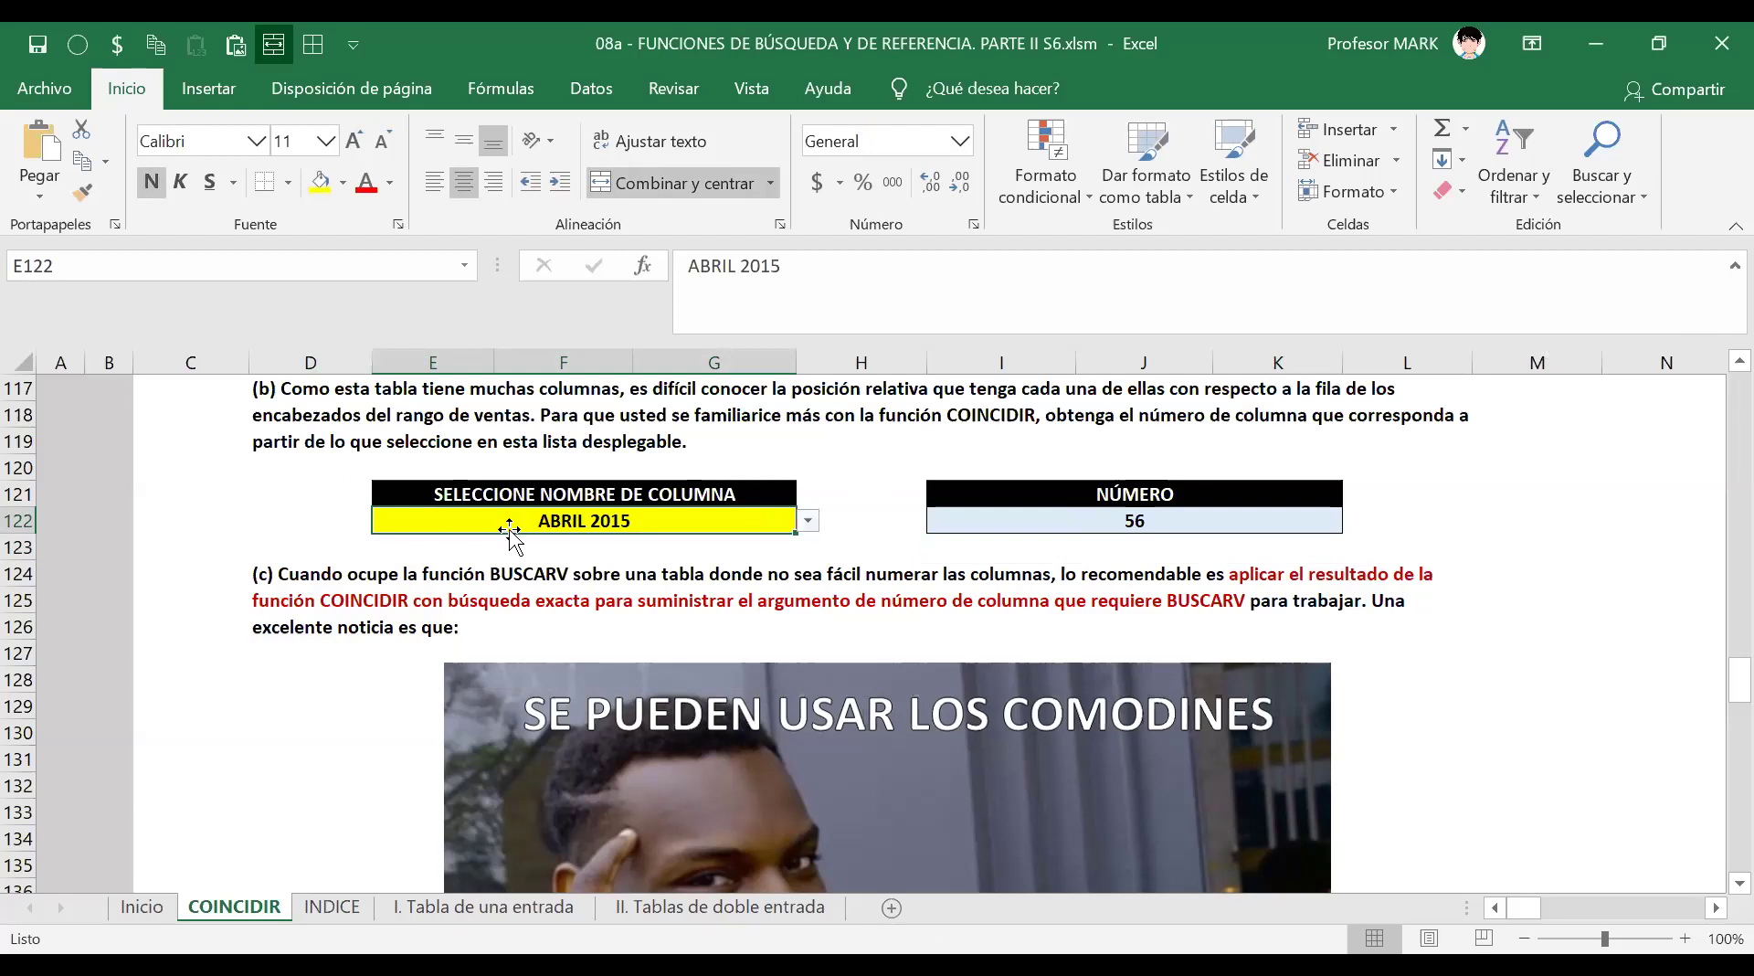
pyautogui.press('Delete')
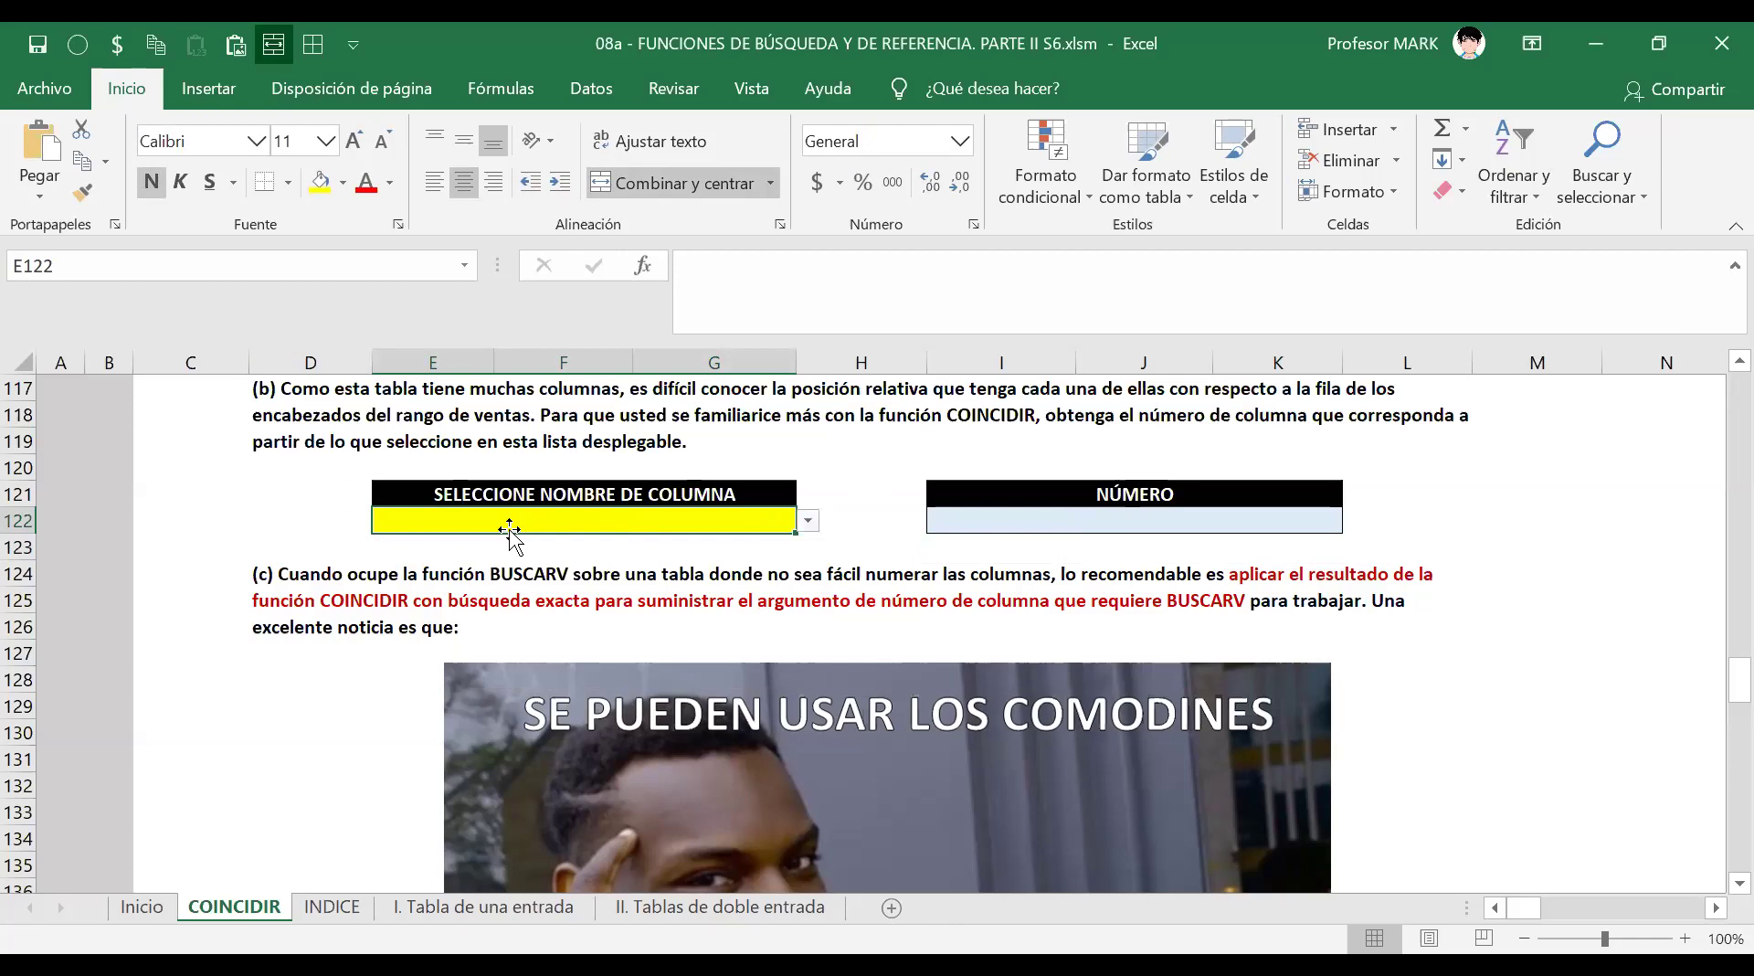
# Choose ABRIL 2011 as the column name in E122, and select the part (c) instructions in D124.
pyautogui.hotkey('alt', 'Down')
pyautogui.press('End')
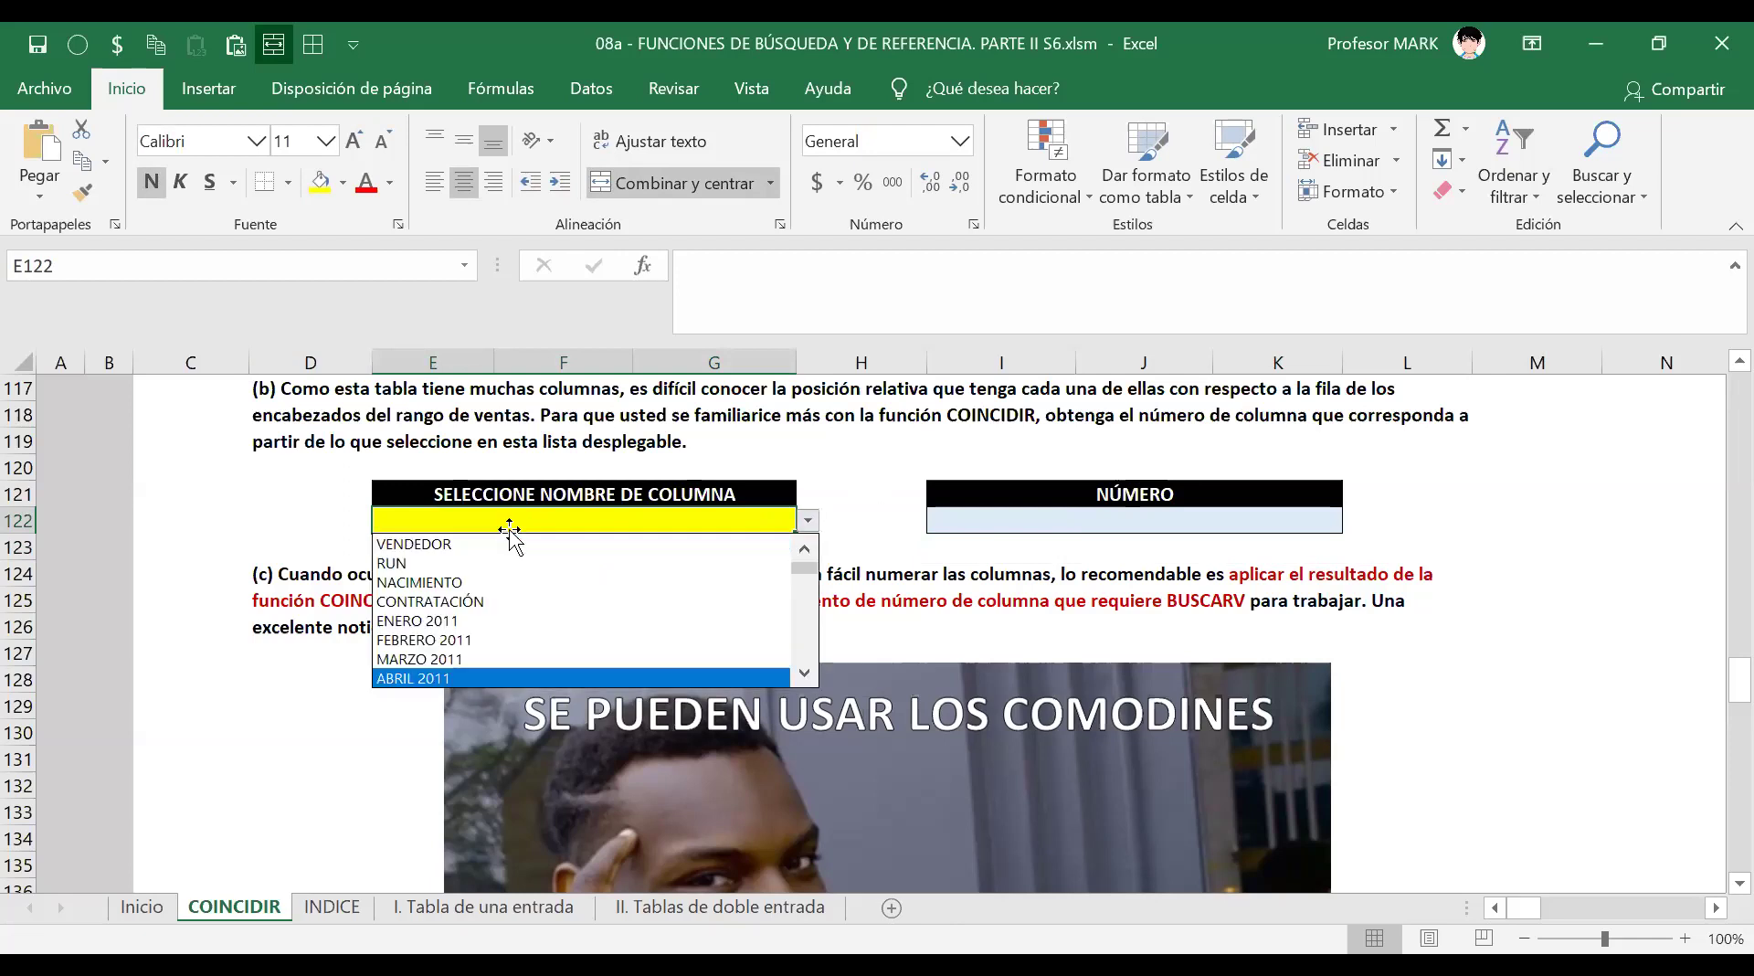
pyautogui.press('Return')
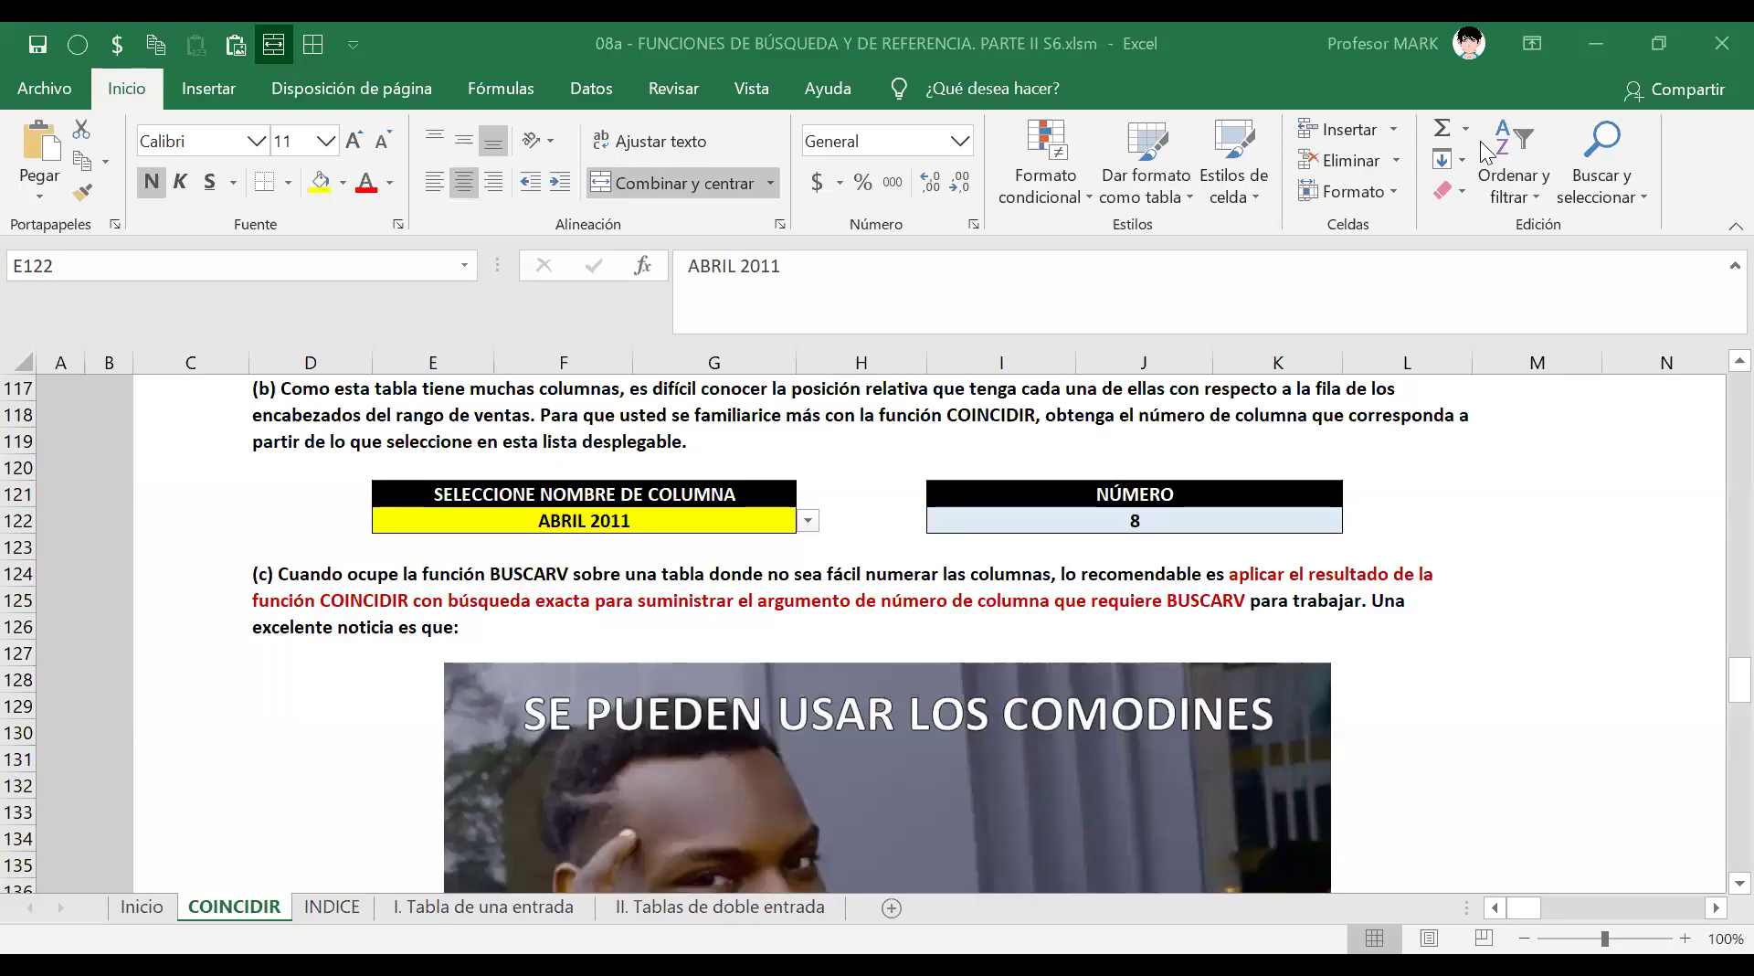
pyautogui.click(415, 603)
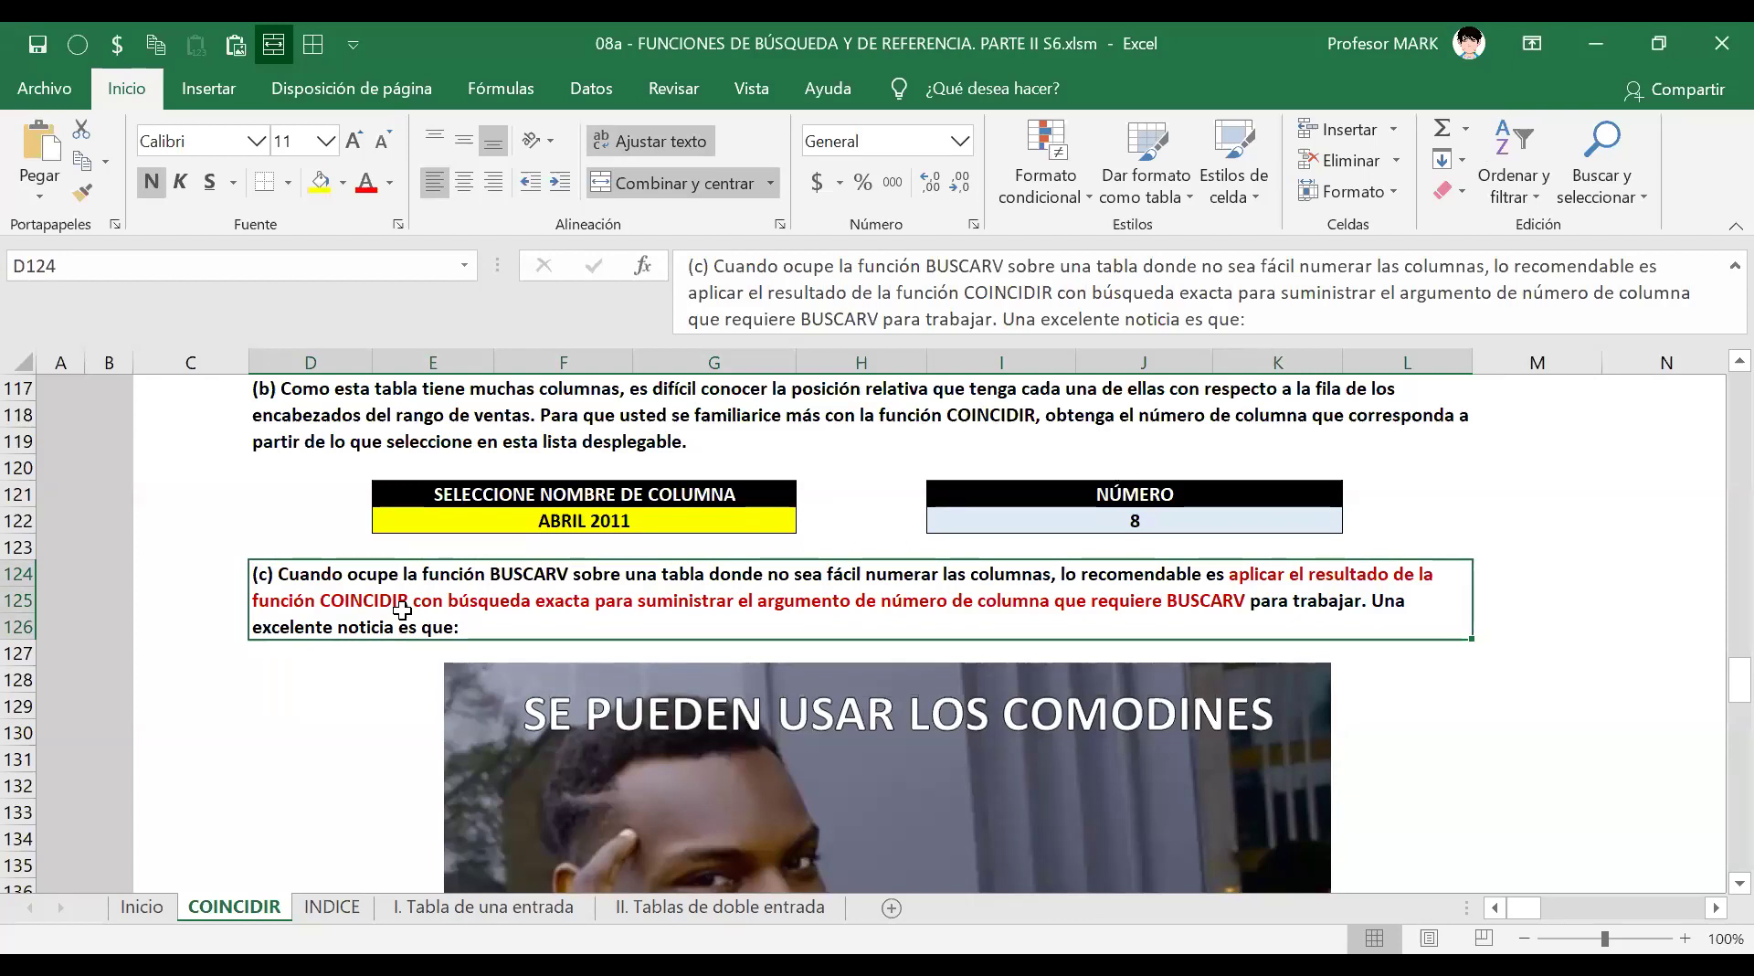
# Set the column name in E122 to MARZO 2014 and check the column number in I122.
pyautogui.click(593, 528)
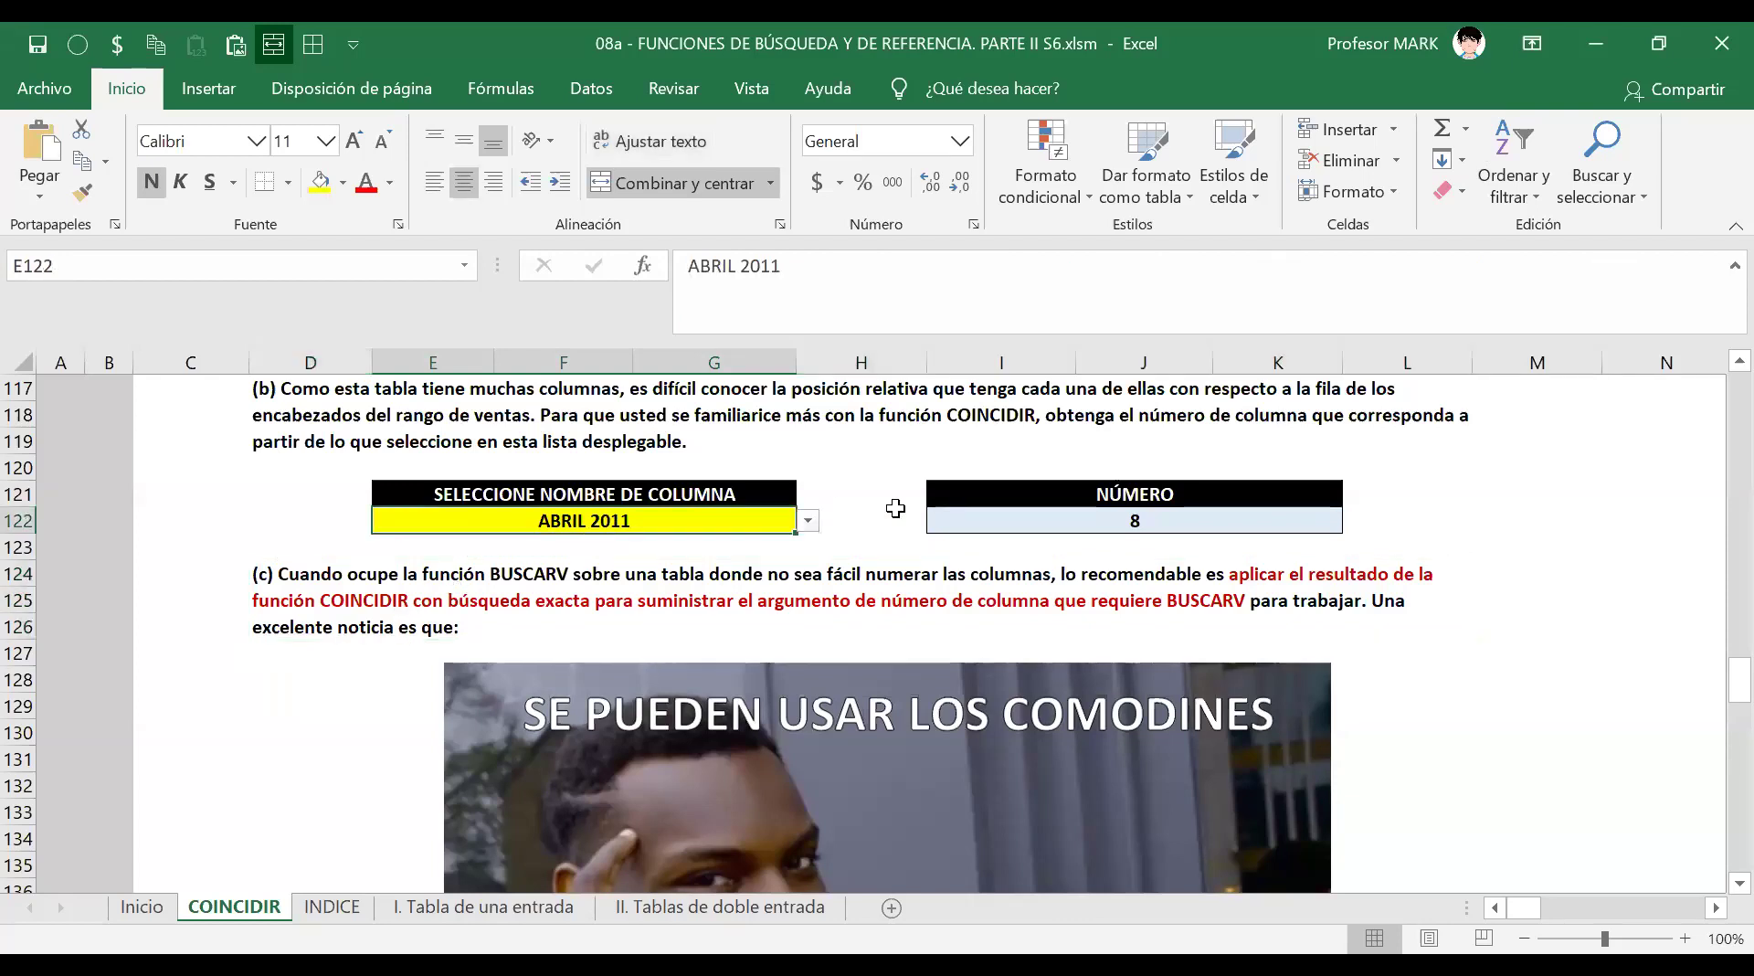
pyautogui.click(808, 520)
pyautogui.scroll(-10, 740, 639)
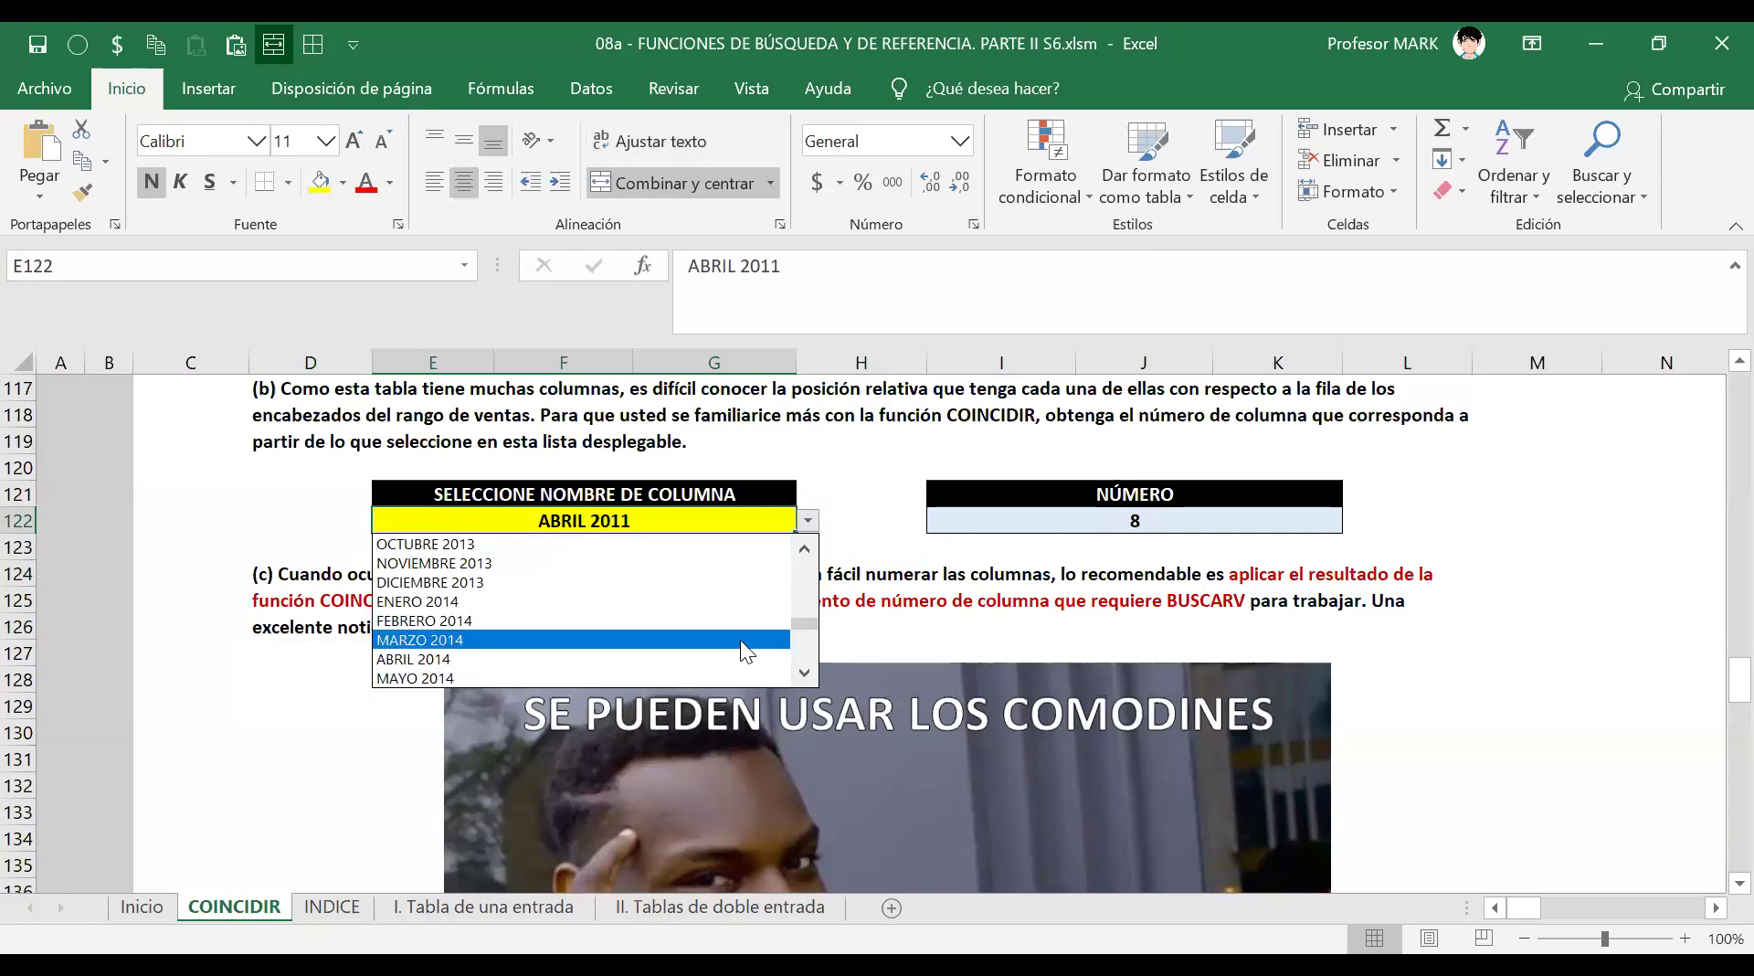
pyautogui.click(740, 640)
pyautogui.click(1134, 528)
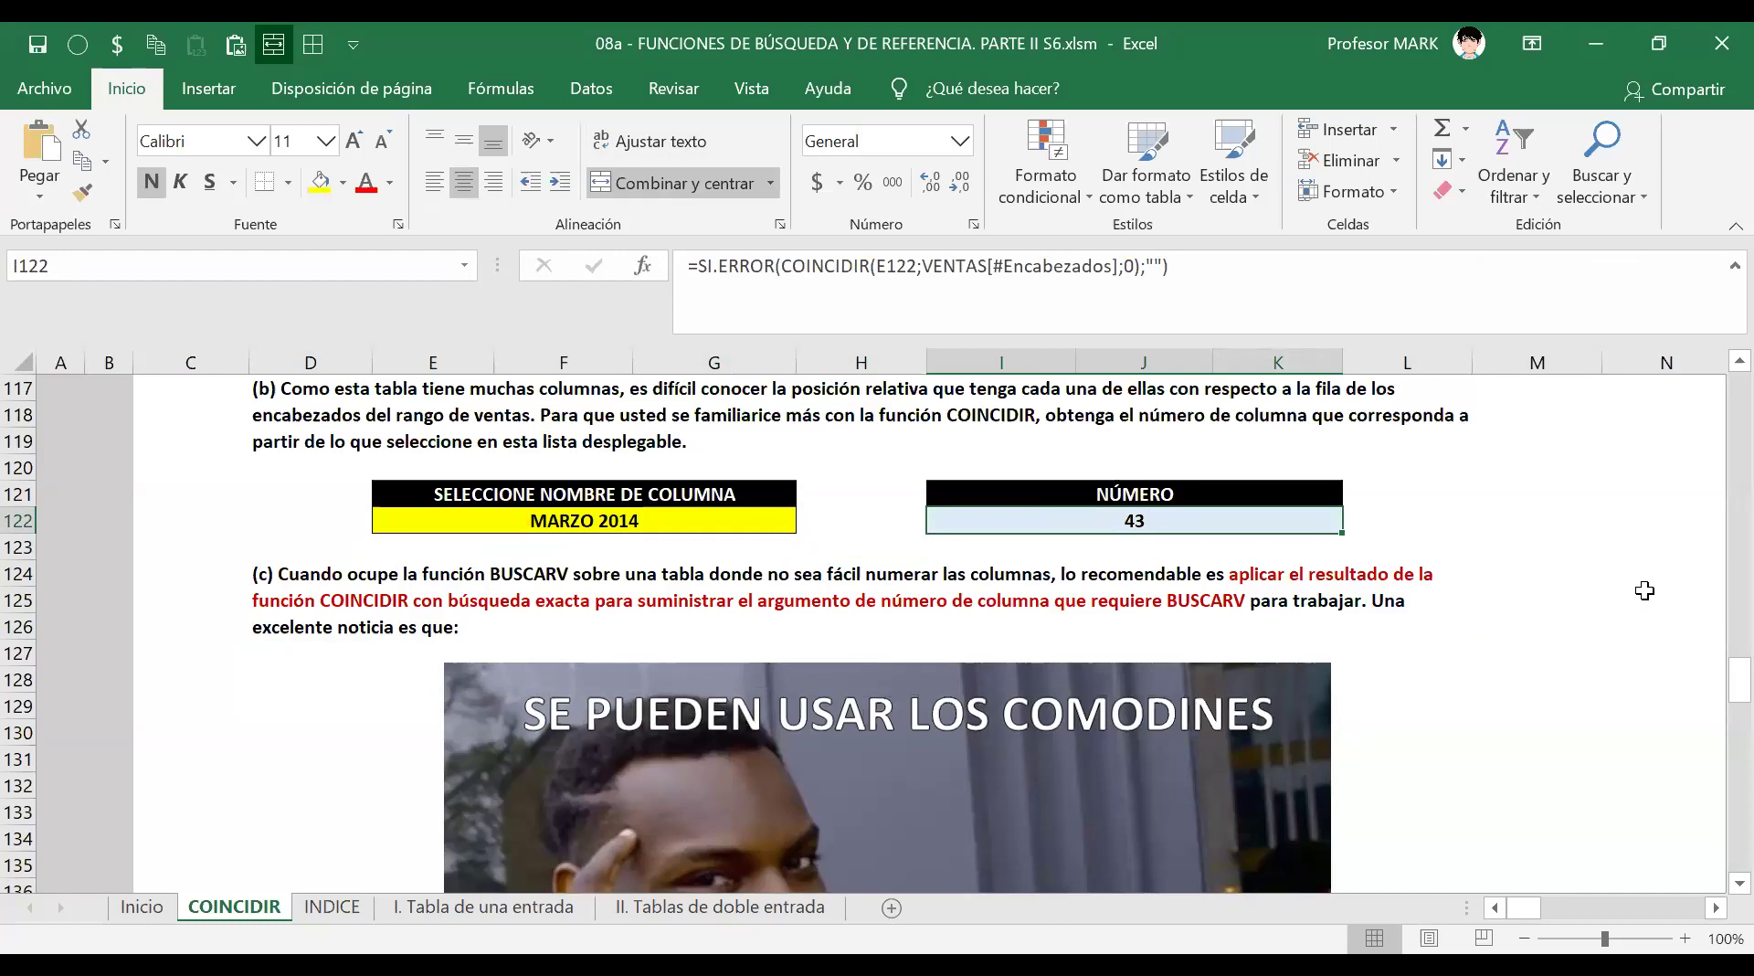
# Examine the note on the wildcards * and ? and the exercise combining BUSCARV with COINCIDIR from row 146.
pyautogui.scroll(-3, 1036, 744)
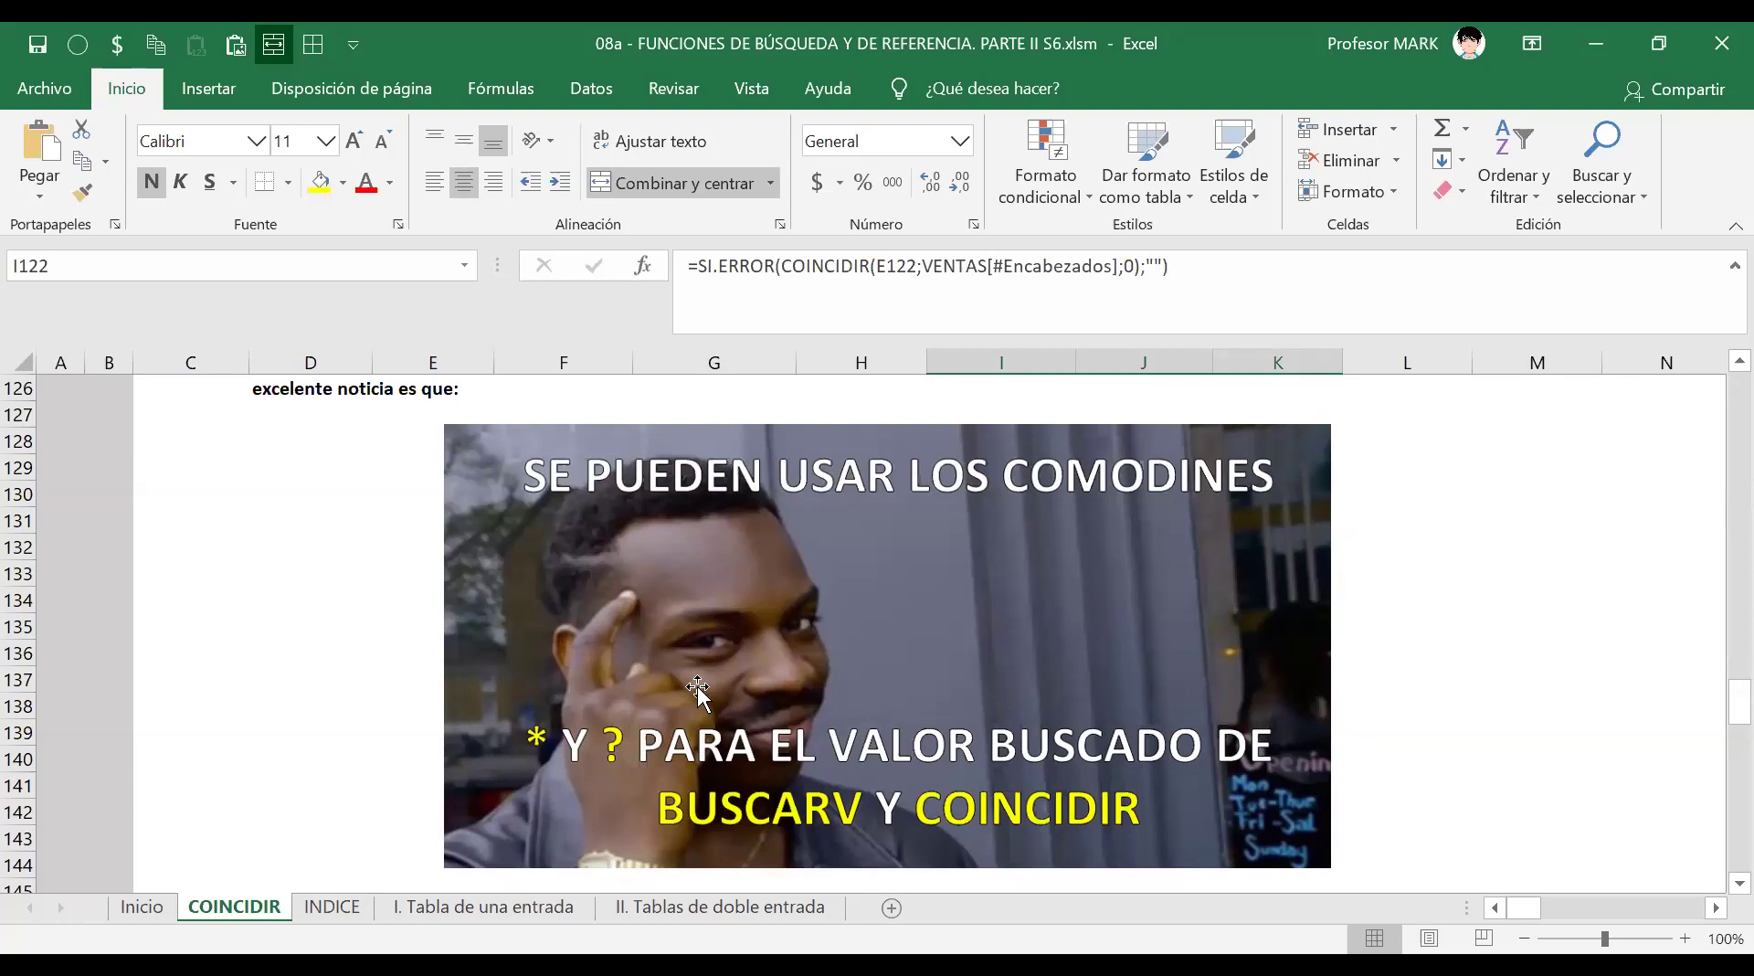
pyautogui.scroll(-5, 697, 685)
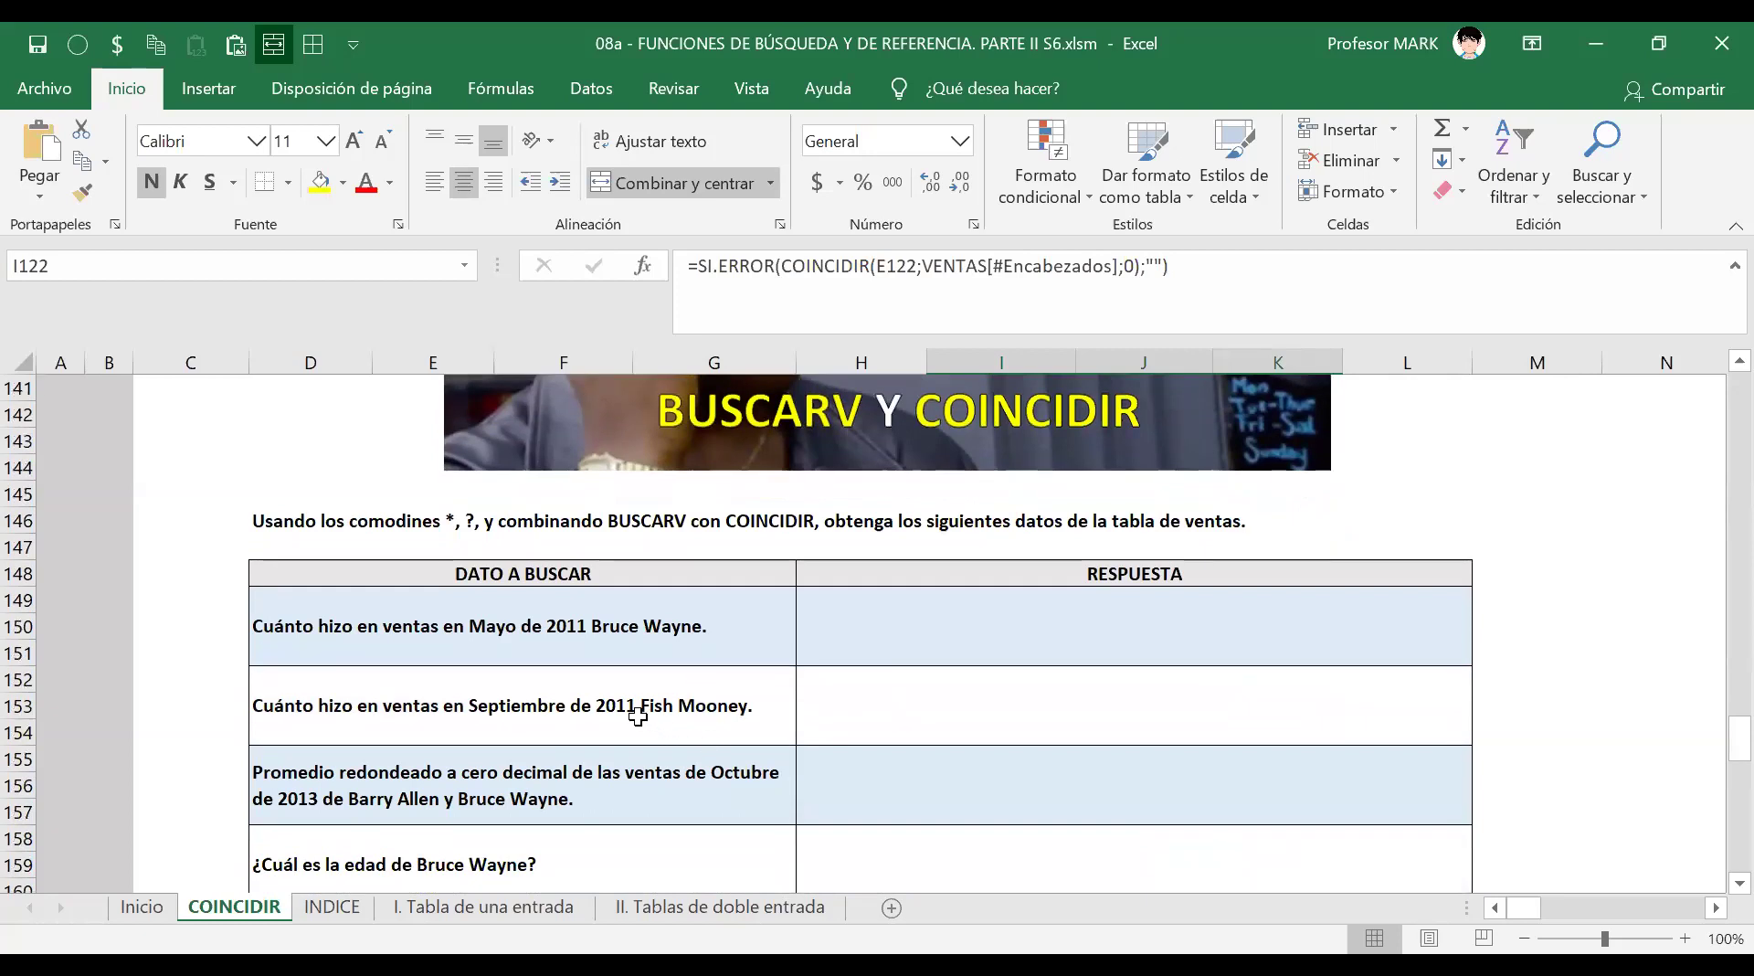
pyautogui.click(569, 545)
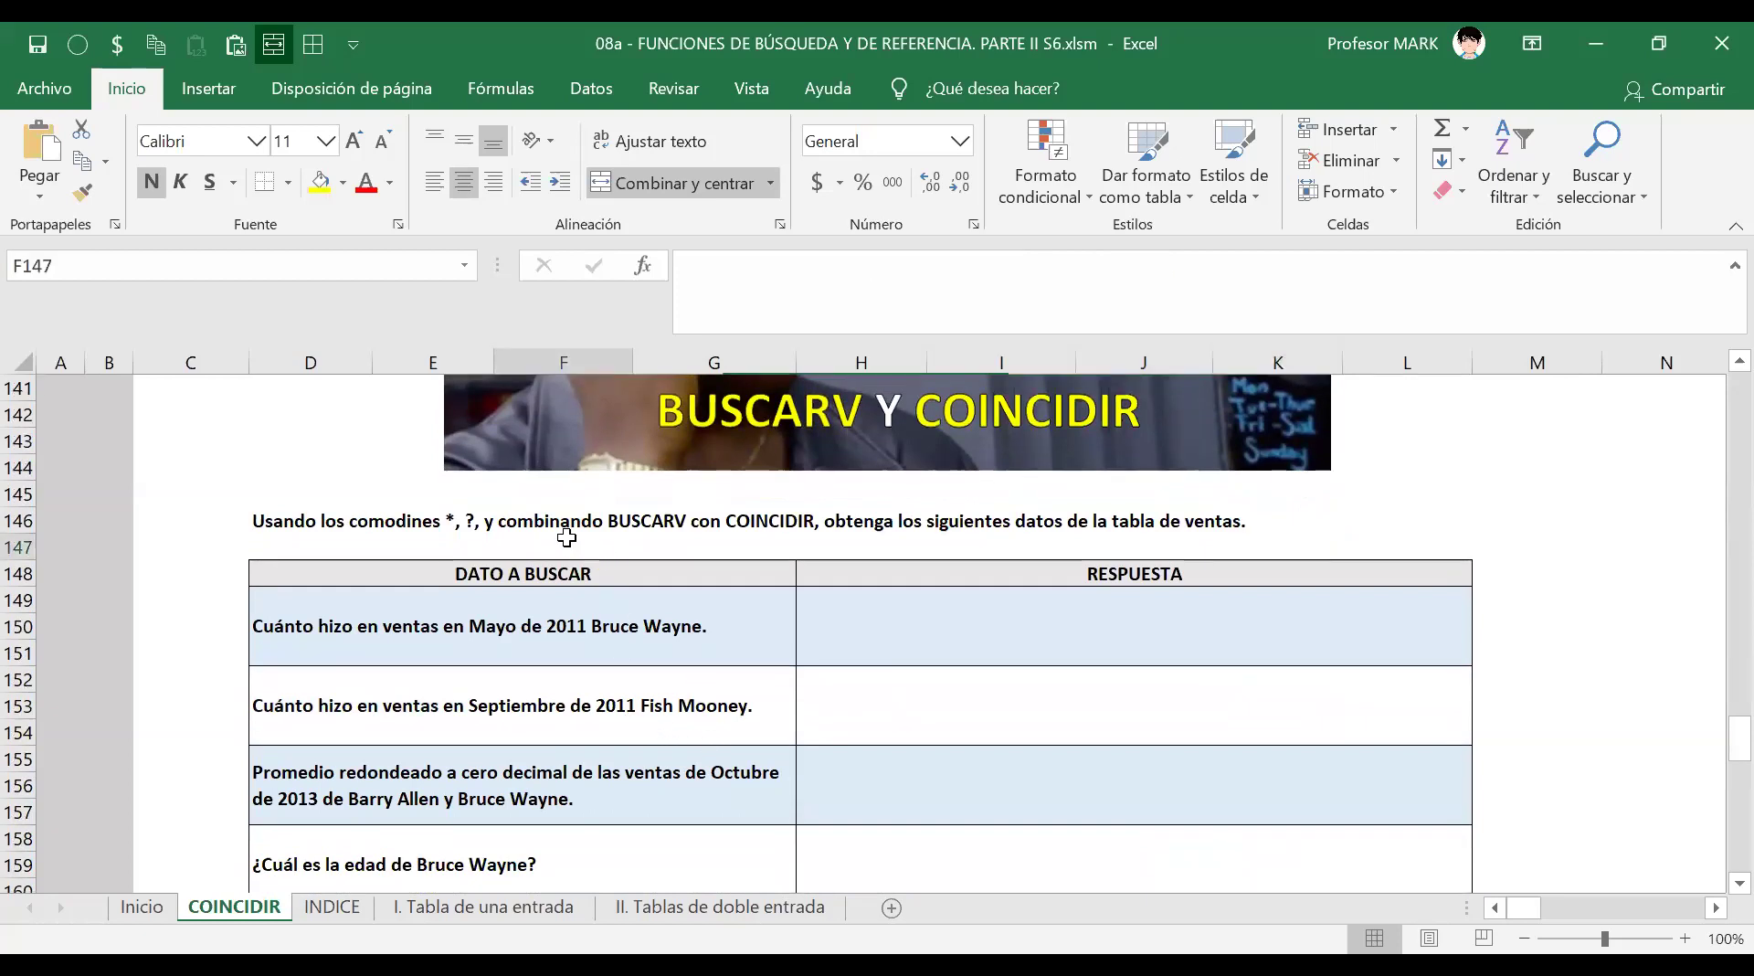
# Read the first question in D149 and mark the matching MAYO 2011 sales amount in L106 of the sales table.
pyautogui.click(583, 517)
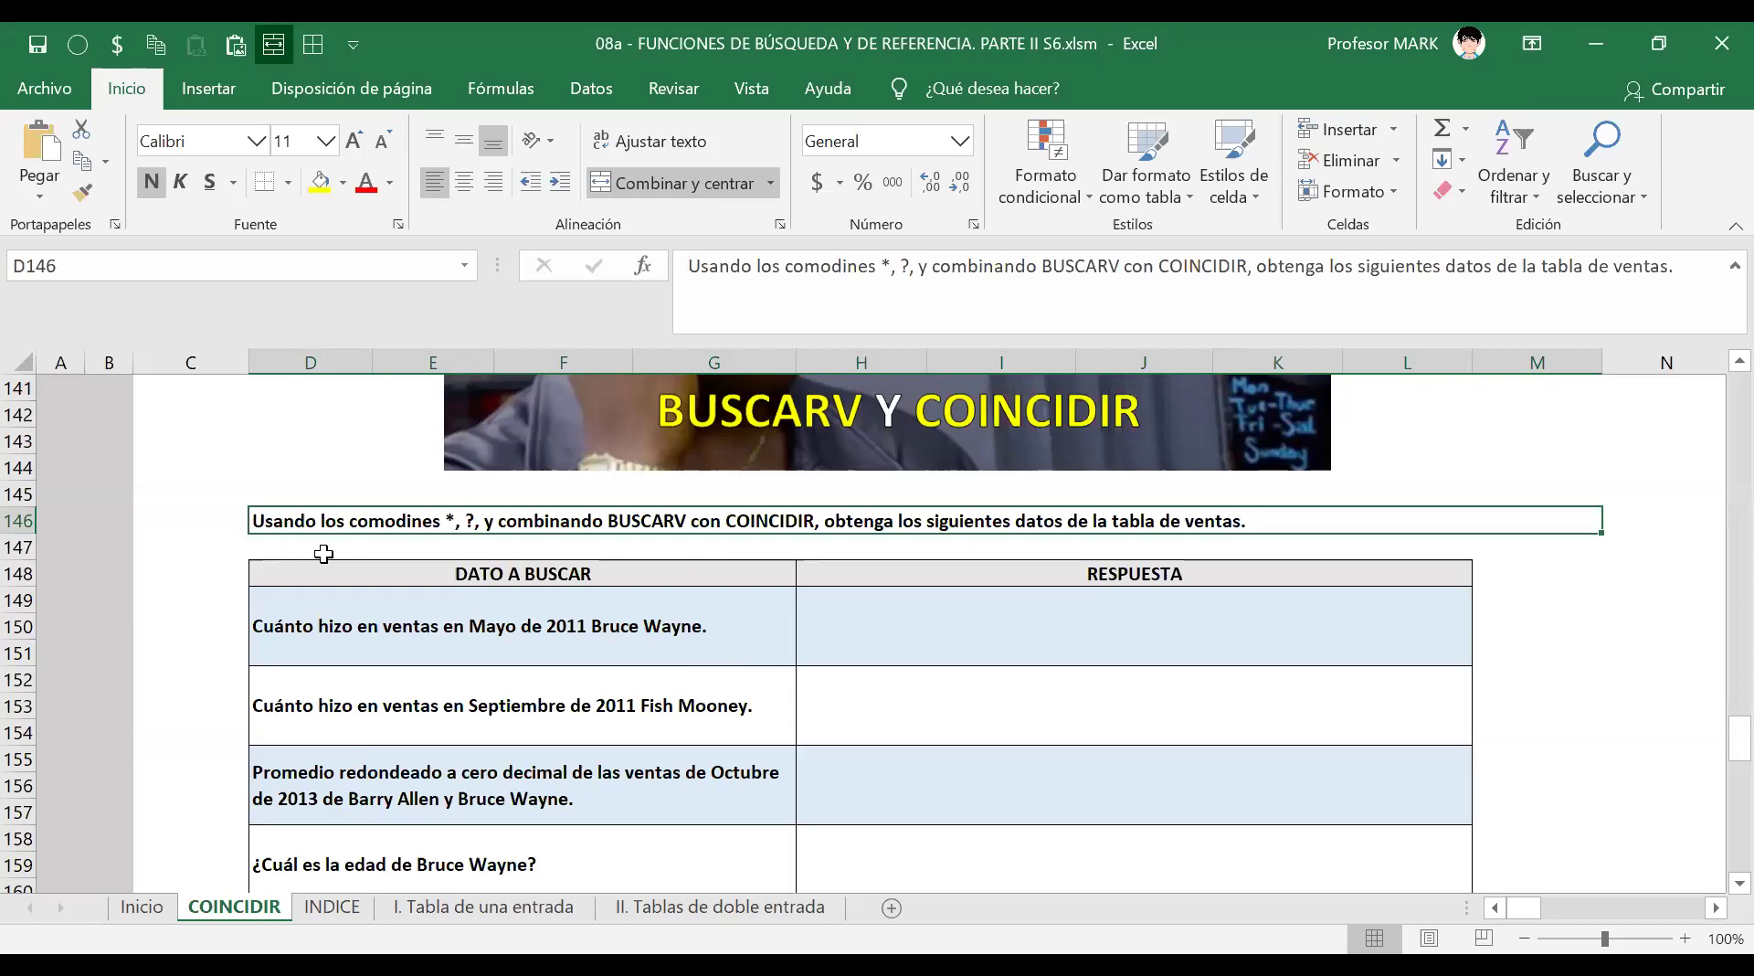
pyautogui.click(346, 655)
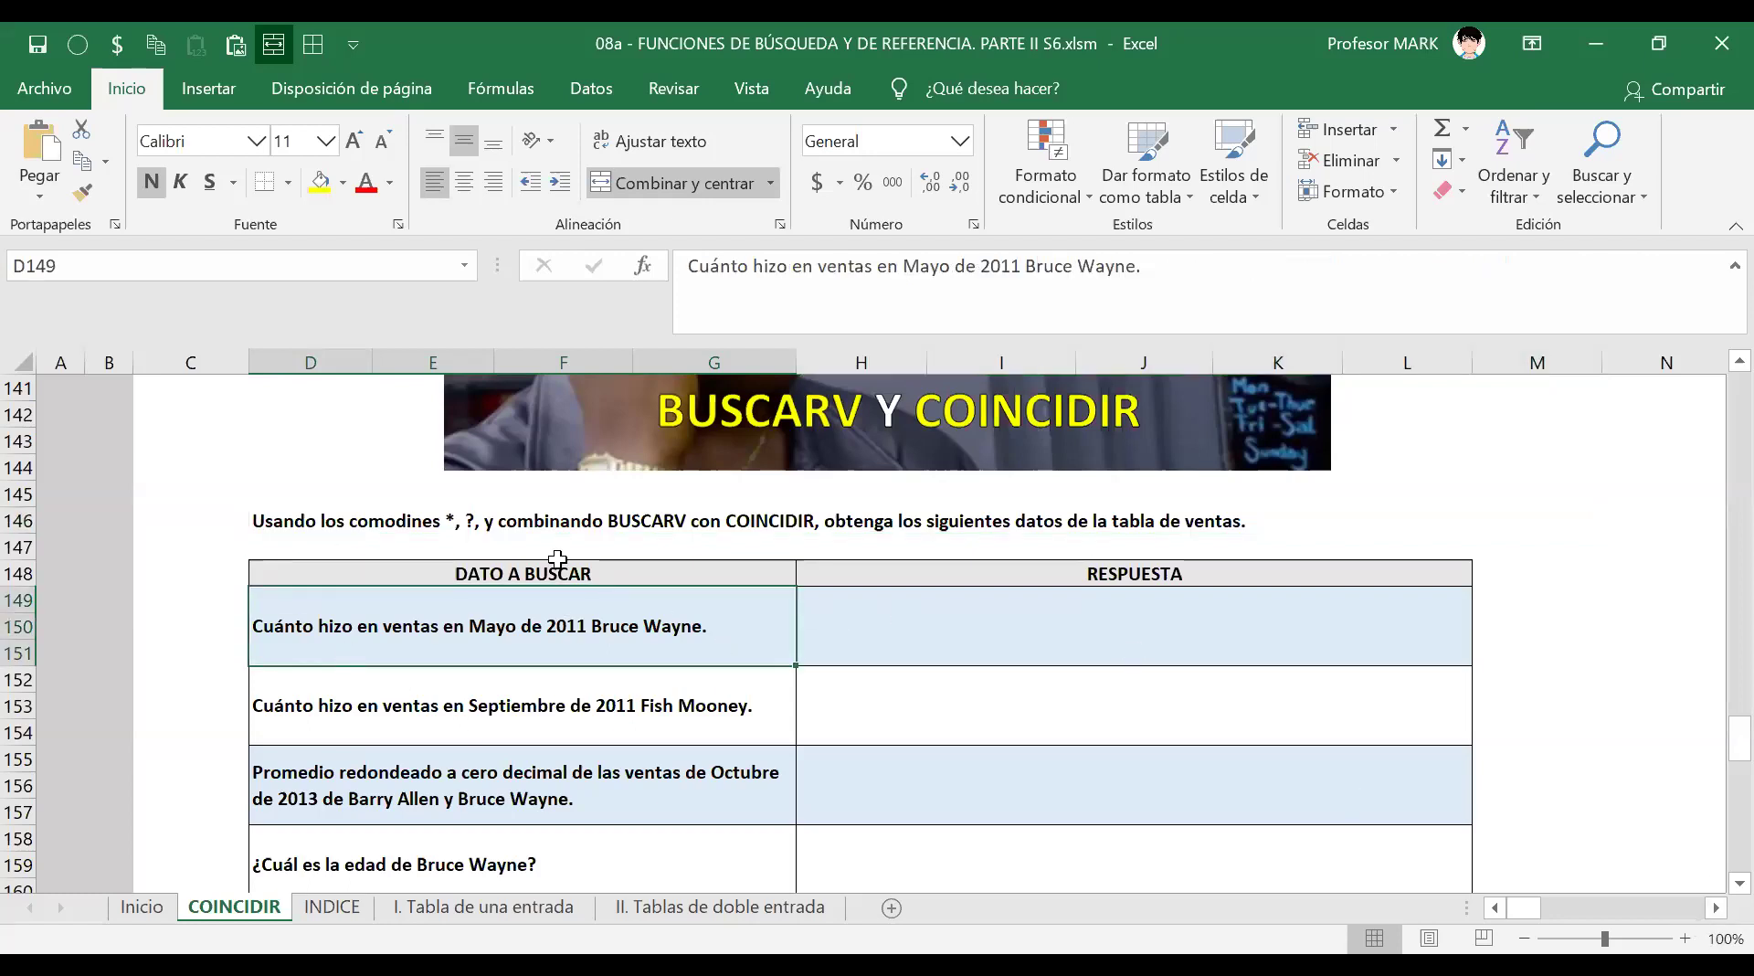
pyautogui.click(881, 599)
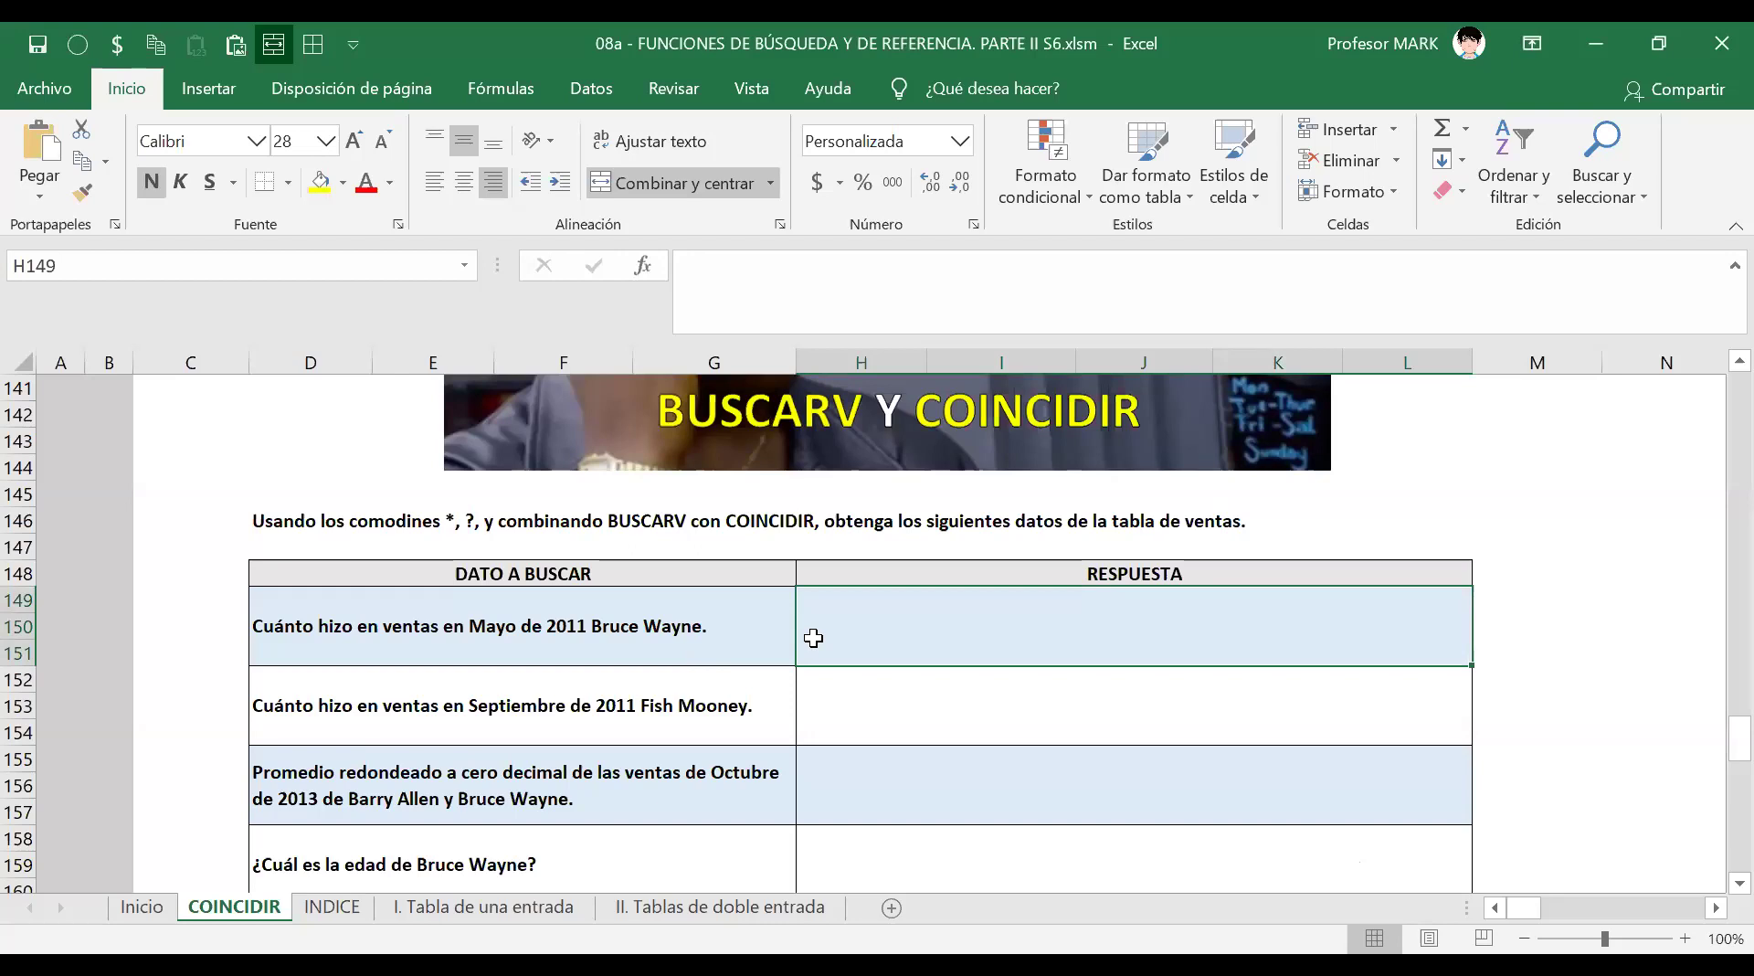
pyautogui.scroll(14, 813, 638)
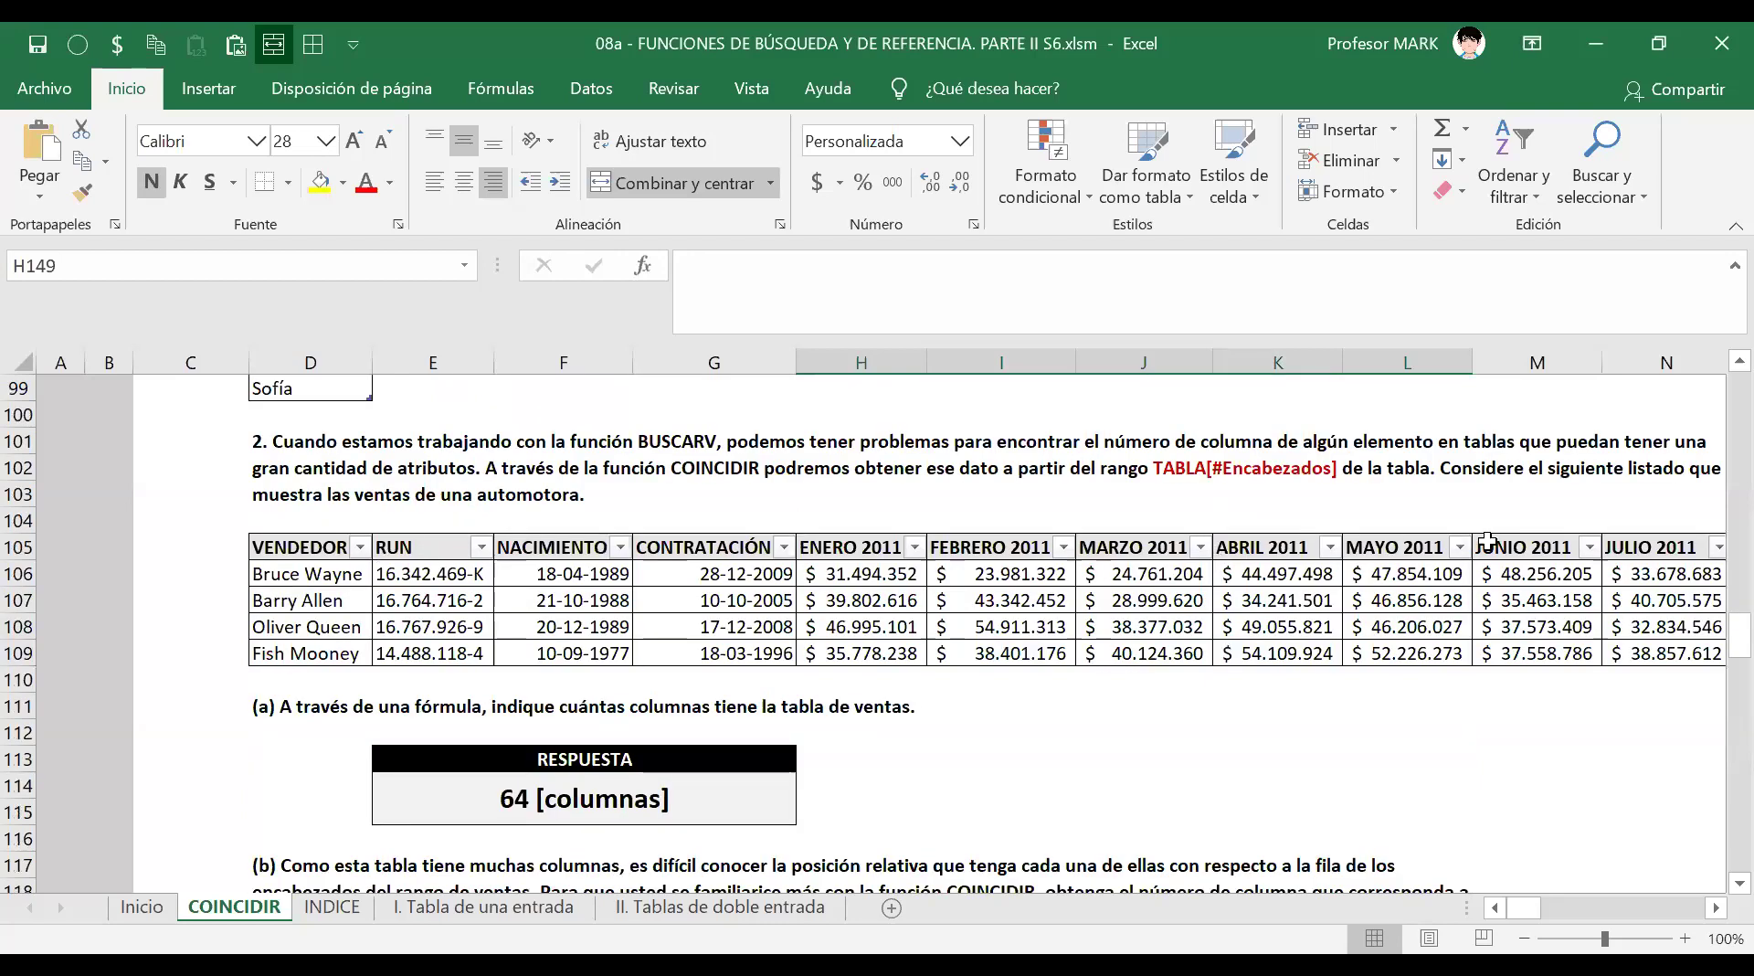
pyautogui.click(1431, 577)
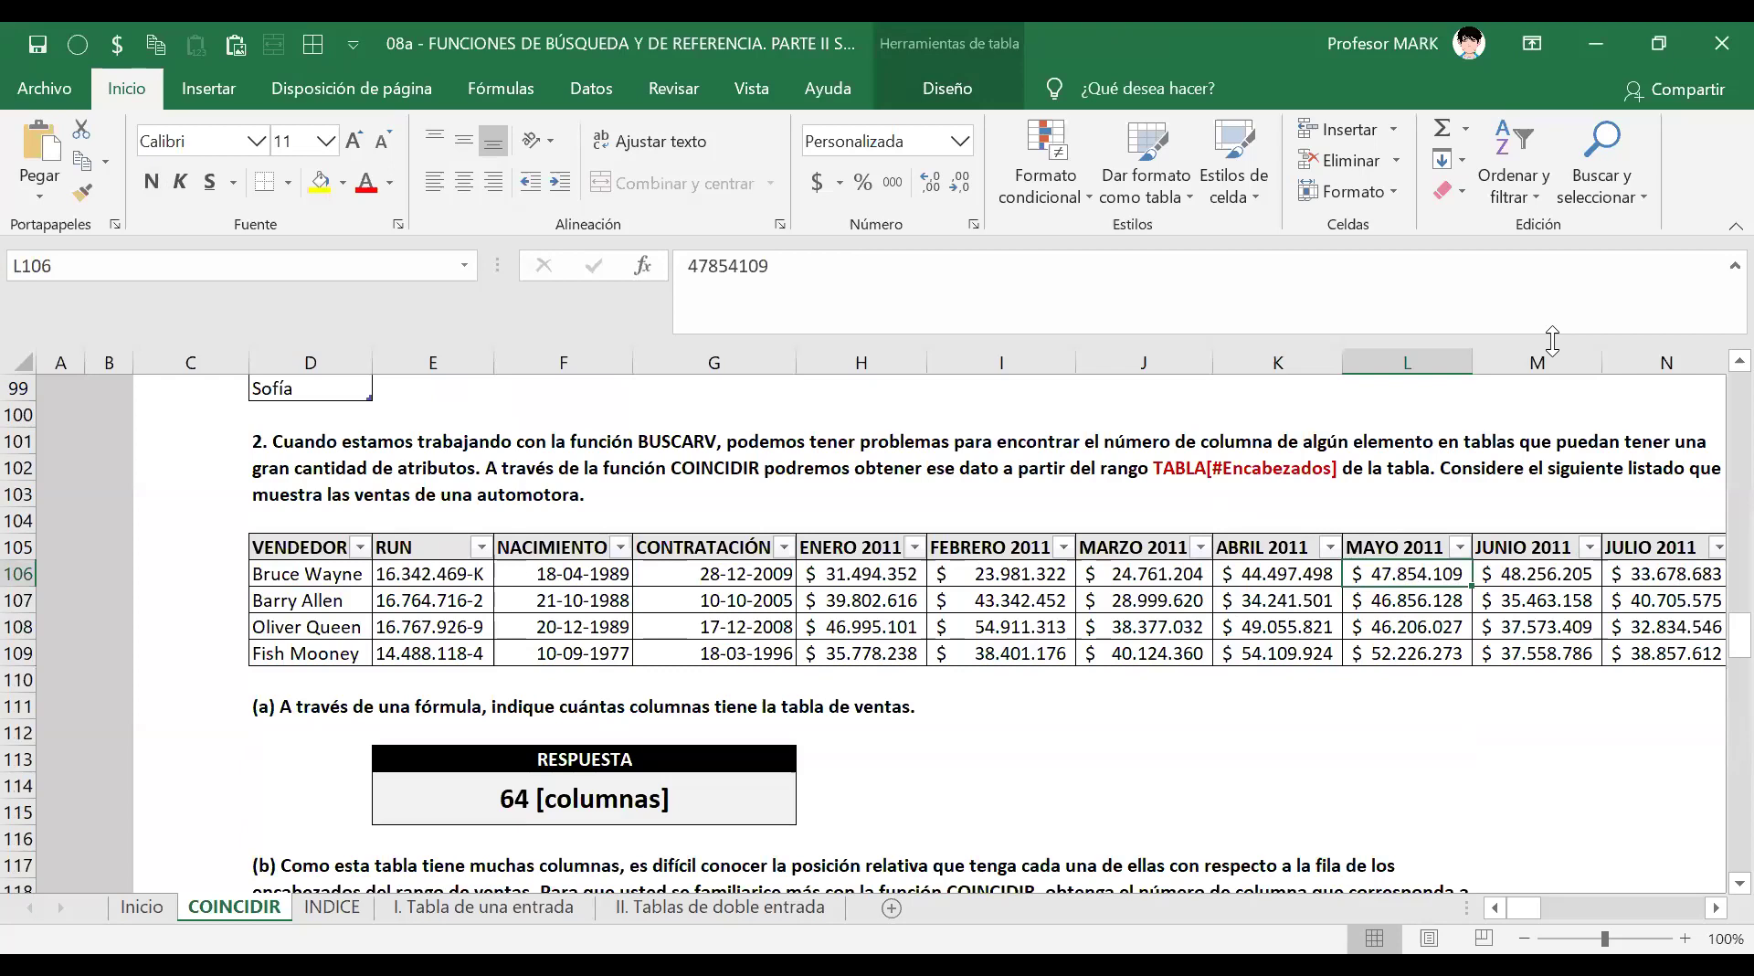
pyautogui.hotkey('ctrl', '2')
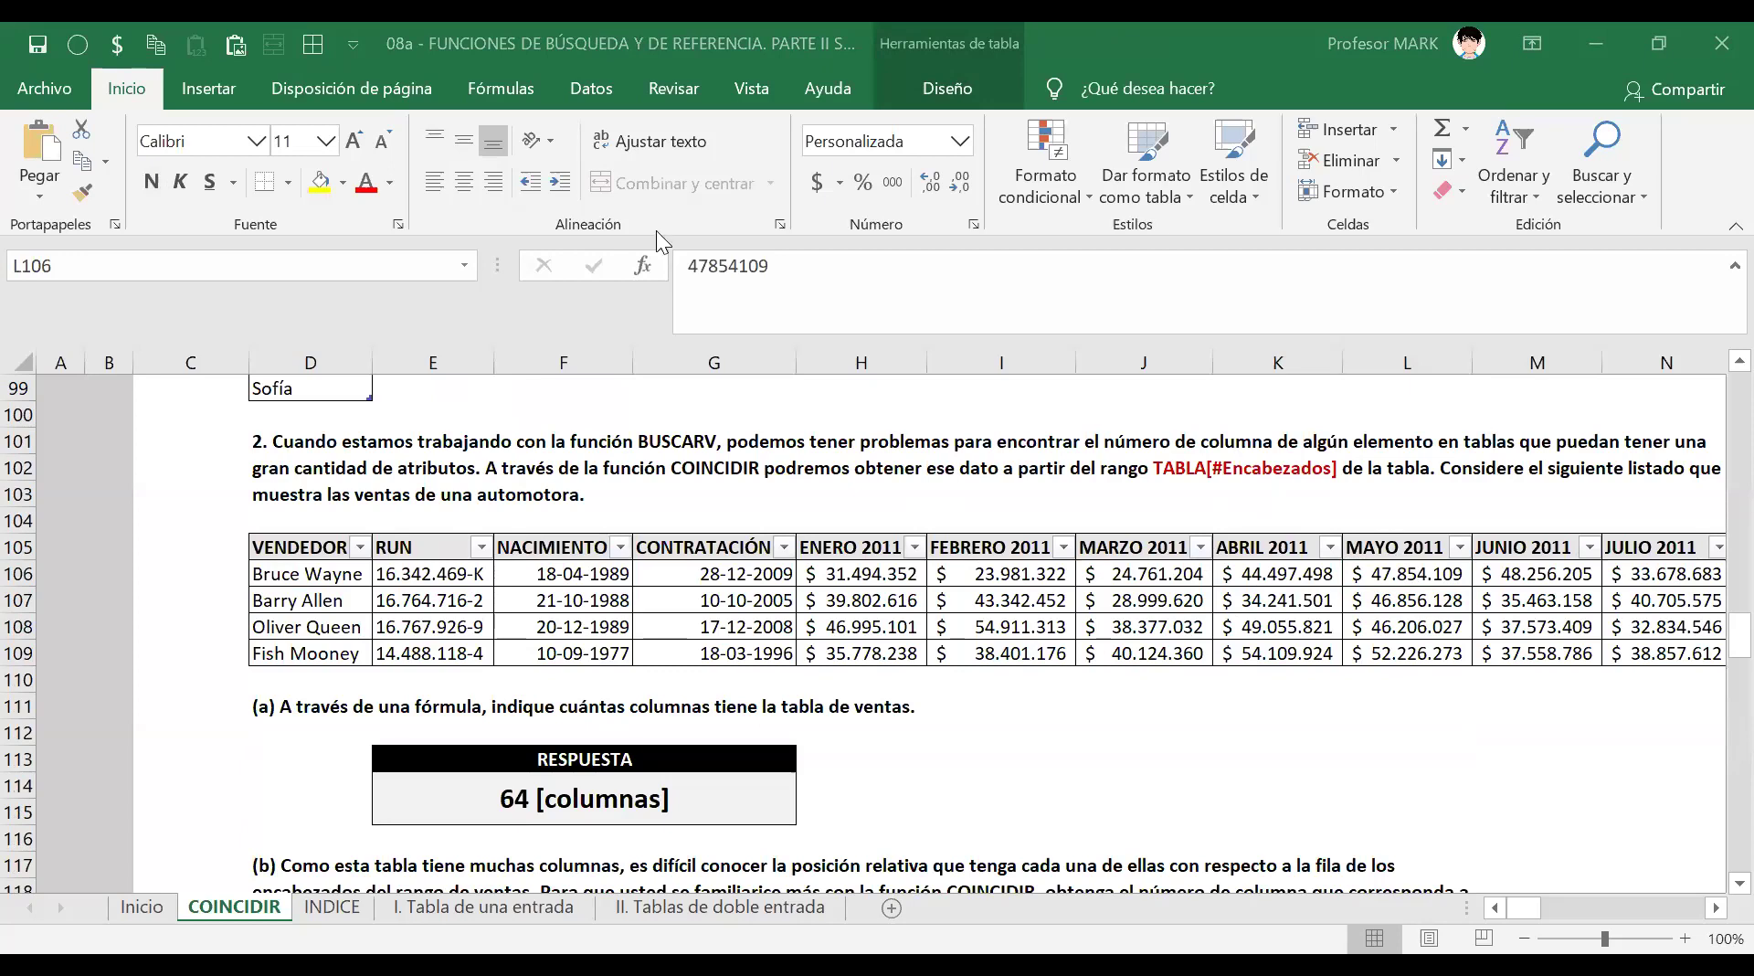
pyautogui.moveTo(1432, 547)
pyautogui.mouseDown()
pyautogui.moveTo(1389, 539)
pyautogui.moveTo(1334, 562)
pyautogui.moveTo(1393, 592)
pyautogui.moveTo(1459, 574)
pyautogui.moveTo(1443, 537)
pyautogui.moveTo(1390, 548)
pyautogui.mouseUp()
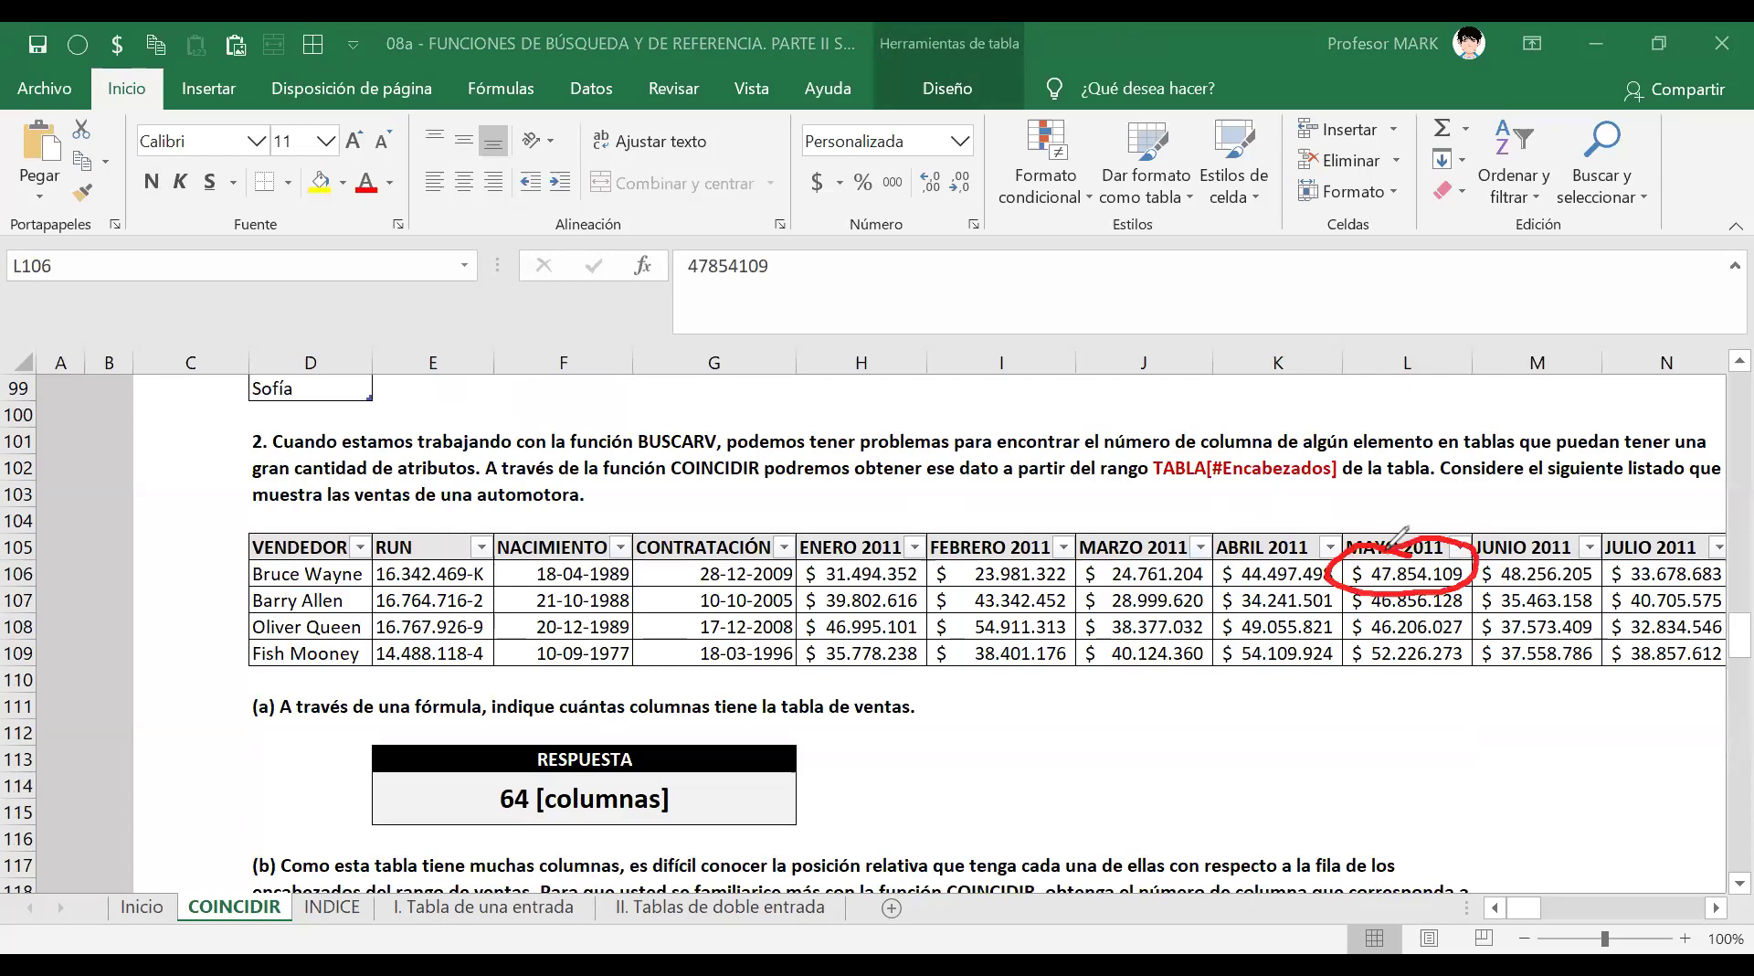
pyautogui.moveTo(300, 528)
pyautogui.mouseDown()
pyautogui.moveTo(228, 576)
pyautogui.moveTo(360, 571)
pyautogui.moveTo(260, 543)
pyautogui.moveTo(348, 592)
pyautogui.moveTo(324, 536)
pyautogui.moveTo(298, 578)
pyautogui.moveTo(1119, 555)
pyautogui.moveTo(1320, 571)
pyautogui.moveTo(1329, 552)
pyautogui.moveTo(1308, 590)
pyautogui.mouseUp()
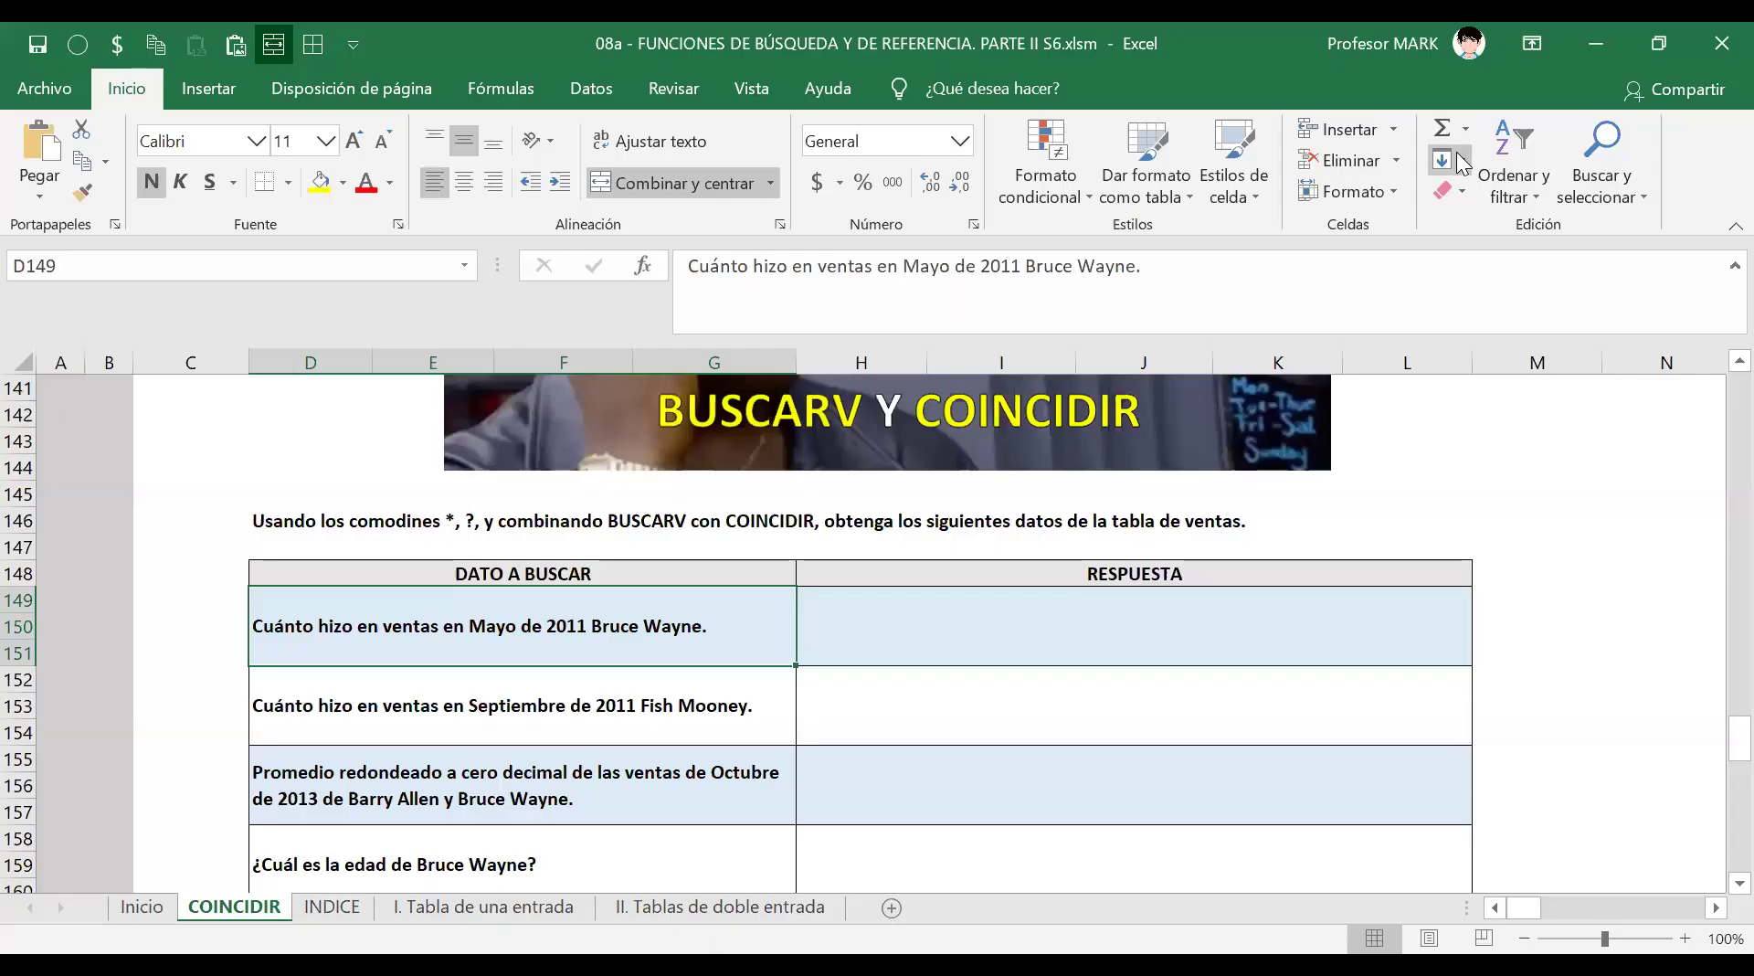
# Examine the VENDEDOR column in D105:D109 as the lookup column of the sales table.
pyautogui.click(863, 619)
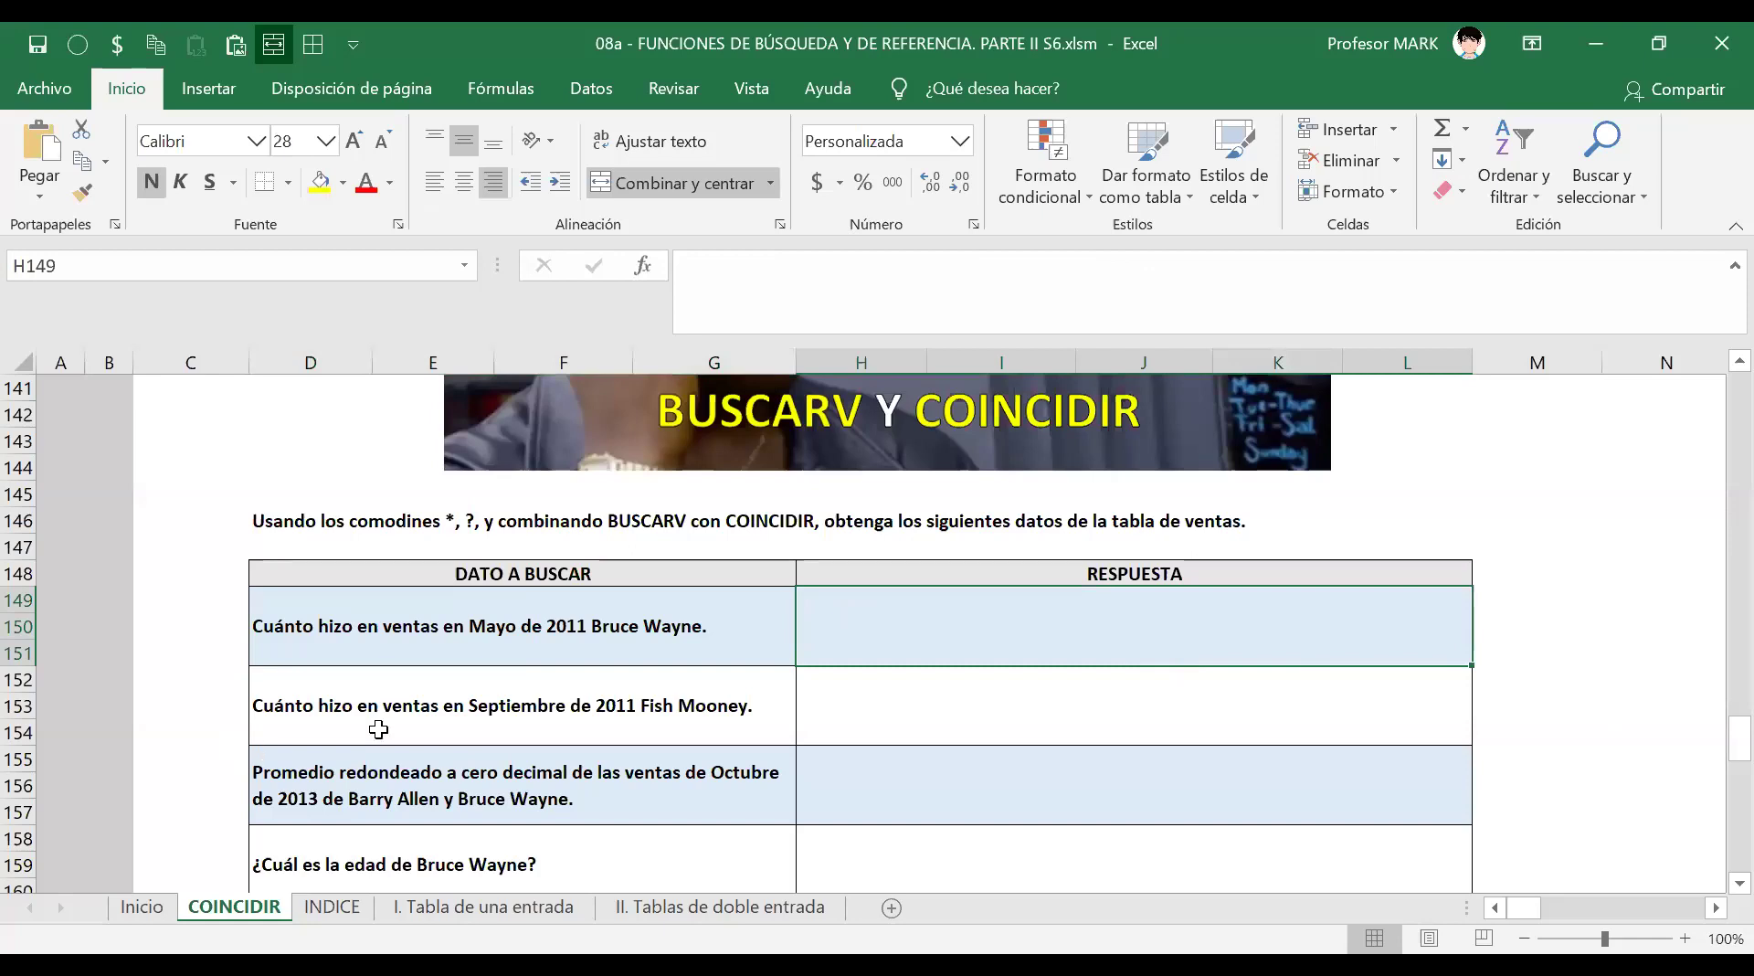
pyautogui.scroll(7, 378, 728)
pyautogui.scroll(7, 378, 728)
pyautogui.scroll(-13, 389, 735)
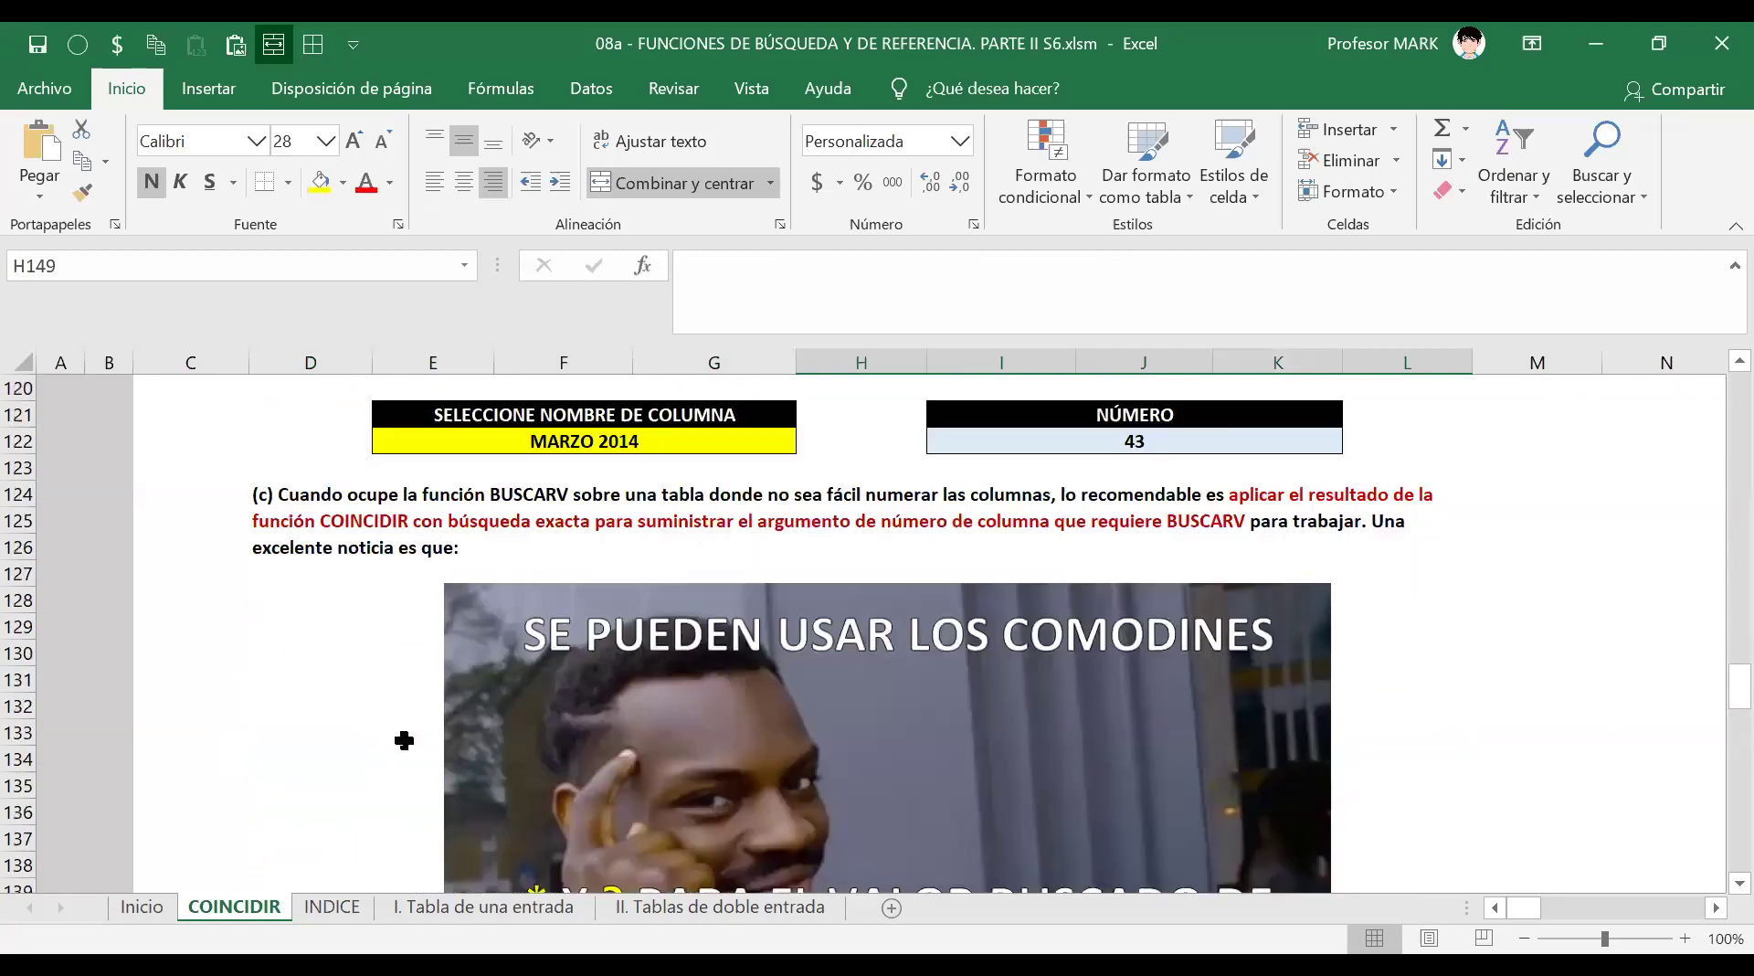
pyautogui.scroll(12, 528, 731)
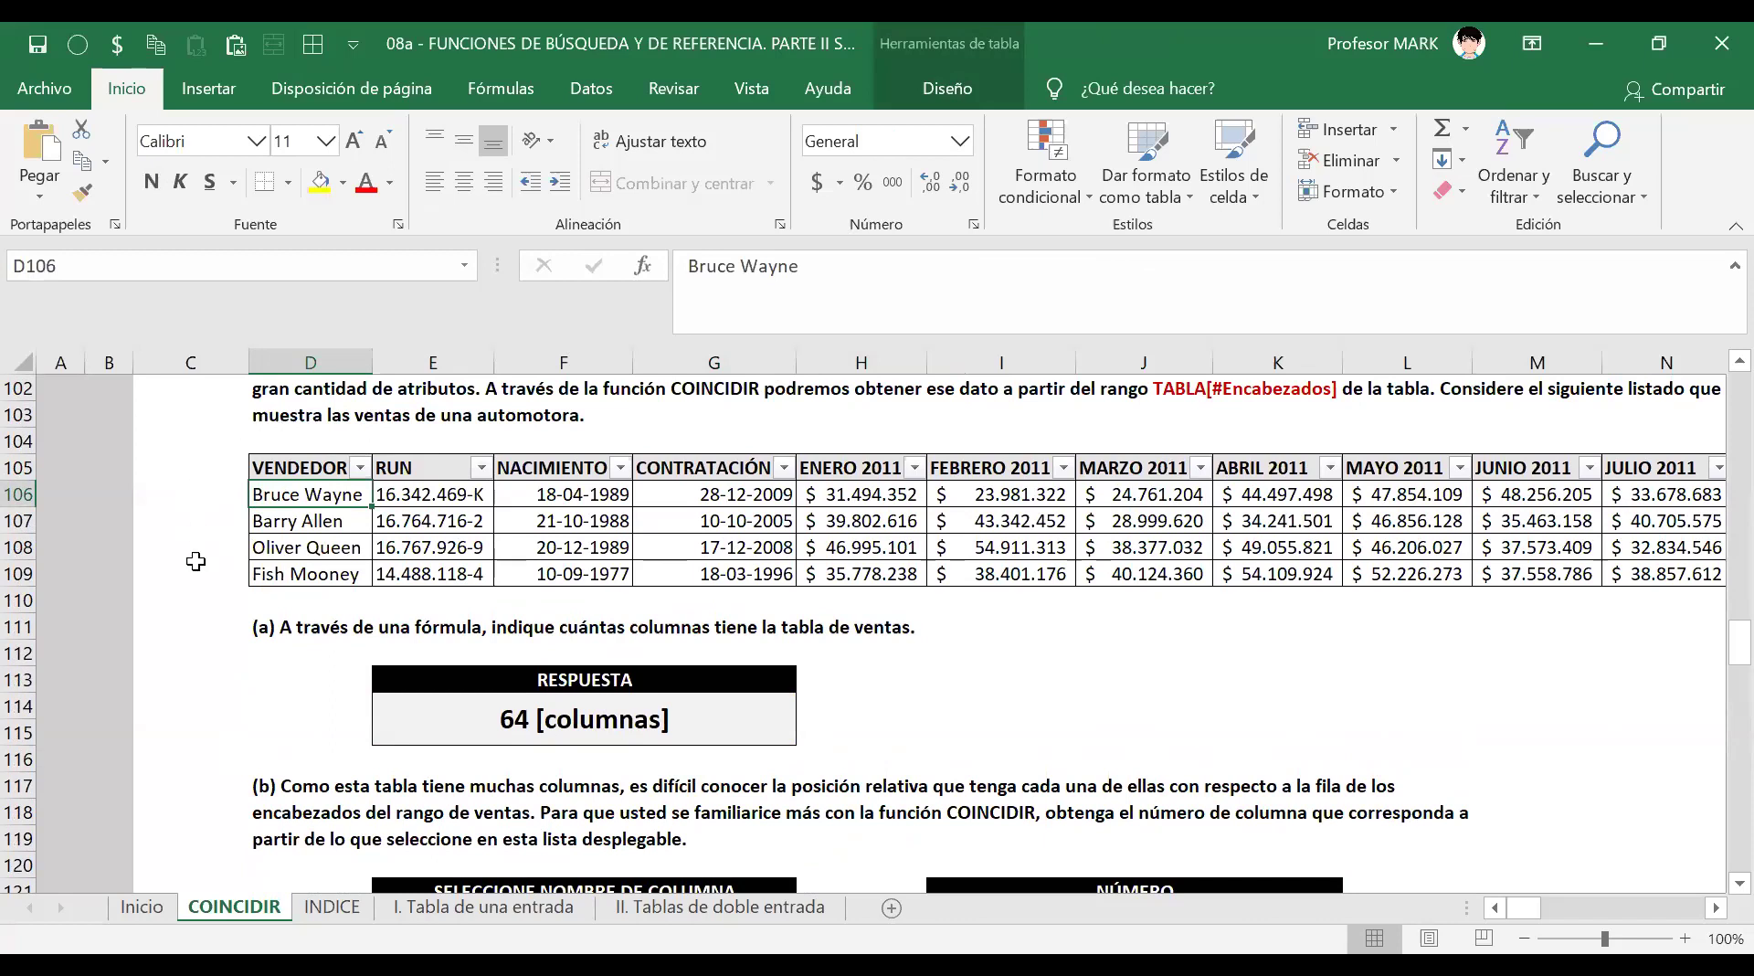
pyautogui.moveTo(288, 467); pyautogui.dragTo(285, 572)
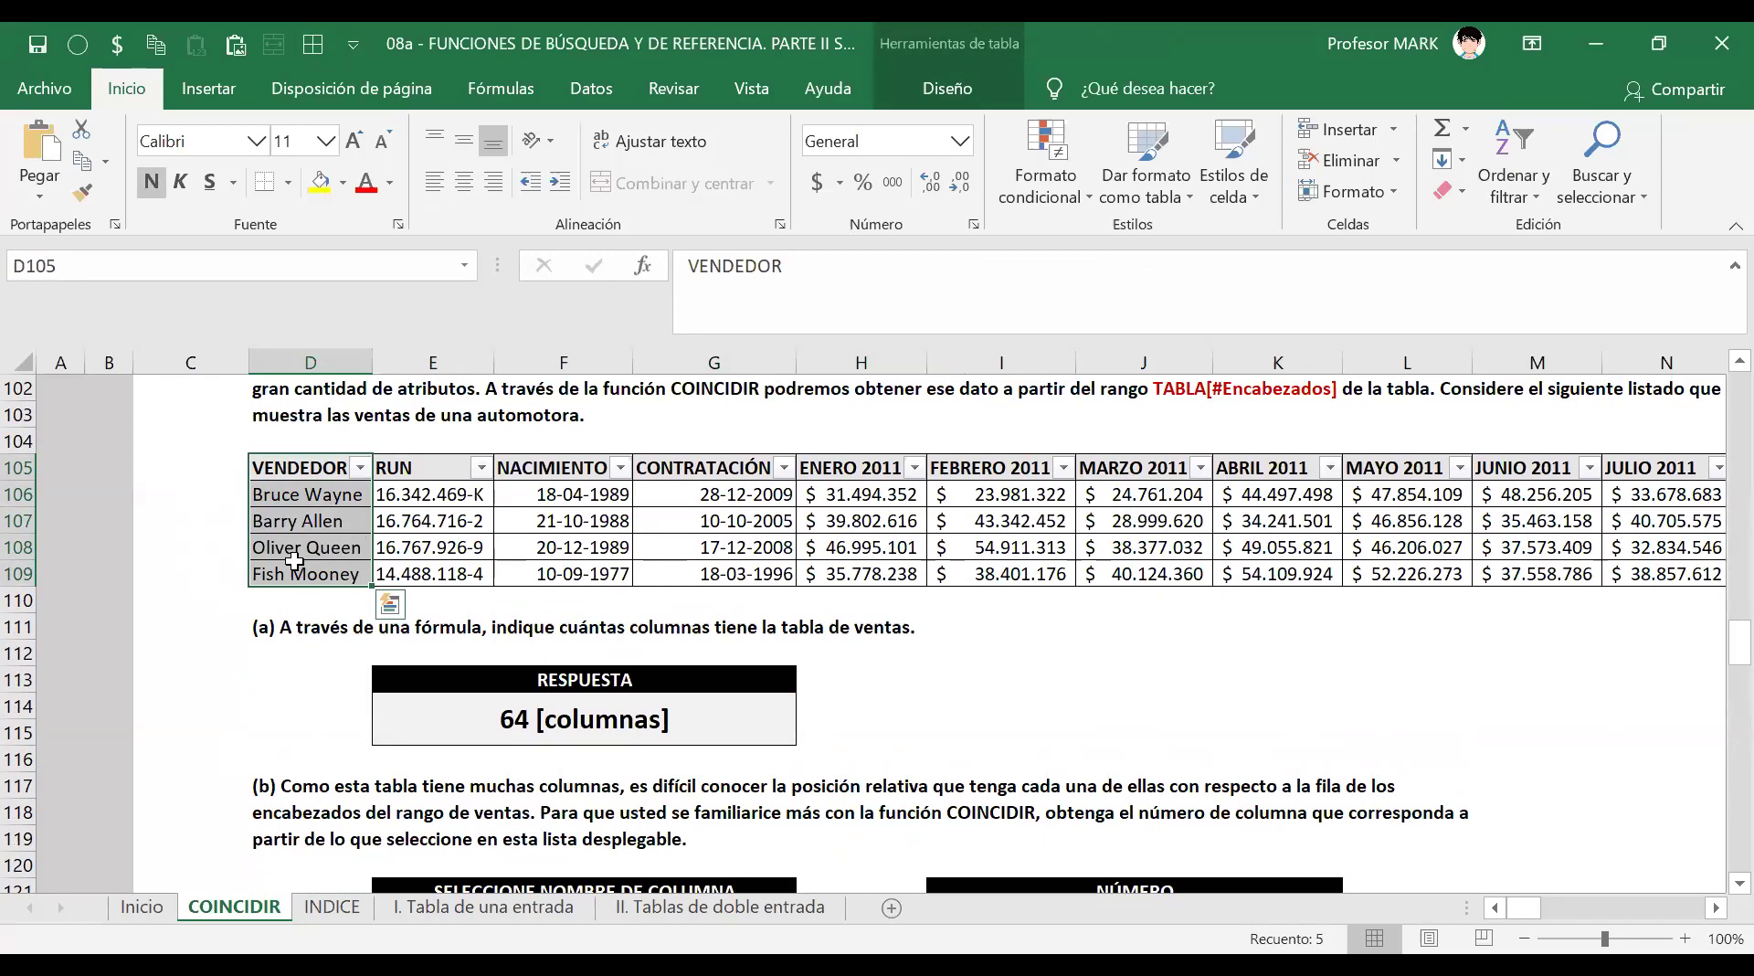
pyautogui.scroll(-5, 1037, 575)
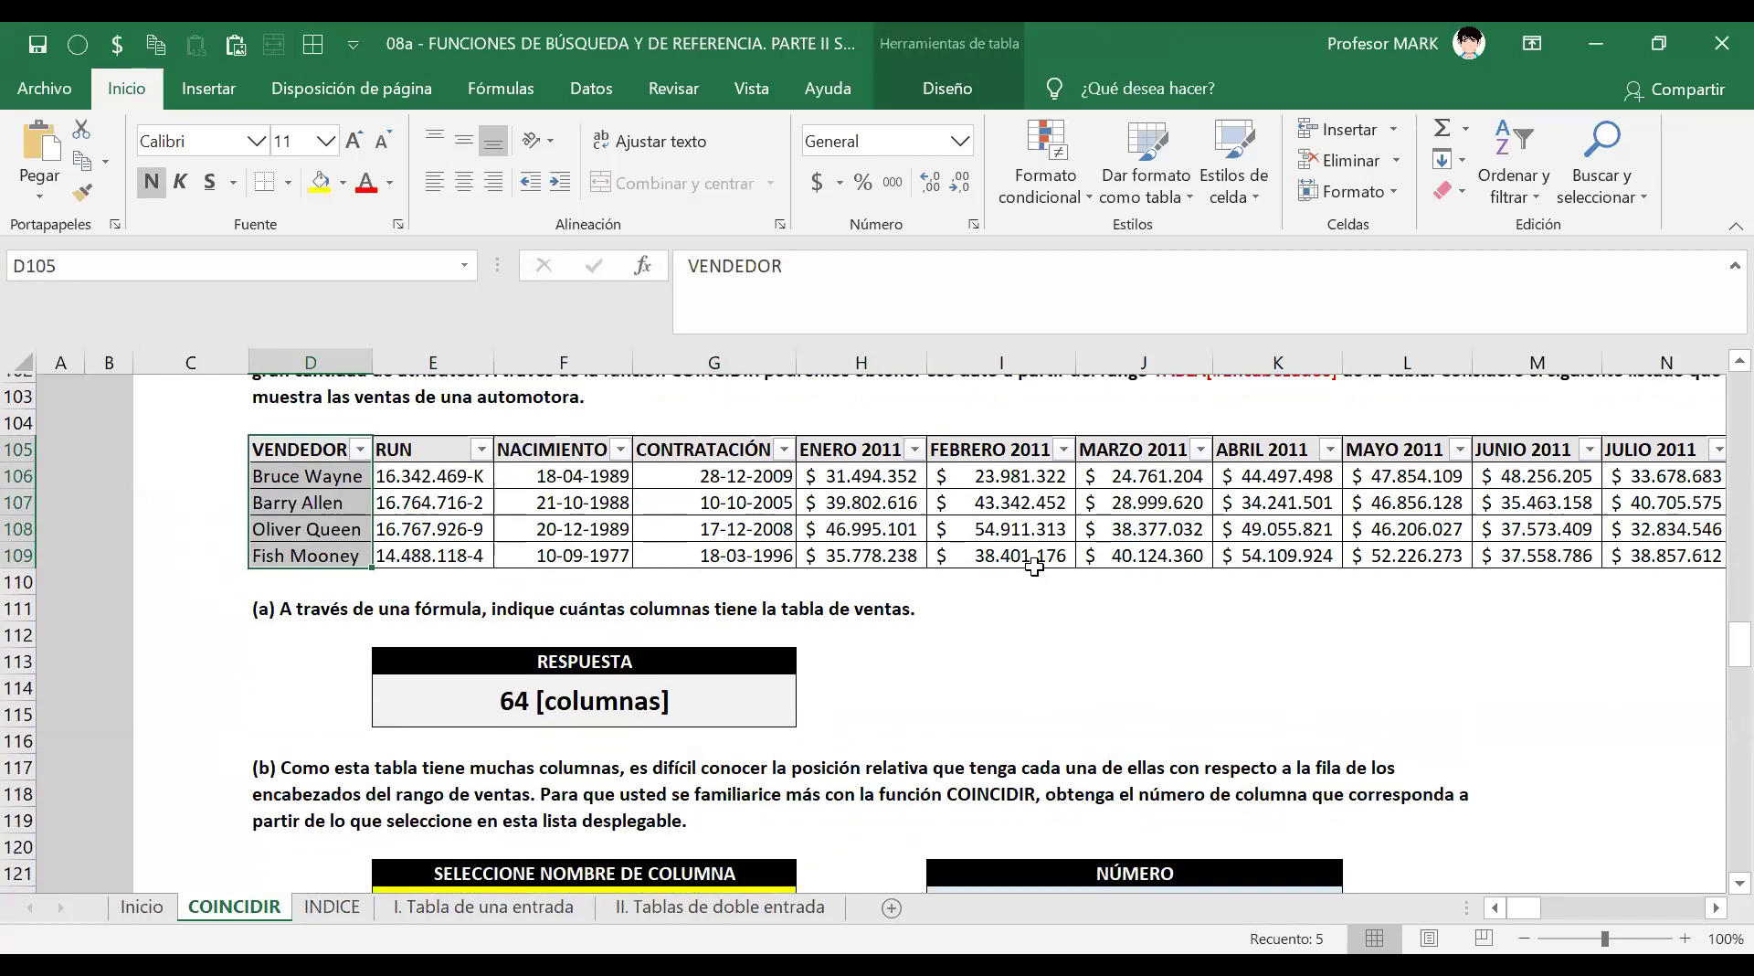
pyautogui.scroll(-8, 1037, 575)
# Start a BUSCARV formula in H149 with the full name of the seller mentioned in D149, in quotes, as the lookup value.
pyautogui.click(1156, 515)
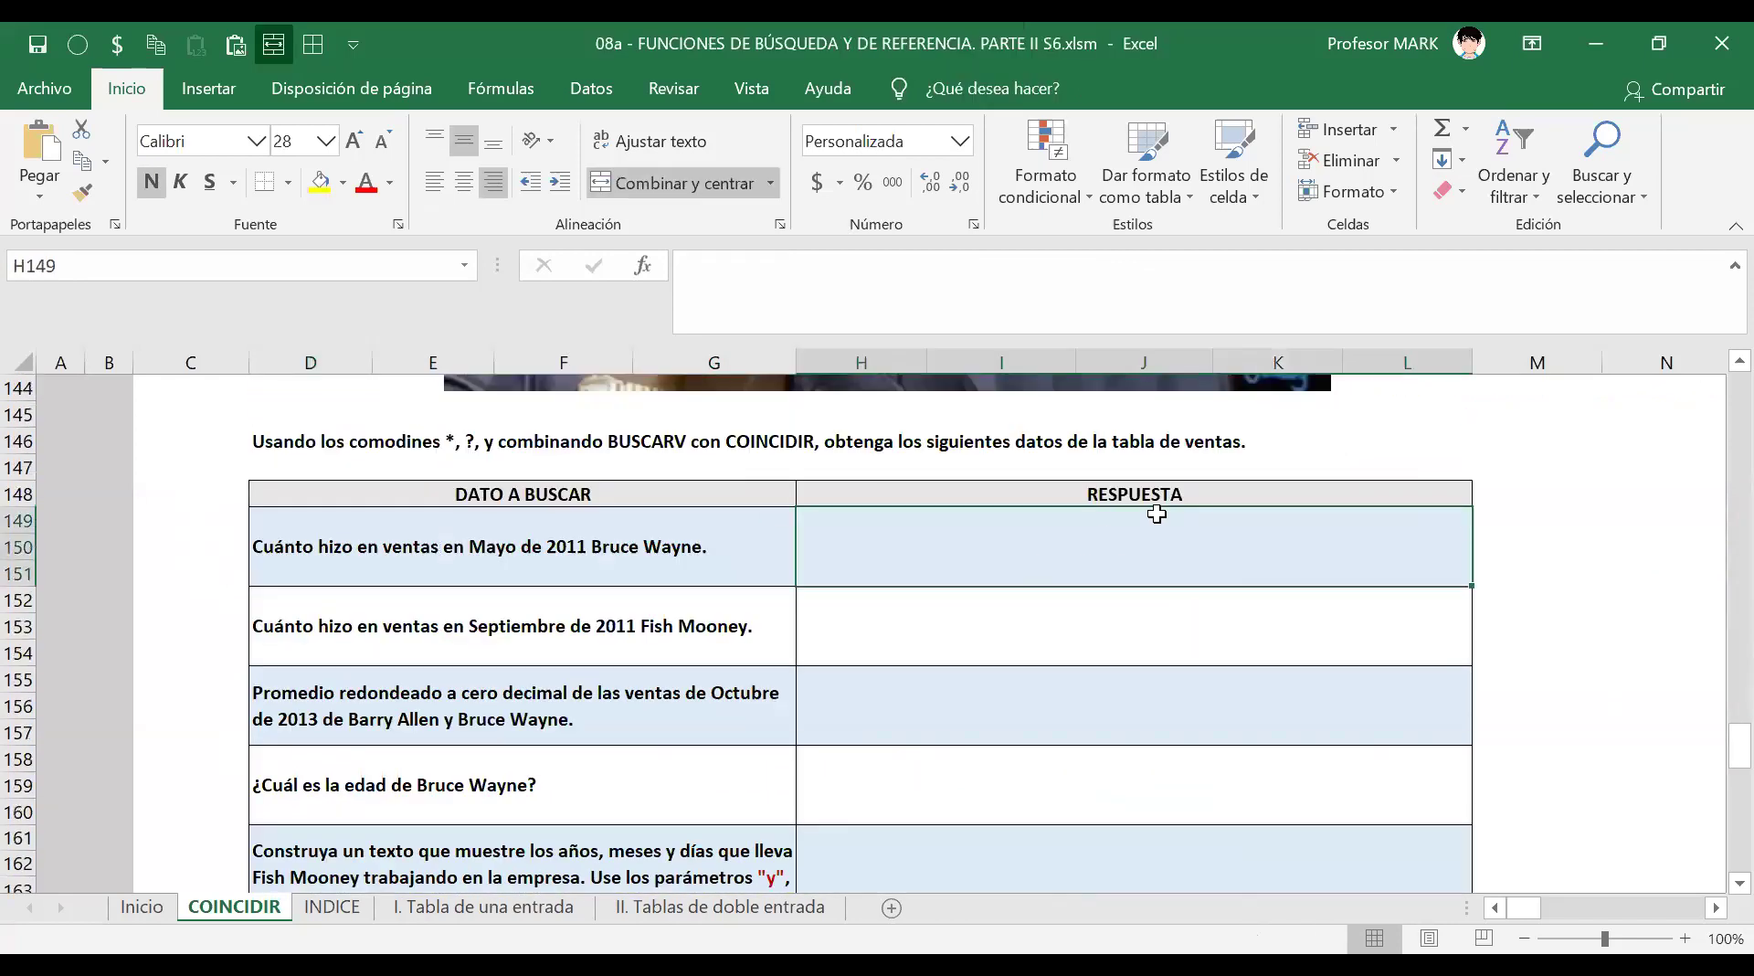
pyautogui.write('=')
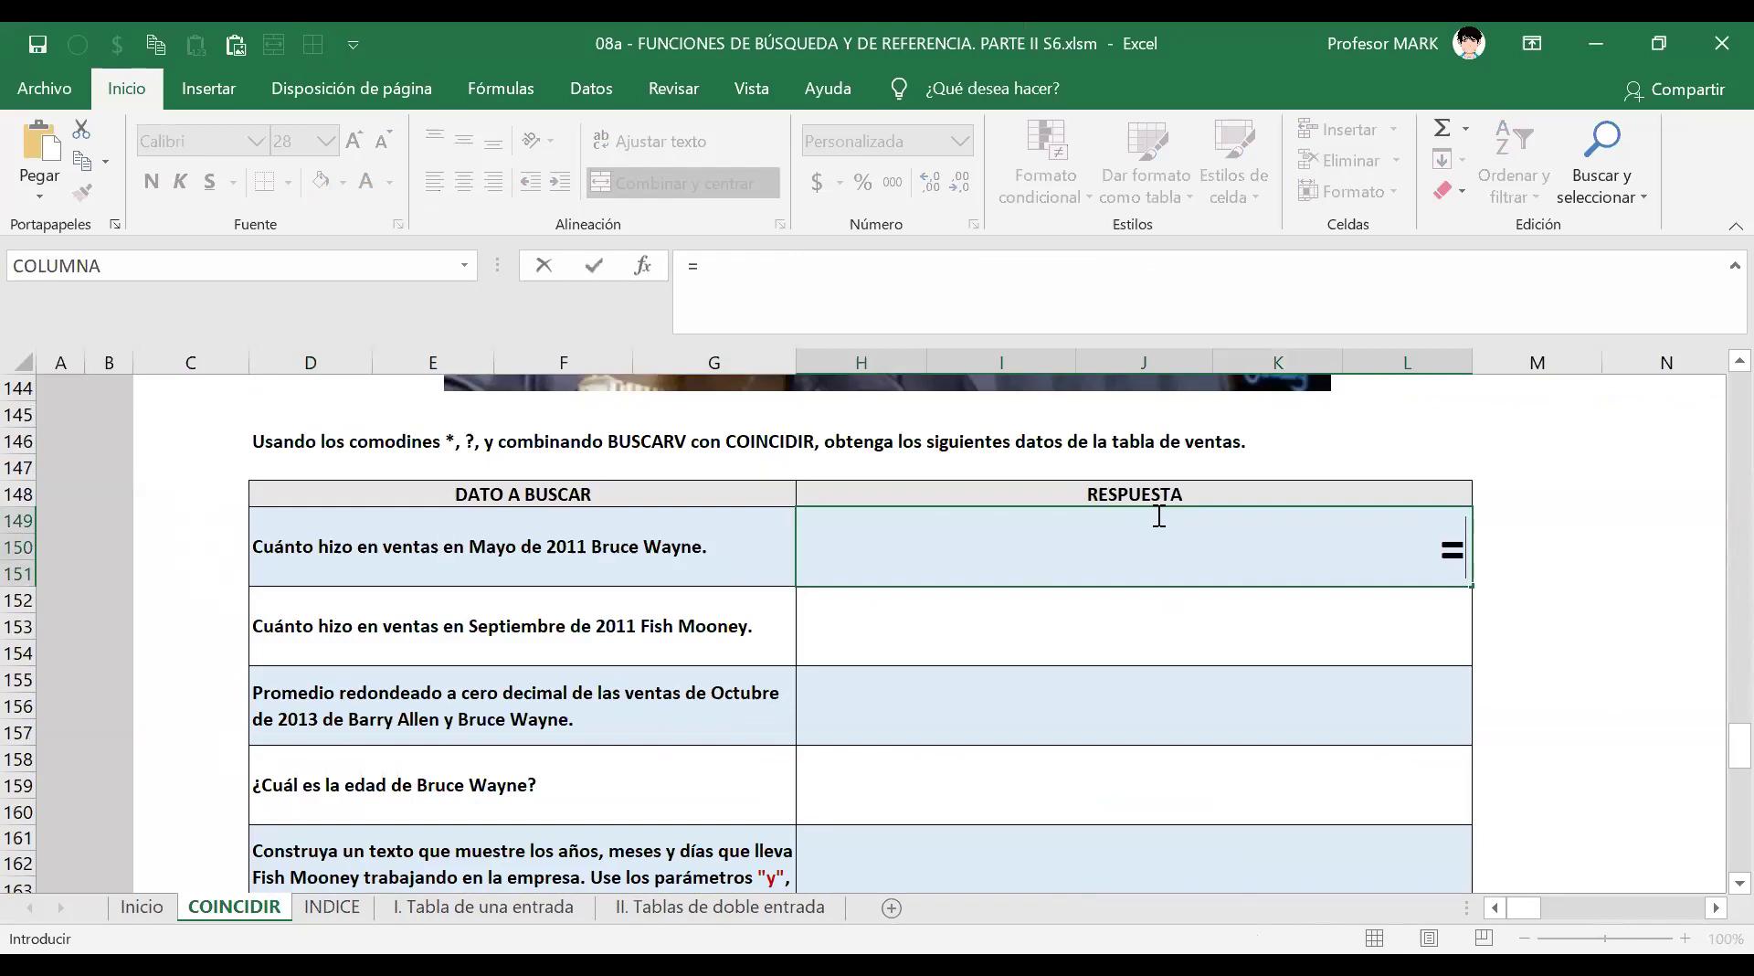
pyautogui.write('buscarv')
pyautogui.press('Tab')
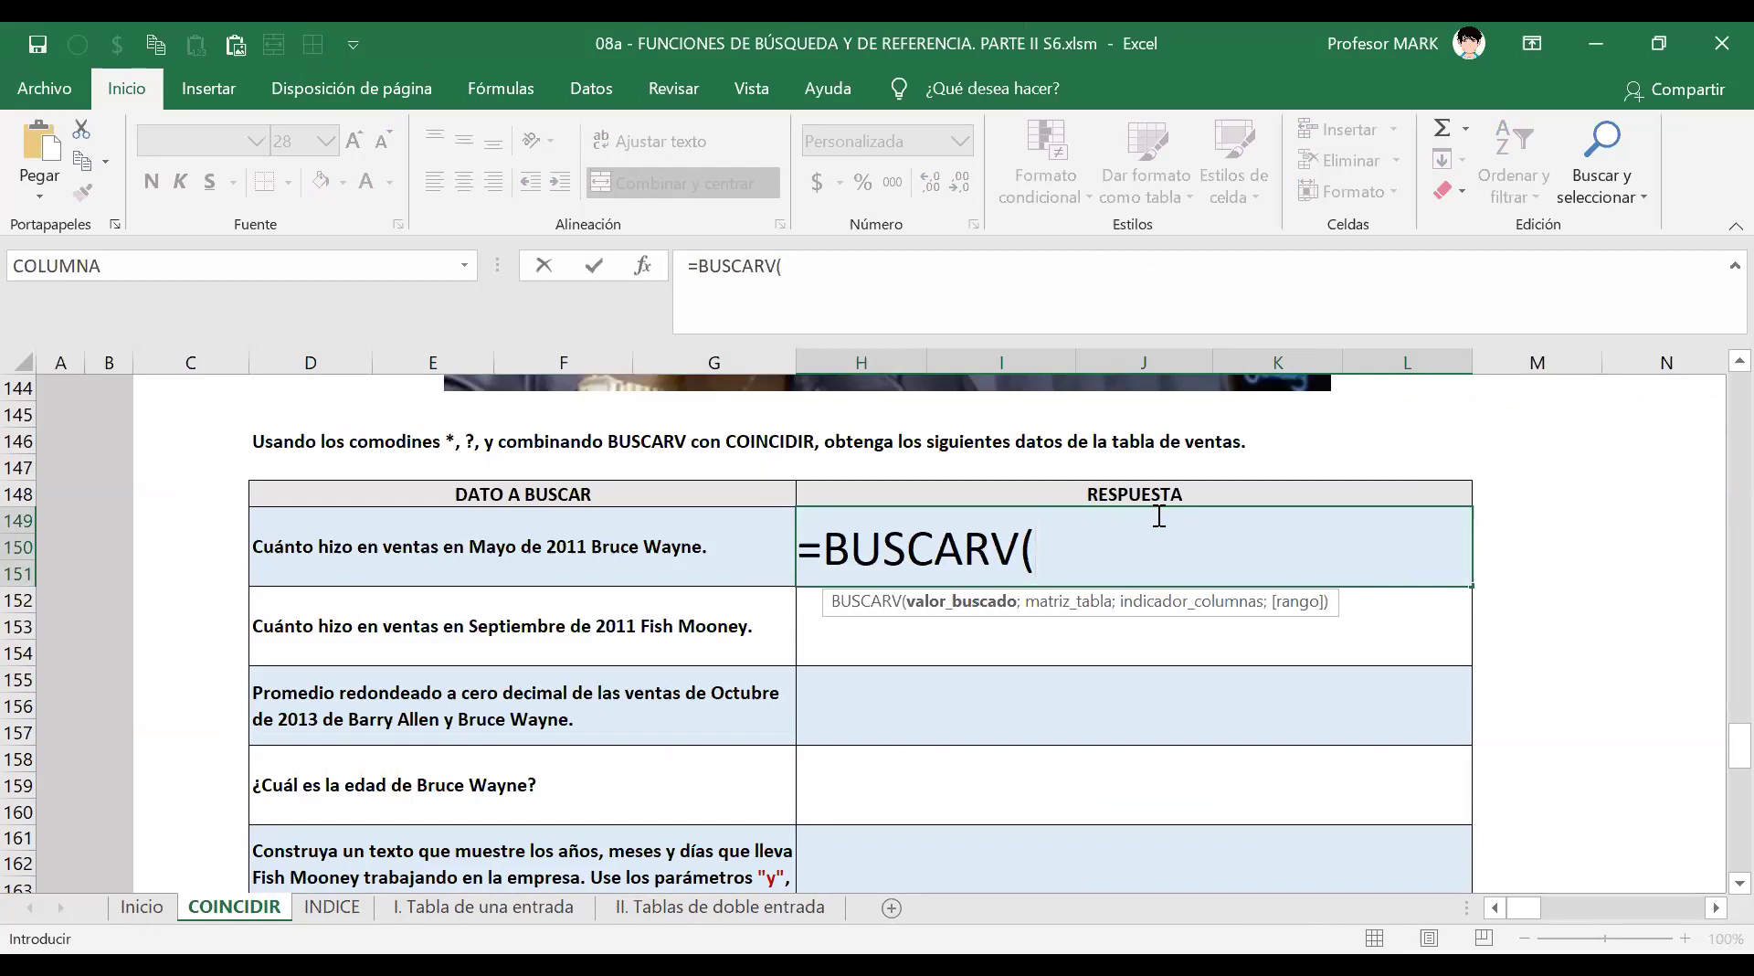
pyautogui.write('"Bruce Wayne"')
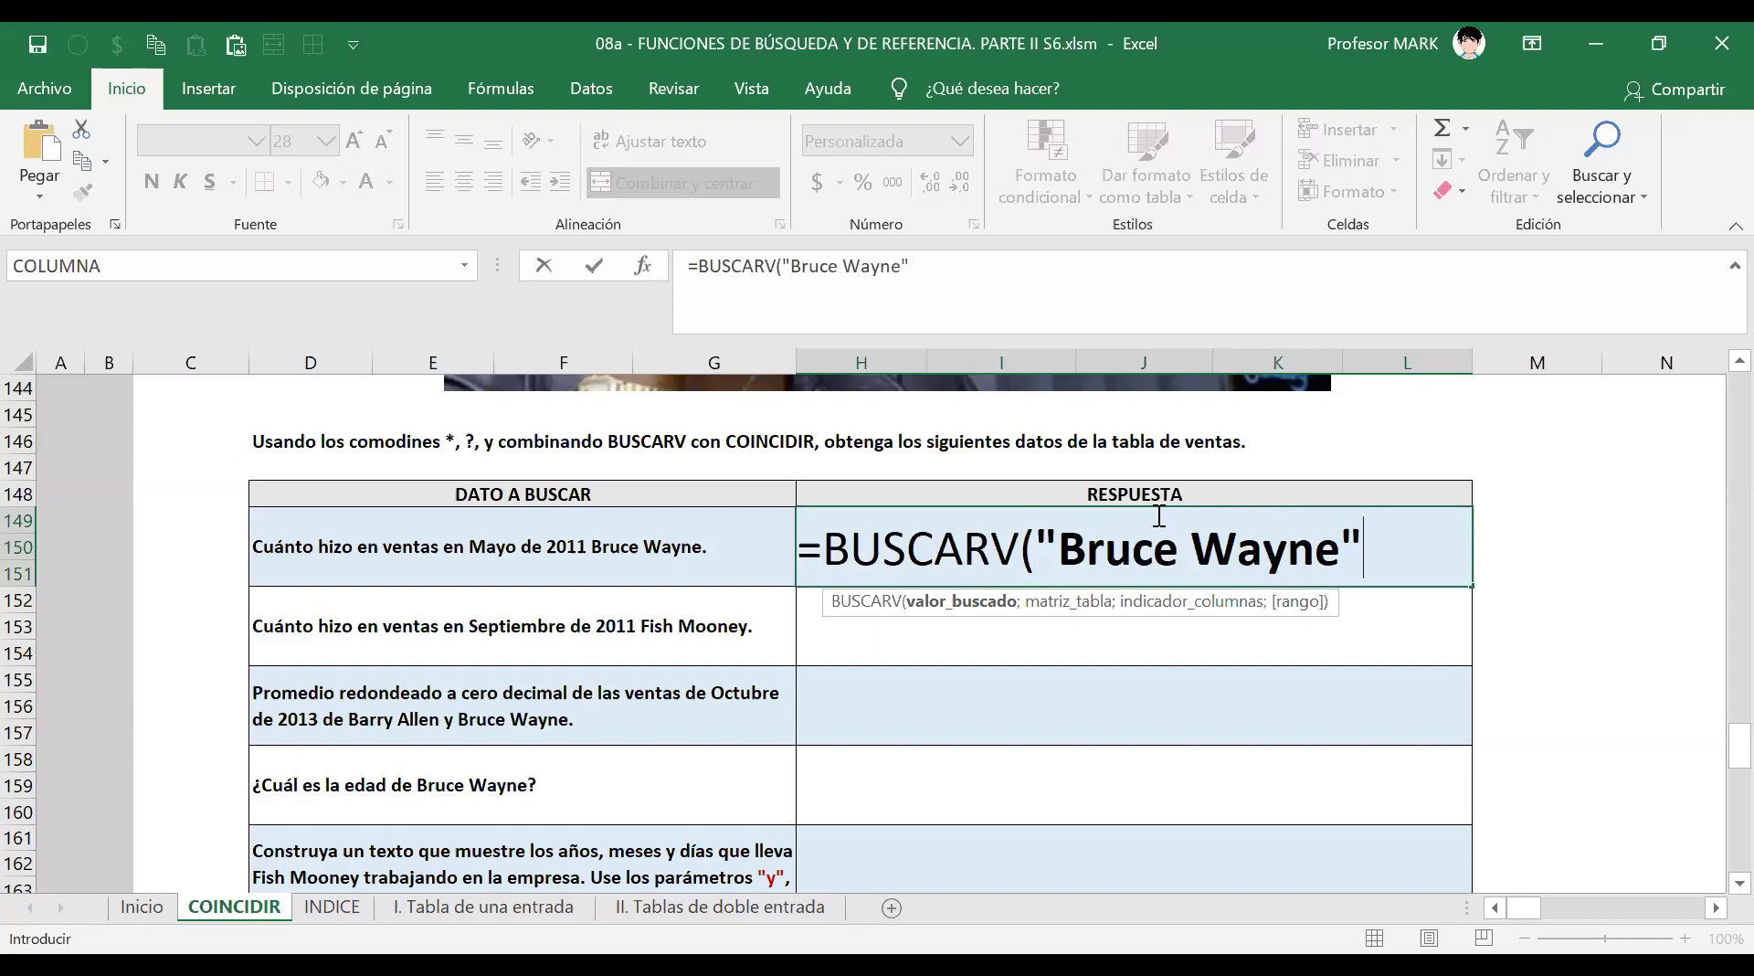
# Add VENTAS as the table array of the BUSCARV formula, check its range on the sheet, and continue to the column index argument.
pyautogui.write(';')
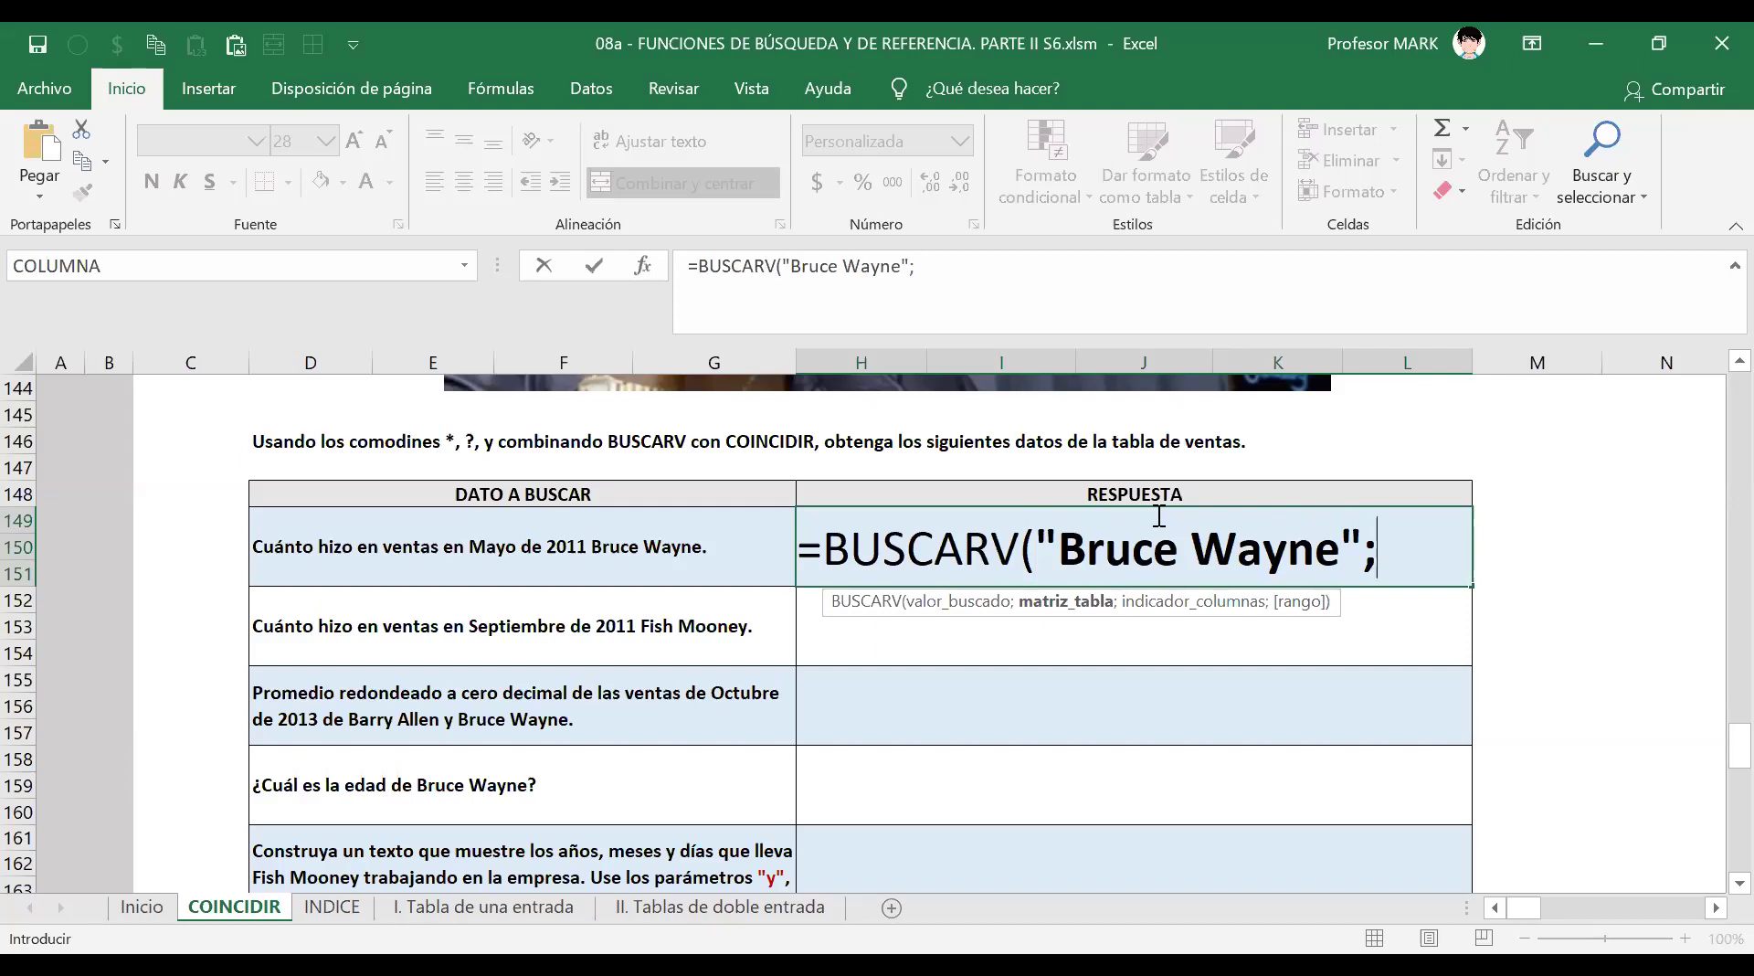
pyautogui.write('ven')
pyautogui.press('Tab')
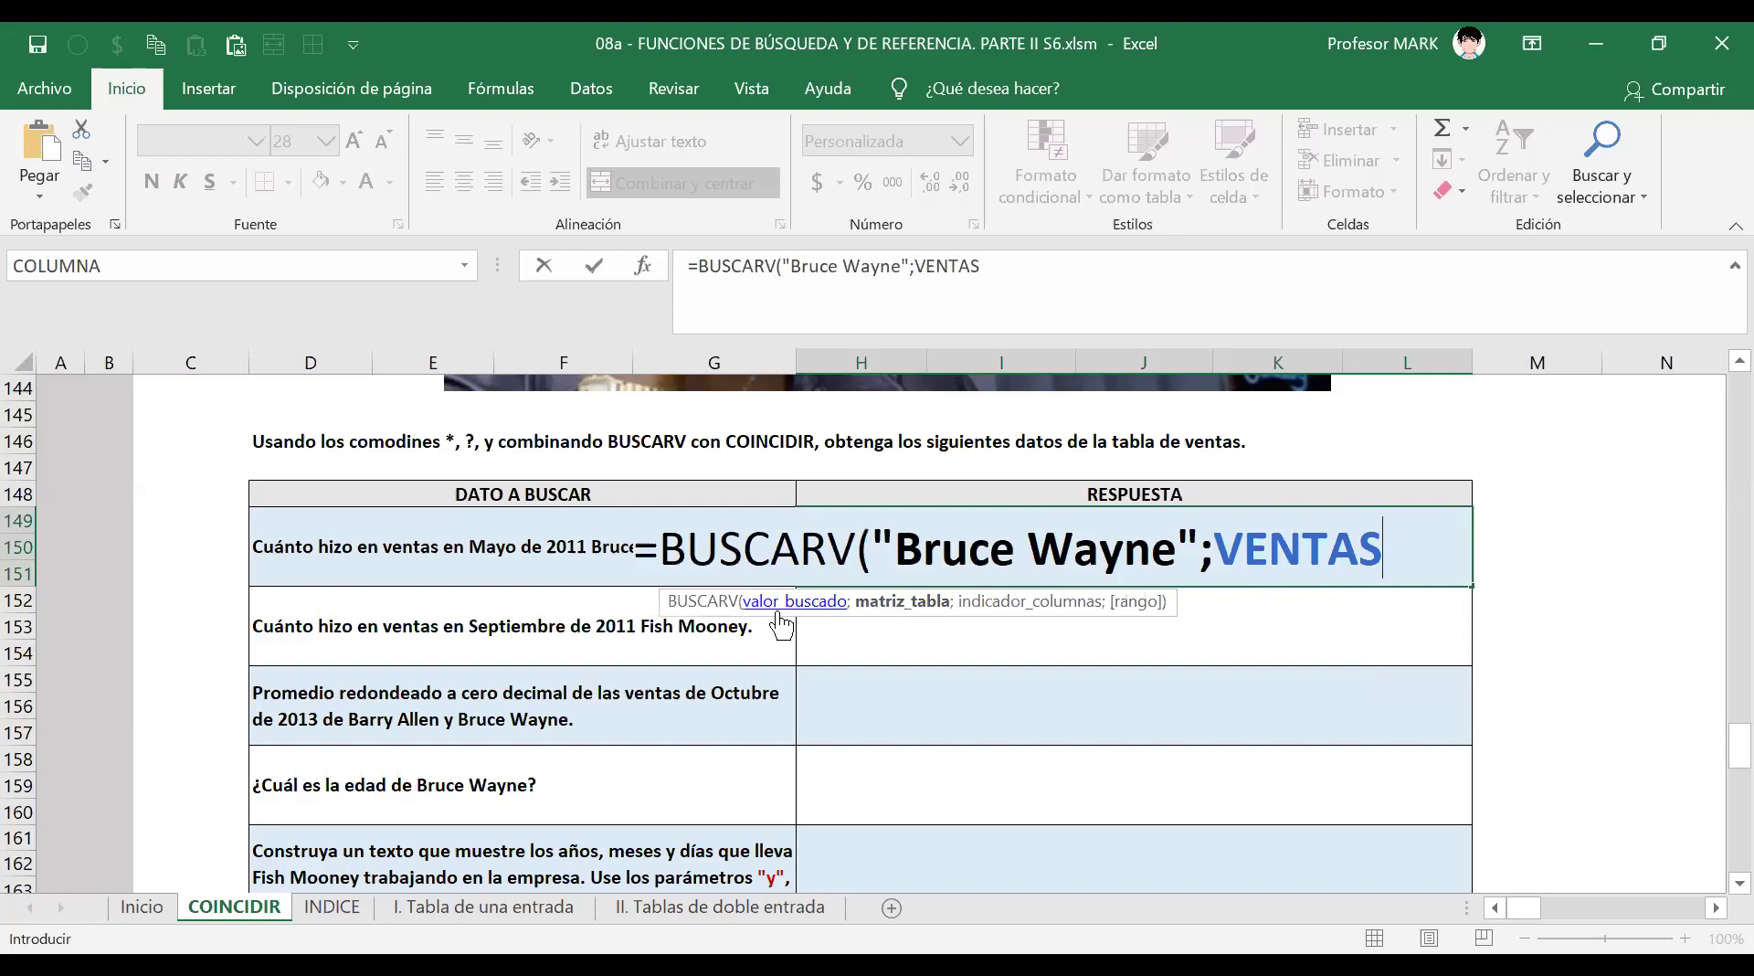
pyautogui.scroll(3, 1140, 649)
pyautogui.scroll(12, 1140, 649)
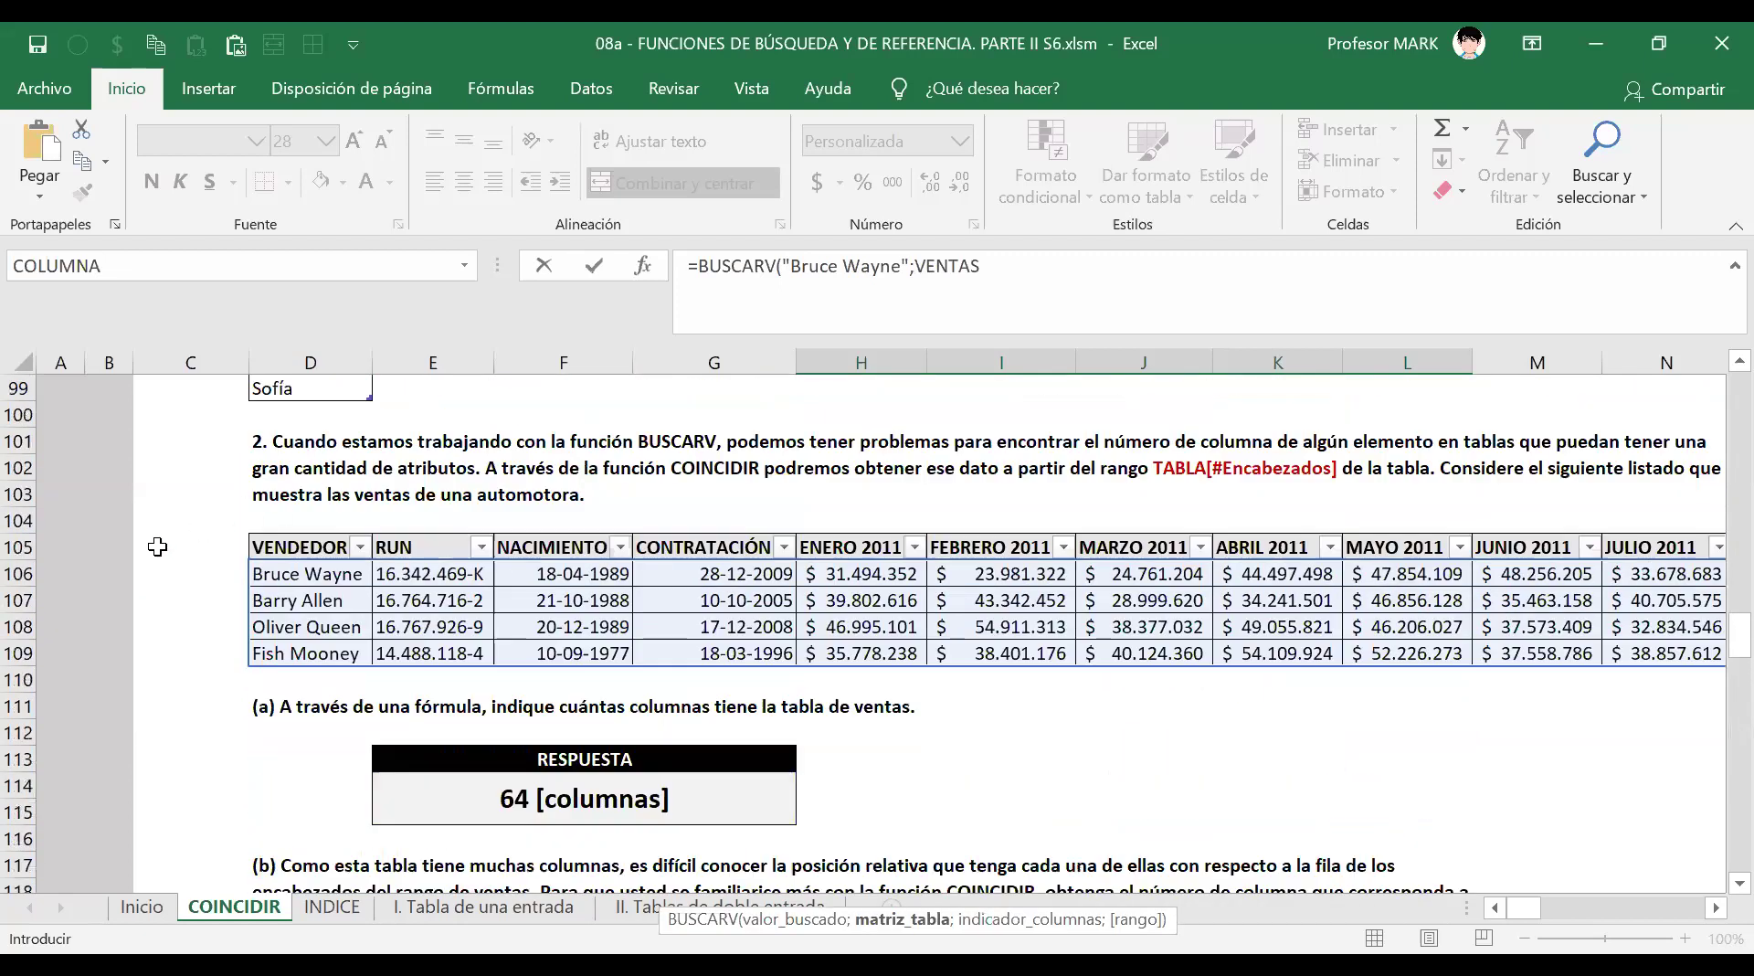
pyautogui.scroll(-9, 1283, 741)
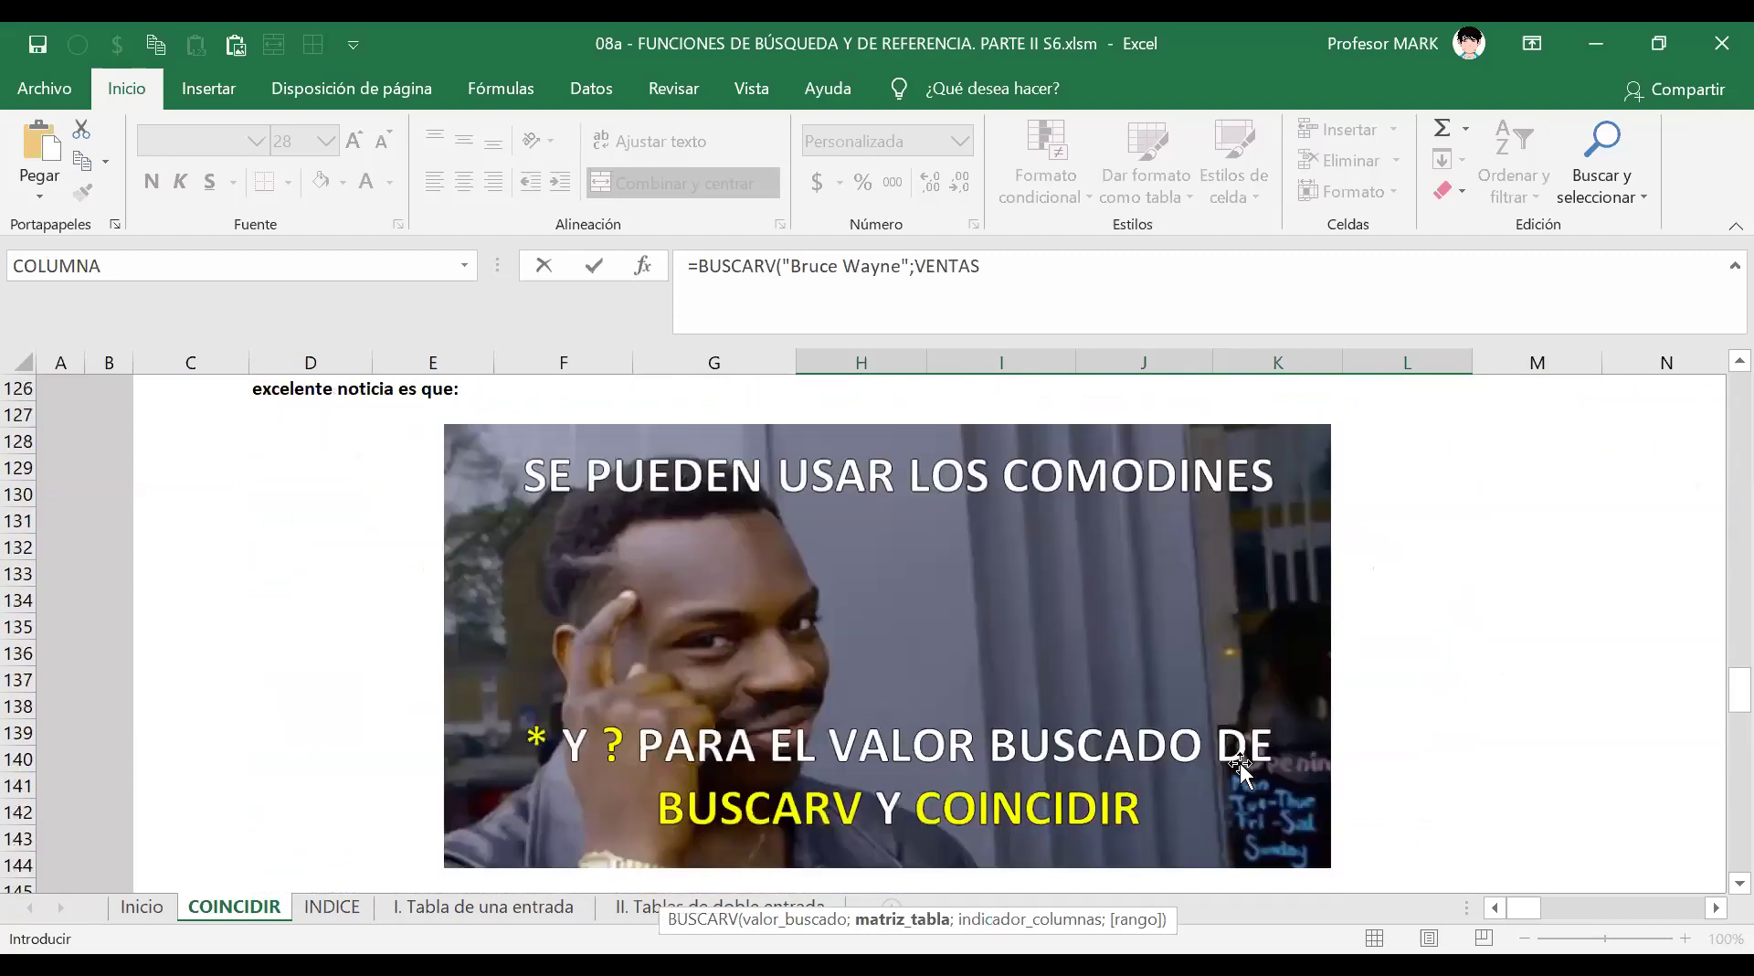
pyautogui.scroll(-6, 1243, 765)
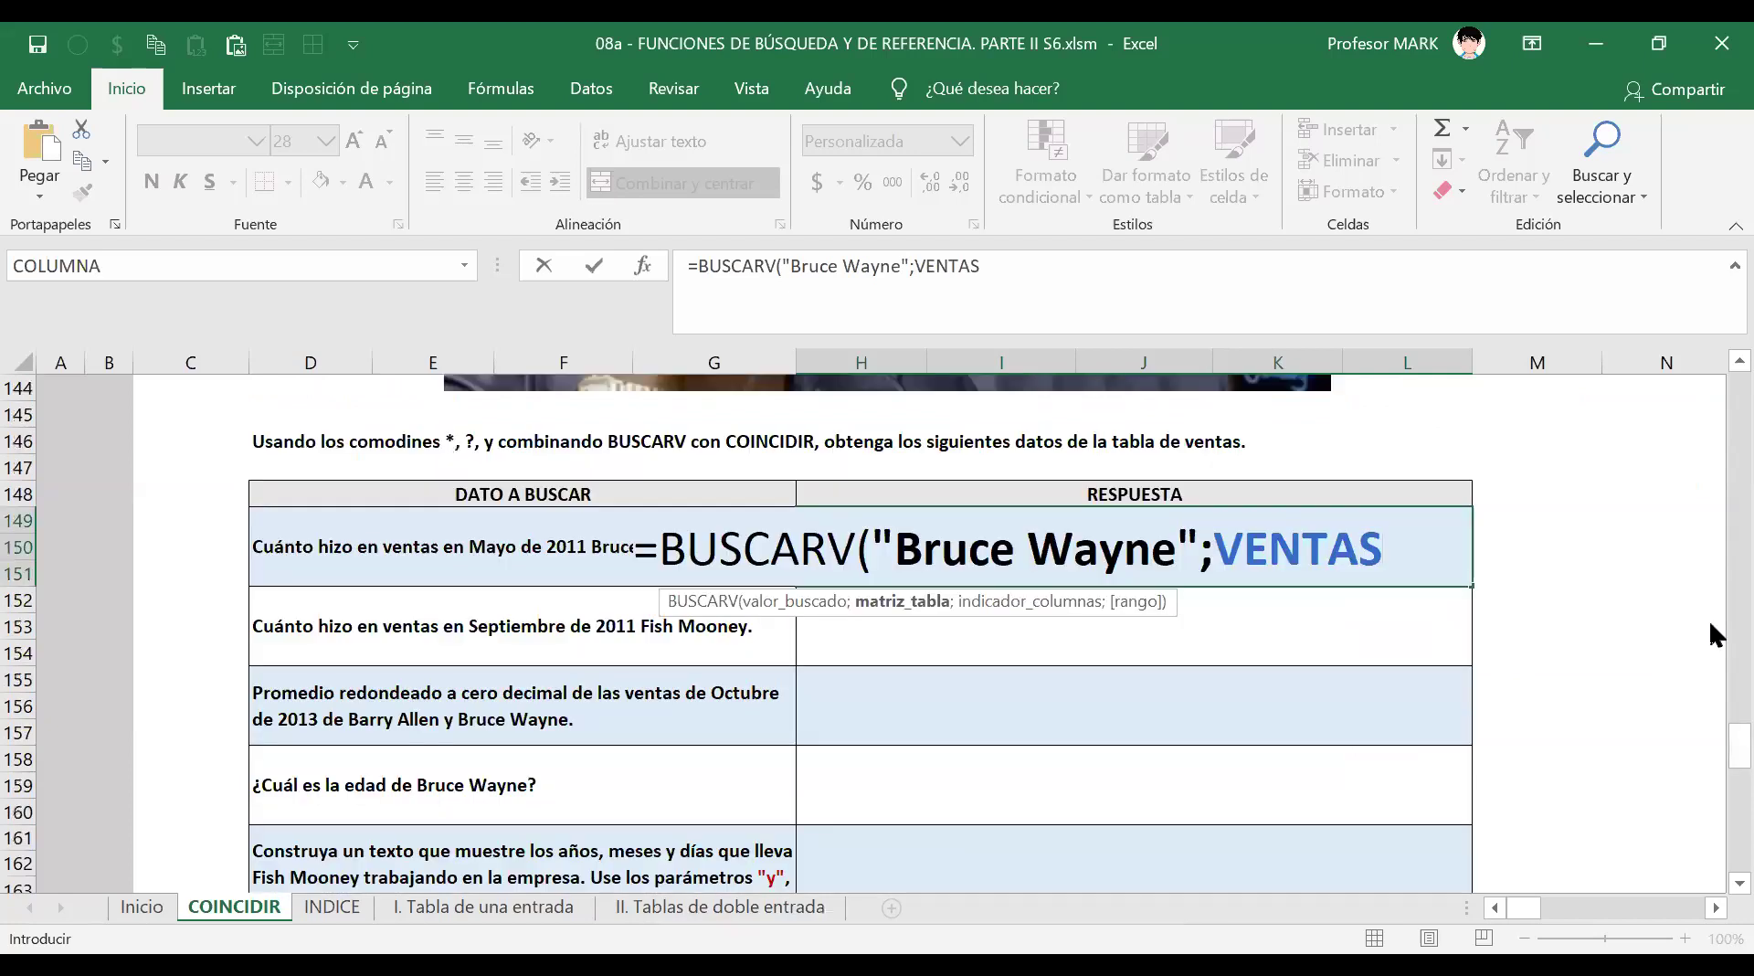
pyautogui.write(';')
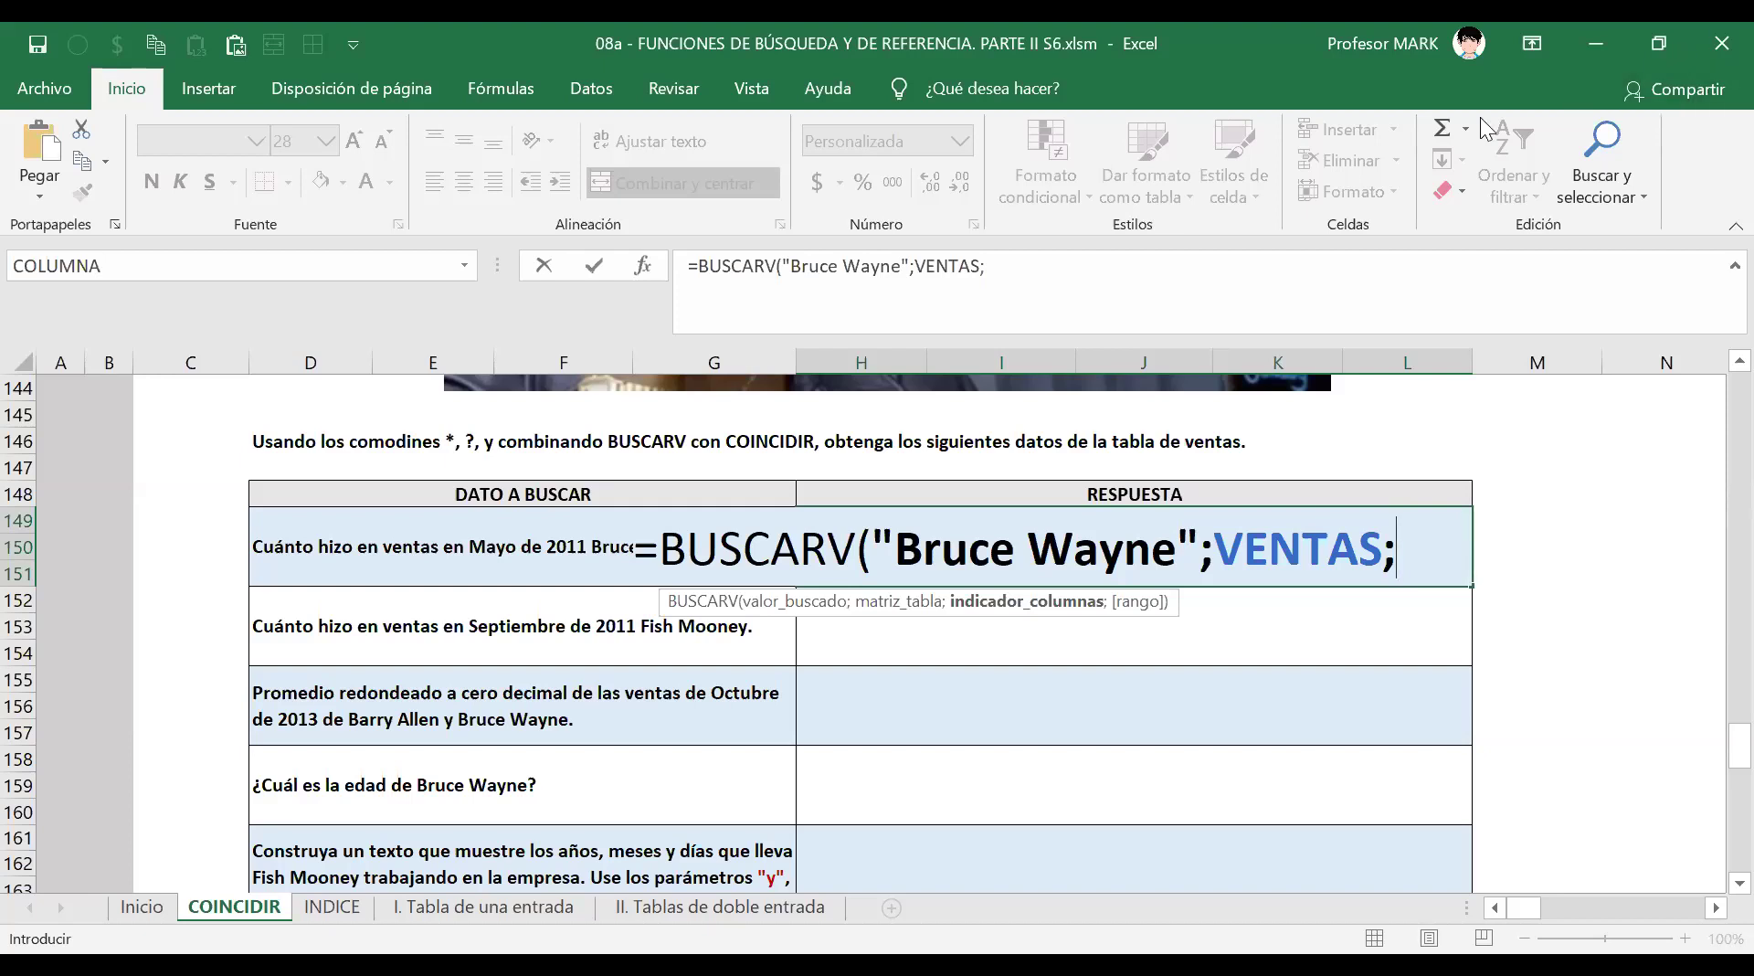
# Nest COINCIDIR as the column index argument of BUSCARV, with "Mayo 2011" as its lookup value.
pyautogui.click(1050, 539)
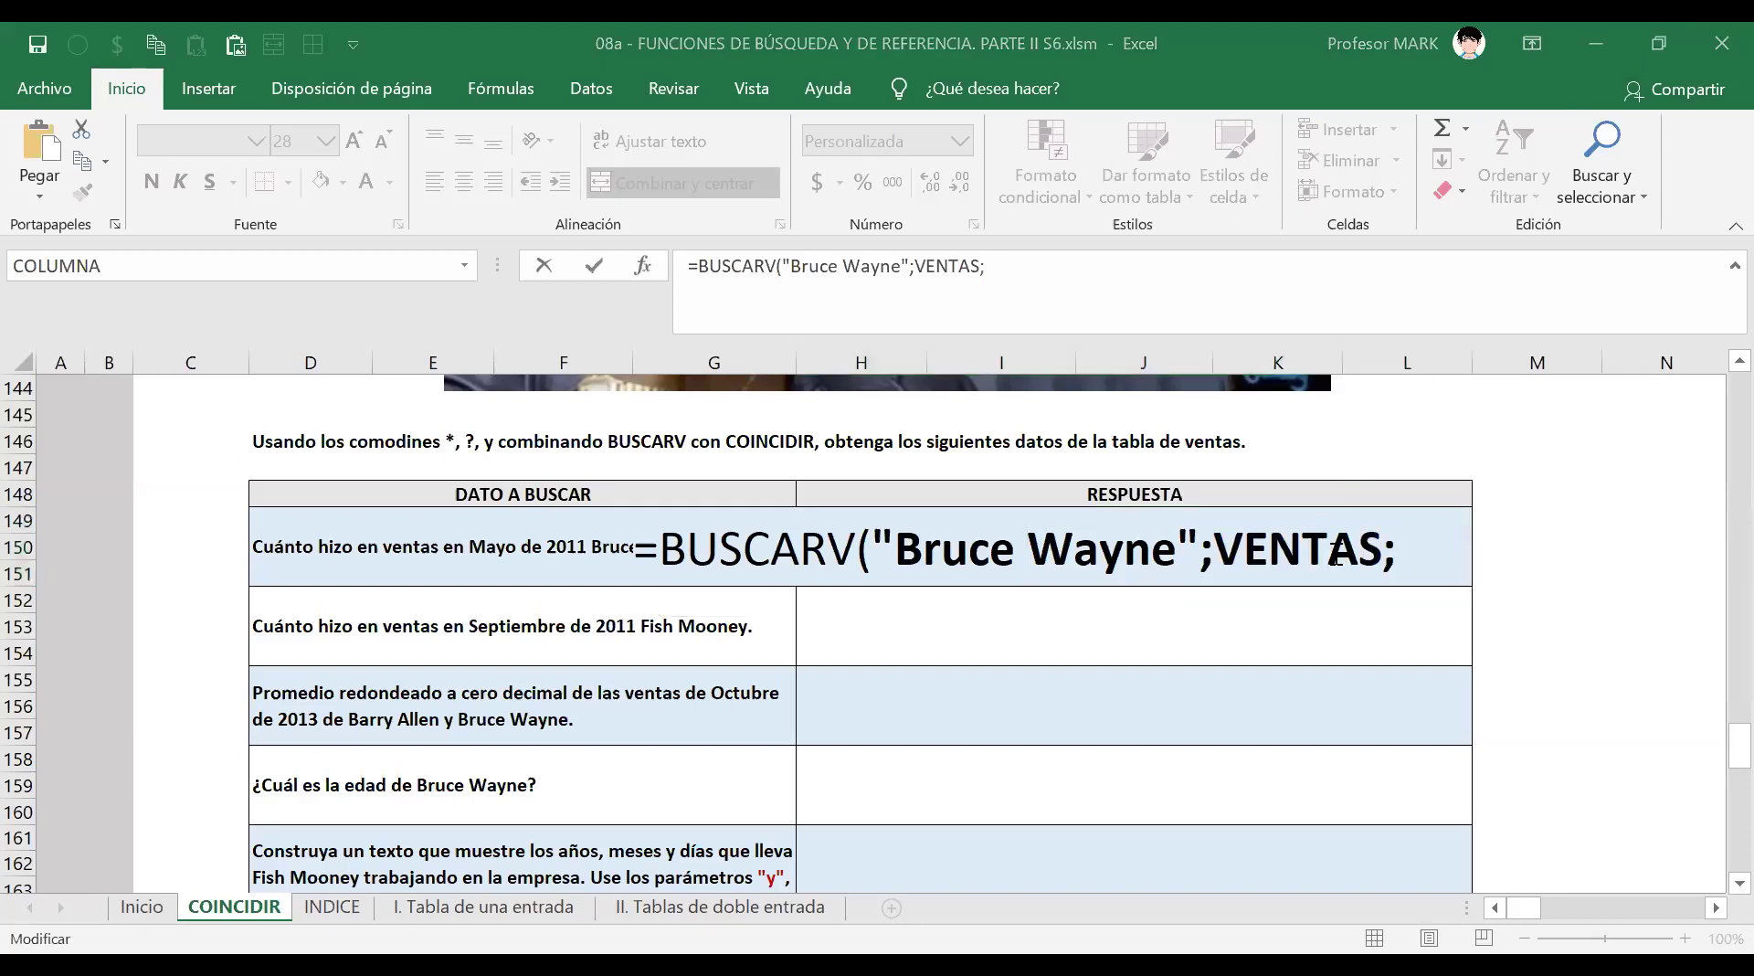
pyautogui.click(1433, 552)
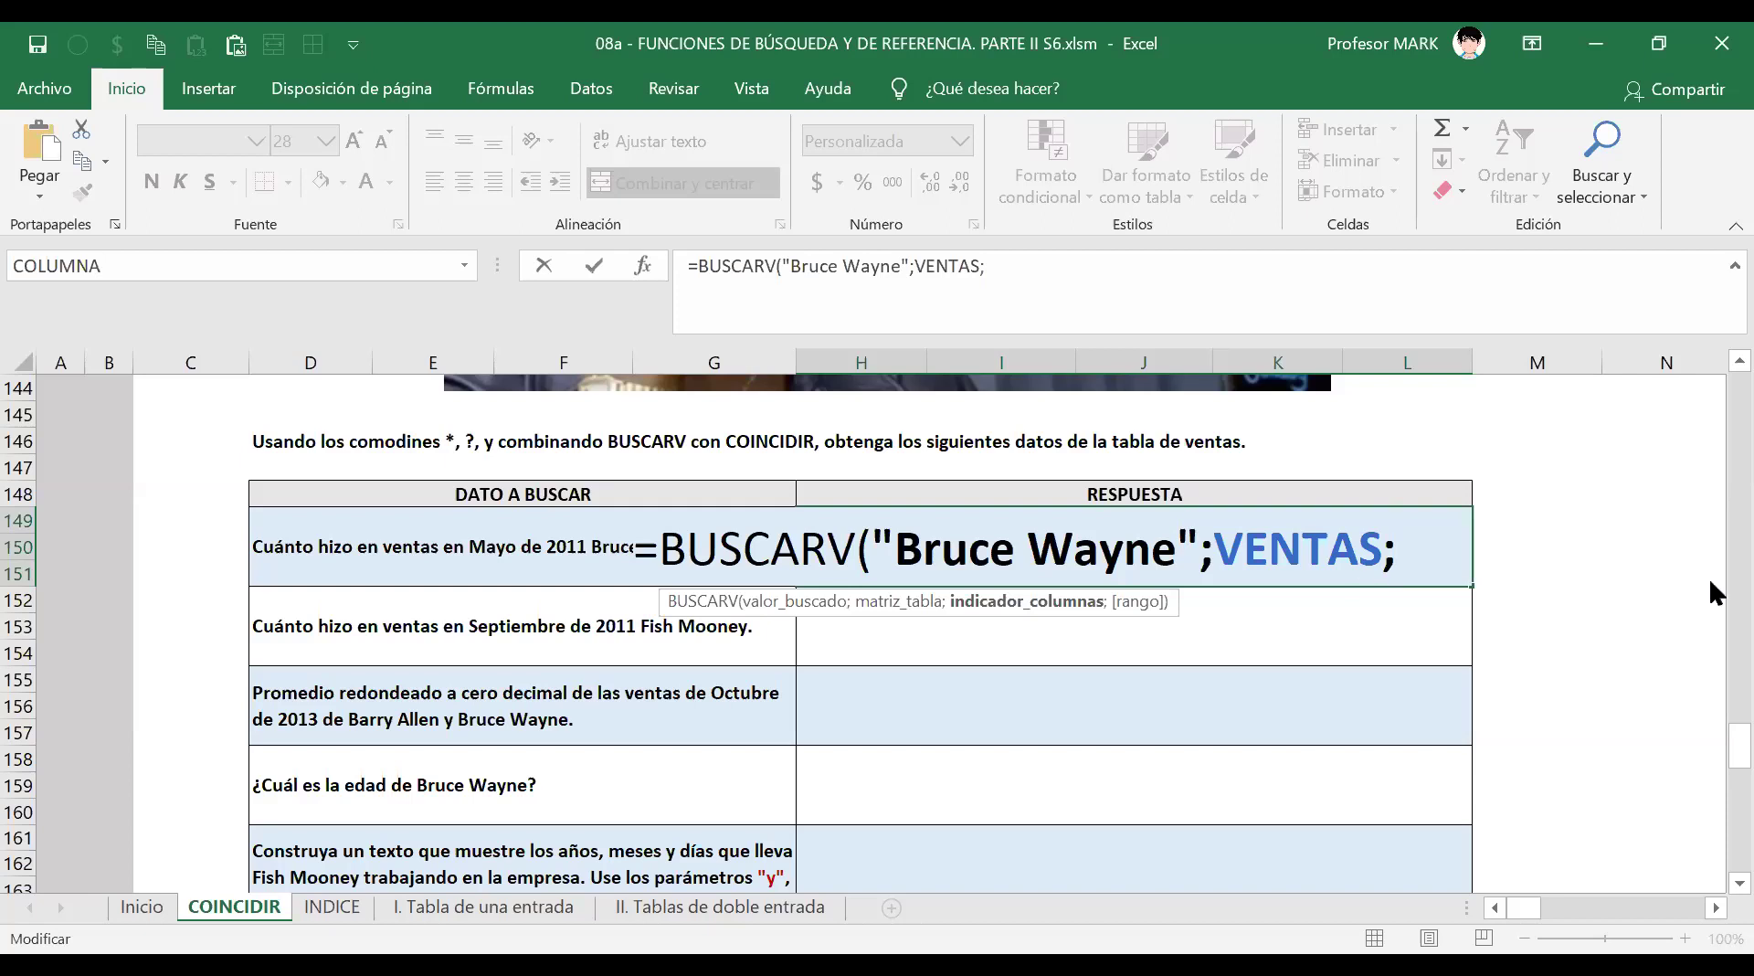
pyautogui.write('COINCIDIR(')
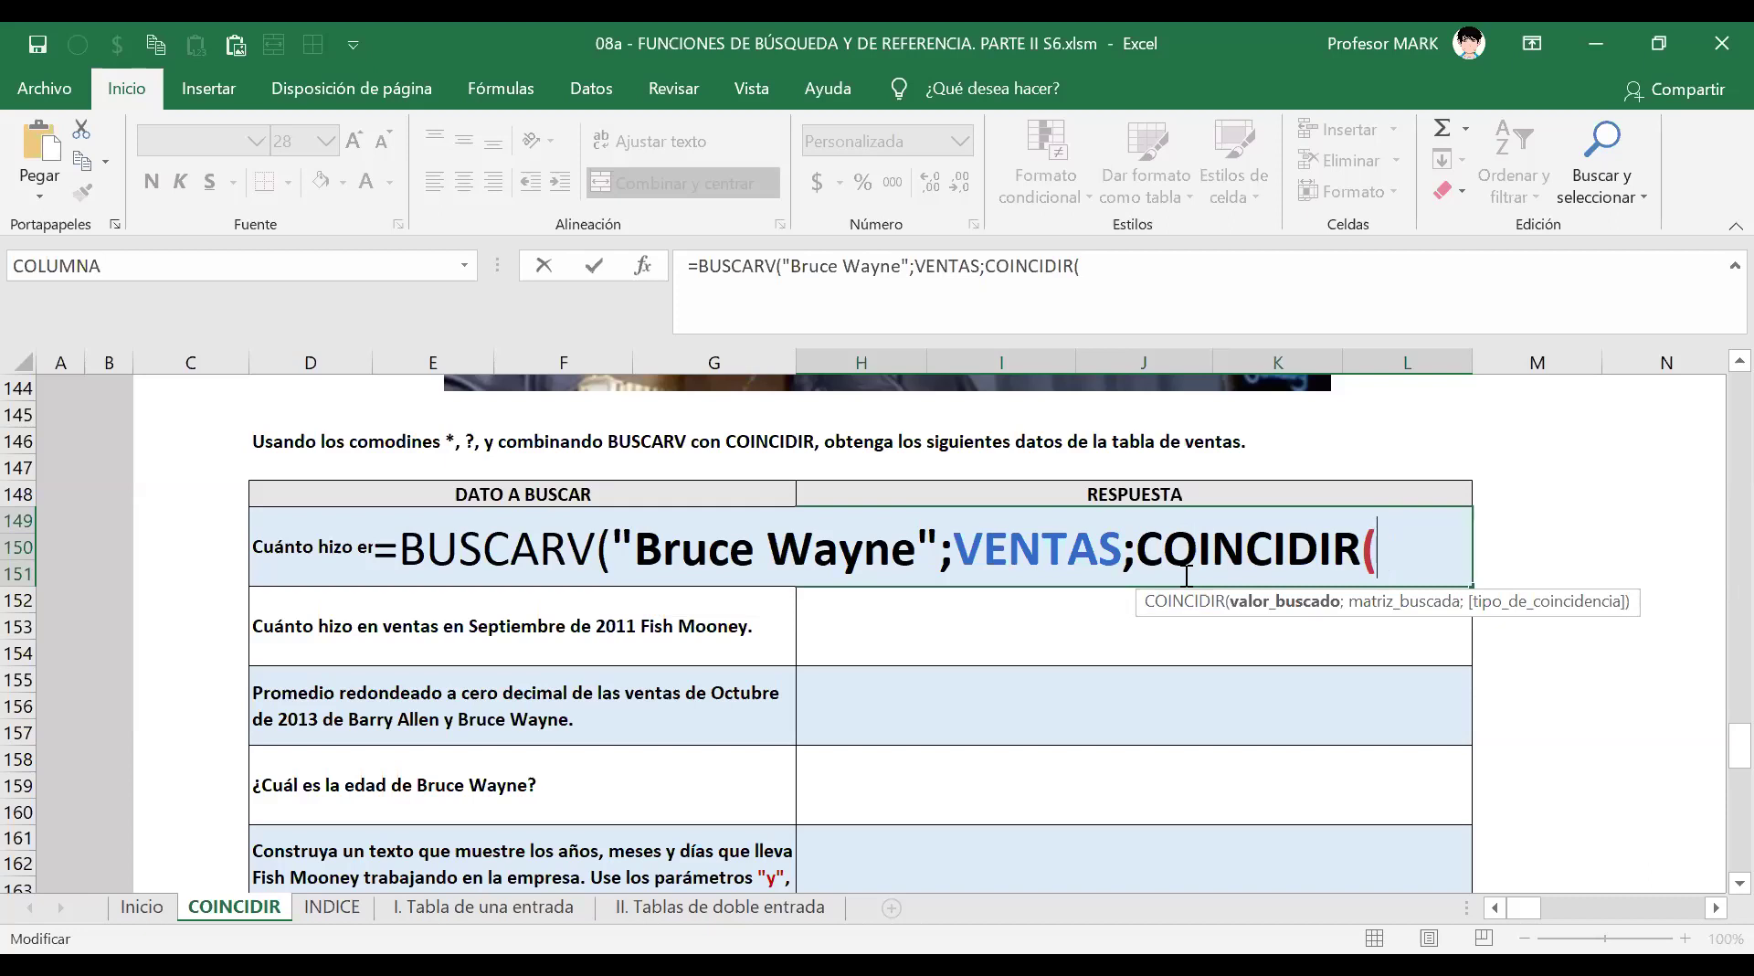
pyautogui.write('"Mayo ')
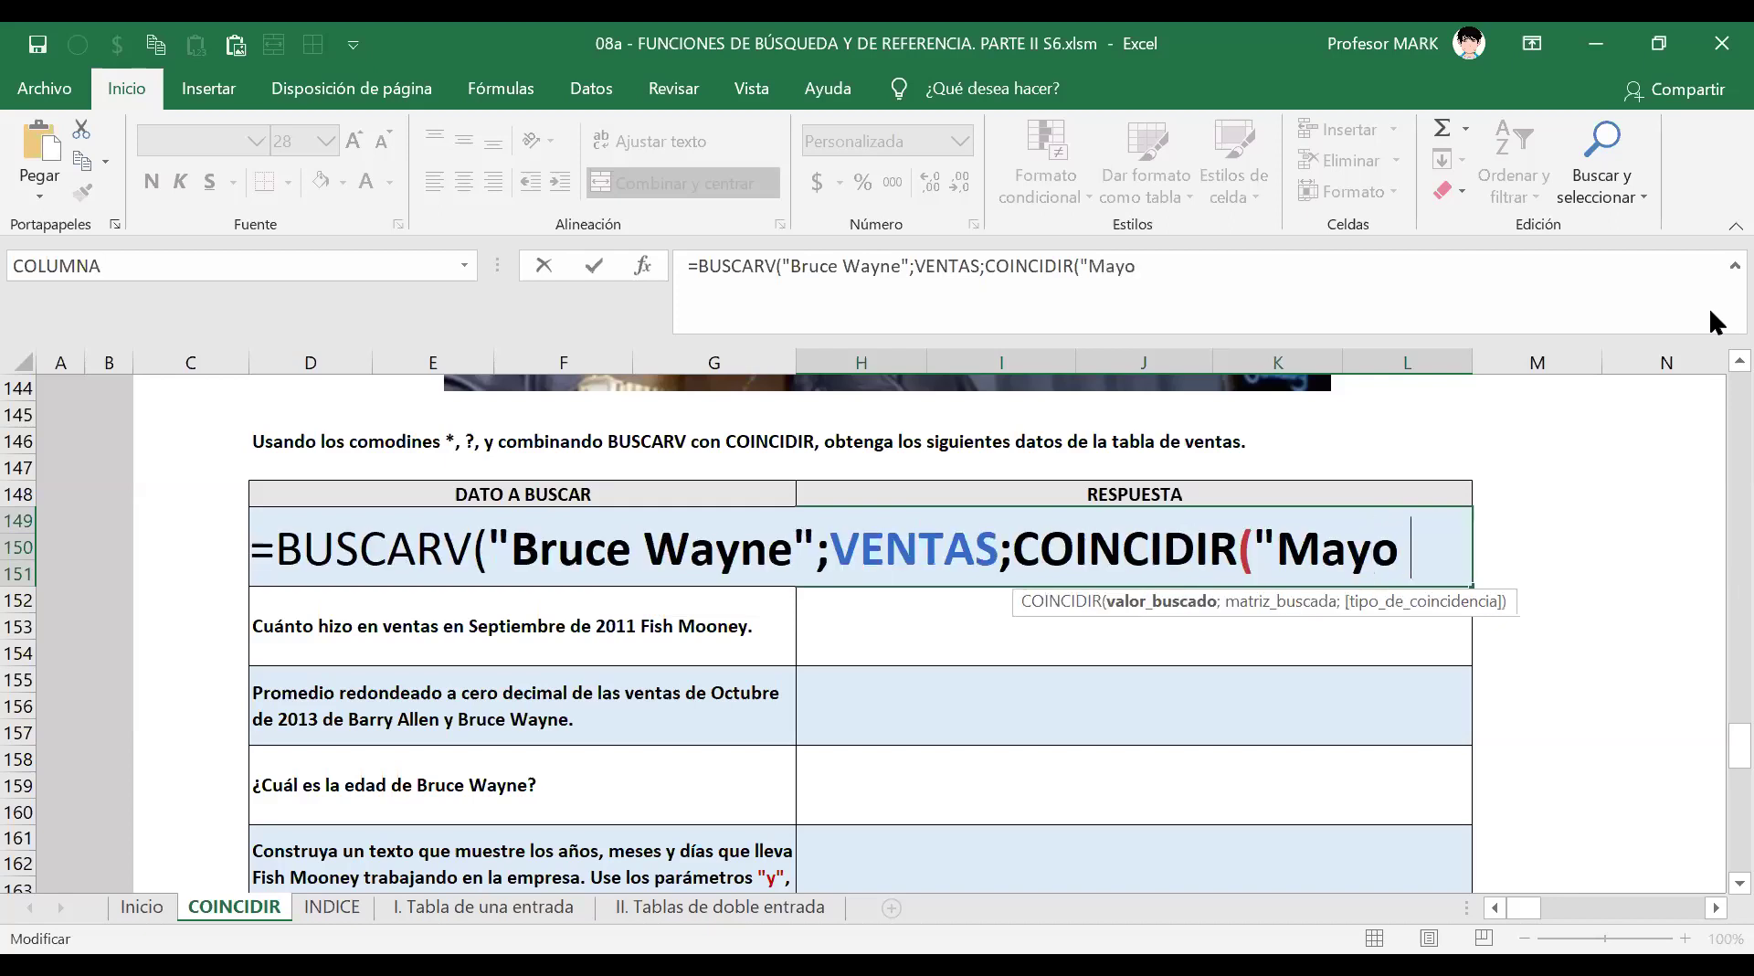
pyautogui.write('2011"')
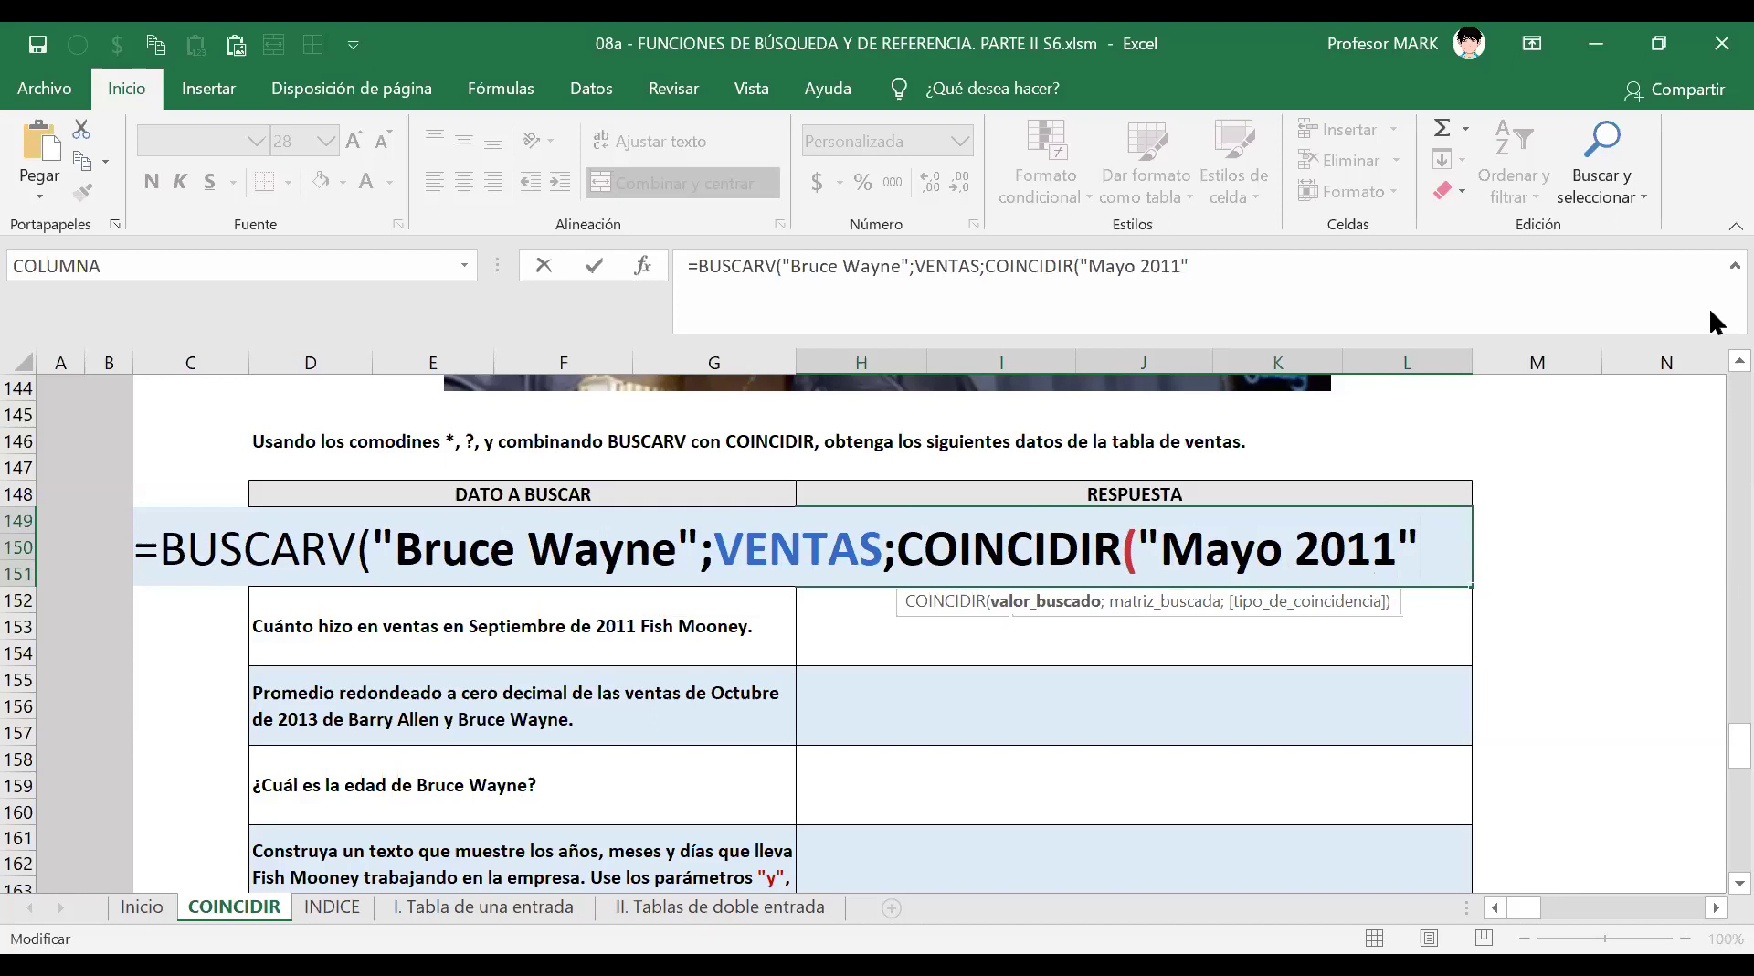
pyautogui.write(';')
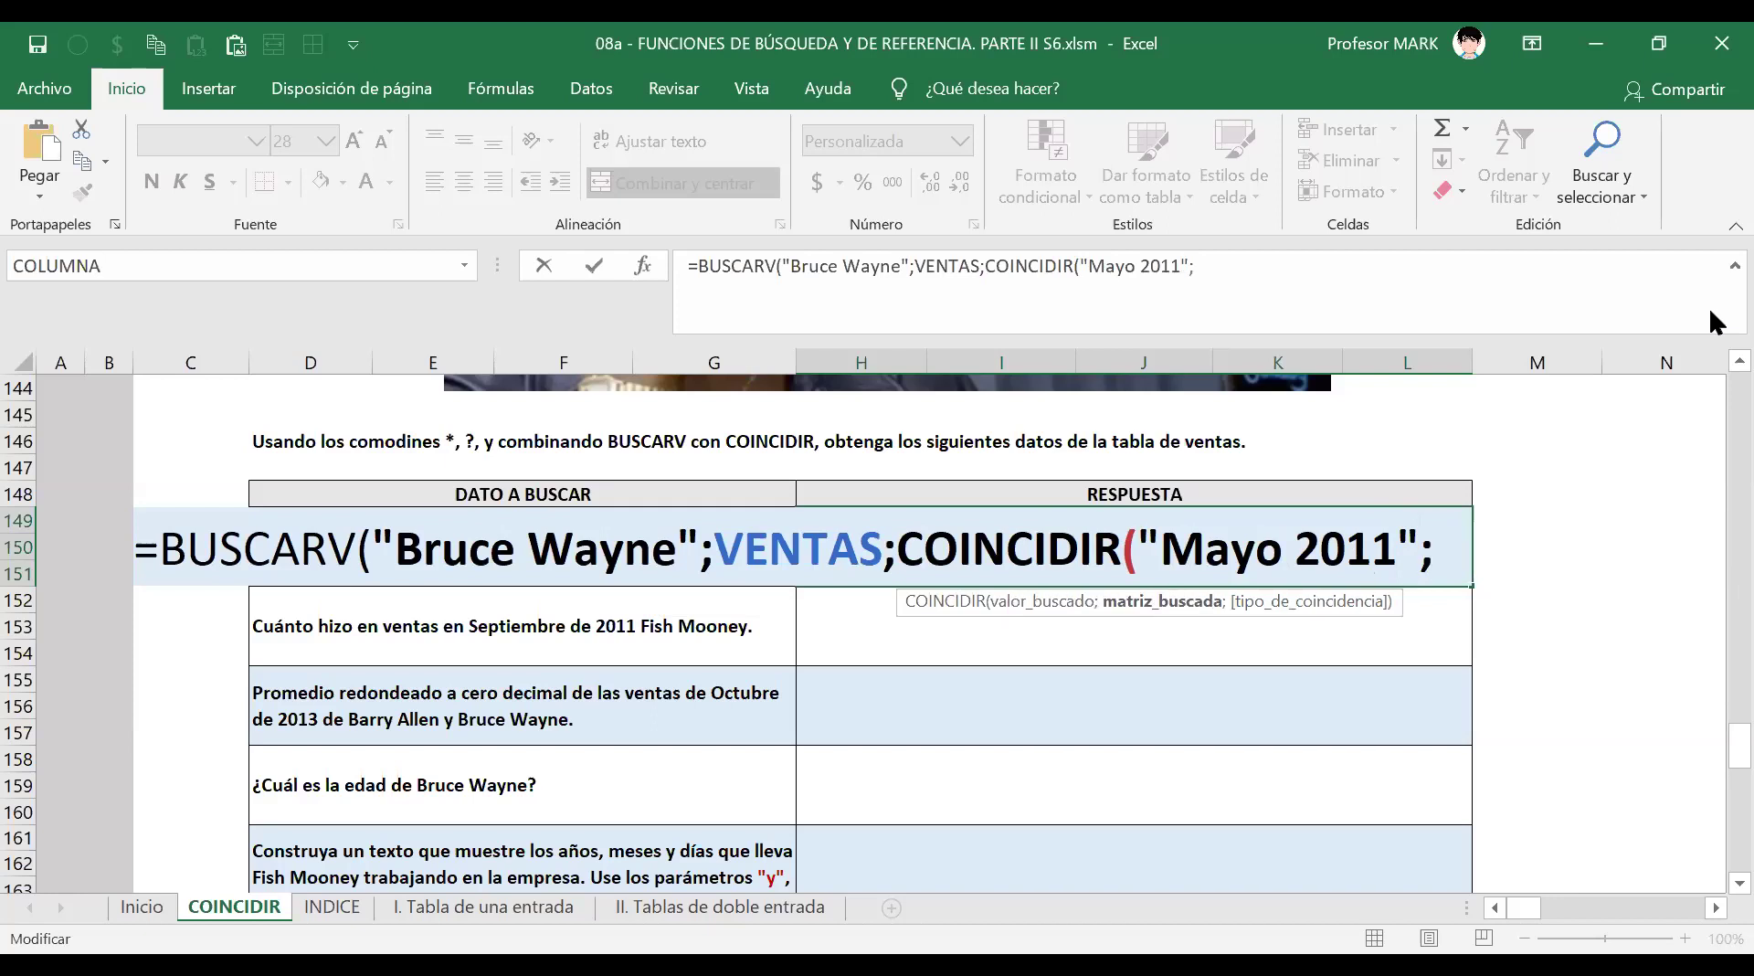
# Add VENTAS[#Encabezados] as the lookup array of COINCIDIR and check the referenced header row in the sales table.
pyautogui.scroll(11, 603, 640)
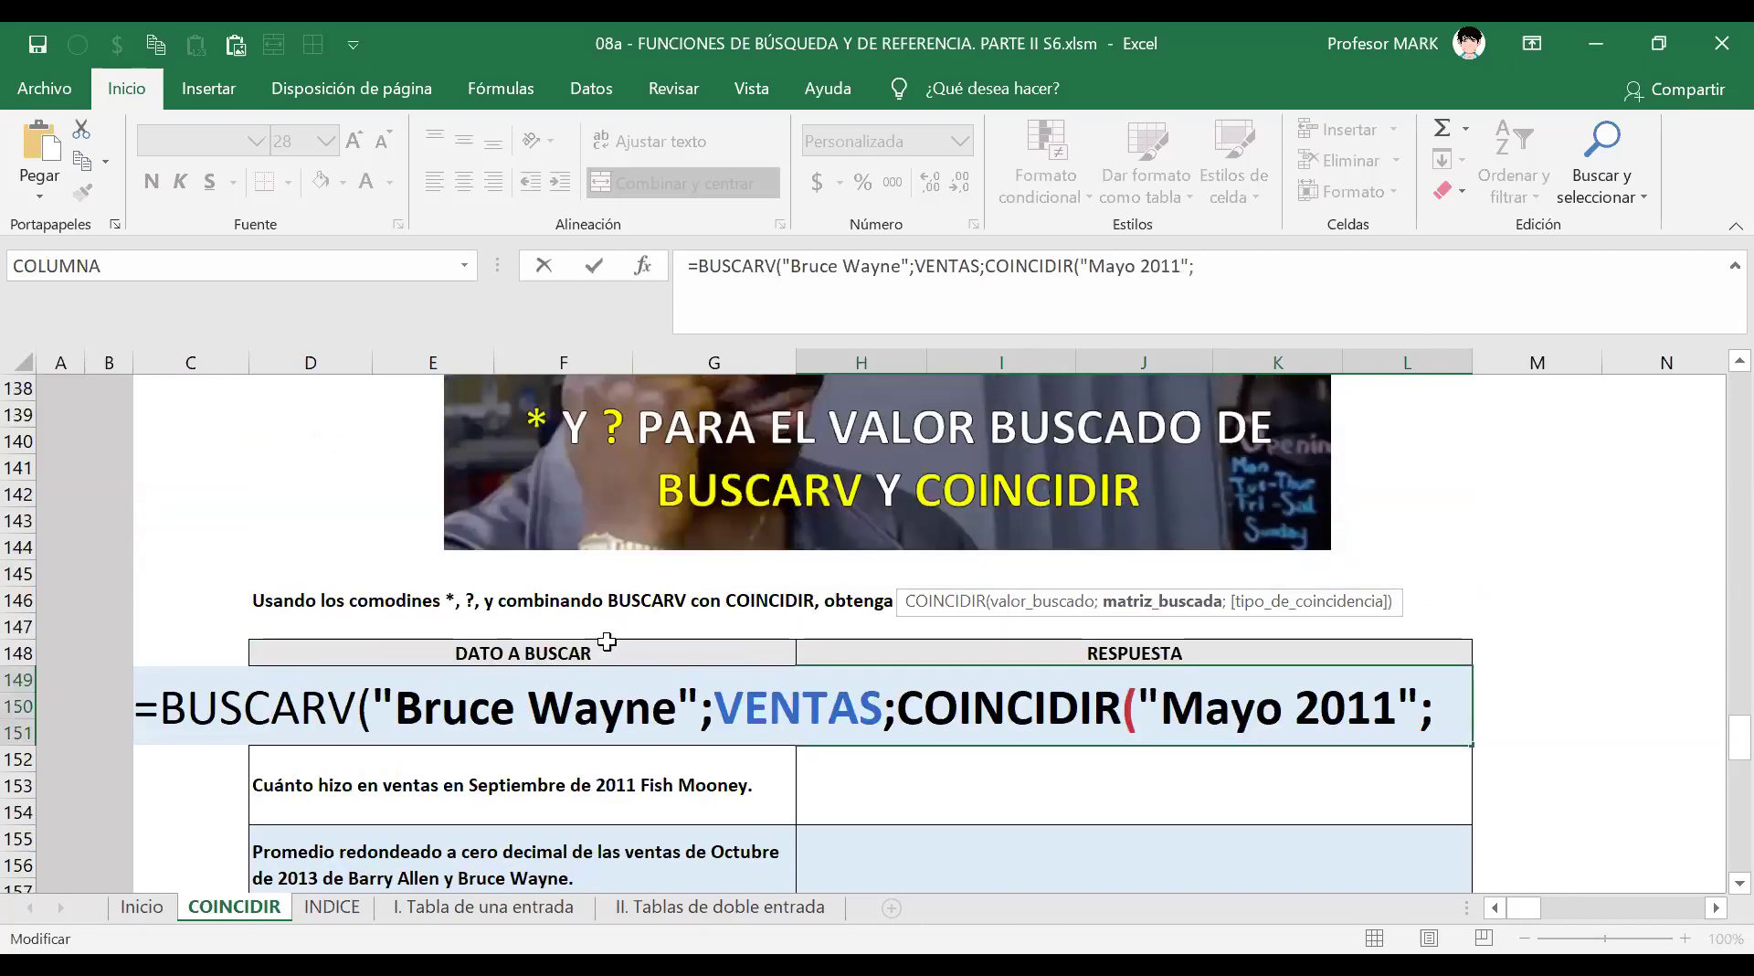
pyautogui.scroll(3, 611, 643)
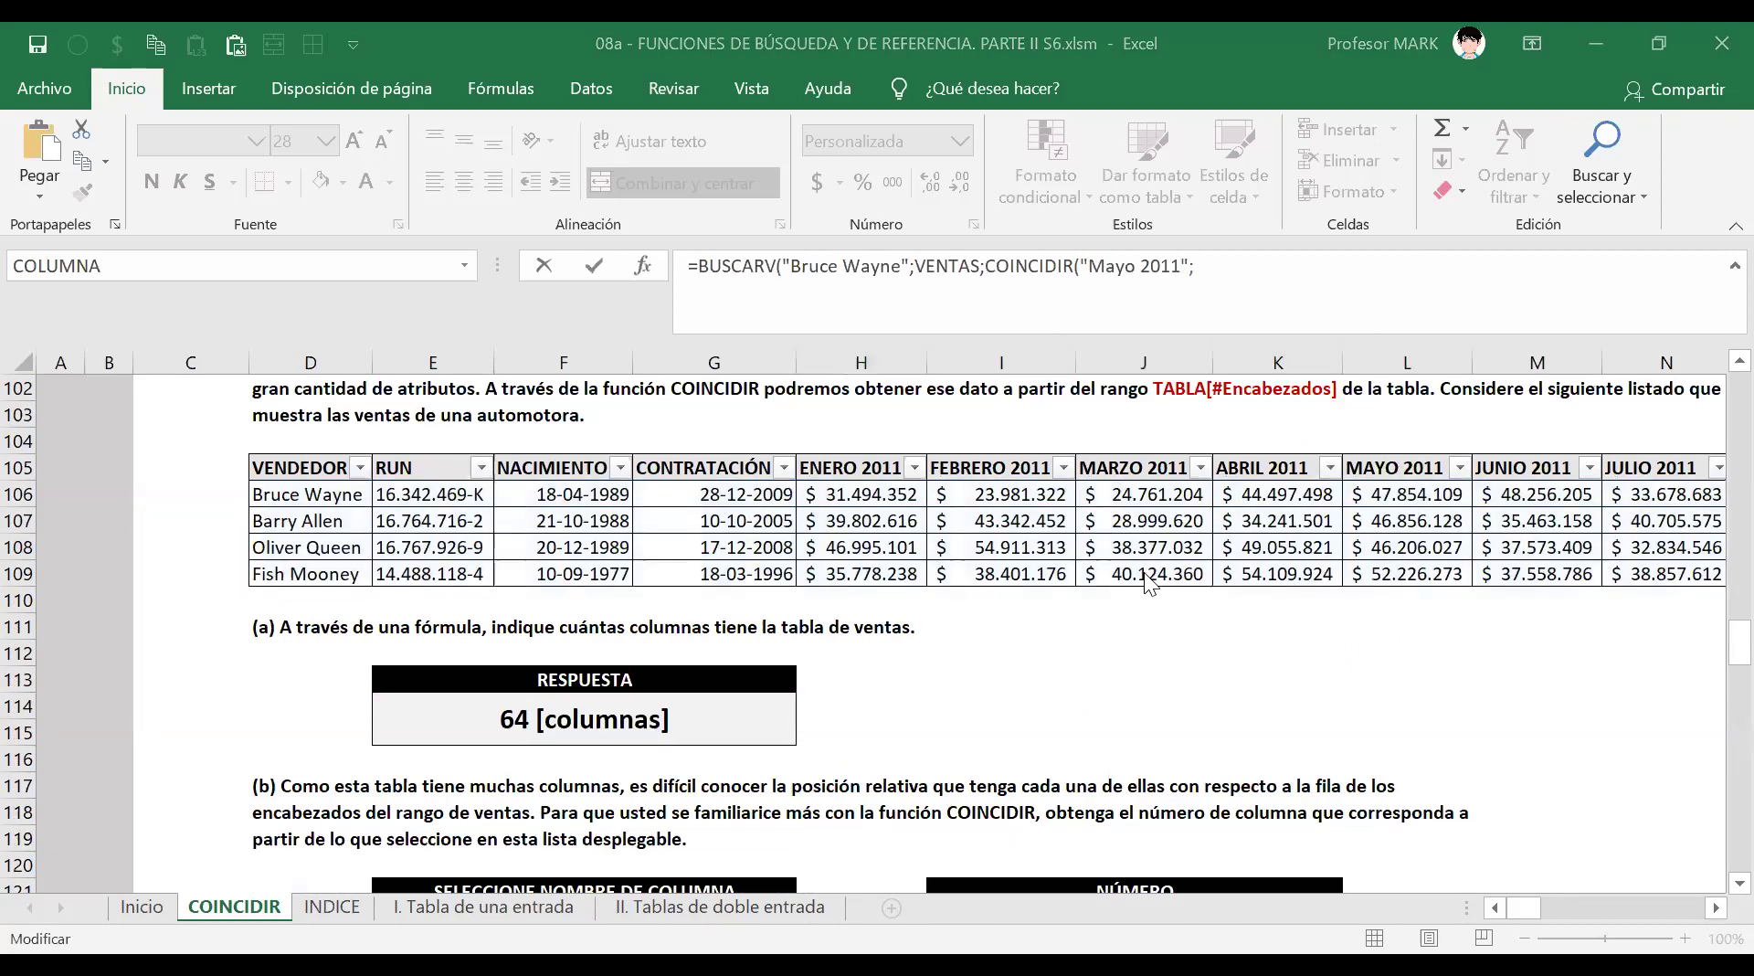
pyautogui.scroll(-13, 1144, 572)
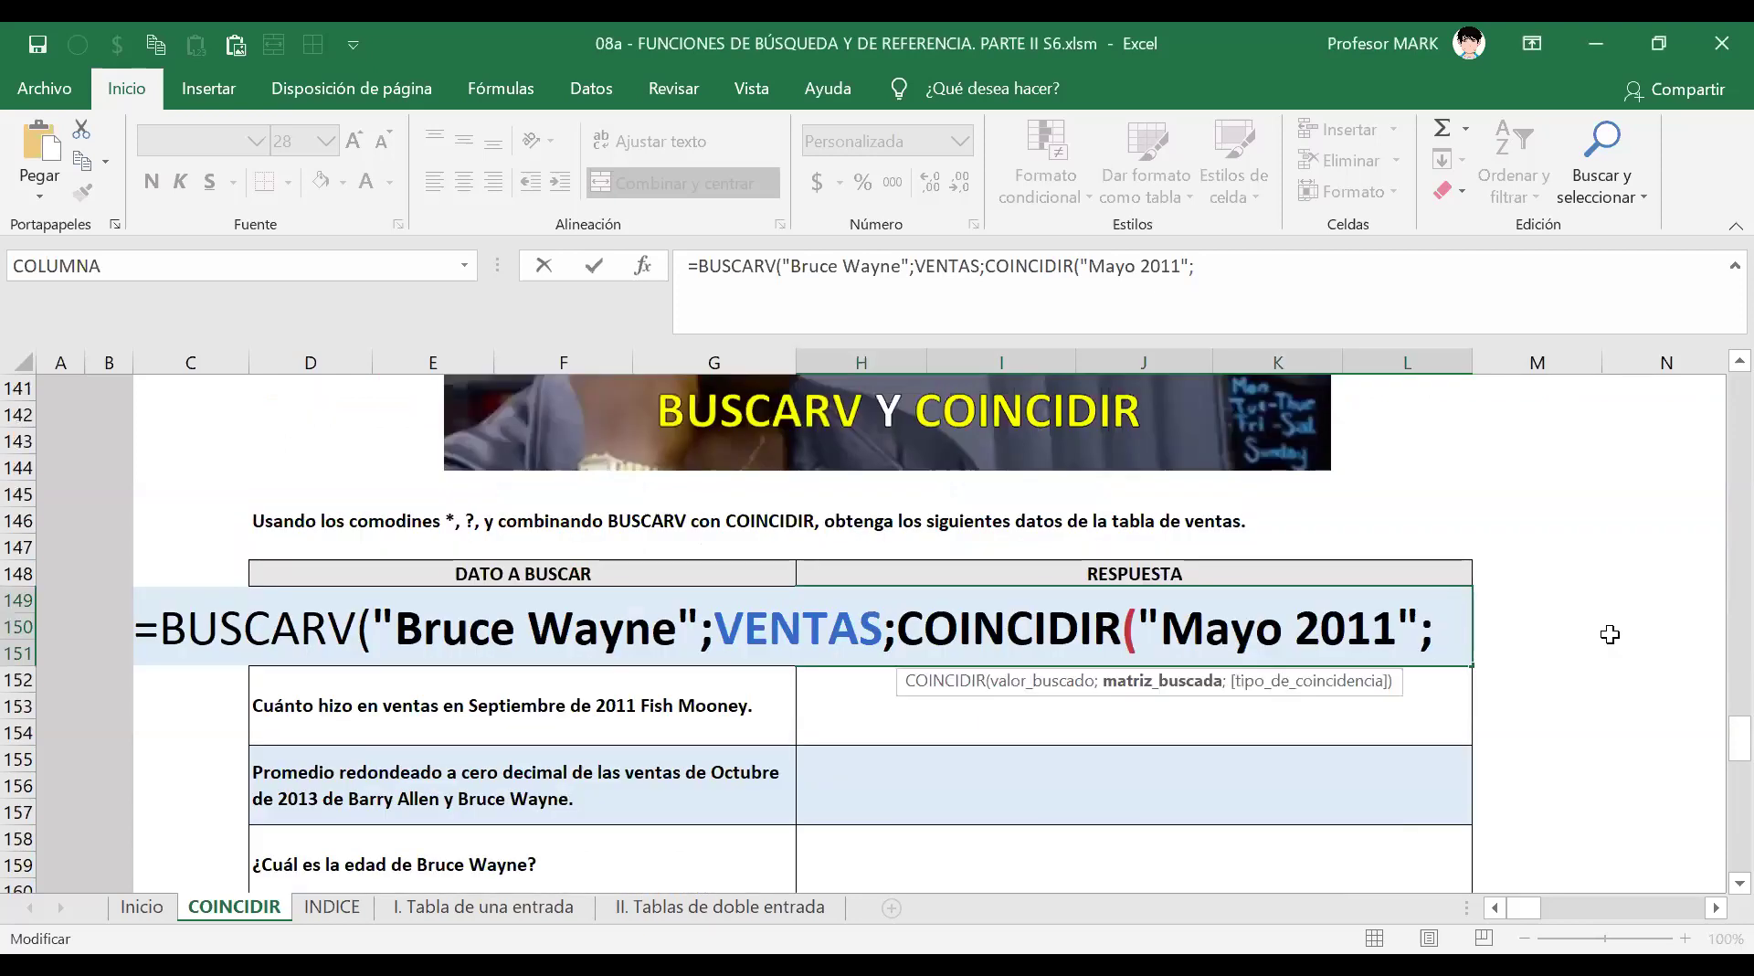
pyautogui.write('VENTAS')
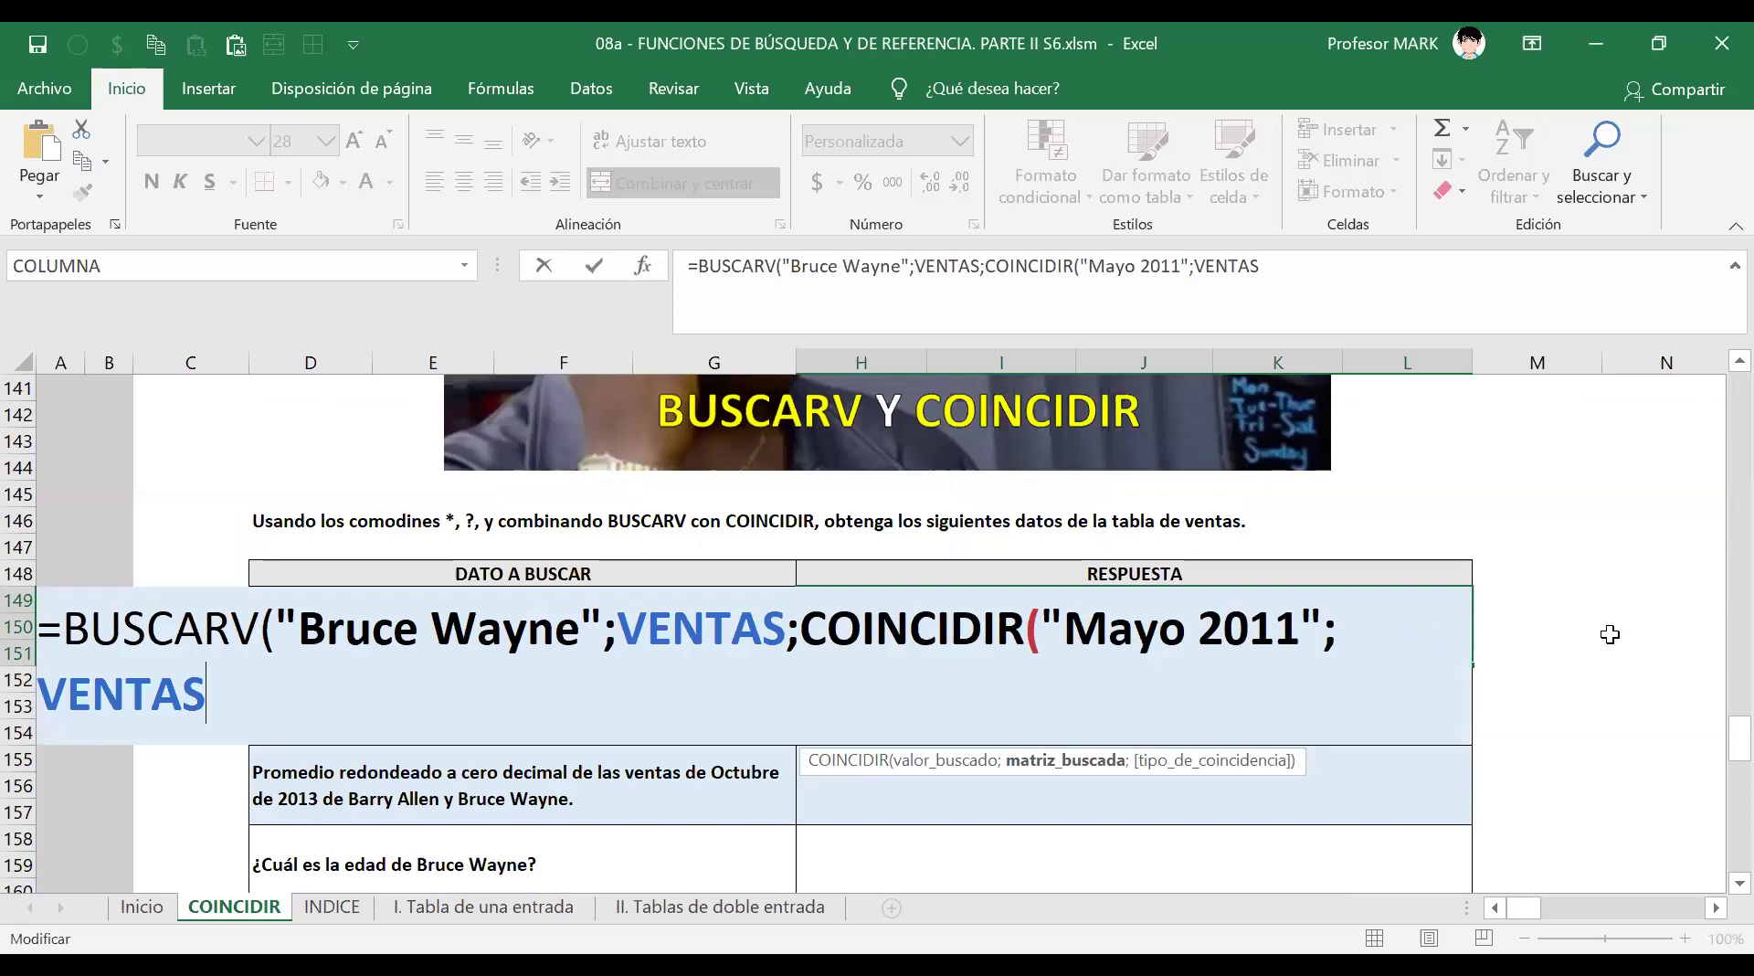
pyautogui.write('[#Encabezados]')
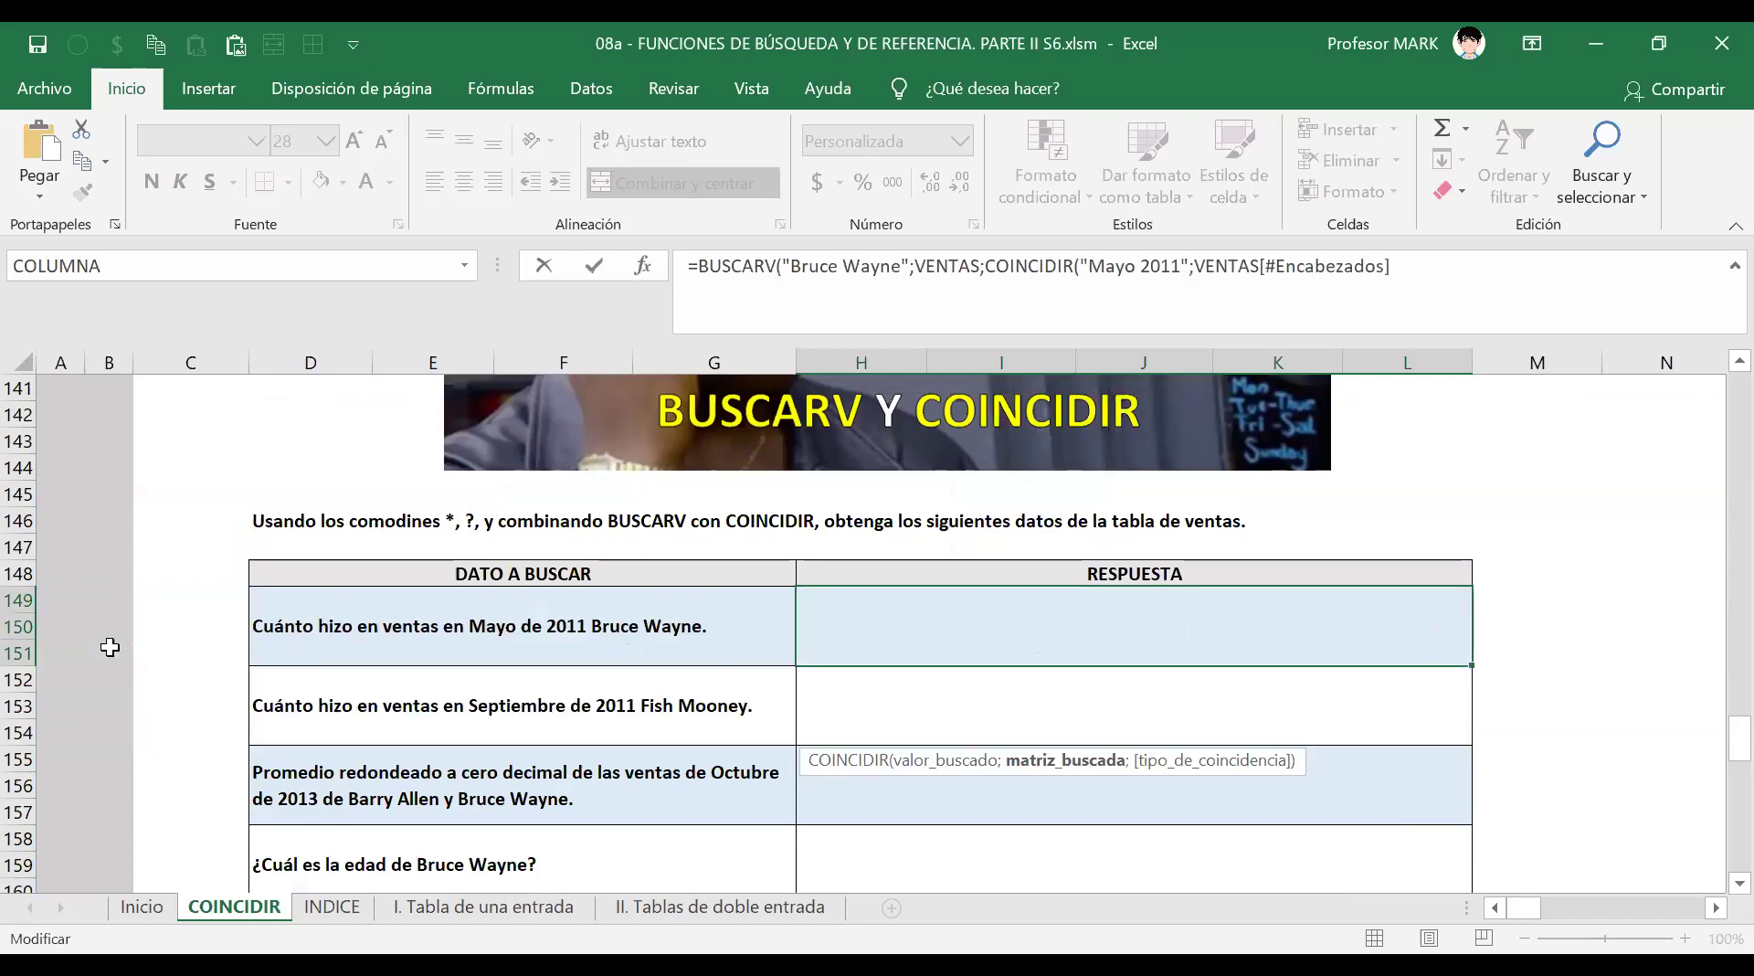
pyautogui.scroll(14, 110, 646)
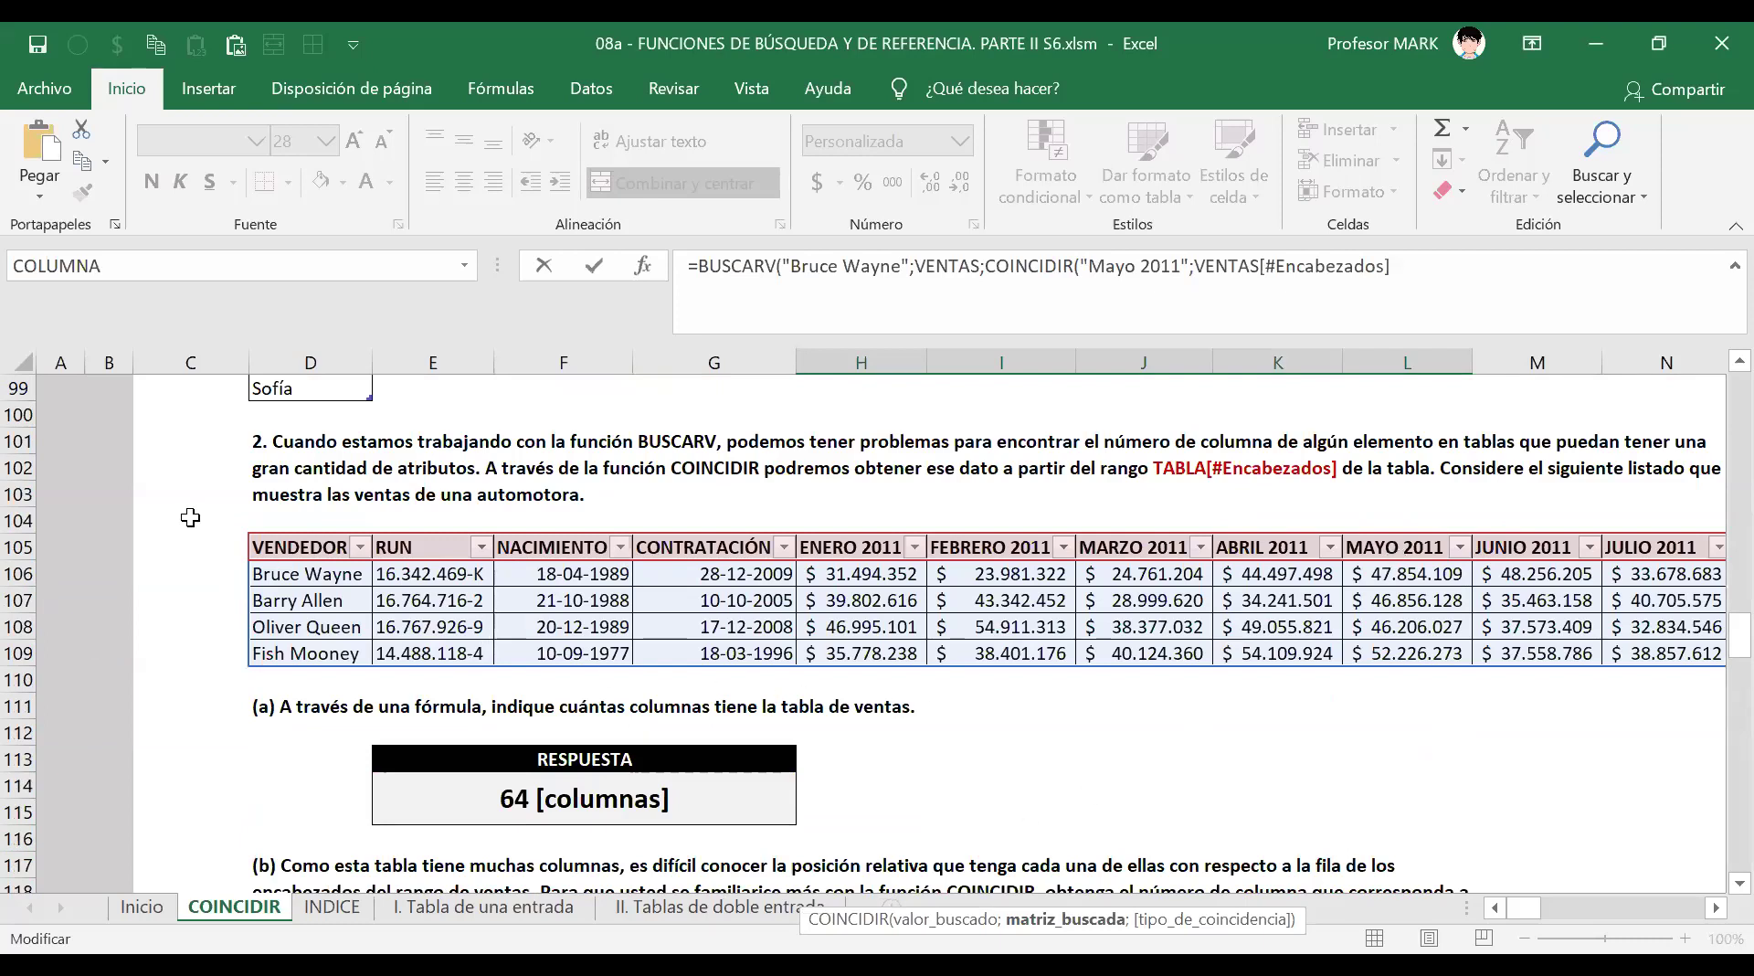
# Complete the H149 formula with exact match type 0 for COINCIDIR and FALSO as the range argument of BUSCARV.
pyautogui.moveTo(1525, 905)
pyautogui.mouseDown()
pyautogui.moveTo(1695, 907)
pyautogui.moveTo(1530, 906)
pyautogui.mouseUp()
pyautogui.scroll(-15, 813, 672)
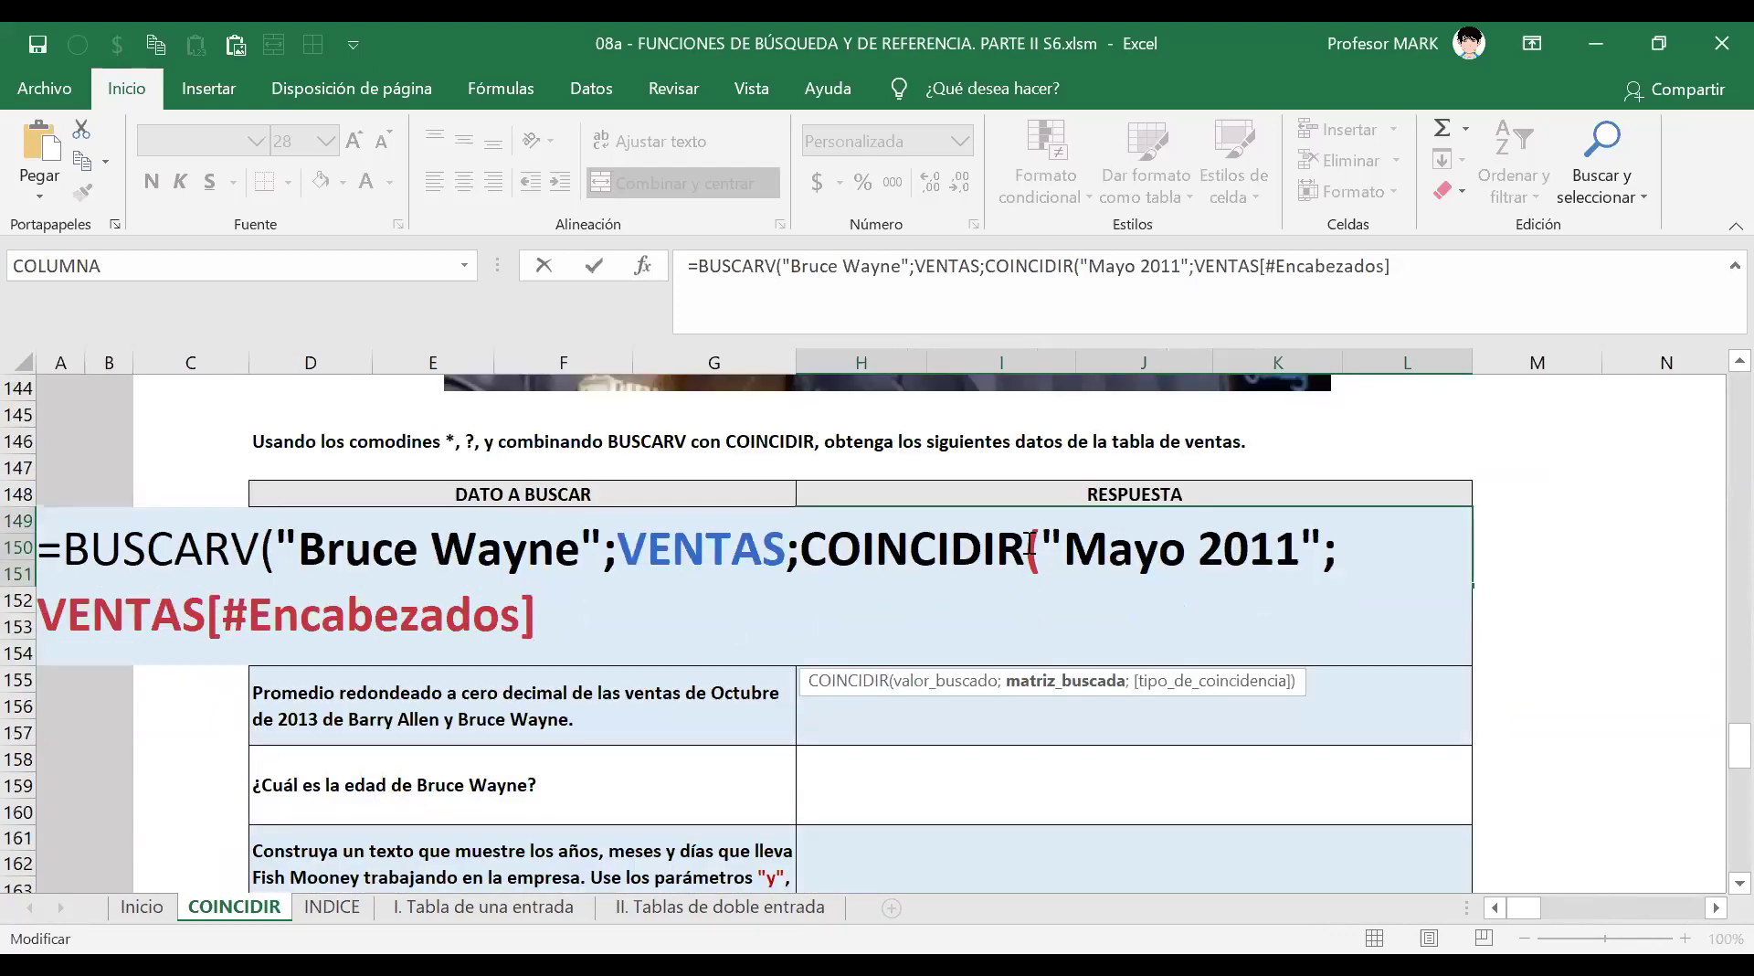
pyautogui.write(';0)')
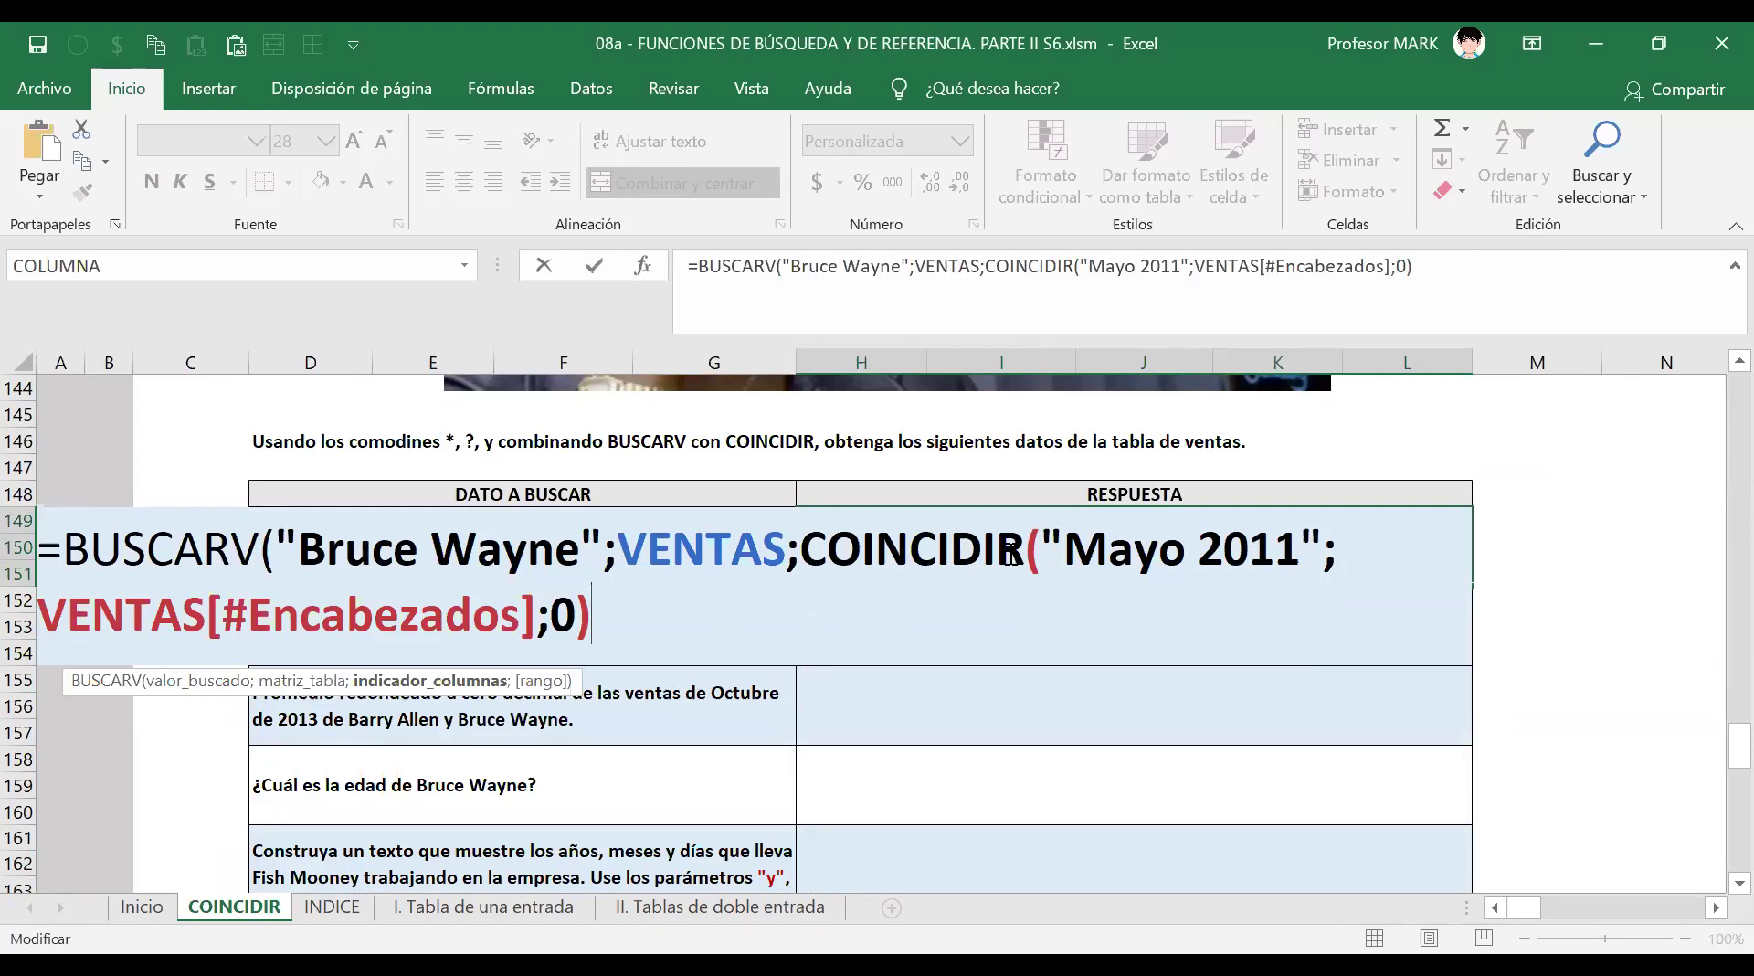
pyautogui.write(';')
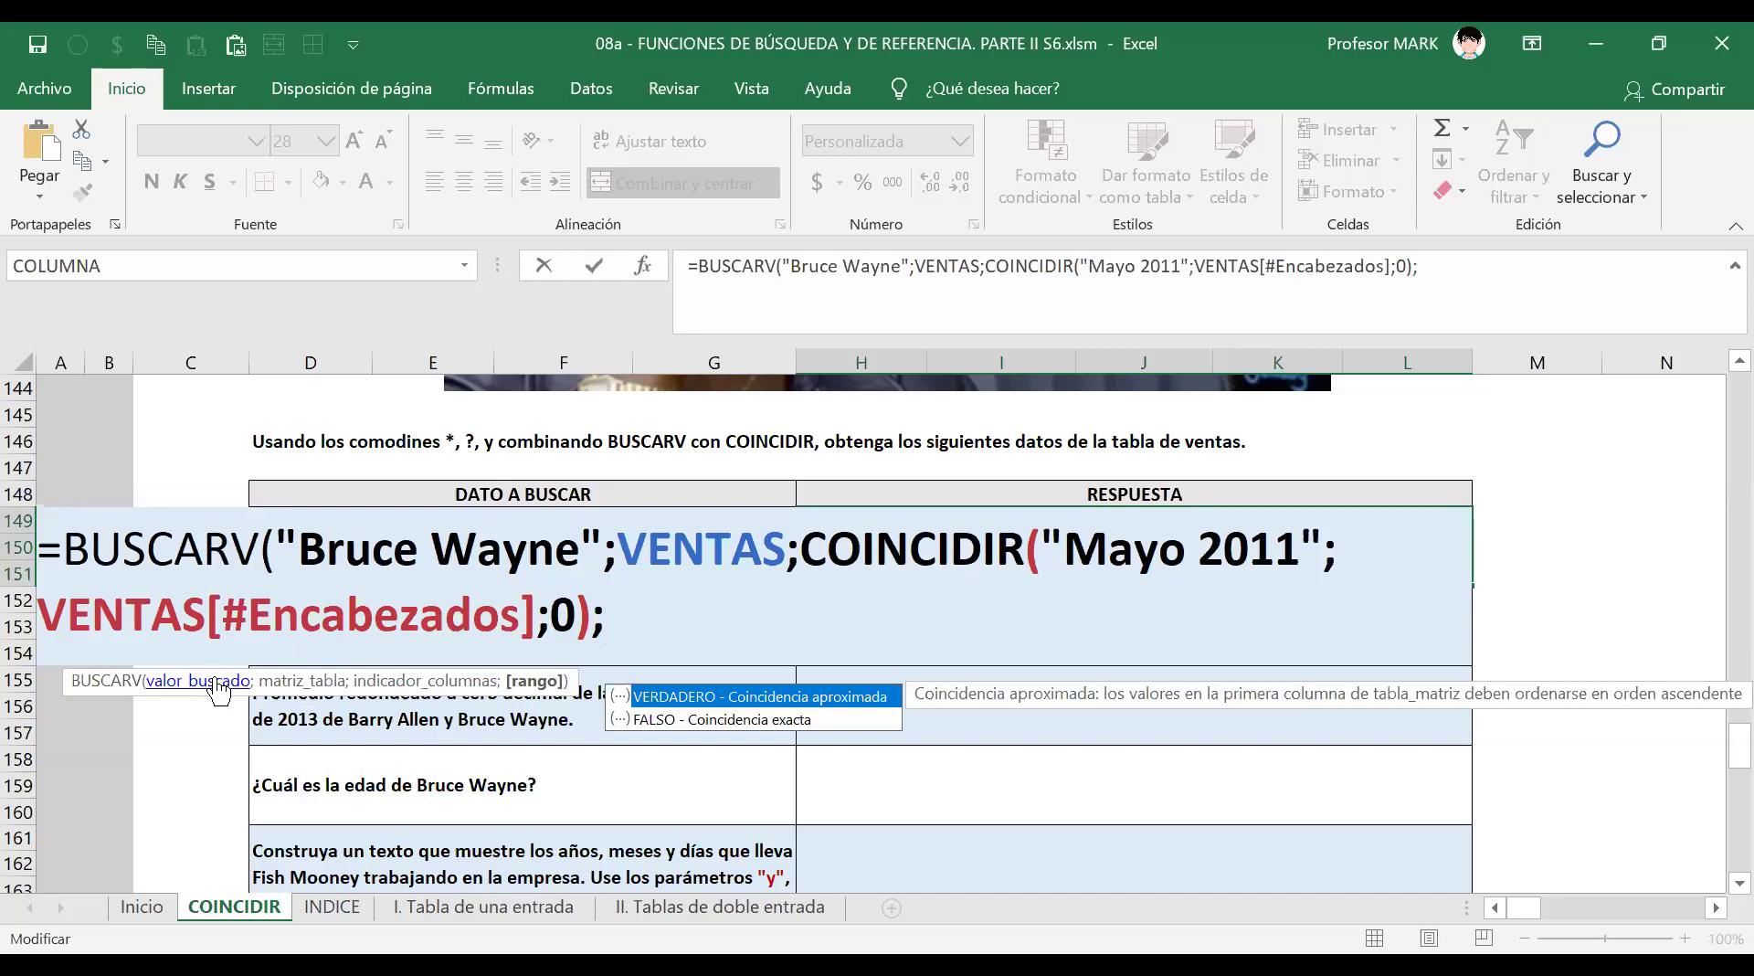
pyautogui.press('Down')
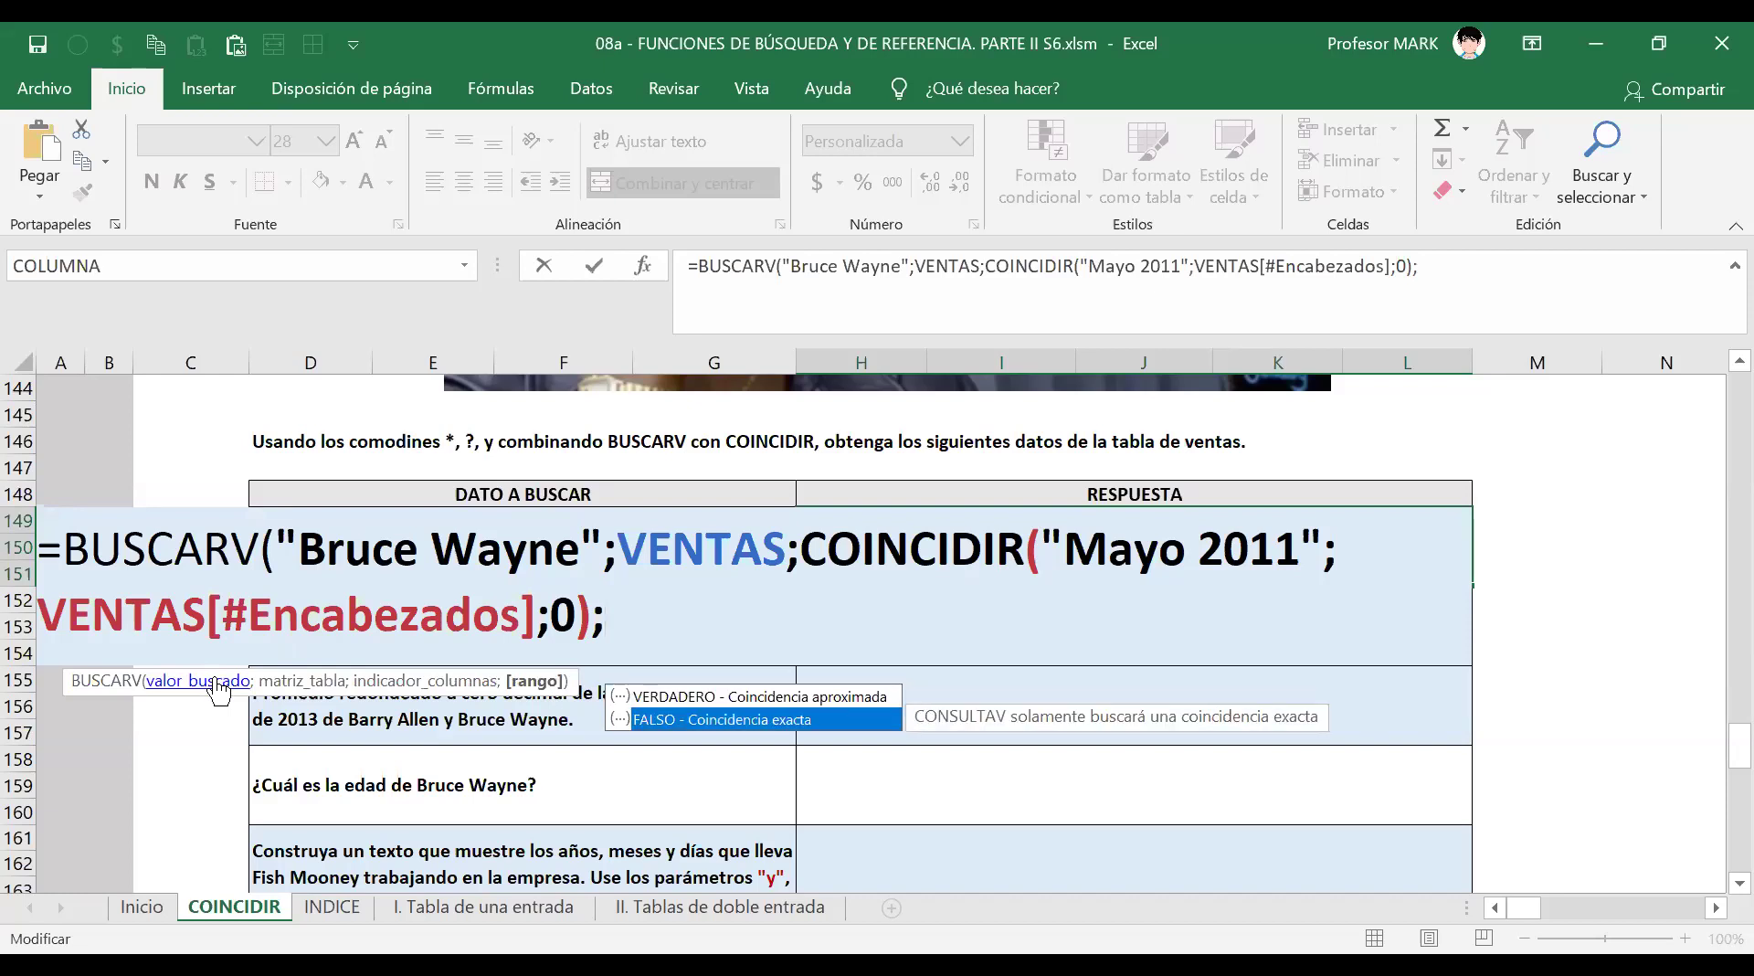
pyautogui.press('Tab')
pyautogui.write(')')
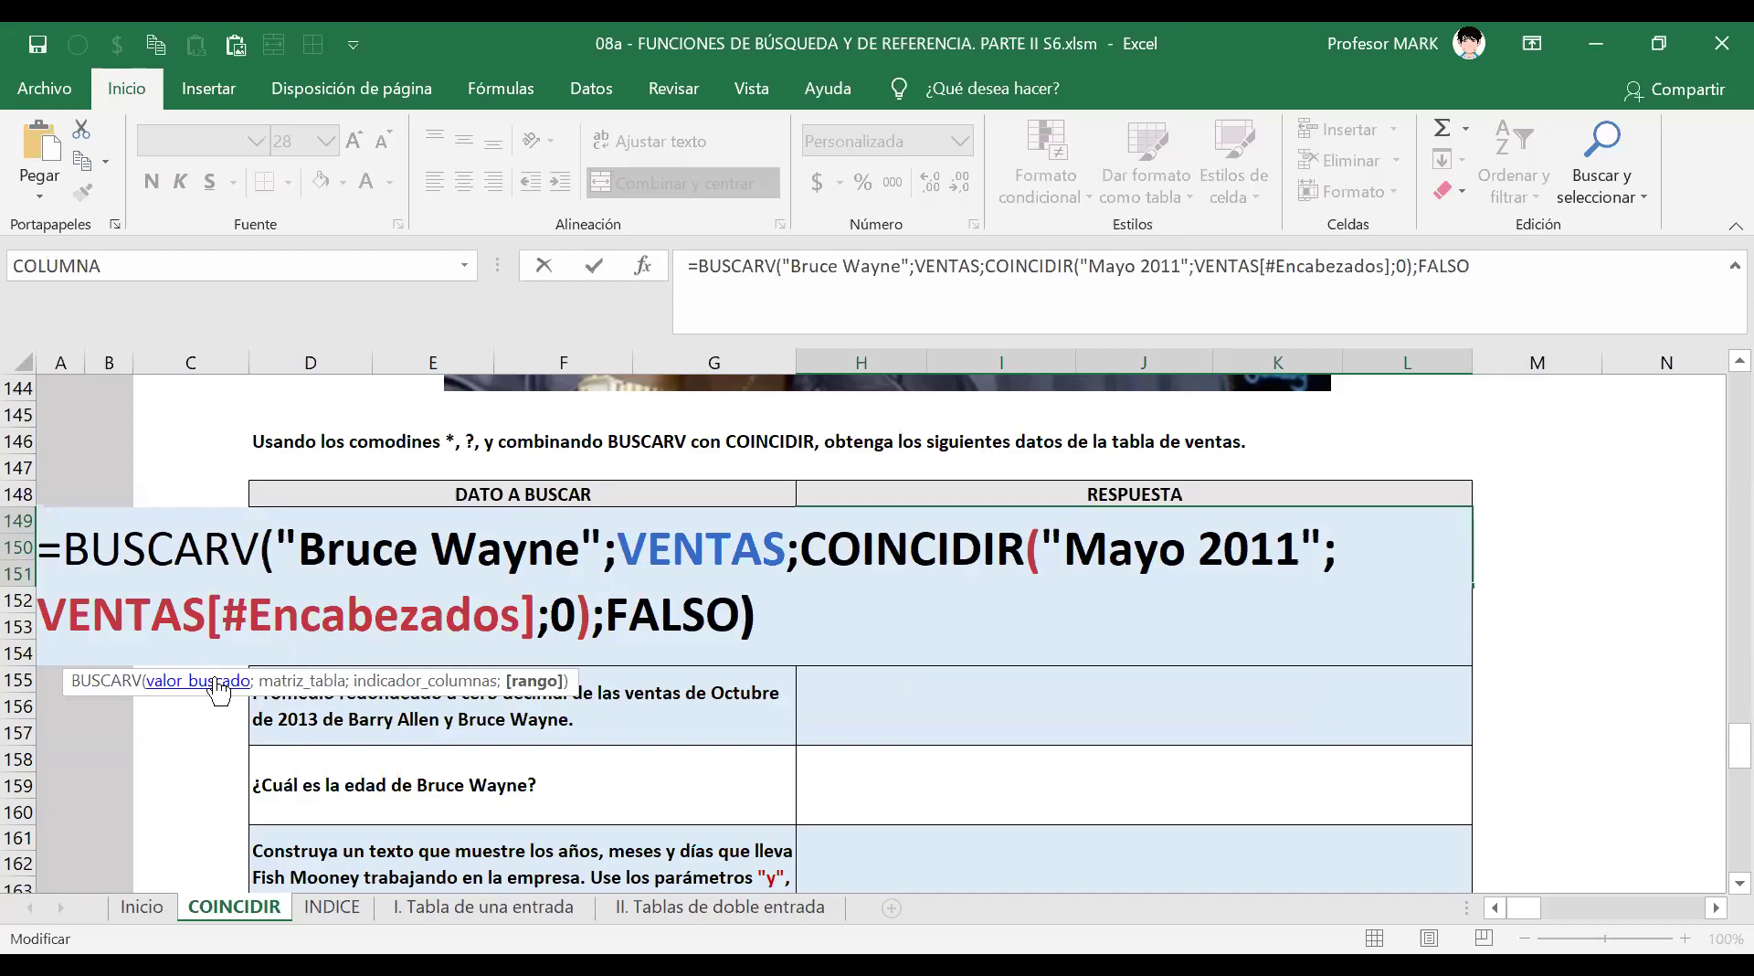
pyautogui.press('Return')
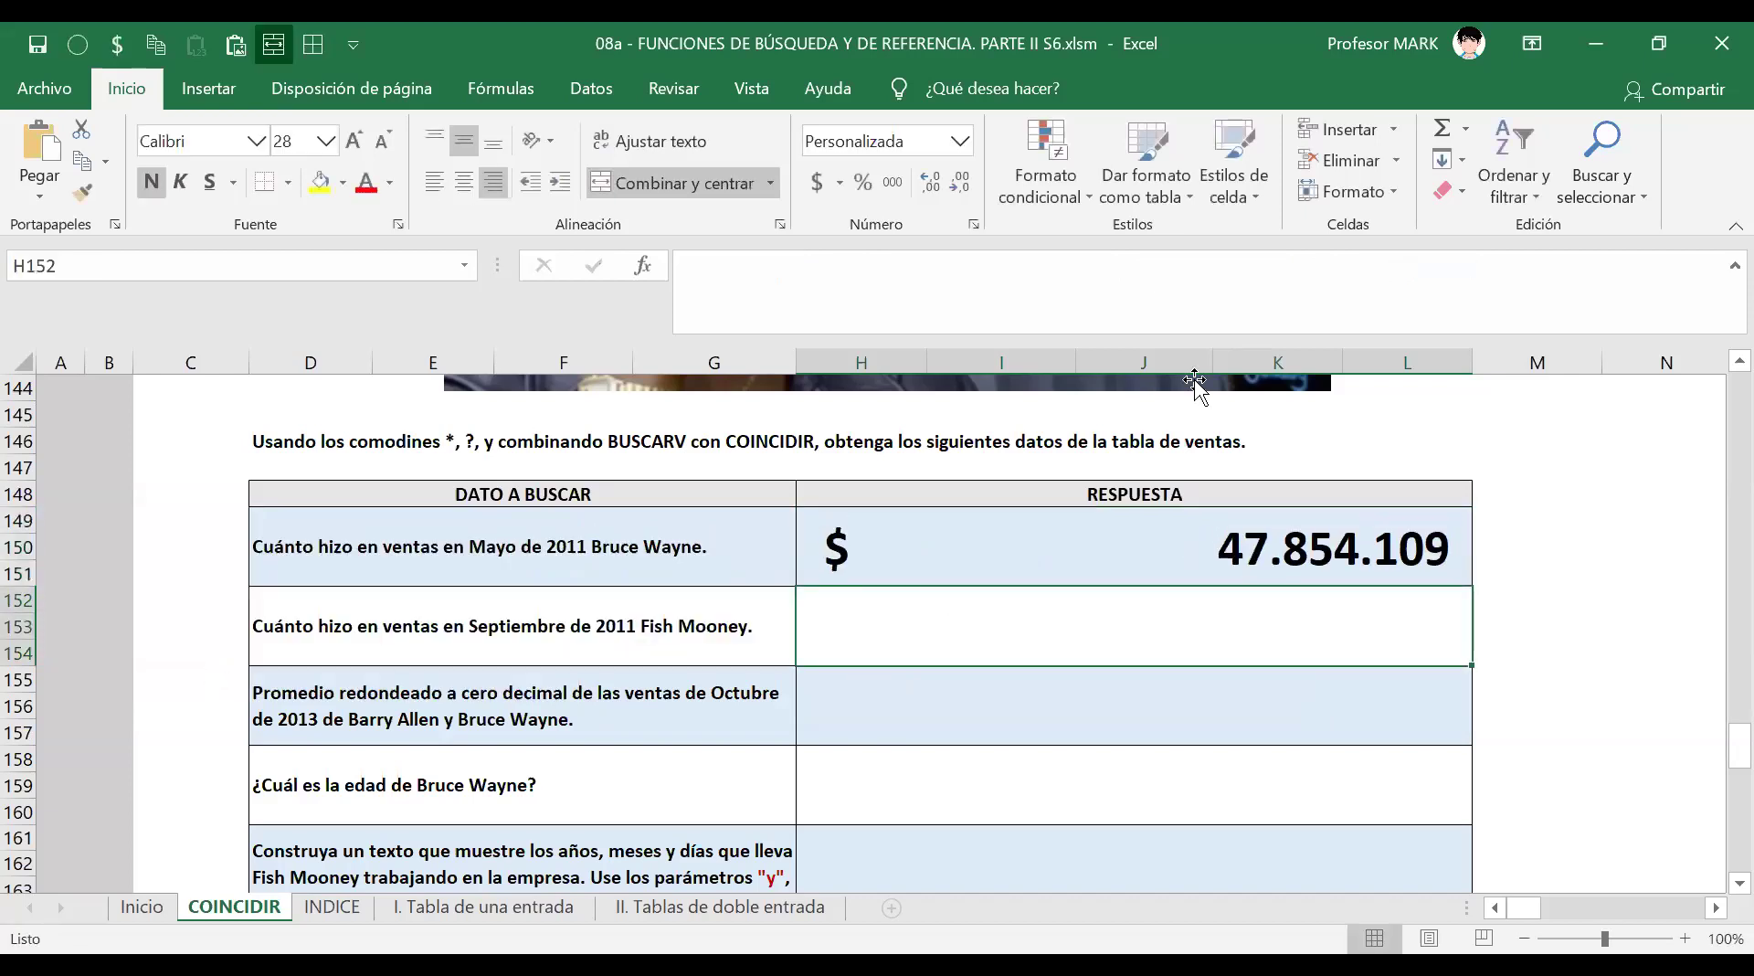
# Review the H149 formula and misspell the seller's surname in the BUSCARV lookup value by replacing its y with an i.
pyautogui.doubleClick(1184, 528)
pyautogui.moveTo(44, 532); pyautogui.dragTo(757, 617)
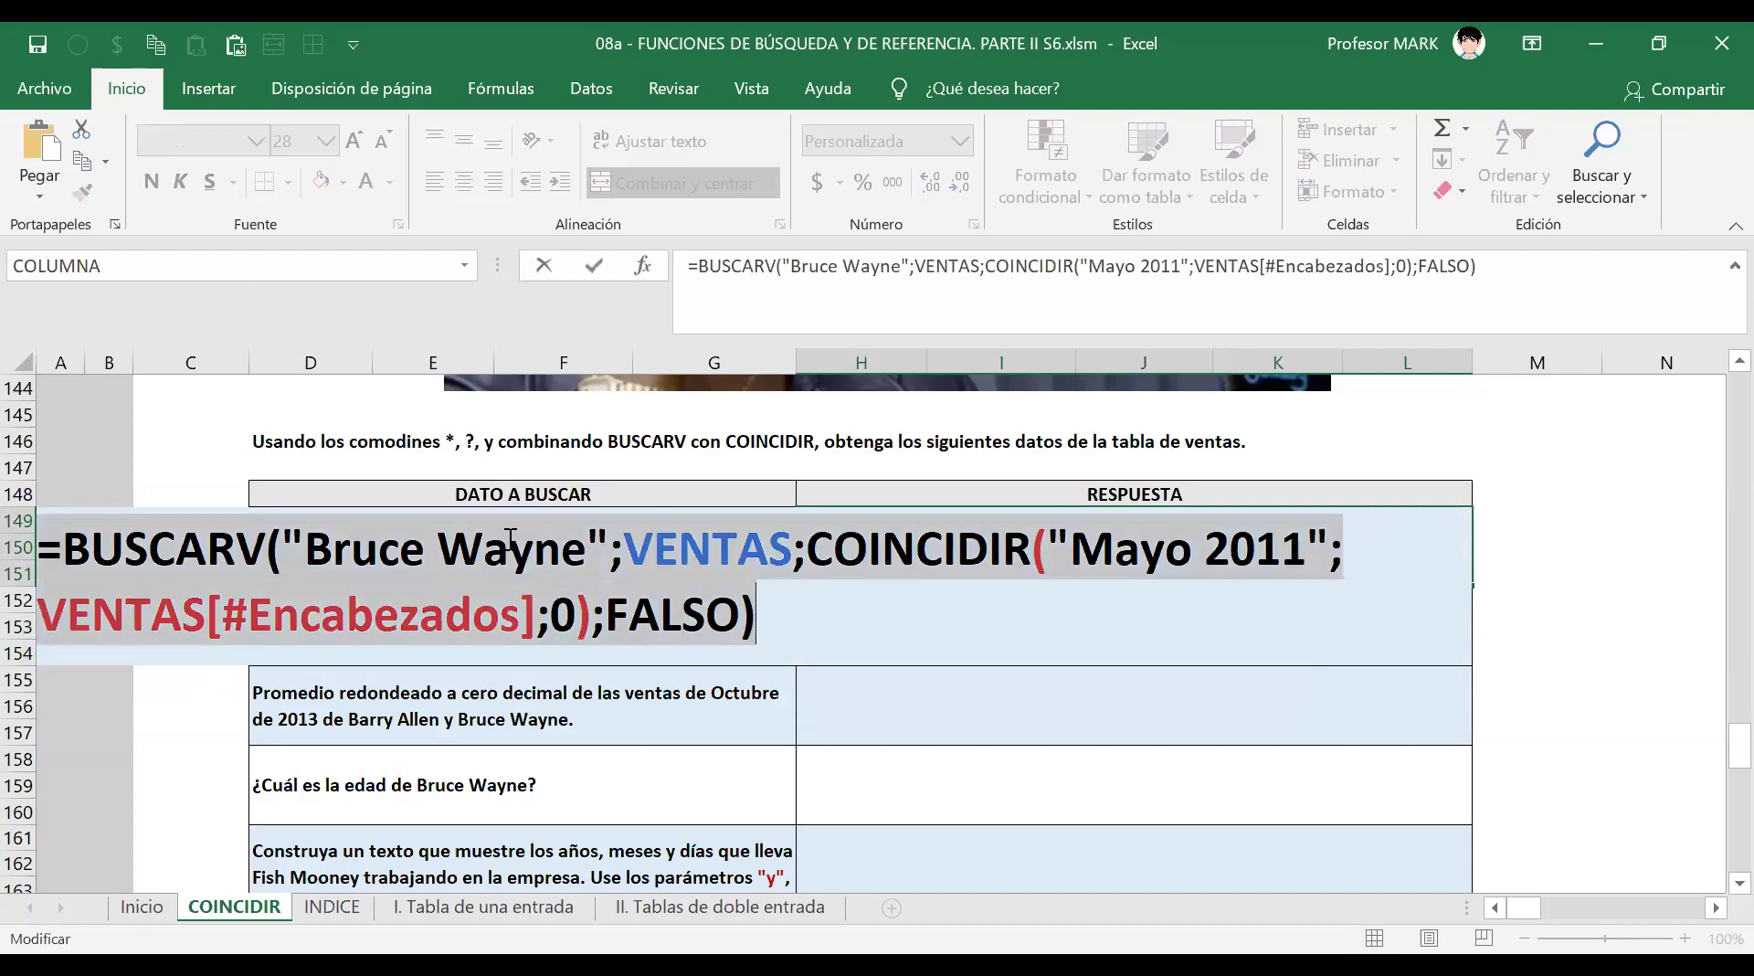
pyautogui.press('Return')
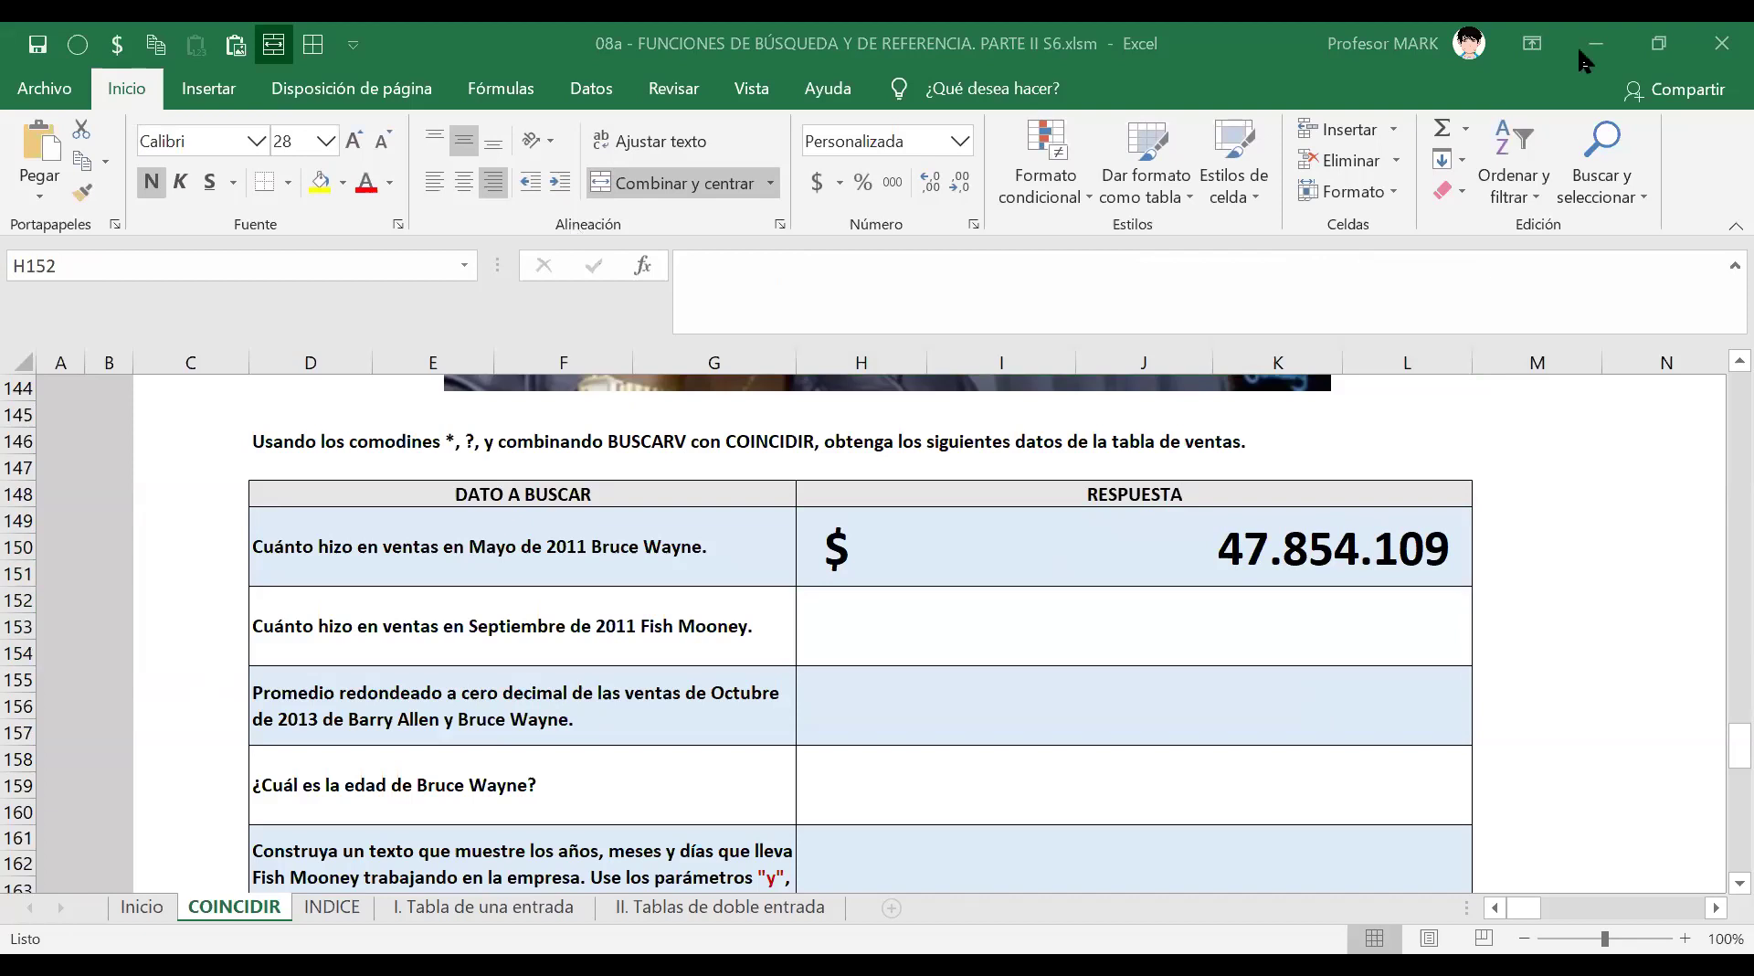
pyautogui.click(945, 535)
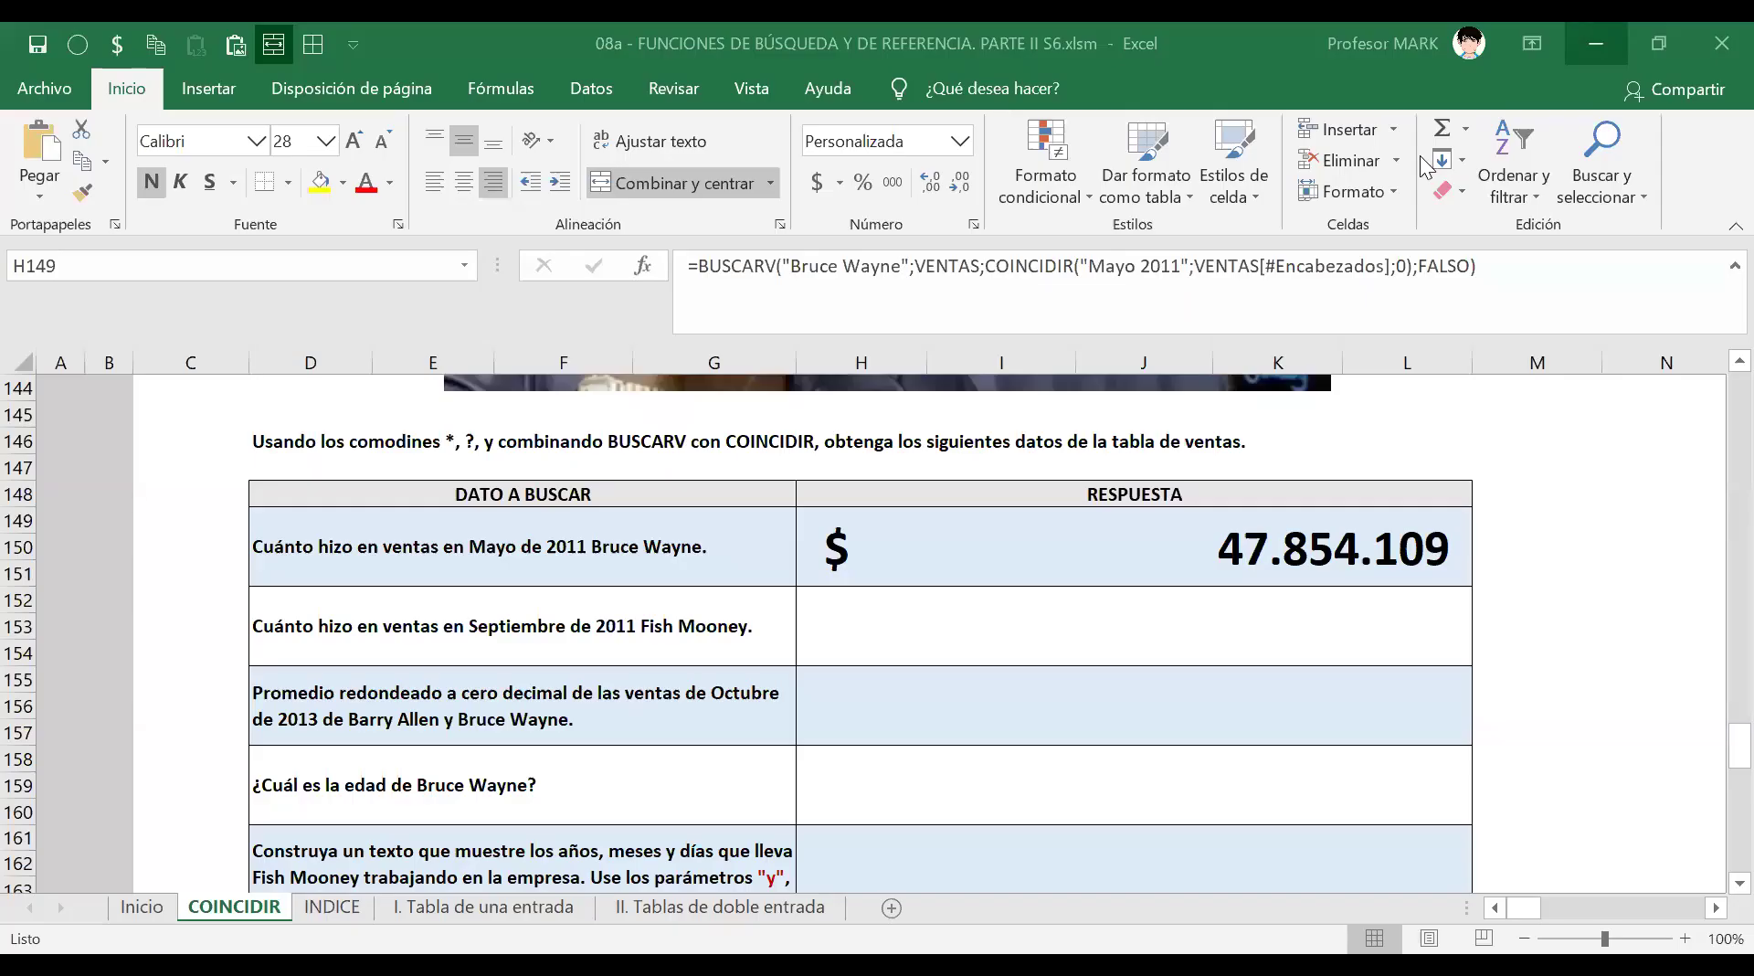
pyautogui.doubleClick(1113, 555)
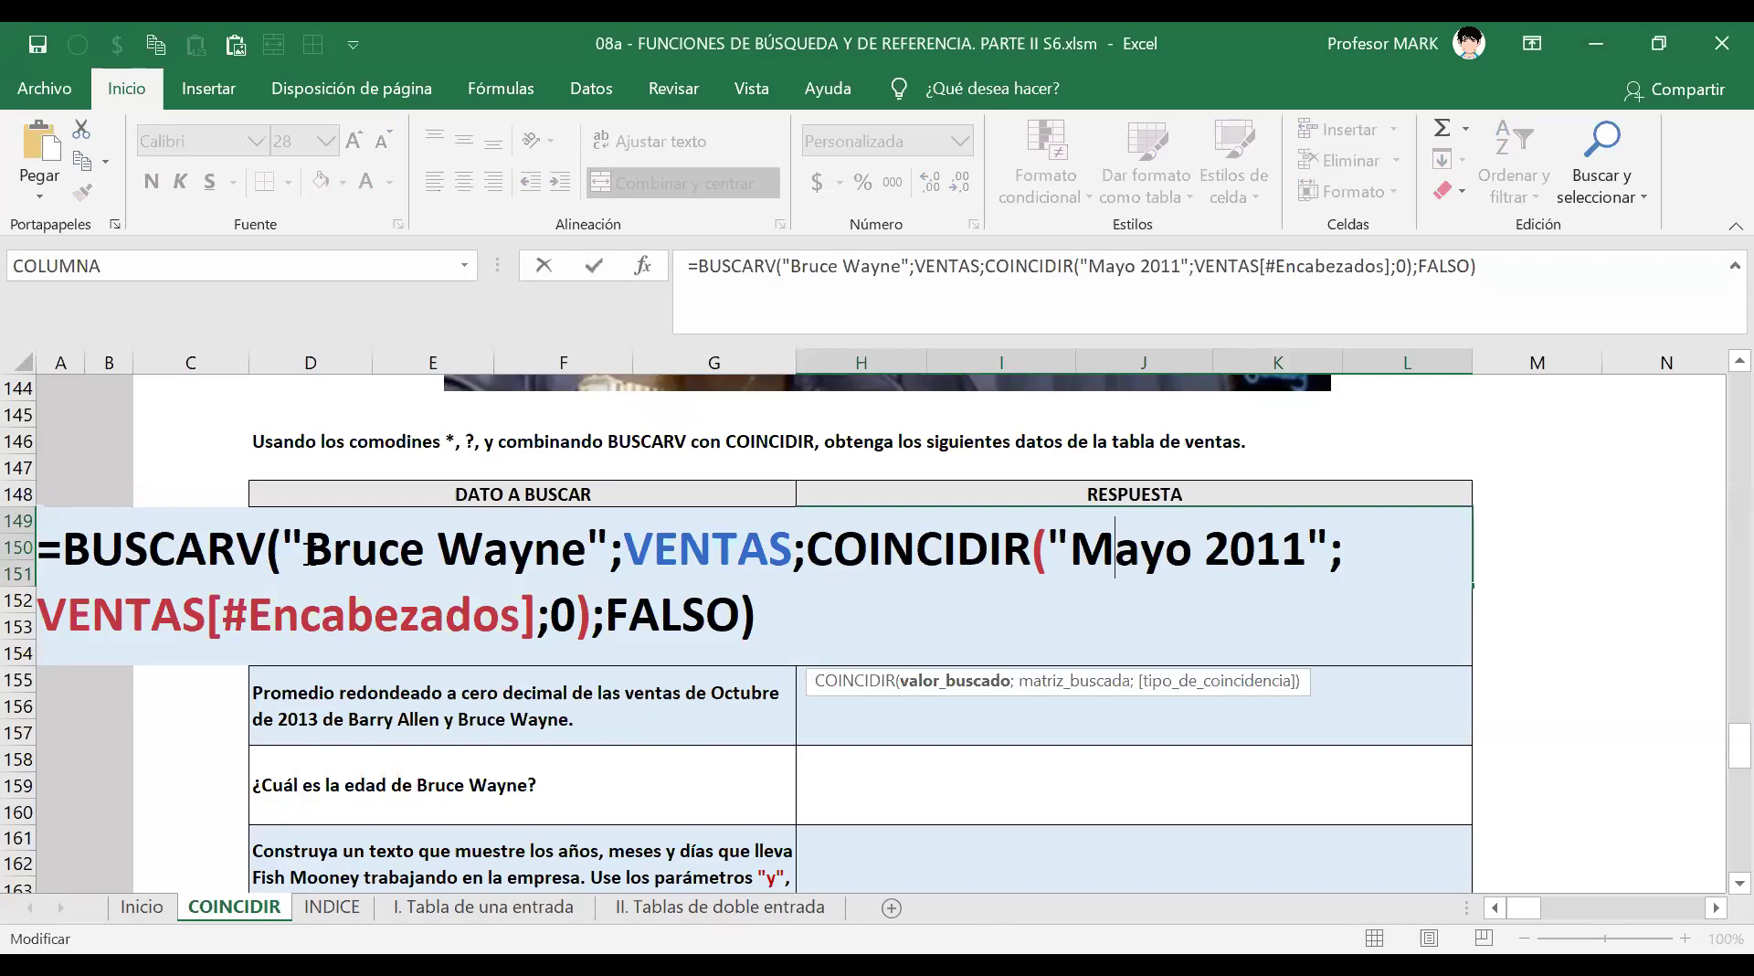
pyautogui.moveTo(309, 552); pyautogui.dragTo(582, 566)
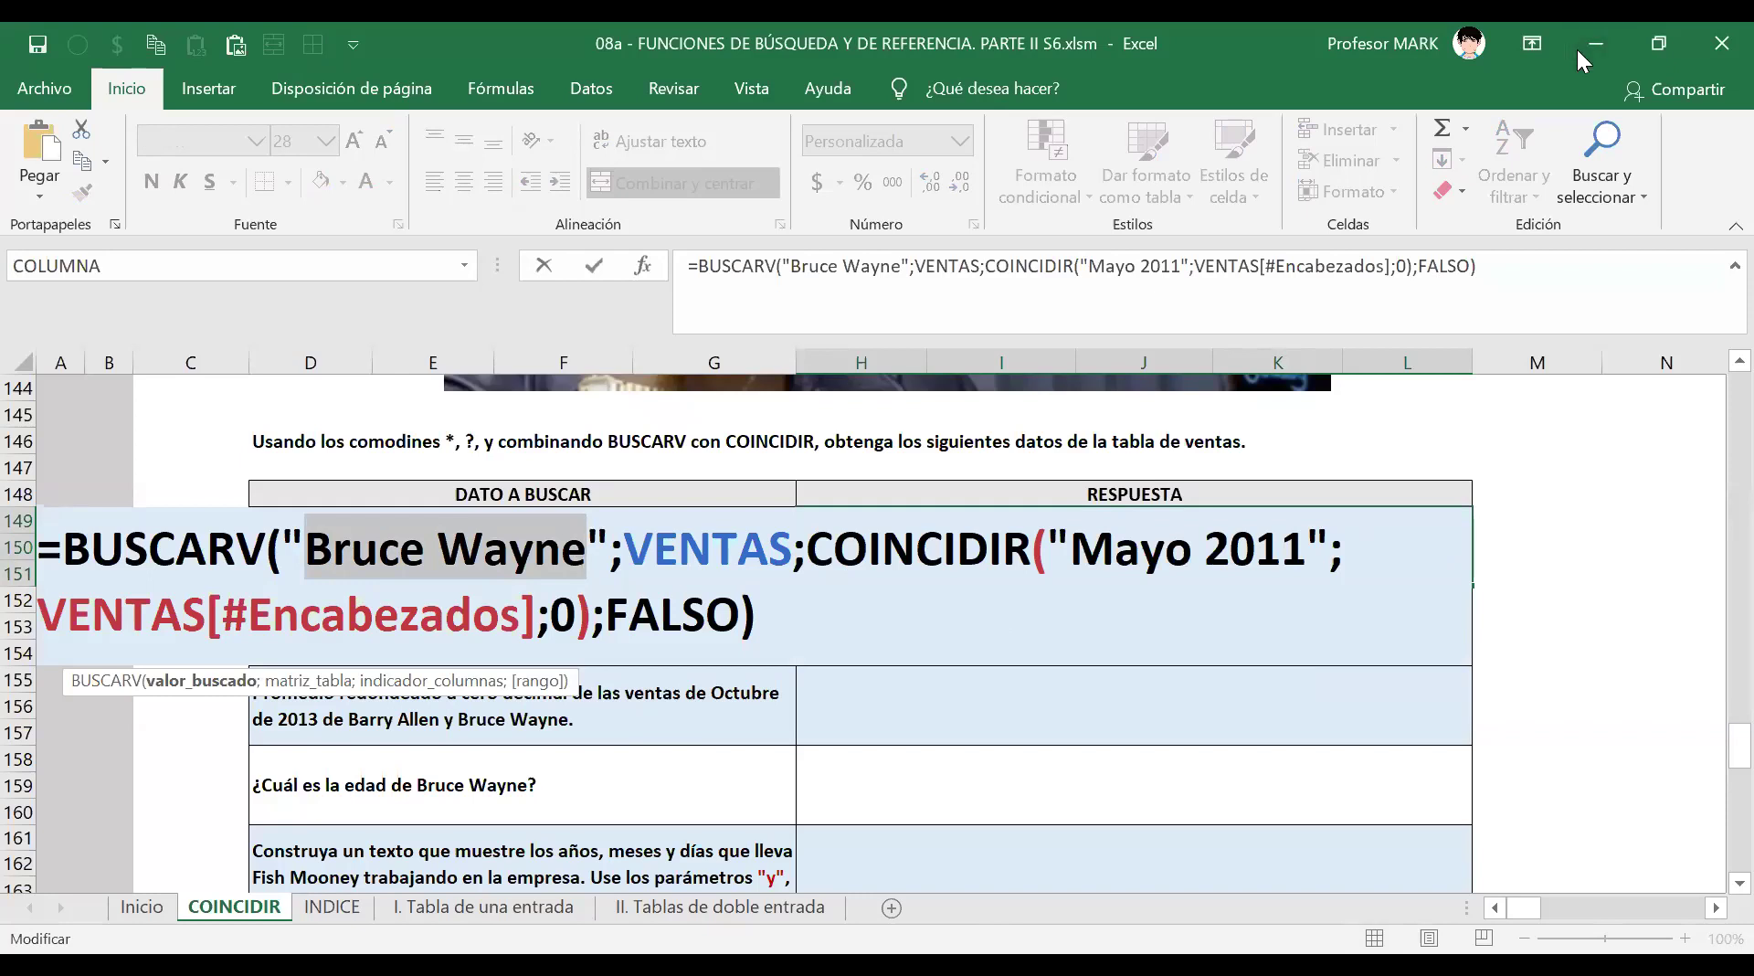
pyautogui.click(385, 550)
pyautogui.moveTo(306, 550); pyautogui.dragTo(589, 558)
pyautogui.click(517, 553)
pyautogui.moveTo(517, 552); pyautogui.dragTo(534, 552)
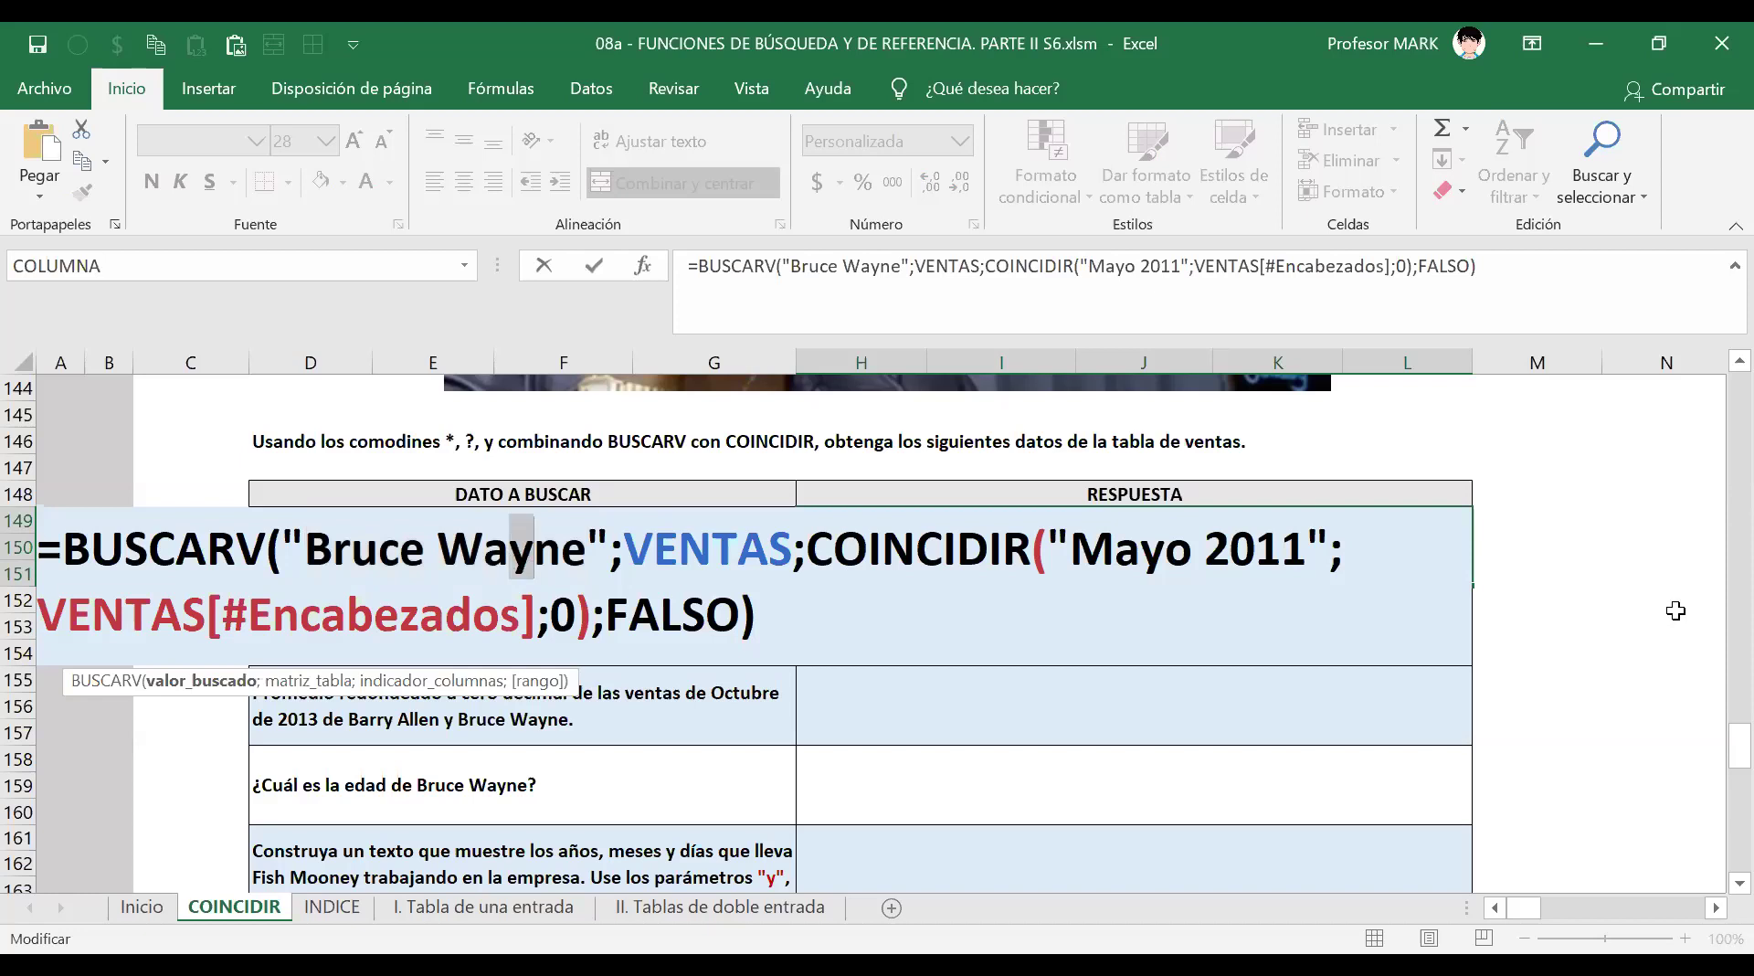
pyautogui.write('i')
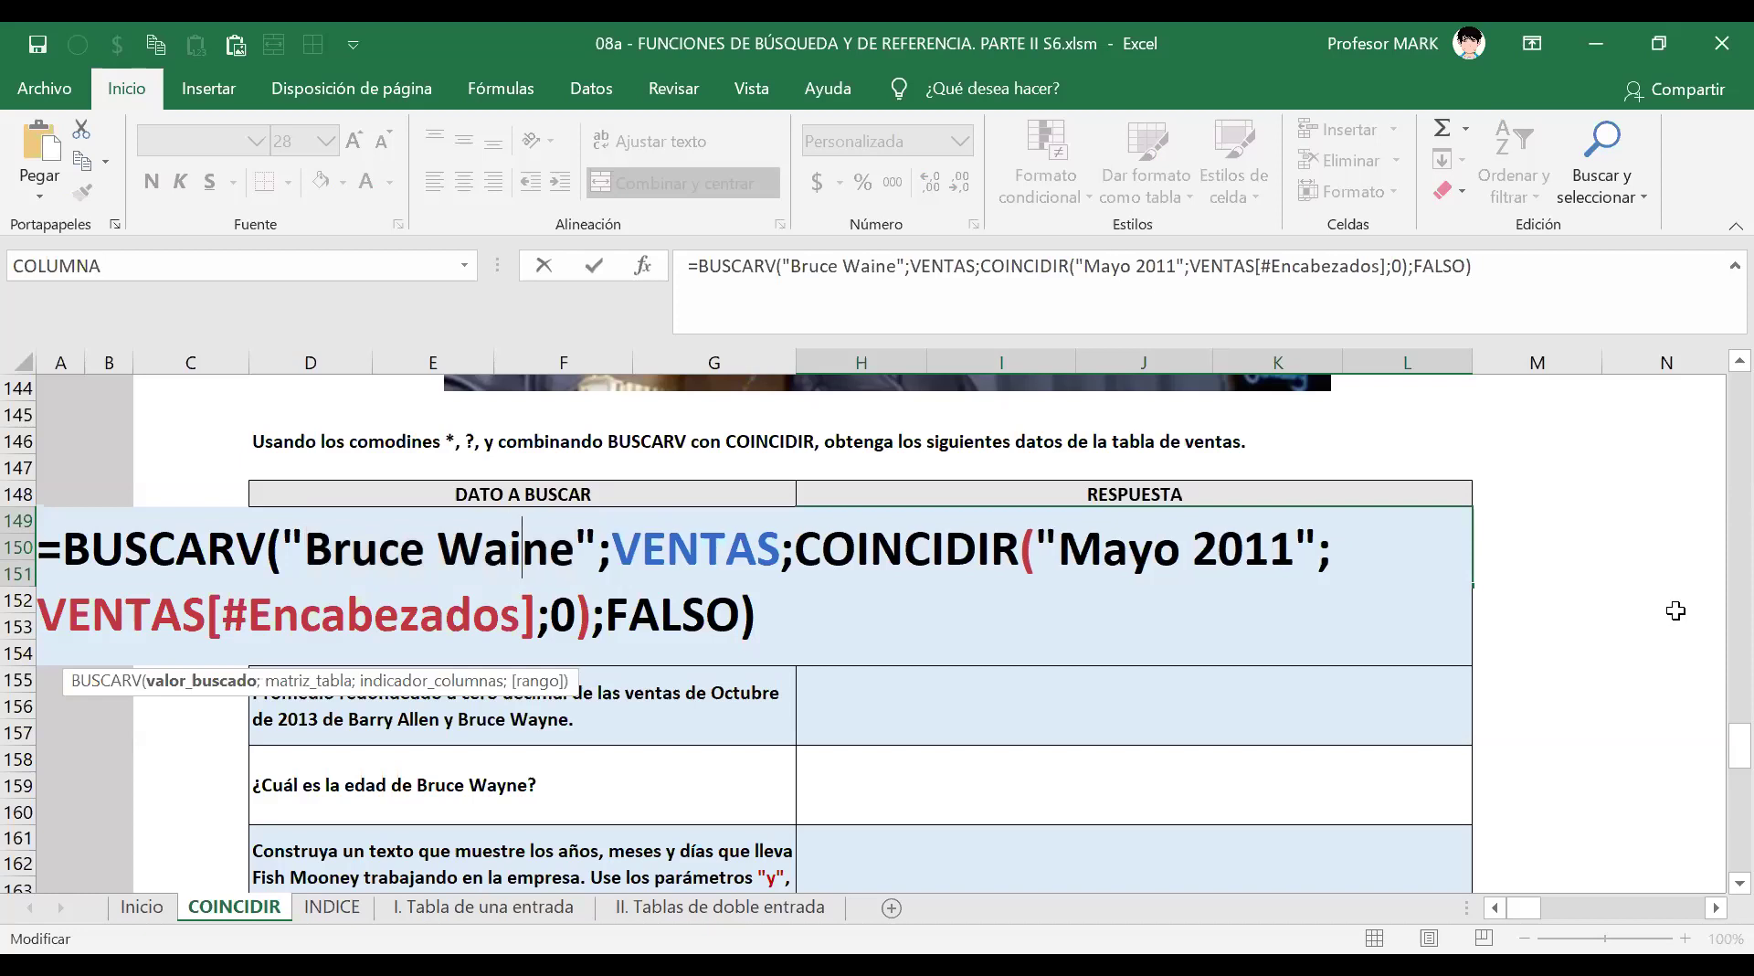
pyautogui.press('Return')
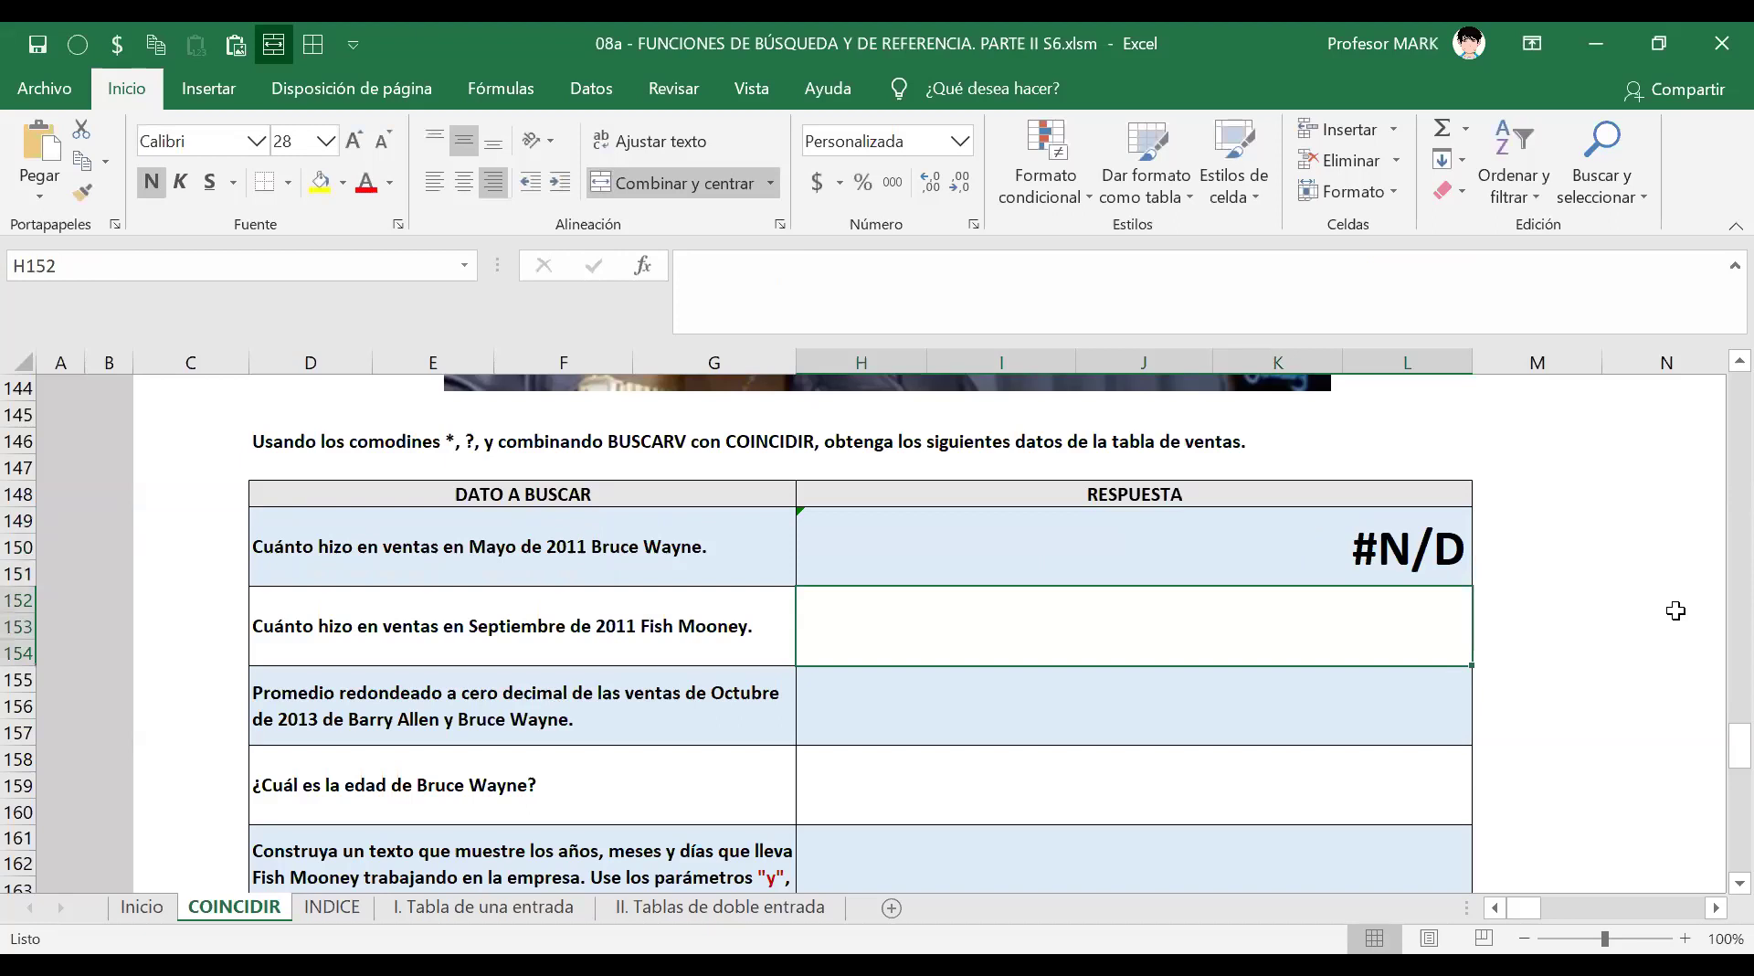
# Check the misspelled lookup value in H149 against the seller names in D106:D109 of the VENTAS table.
pyautogui.click(1059, 561)
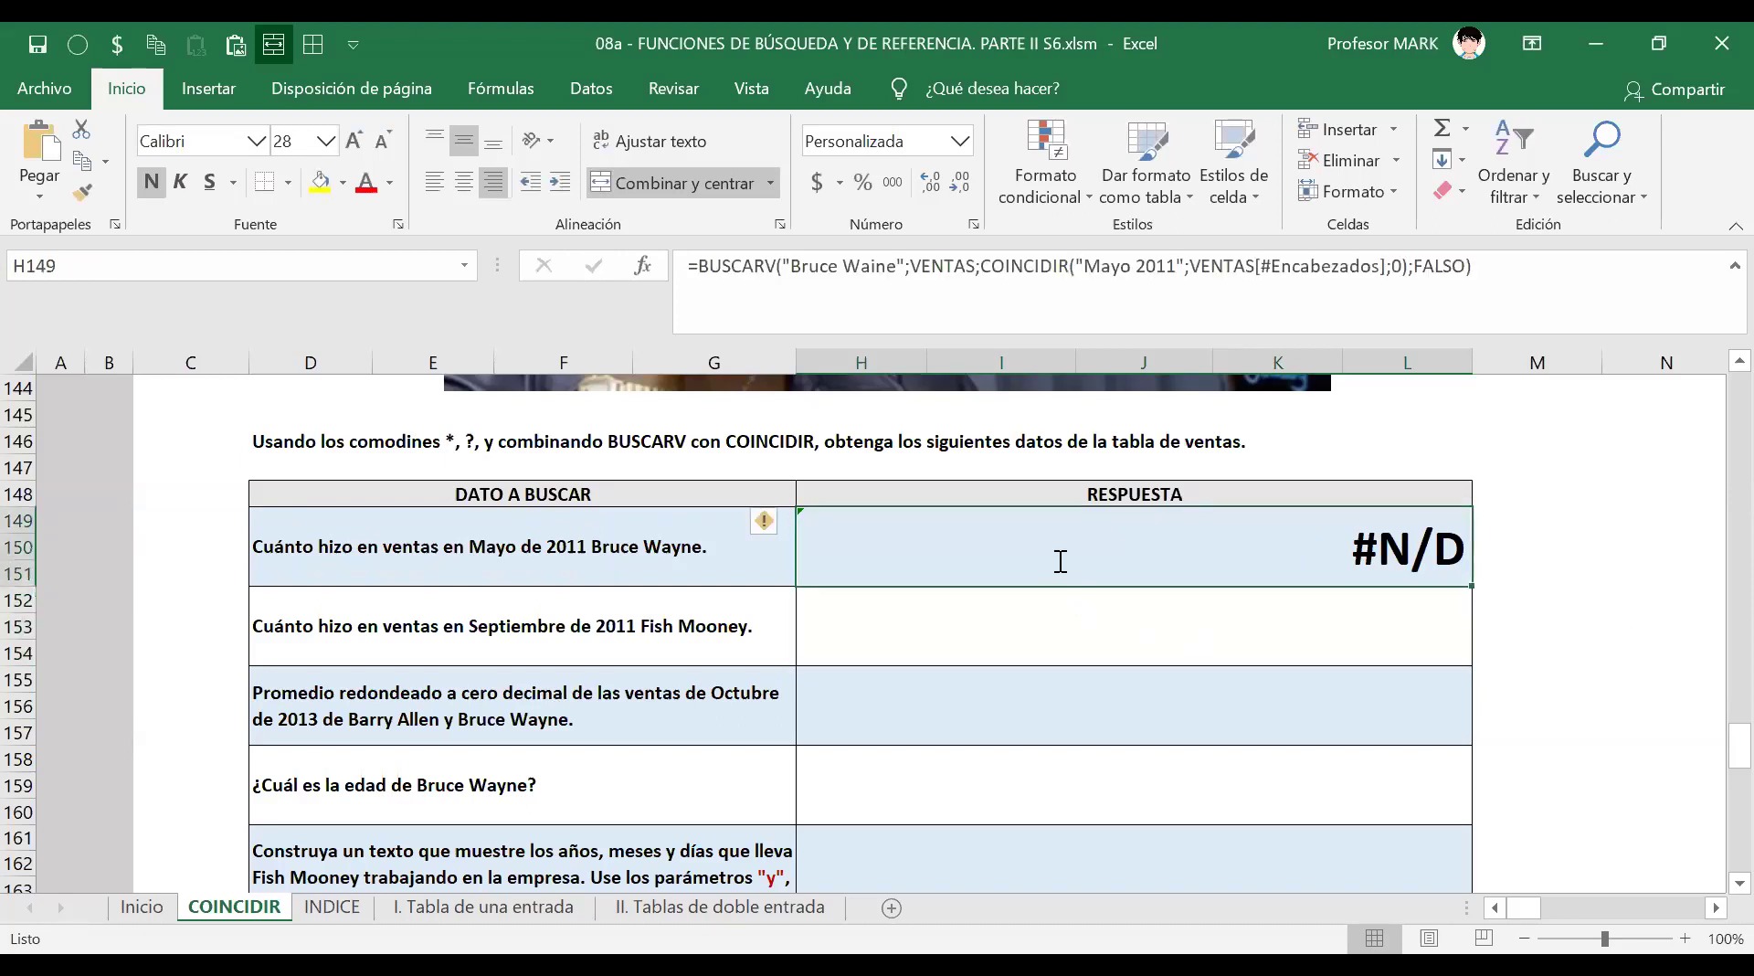
pyautogui.doubleClick(1060, 561)
pyautogui.moveTo(508, 561); pyautogui.dragTo(526, 561)
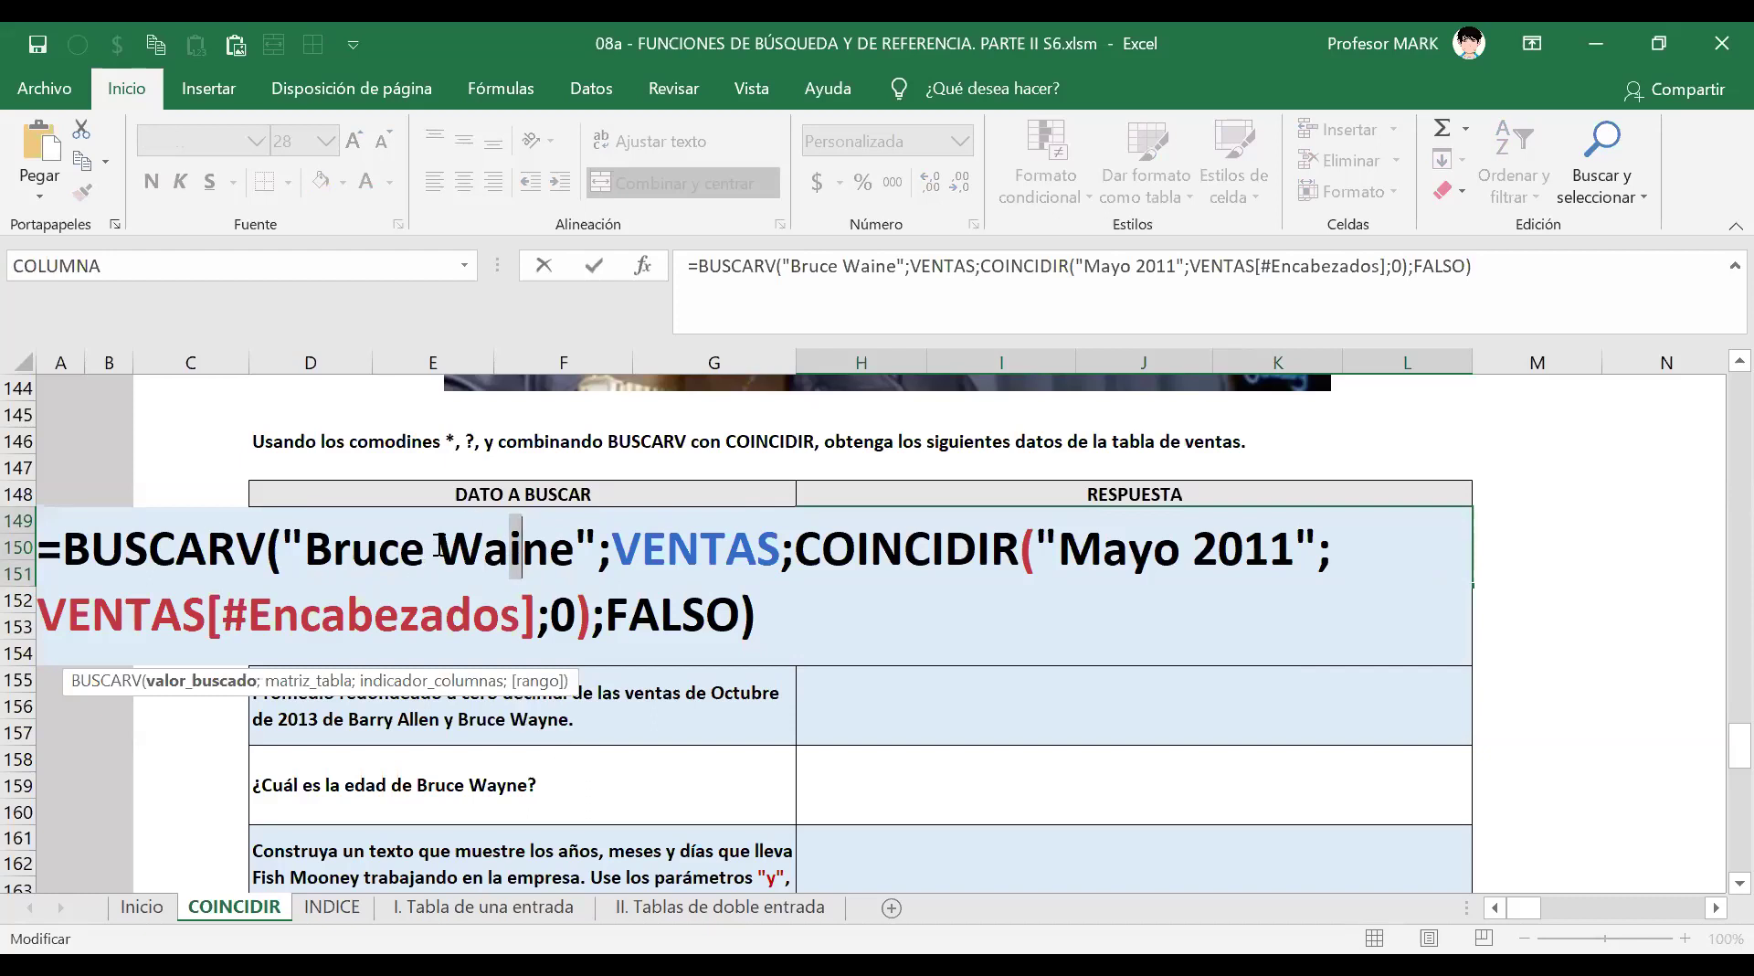
pyautogui.press('Escape')
pyautogui.scroll(7, 406, 584)
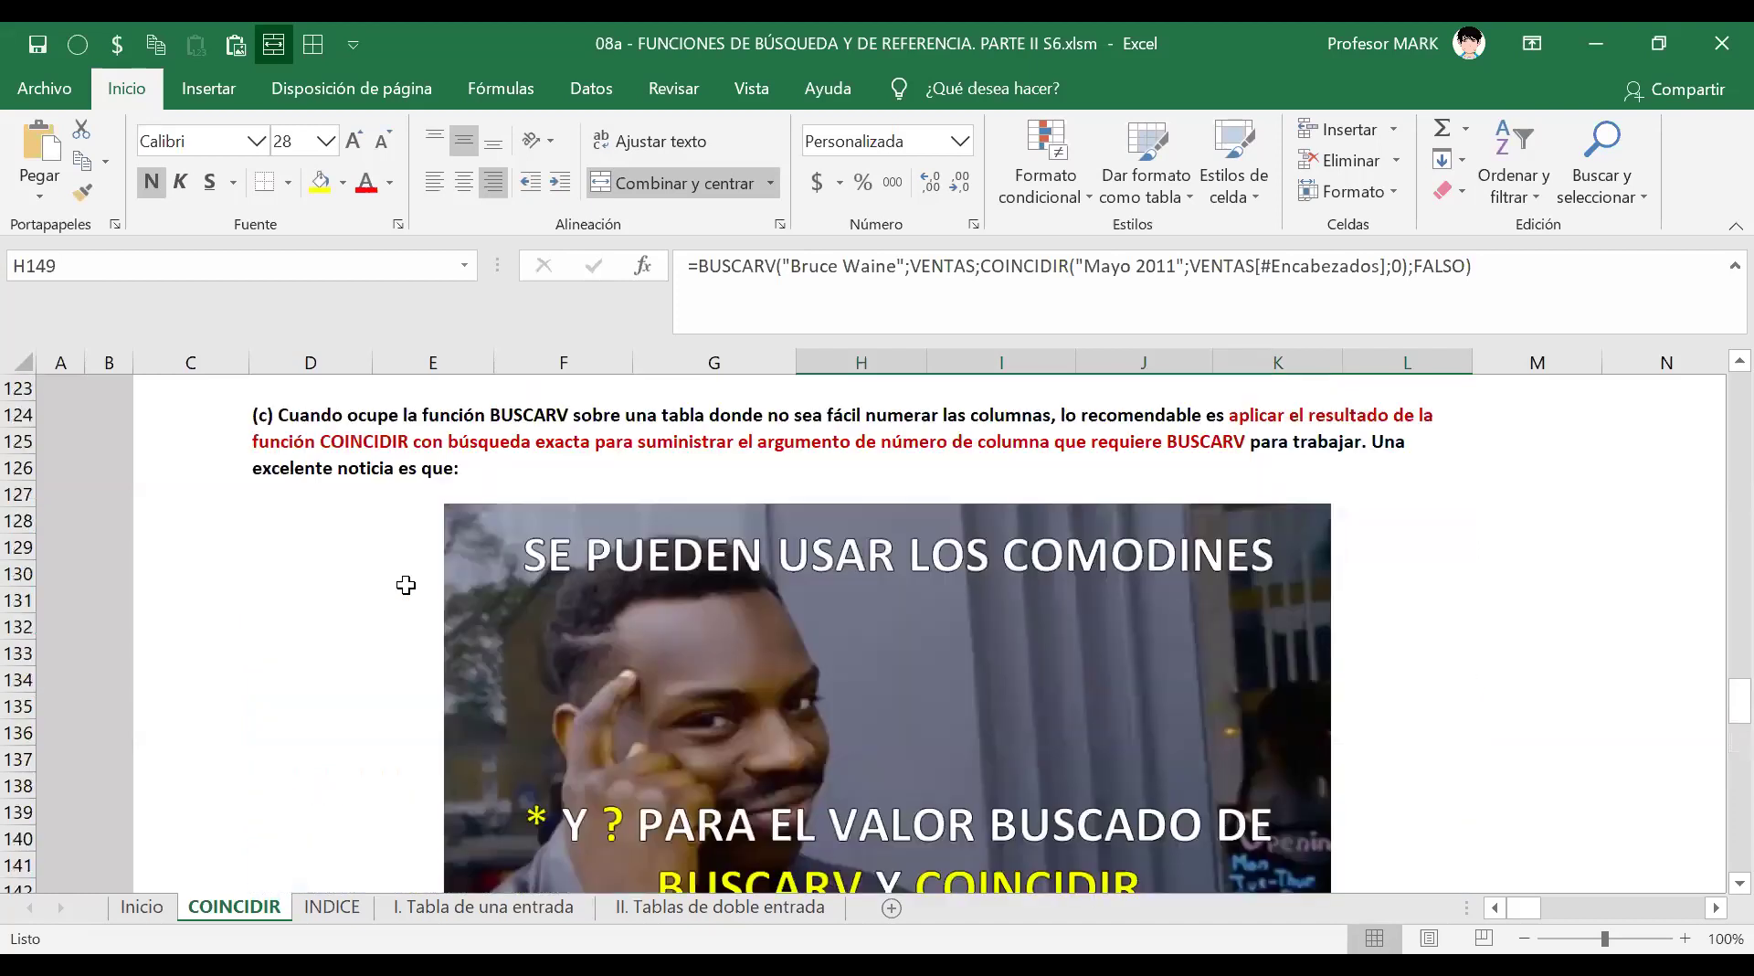
pyautogui.scroll(5, 407, 584)
pyautogui.scroll(2, 479, 559)
pyautogui.moveTo(293, 502); pyautogui.dragTo(307, 571)
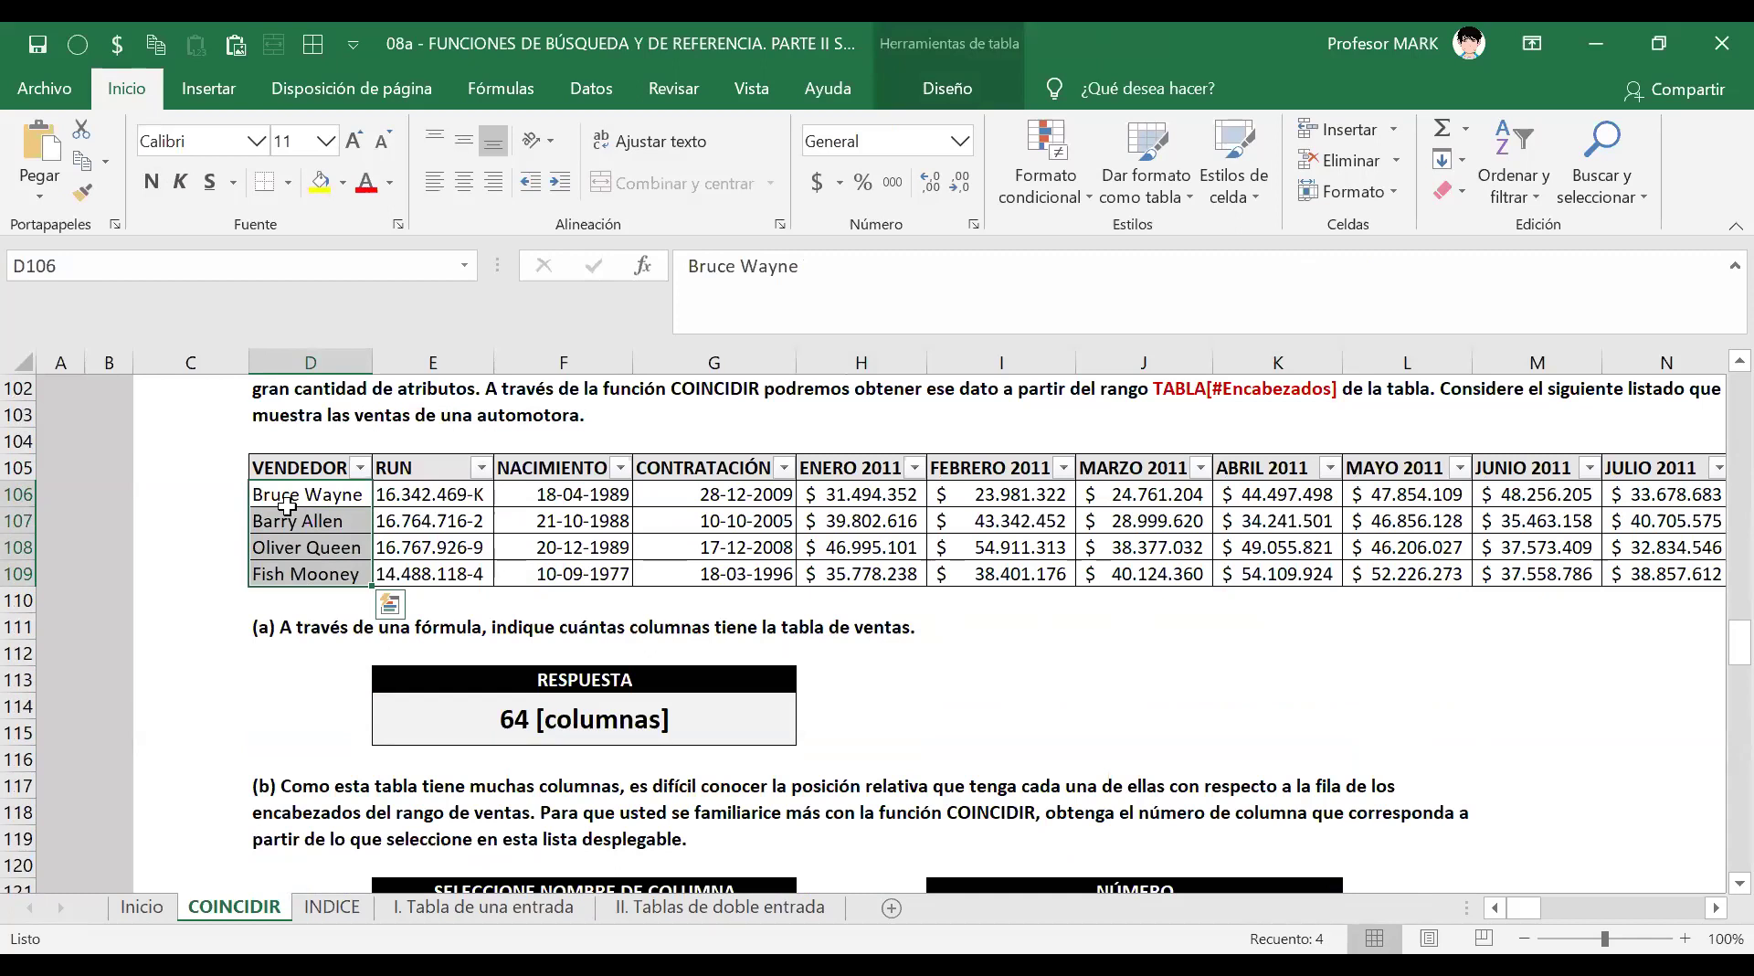
pyautogui.scroll(-14, 356, 553)
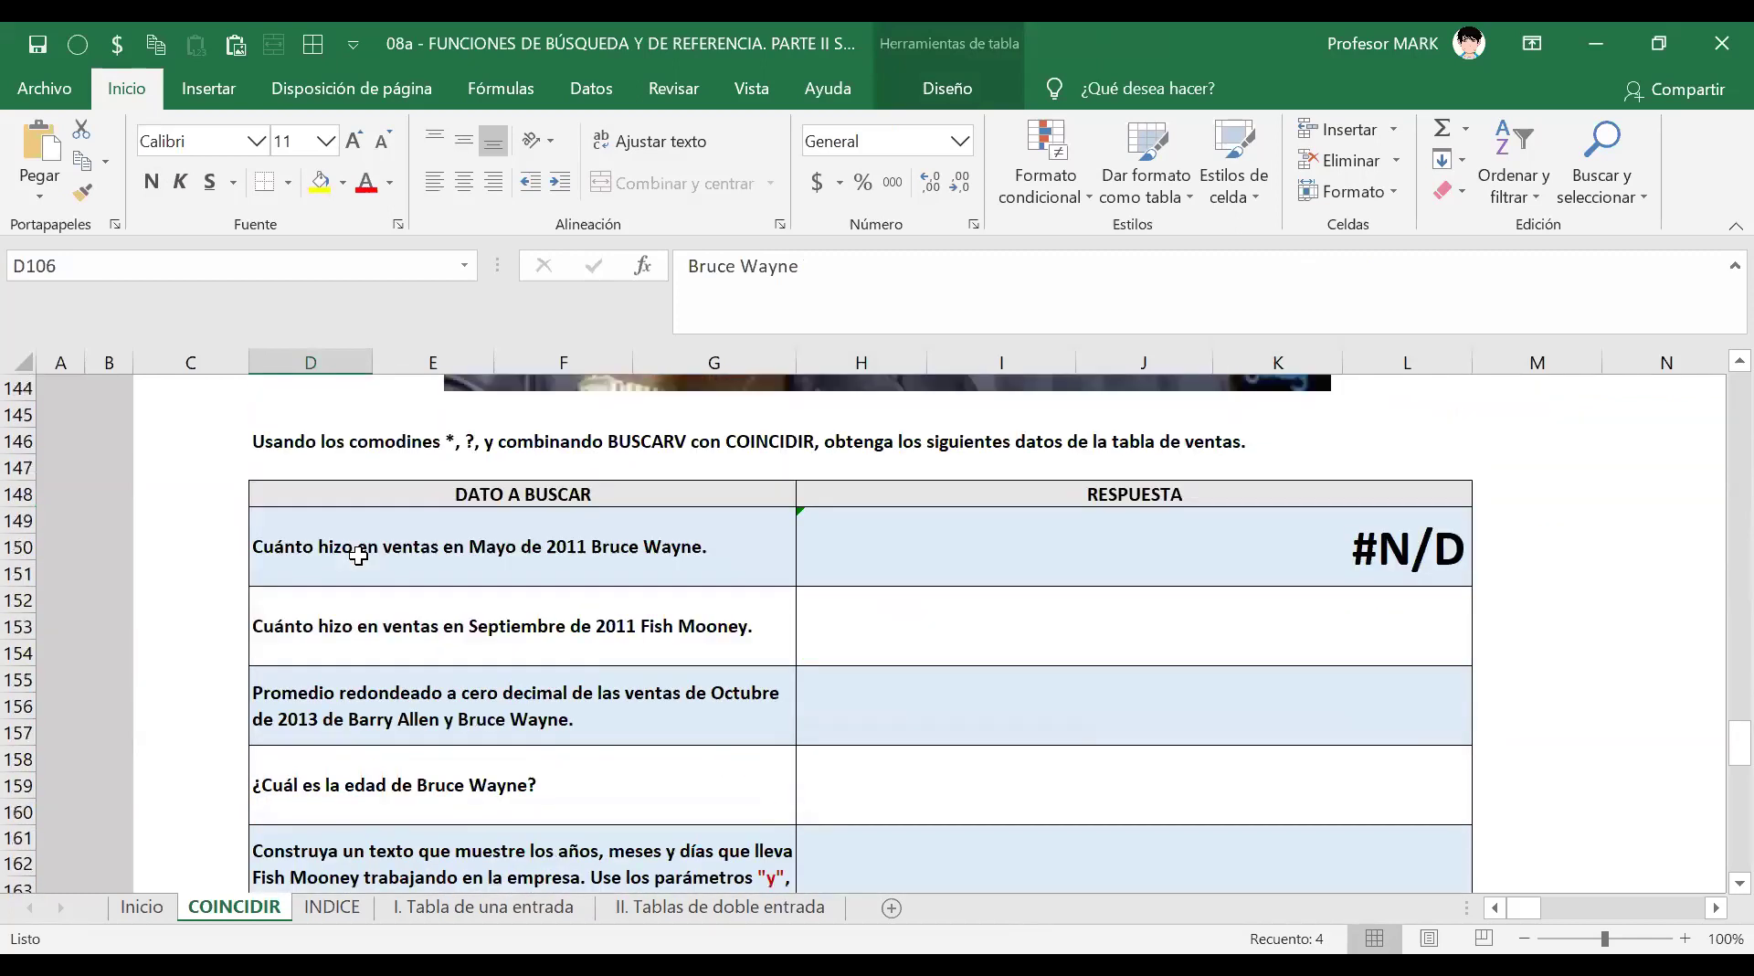
# Replace the space and surname in the BUSCARV lookup value of H149 with the * wildcard, keeping only the seller's first name.
pyautogui.doubleClick(1009, 528)
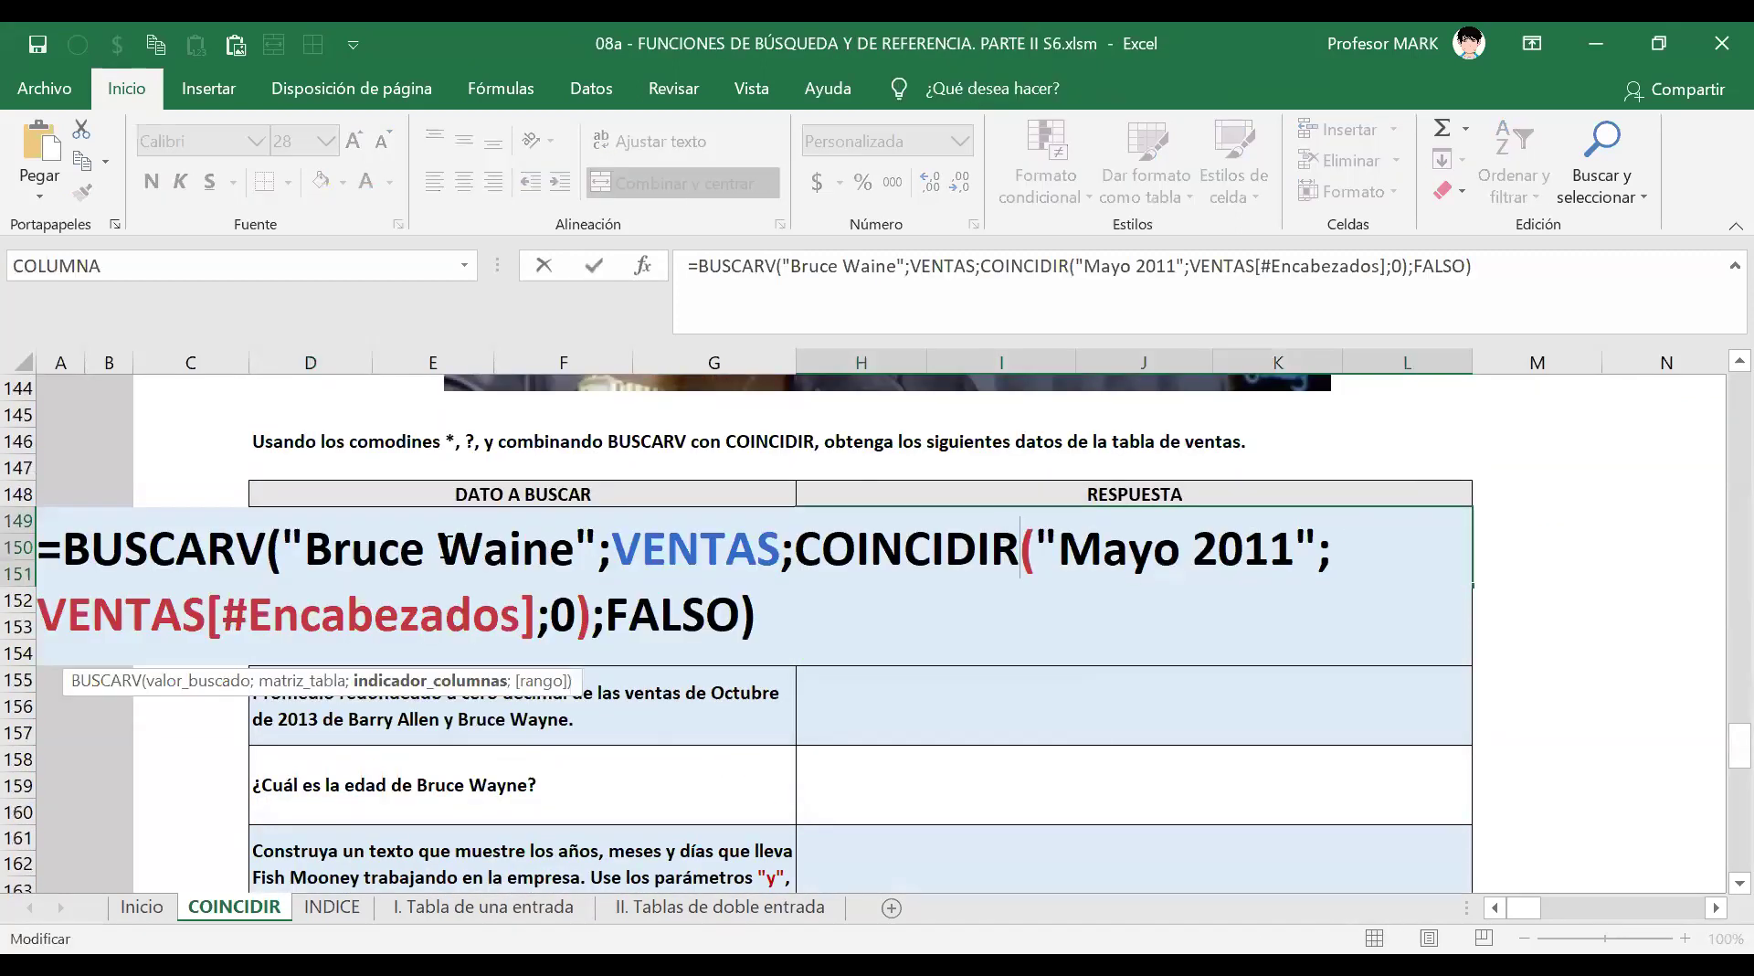
pyautogui.moveTo(426, 548); pyautogui.dragTo(576, 552)
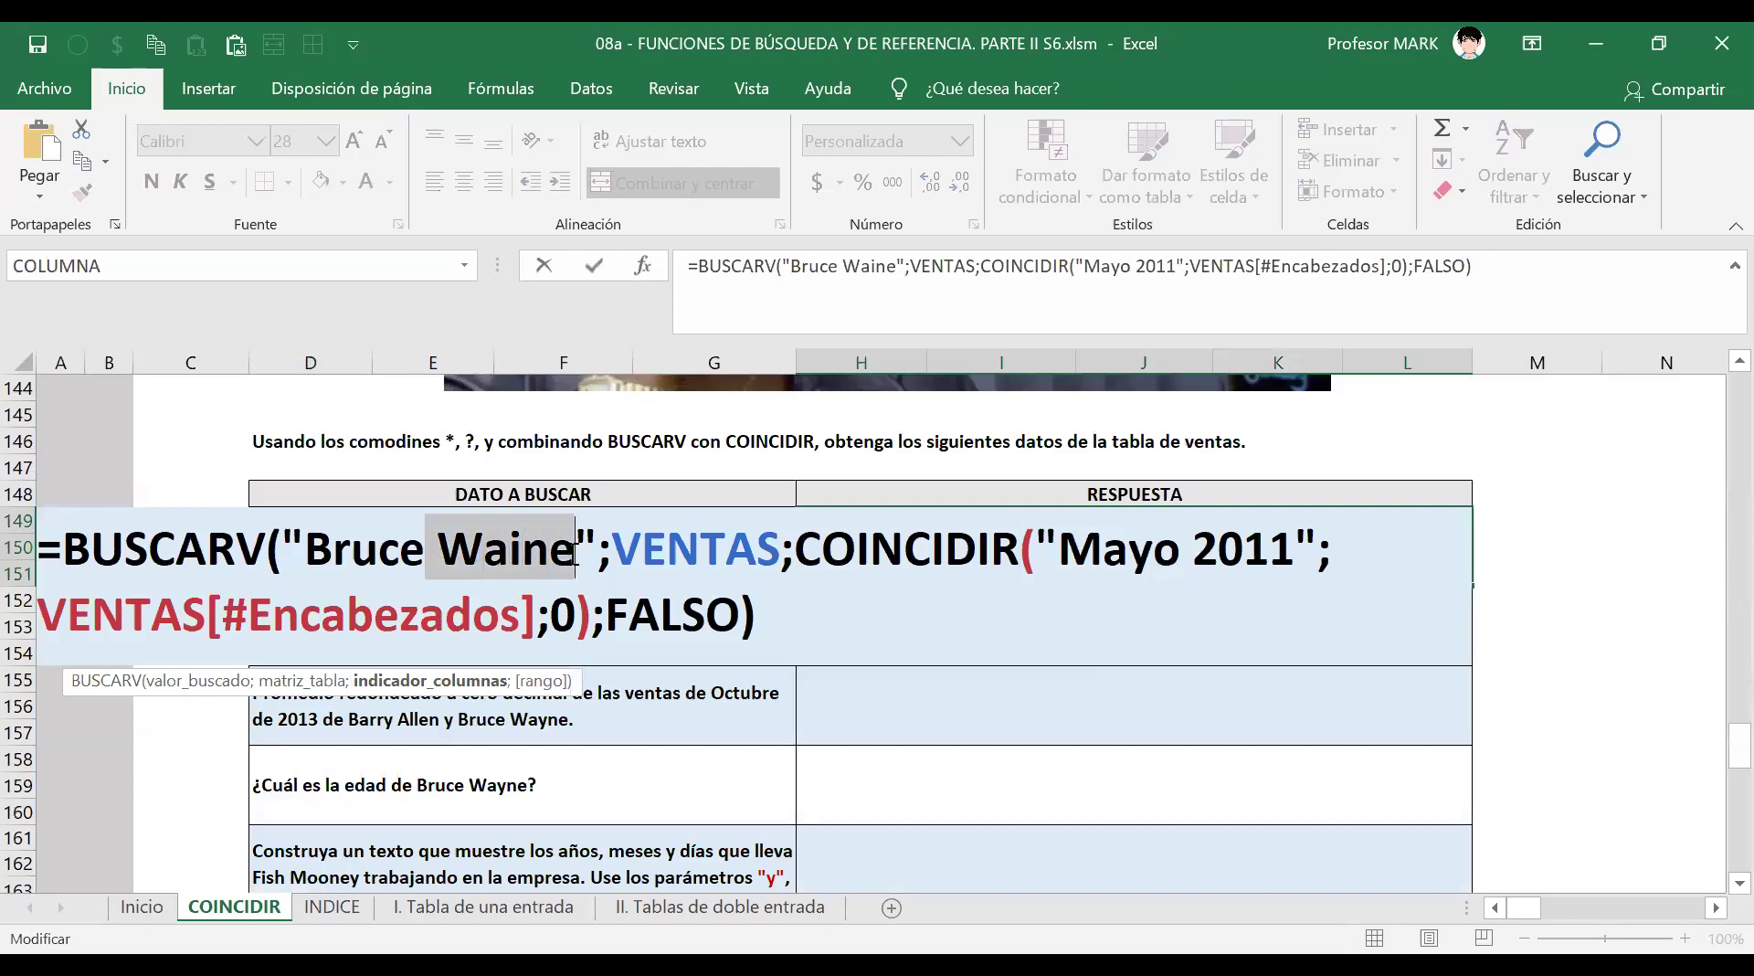
pyautogui.press('BackSpace')
pyautogui.write('*')
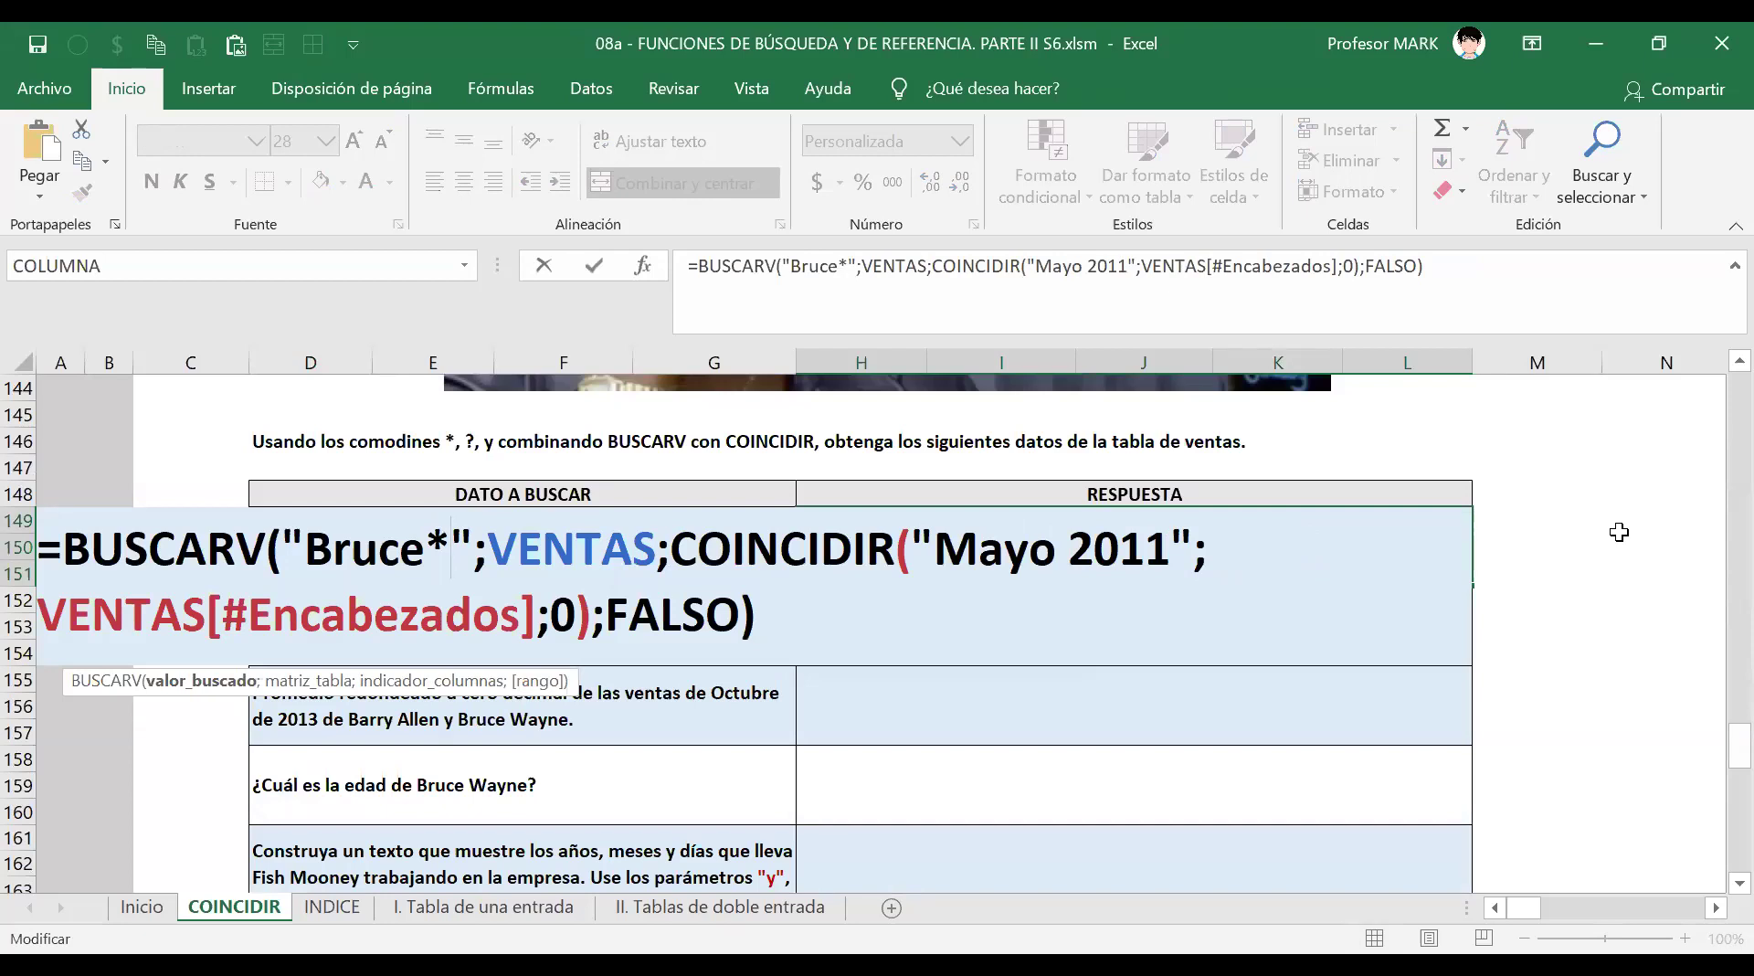
pyautogui.press('Return')
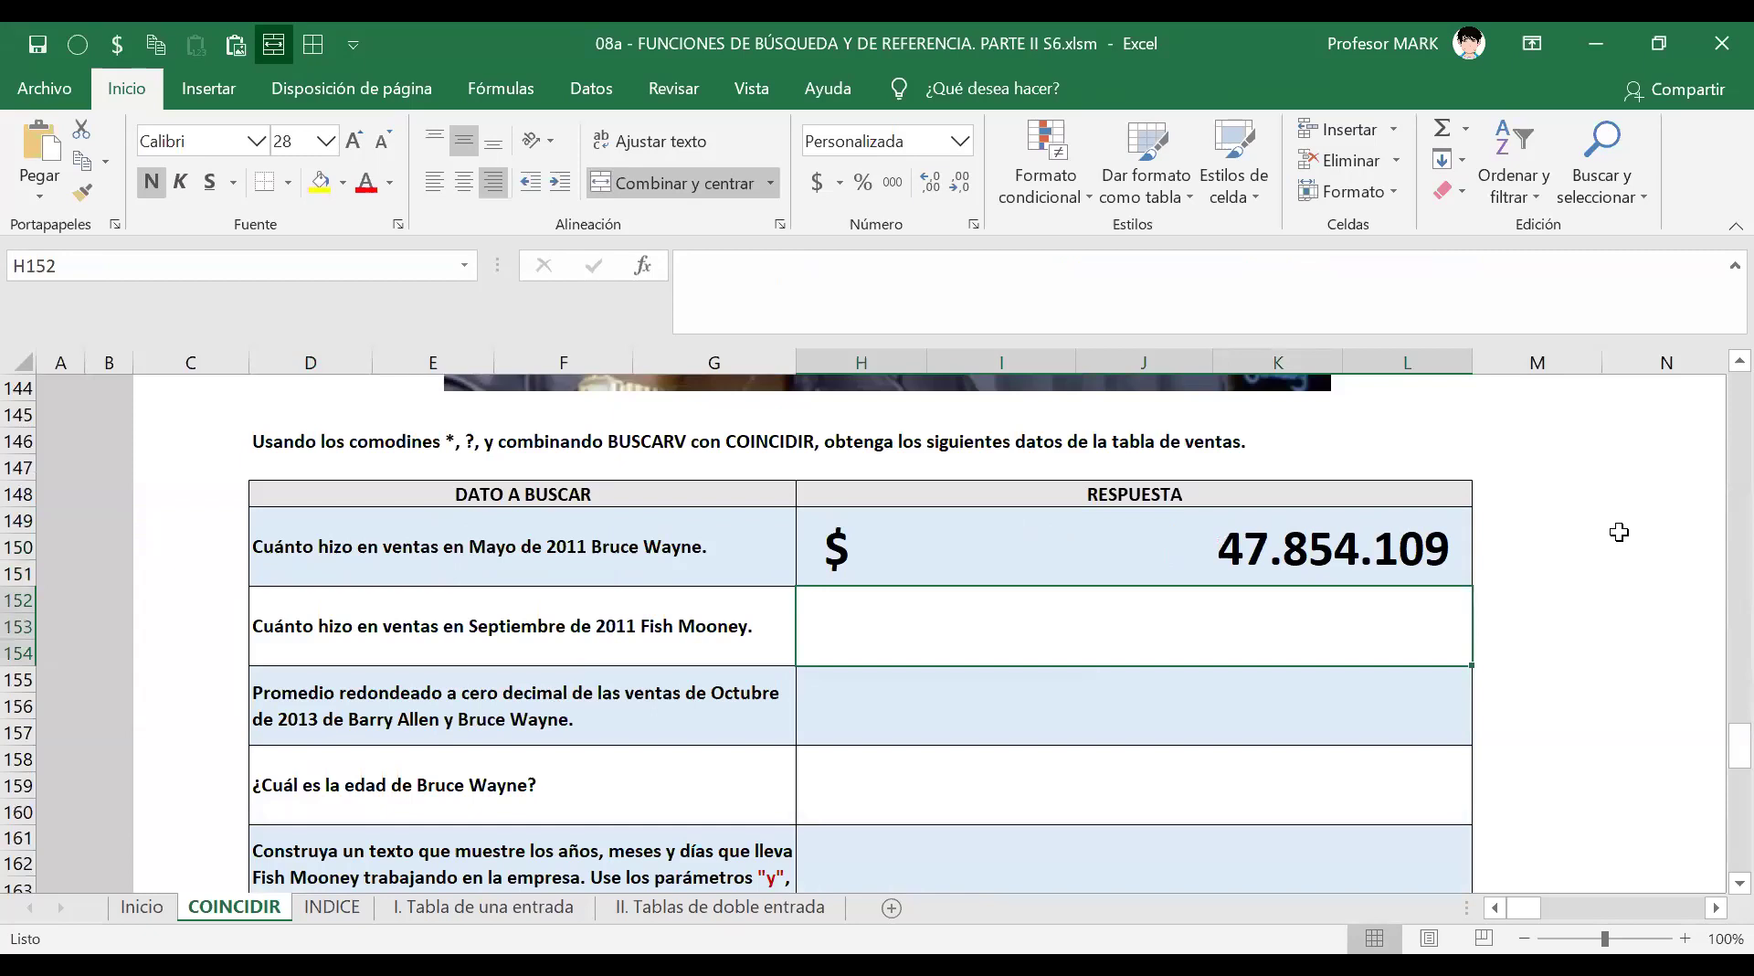
# Annotate beside the H149 formula that the * wildcard stands for a space plus the seller's surname, and remove the note.
pyautogui.doubleClick(1169, 573)
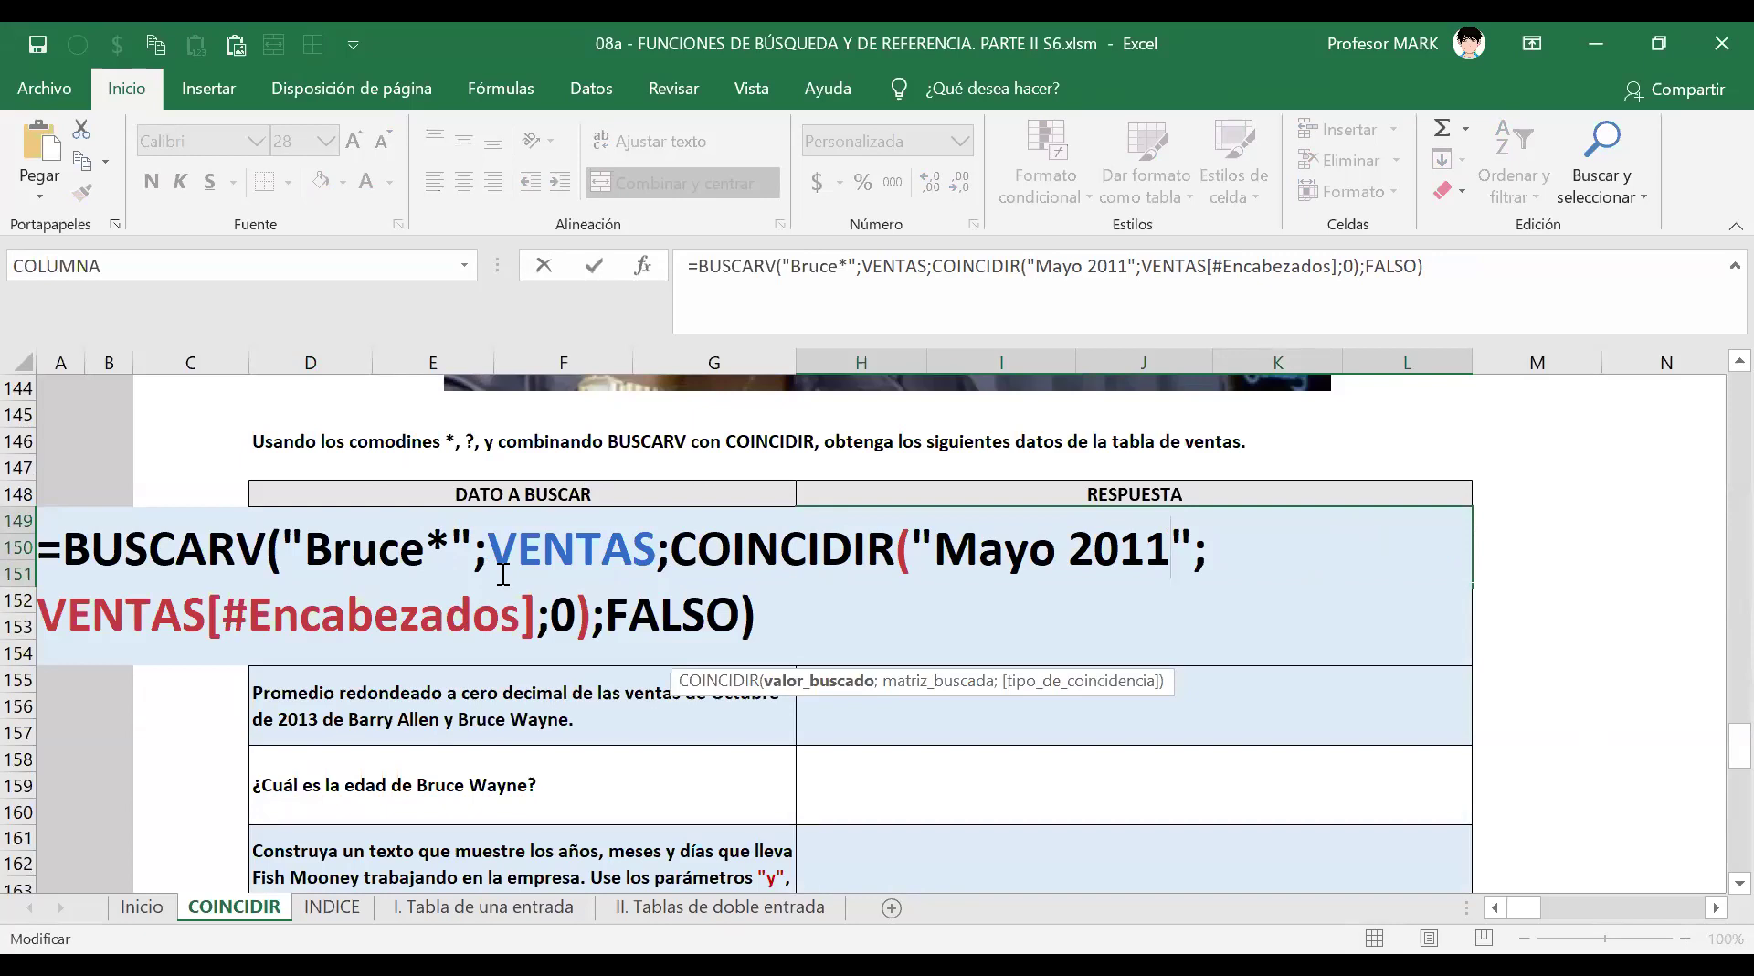
pyautogui.moveTo(304, 547); pyautogui.dragTo(423, 555)
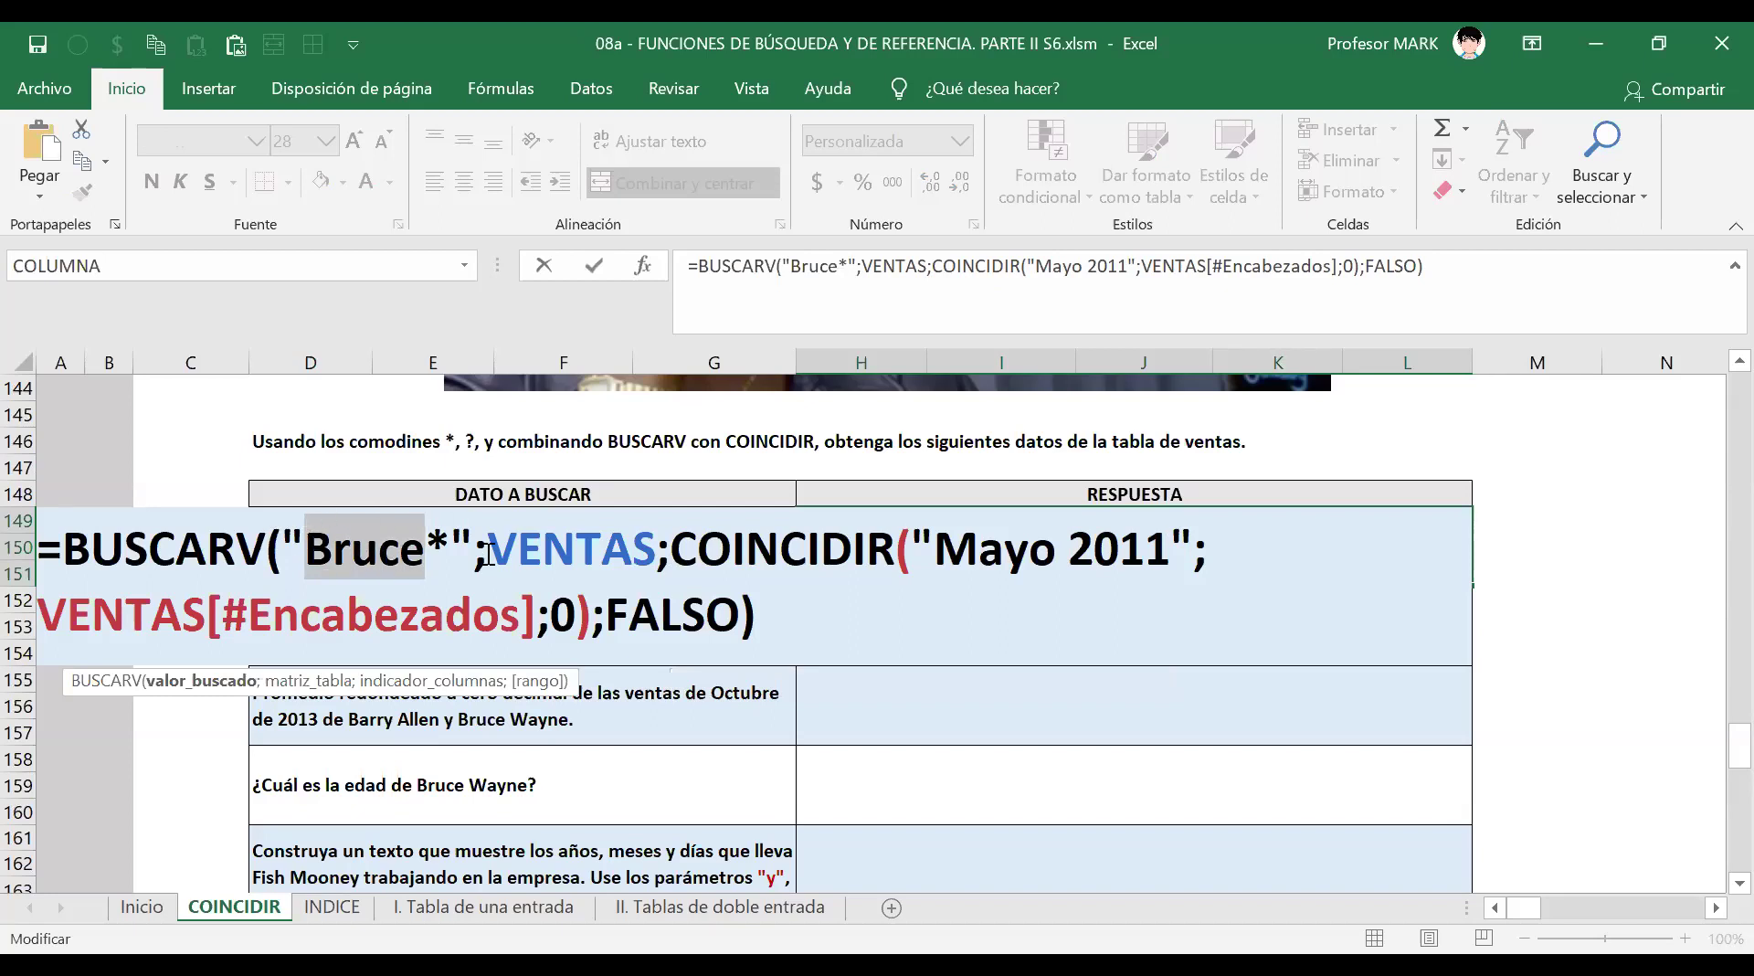
pyautogui.moveTo(426, 553); pyautogui.dragTo(450, 552)
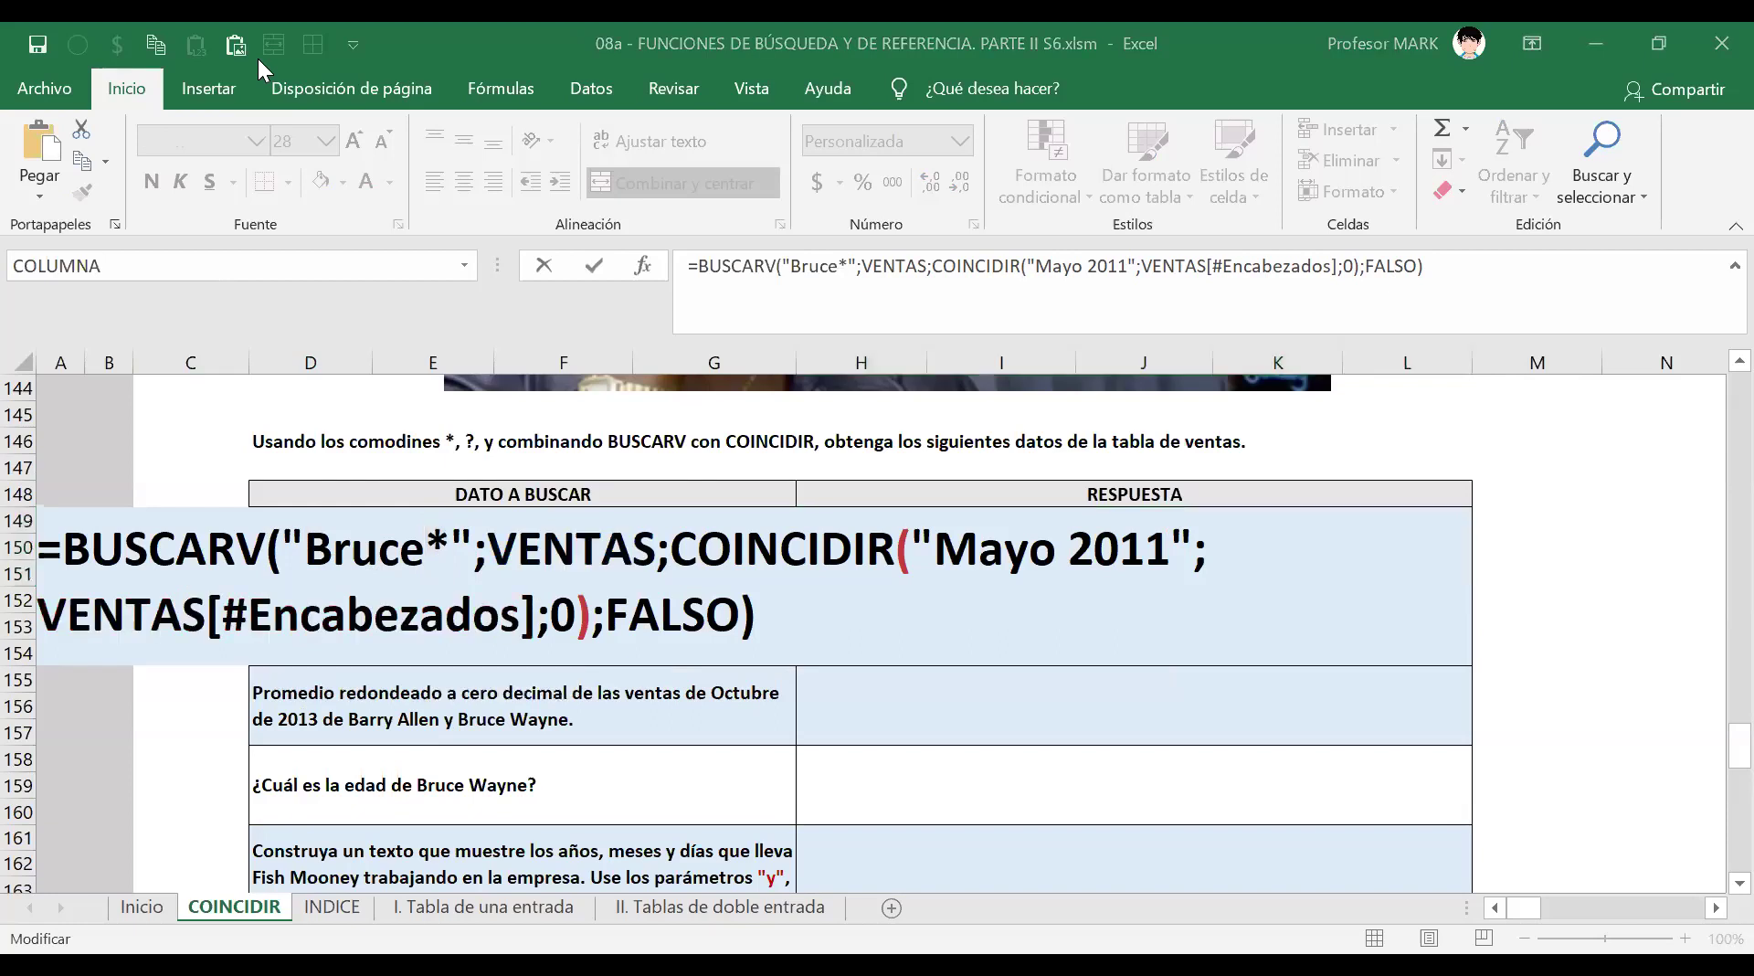
pyautogui.click(854, 614)
pyautogui.write('*')
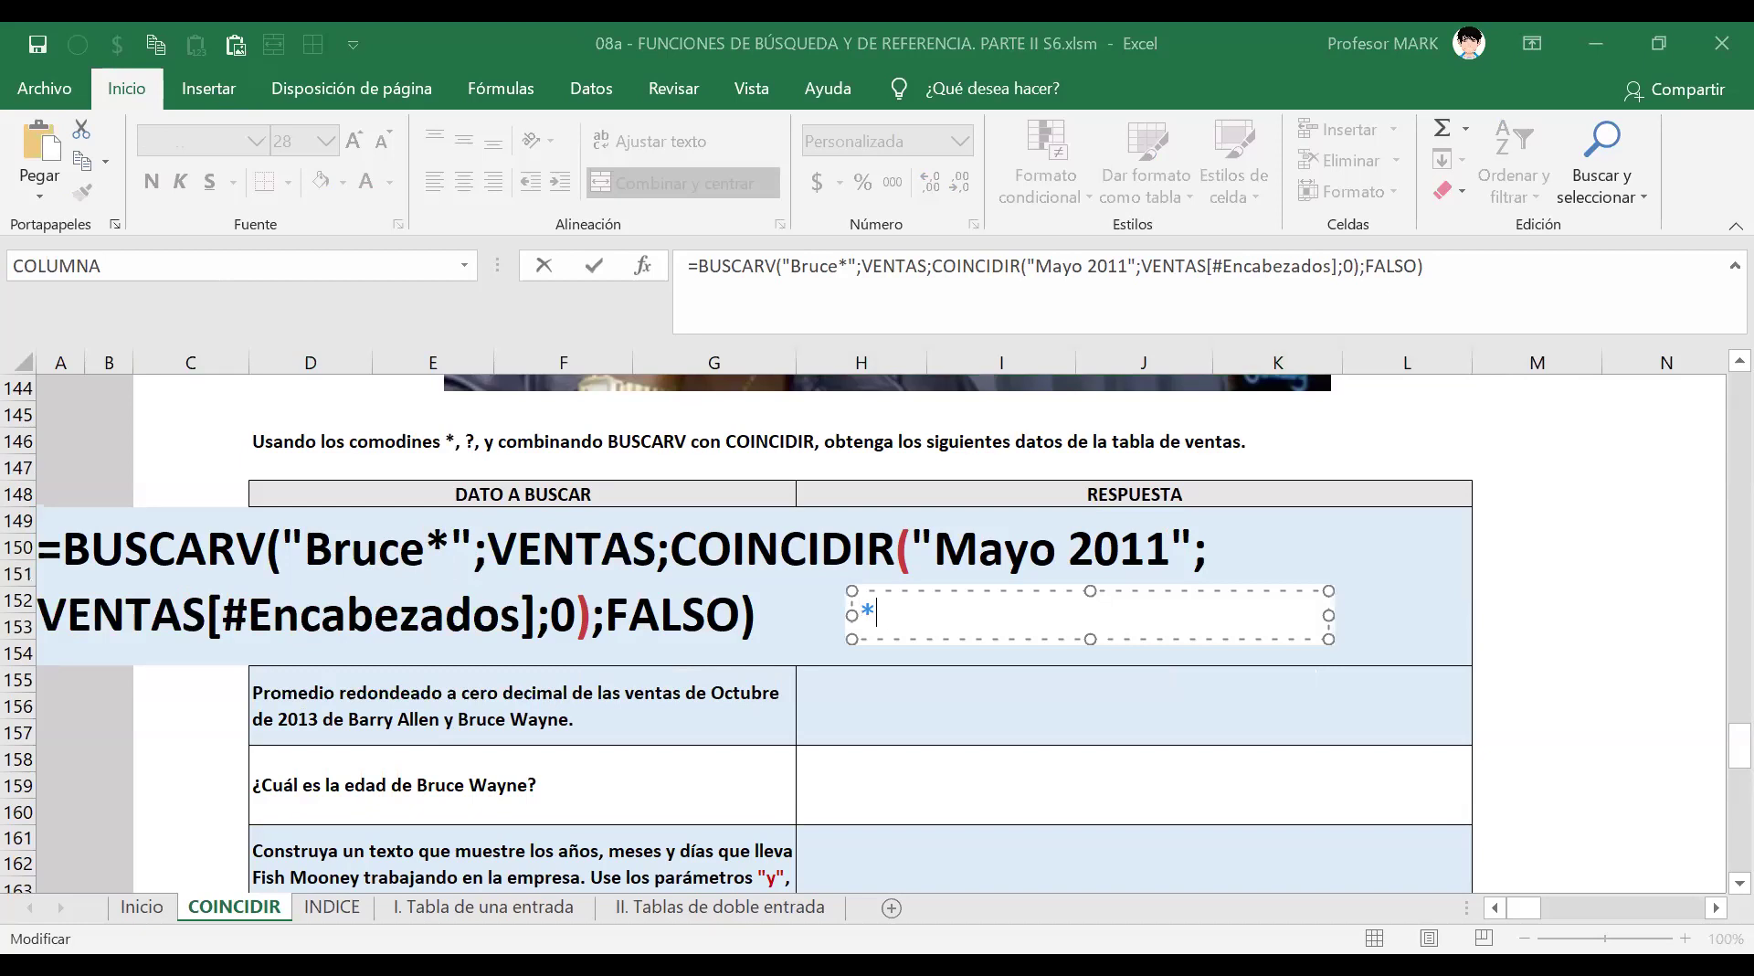
pyautogui.write(' = " Wayne"')
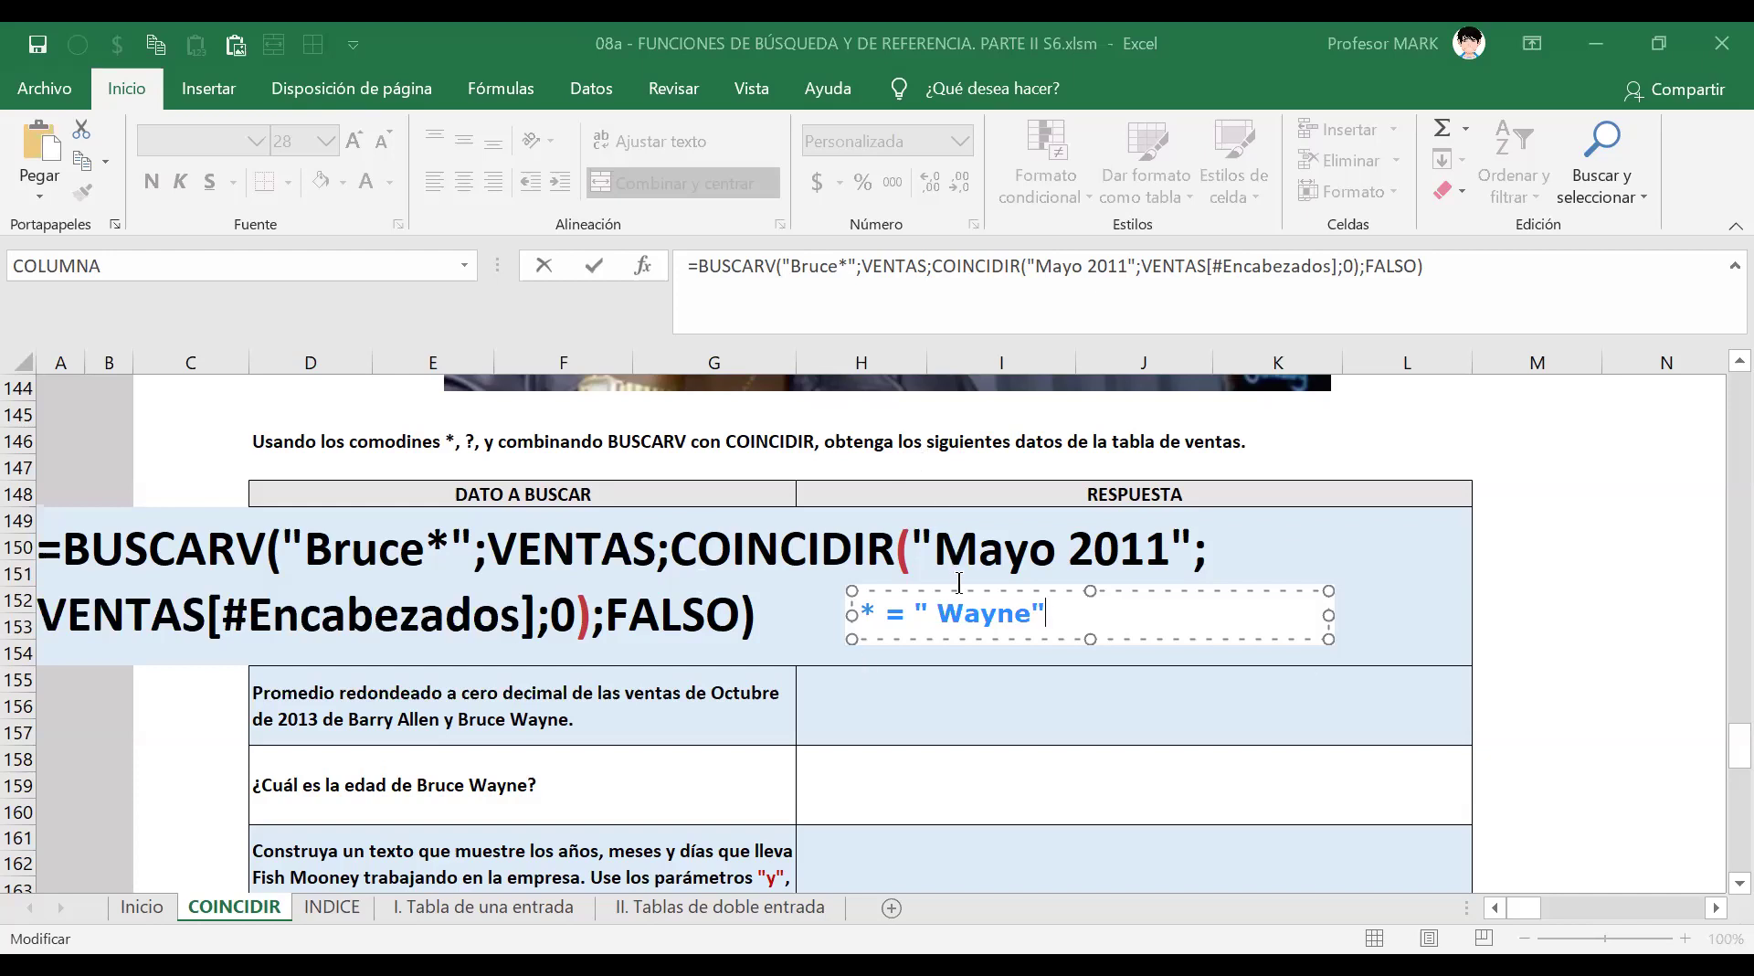
pyautogui.moveTo(939, 614); pyautogui.dragTo(1029, 618)
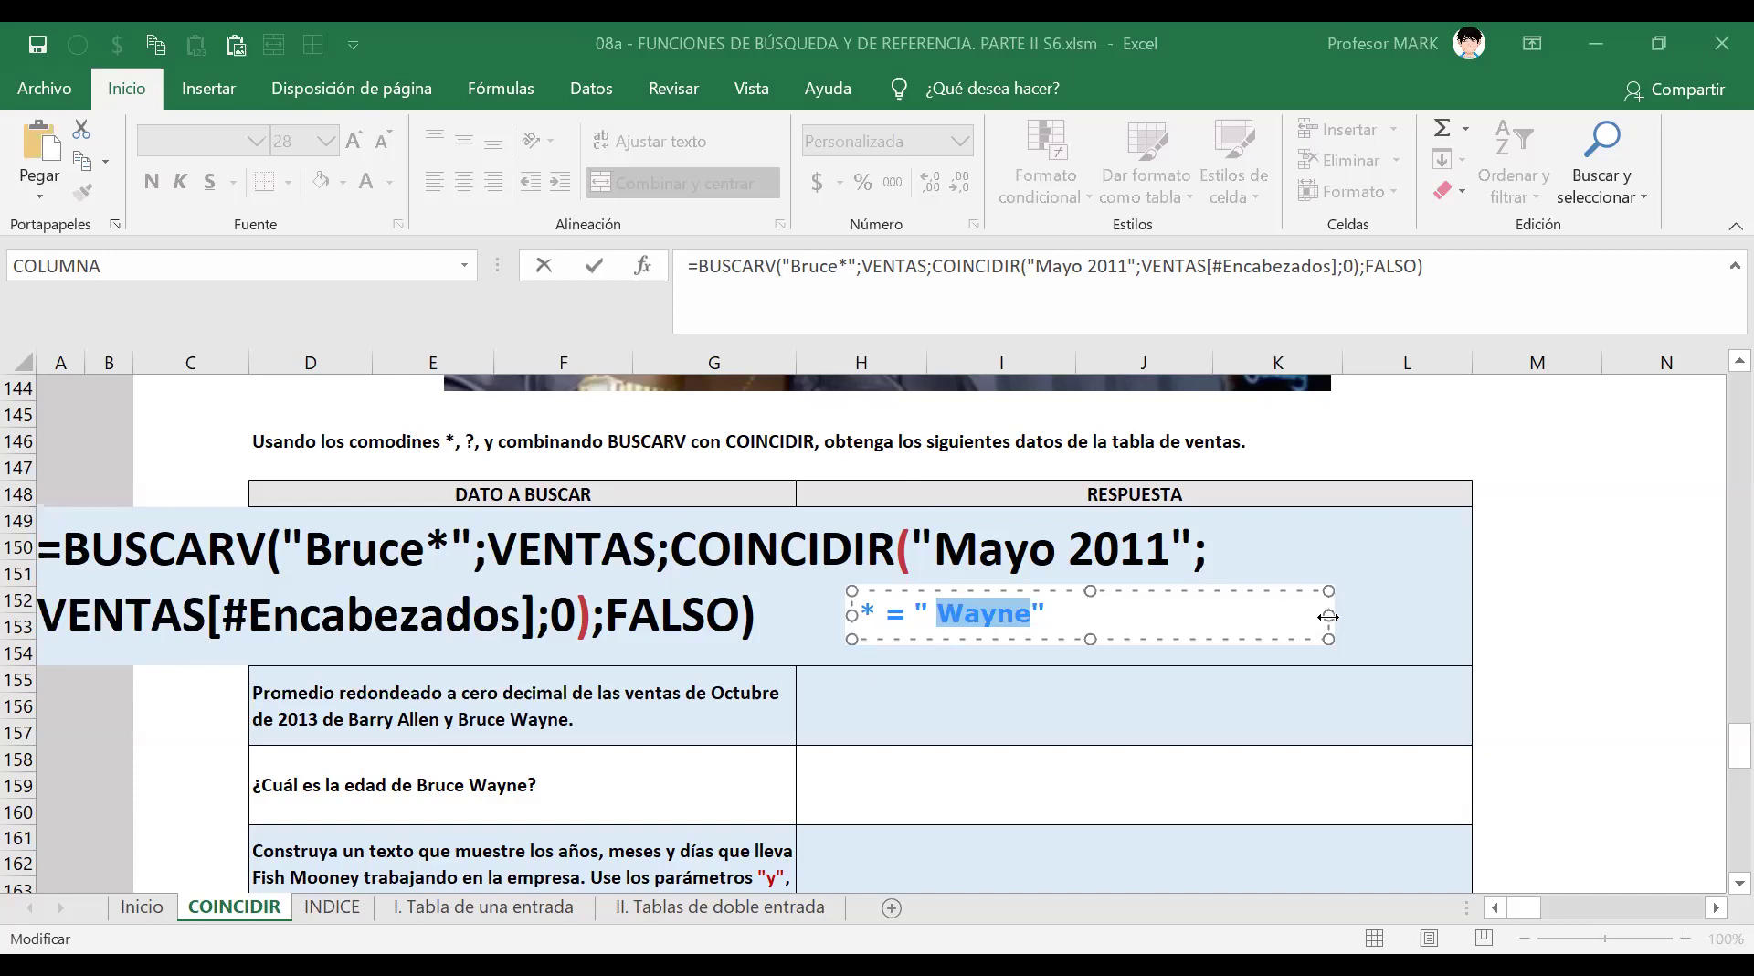
pyautogui.moveTo(1328, 616); pyautogui.dragTo(899, 645)
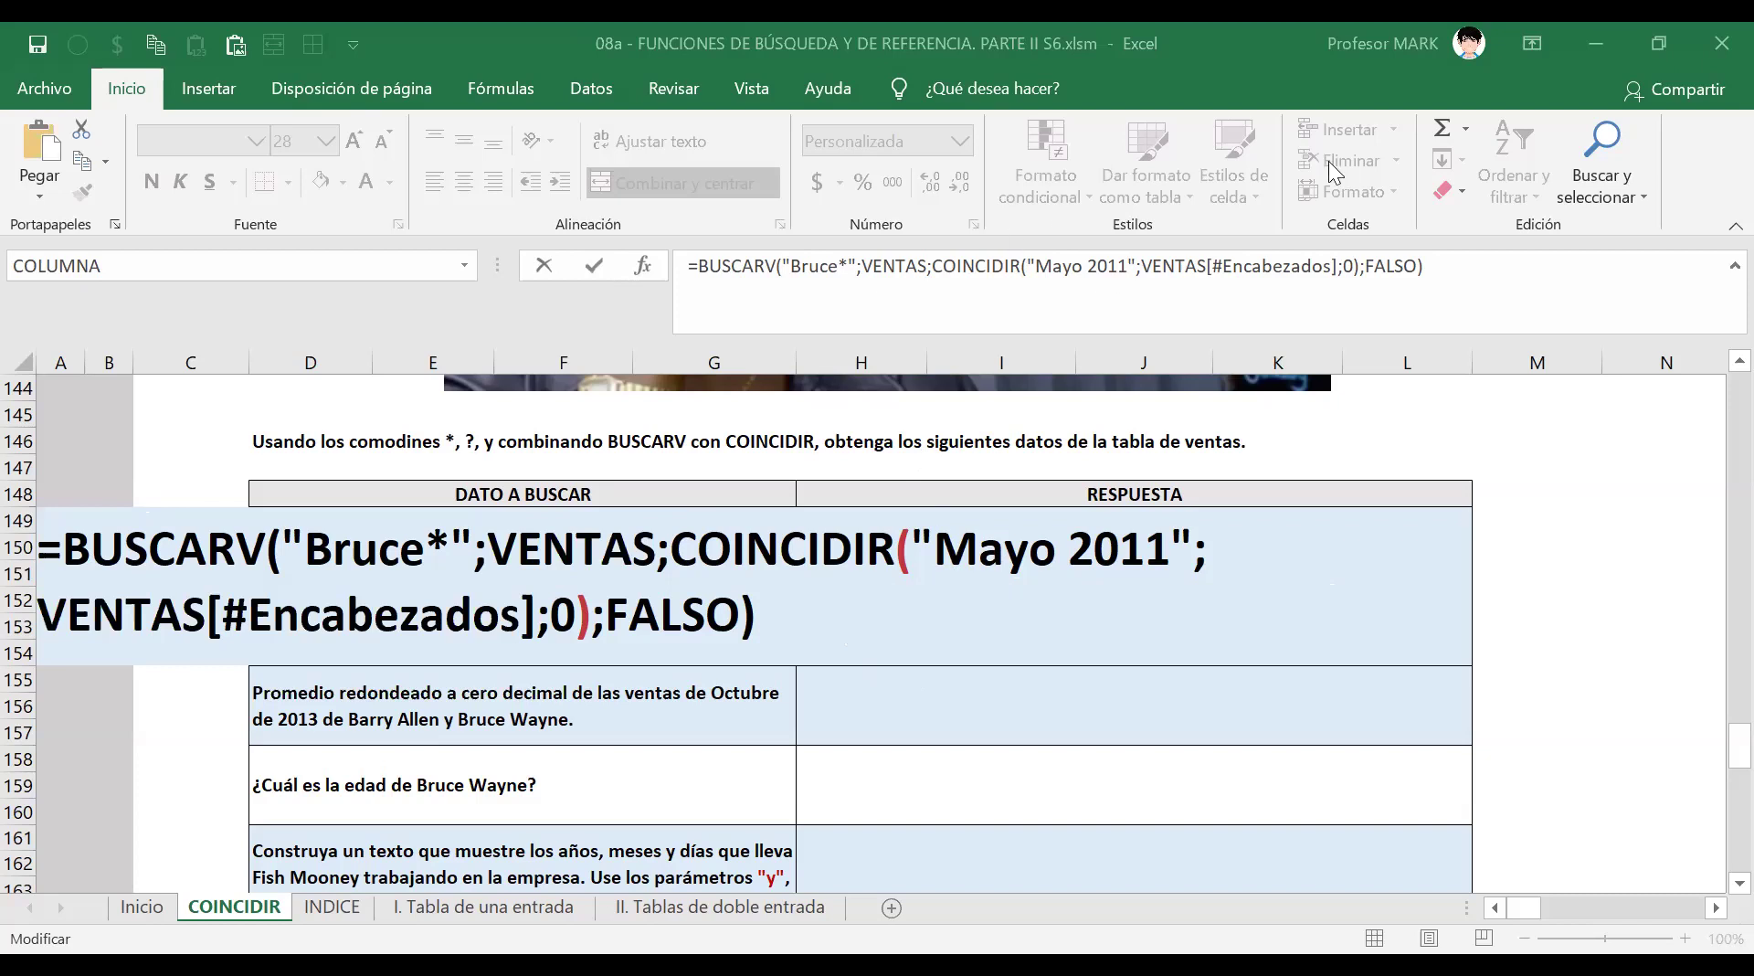
pyautogui.click(824, 620)
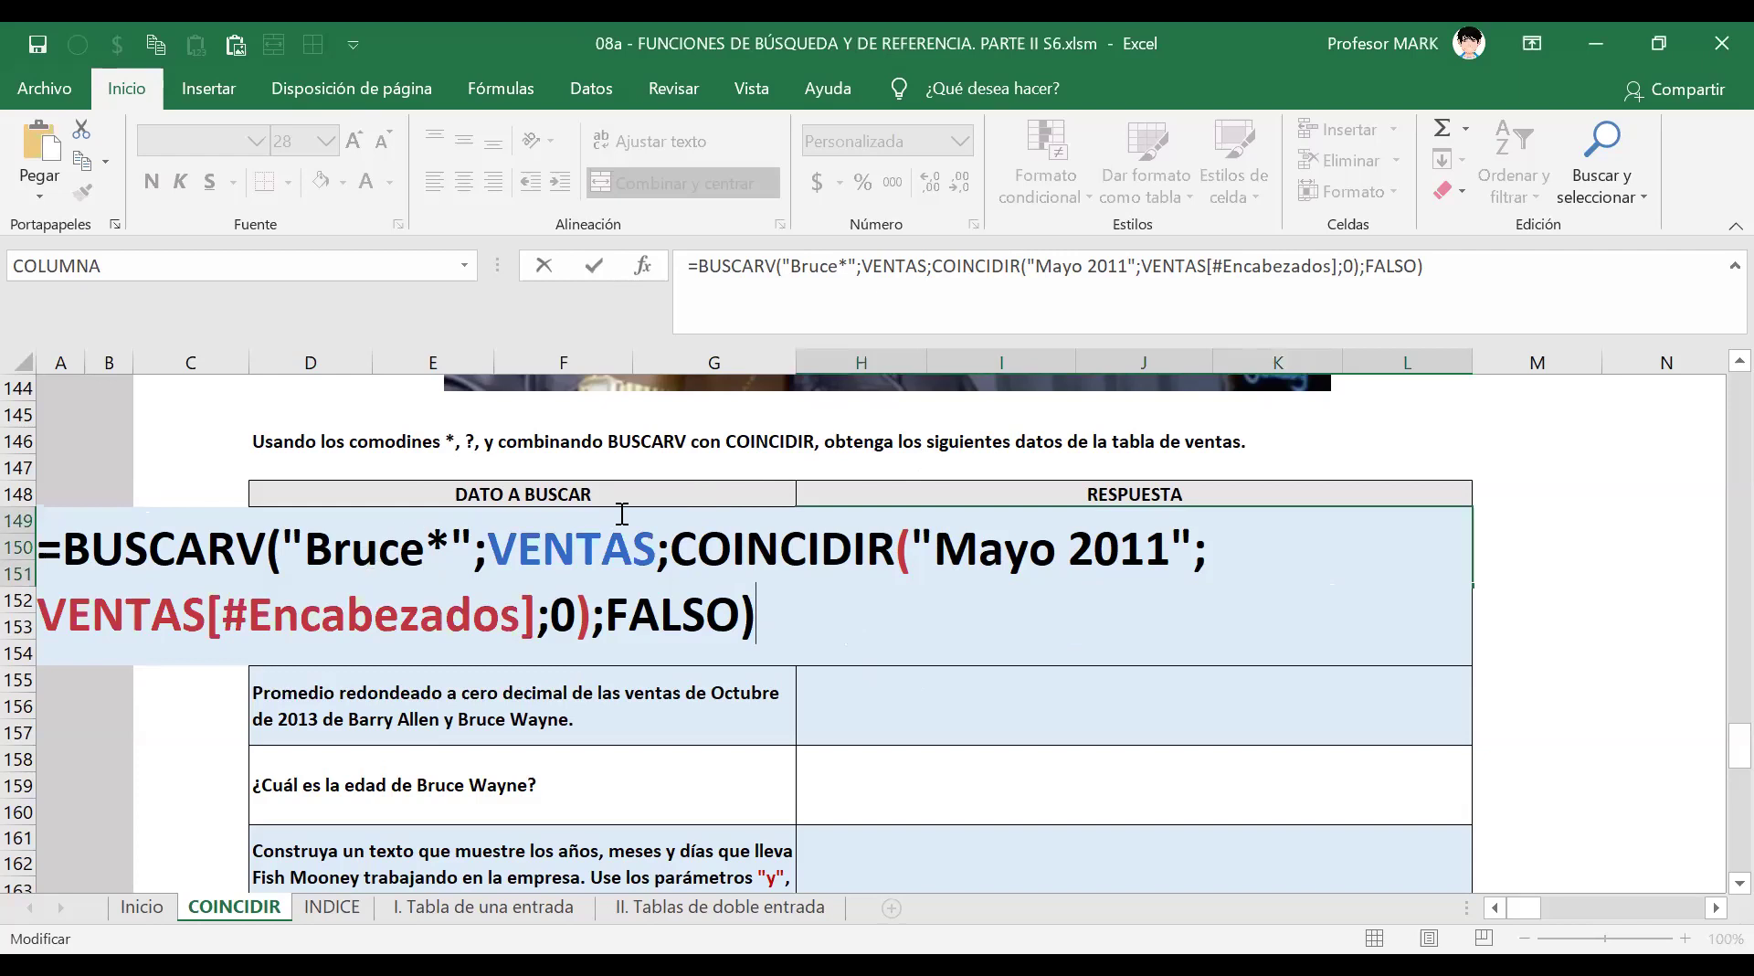
pyautogui.press('Return')
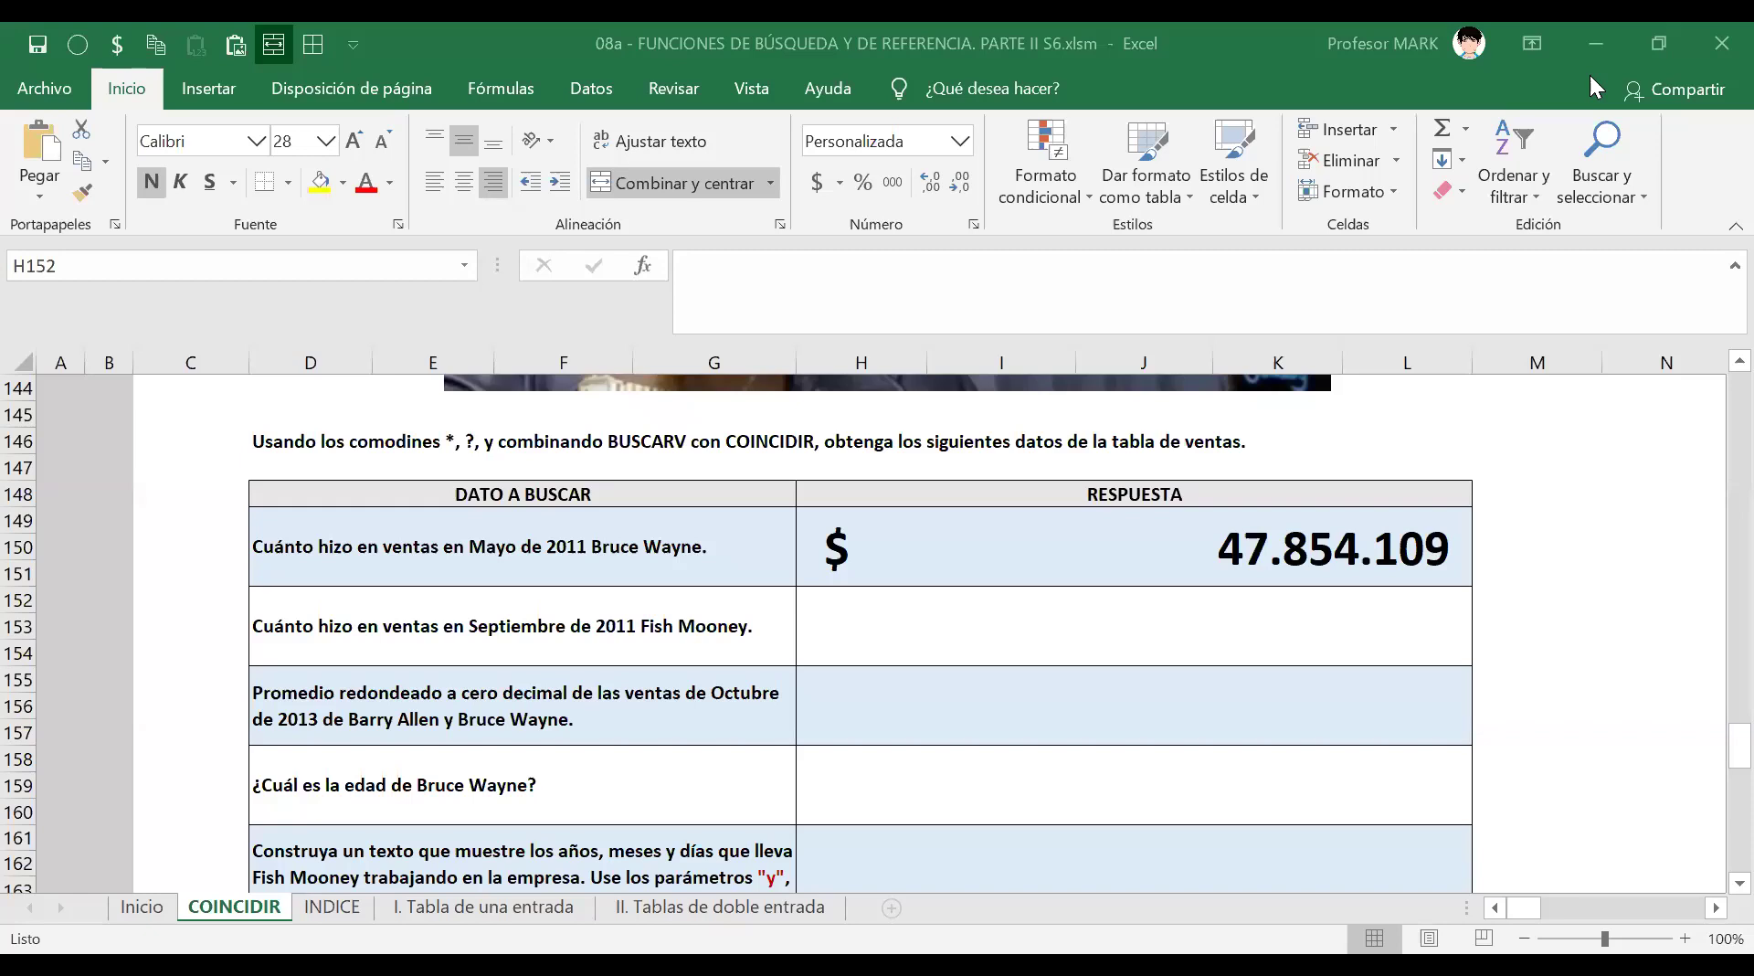
# Shorten the BUSCARV lookup value in H149 to "B*", keeping only the initial of the seller's first name before the wildcard.
pyautogui.click(1051, 544)
pyautogui.doubleClick(1025, 540)
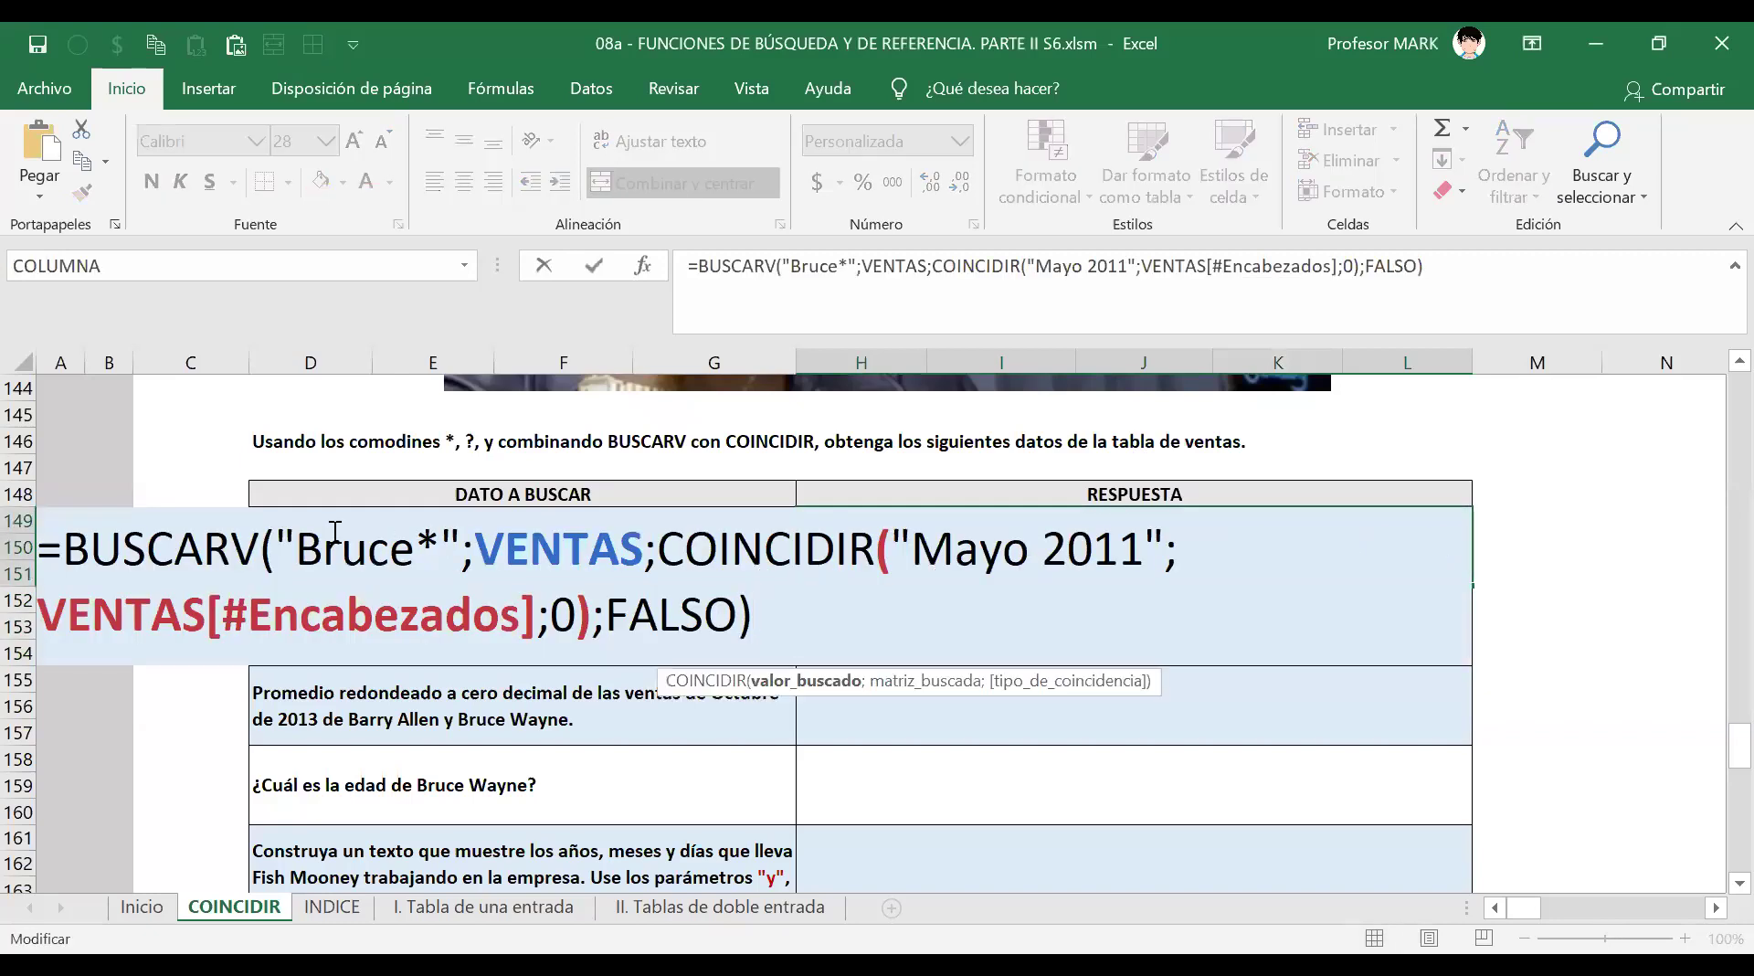
pyautogui.moveTo(321, 549); pyautogui.dragTo(418, 559)
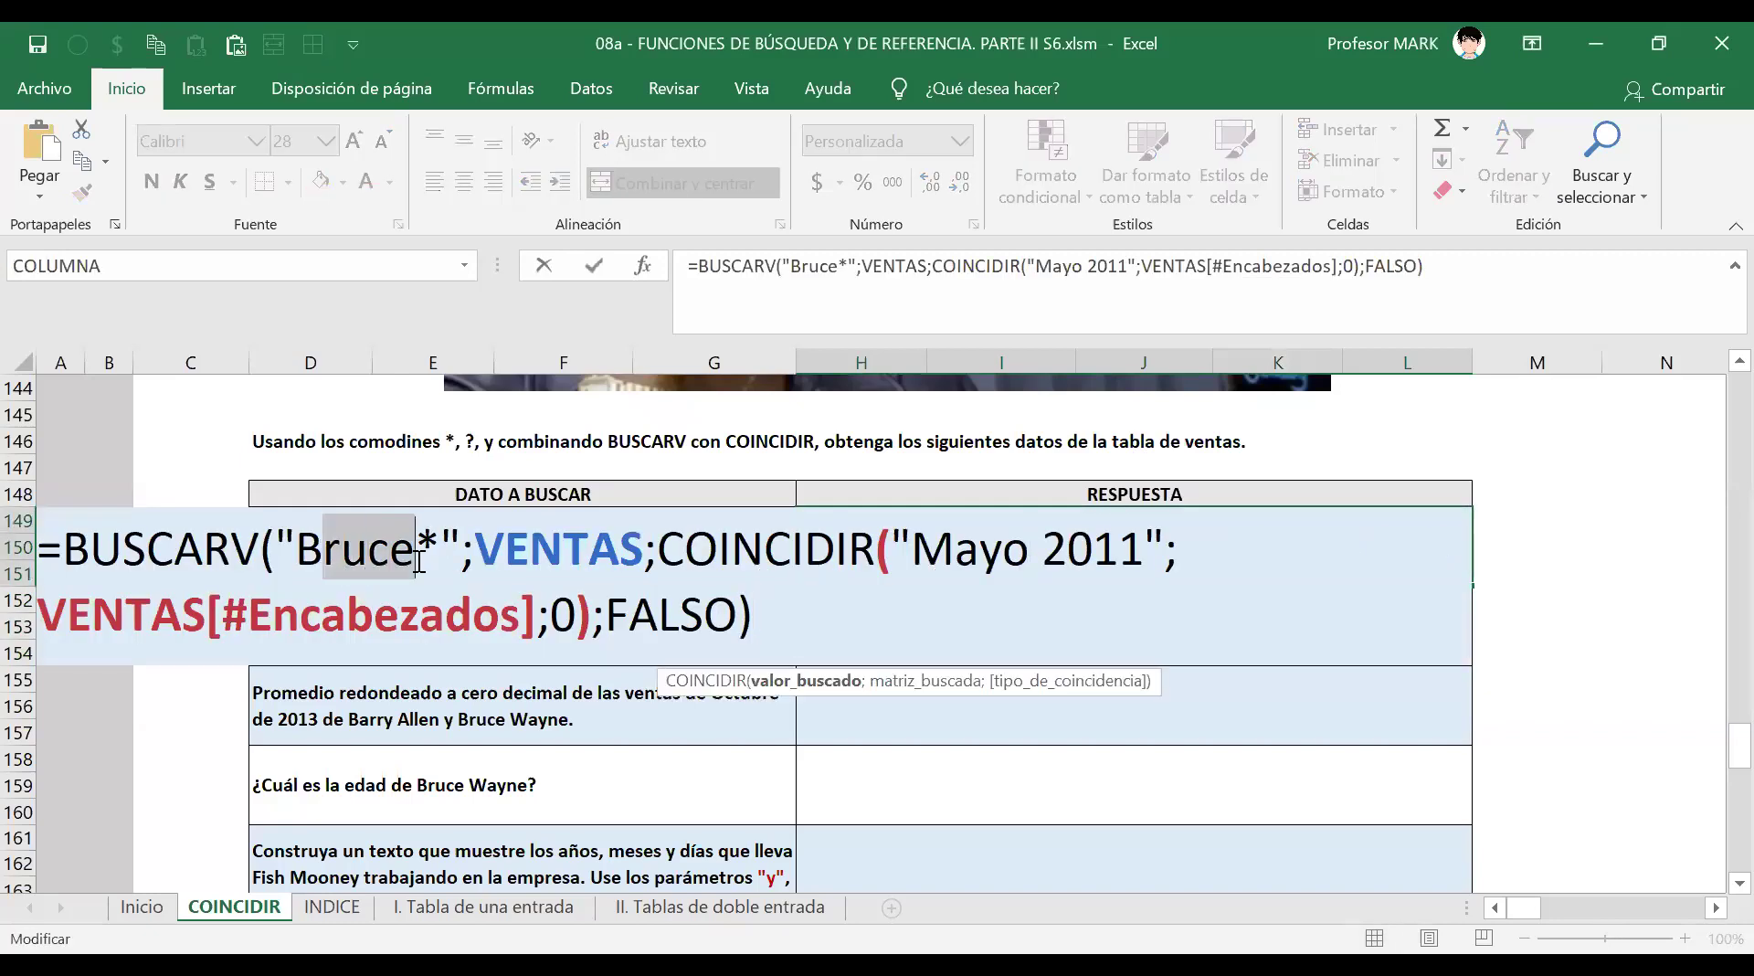
pyautogui.press('BackSpace')
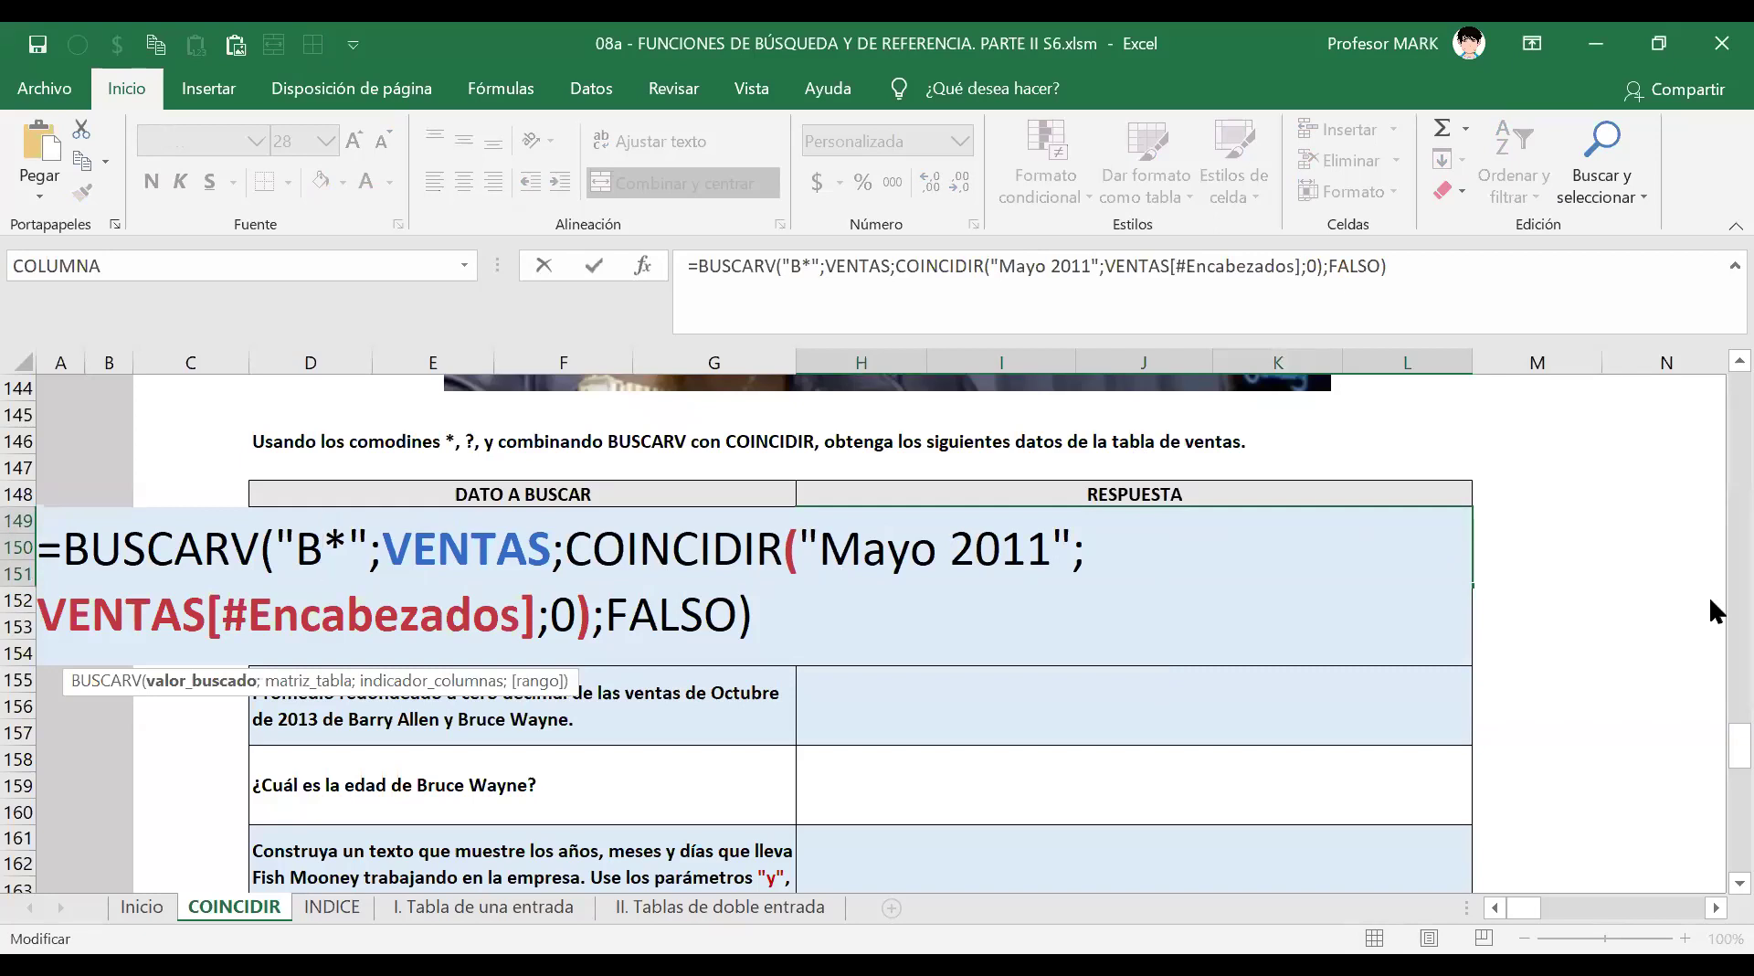
pyautogui.press('Return')
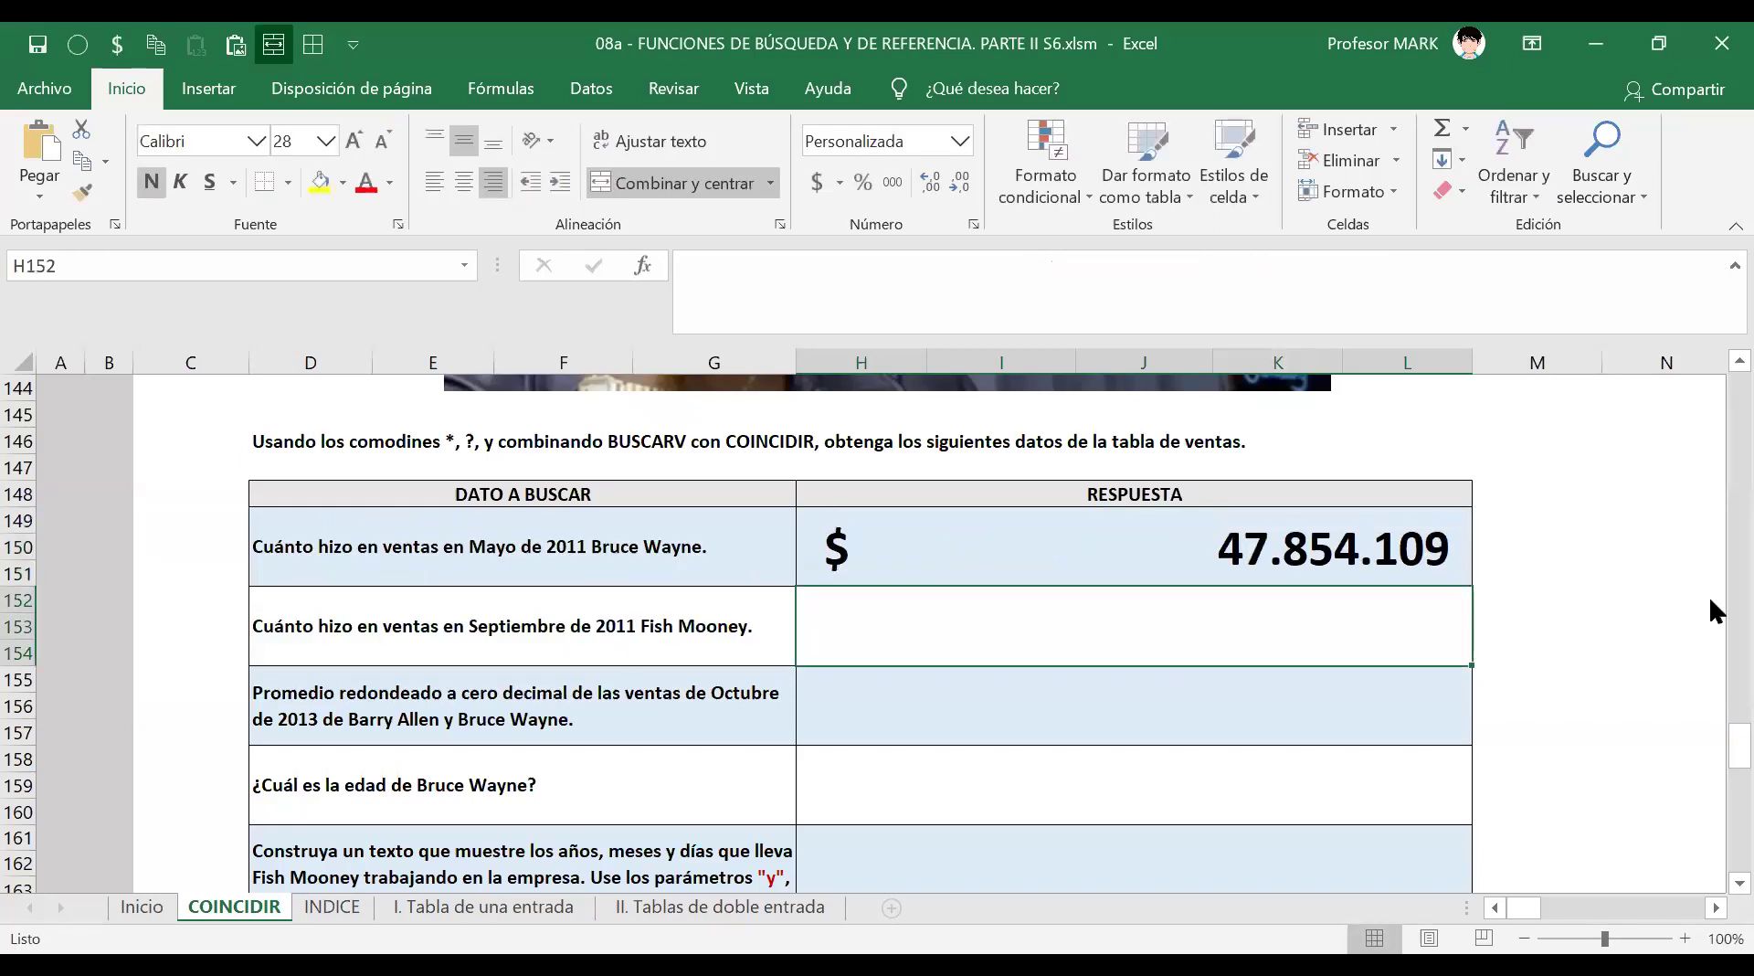
pyautogui.press('Up')
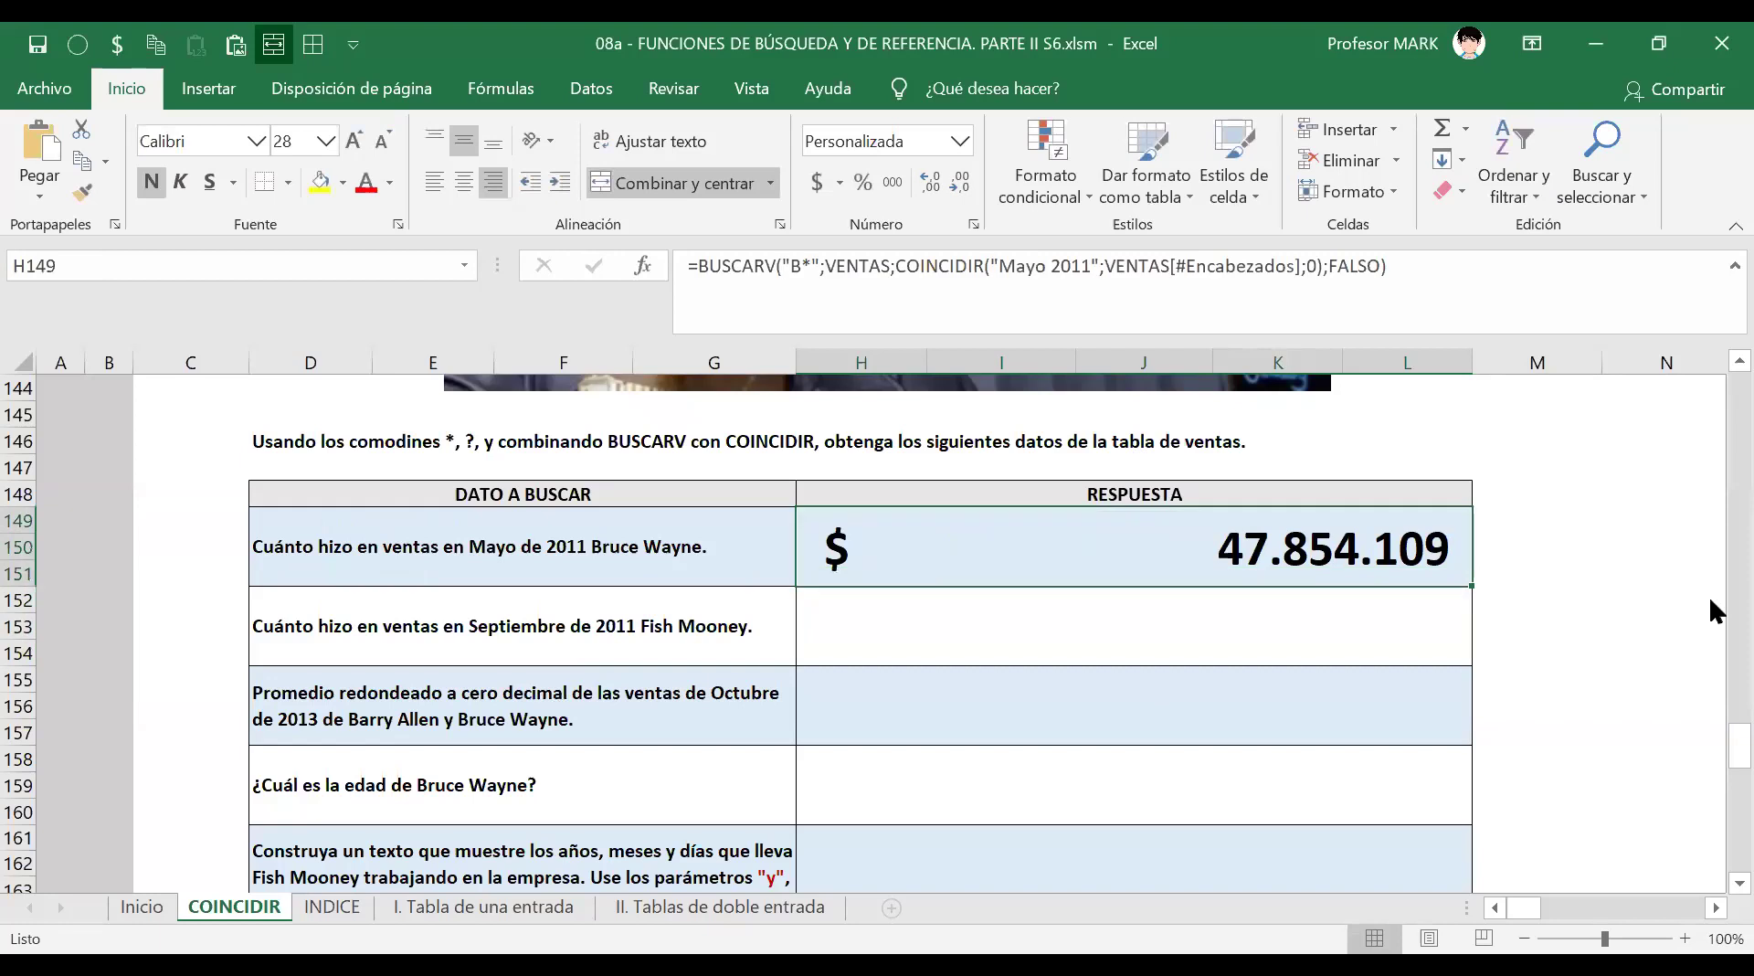
# Review the "B*" lookup value in H149 and compare it with the seller names in D106:D107 of the VENTAS table.
pyautogui.doubleClick(870, 551)
pyautogui.moveTo(305, 552); pyautogui.dragTo(356, 554)
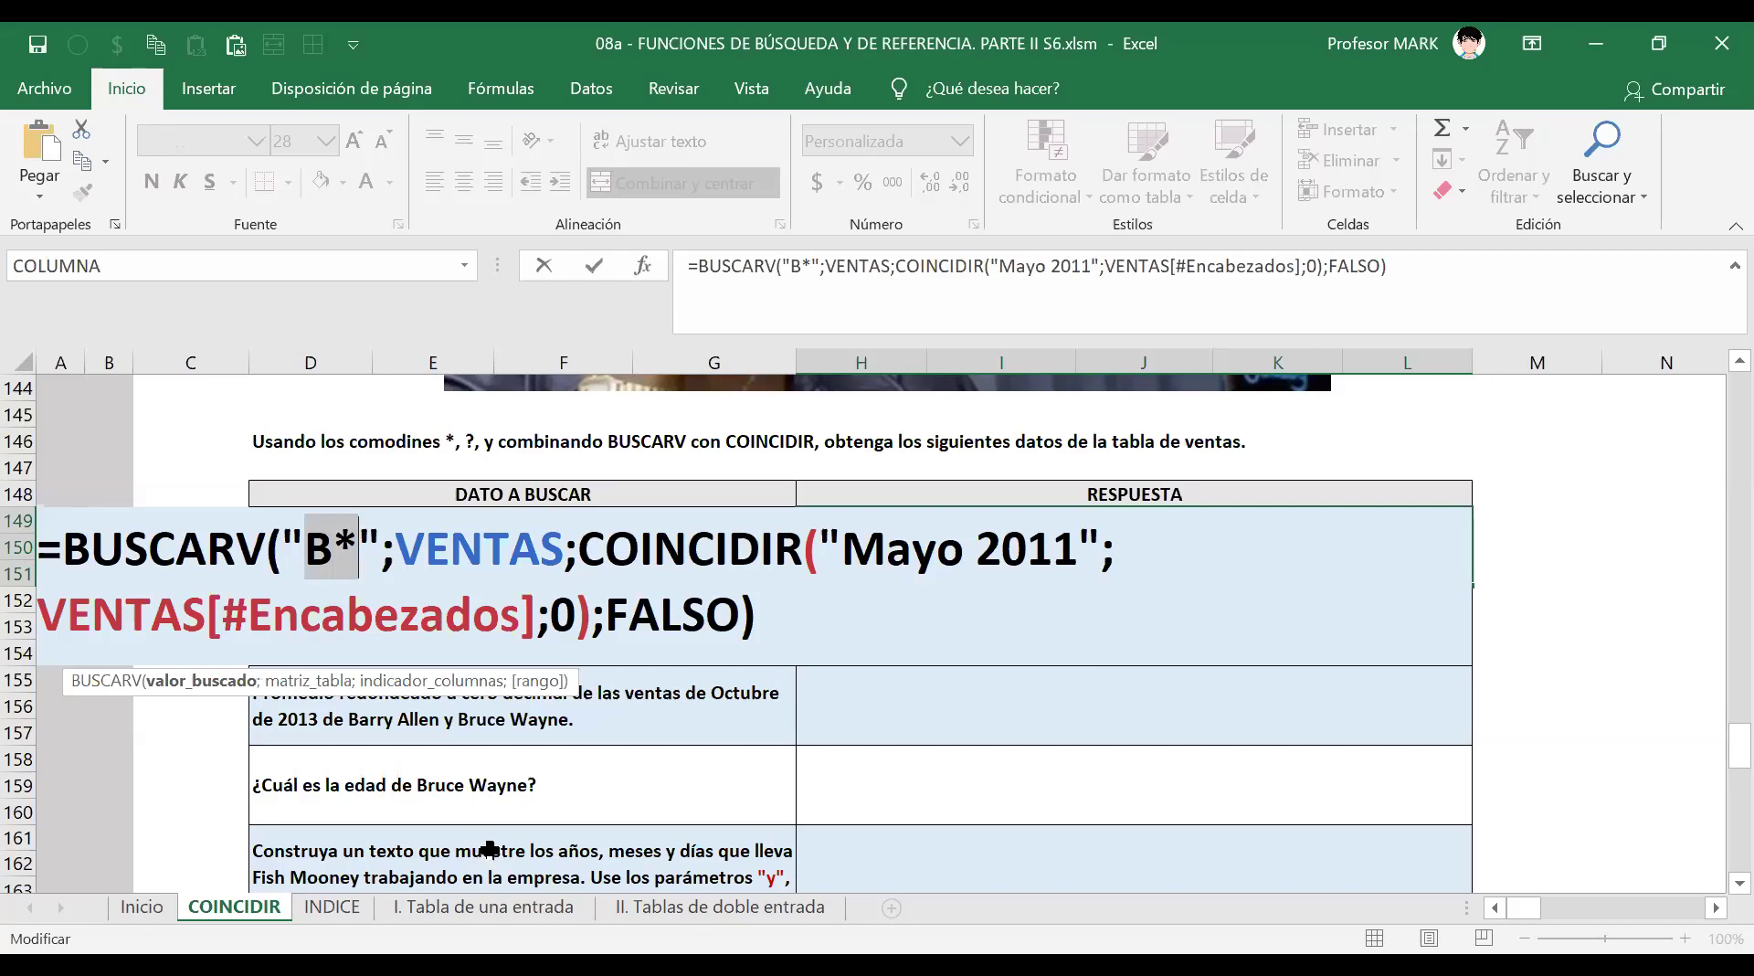
pyautogui.press('Return')
pyautogui.click(1035, 543)
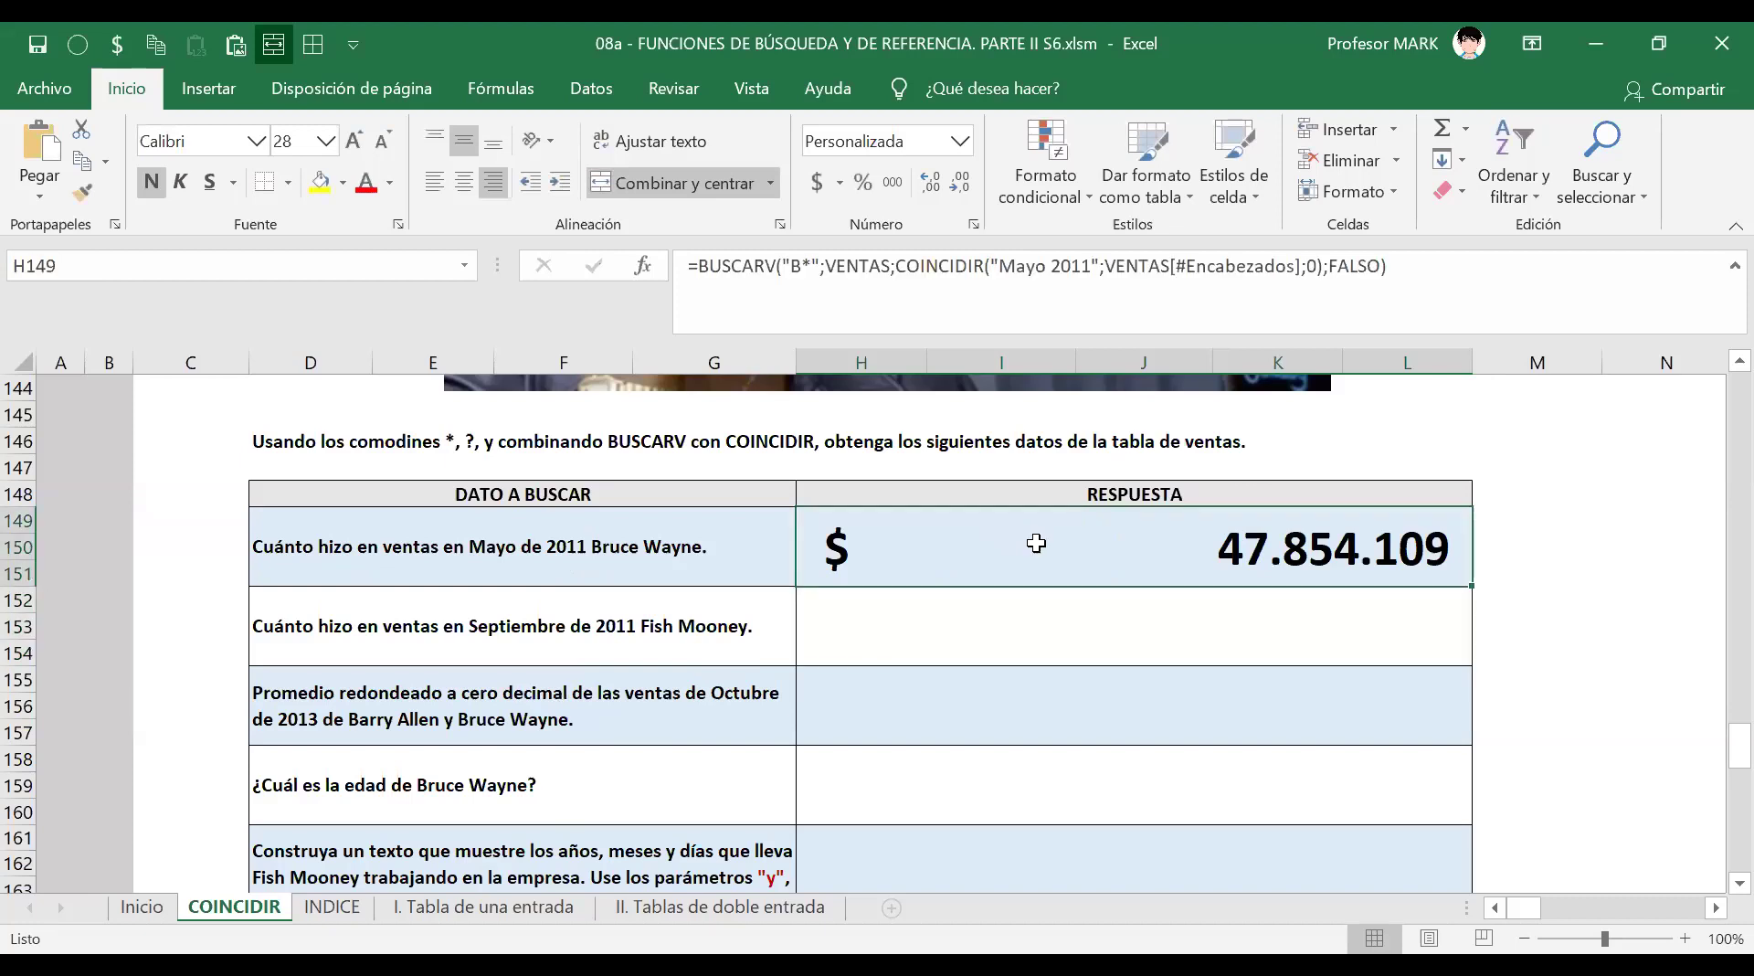
pyautogui.scroll(7, 908, 567)
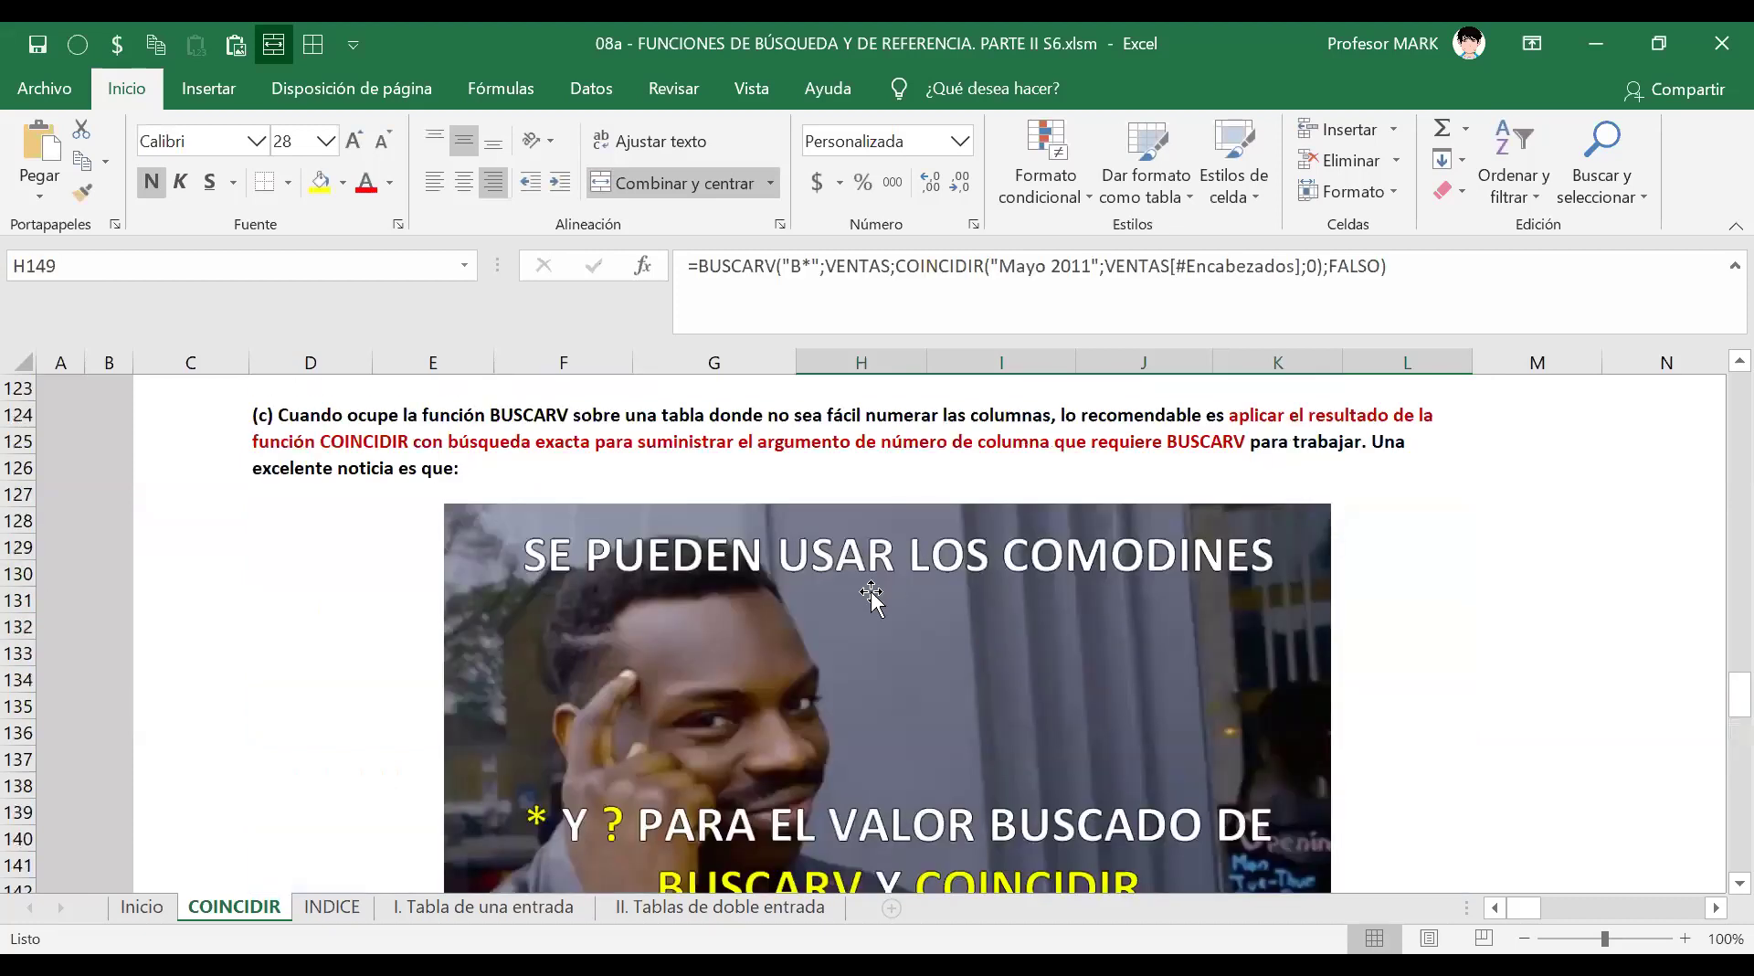
pyautogui.scroll(7, 871, 598)
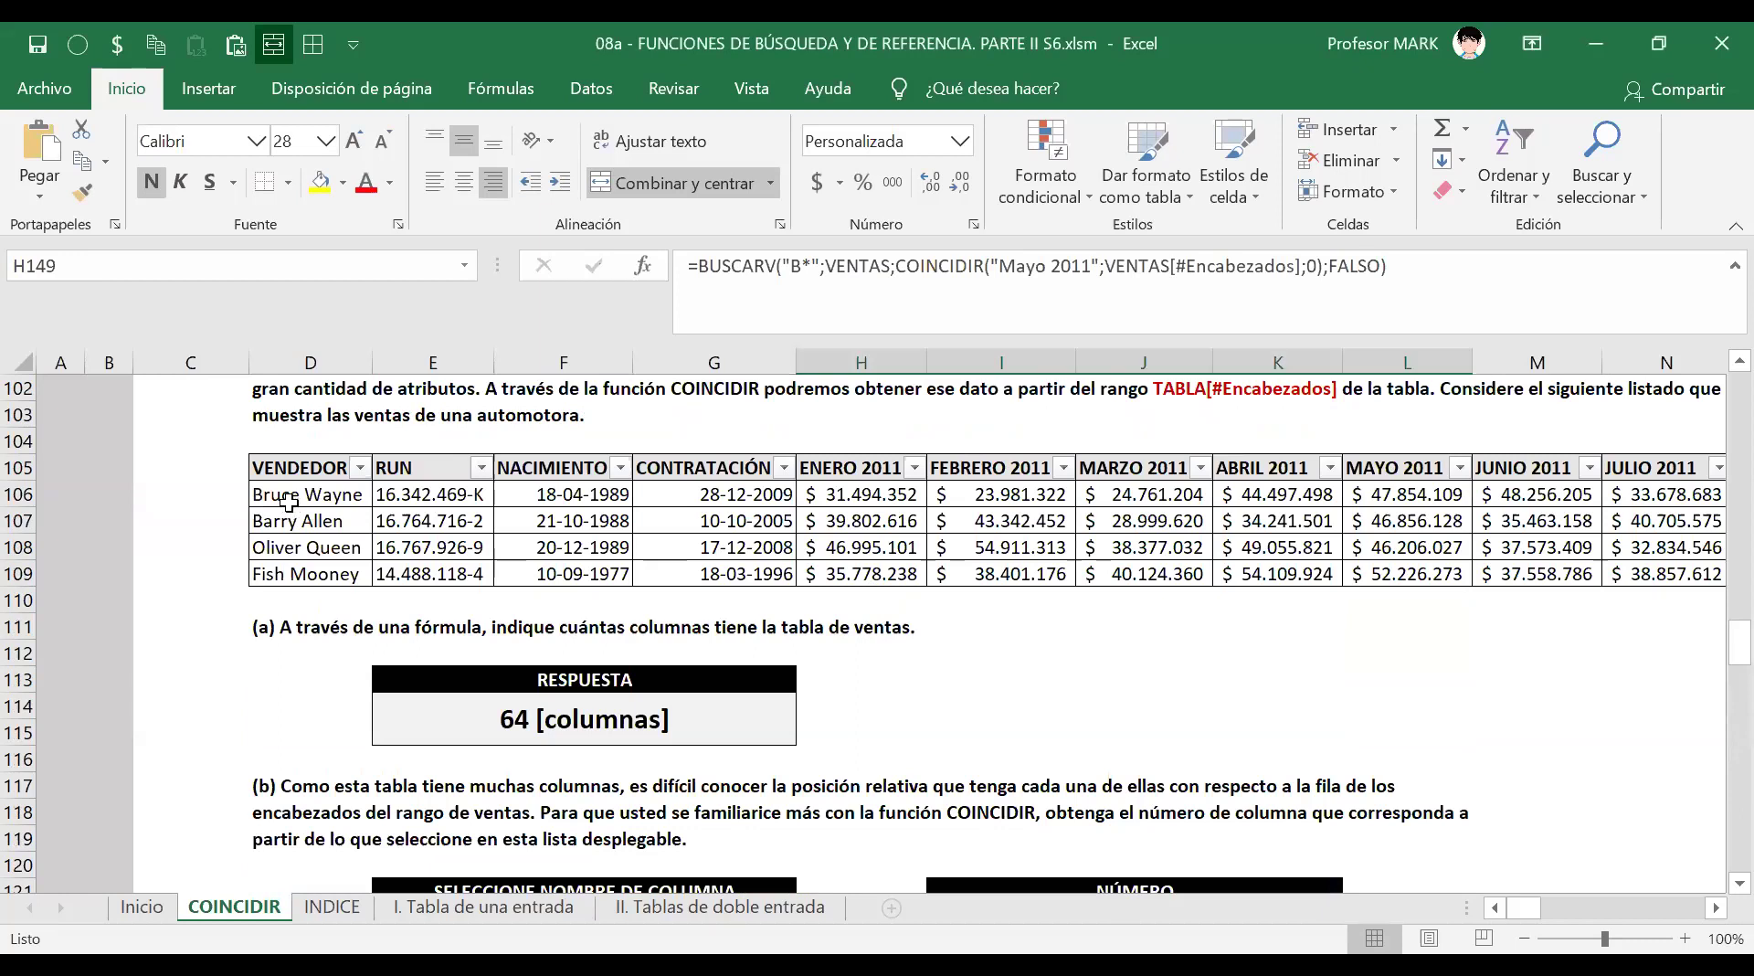
pyautogui.moveTo(288, 506); pyautogui.dragTo(289, 525)
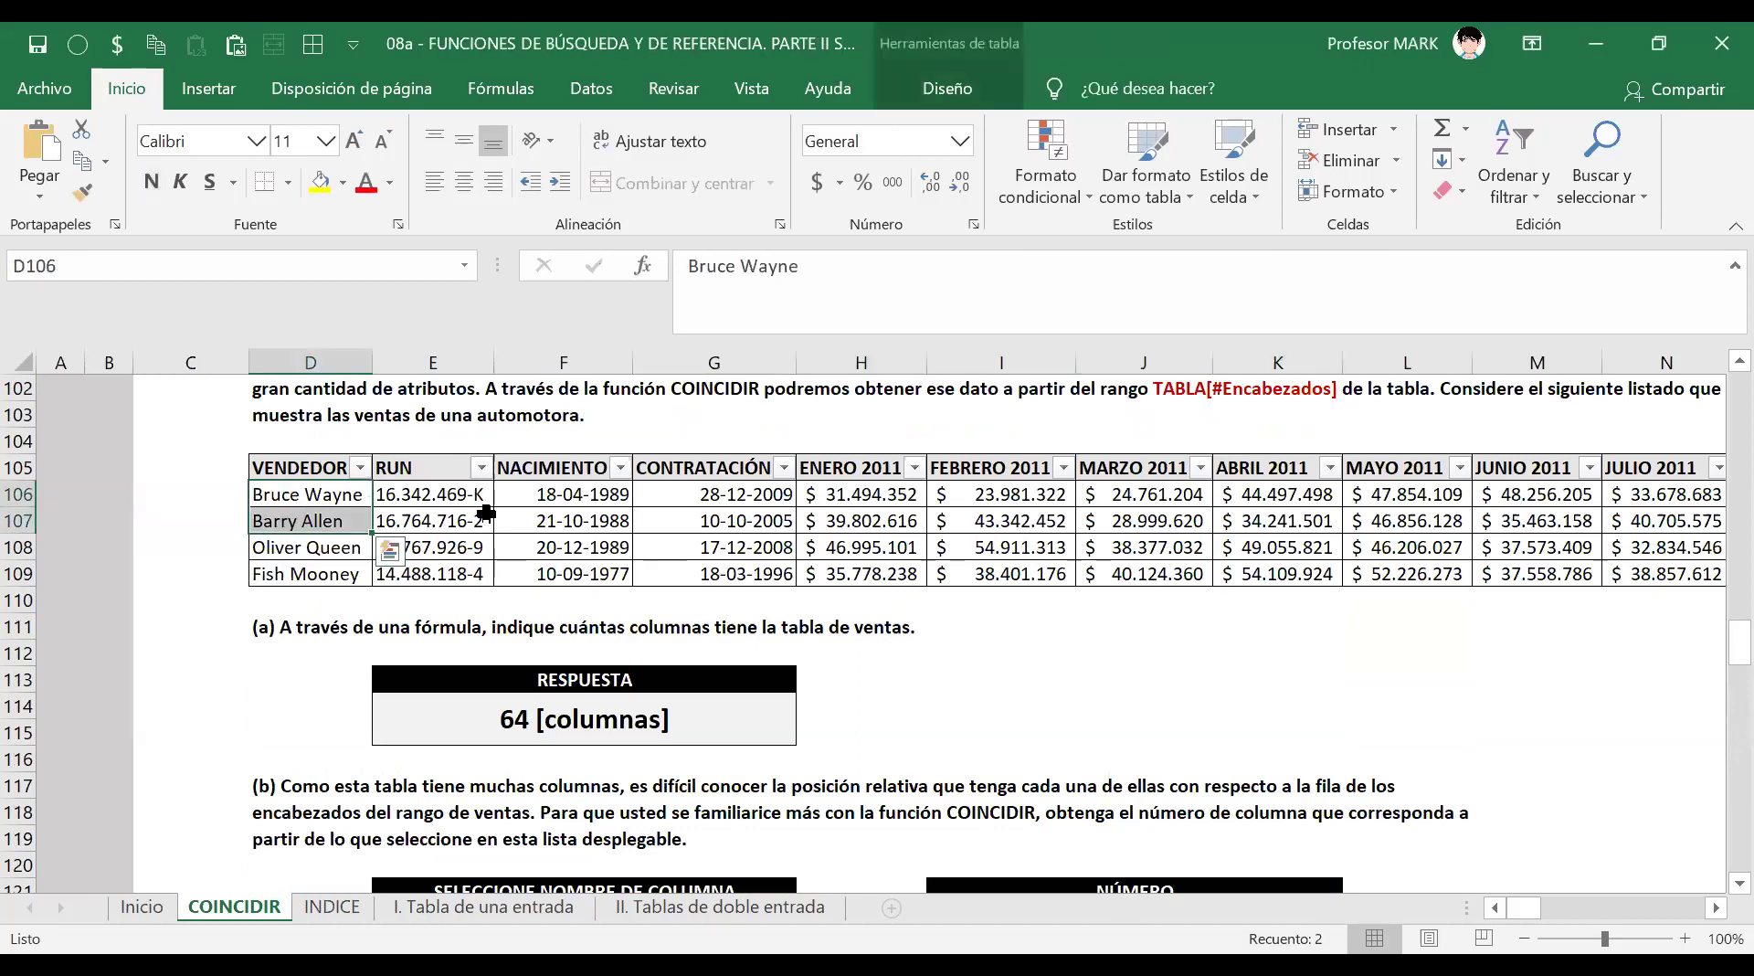
pyautogui.click(315, 518)
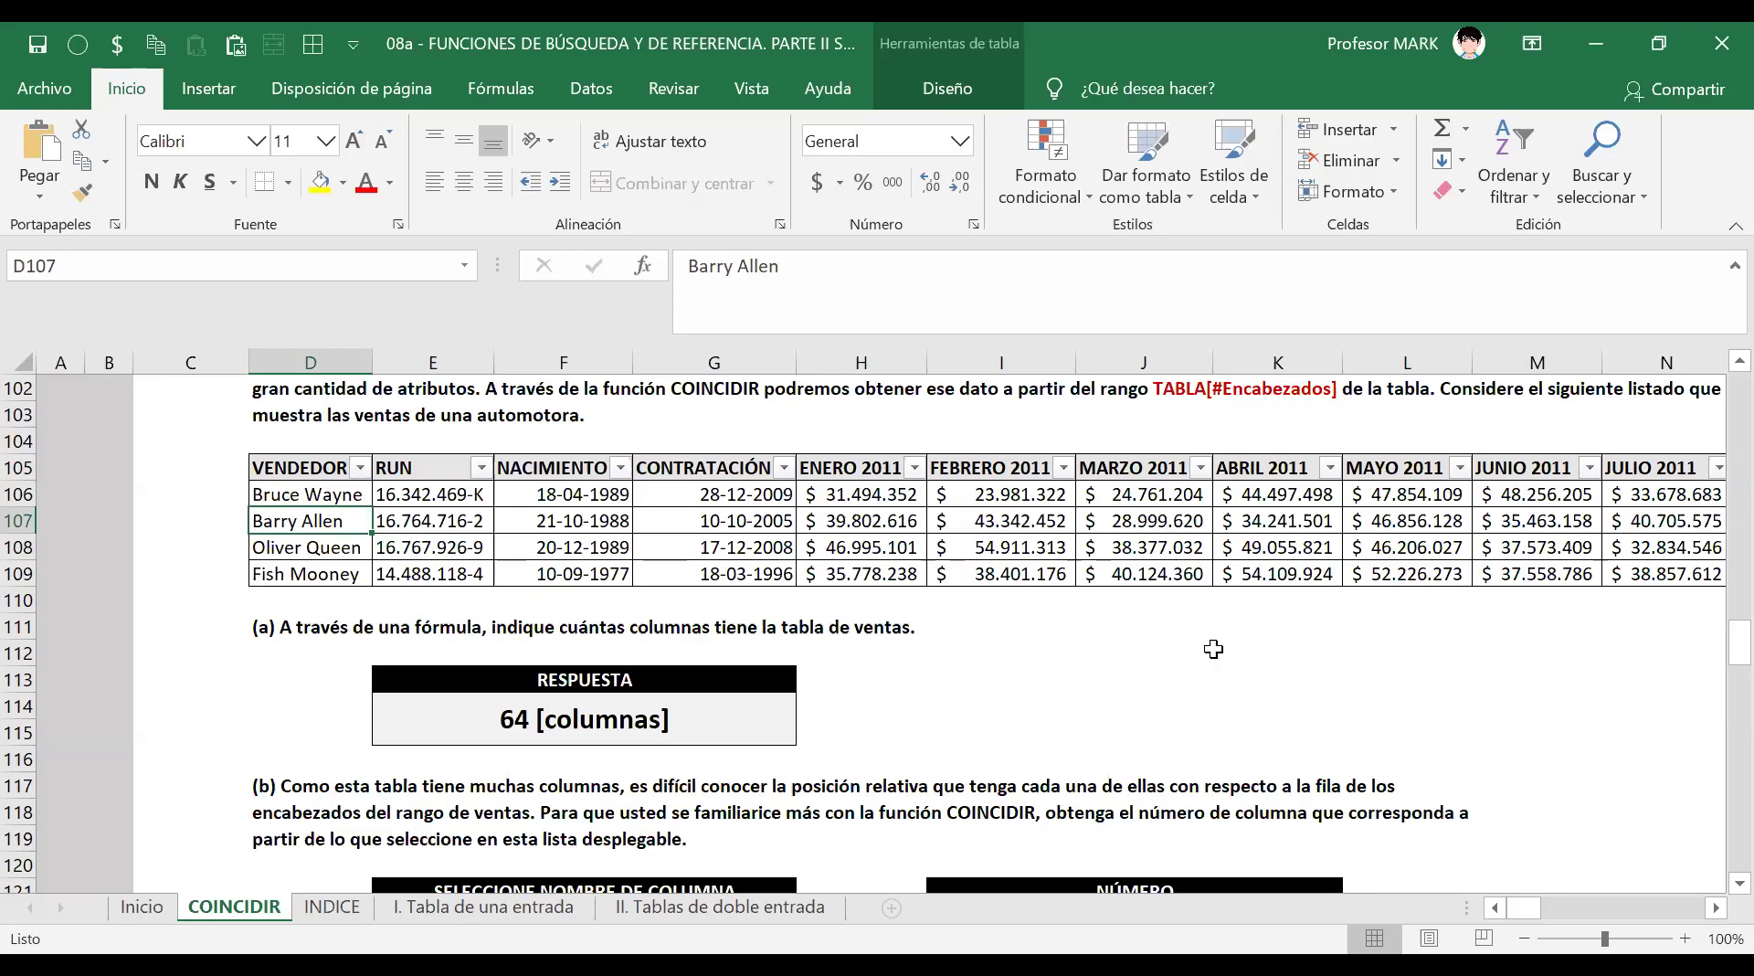
# Extend the BUSCARV lookup value in the H149 formula to "Br*".
pyautogui.scroll(-11, 1214, 648)
pyautogui.scroll(-1, 1213, 650)
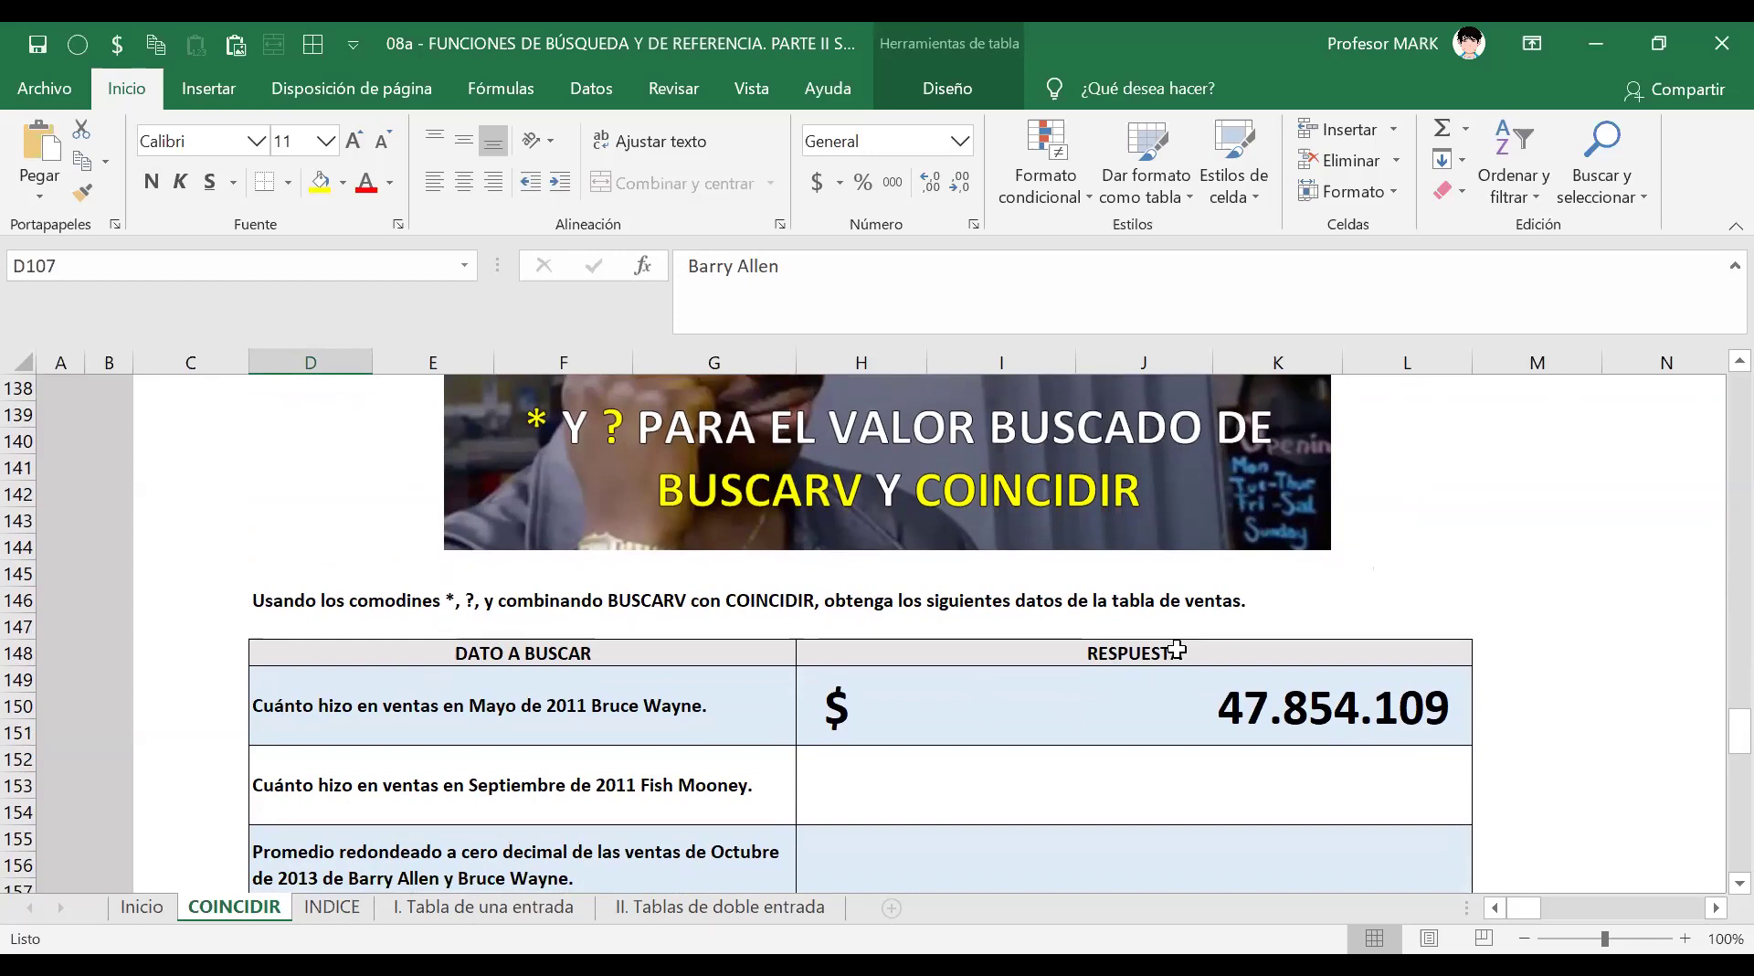
pyautogui.doubleClick(1015, 703)
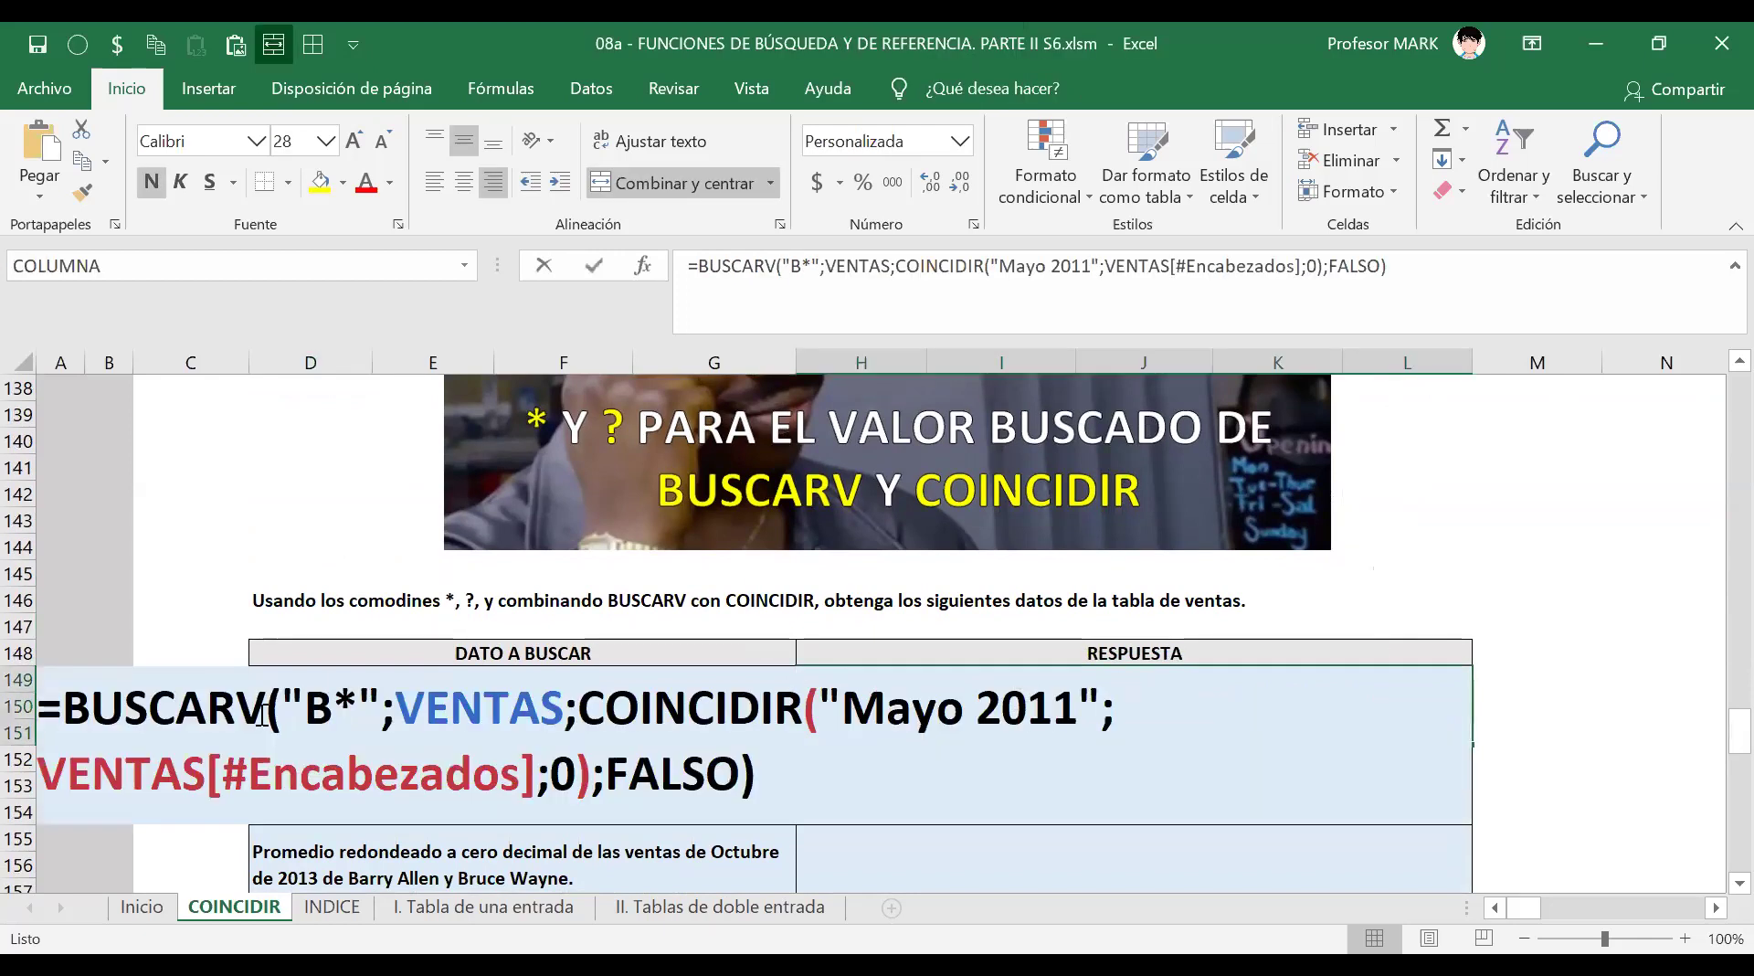
pyautogui.click(334, 708)
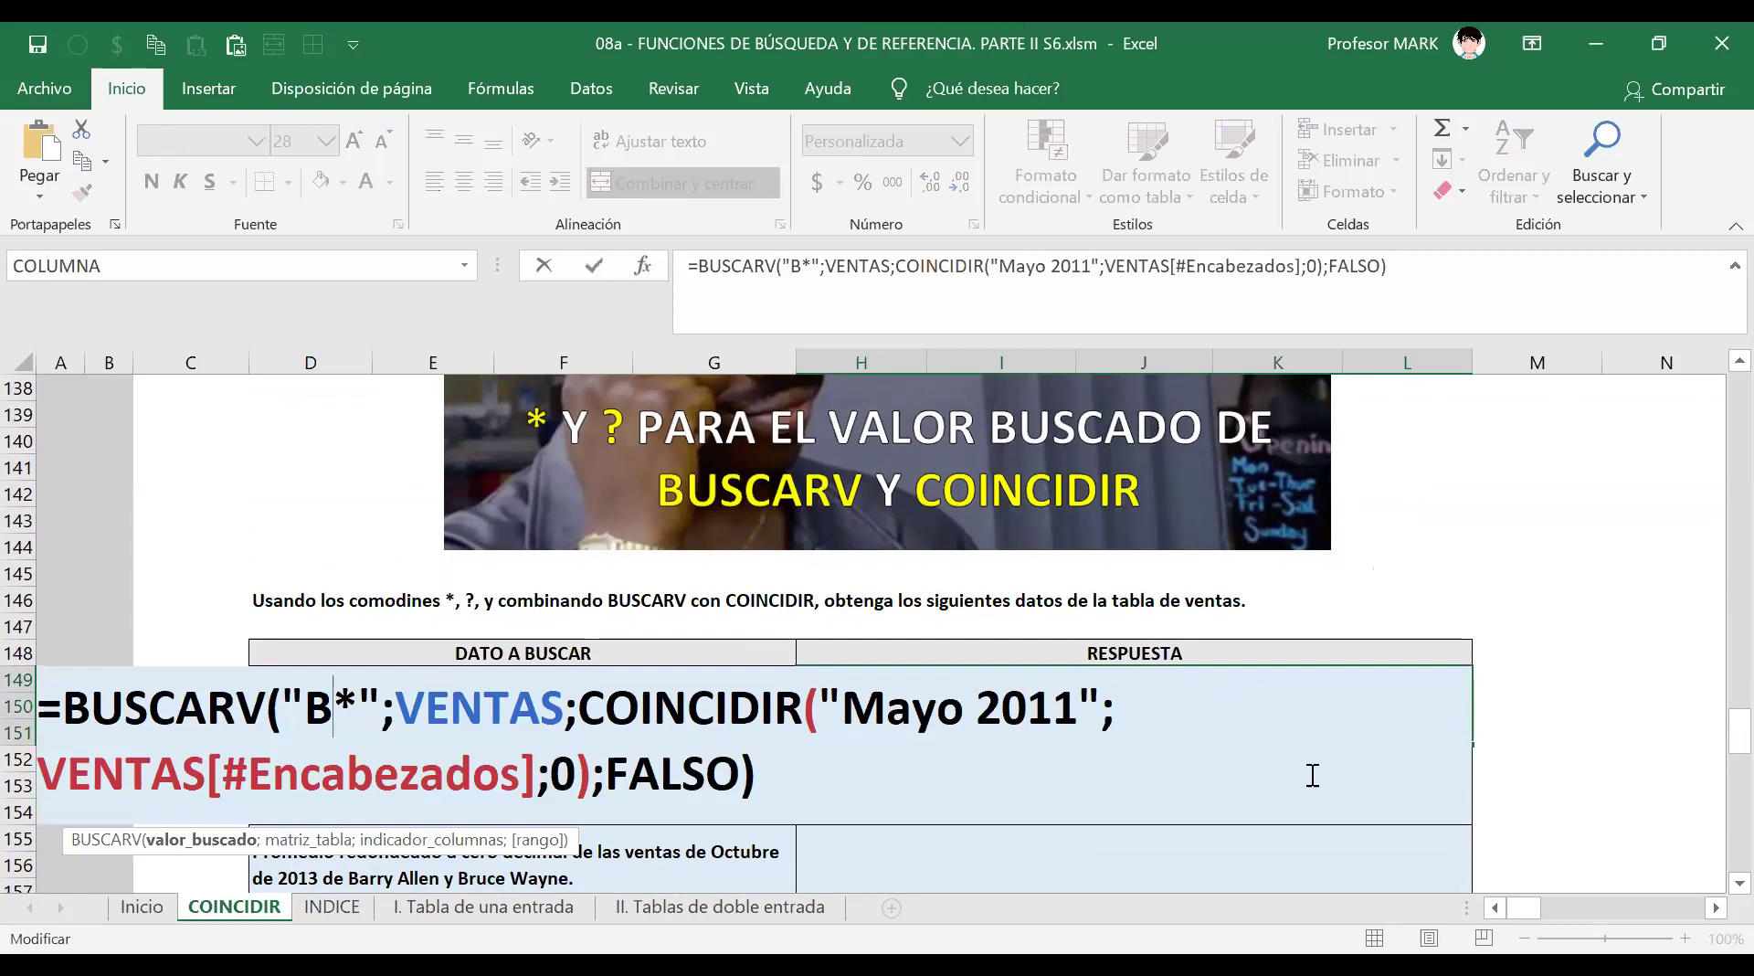
pyautogui.write('r')
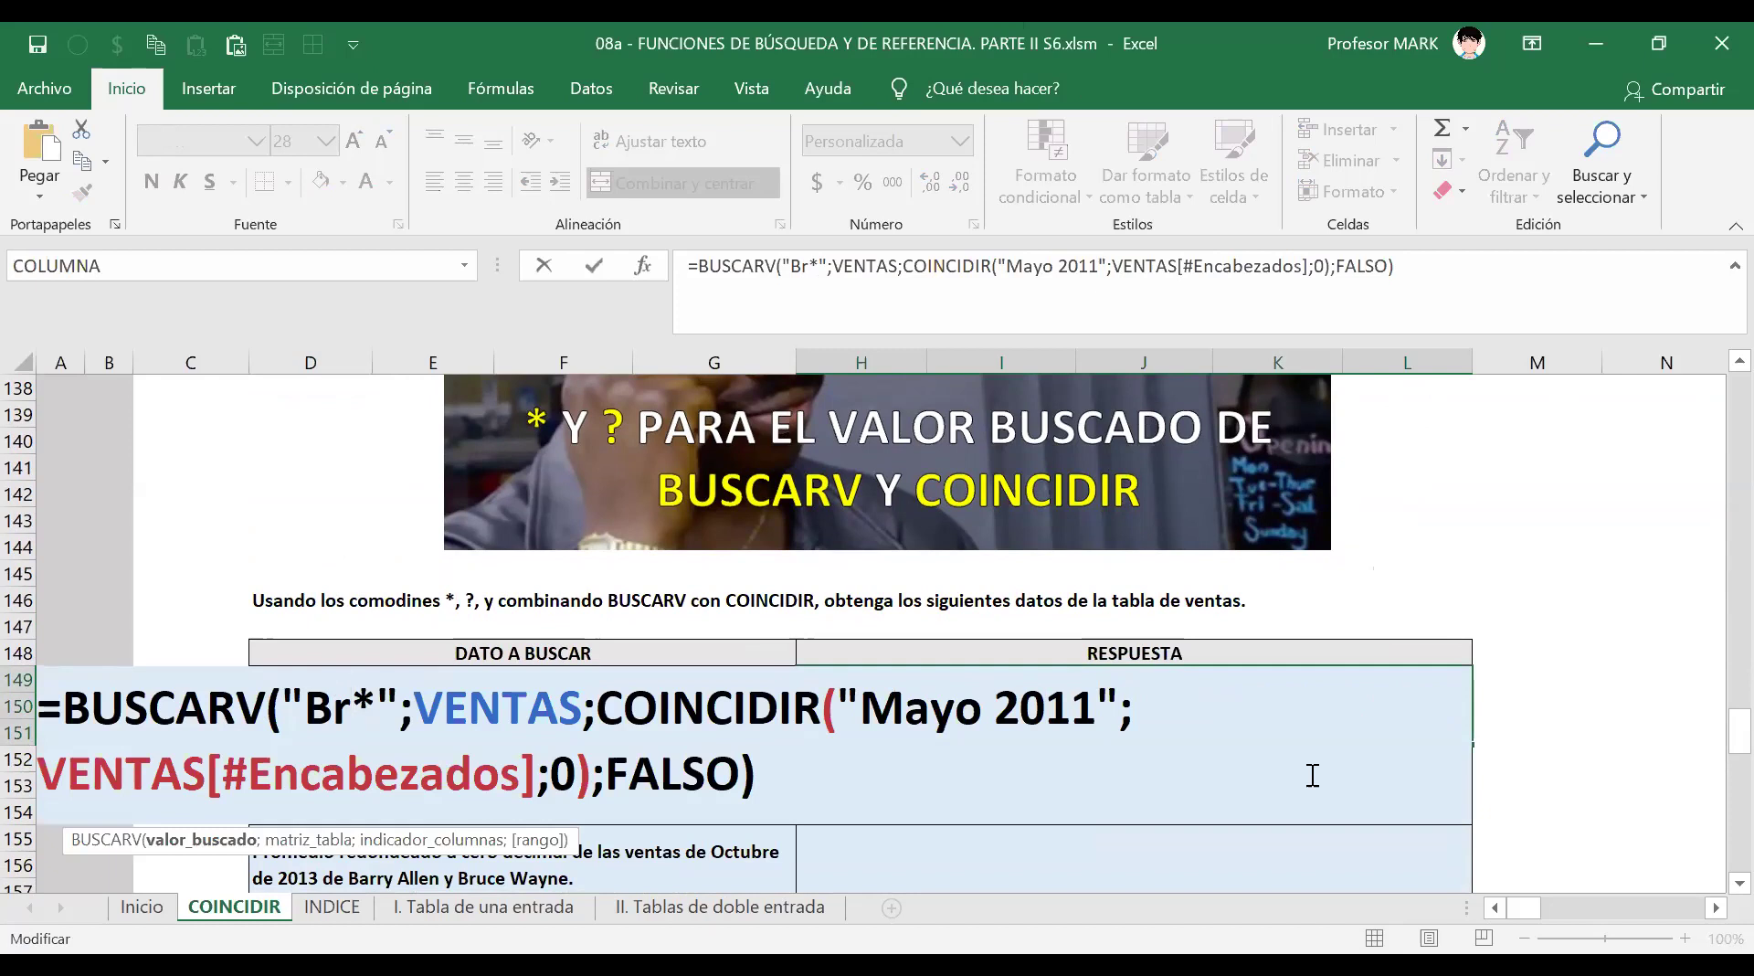
# Abbreviate the COINCIDIR lookup value in H149 with the * wildcard so that it reads "May*2011".
pyautogui.moveTo(905, 712); pyautogui.dragTo(1000, 708)
pyautogui.write('*')
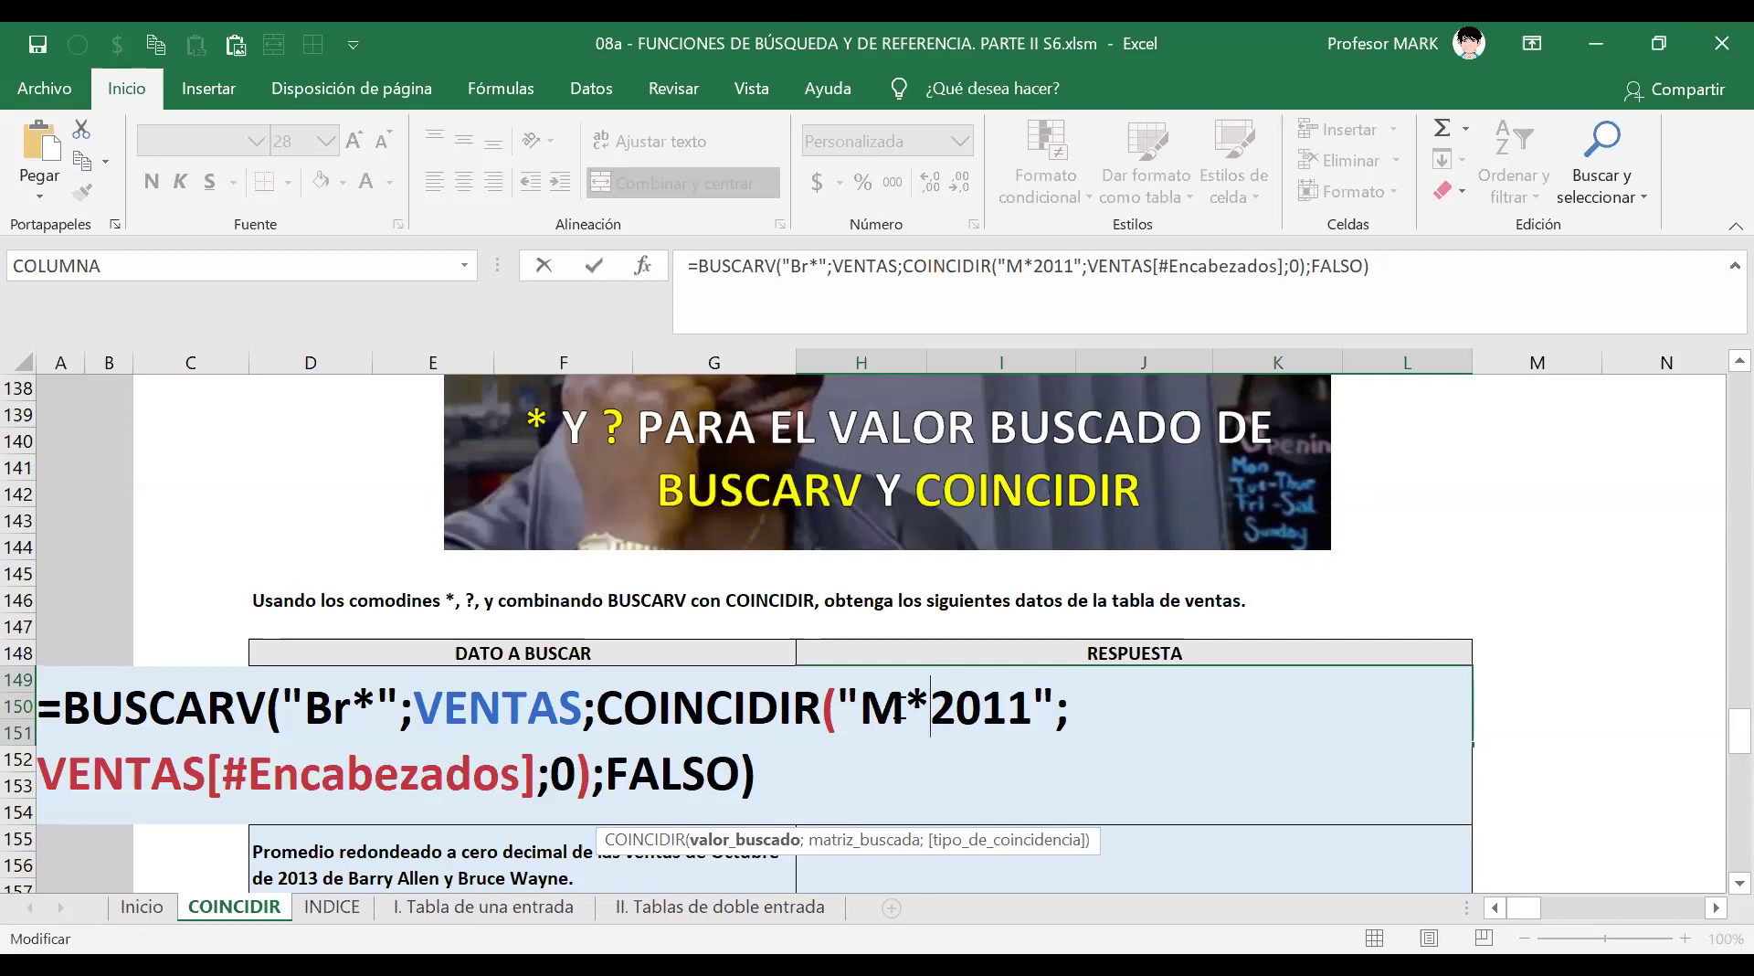
pyautogui.click(905, 710)
pyautogui.write('a')
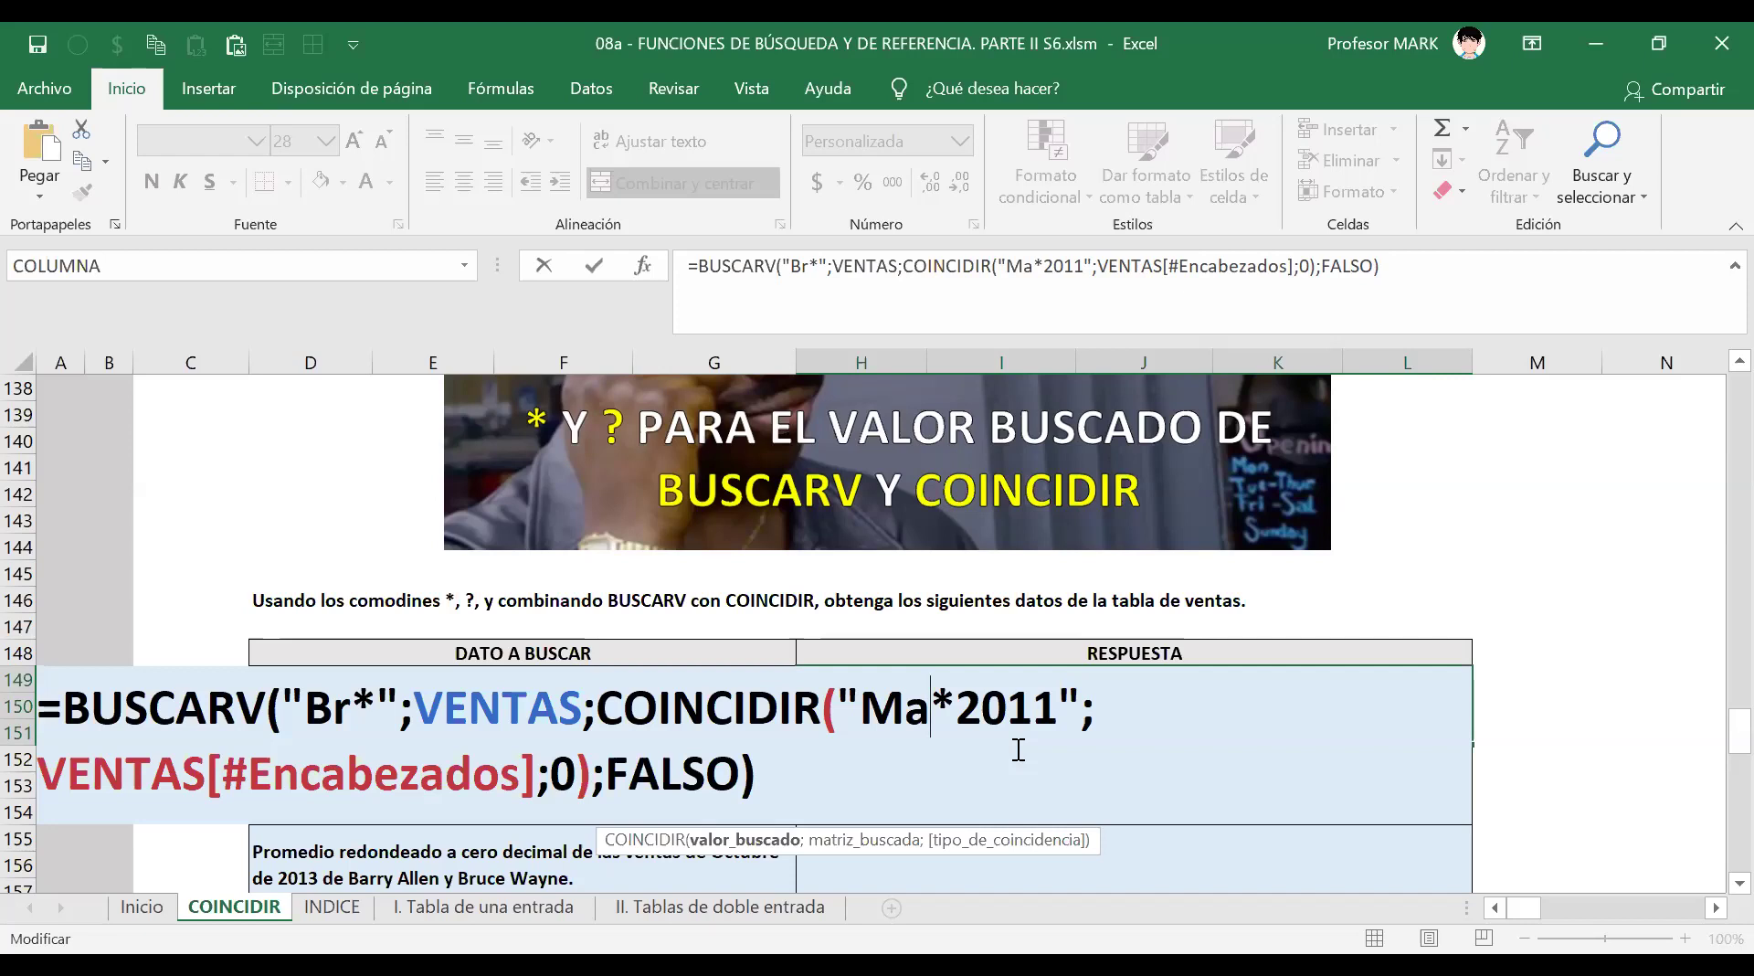
pyautogui.write('y')
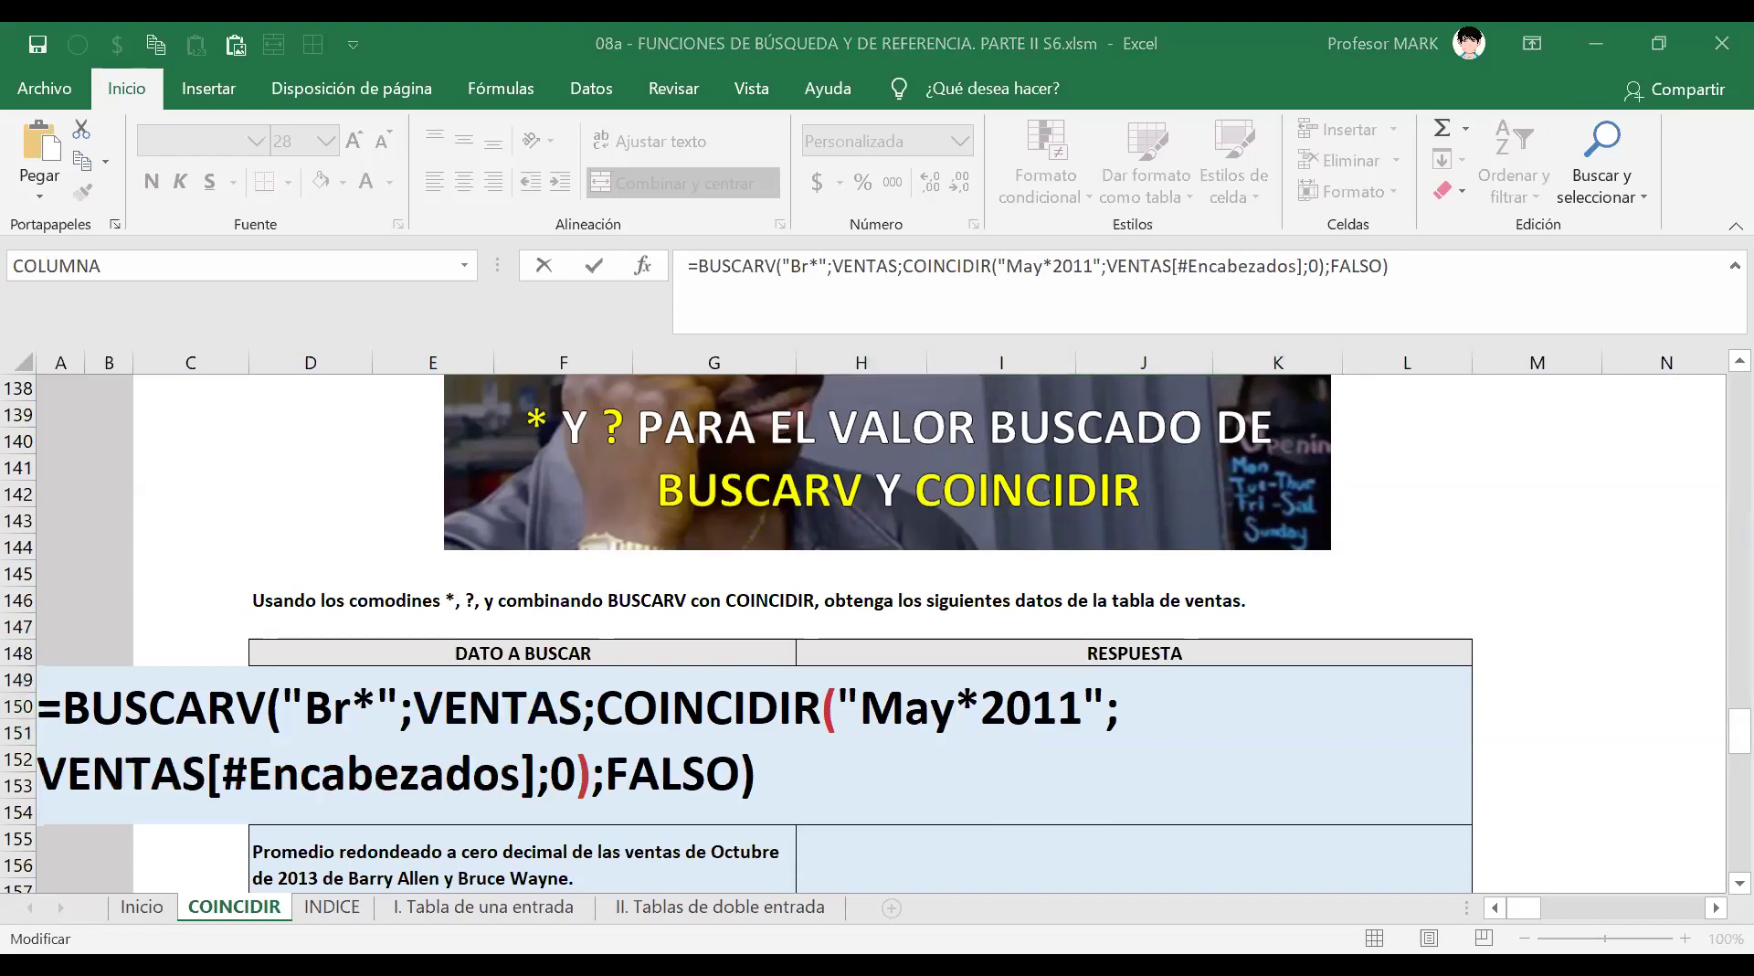
# Try the * wildcard in place of the year's last digit, as "May*201*", in the COINCIDIR lookup value and restore 2011.
pyautogui.click(1717, 907)
pyautogui.click(1078, 710)
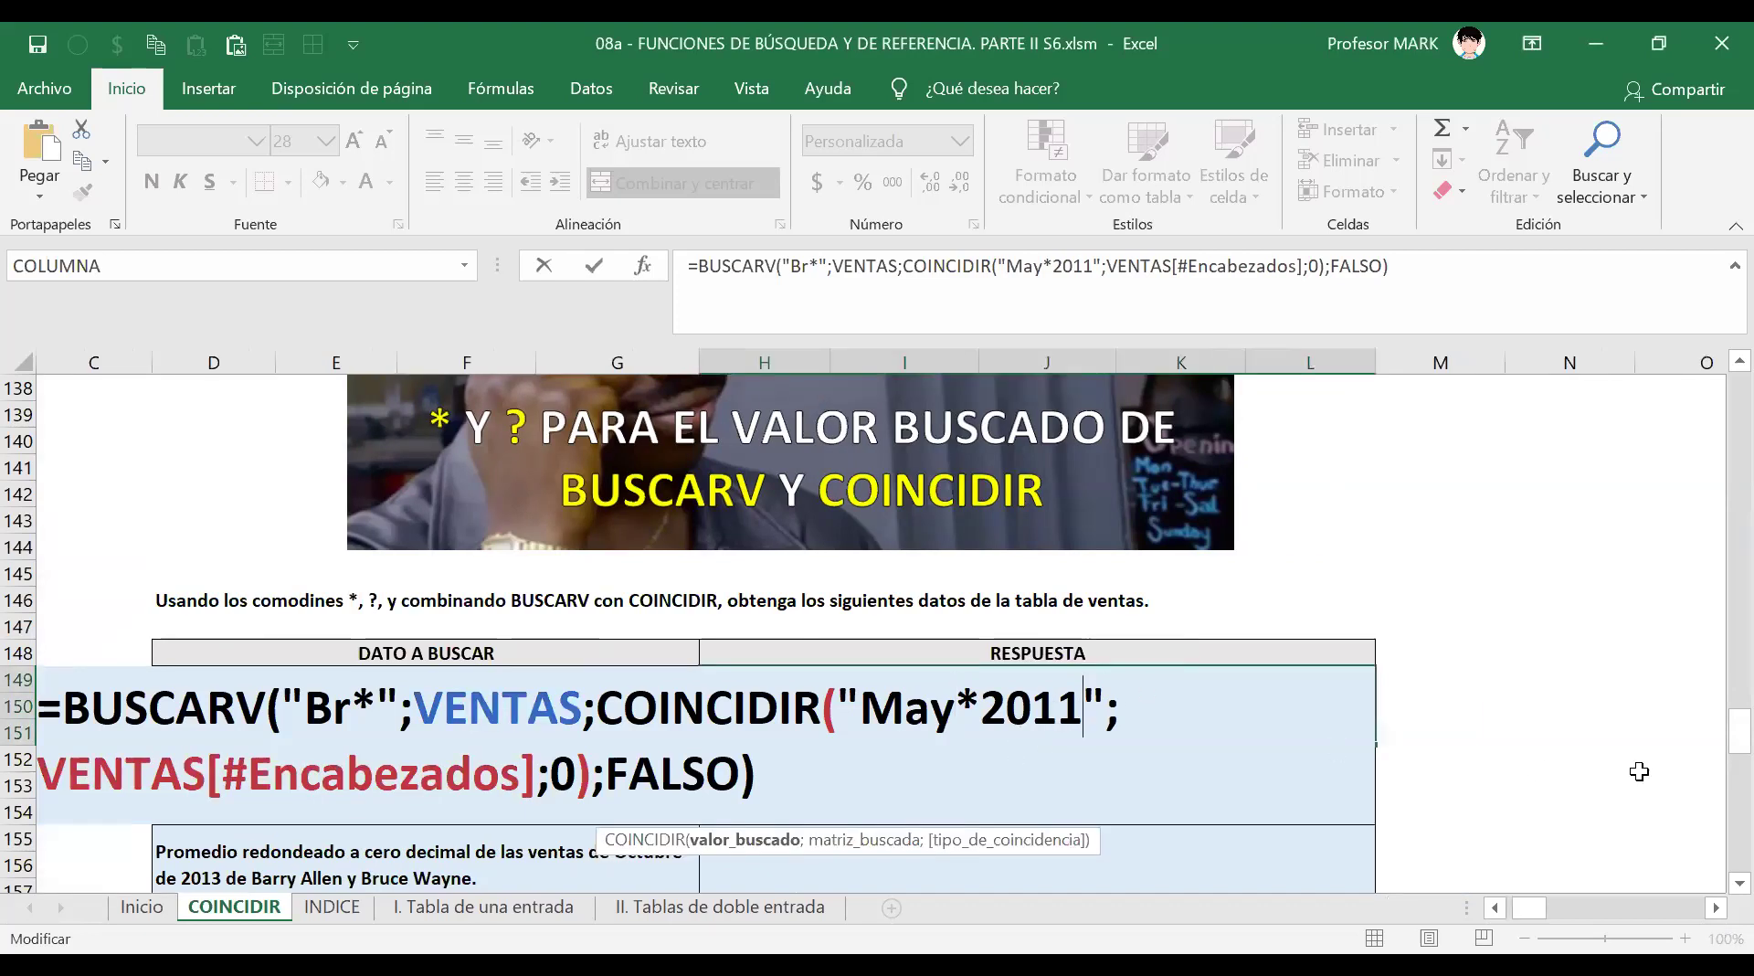
pyautogui.press('BackSpace')
pyautogui.write('*')
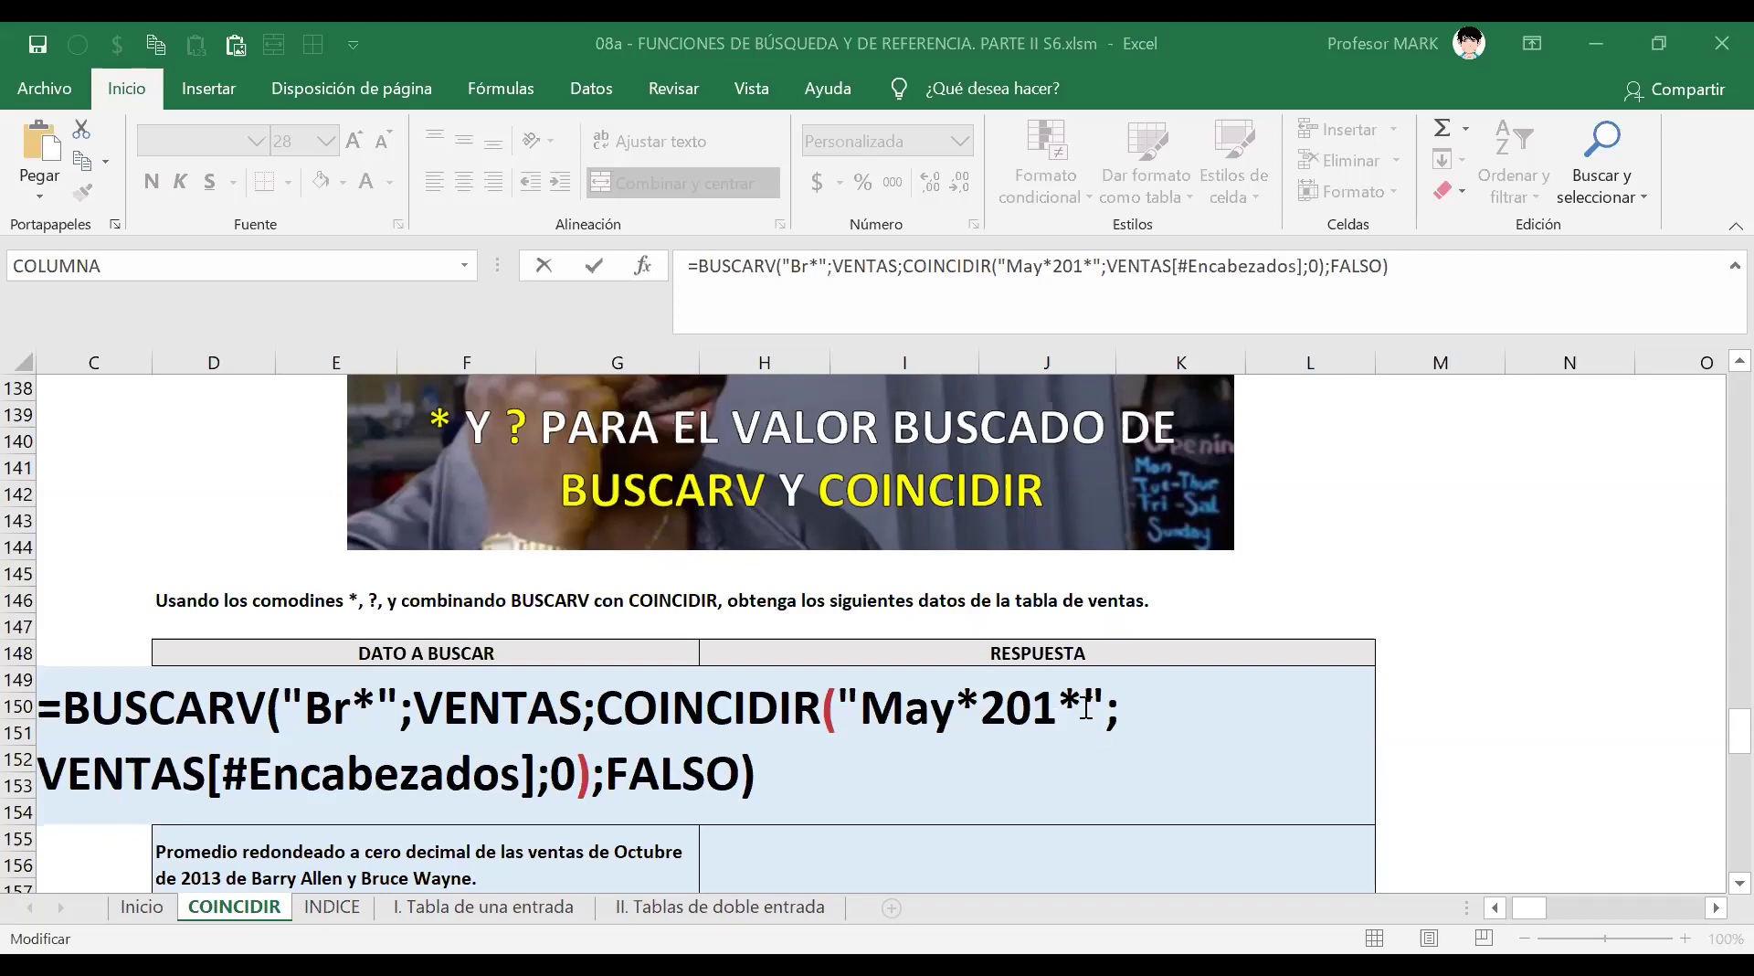
pyautogui.click(1085, 708)
pyautogui.press('BackSpace')
pyautogui.write('1')
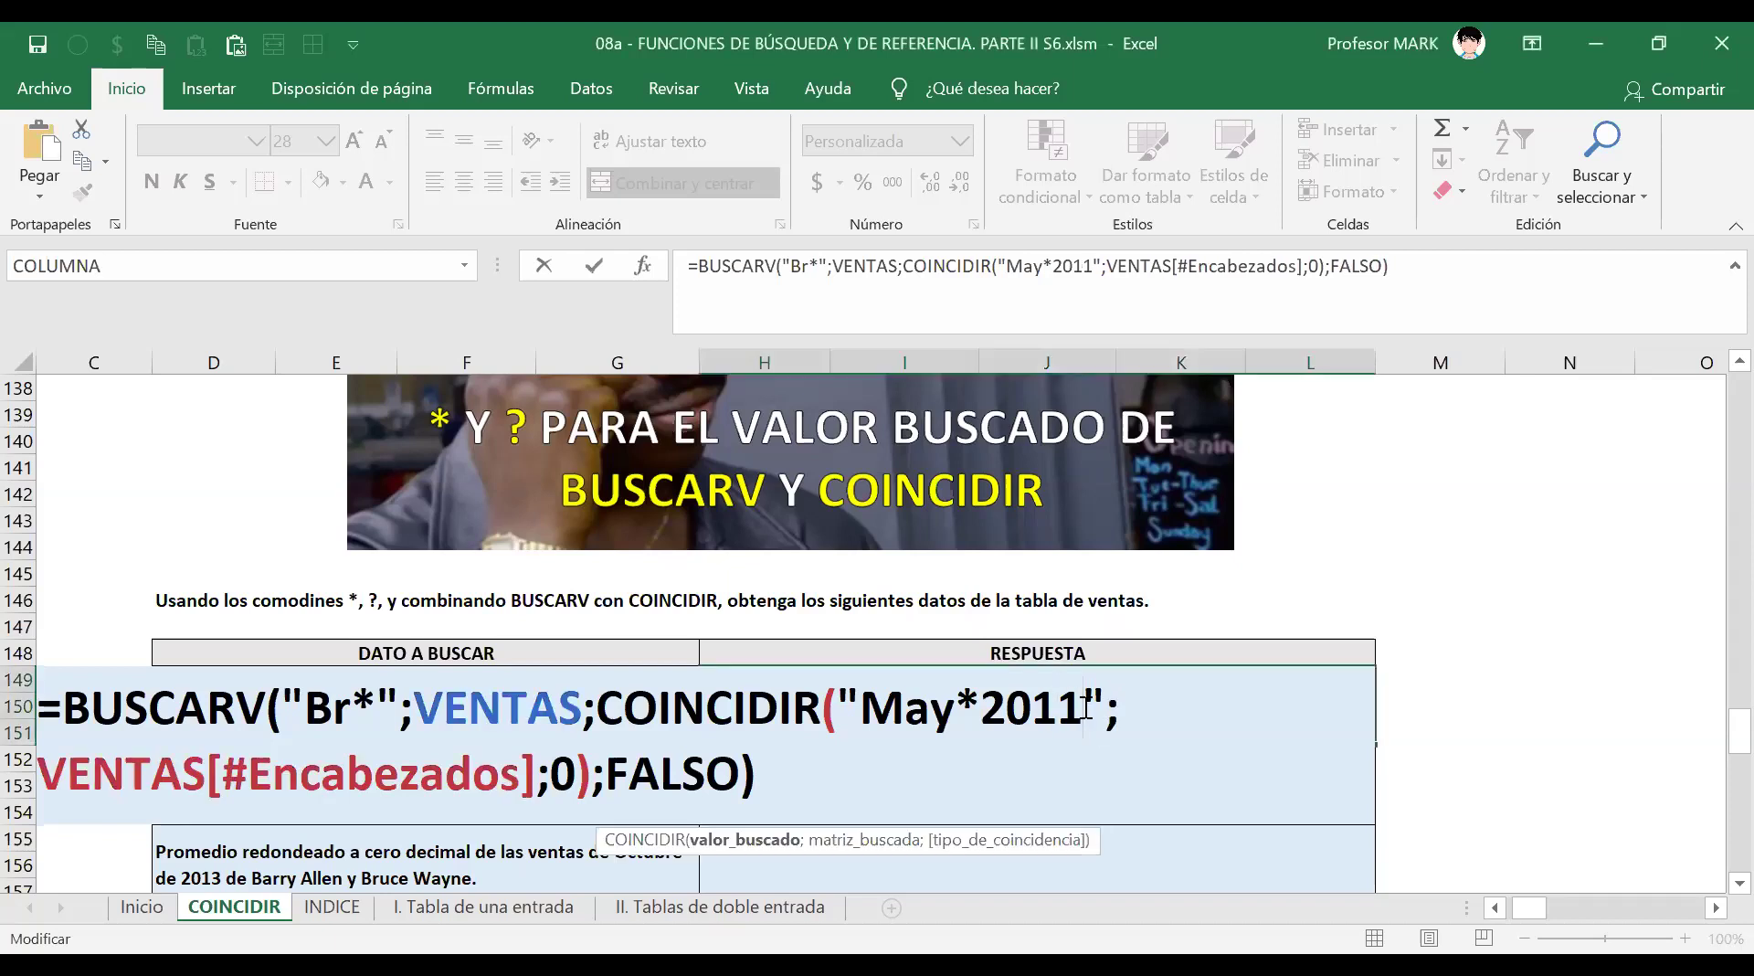
# Commit the H149 formula with "Br*" and "May*2011" as lookup values and select the cell to review it.
pyautogui.press('Return')
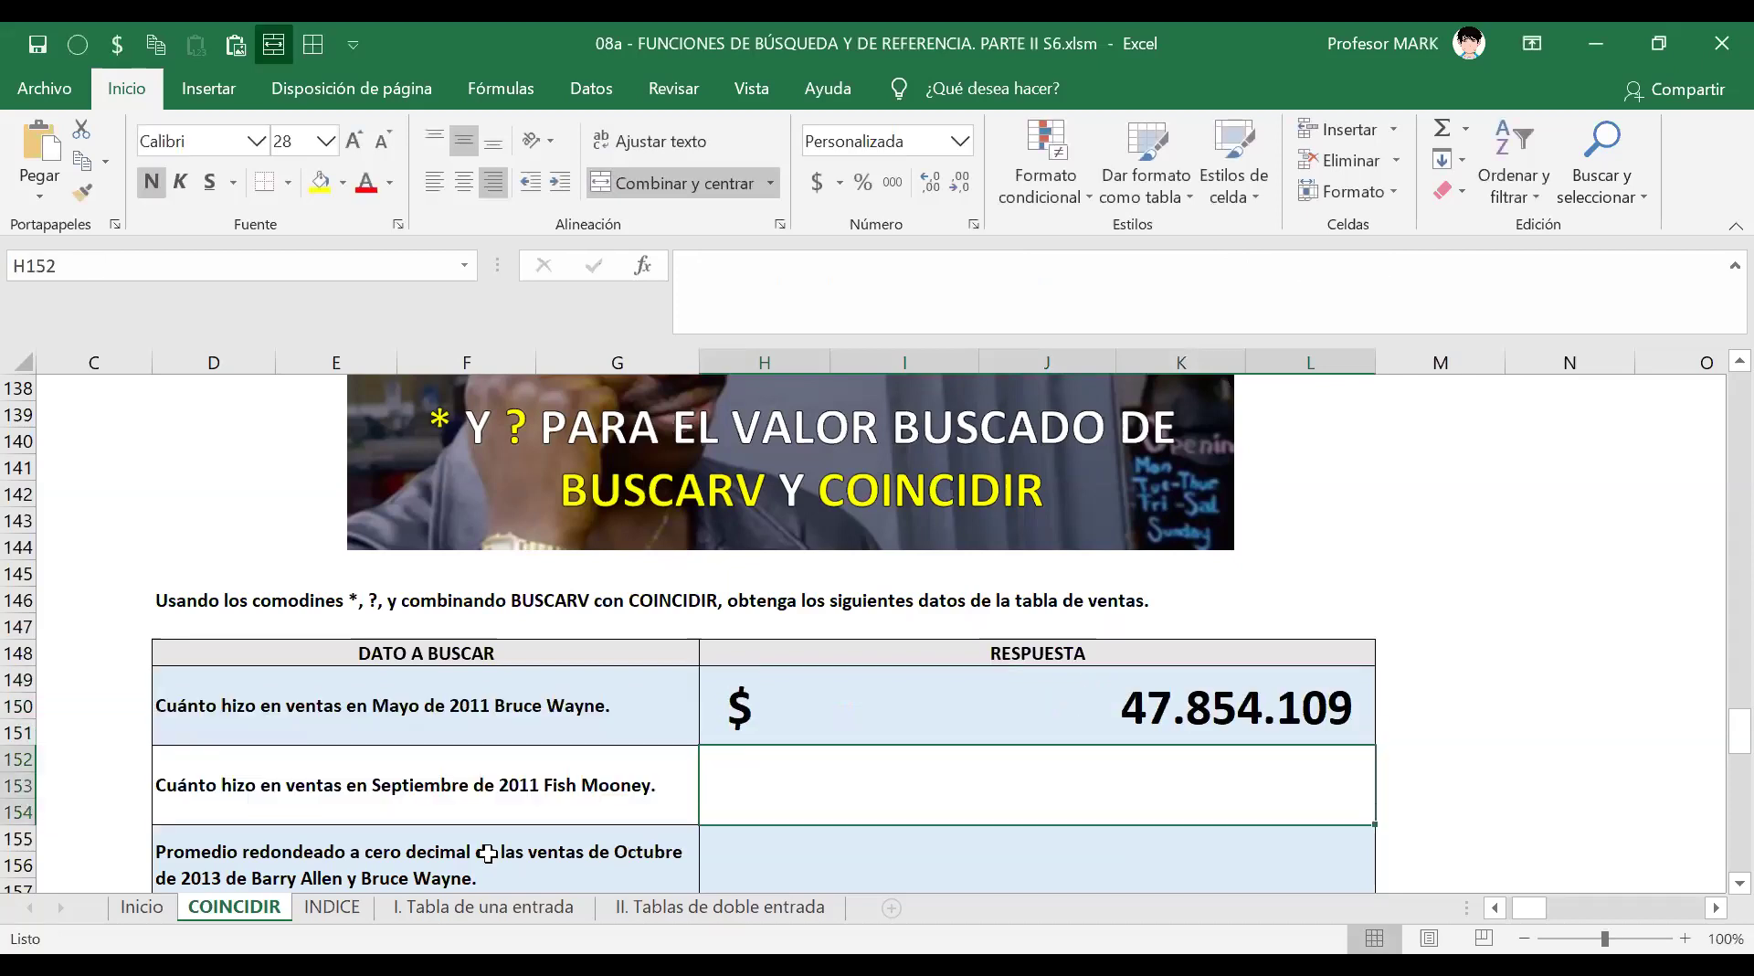
pyautogui.click(774, 716)
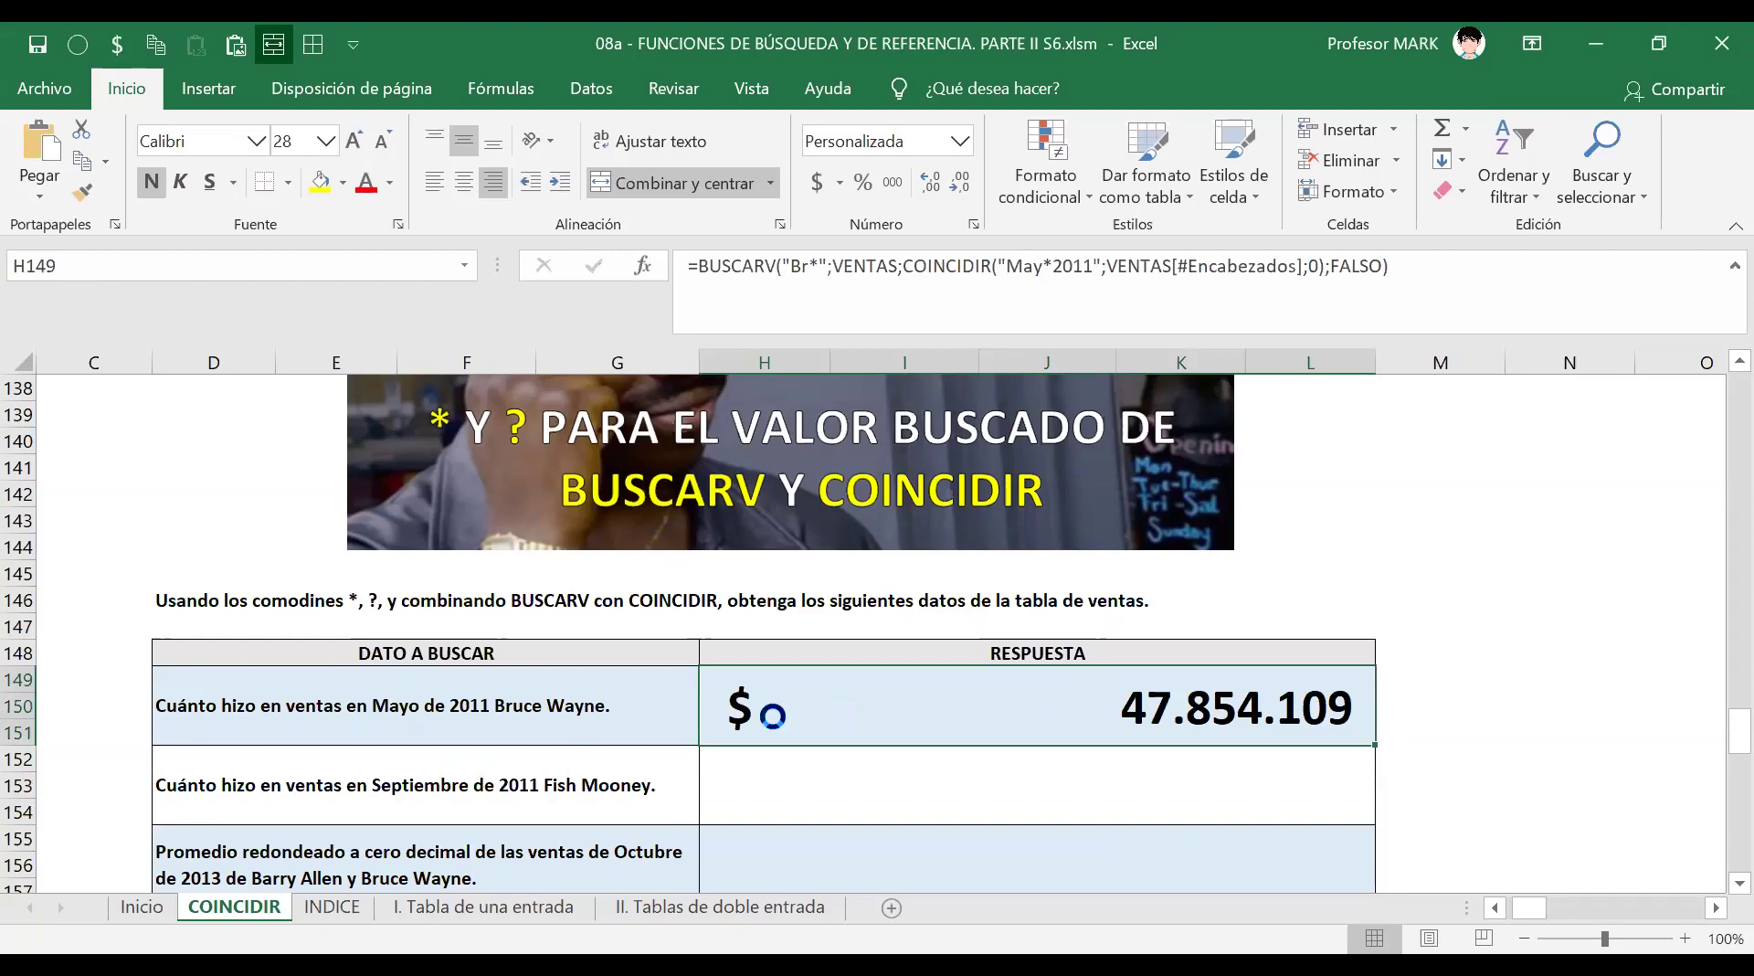
pyautogui.scroll(-2, 774, 716)
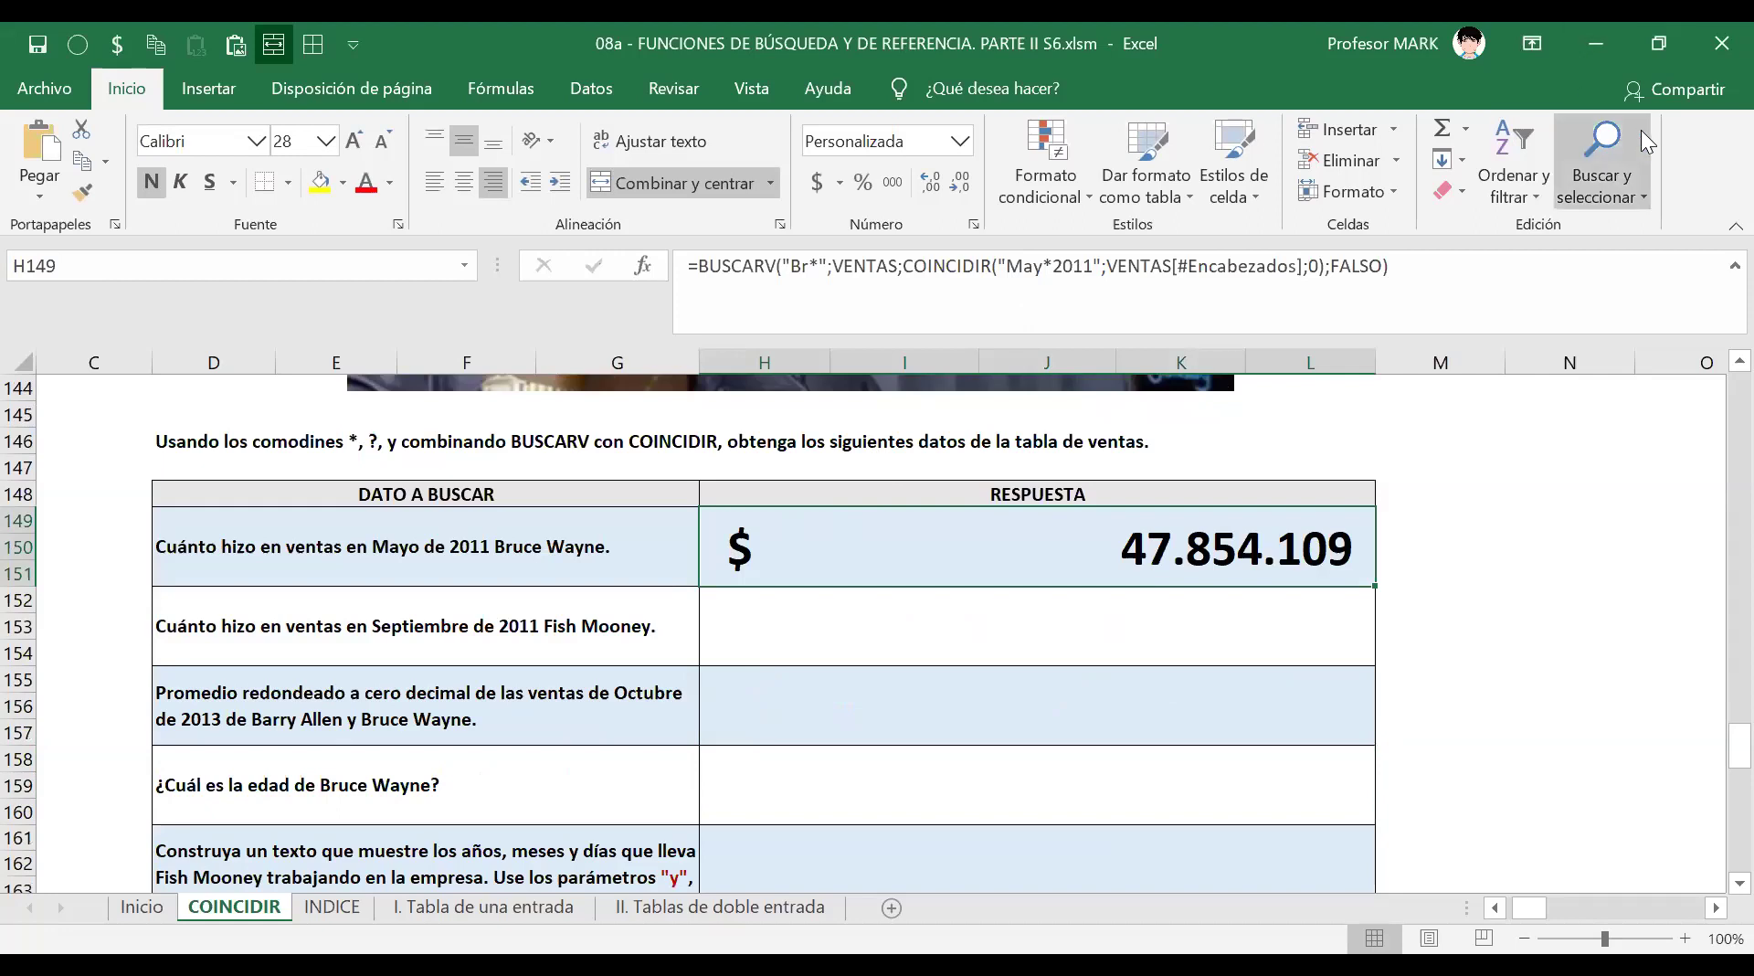
# Answer the September 2011 sales question in H152 with =BUSCARV("f*";VENTAS;COINCIDIR("s* 2011";VENTAS[#Encabezados];0);FALSO).
pyautogui.click(1059, 628)
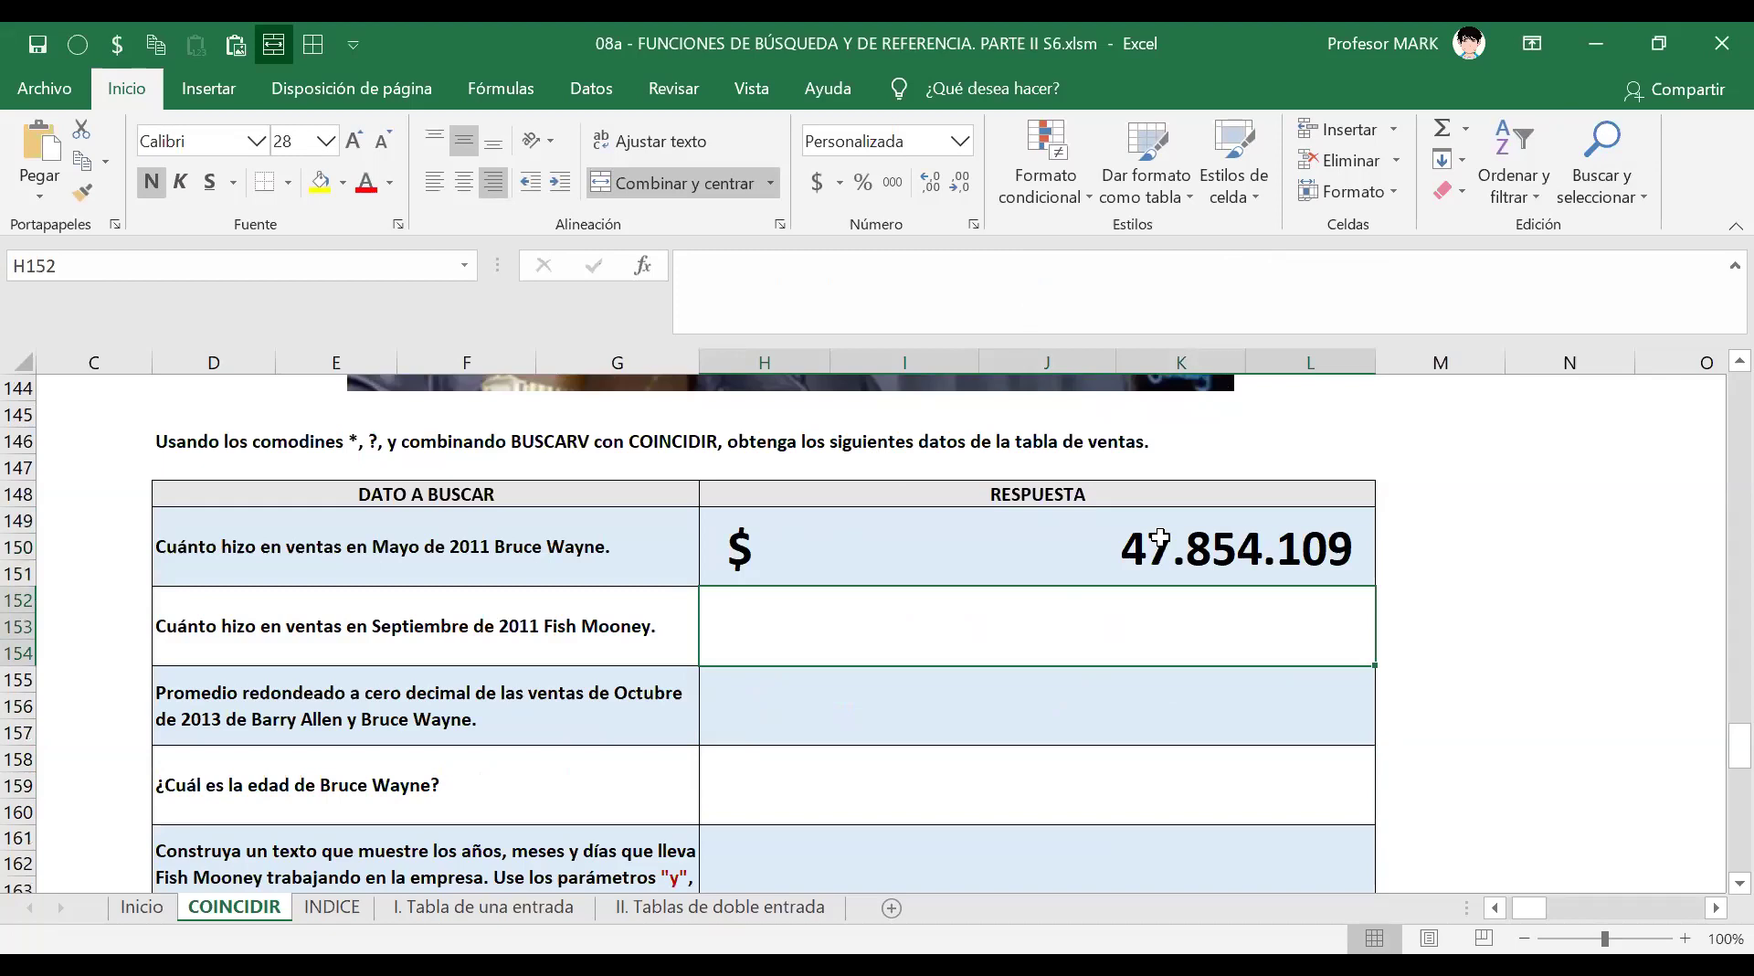
pyautogui.click(246, 629)
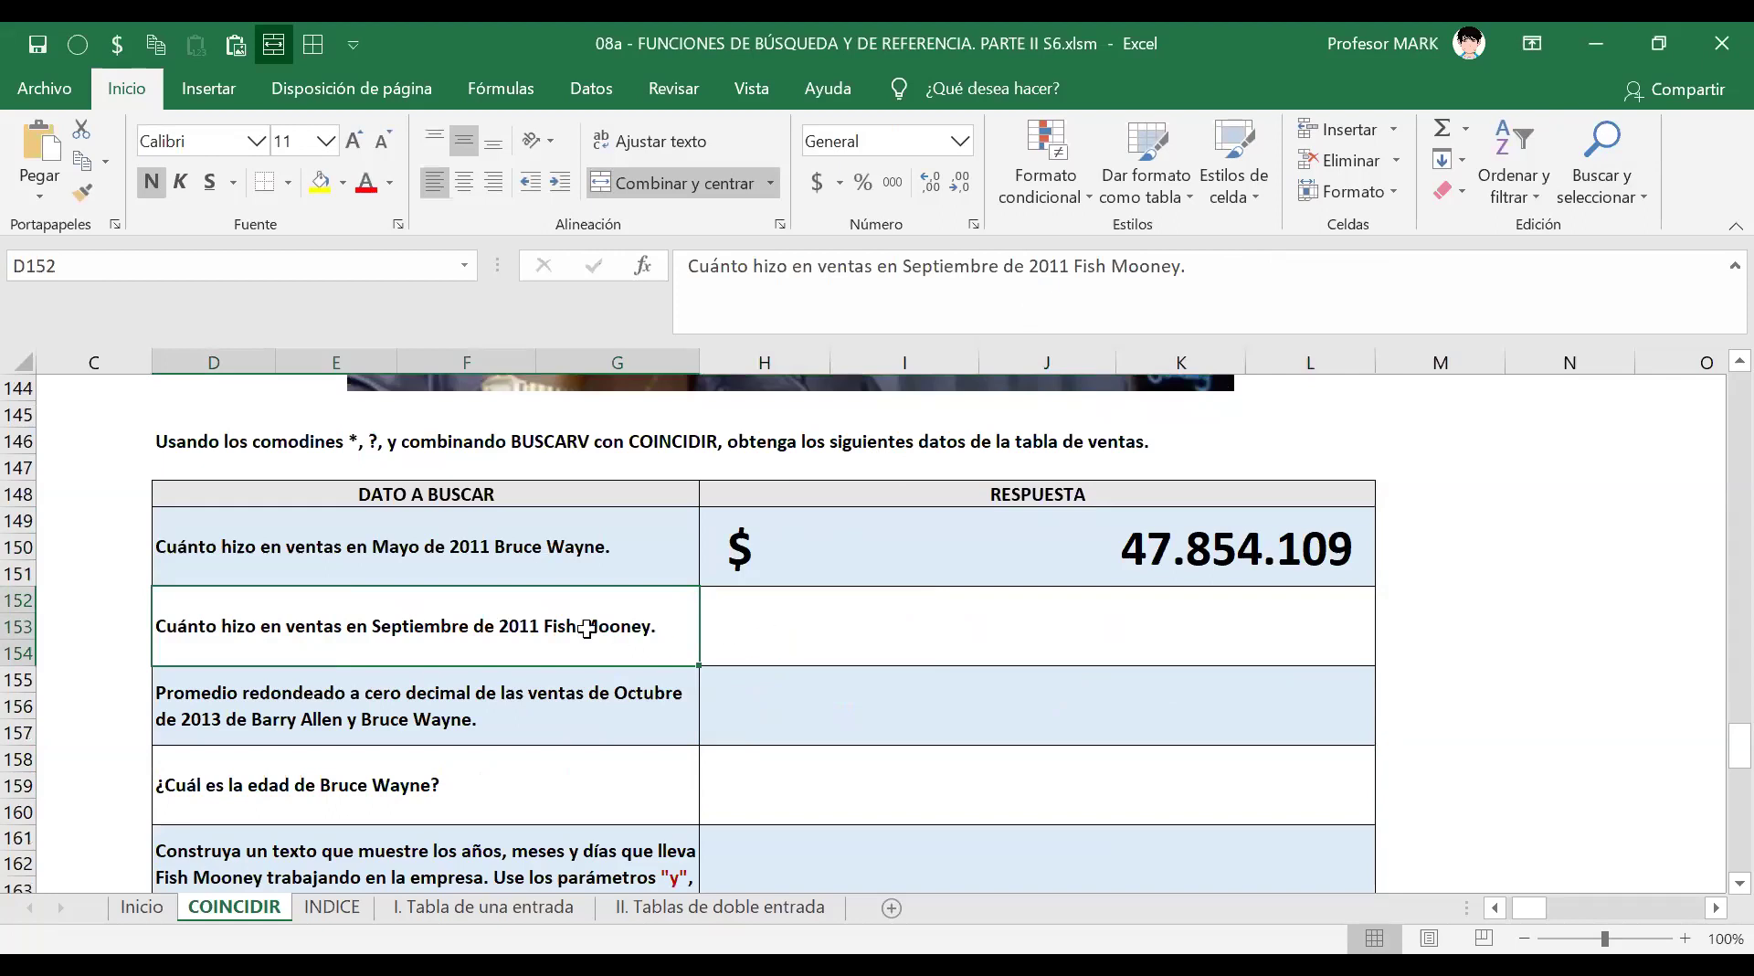
pyautogui.click(829, 631)
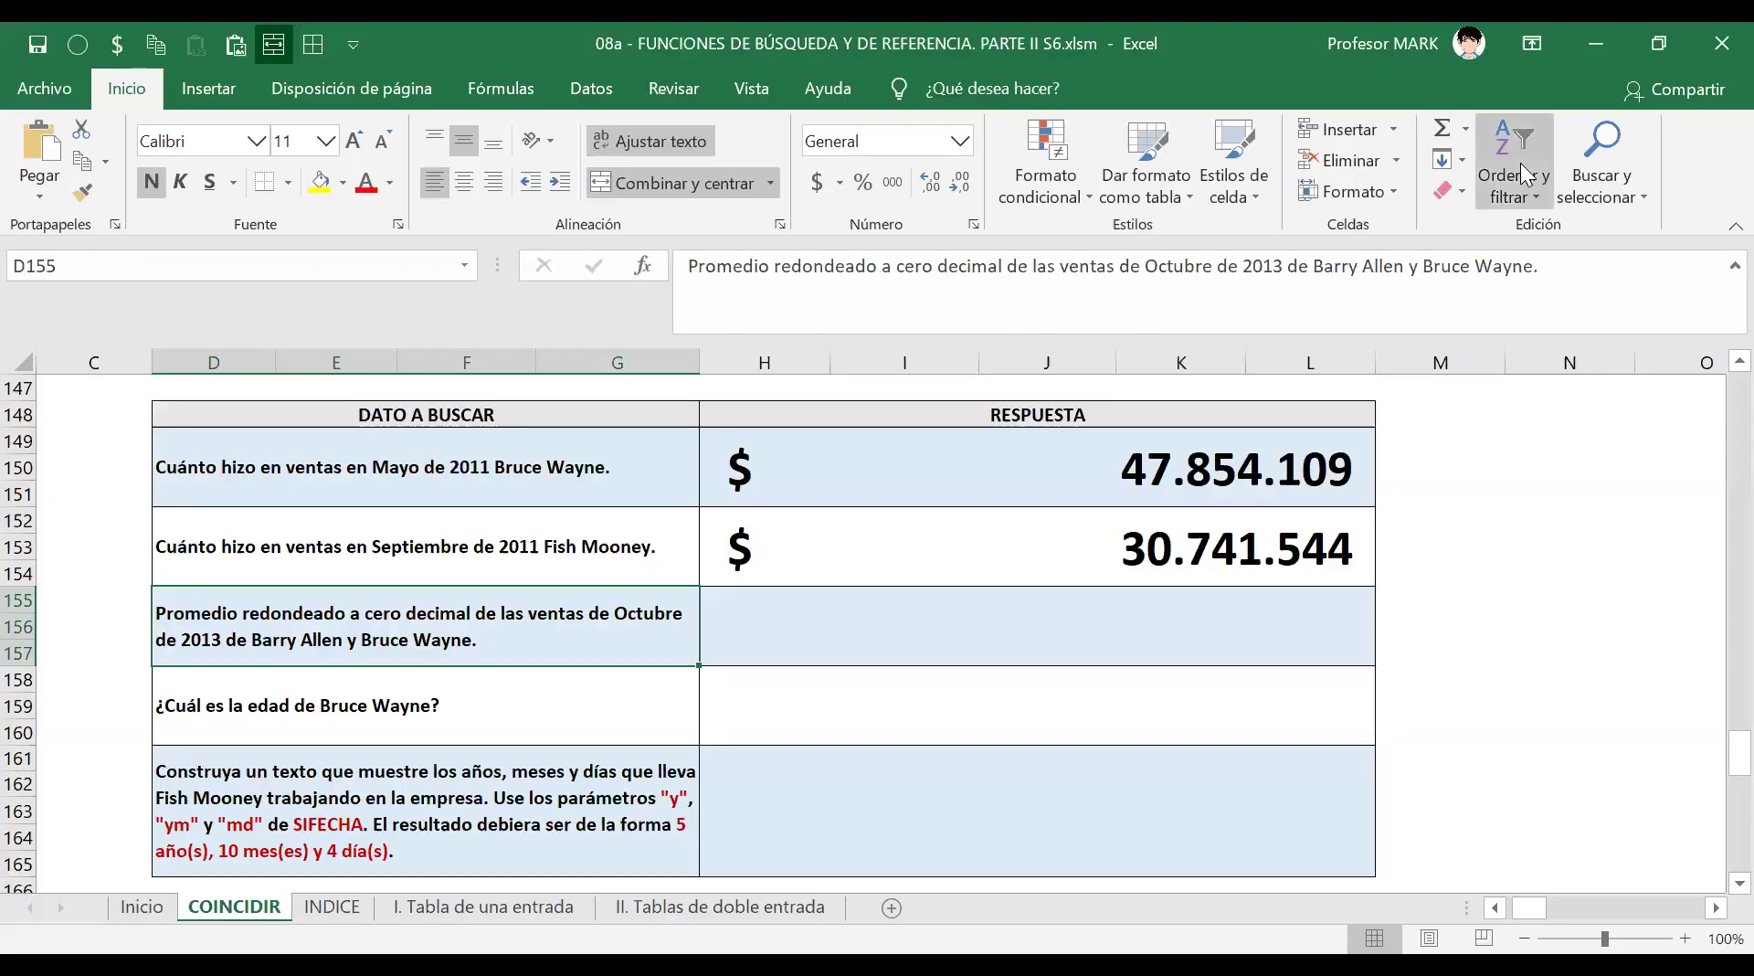
# Review the H152 formula, examining the "s*" wildcard and the space before 2011 in the COINCIDIR lookup value.
pyautogui.doubleClick(1012, 545)
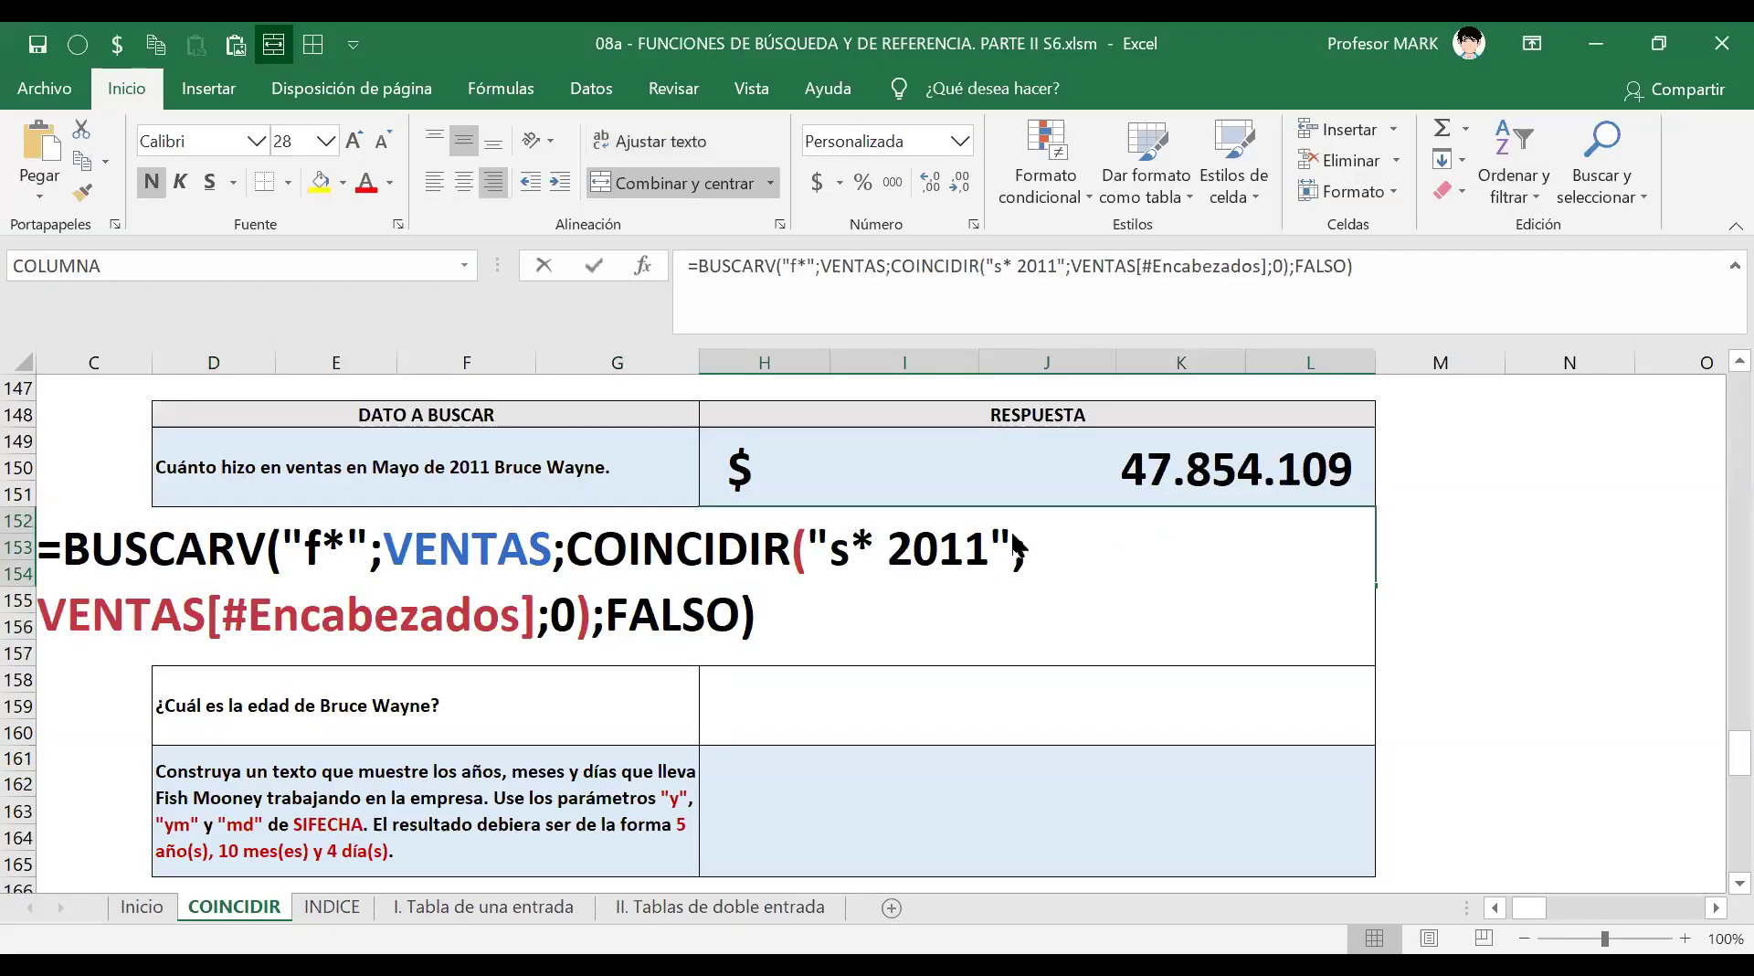
pyautogui.moveTo(41, 548); pyautogui.dragTo(929, 585)
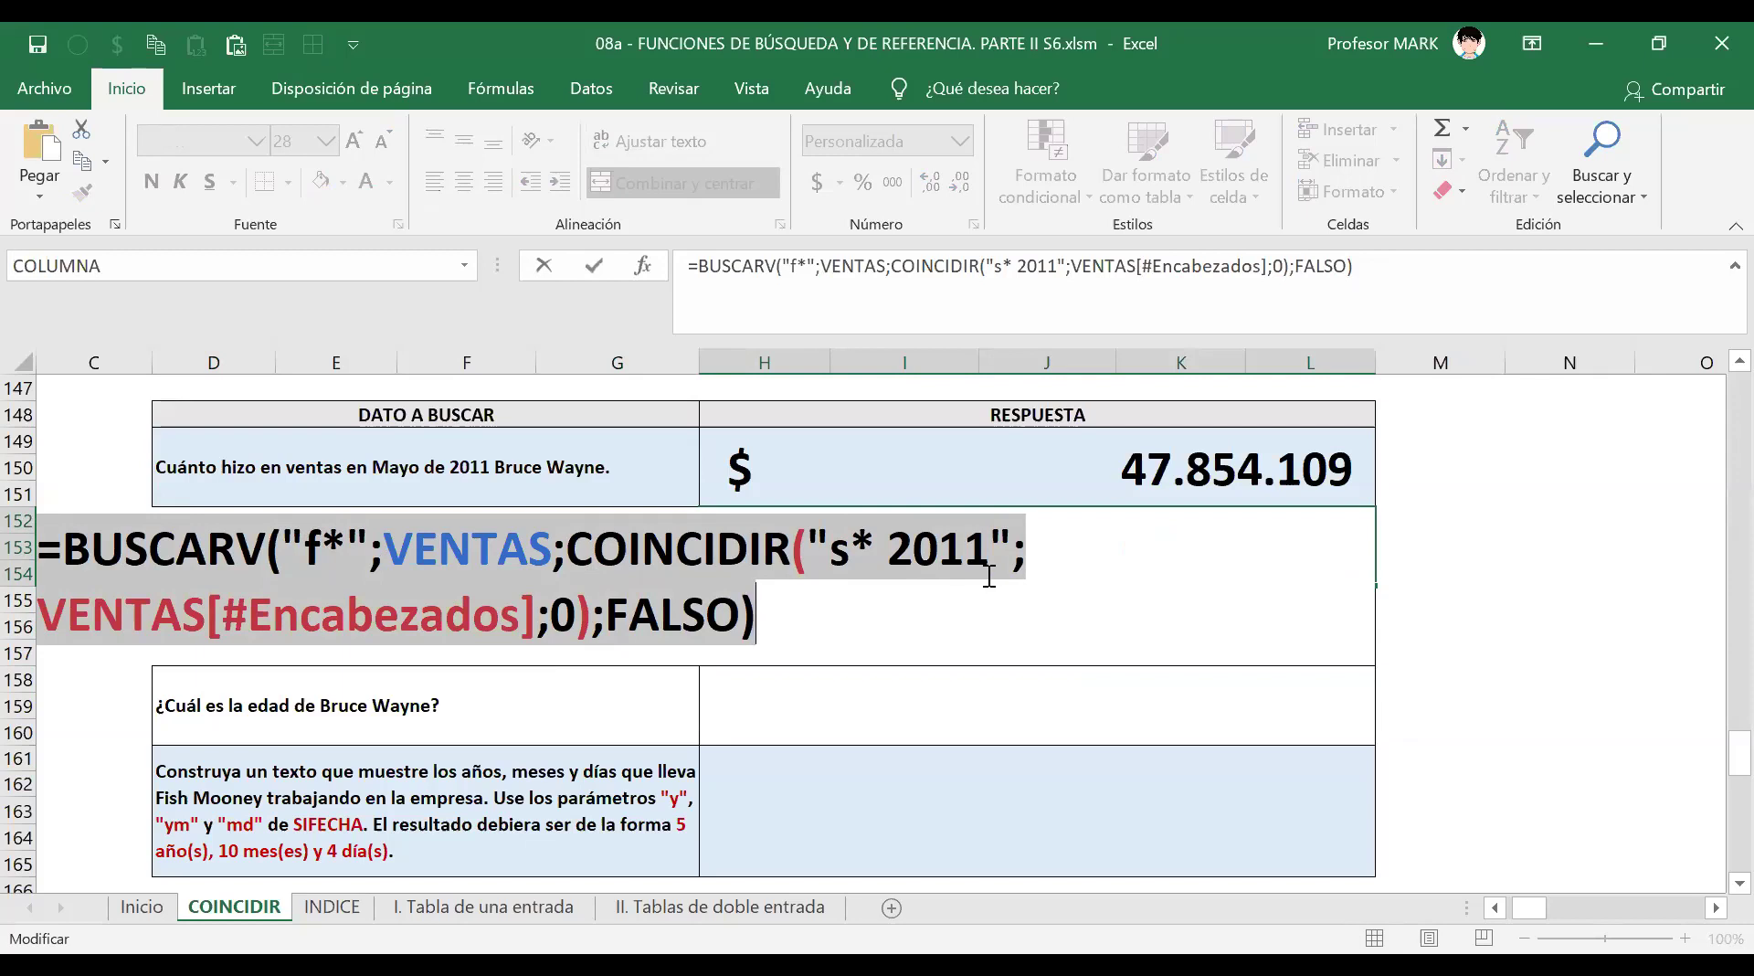
pyautogui.moveTo(831, 548); pyautogui.dragTo(883, 552)
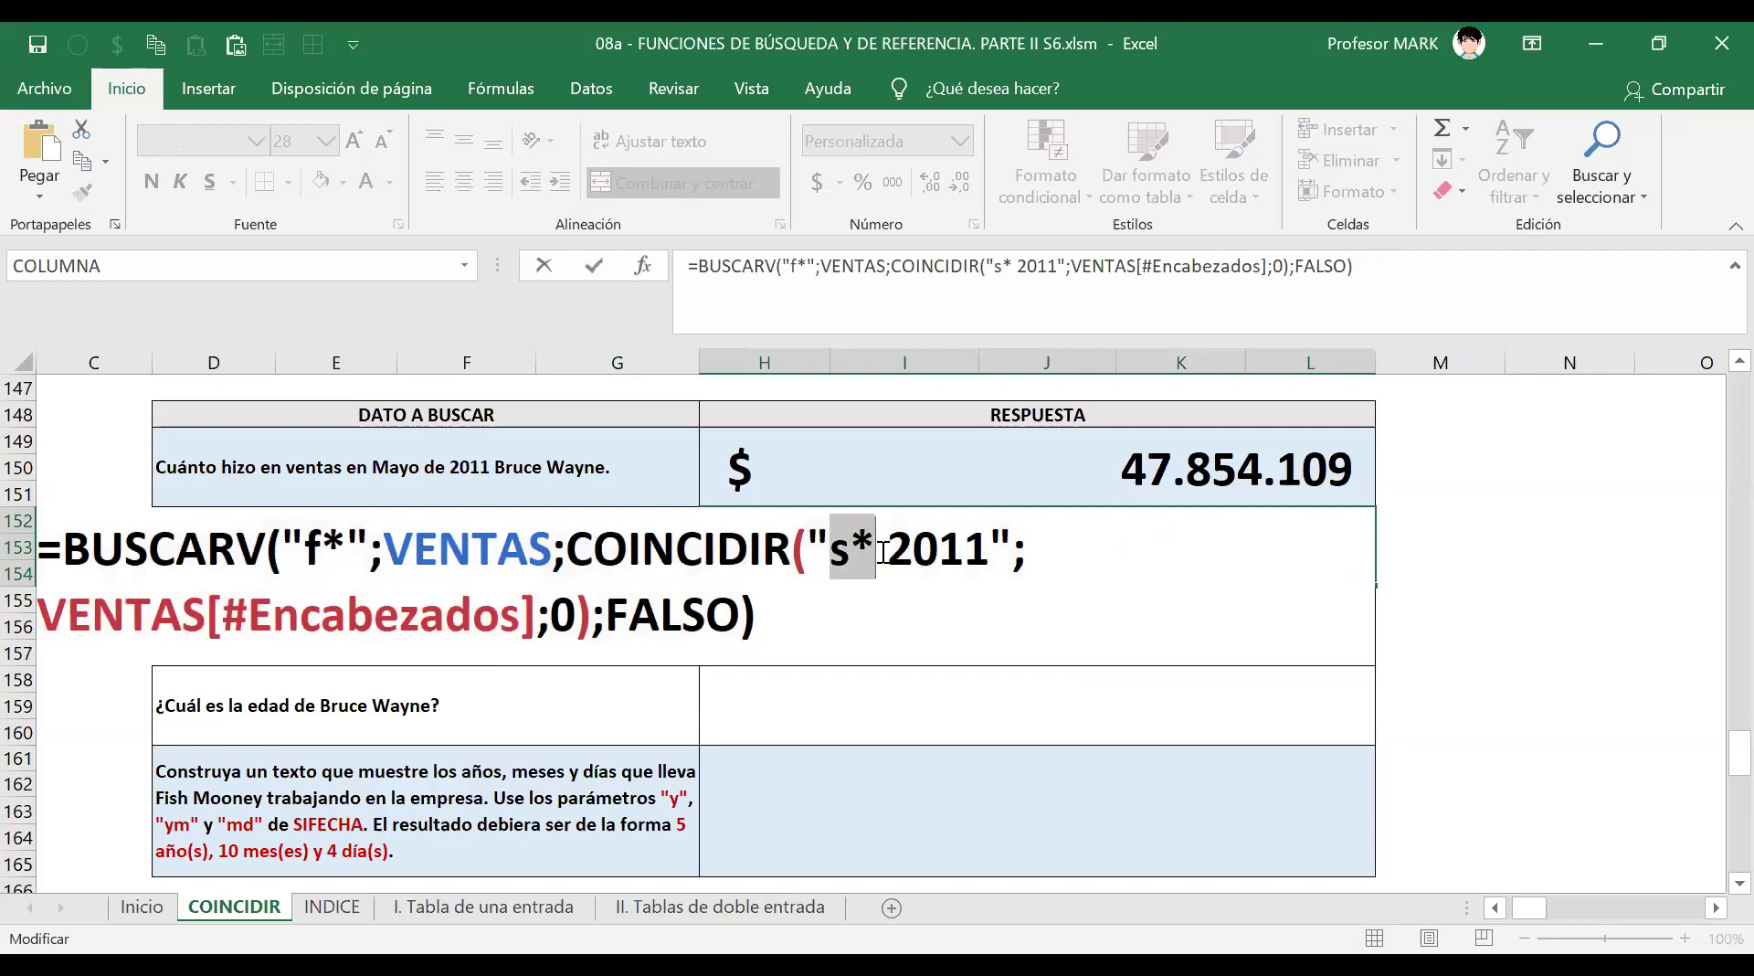
pyautogui.click(886, 553)
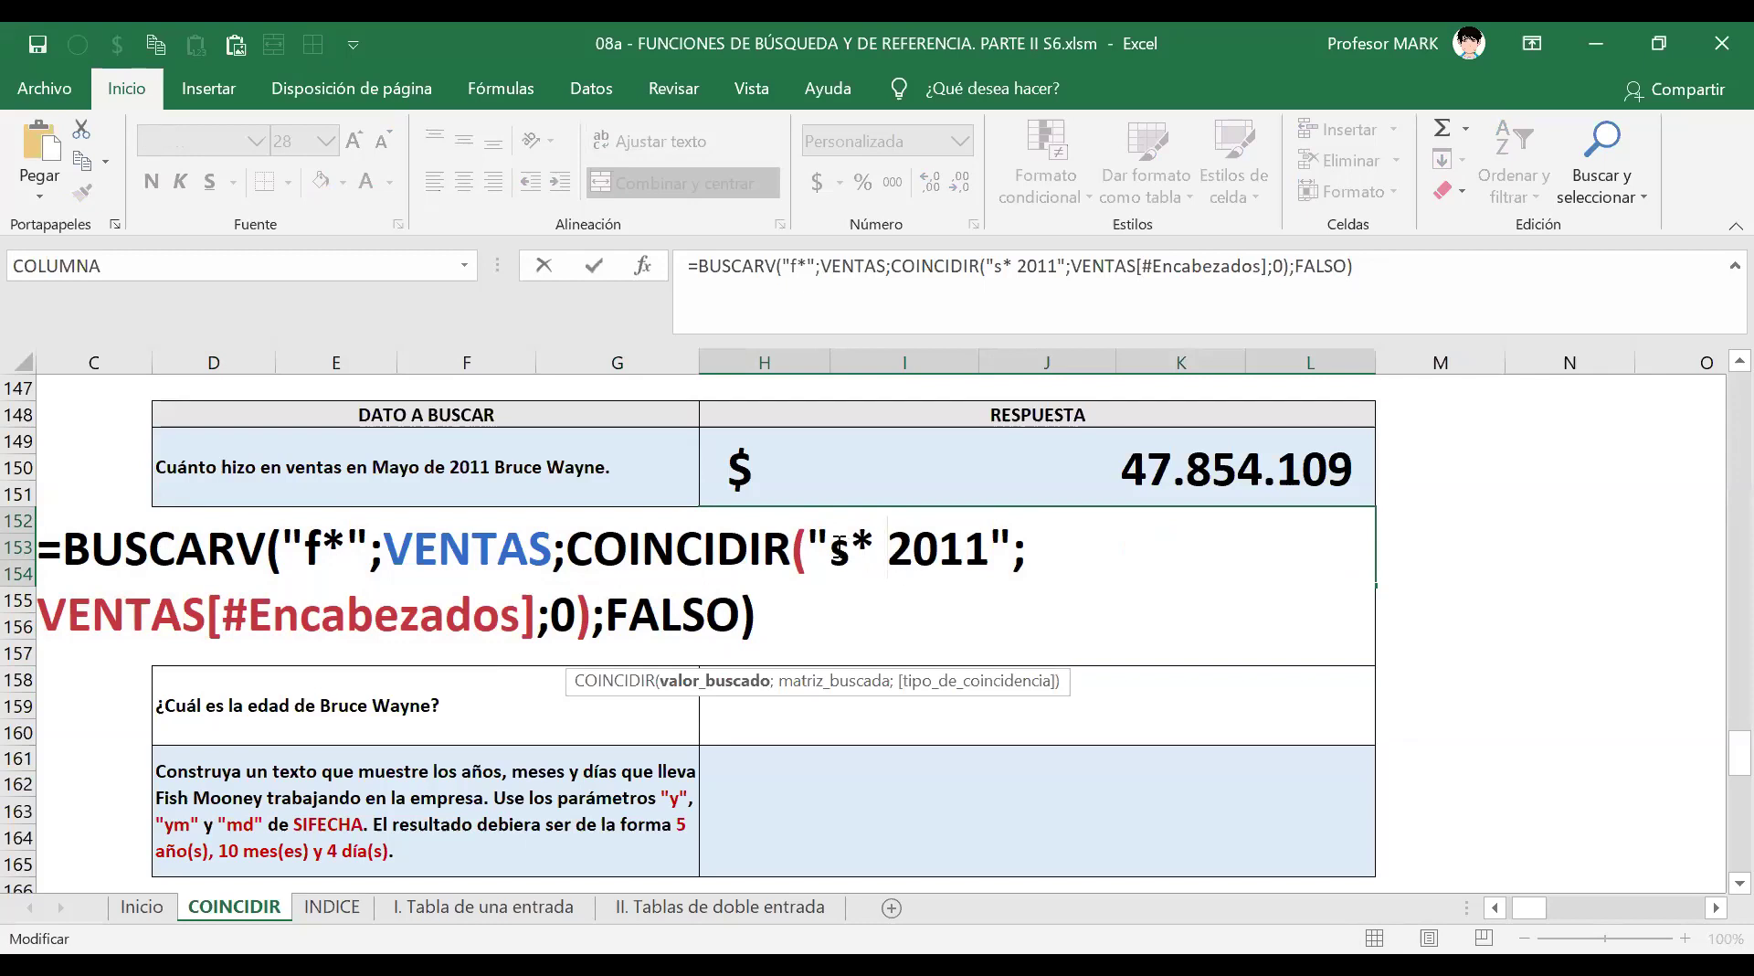
pyautogui.press('Return')
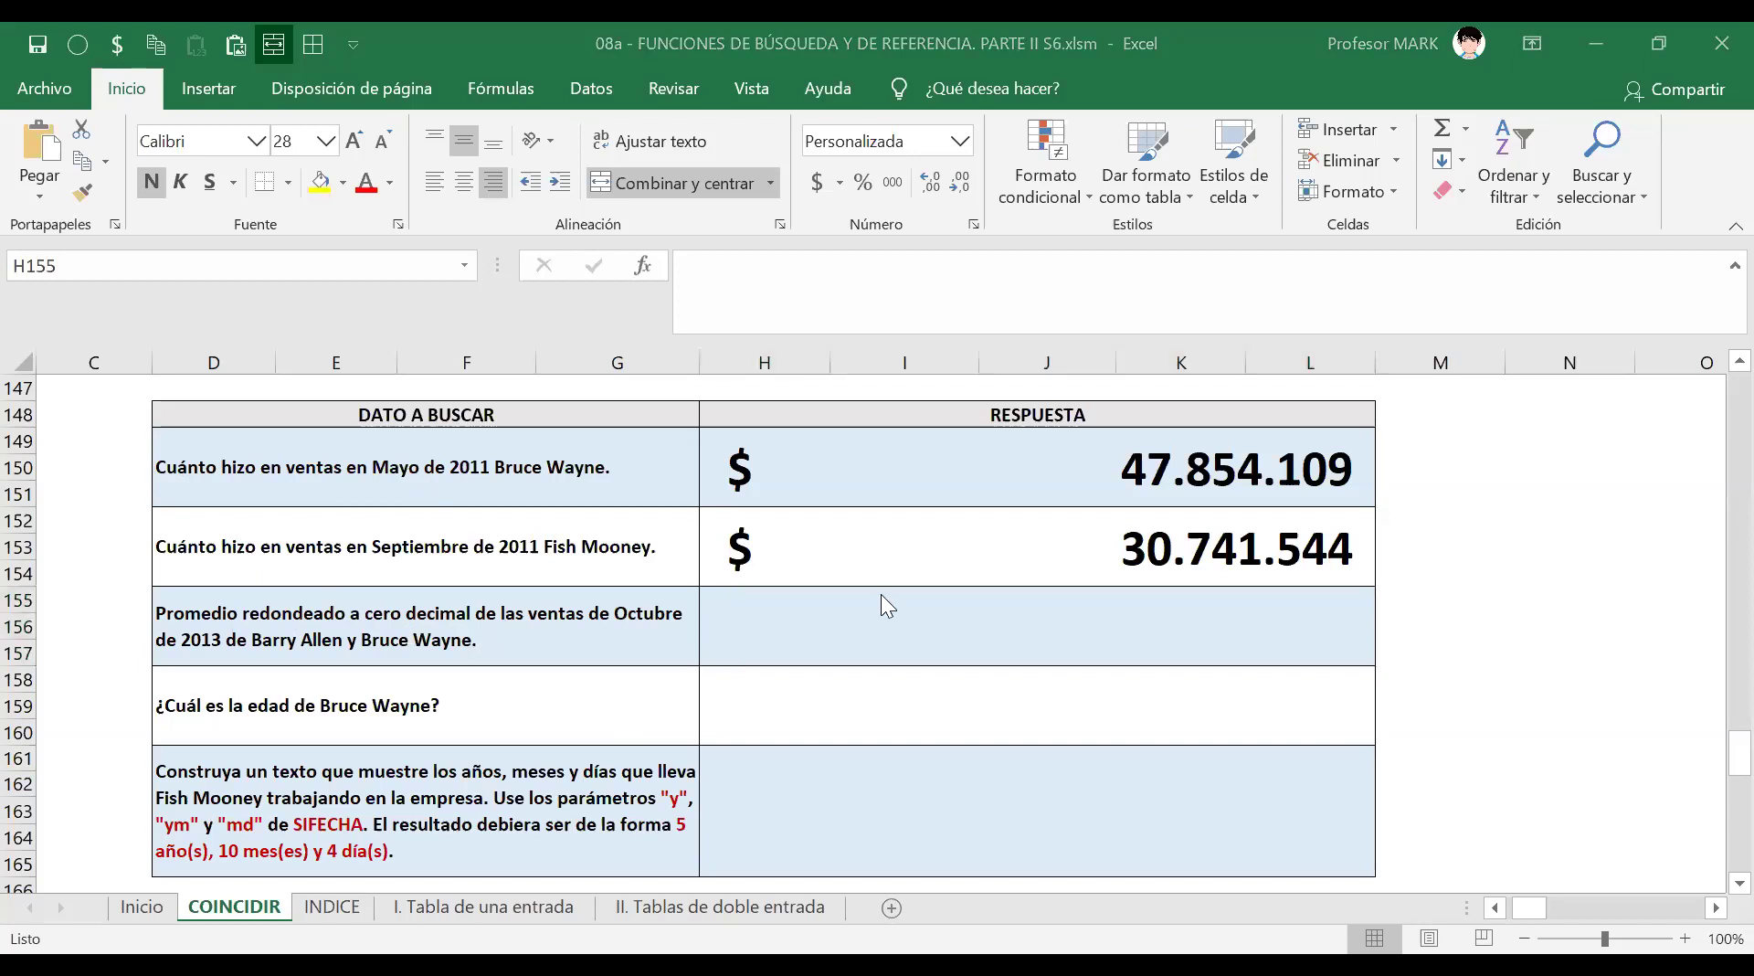
# Enter in H155 a zero-decimal REDONDEAR of the PROMEDIO of two BUSCARV lookups, using each seller's first name plus * and COINCIDIR for "O* 2013".
pyautogui.doubleClick(806, 623)
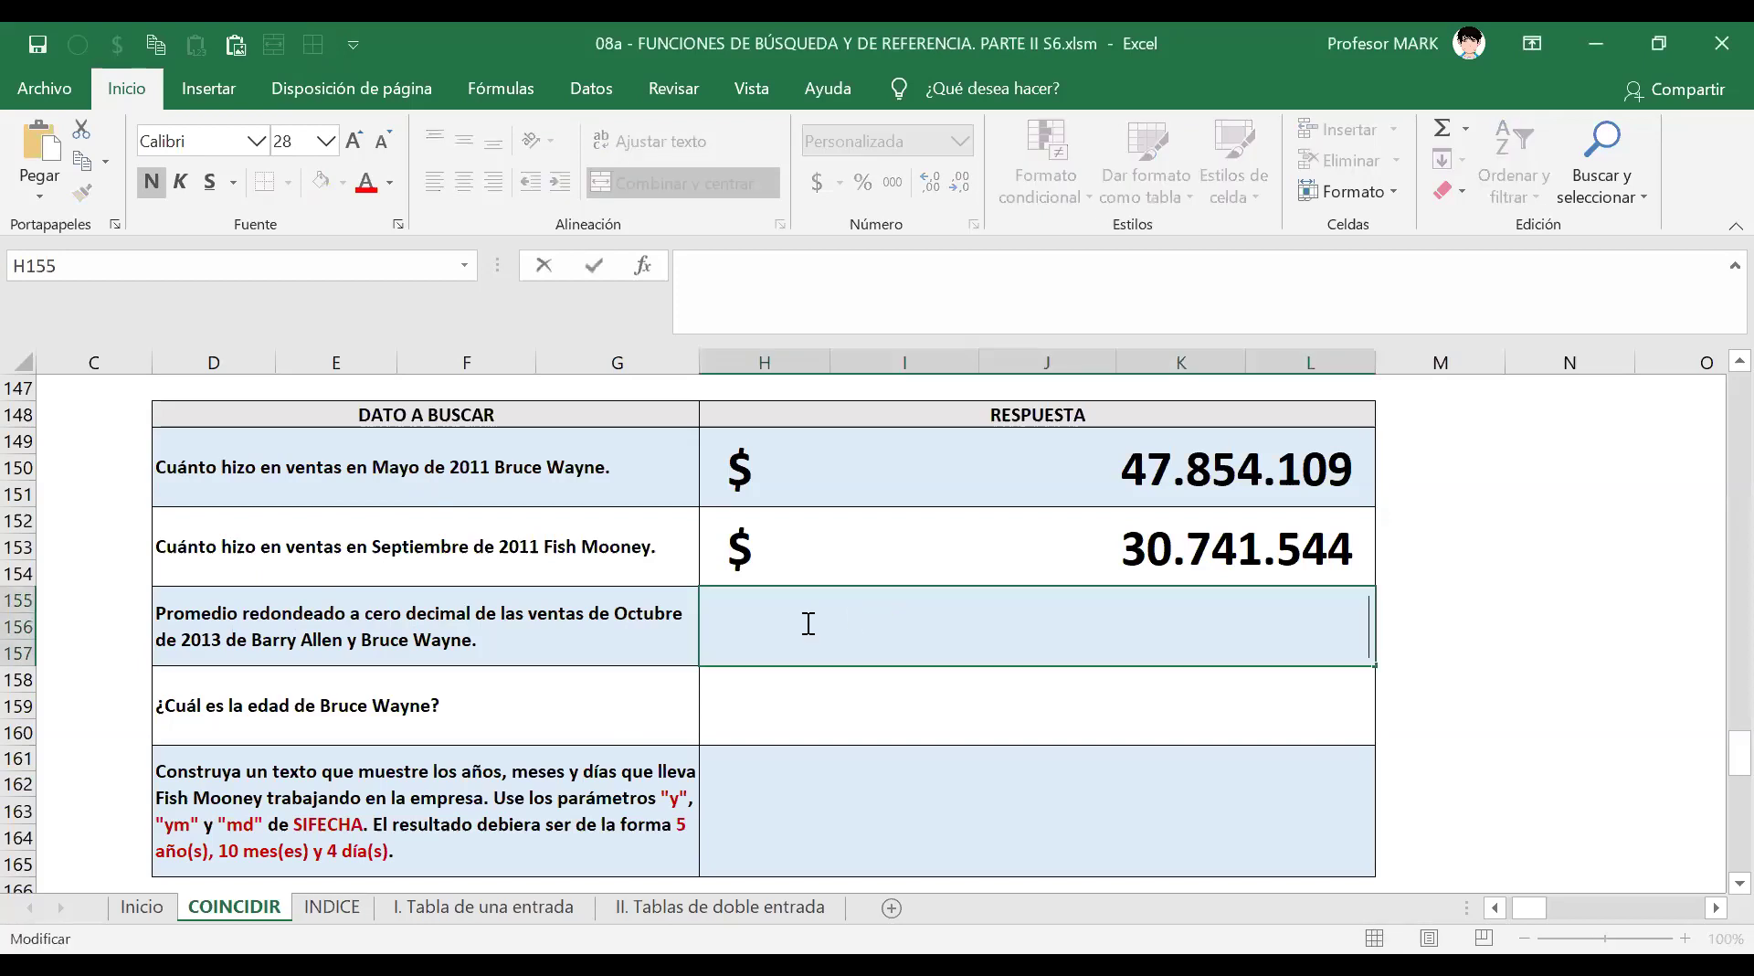
pyautogui.write('=REDONDEAR(PROMEDIO(BUSCARV("BARRY*";VENTAS;COINCIDIR("O* 2013";VENTAS[#Encabezados];0);FALSO);BUSCARV("BRUCE*";VENTAS;COINCIDIR("O* 2013";VENTAS[#Encabezados];0);FALSO));0)')
pyautogui.press('Return')
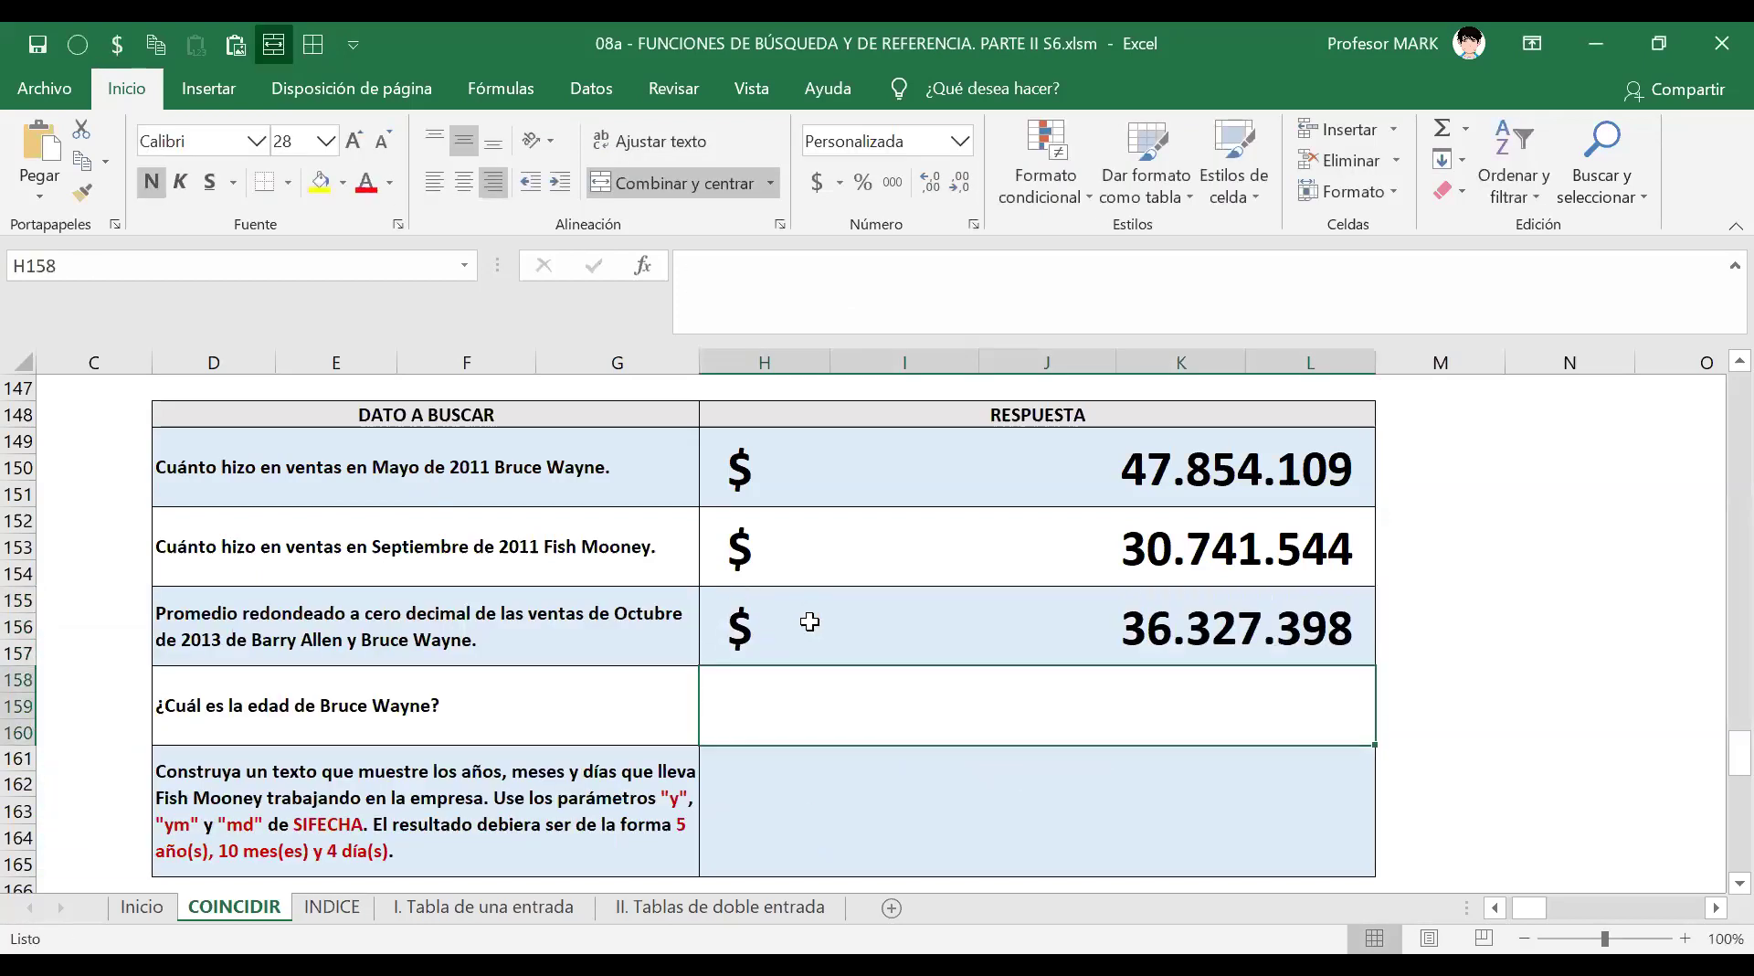
pyautogui.doubleClick(895, 623)
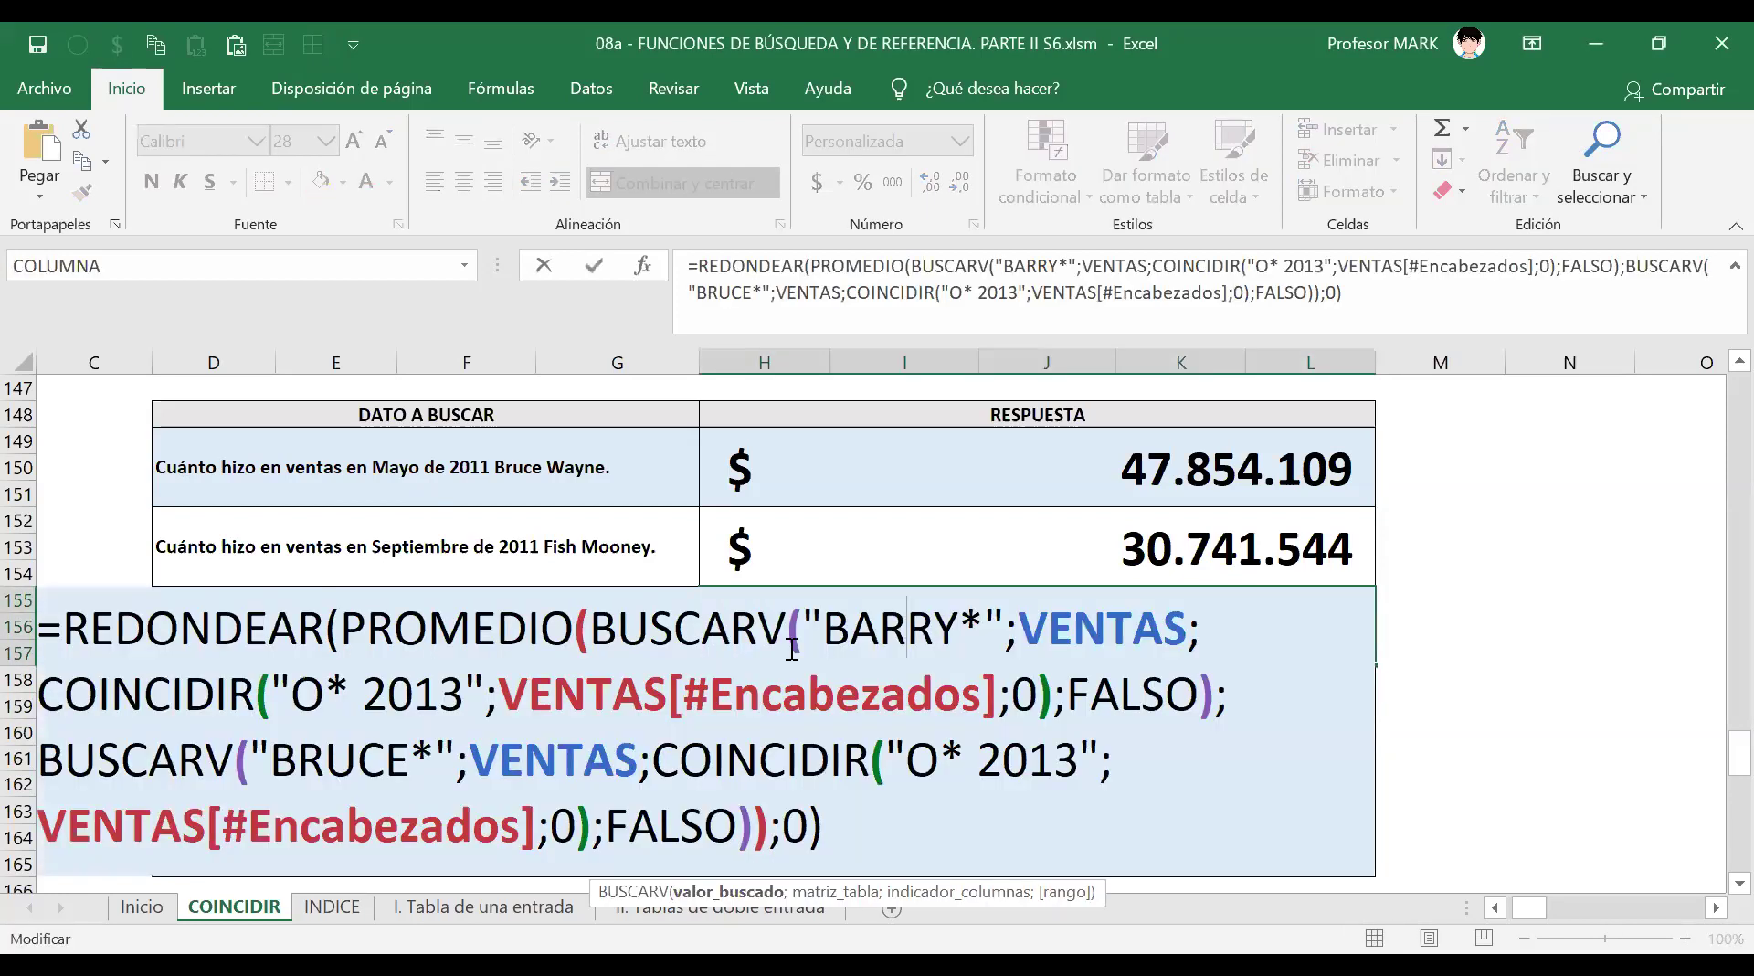
# Examine the two BUSCARV lookups that serve as the PROMEDIO arguments in the H155 formula.
pyautogui.click(495, 898)
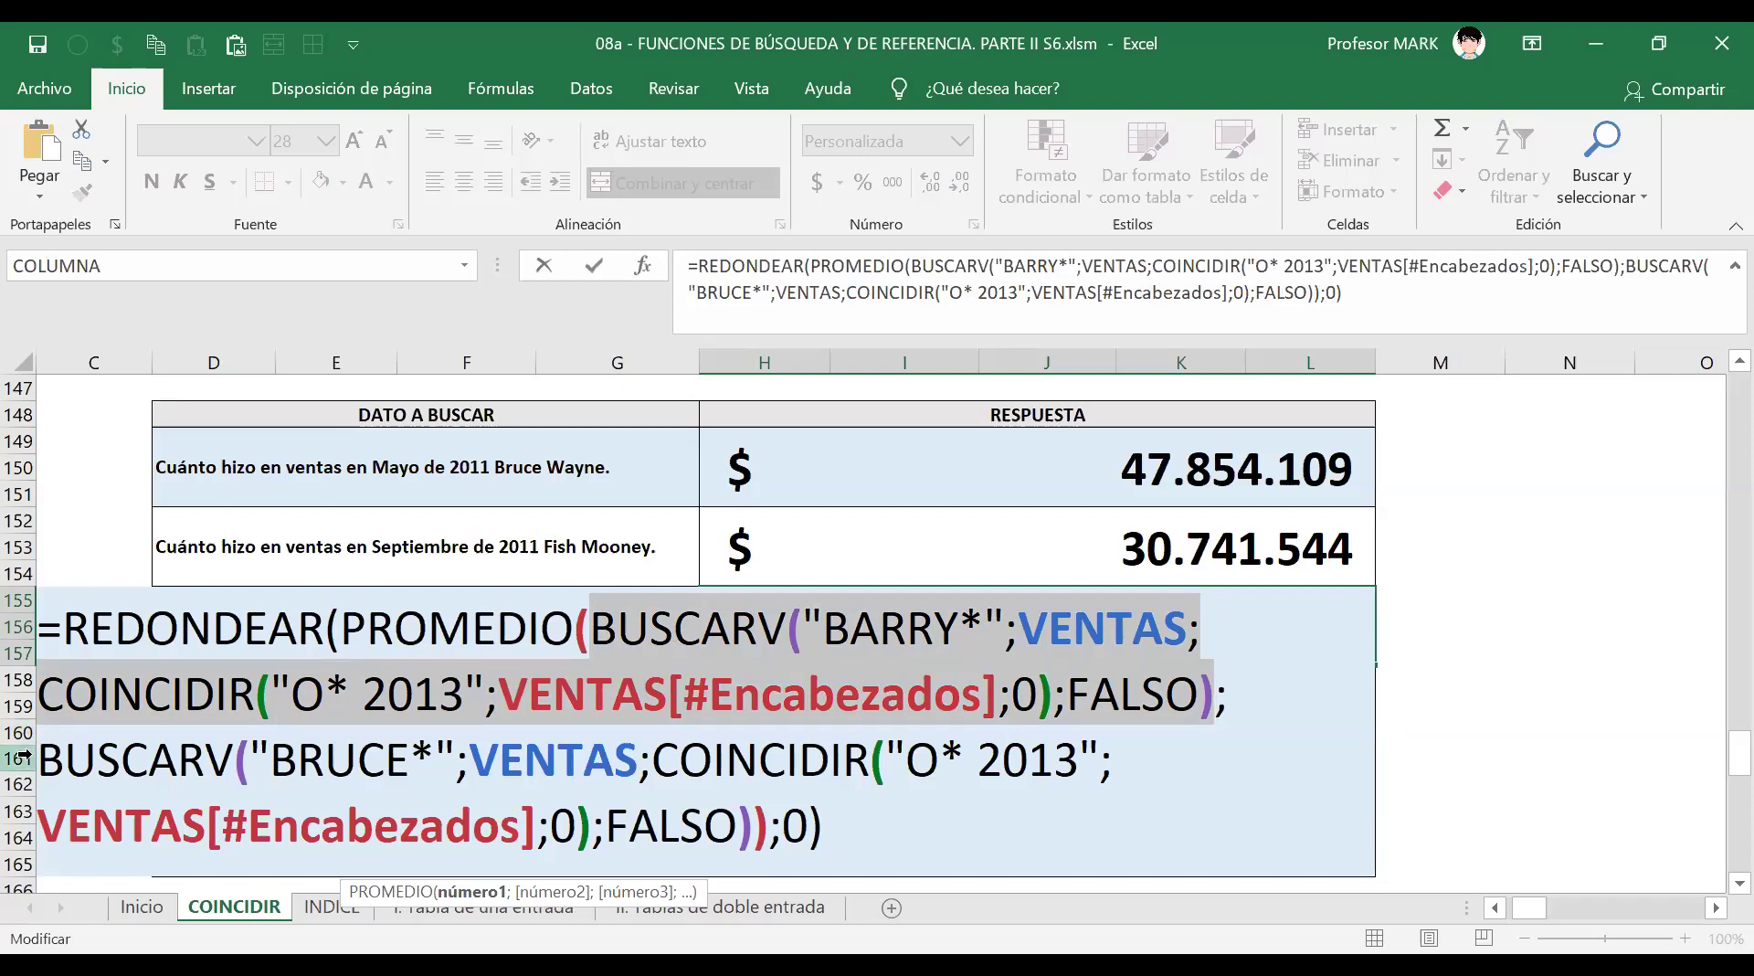
pyautogui.moveTo(41, 760); pyautogui.dragTo(581, 836)
pyautogui.click(579, 836)
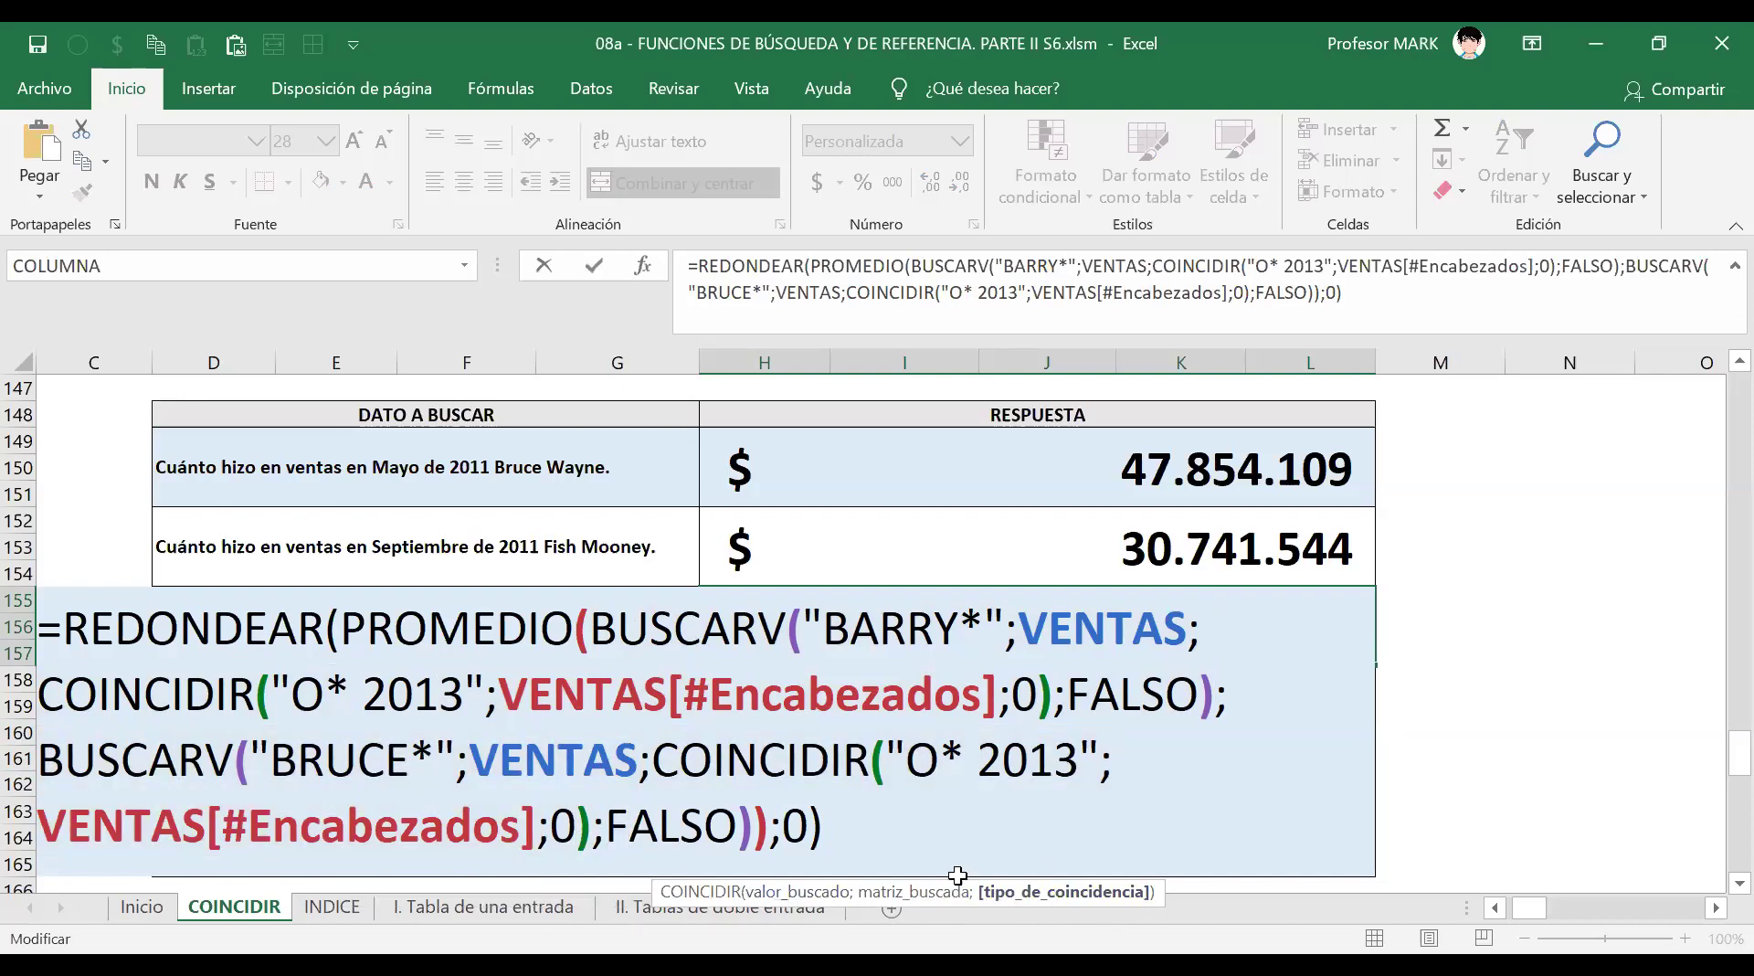
pyautogui.click(567, 652)
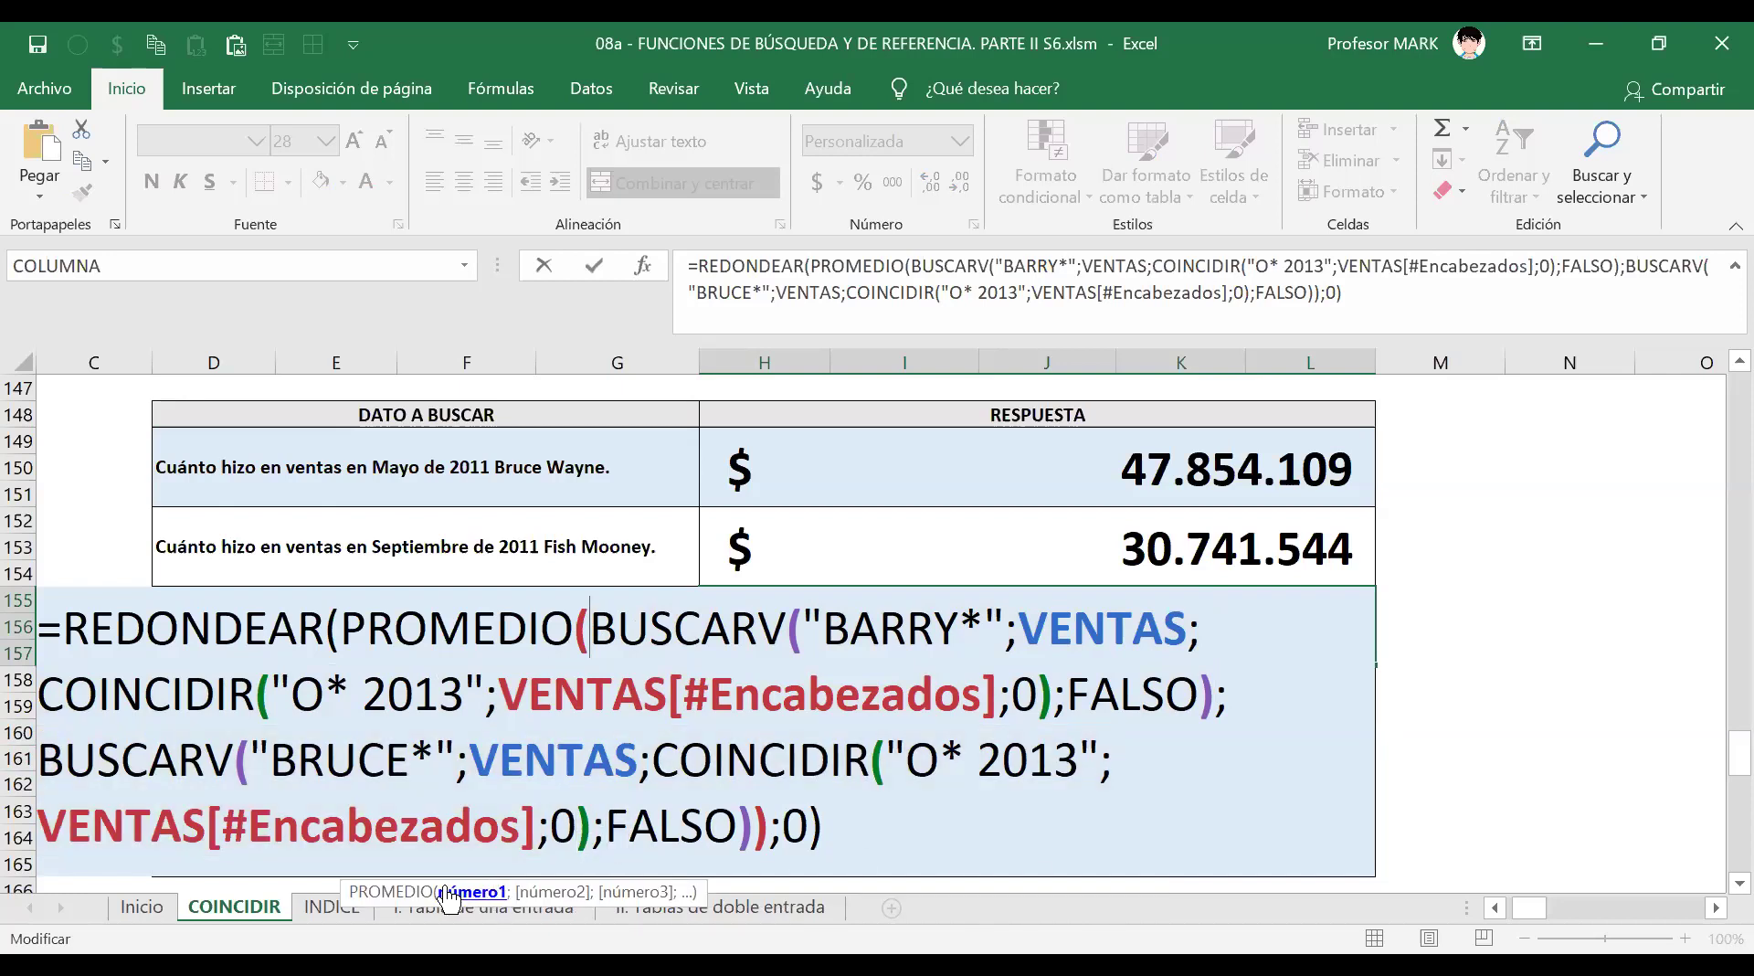
# Check that the whole PROMEDIO expression is REDONDEAR's number argument, with 0 decimals, and commit the H155 formula.
pyautogui.click(529, 628)
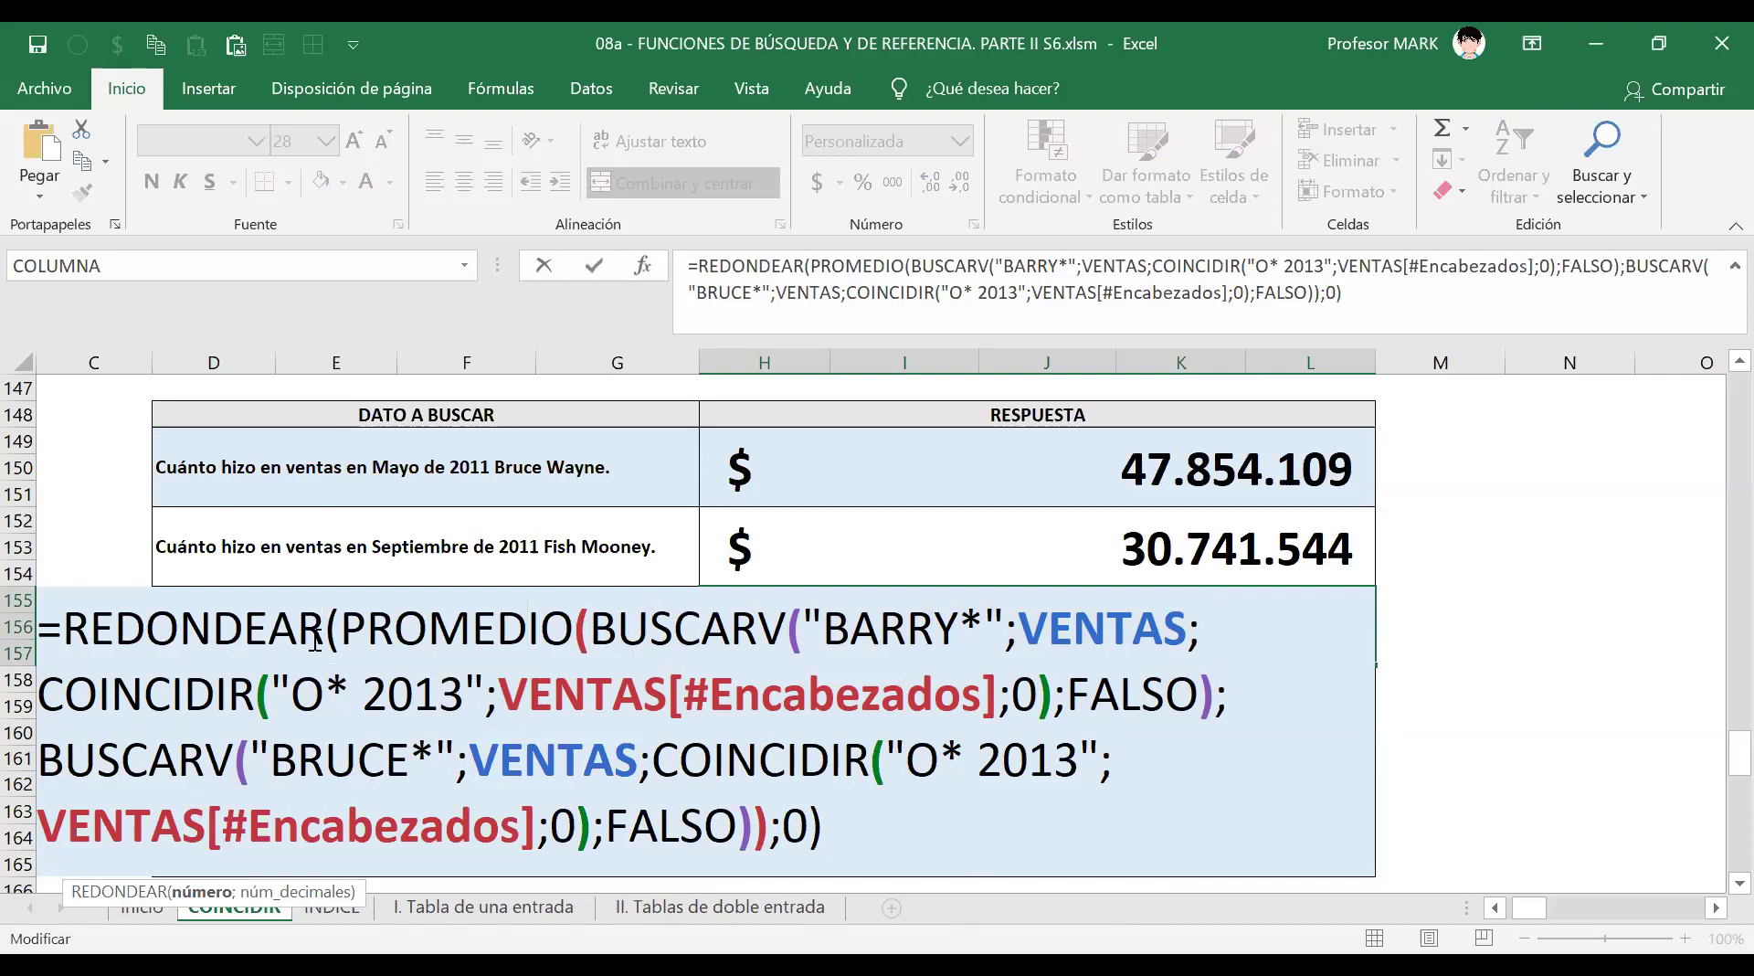
pyautogui.moveTo(338, 631); pyautogui.dragTo(783, 823)
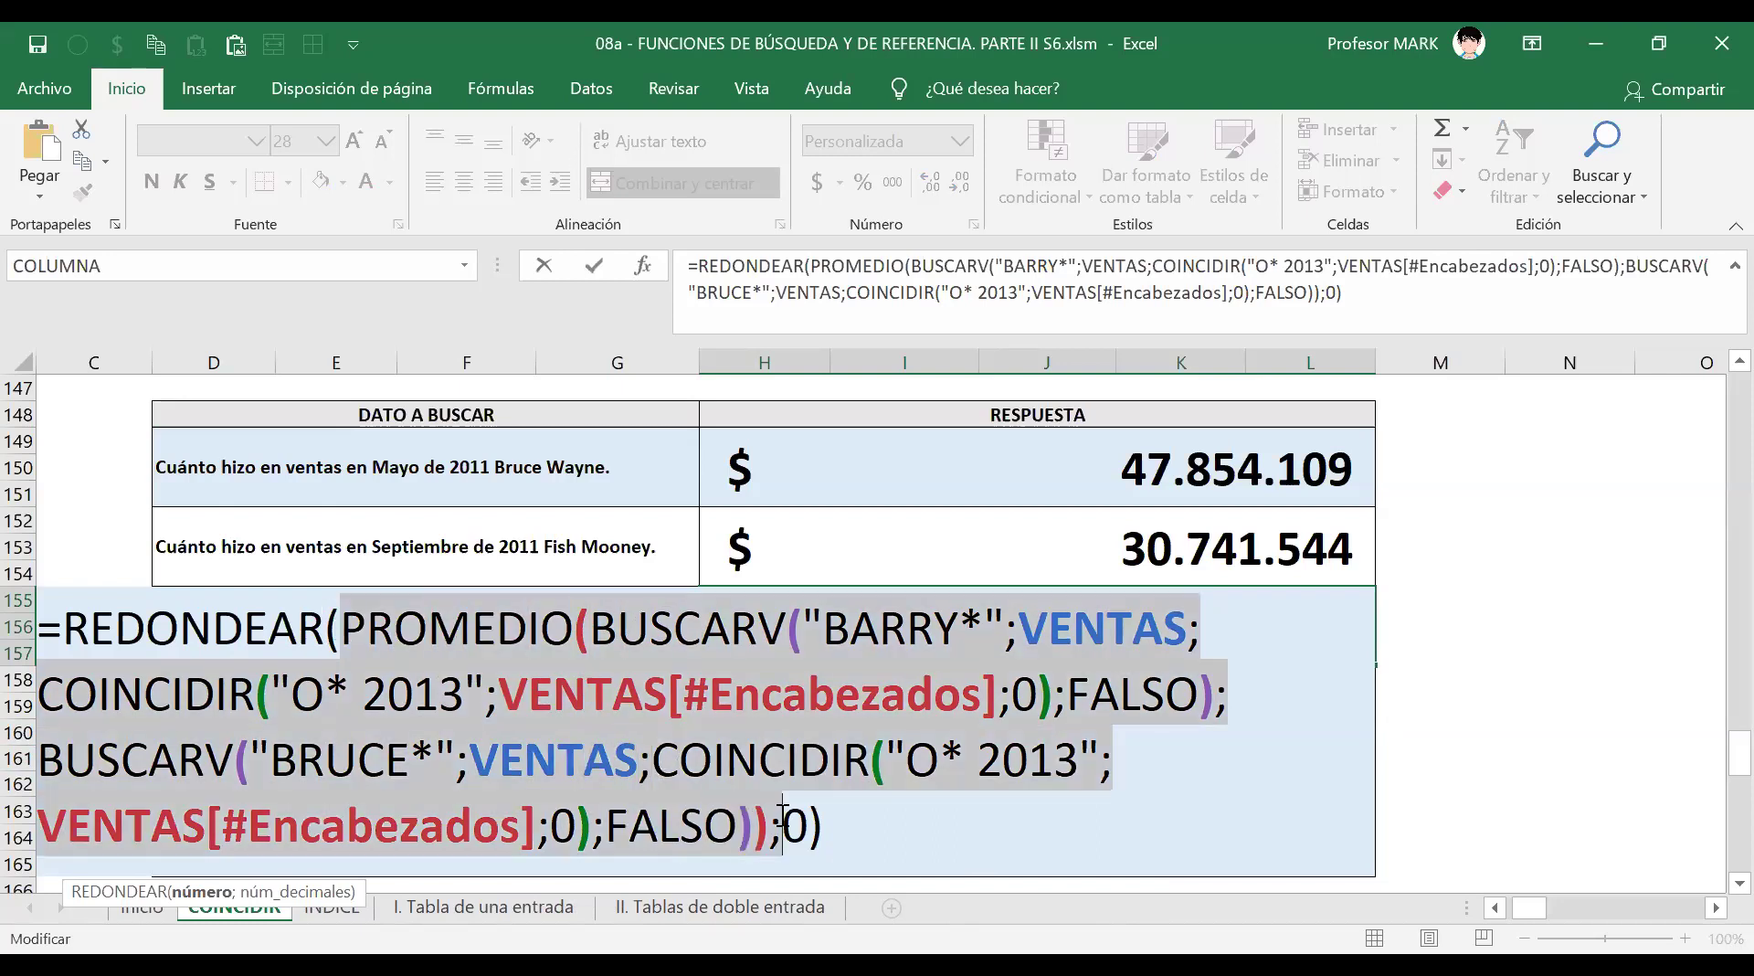
pyautogui.click(845, 827)
pyautogui.press('Return')
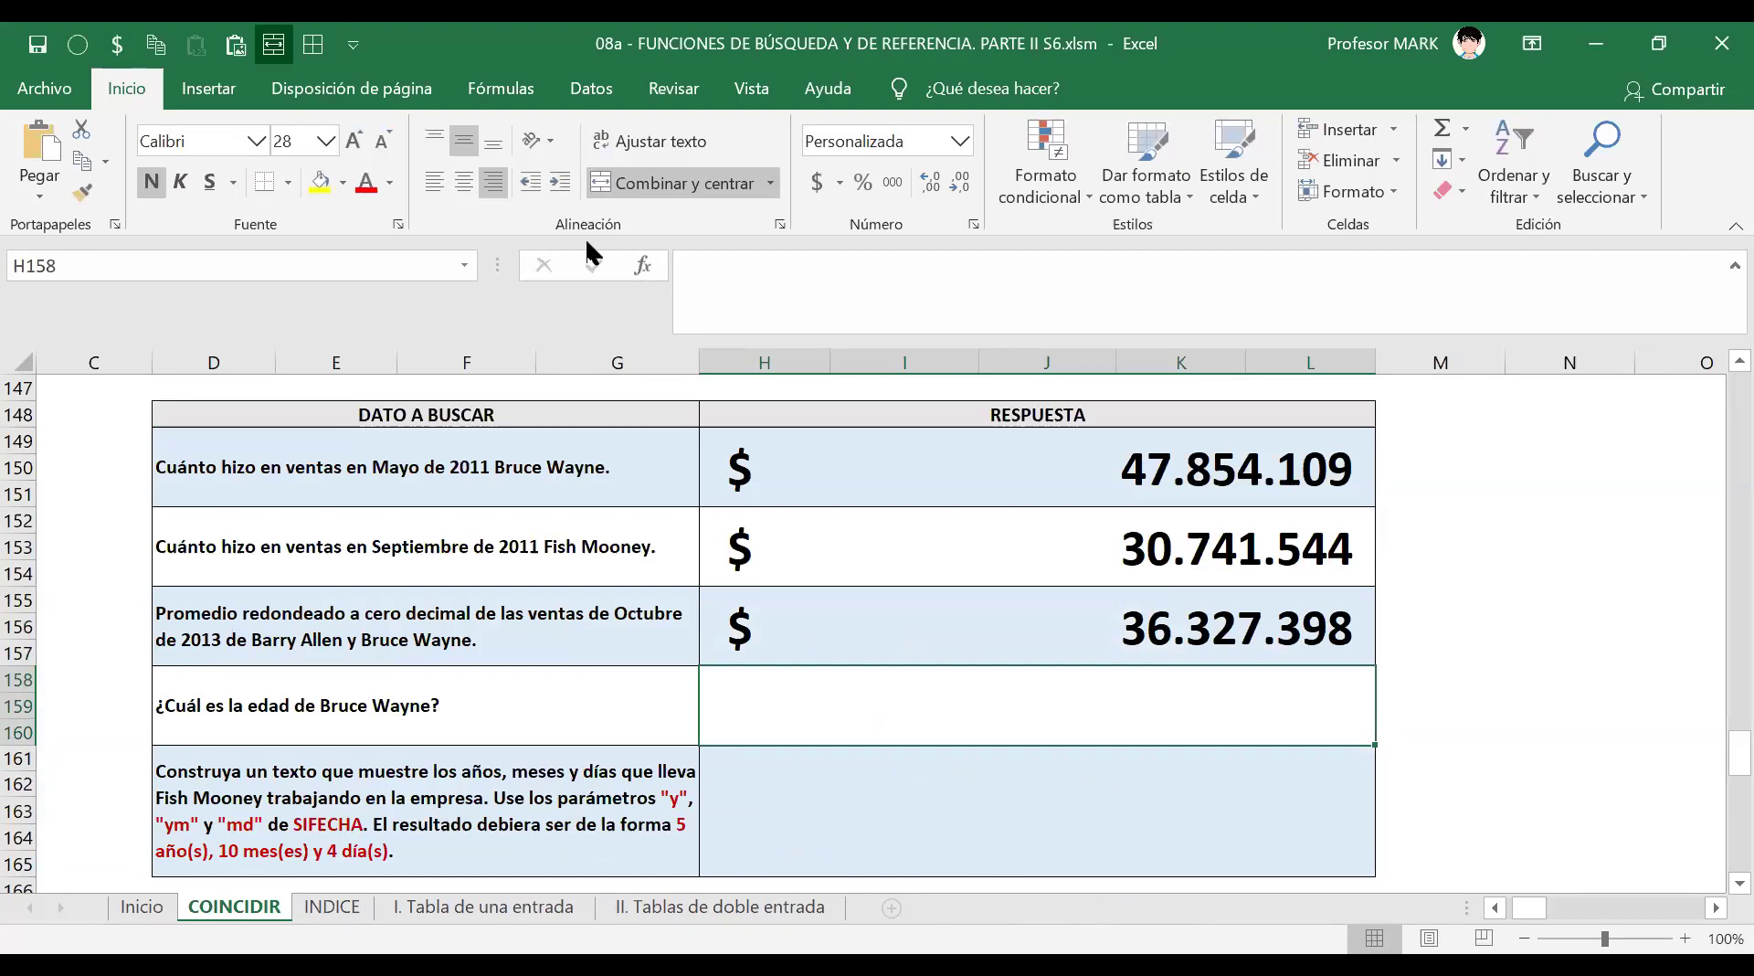
pyautogui.click(825, 818)
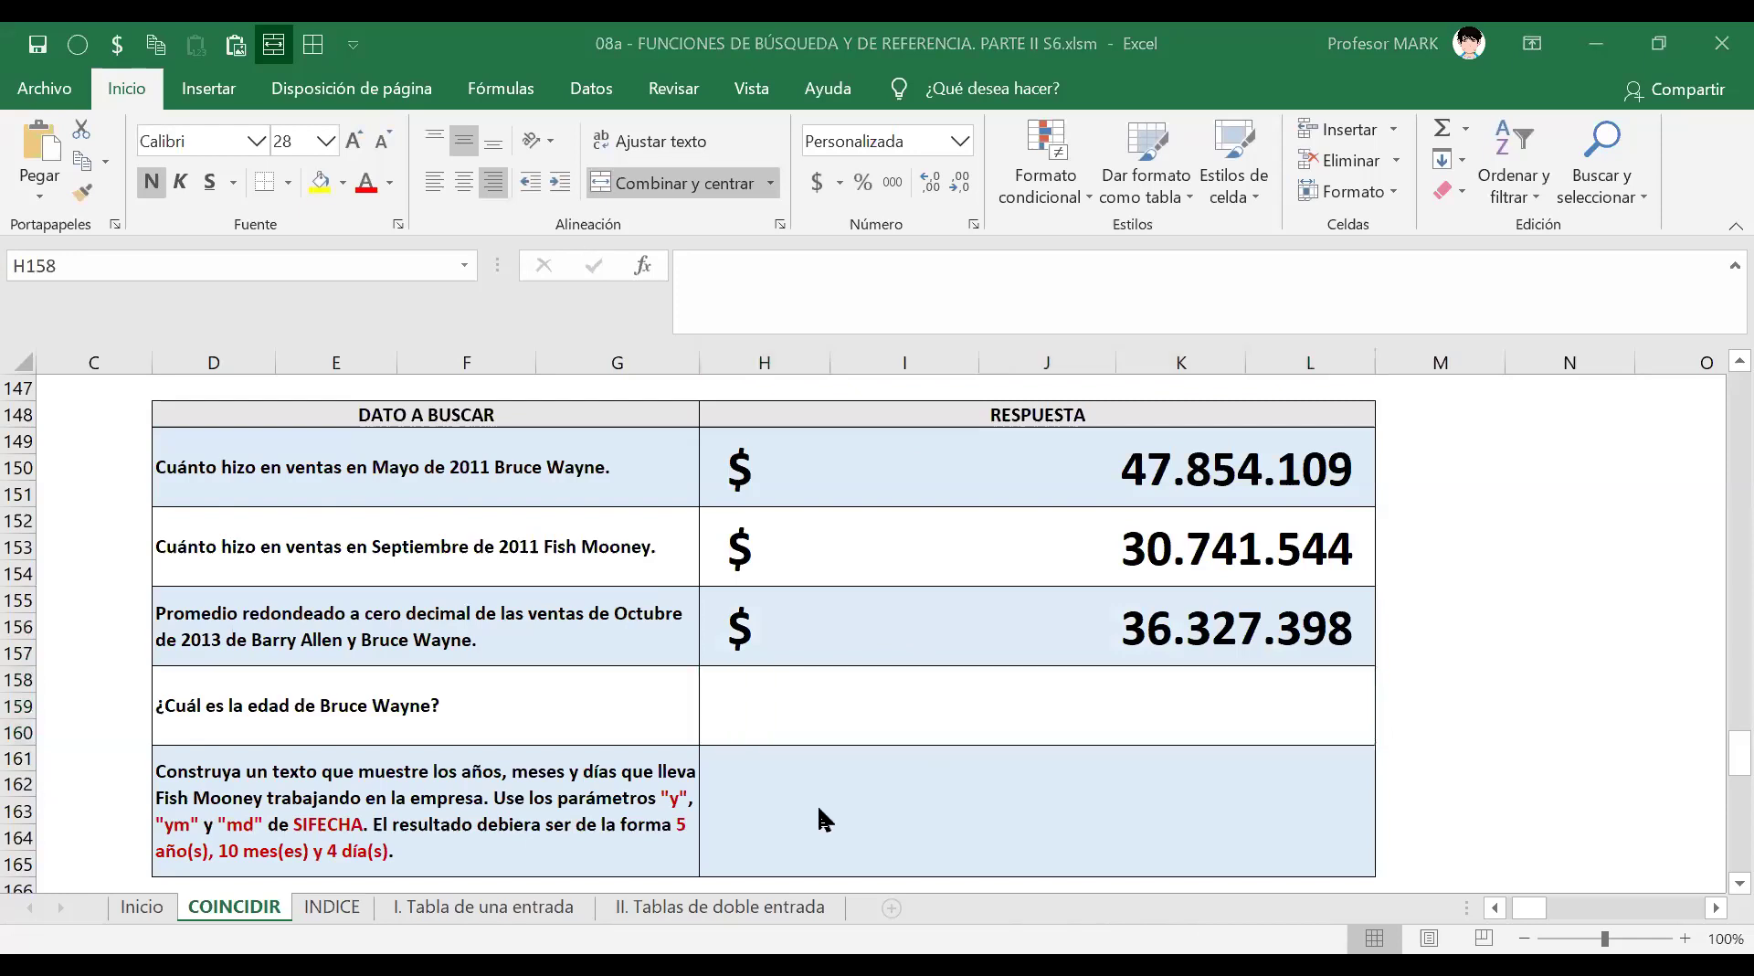